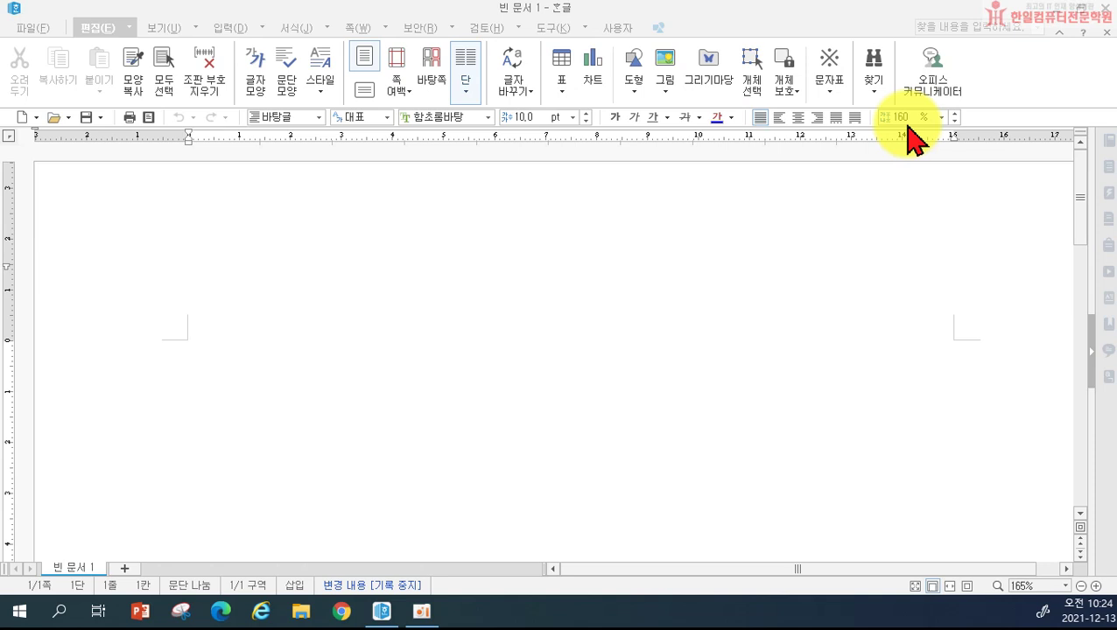
Step: Set page margins to 10 mm top, bottom, header and footer and 11 mm left and right
{"action": "left_click", "coordinate": [557, 357]}
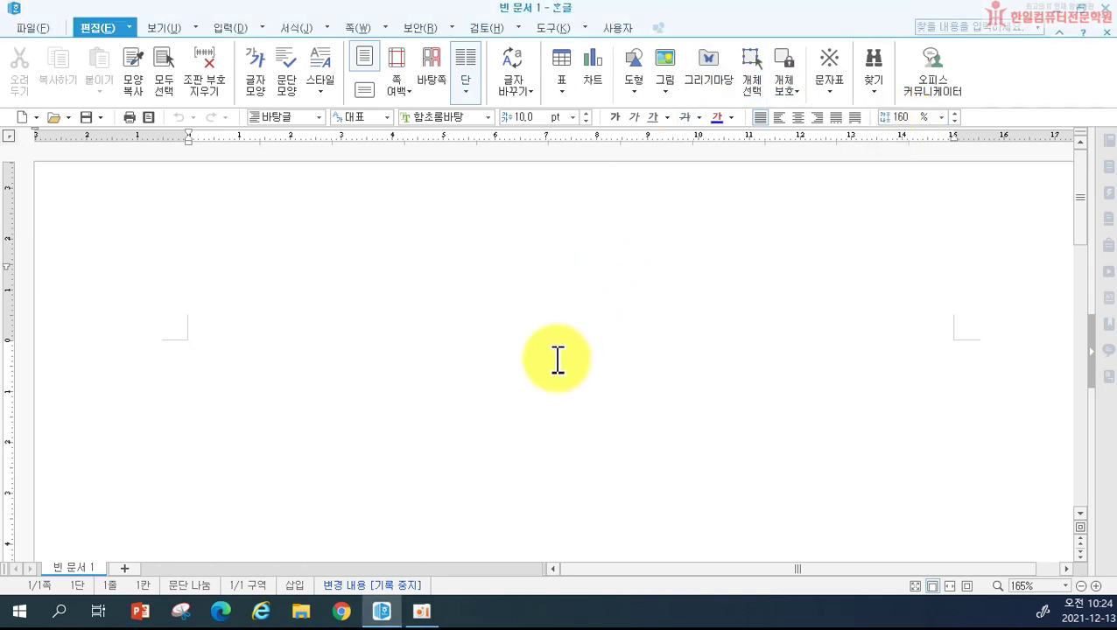
{"action": "key", "text": "F7"}
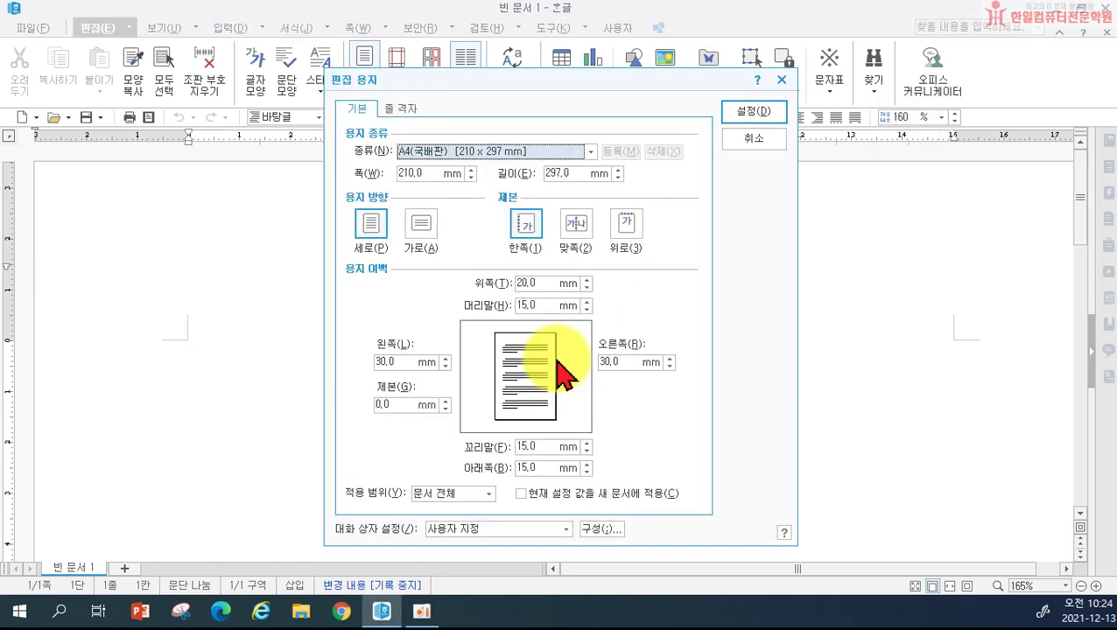
{"action": "left_click", "coordinate": [530, 282]}
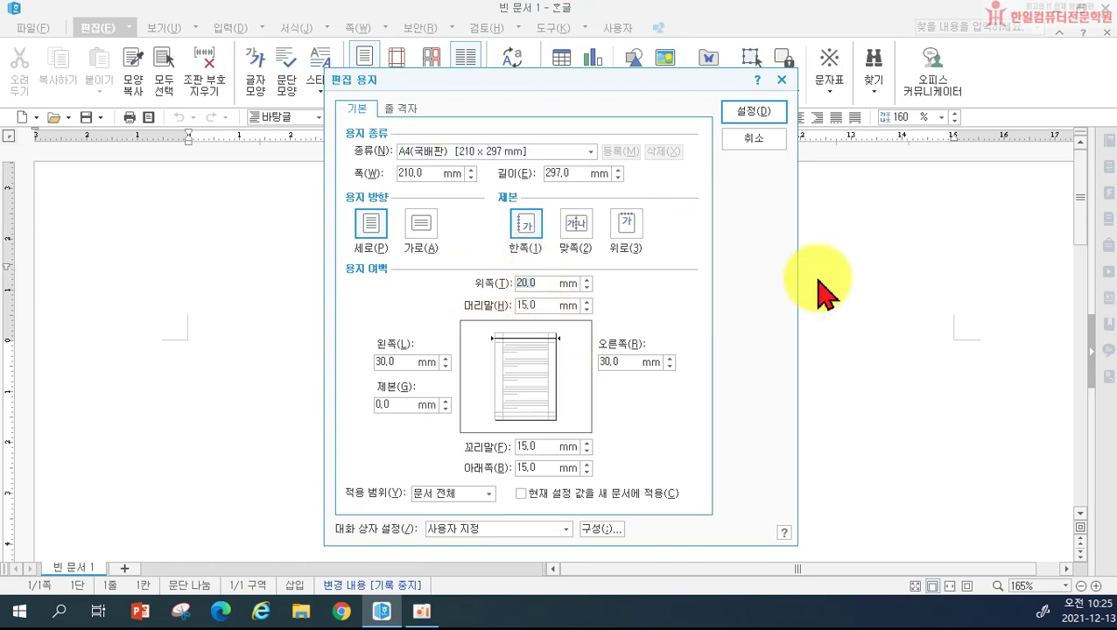
{"action": "type", "text": "10"}
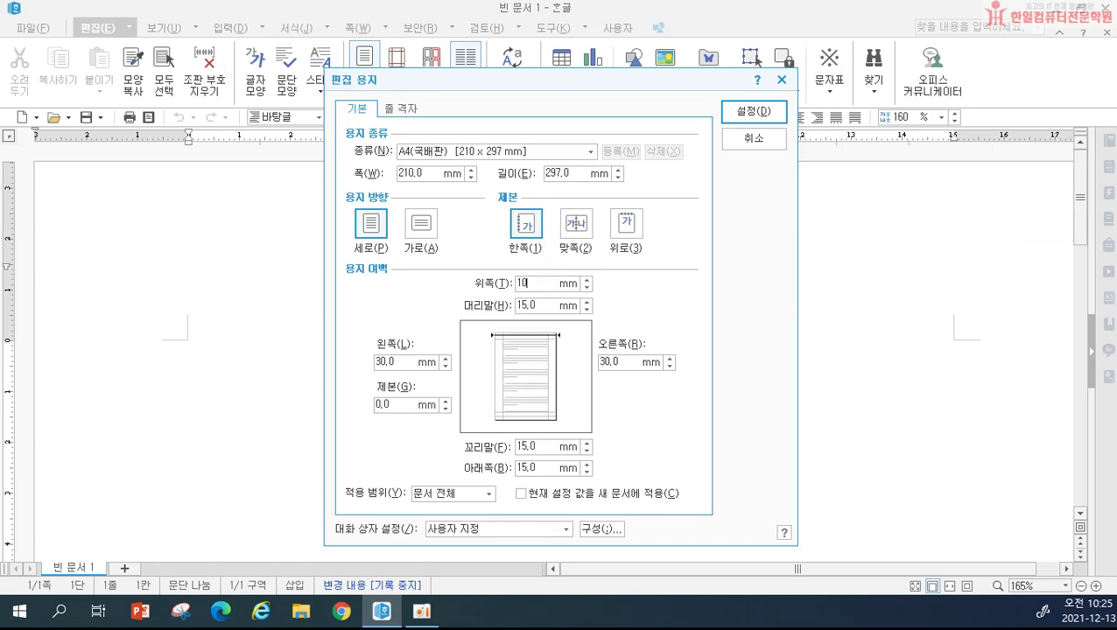
{"action": "key", "text": "Tab"}
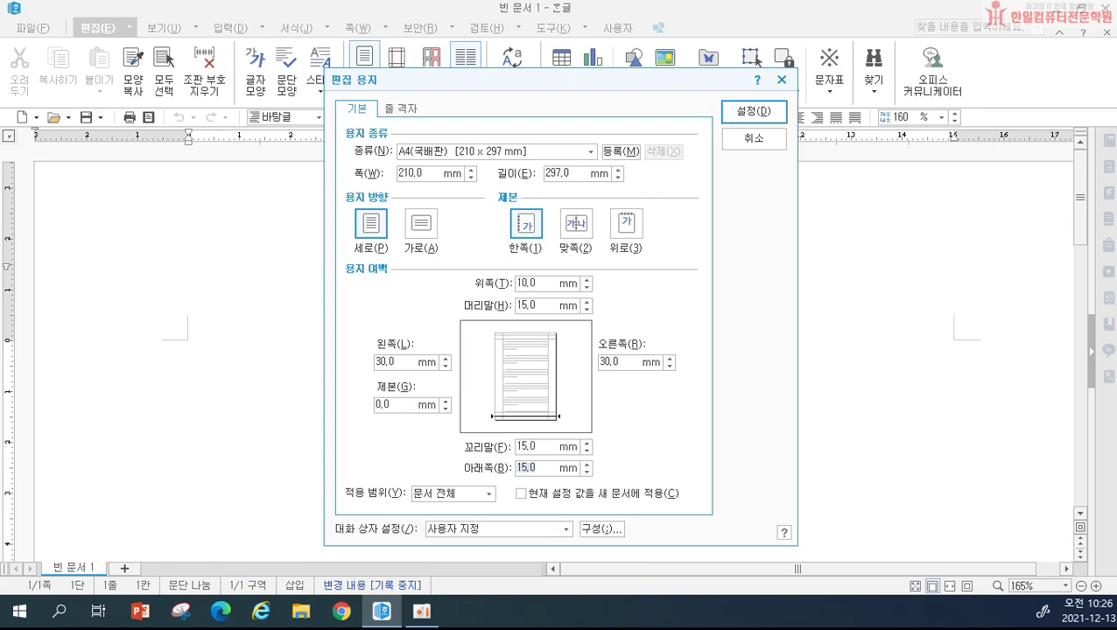
{"action": "type", "text": "10"}
{"action": "key", "text": "Tab"}
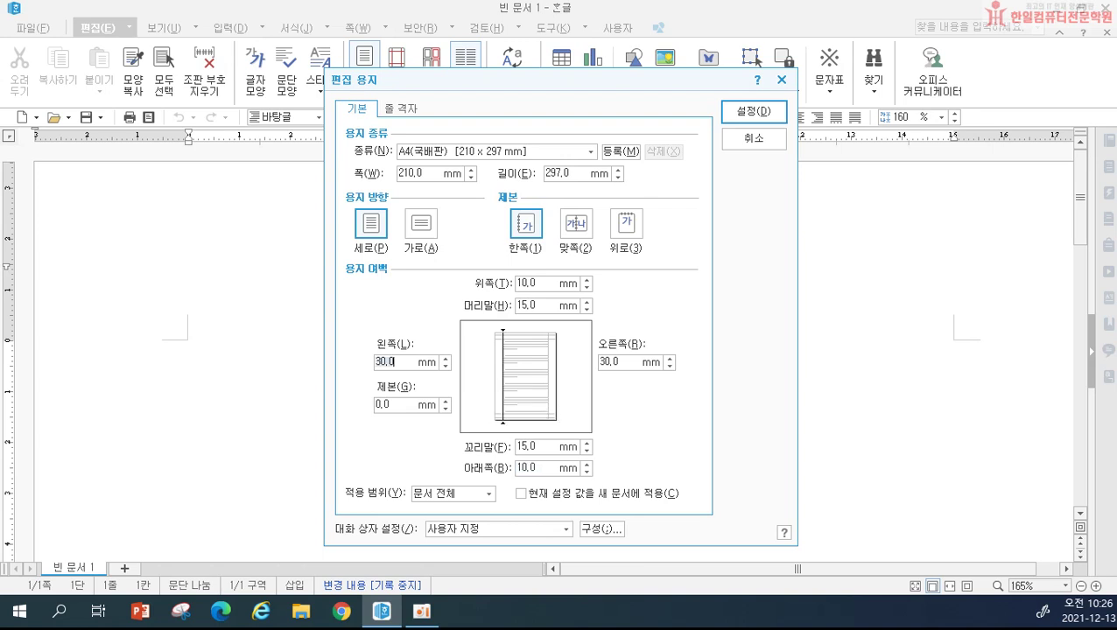
{"action": "type", "text": "11"}
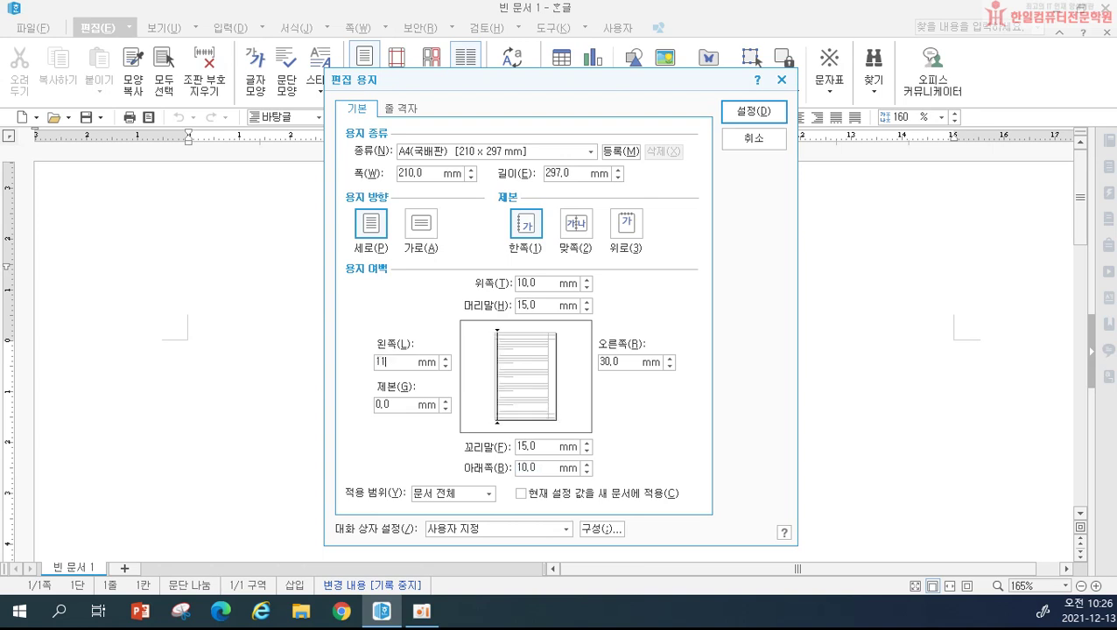
{"action": "key", "text": "Tab"}
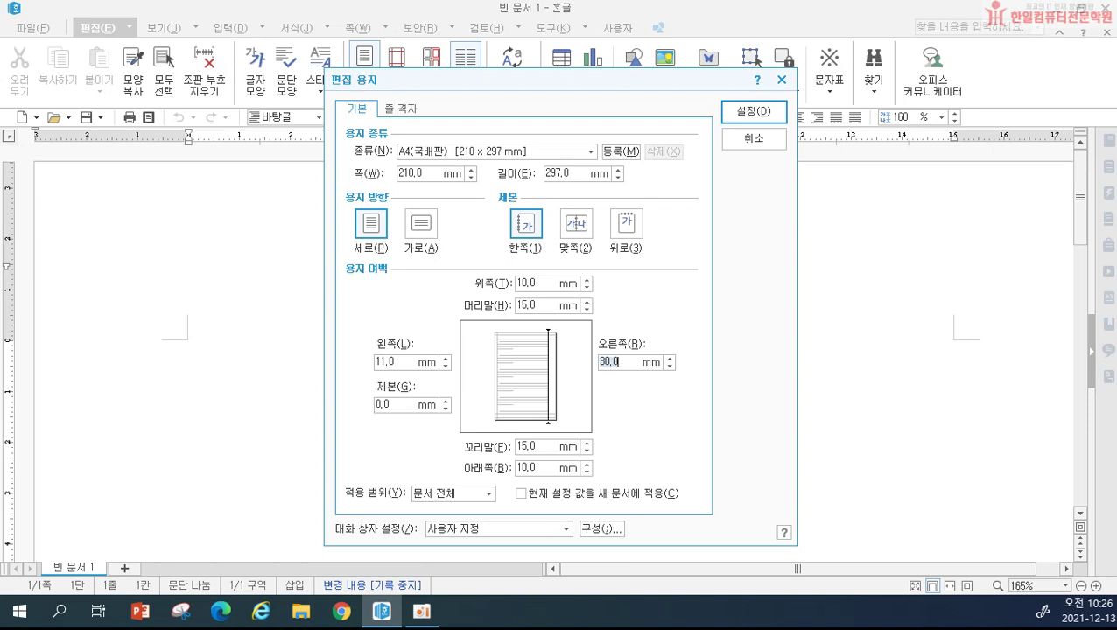
{"action": "type", "text": "11"}
{"action": "left_click", "coordinate": [537, 306]}
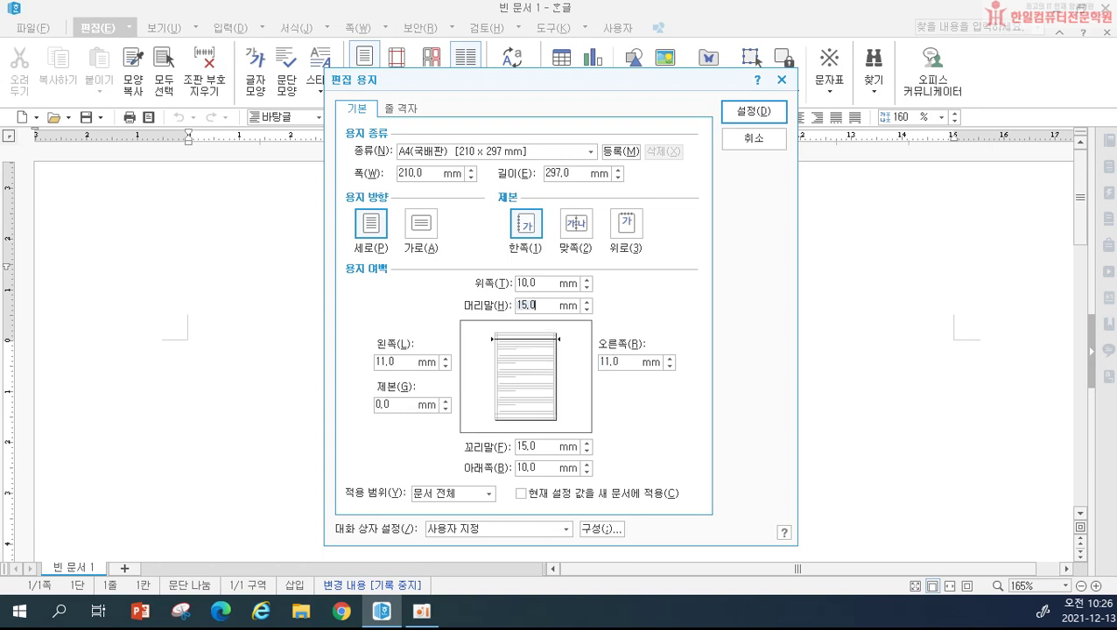
{"action": "type", "text": "10"}
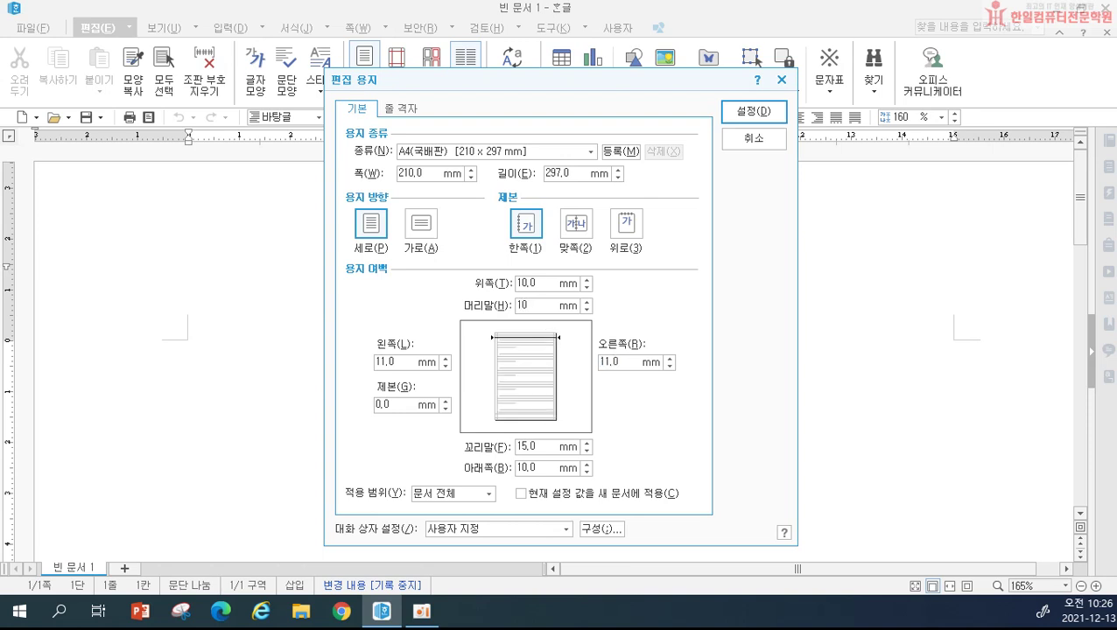
{"action": "key", "text": "Tab"}
{"action": "type", "text": "10"}
{"action": "left_click", "coordinate": [754, 112]}
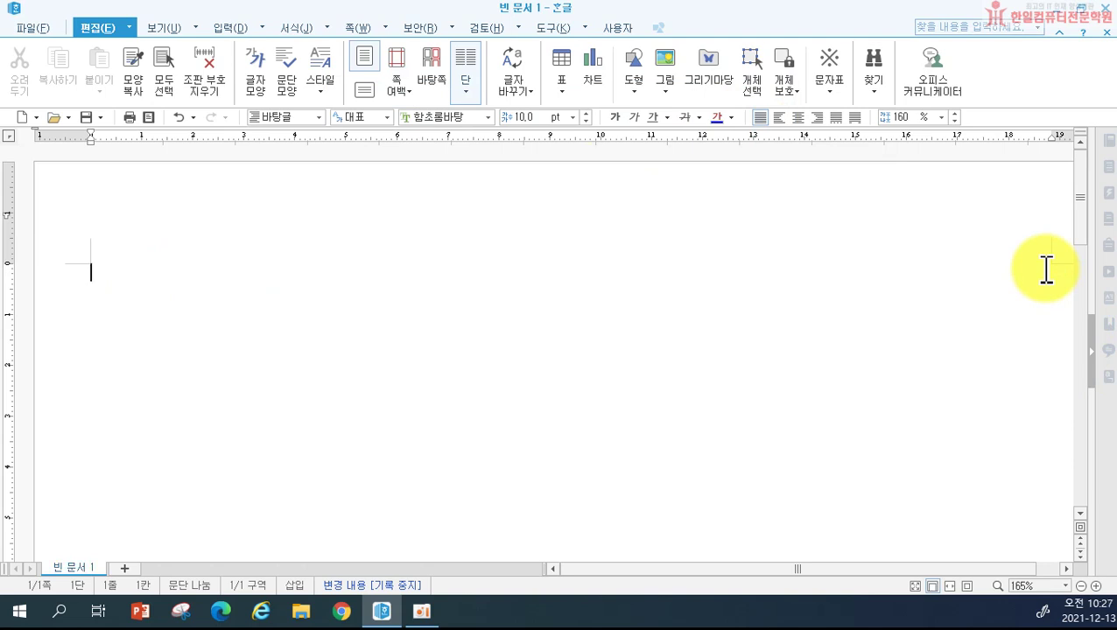
Step: Type headings 1. and 2. with blank lines below each, then insert a section break for page 2
{"action": "type", "text": "1."}
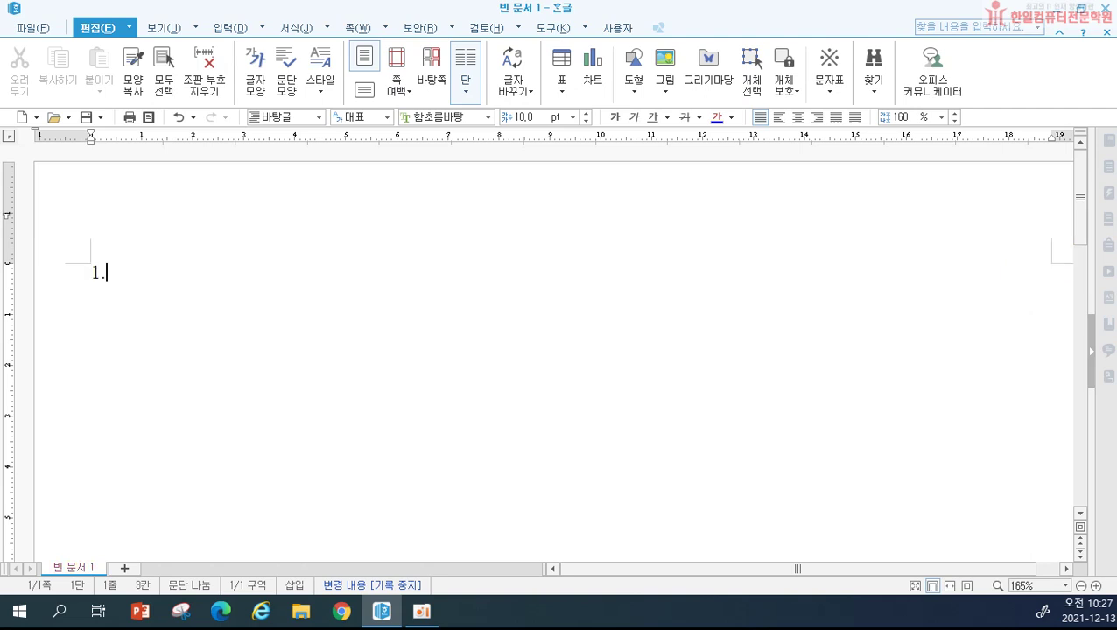
{"action": "key", "text": "Return"}
{"action": "key", "text": "Return"}
{"action": "key", "text": "Return"}
{"action": "type", "text": "2."}
{"action": "key", "text": "Return"}
{"action": "key", "text": "Return"}
{"action": "key", "text": "Return"}
{"action": "key", "text": "alt+shift+Return"}
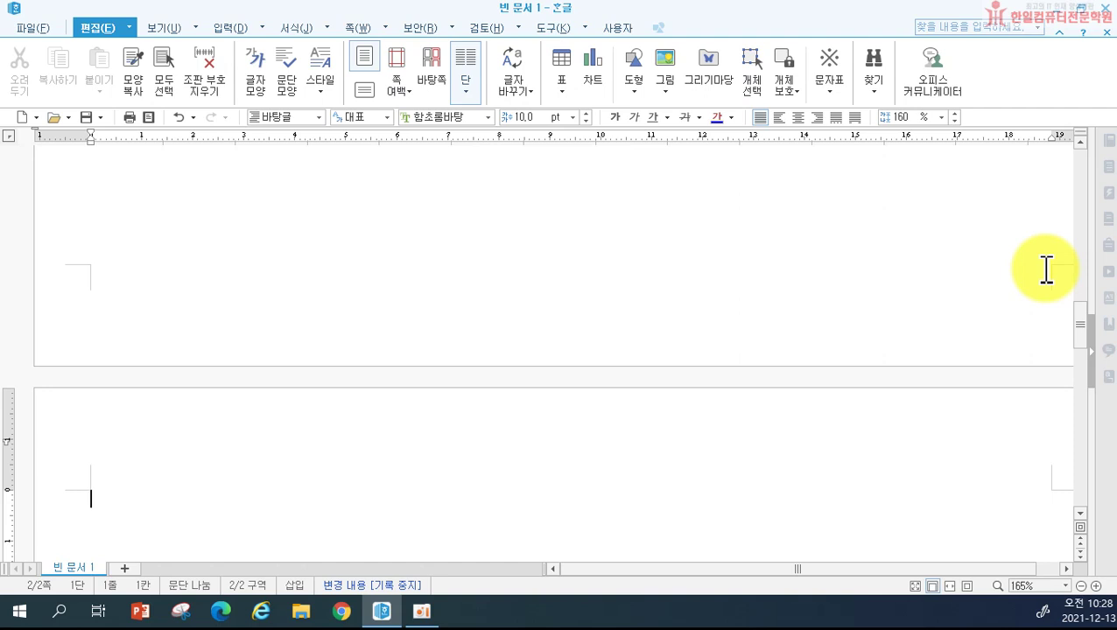
Step: Type headings 3. and 4. with blank lines below each, then insert a section break for page 3
{"action": "type", "text": "3."}
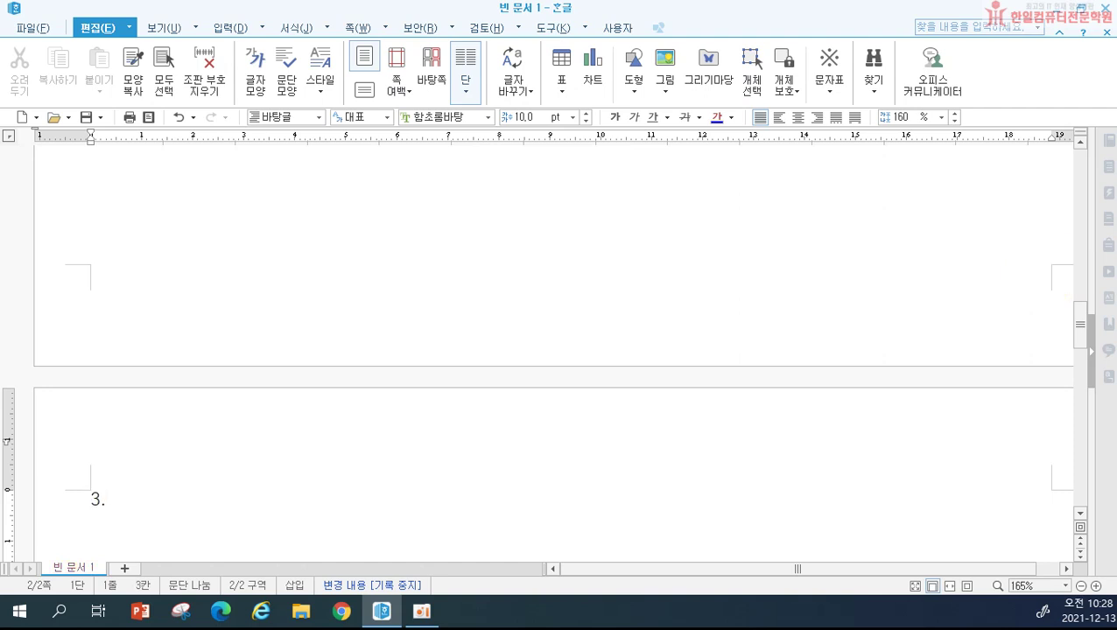
{"action": "key", "text": "Return"}
{"action": "key", "text": "Return"}
{"action": "key", "text": "Return"}
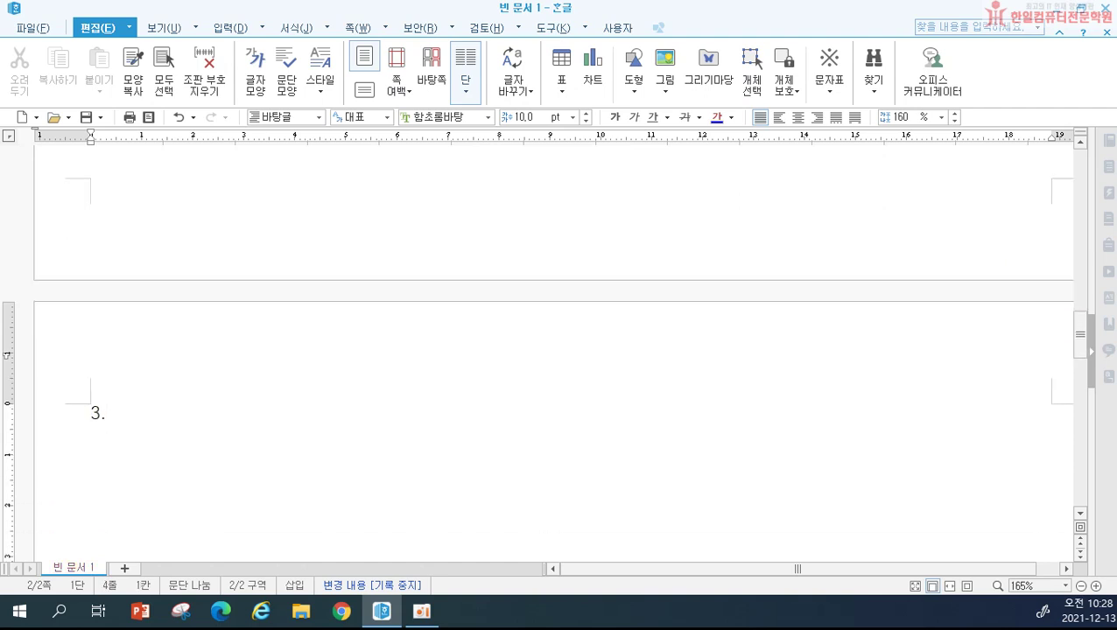
{"action": "type", "text": "4."}
{"action": "key", "text": "Return"}
{"action": "key", "text": "Return"}
{"action": "key", "text": "Return"}
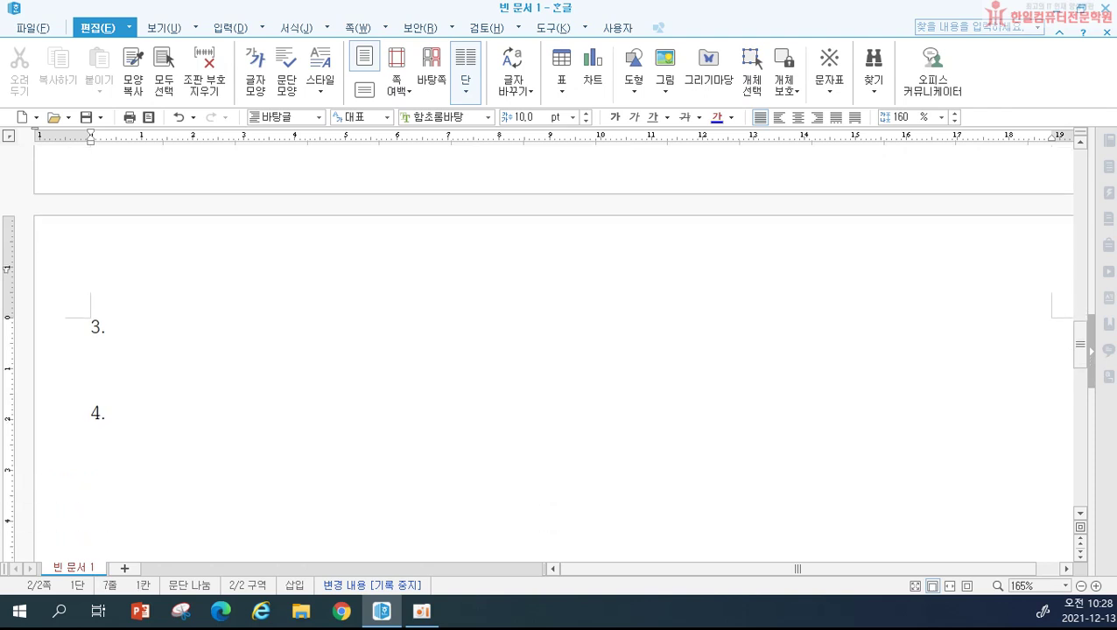
{"action": "key", "text": "alt+shift+Return"}
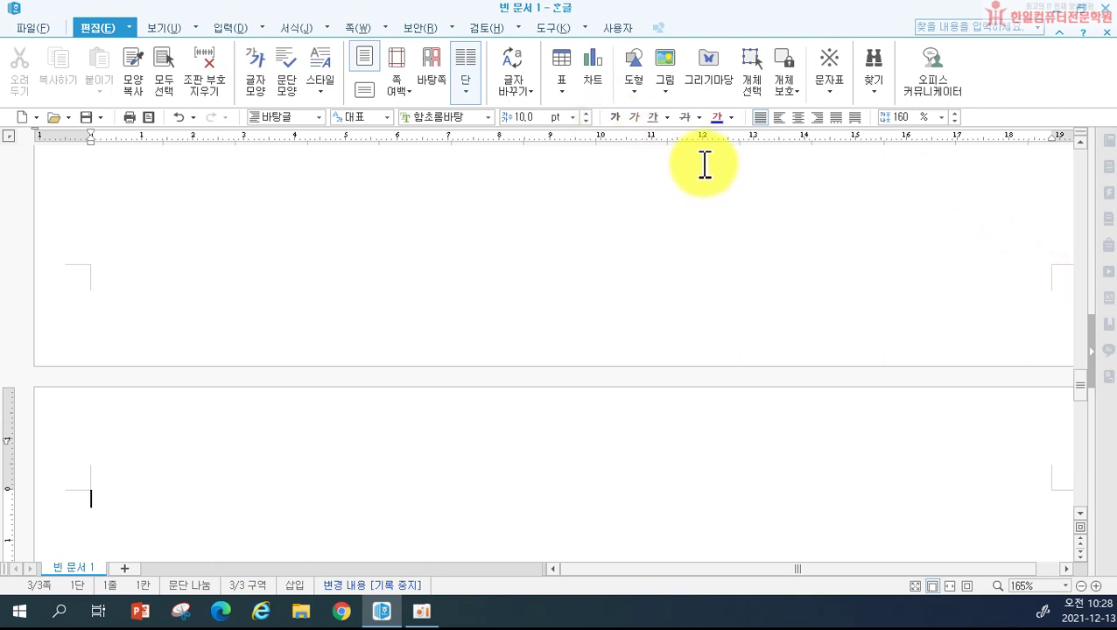
Step: Save the document to Documents\ITQ as '20211213-' followed by the student's name
{"action": "left_click", "coordinate": [39, 28]}
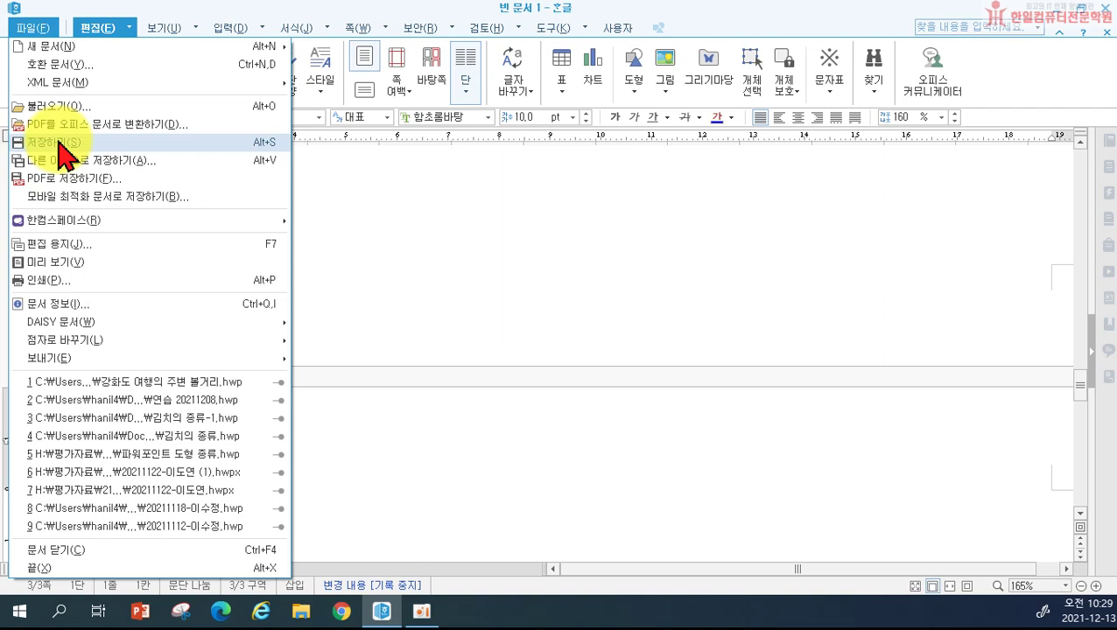
{"action": "left_click", "coordinate": [59, 145]}
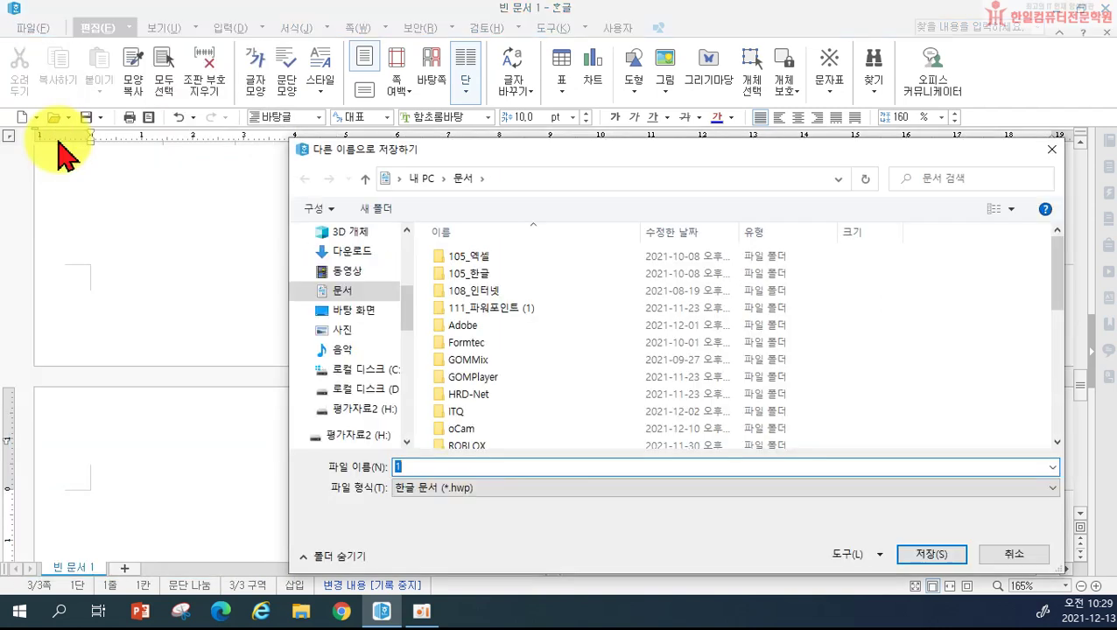
{"action": "left_click", "coordinate": [366, 293]}
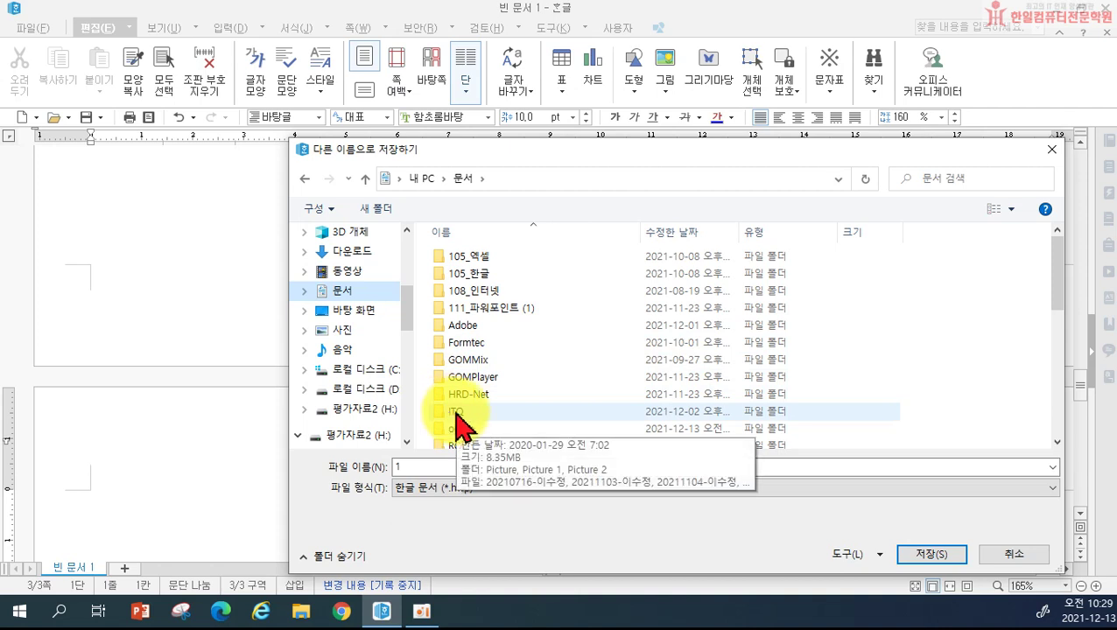
{"action": "double_click", "coordinate": [457, 412]}
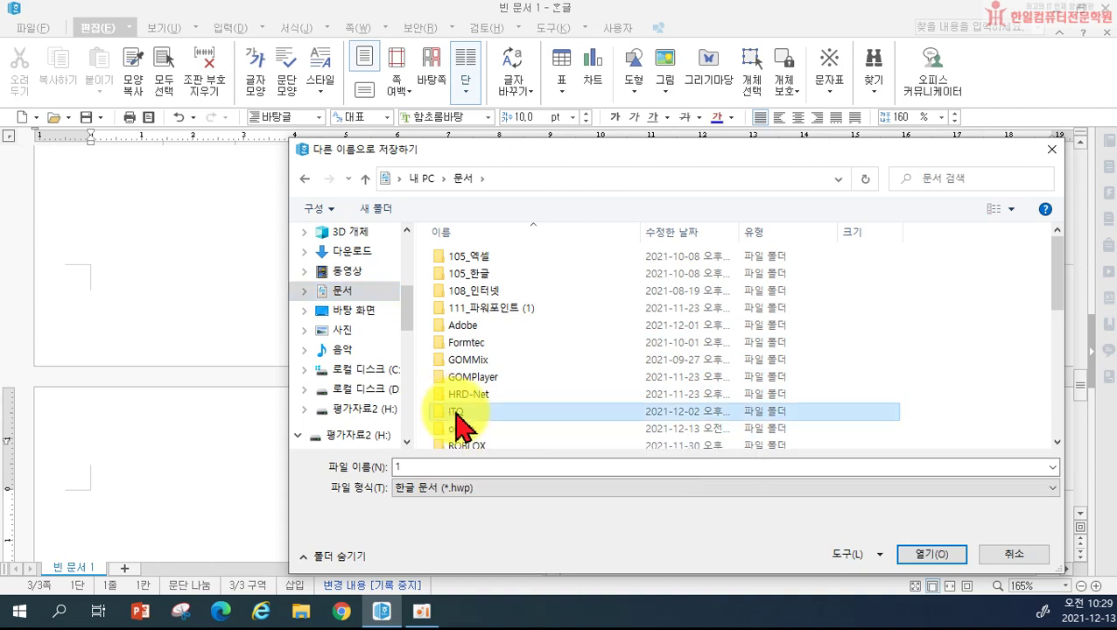
{"action": "double_click", "coordinate": [430, 466]}
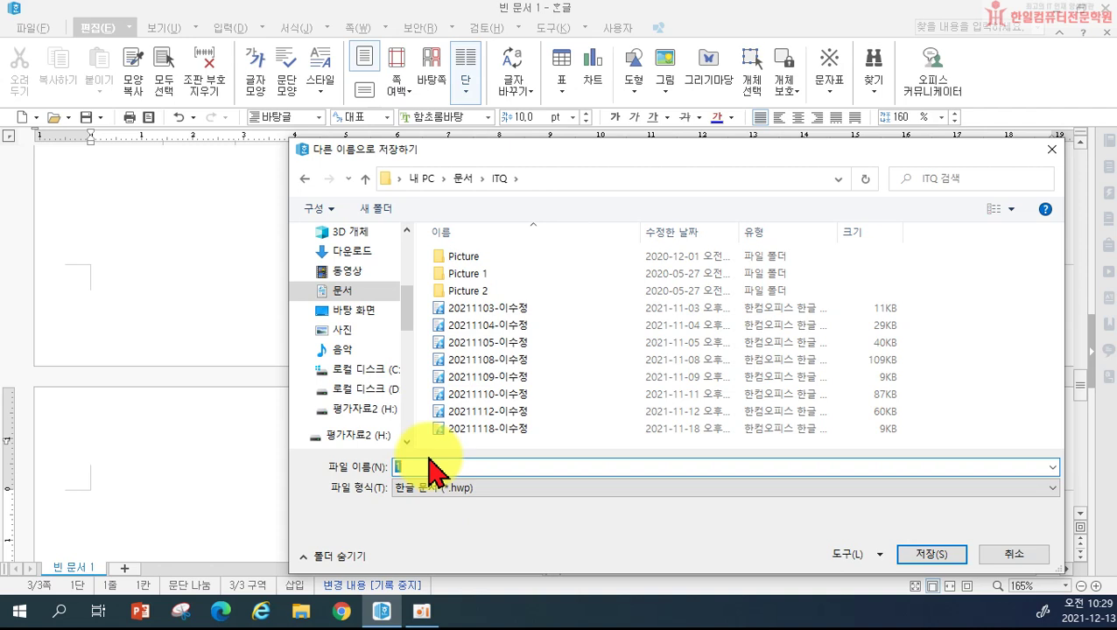
{"action": "type", "text": "20211"}
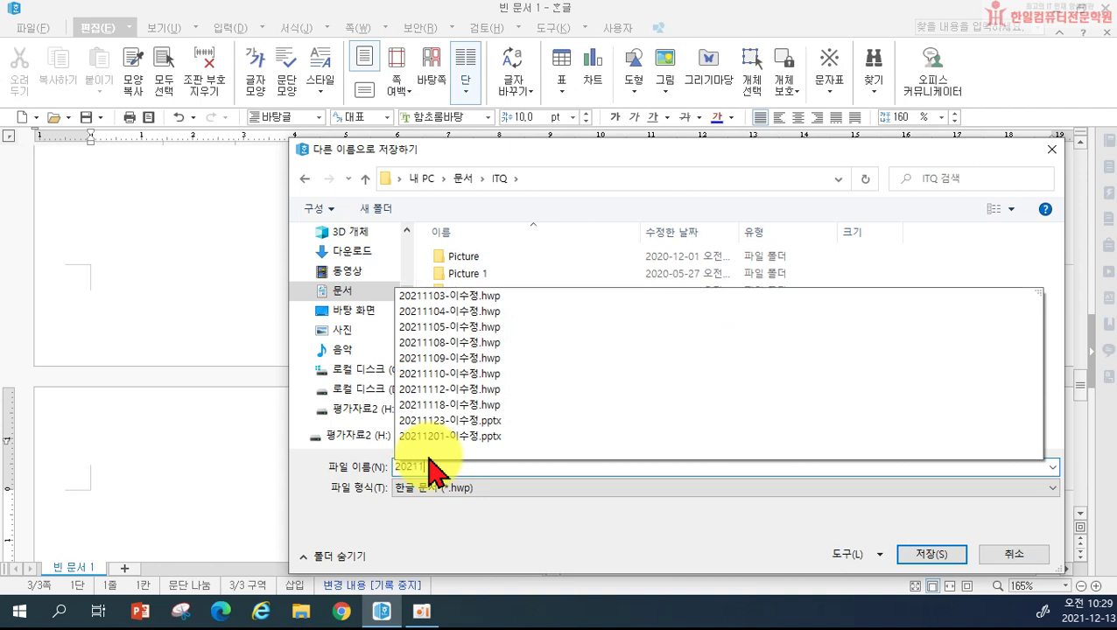
{"action": "type", "text": "213-"}
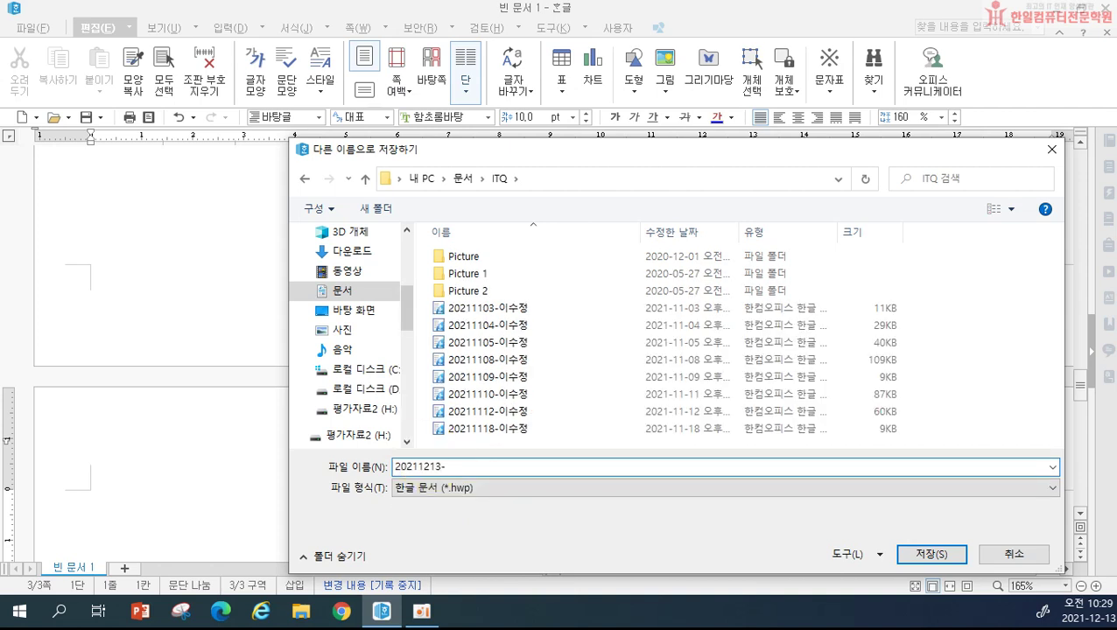
{"action": "type", "text": "d"}
{"action": "key", "text": "BackSpace"}
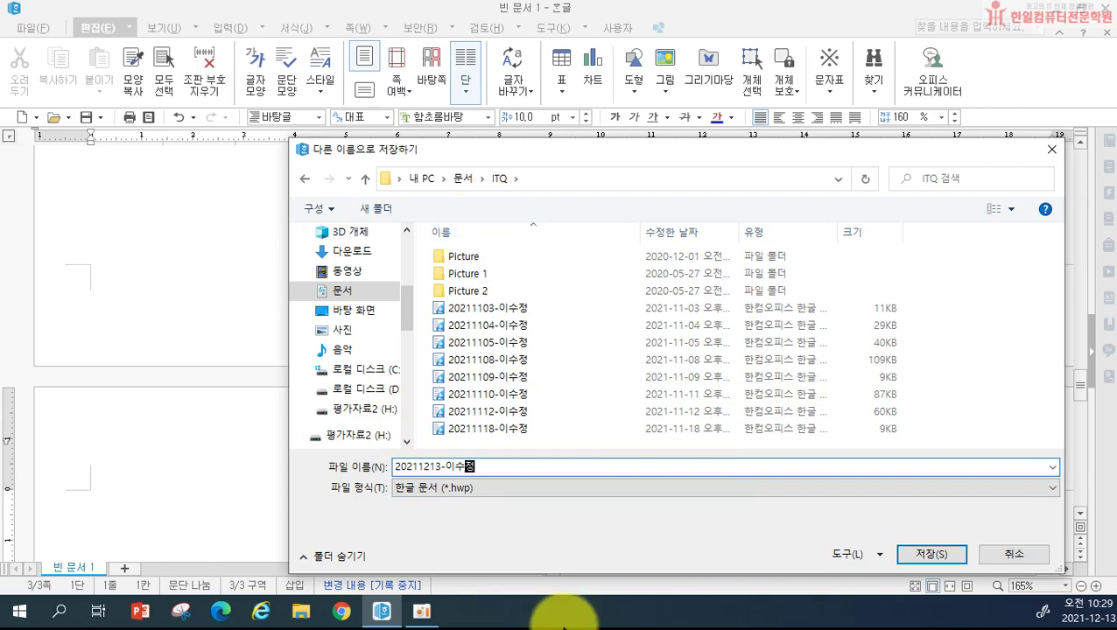
{"action": "left_click", "coordinate": [936, 555]}
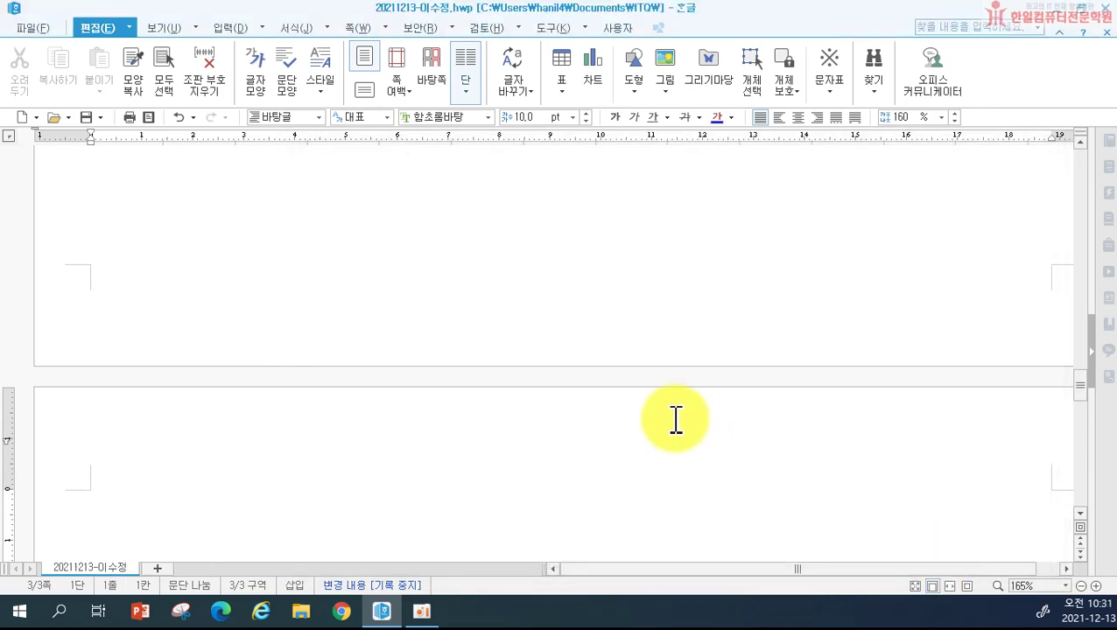
{"action": "scroll", "coordinate": [673, 419], "scroll_direction": "up", "scroll_amount": 5}
{"action": "scroll", "coordinate": [674, 418], "scroll_direction": "up", "scroll_amount": 5}
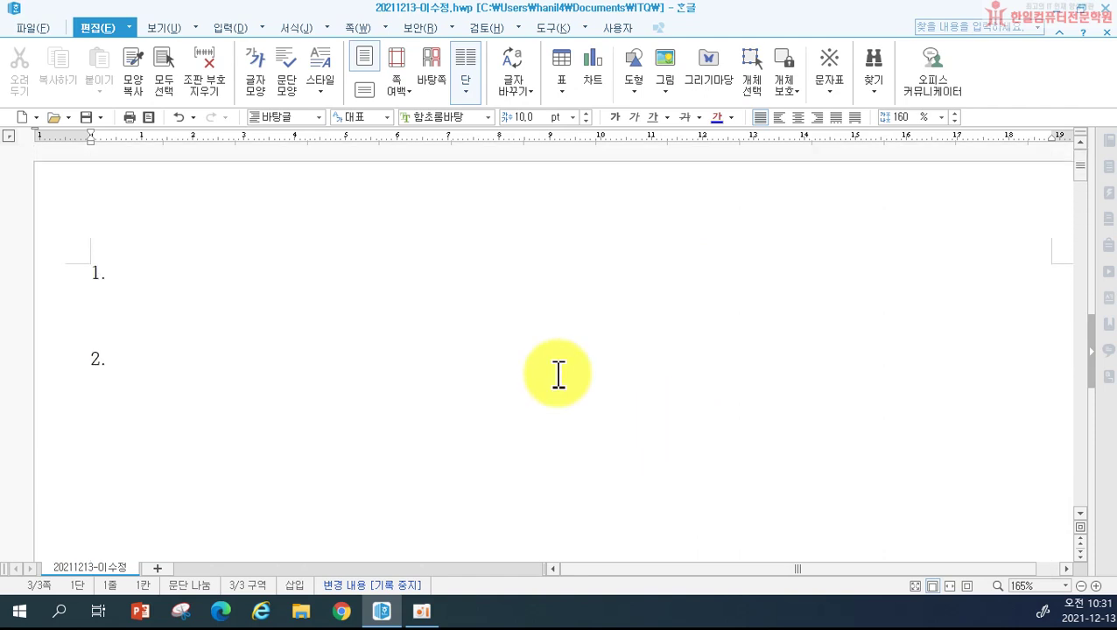
{"action": "left_click", "coordinate": [96, 306]}
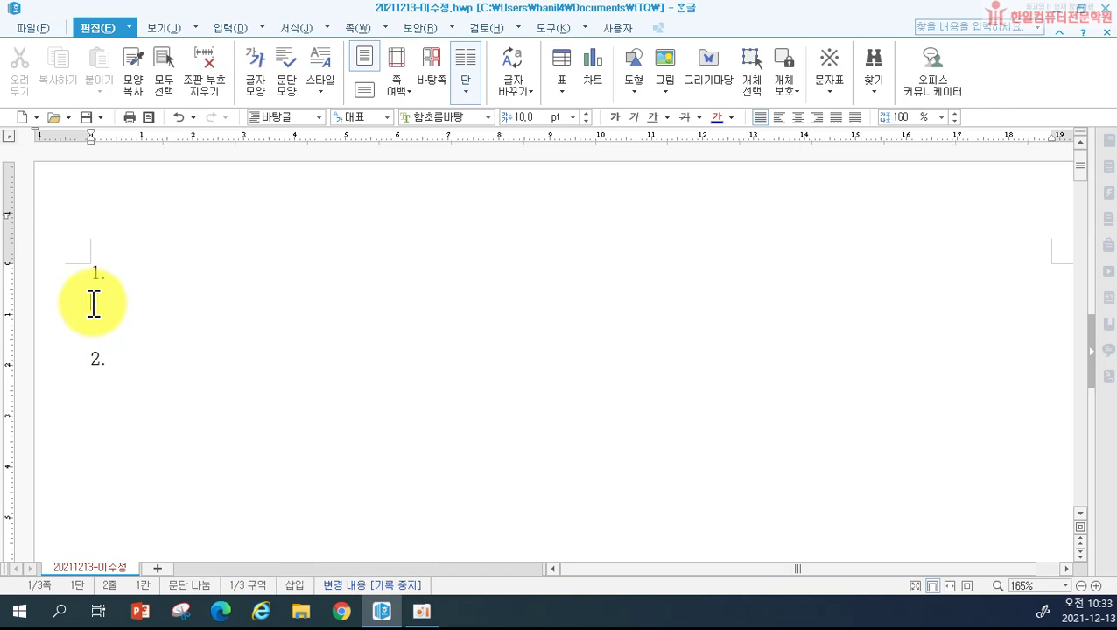
Step: Type 'The Mask Dance Festival is a dynamic place that enables' under heading 1
{"action": "type", "text": "The "}
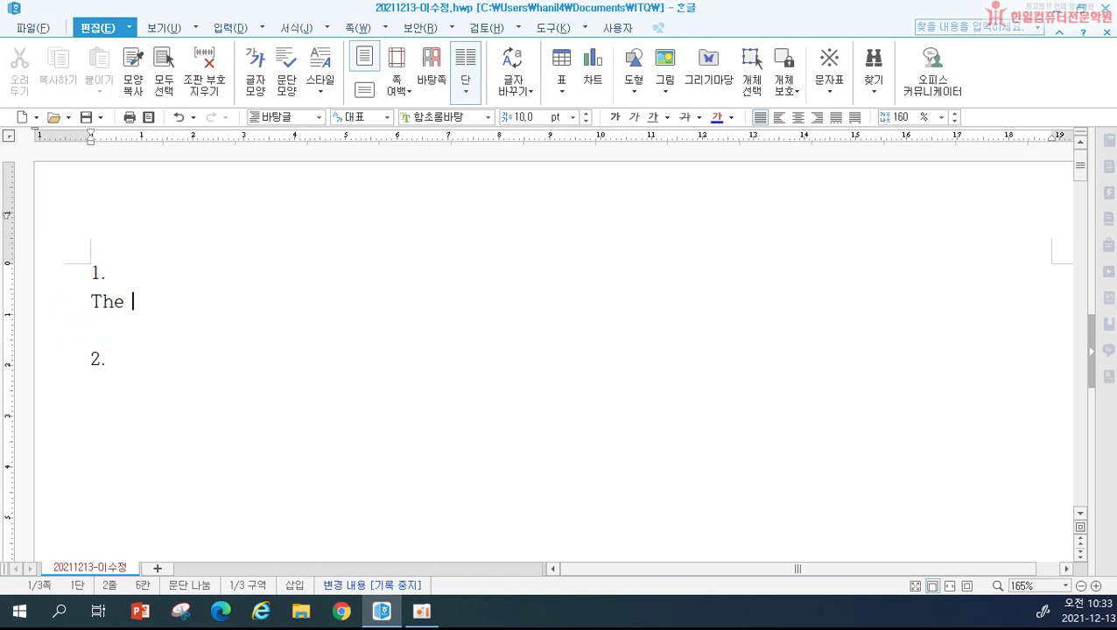
{"action": "type", "text": "Mask "}
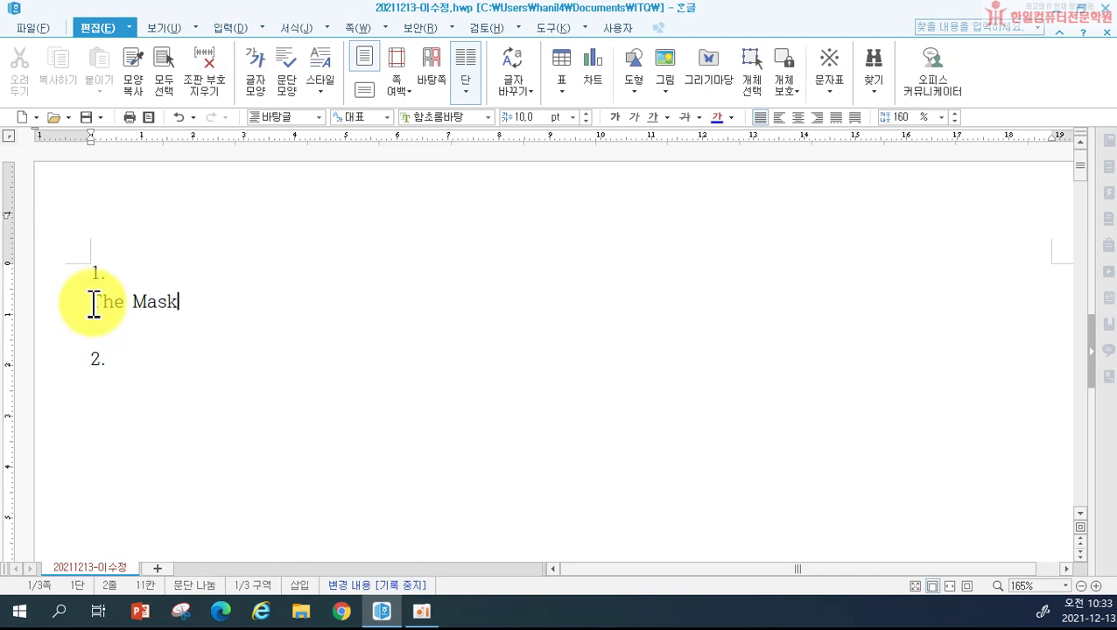
{"action": "type", "text": "Dand"}
{"action": "key", "text": "BackSpace"}
{"action": "type", "text": "s"}
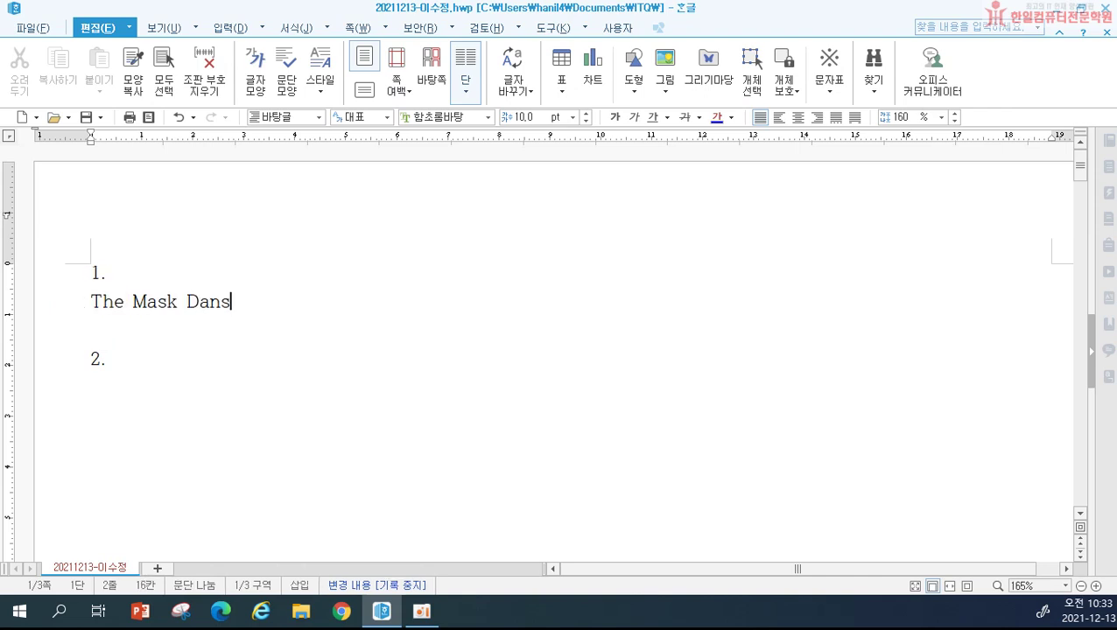
{"action": "key", "text": "BackSpace"}
{"action": "key", "text": "BackSpace"}
{"action": "type", "text": "ce"}
{"action": "key", "text": "BackSpace"}
{"action": "key", "text": "BackSpace"}
{"action": "type", "text": "nce Festival "}
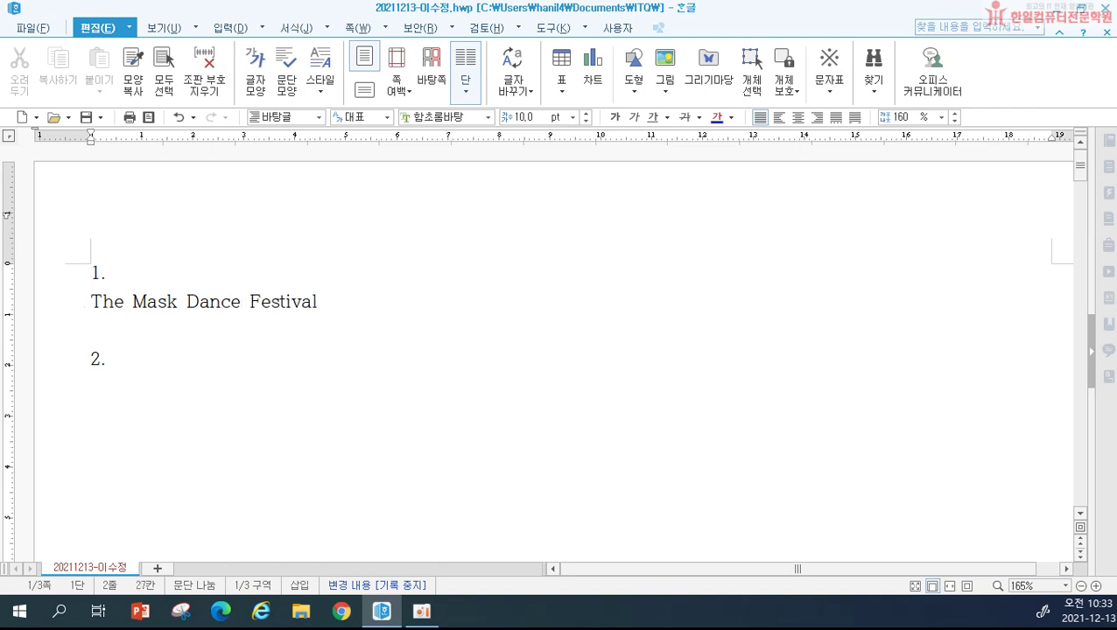
{"action": "type", "text": "is a dyt"}
{"action": "key", "text": "BackSpace"}
{"action": "type", "text": "a"}
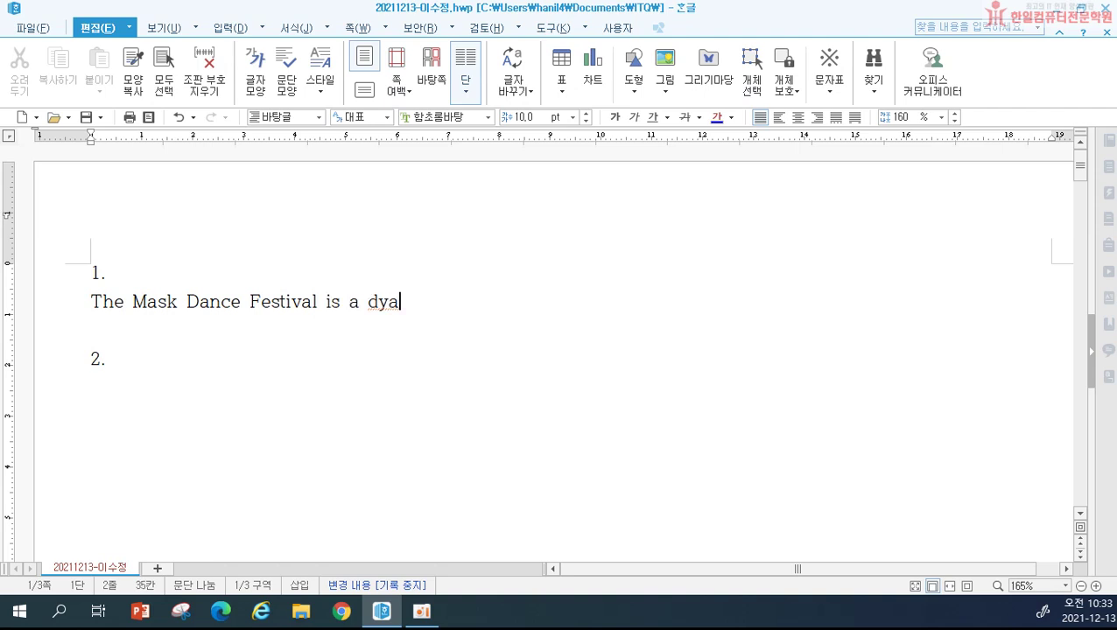
{"action": "key", "text": "BackSpace"}
{"action": "type", "text": "namic"}
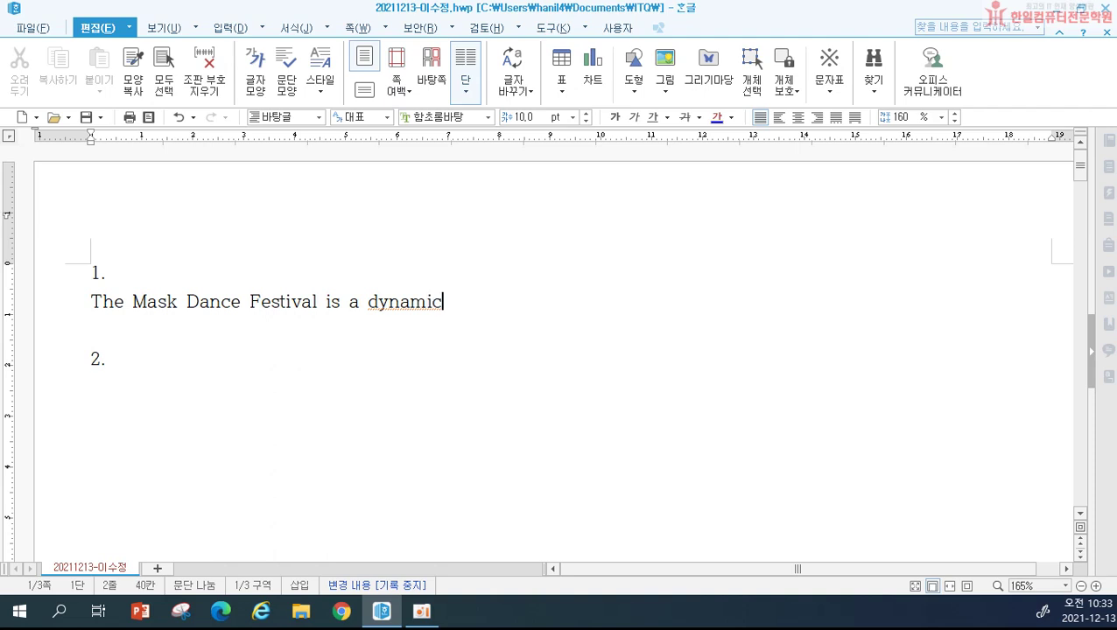
{"action": "type", "text": " plc"}
{"action": "key", "text": "BackSpace"}
{"action": "type", "text": "ace "}
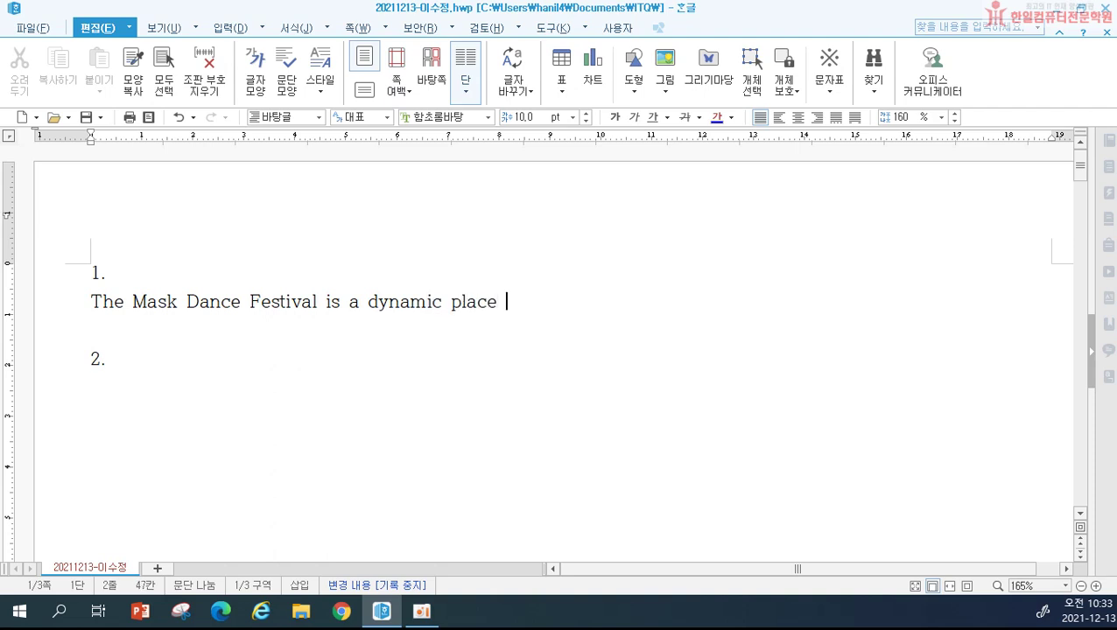
{"action": "type", "text": "that enables"}
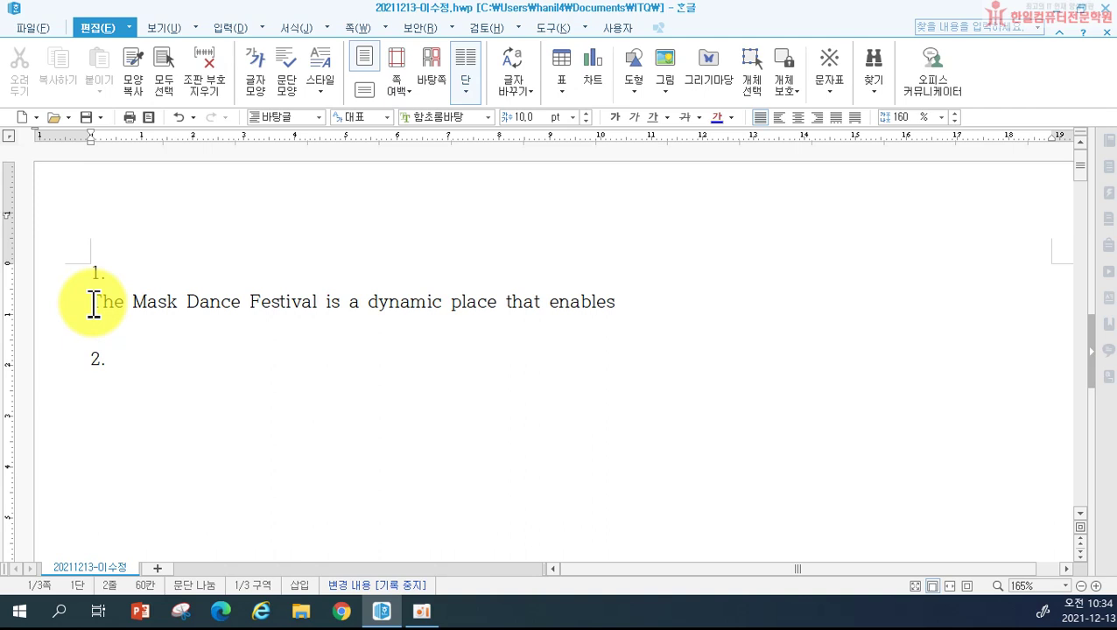
Step: Finish the sentence with 'spectators to mix with performers and juxtaposes many sorts of people and things.'
{"action": "type", "text": "spect"}
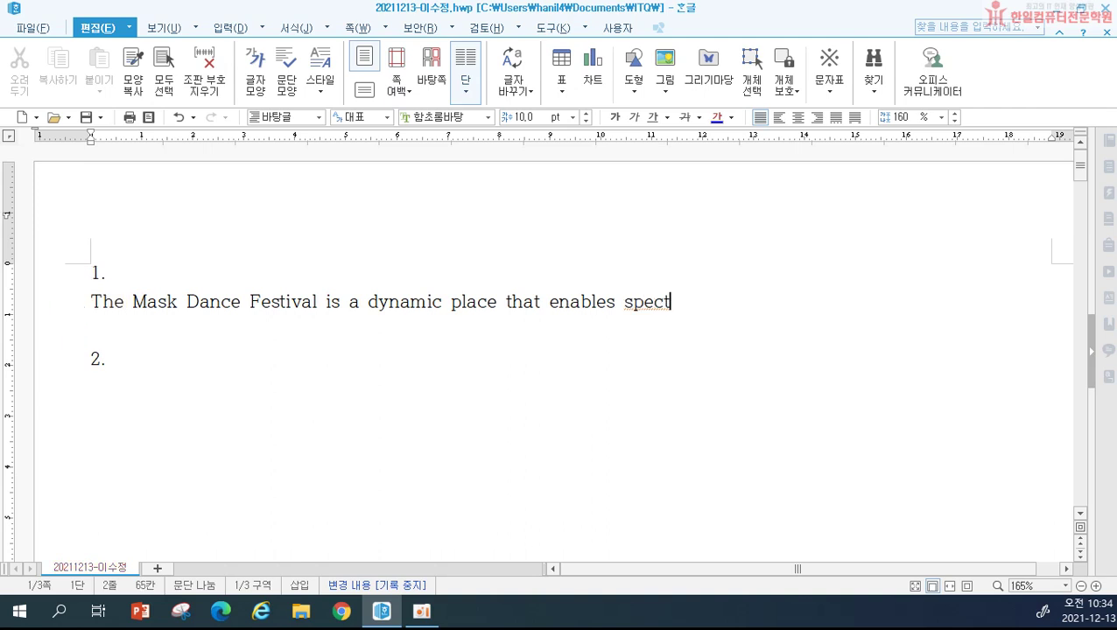
{"action": "type", "text": "ators to m.i"}
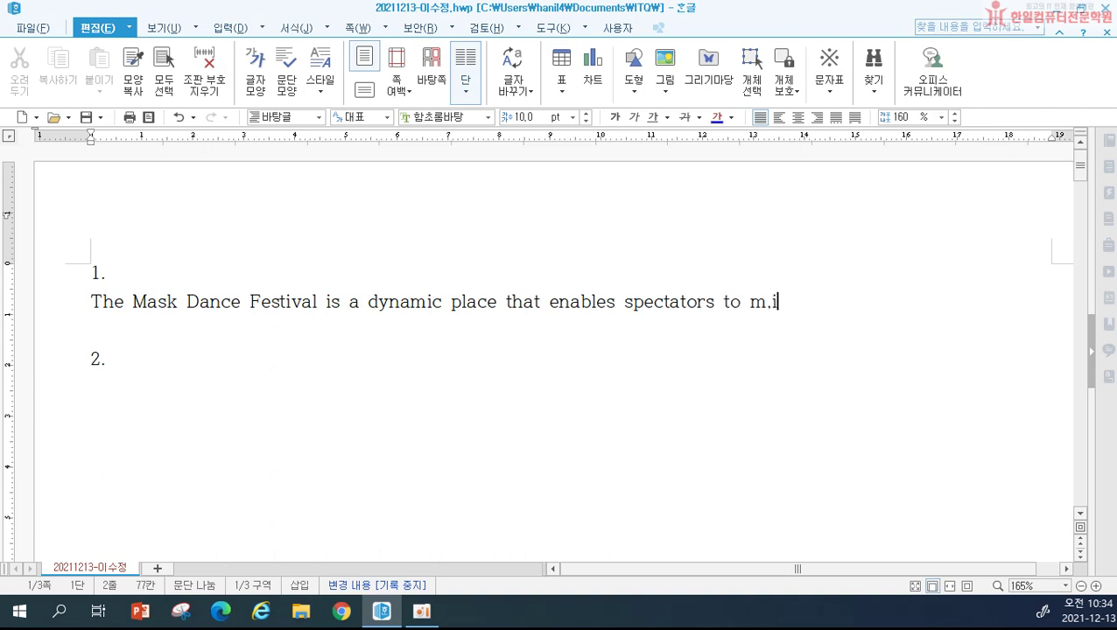
{"action": "key", "text": "BackSpace"}
{"action": "key", "text": "BackSpace"}
{"action": "type", "text": "ix with perform"}
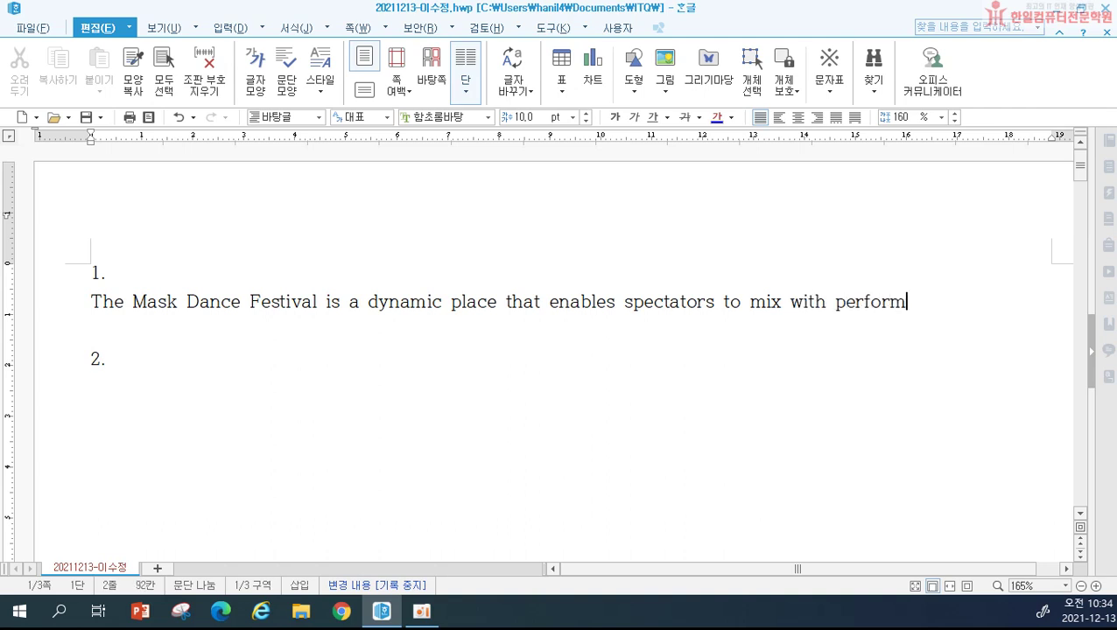
{"action": "type", "text": "ers and "}
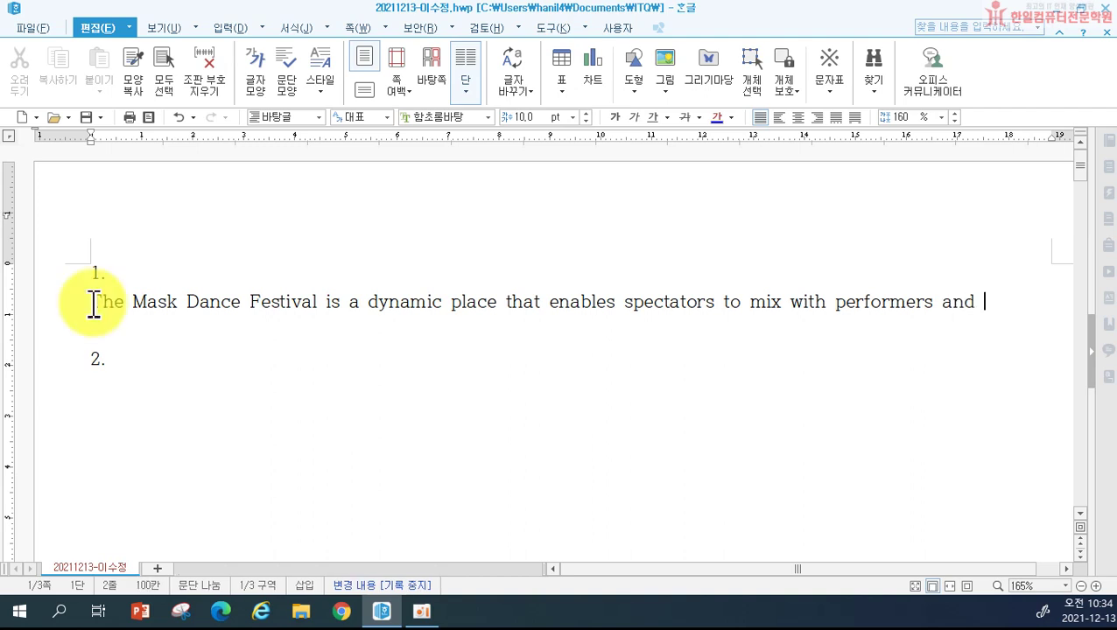
{"action": "type", "text": "jux"}
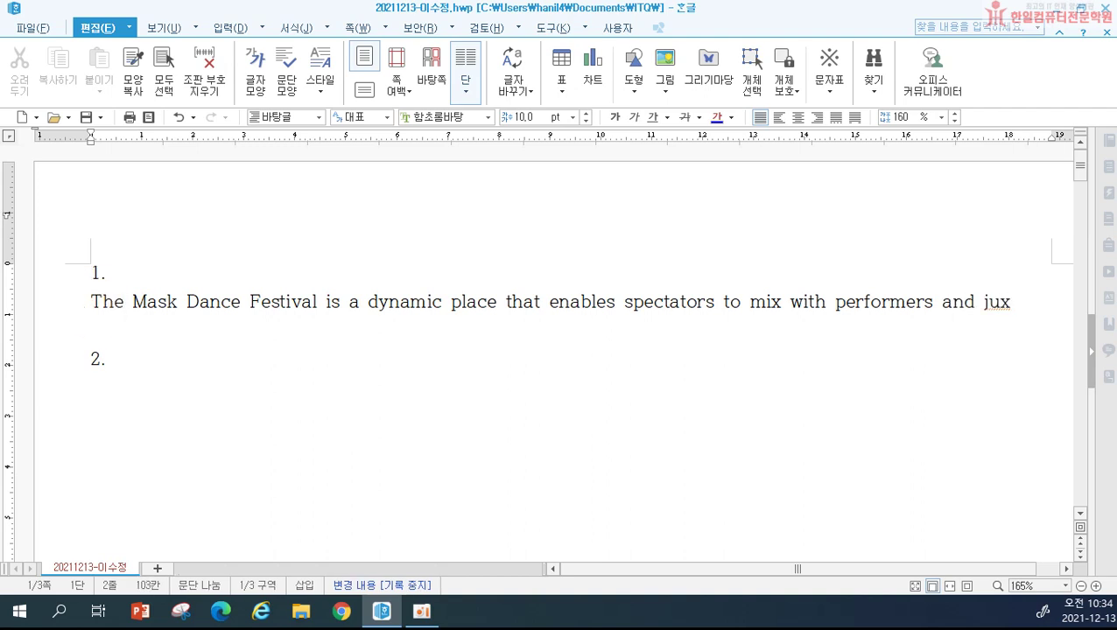
{"action": "type", "text": "t"}
{"action": "key", "text": "BackSpace"}
{"action": "type", "text": "aposes n"}
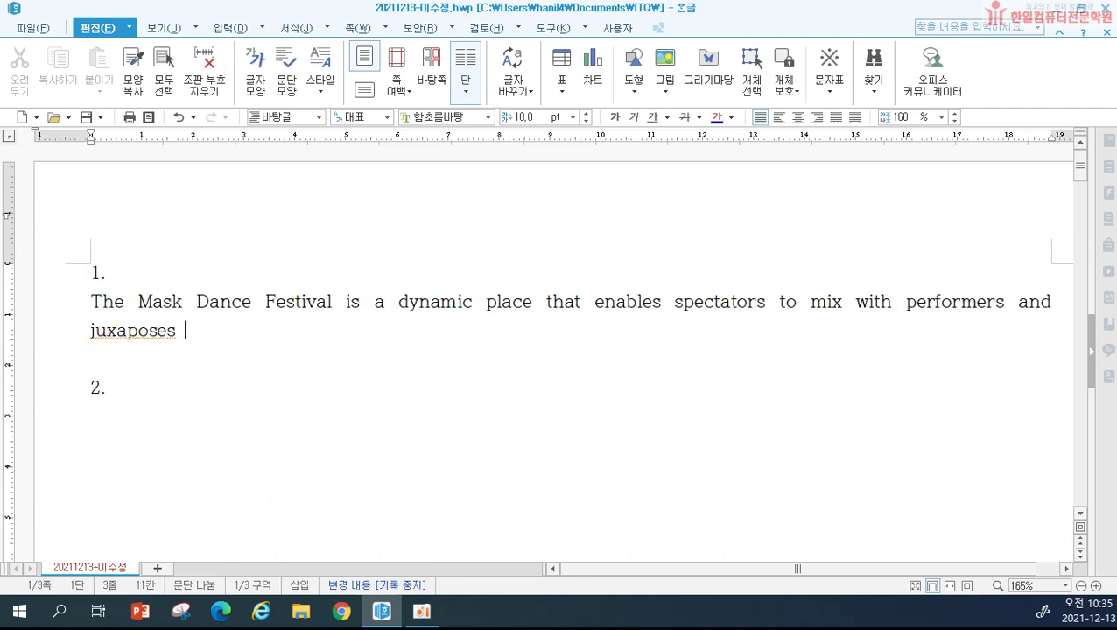
{"action": "type", "text": "am"}
{"action": "key", "text": "BackSpace"}
{"action": "key", "text": "BackSpace"}
{"action": "key", "text": "BackSpace"}
{"action": "type", "text": "many sort of"}
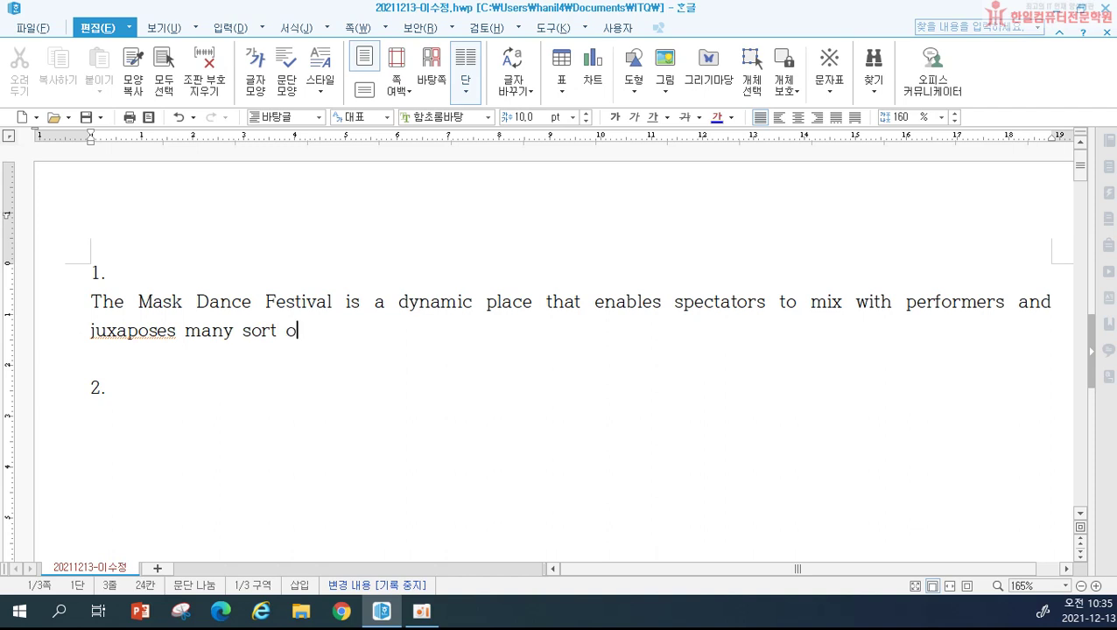
{"action": "key", "text": "Left"}
{"action": "key", "text": "Left"}
{"action": "key", "text": "Left"}
{"action": "key", "text": "Left"}
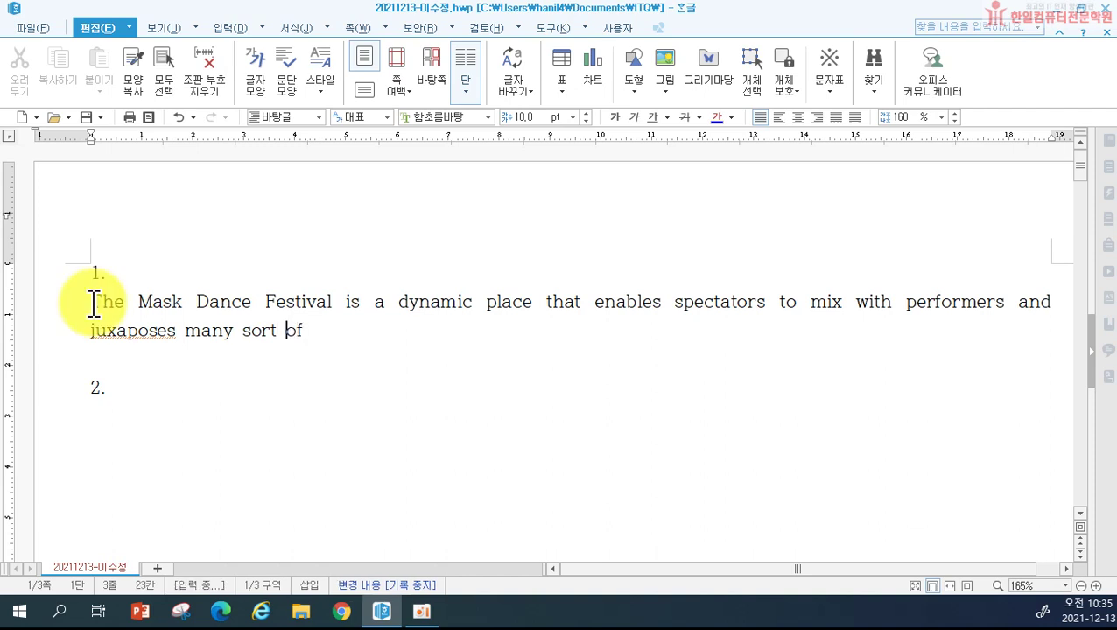
{"action": "type", "text": "s"}
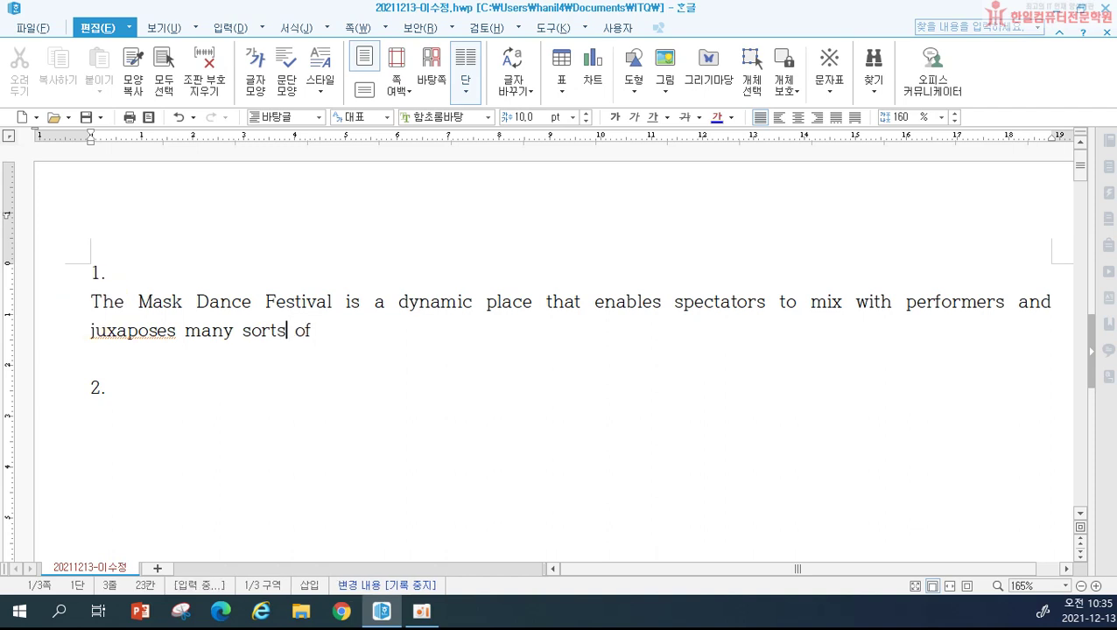
{"action": "key", "text": "Right"}
{"action": "key", "text": "Right"}
{"action": "key", "text": "Right"}
{"action": "key", "text": "Right"}
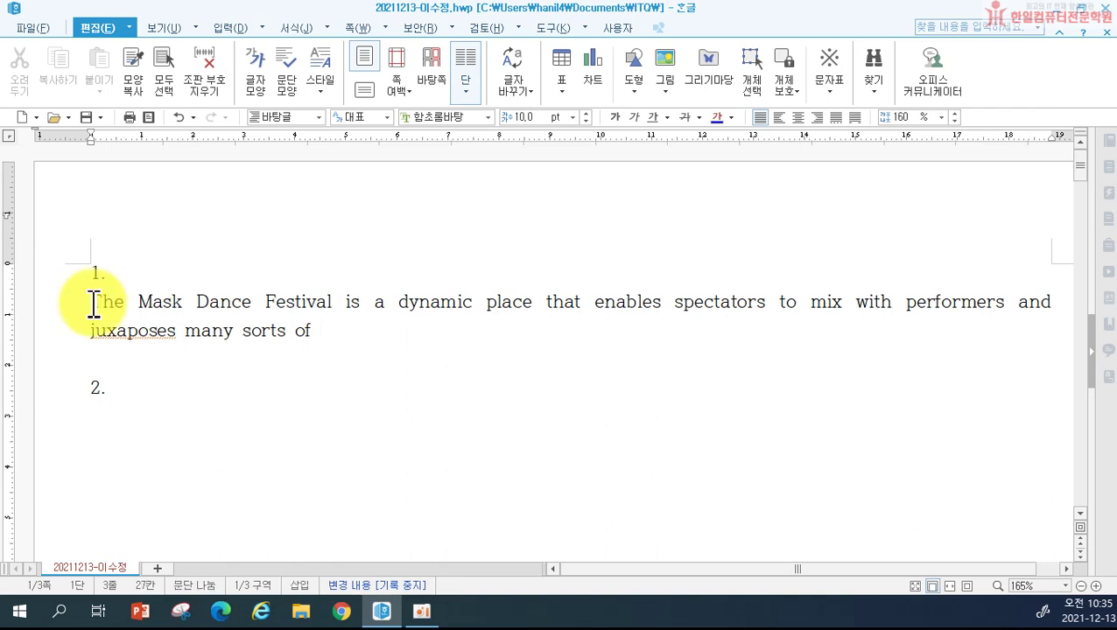
{"action": "type", "text": "pe"}
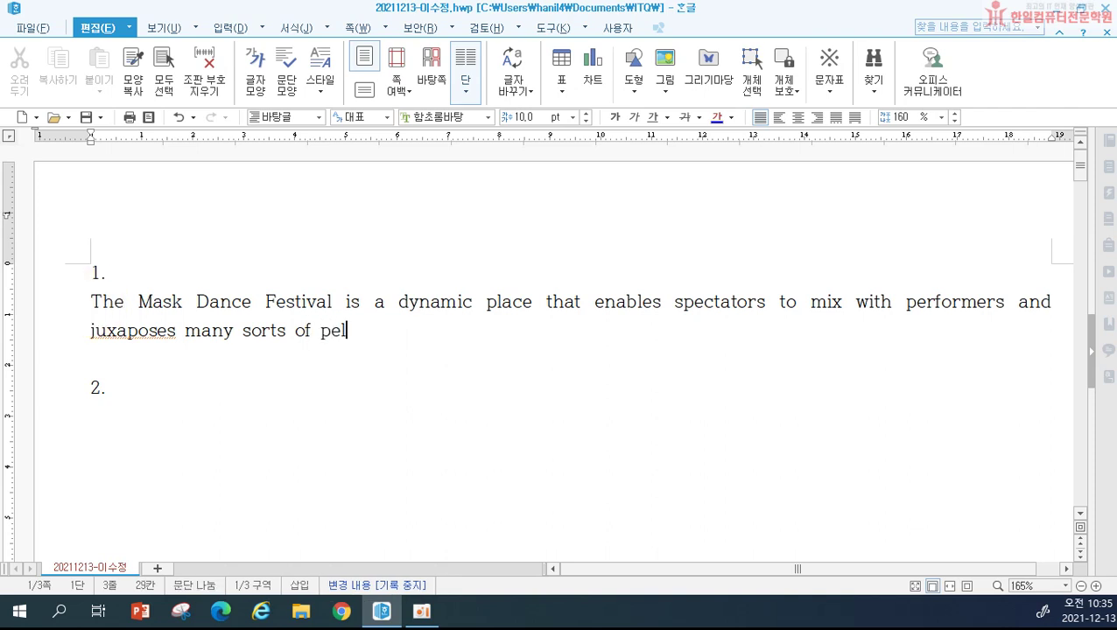
{"action": "type", "text": "ple"}
{"action": "key", "text": "BackSpace"}
{"action": "key", "text": "BackSpace"}
{"action": "key", "text": "BackSpace"}
{"action": "type", "text": "ole"}
{"action": "key", "text": "BackSpace"}
{"action": "key", "text": "BackSpace"}
{"action": "type", "text": "ple and thi"}
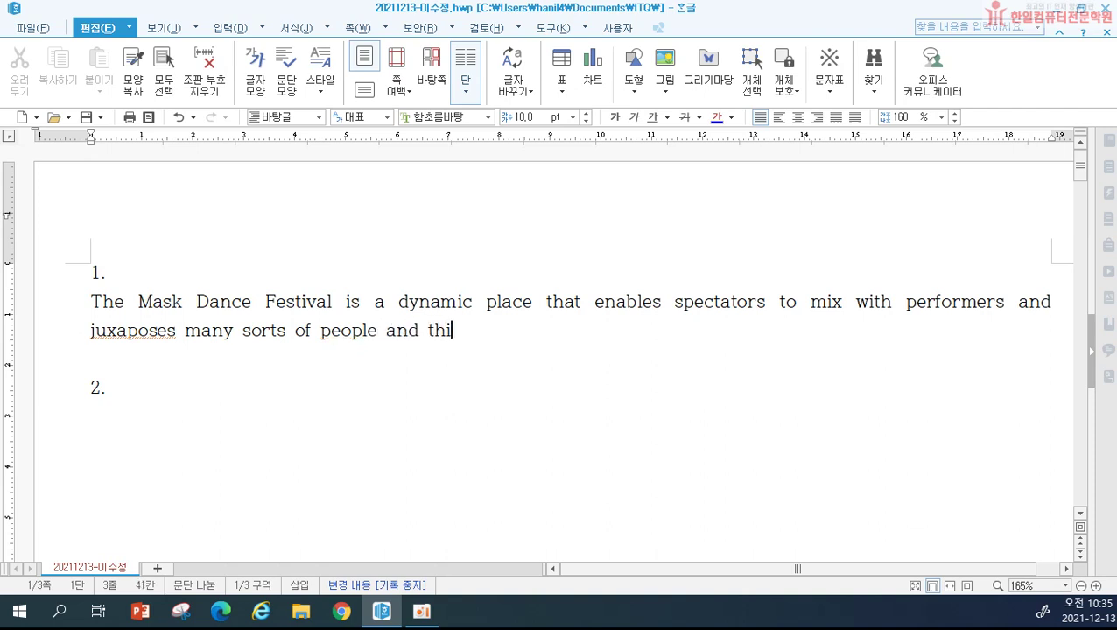
{"action": "type", "text": "ng"}
{"action": "key", "text": "BackSpace"}
{"action": "type", "text": "ngs."}
{"action": "key", "text": "Return"}
Step: Correct 'juxaposes' to 'juxtaposes' in the English sentence
{"action": "type", "text": "ㅇㅜ리미"}
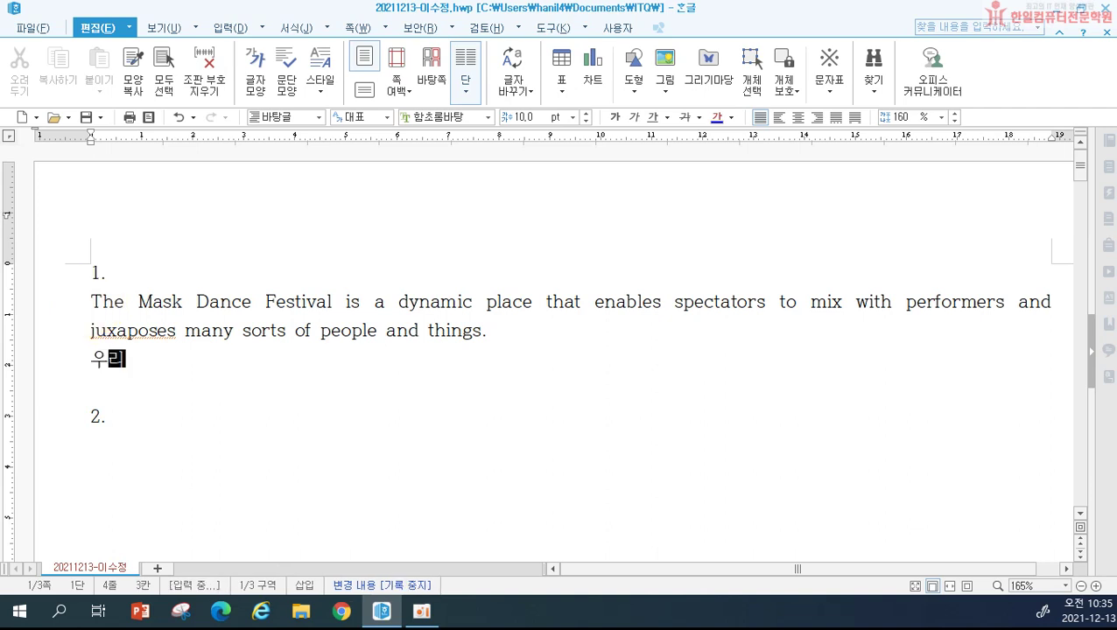
{"action": "key", "text": "BackSpace"}
{"action": "key", "text": "BackSpace"}
{"action": "key", "text": "BackSpace"}
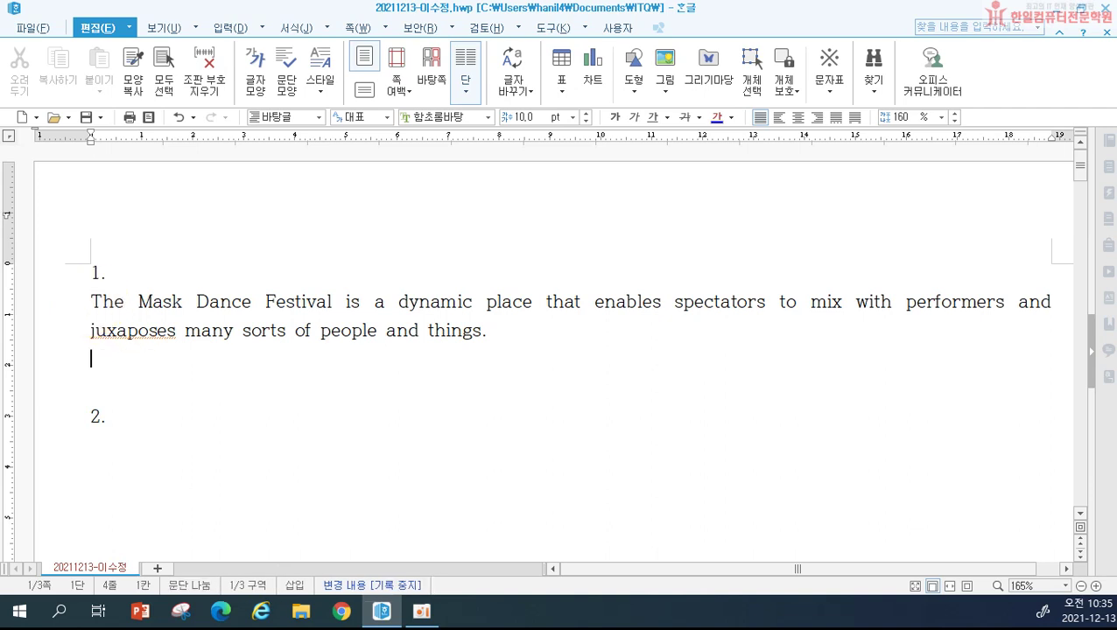
{"action": "key", "text": "Up"}
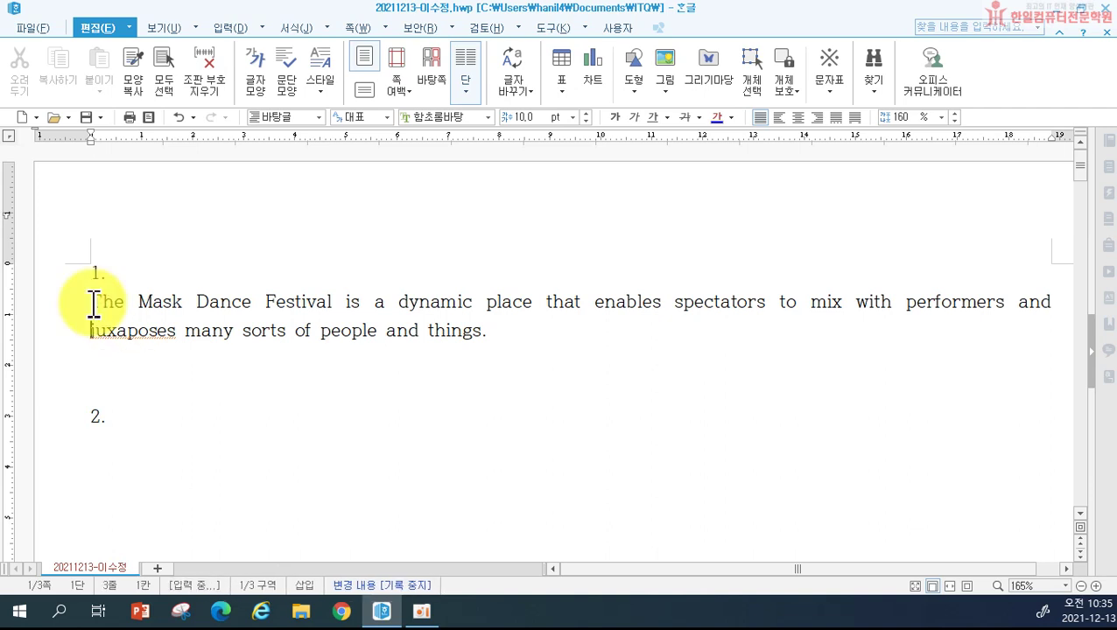
{"action": "key", "text": "Right"}
{"action": "key", "text": "Right"}
{"action": "key", "text": "Right"}
{"action": "type", "text": "ㅅ"}
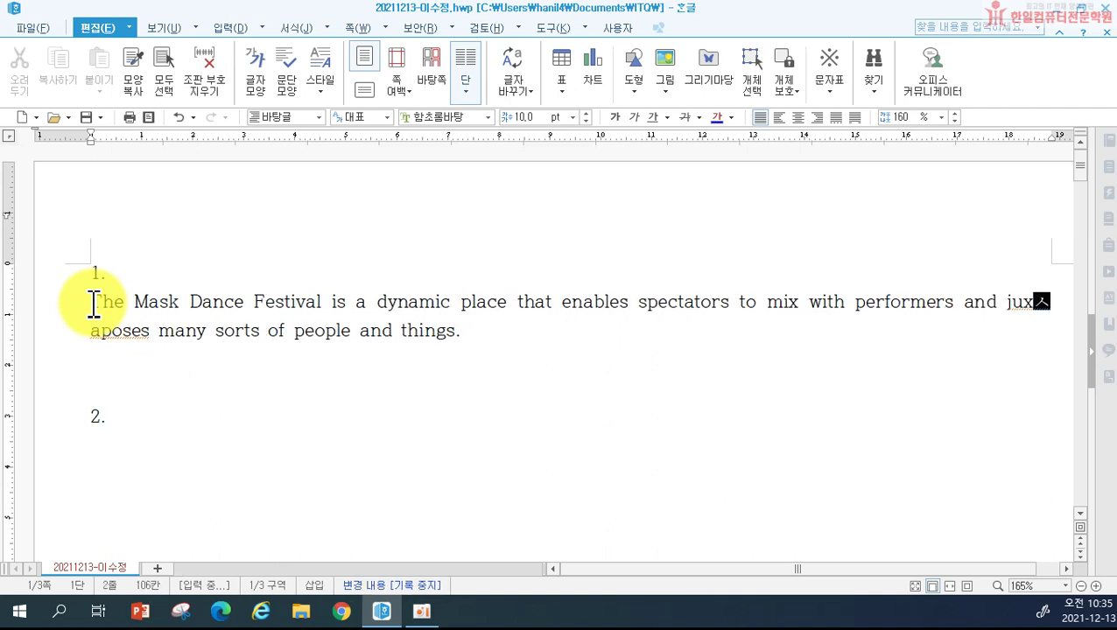
{"action": "key", "text": "BackSpace"}
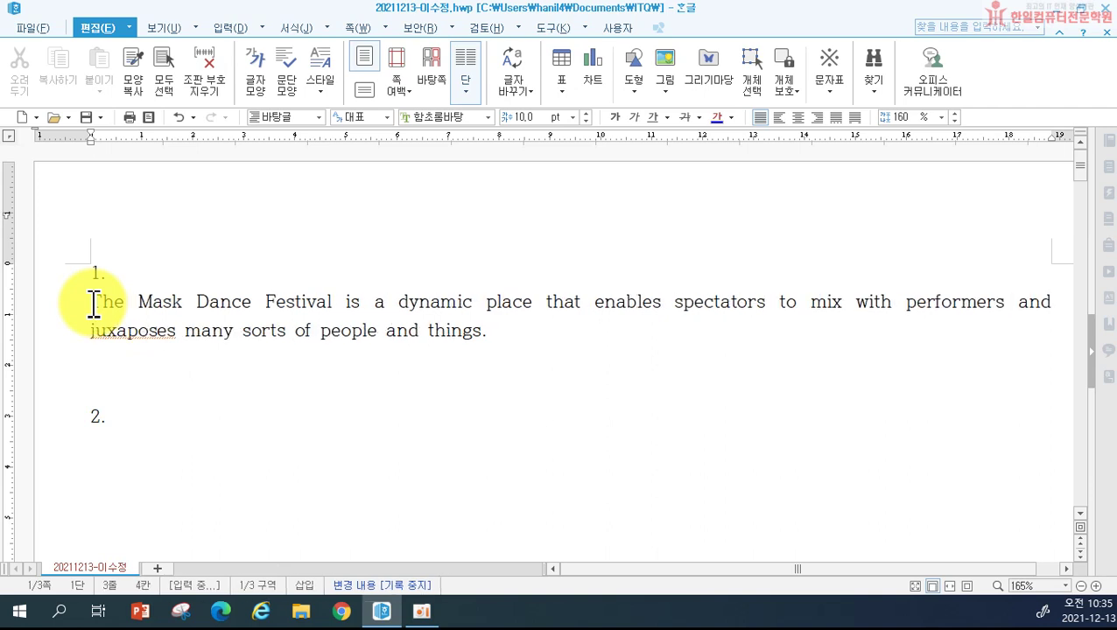
{"action": "type", "text": "t"}
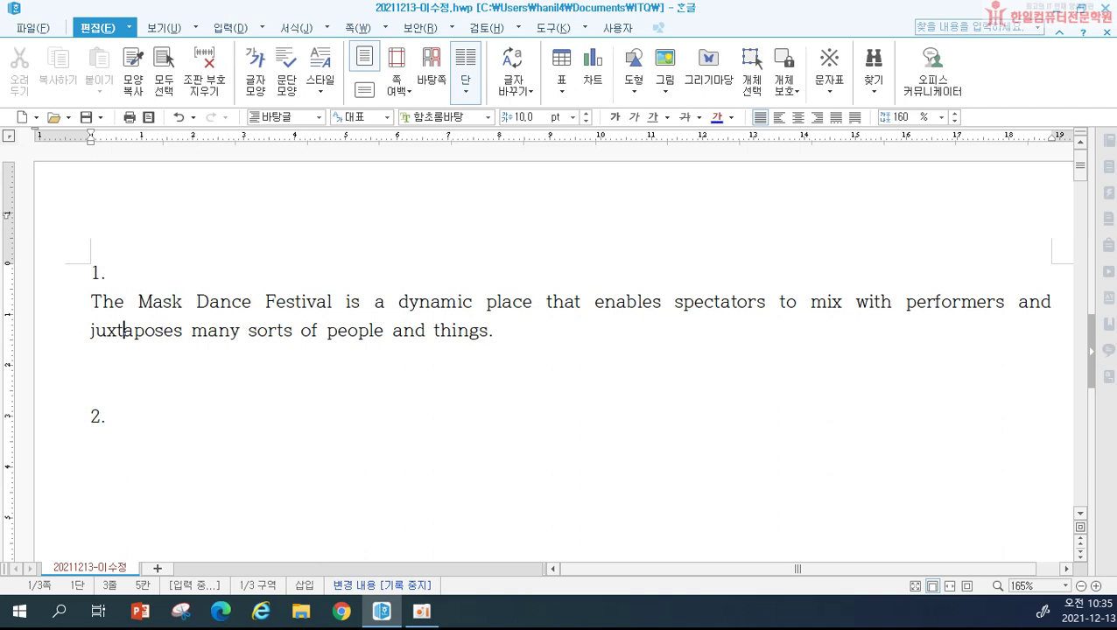
{"action": "key", "text": "Down"}
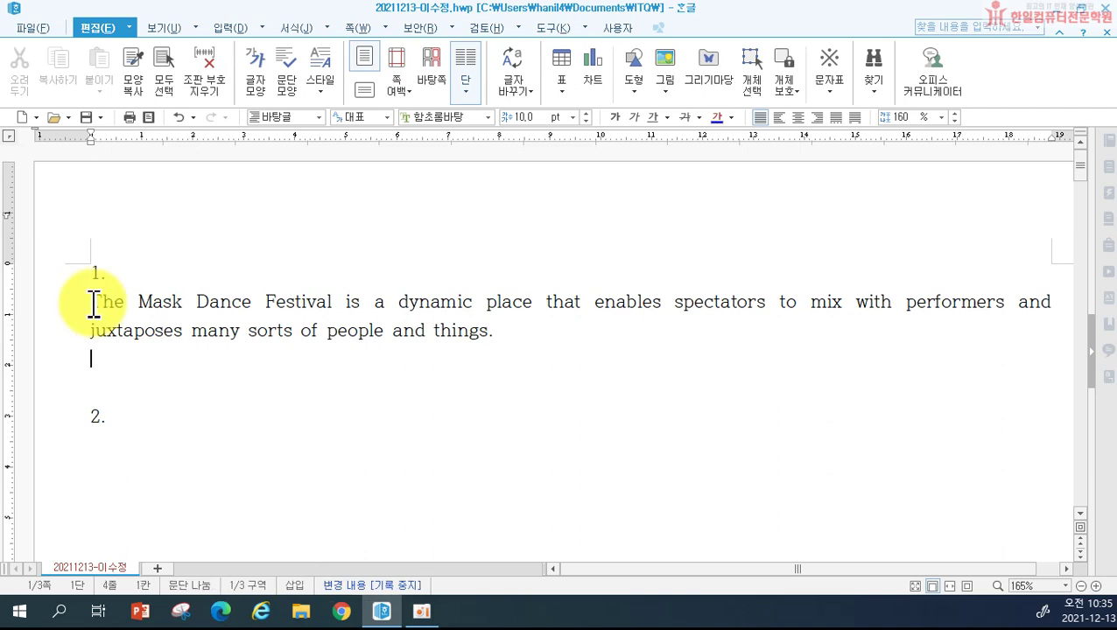
Step: Begin the Korean line with '우리 민족의 해학과 풍자를'
{"action": "type", "text": "ㅜ리"}
{"action": "key", "text": "BackSpace"}
{"action": "key", "text": "BackSpace"}
{"action": "key", "text": "BackSpace"}
{"action": "type", "text": "우리"}
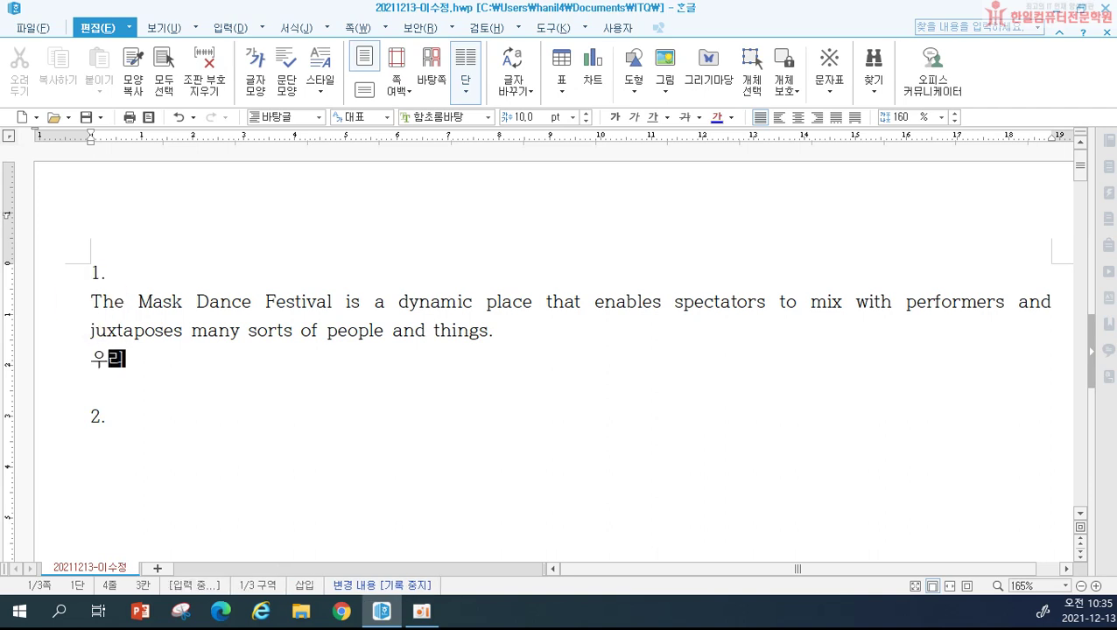
{"action": "type", "text": " 민족의 해학과"}
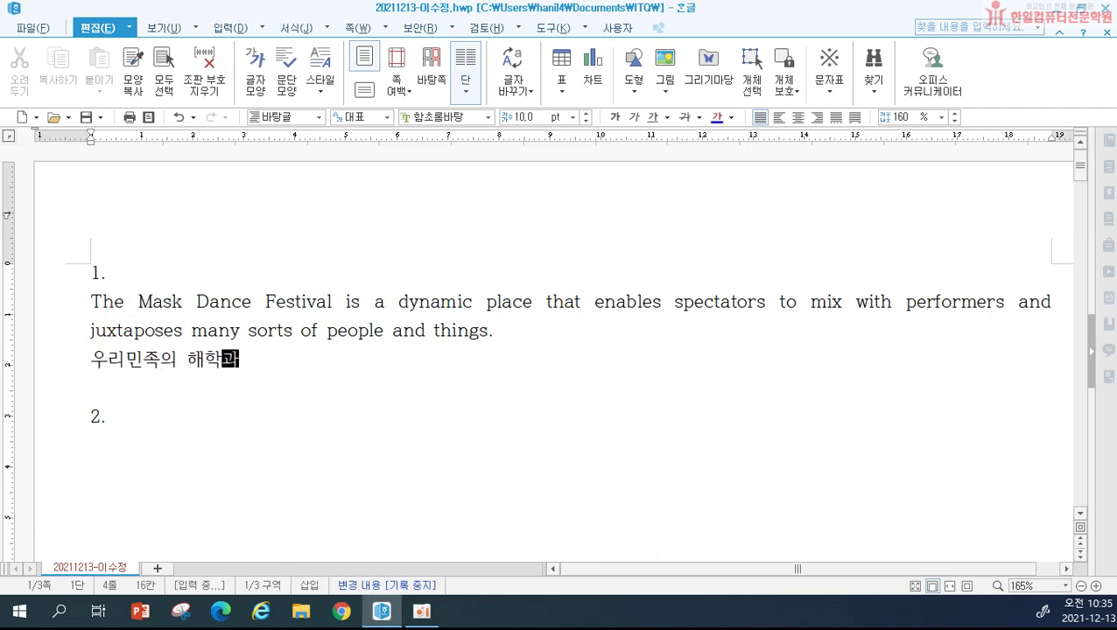
{"action": "type", "text": " 풍자를"}
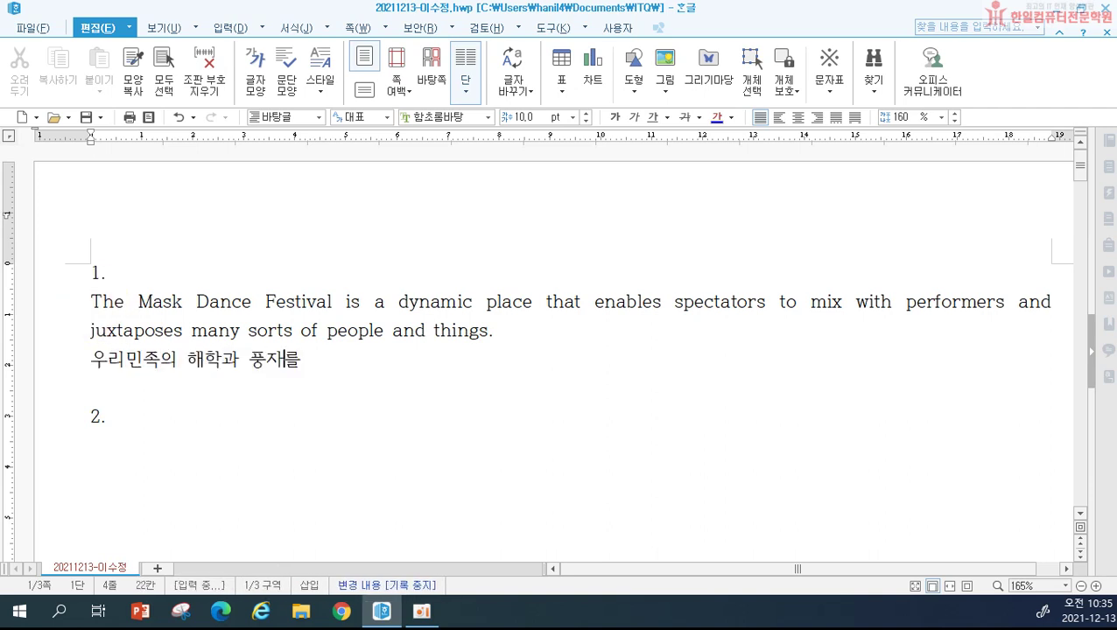
{"action": "left_click", "coordinate": [129, 359]}
{"action": "scroll", "coordinate": [92, 302], "scroll_direction": "down", "scroll_amount": 5}
{"action": "left_click", "coordinate": [94, 303]}
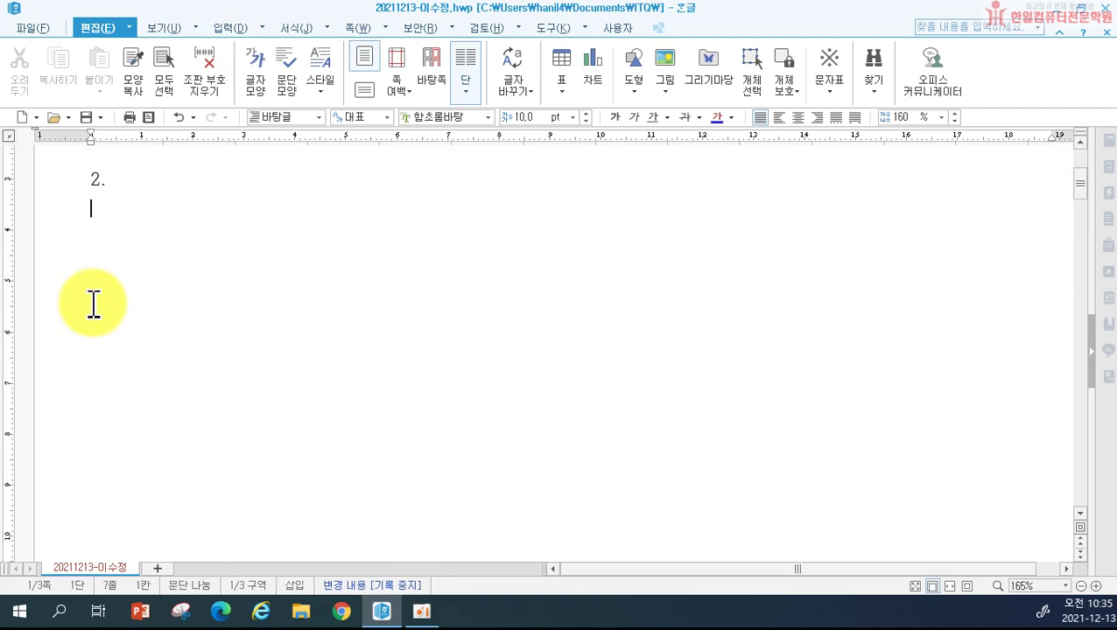
{"action": "scroll", "coordinate": [157, 311], "scroll_direction": "up", "scroll_amount": 3}
{"action": "left_click", "coordinate": [329, 359]}
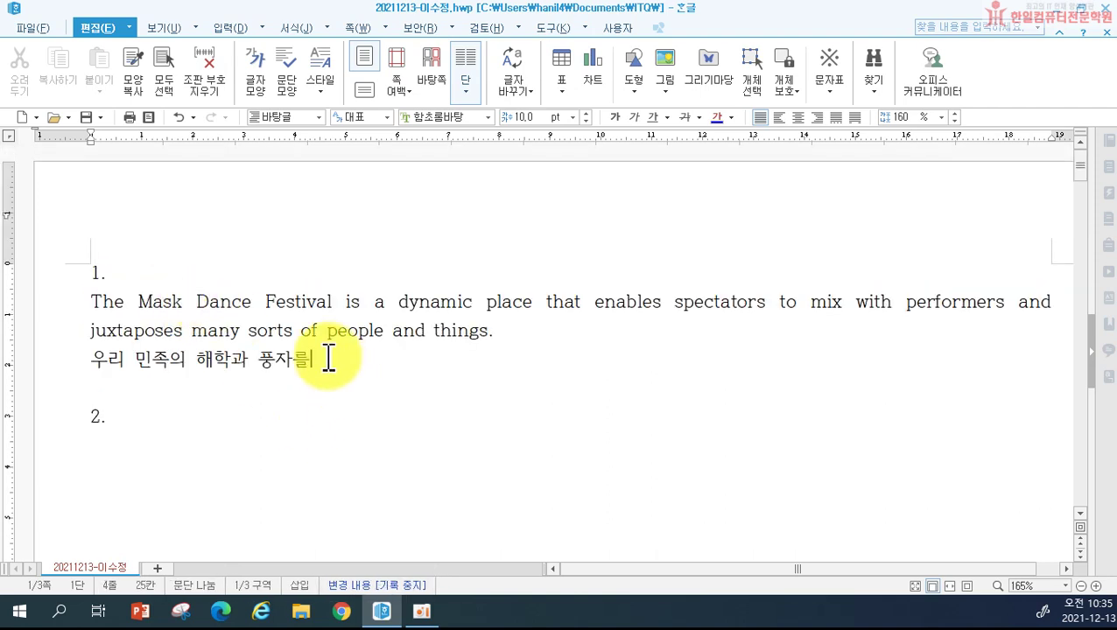
Step: Complete the Korean passage ending '공연의 재미와 즐거움을 더합니다.' and fix 웃음거리르 to 웃음거리를
{"action": "type", "text": "느낄 수 이"}
{"action": "key", "text": "Return"}
{"action": "key", "text": "BackSpace"}
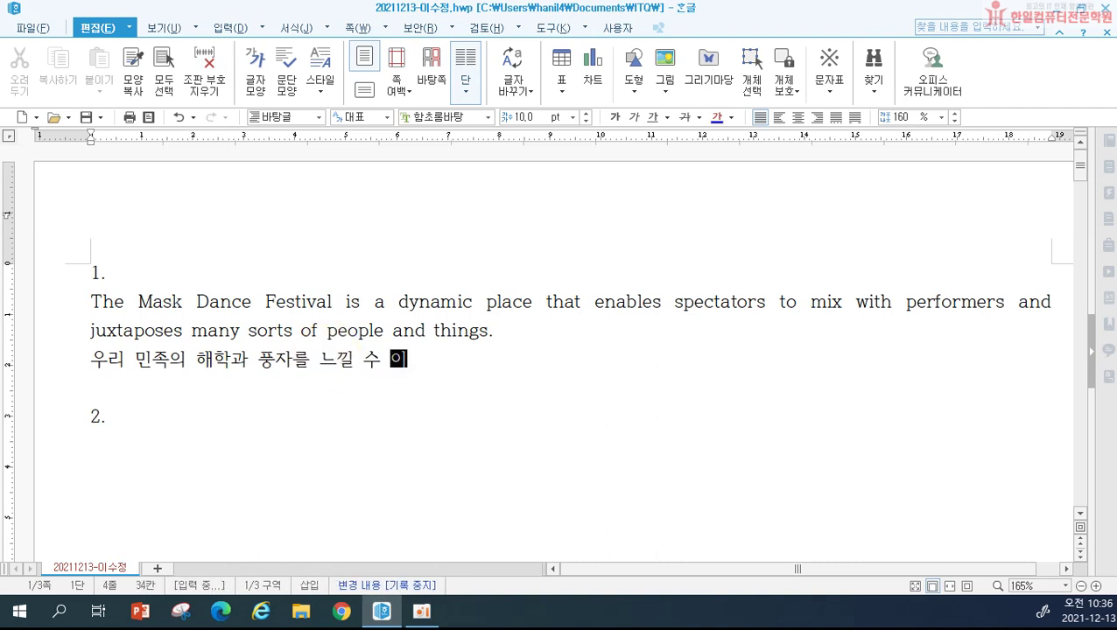
{"action": "type", "text": "있는 탈춤."}
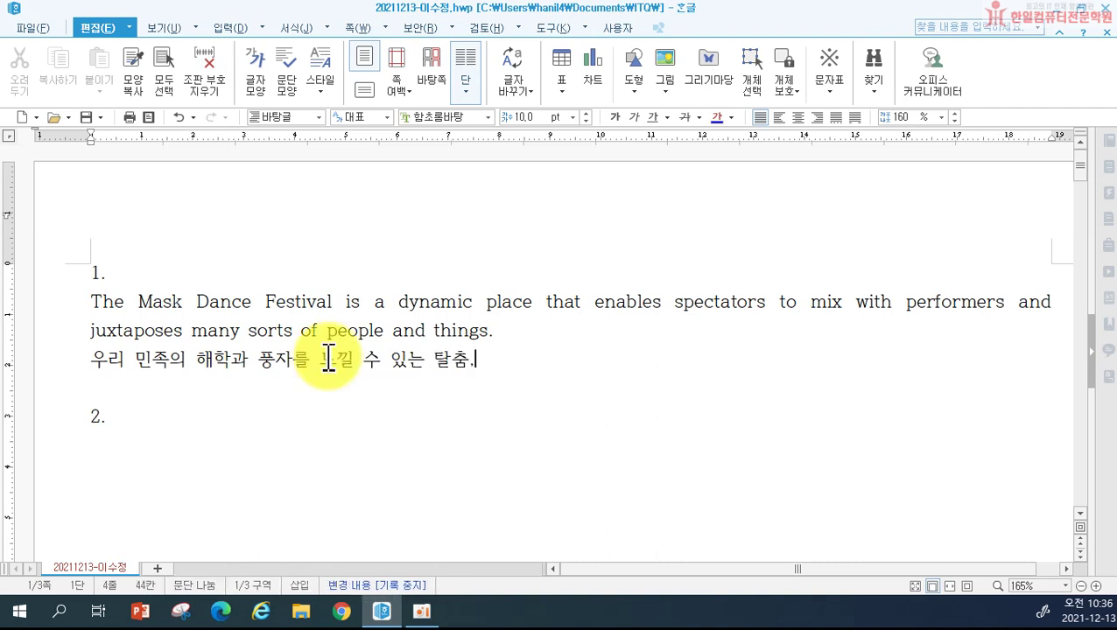
{"action": "type", "text": " 공연을 학"}
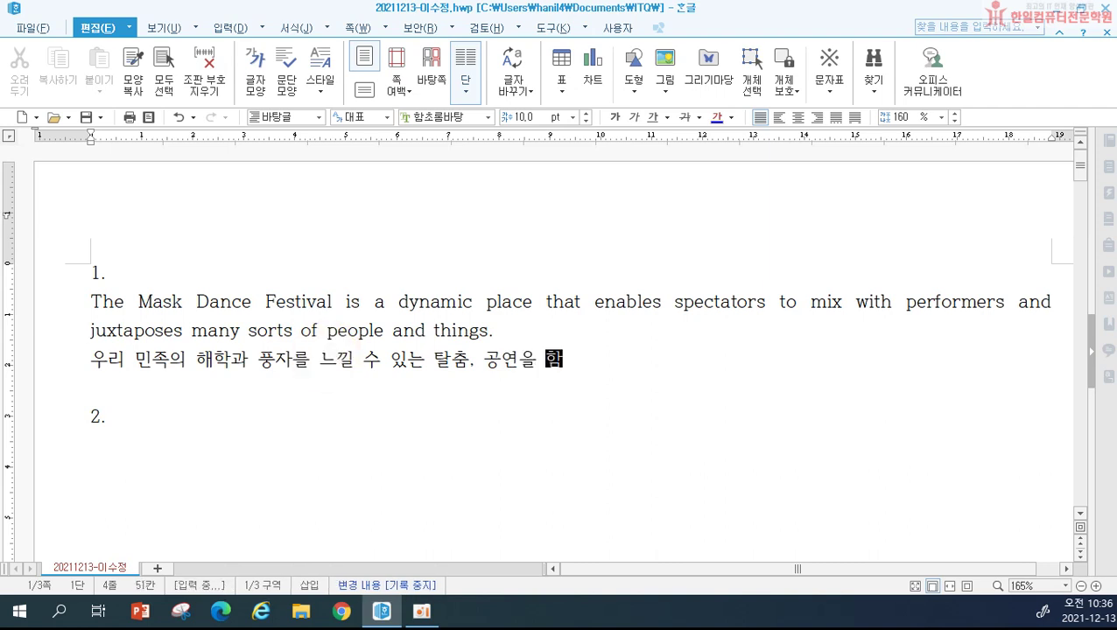
{"action": "type", "text": "면서 즉석"}
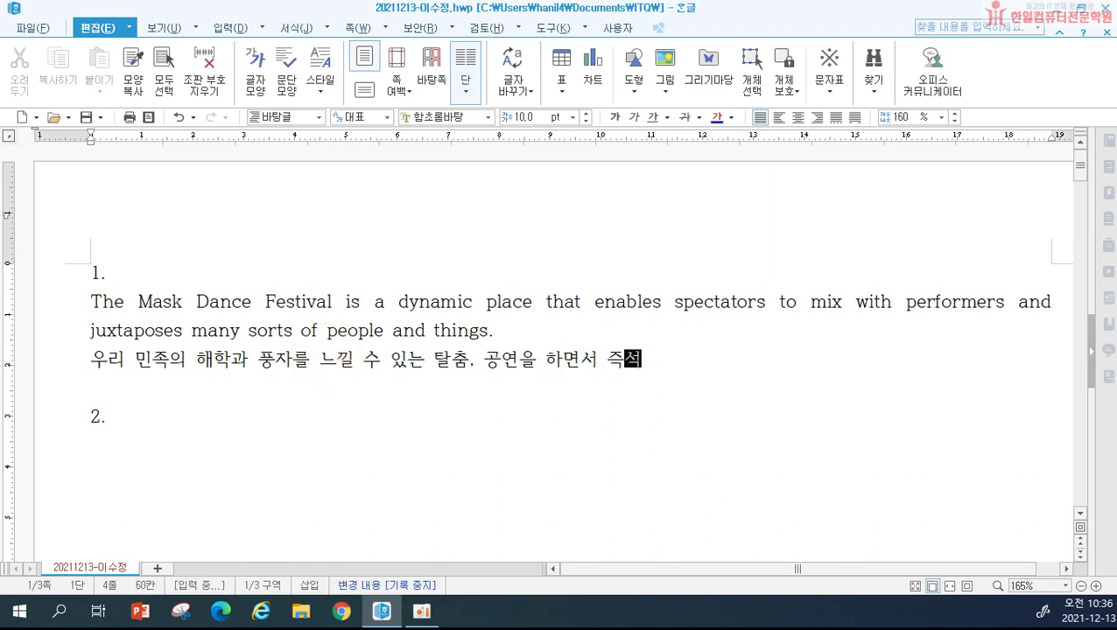
{"action": "type", "text": "에서 농담과 ㅇ"}
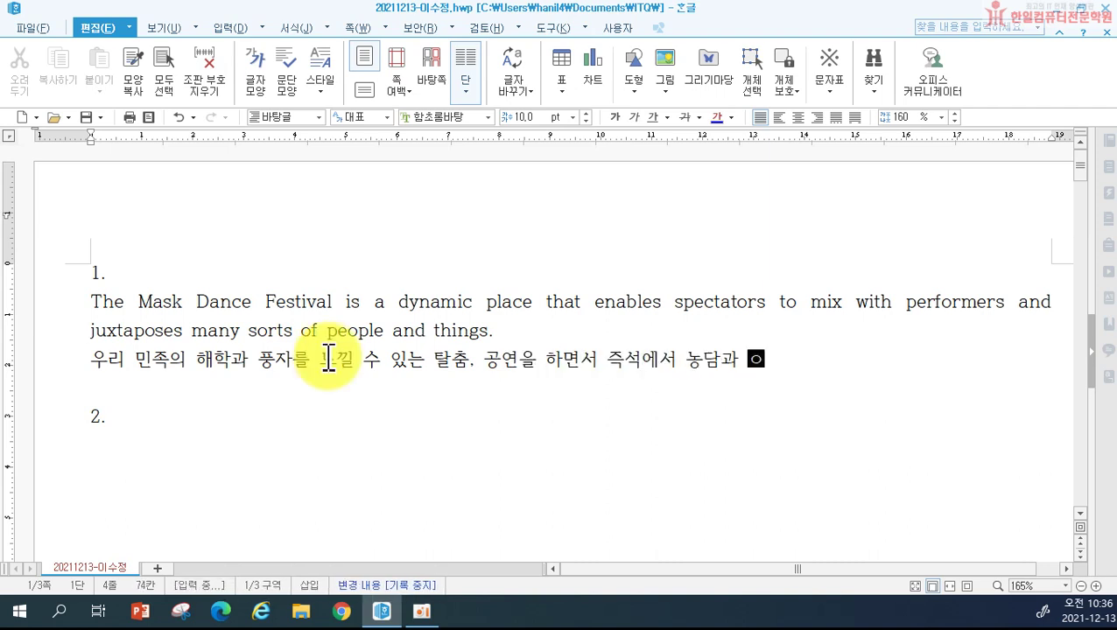
{"action": "type", "text": "음거리르 주어 "}
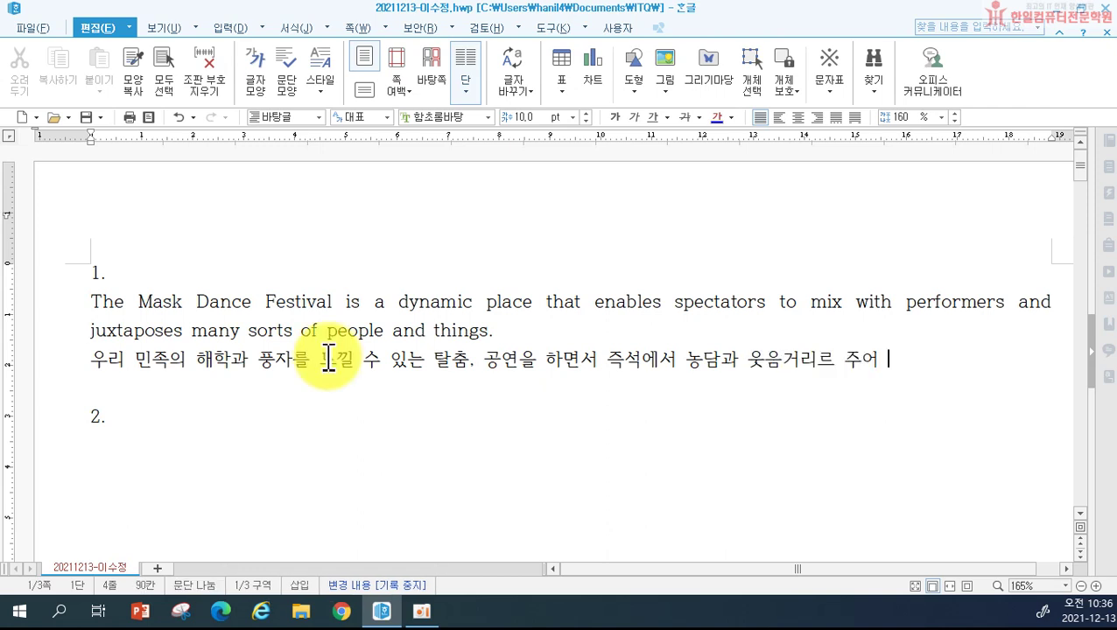
{"action": "type", "text": "공연의 잼"}
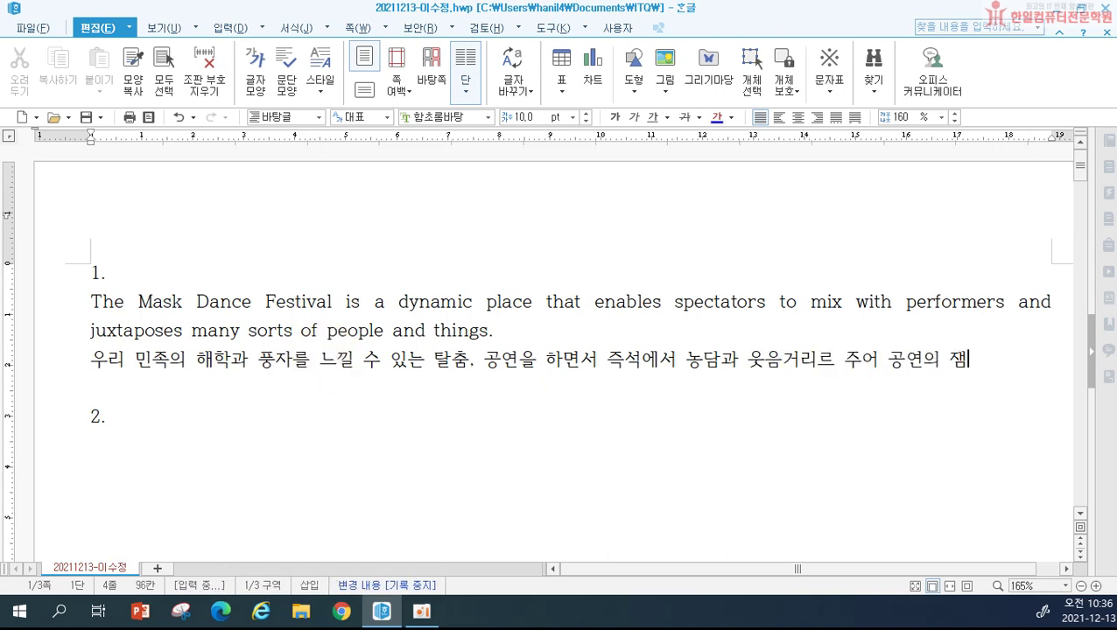
{"action": "type", "text": "미와 즐거움"}
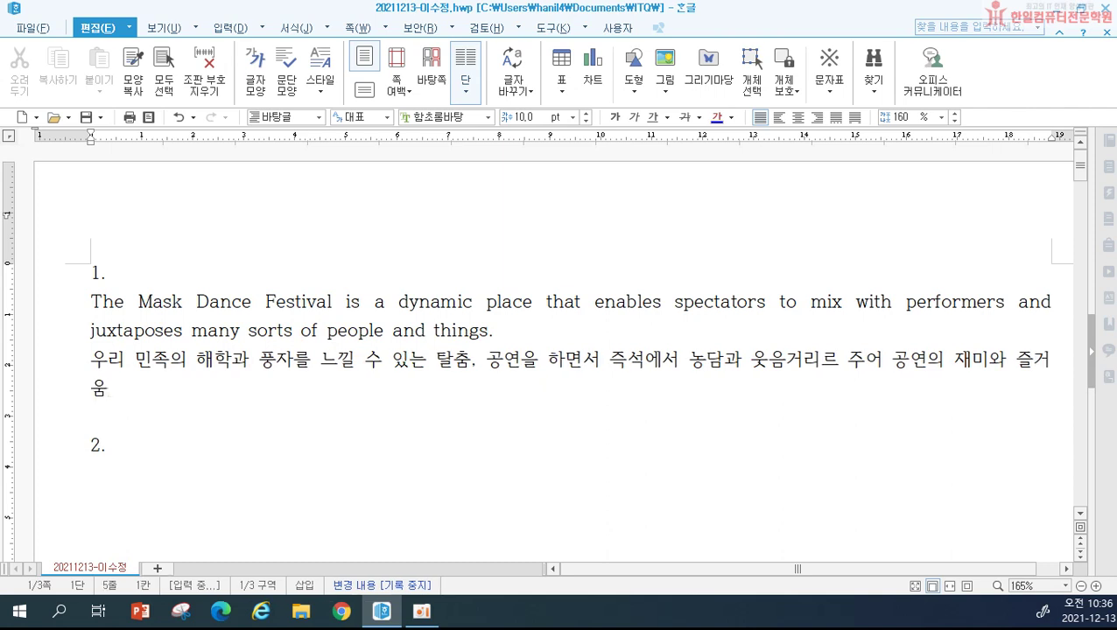
{"action": "type", "text": "을 더합니다."}
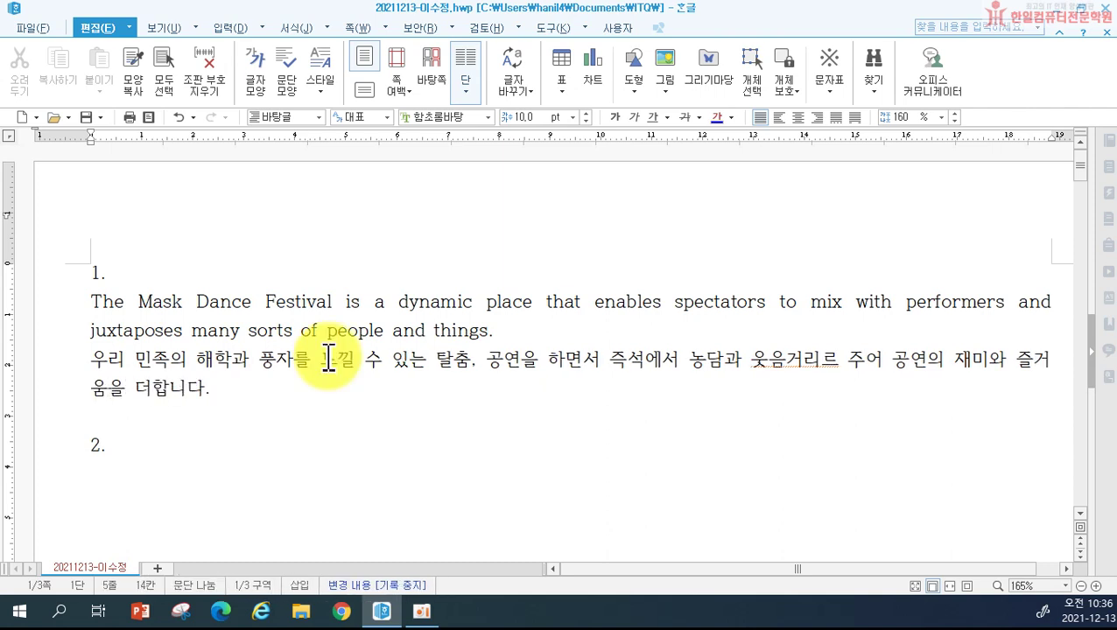
{"action": "left_click", "coordinate": [839, 360]}
{"action": "key", "text": "BackSpace"}
{"action": "type", "text": "를"}
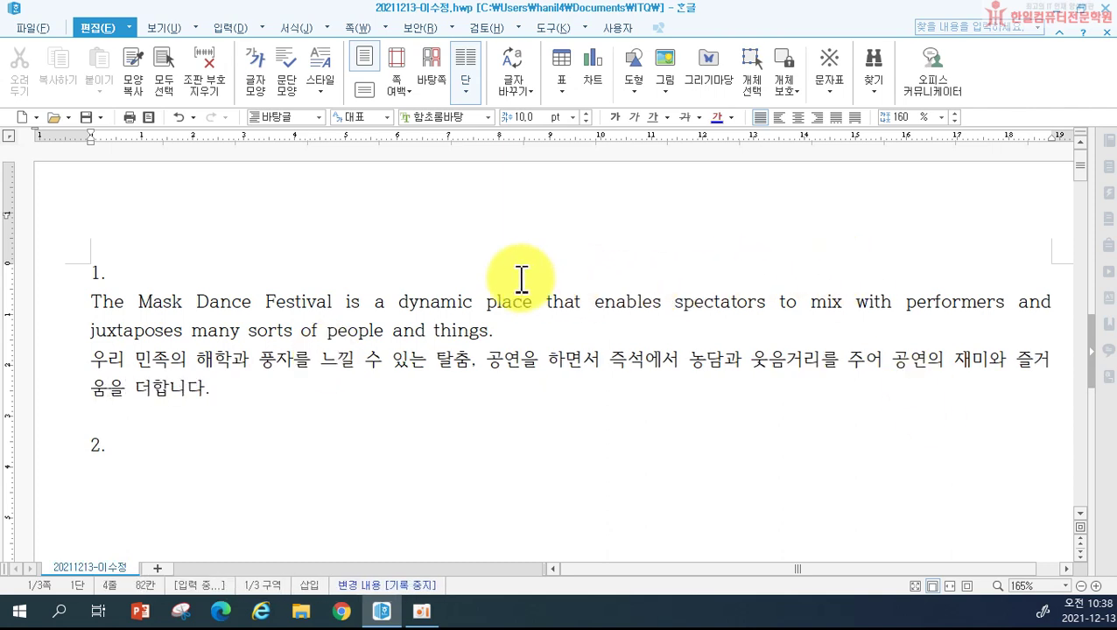
Step: Select the English and Korean paragraphs of item 1 and open the Style dialog with F6
{"action": "left_click", "coordinate": [66, 309]}
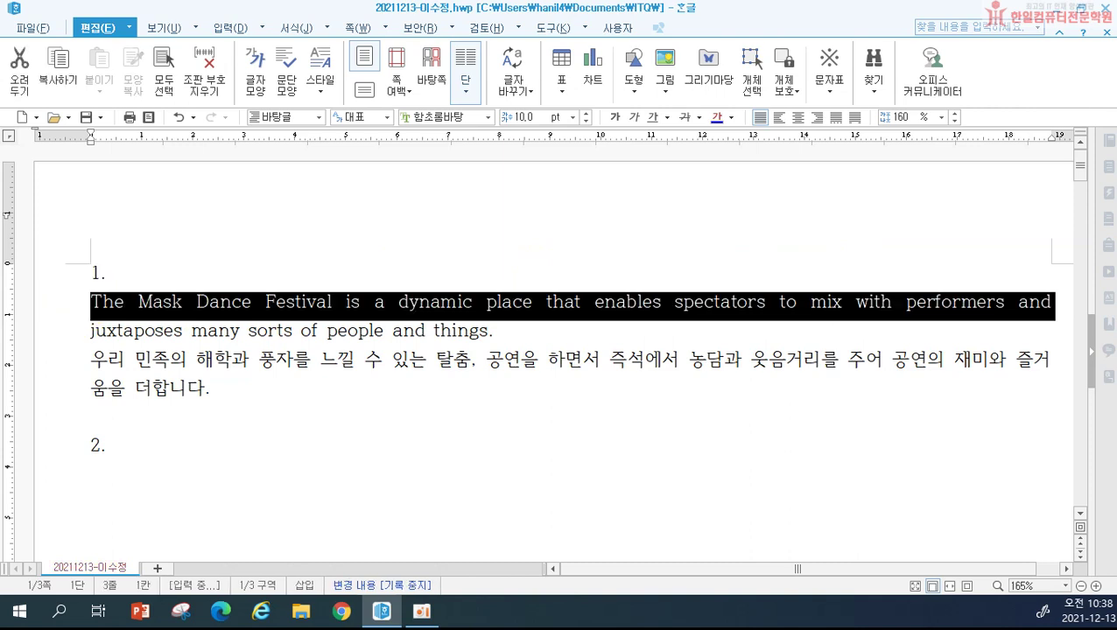
{"action": "left_click_drag", "start_coordinate": [65, 308], "coordinate": [55, 405]}
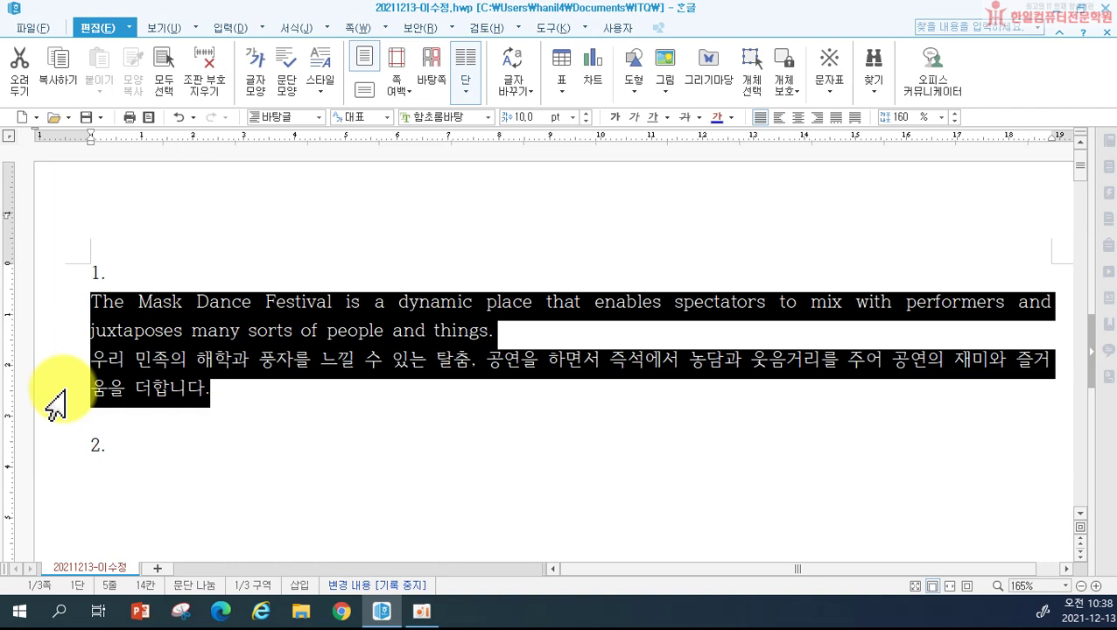
{"action": "key", "text": "F6"}
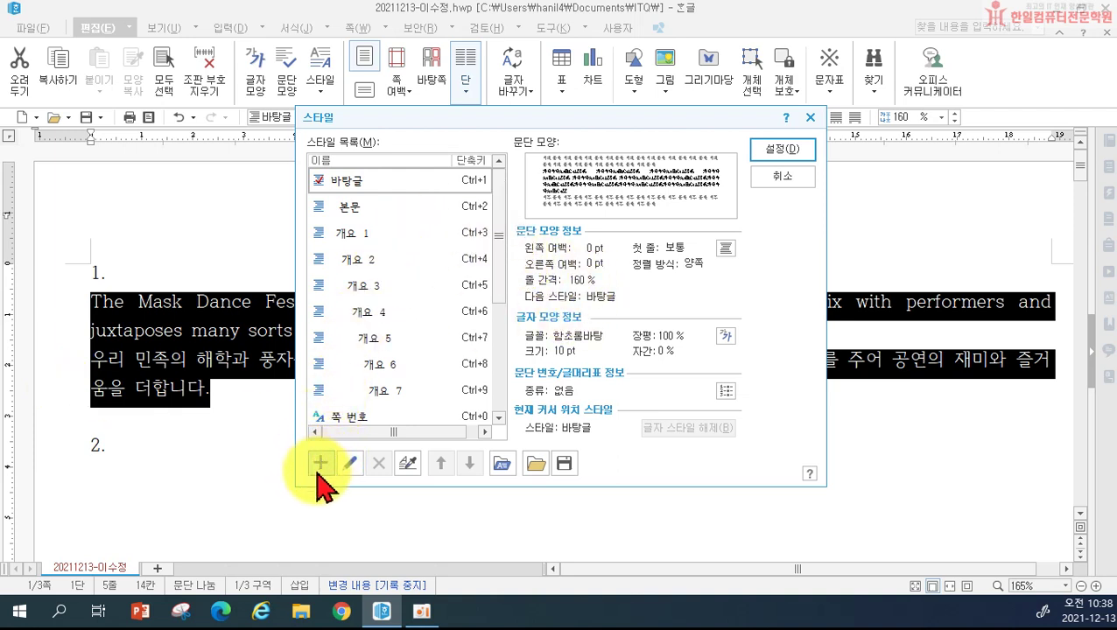
Step: Add a new style named 'mask' and open its paragraph shape settings for editing
{"action": "left_click", "coordinate": [319, 468]}
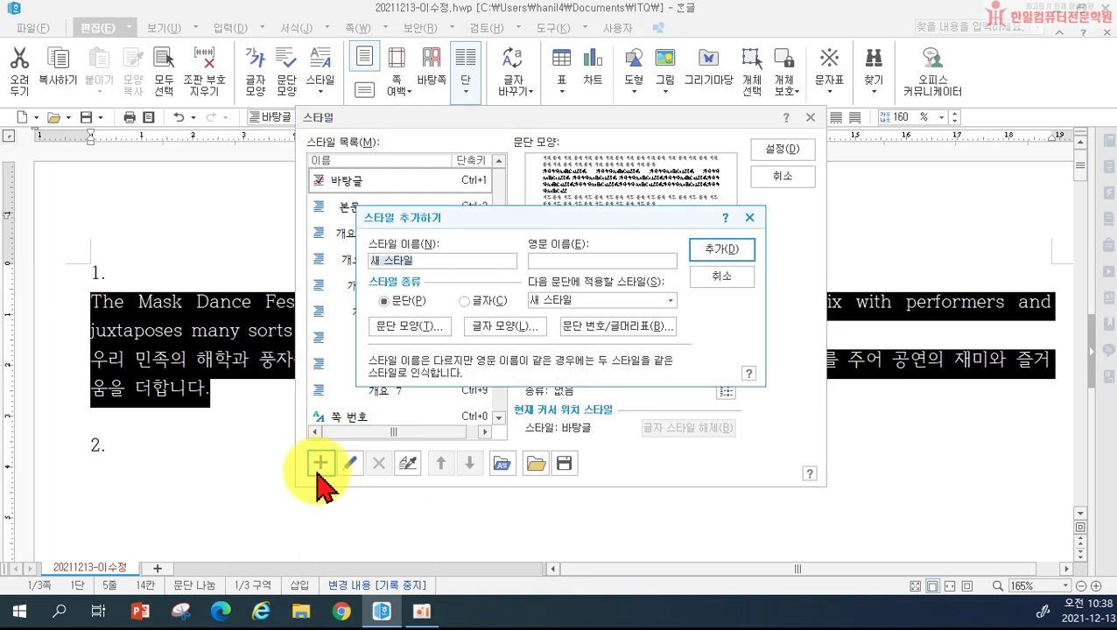
{"action": "type", "text": "ㅡ"}
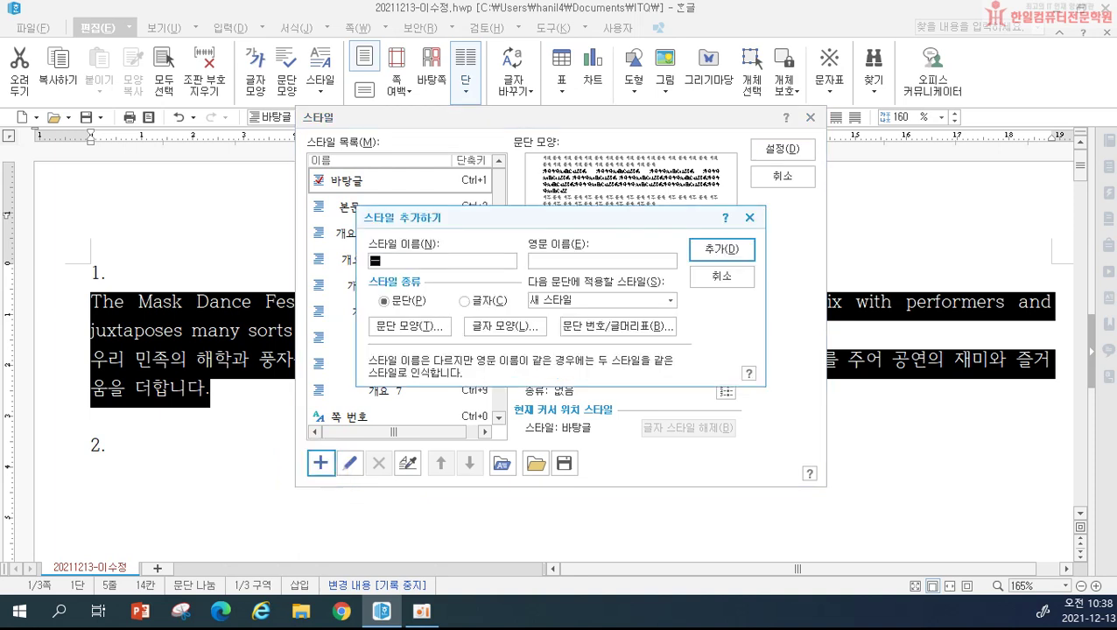
{"action": "key", "text": "BackSpace"}
{"action": "key", "text": "Hangul"}
{"action": "type", "text": "mask"}
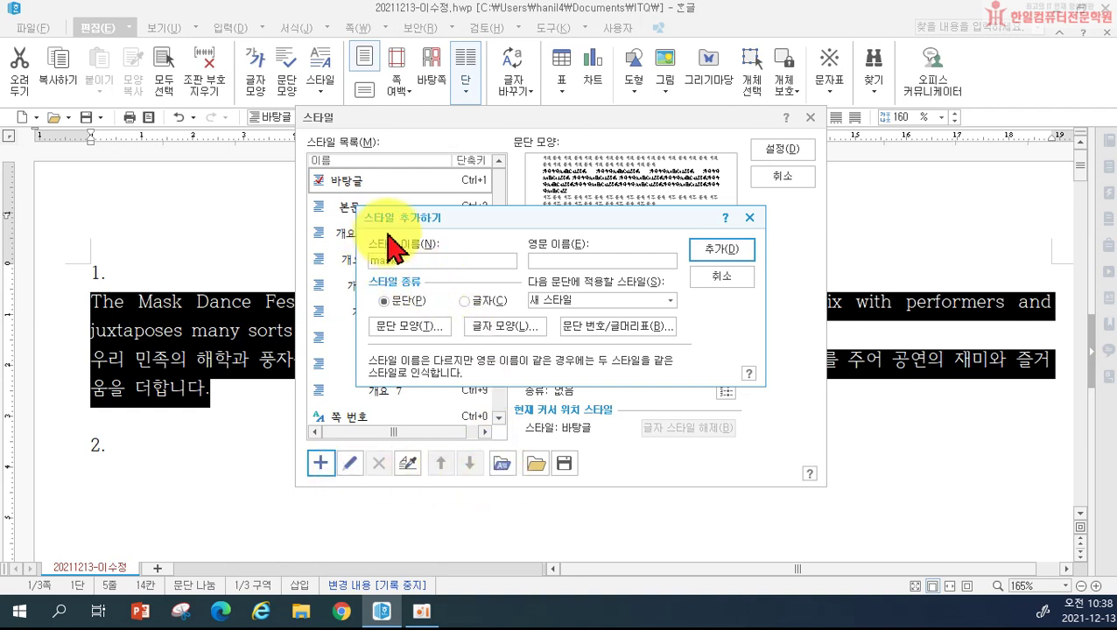
{"action": "left_click", "coordinate": [718, 251]}
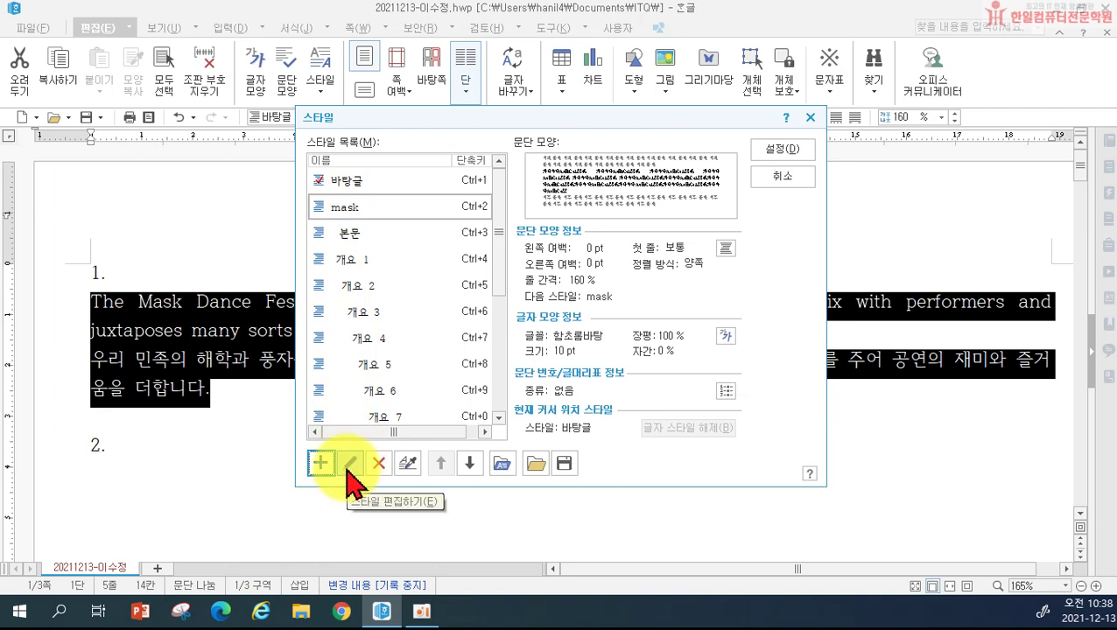
{"action": "left_click", "coordinate": [349, 464]}
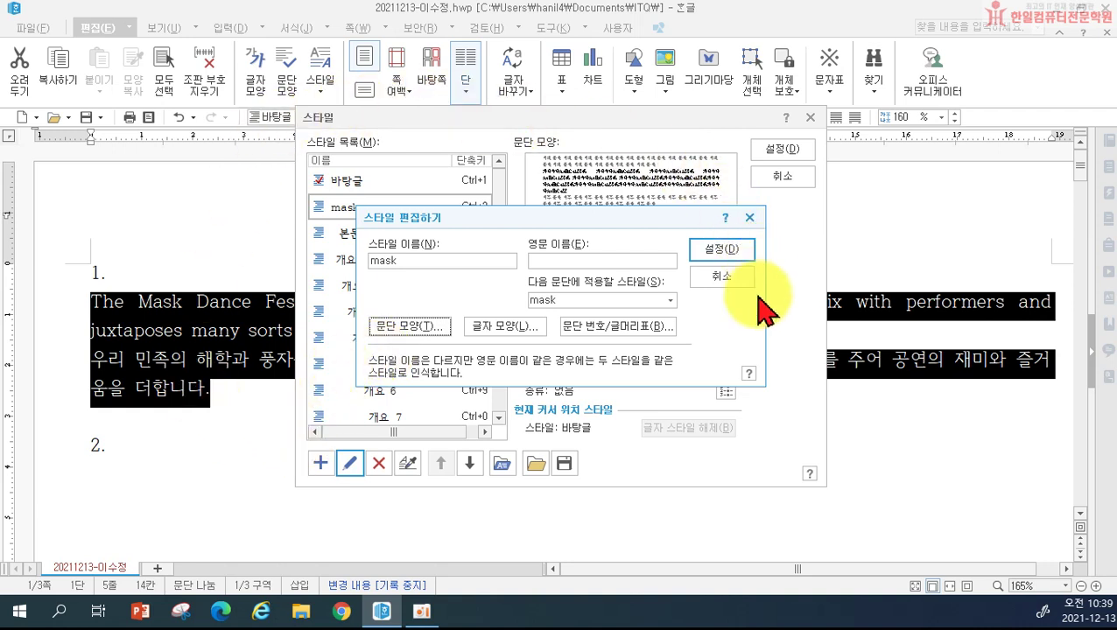
{"action": "left_click", "coordinate": [411, 327]}
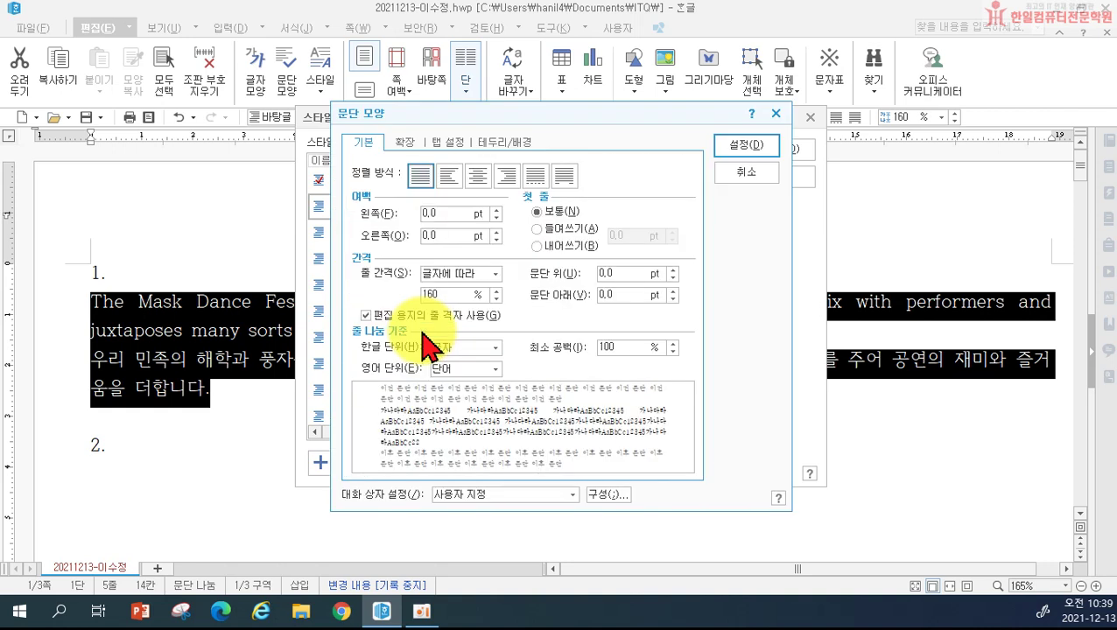
Step: Give the mask style a 10 pt left margin and 10 pt spacing below the paragraph
{"action": "left_click", "coordinate": [422, 212]}
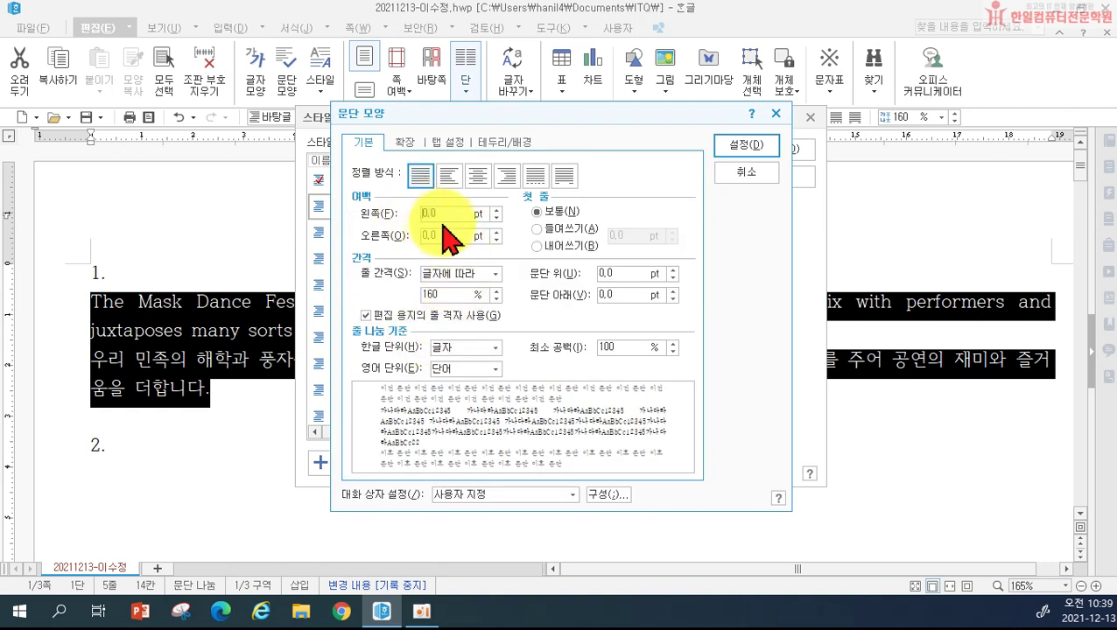
{"action": "type", "text": "10"}
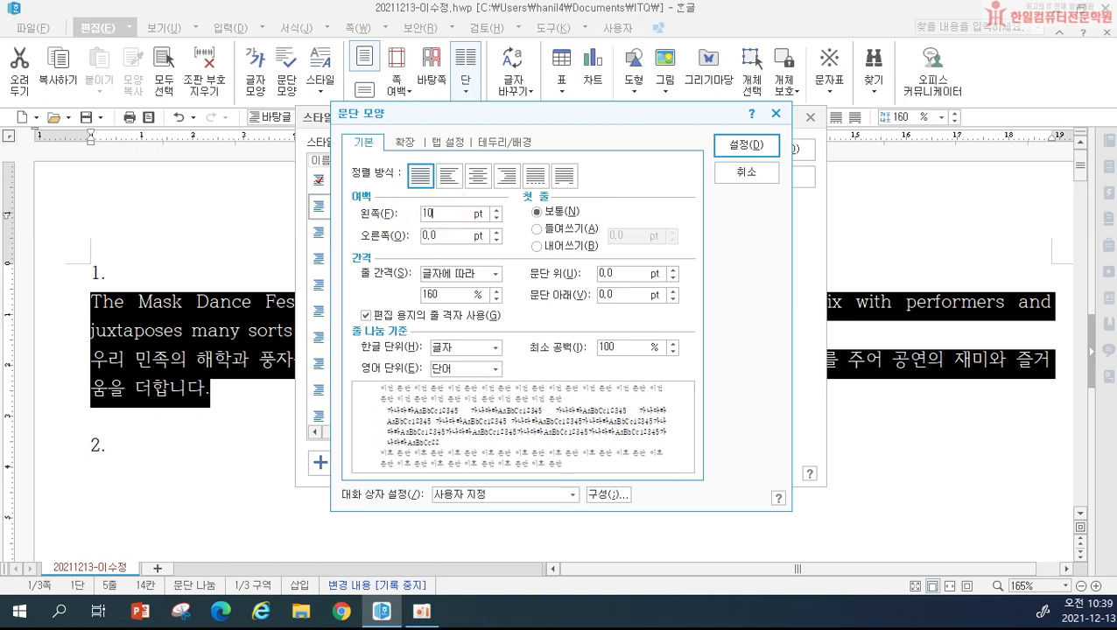
{"action": "left_click", "coordinate": [602, 296]}
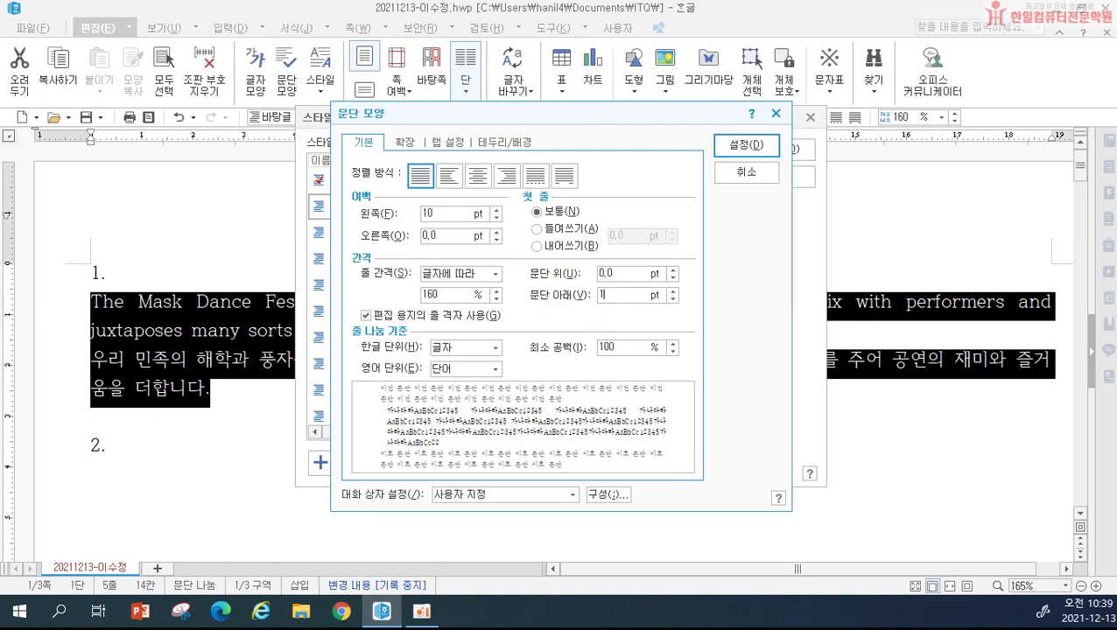
{"action": "type", "text": "10"}
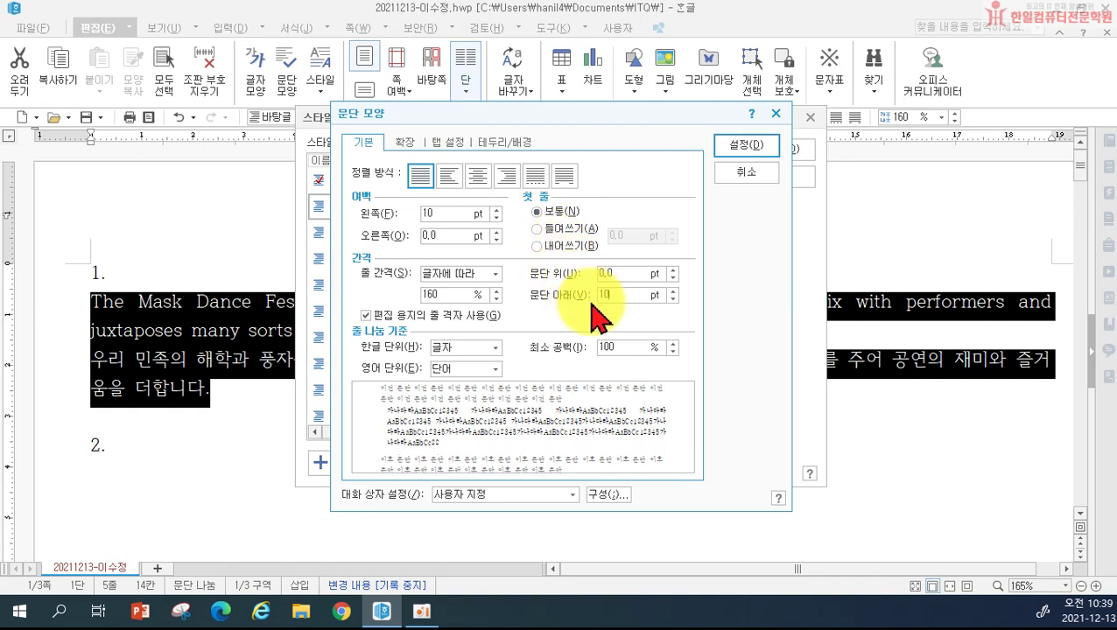
{"action": "left_click", "coordinate": [746, 146]}
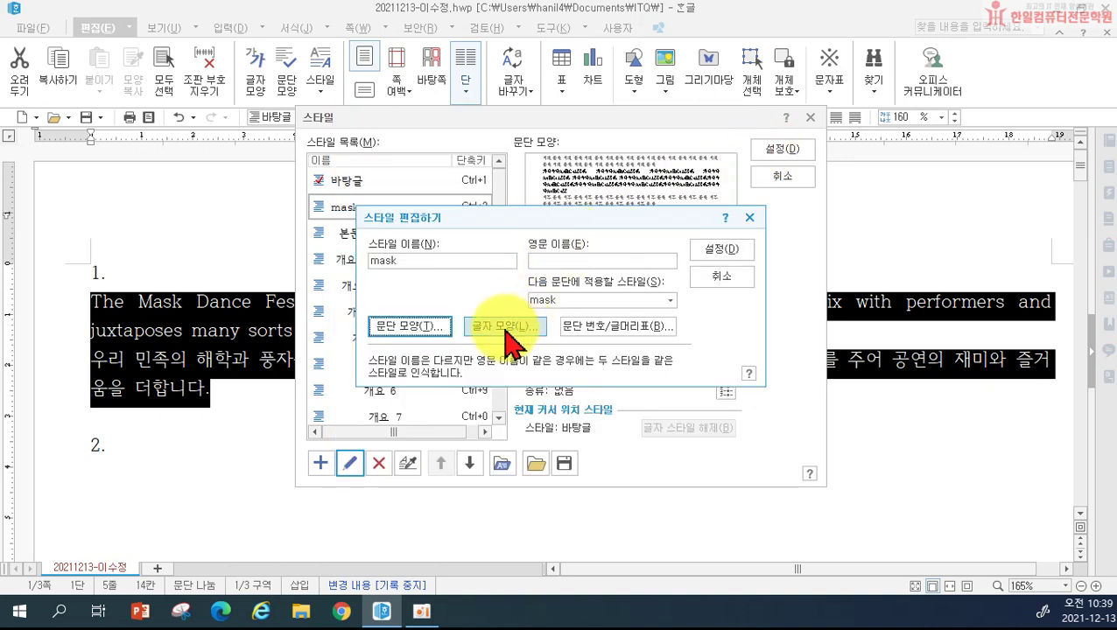
{"action": "left_click", "coordinate": [424, 329]}
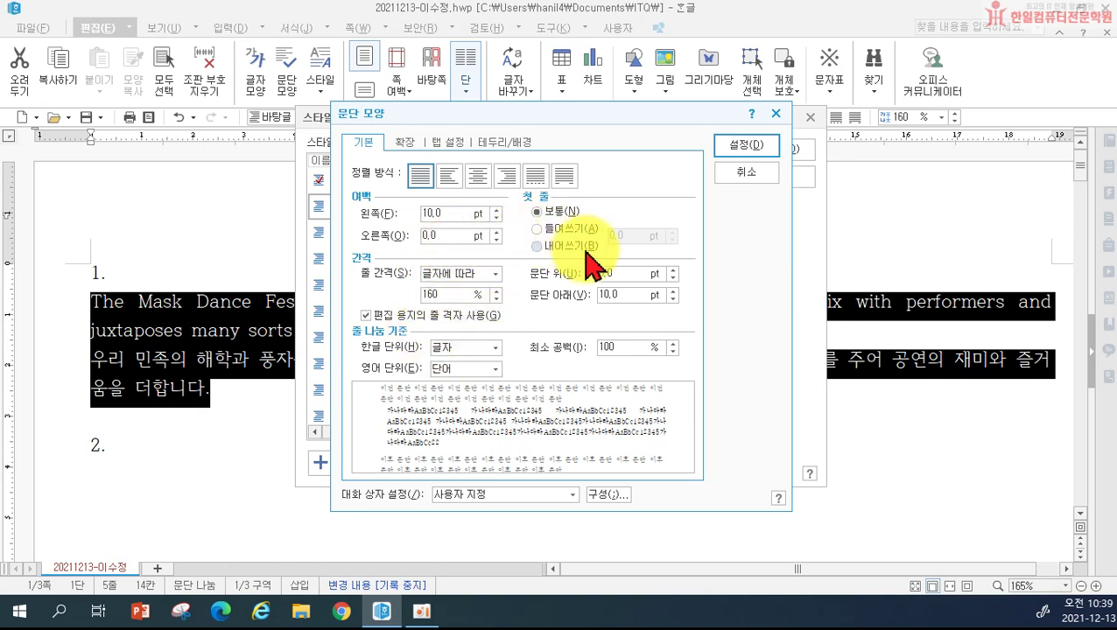
{"action": "left_click", "coordinate": [745, 147]}
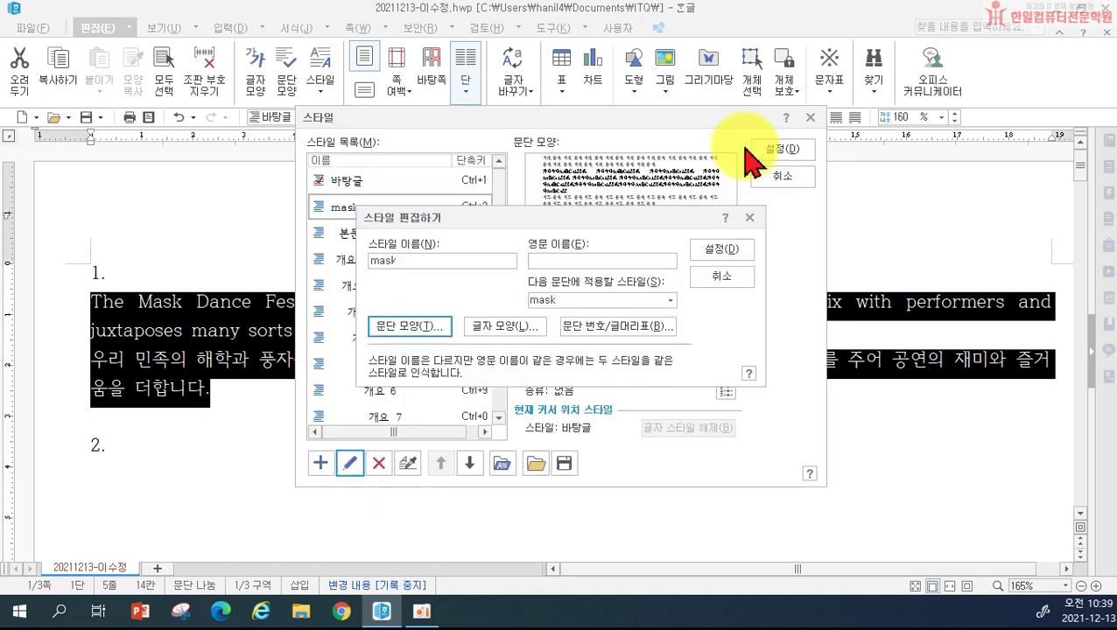
{"action": "left_click", "coordinate": [497, 331]}
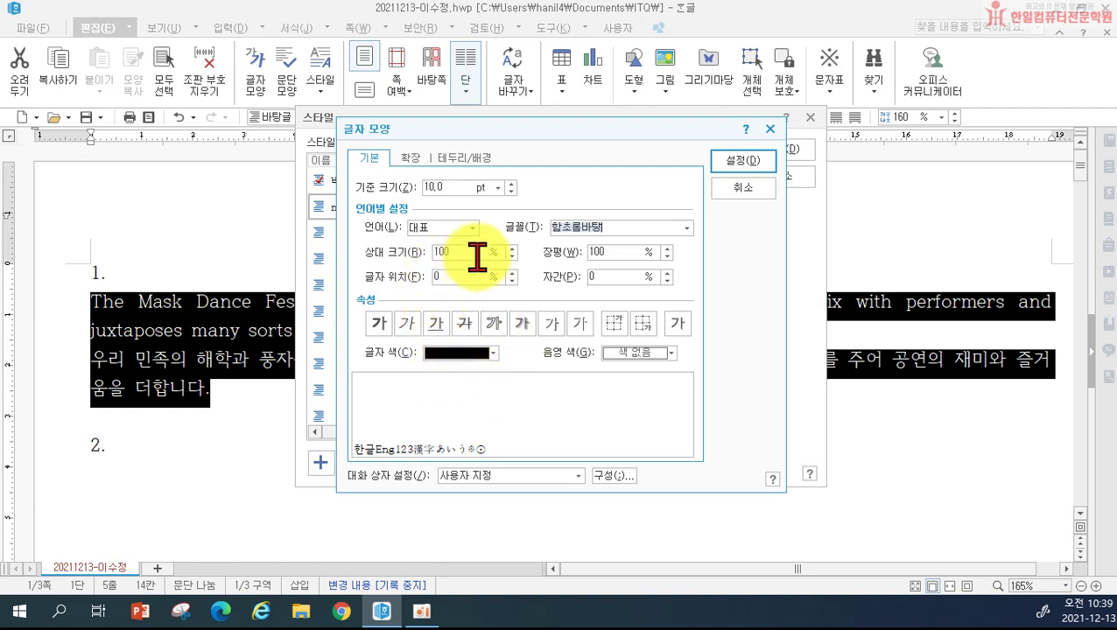
Step: Set the mask style's character width to 105% and letter spacing to -5%
{"action": "left_click", "coordinate": [440, 186]}
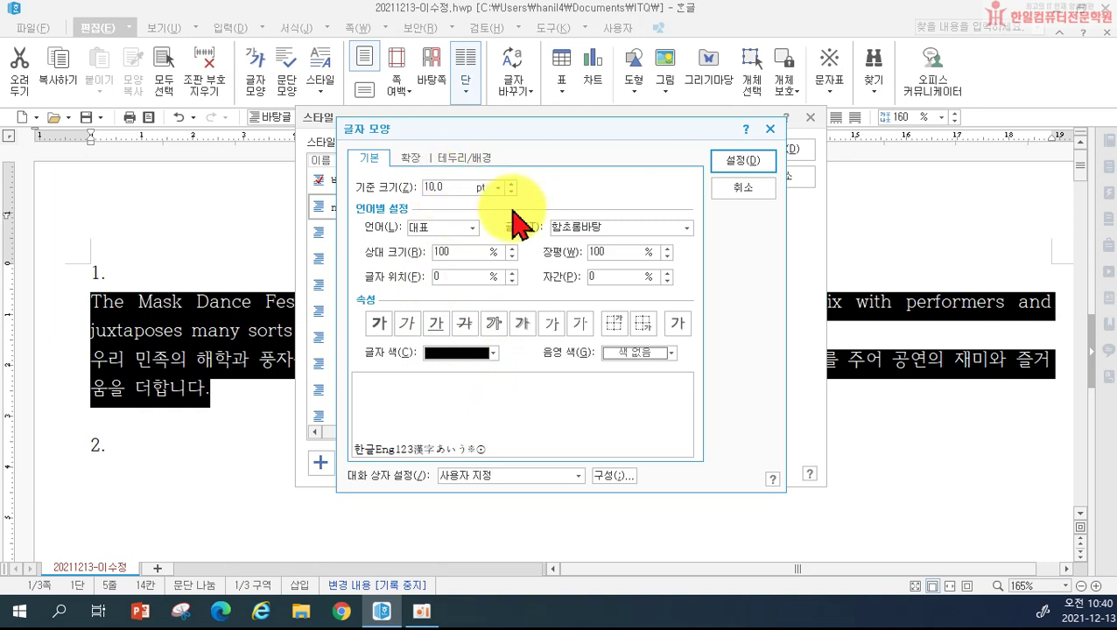
{"action": "left_click", "coordinate": [588, 251]}
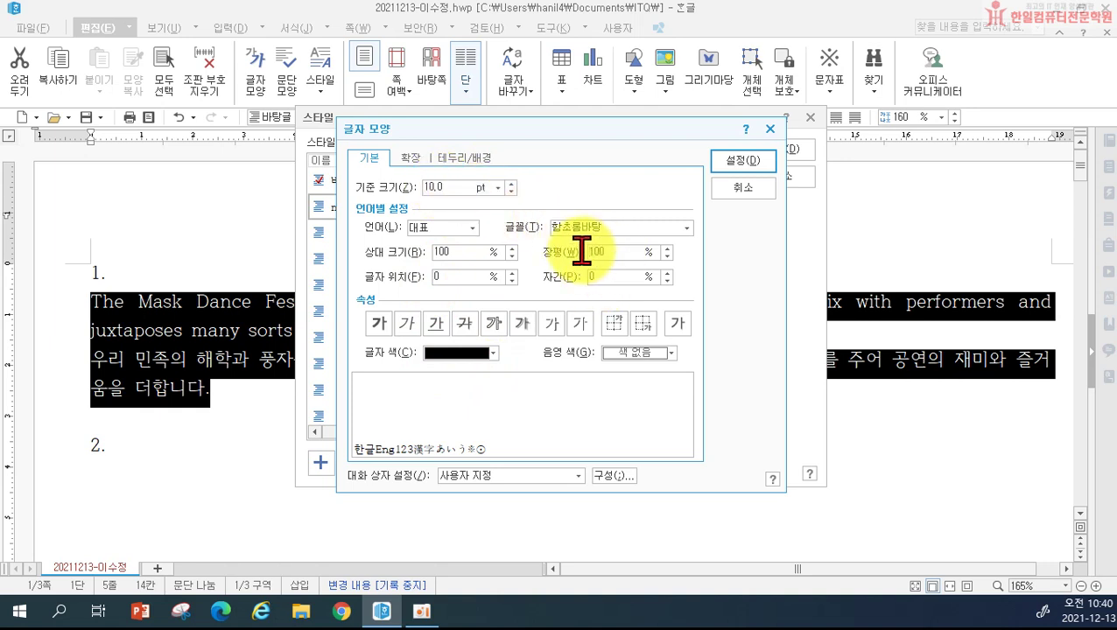
{"action": "type", "text": "105"}
{"action": "left_click", "coordinate": [581, 274]}
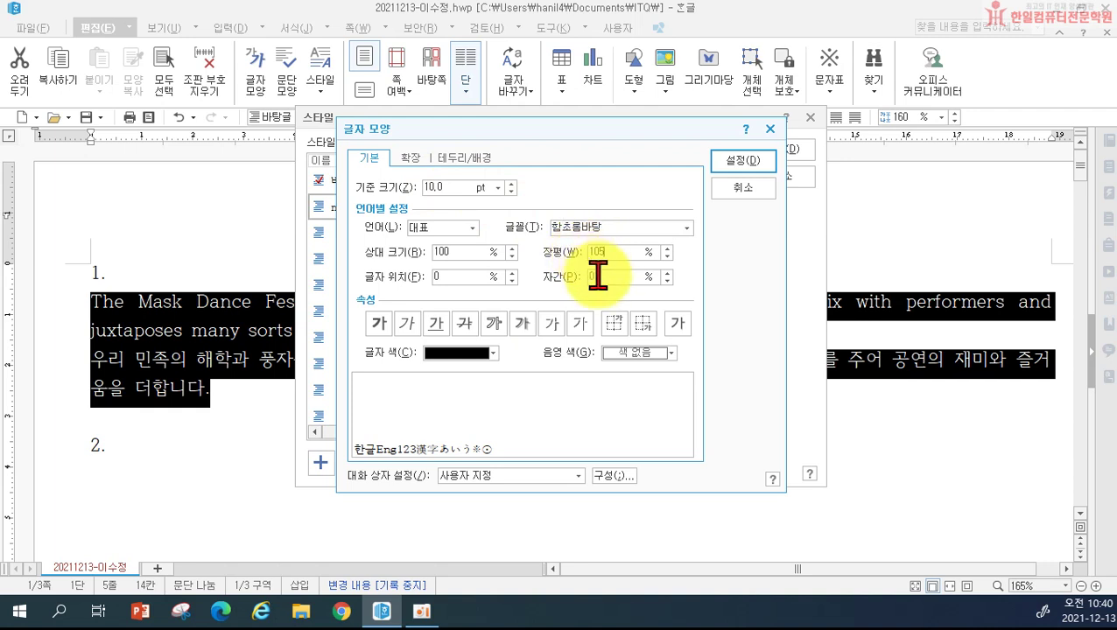
{"action": "type", "text": "-5"}
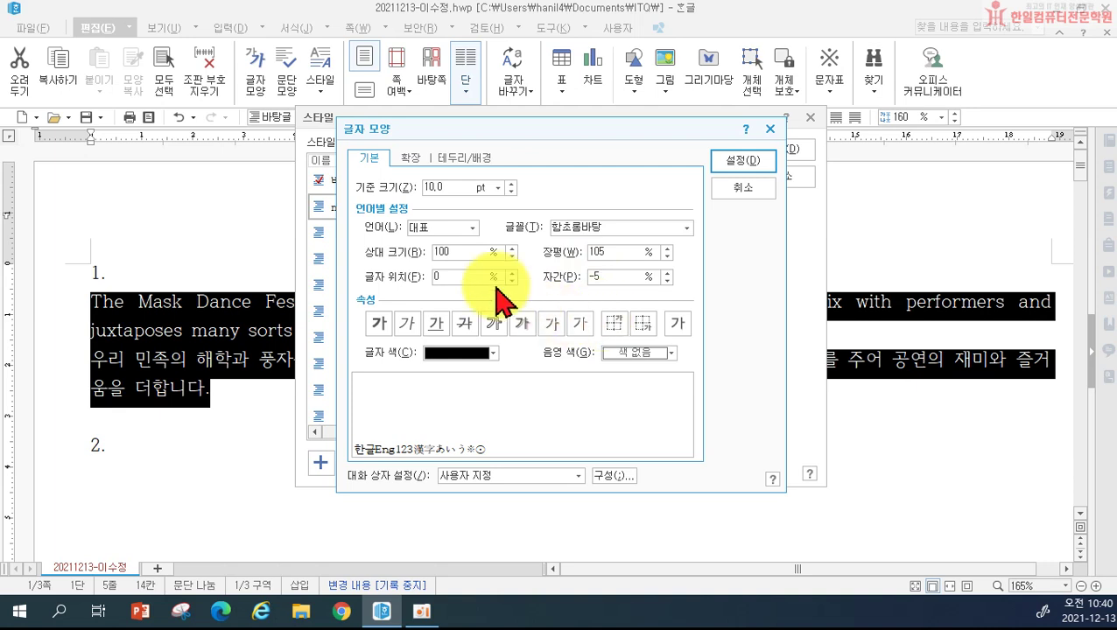
Step: Set the mask style's Korean (한글) font to 굴림
{"action": "left_click", "coordinate": [439, 228]}
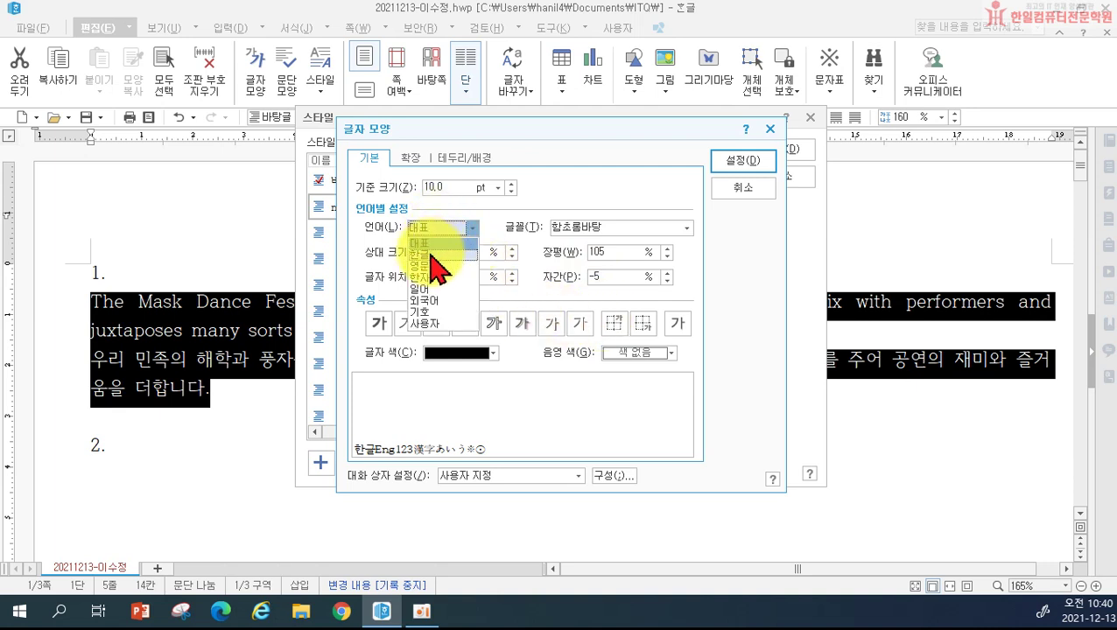
{"action": "left_click", "coordinate": [434, 253]}
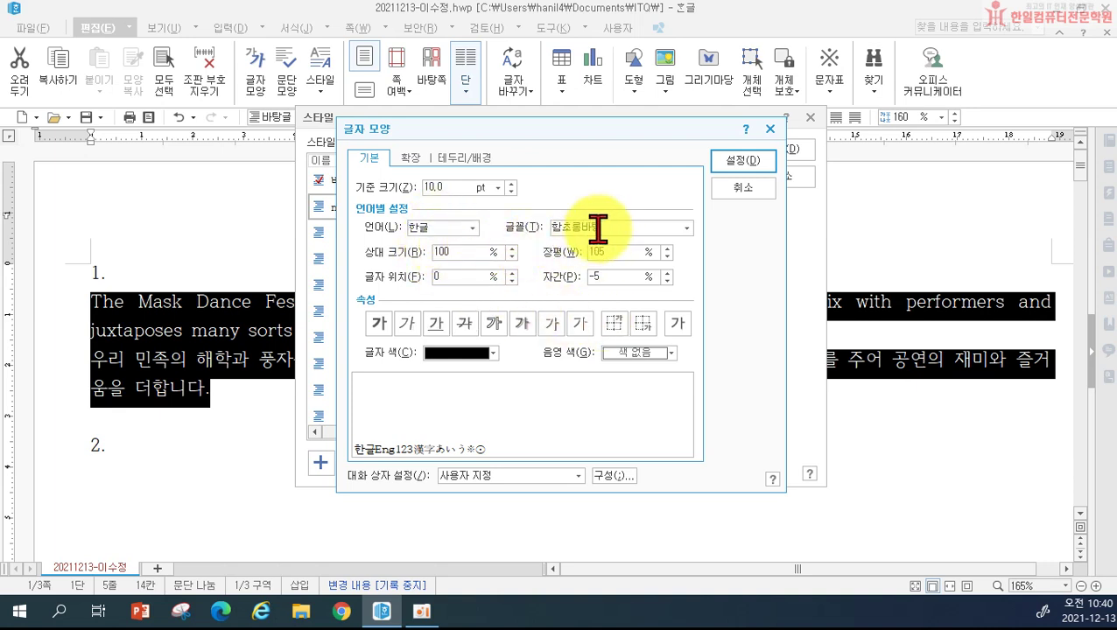
{"action": "left_click", "coordinate": [536, 228]}
{"action": "type", "text": "굴림"}
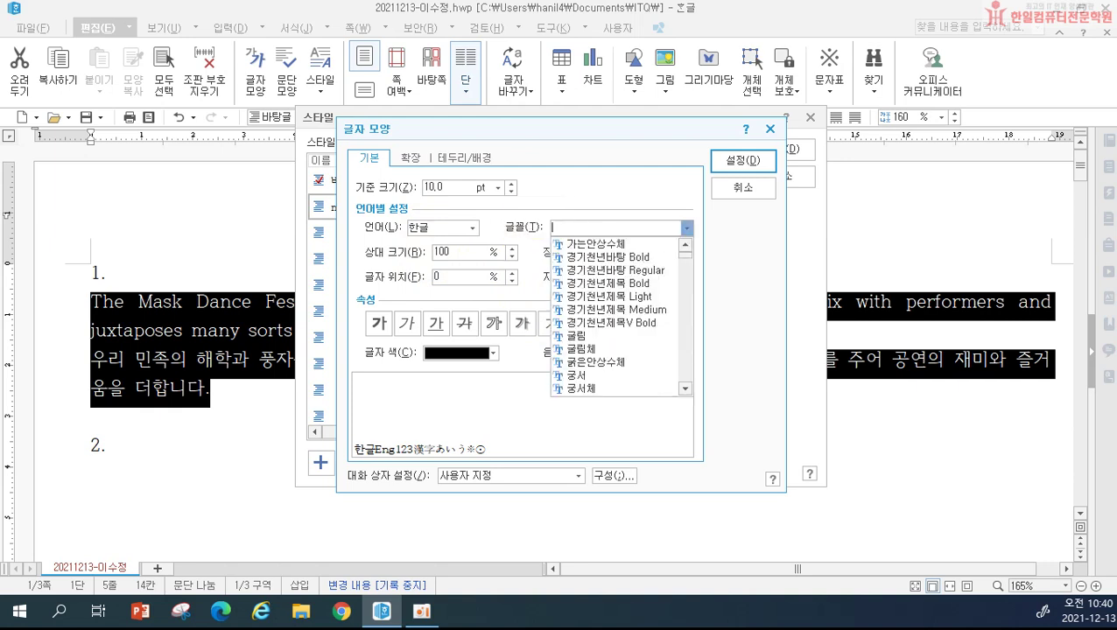
{"action": "key", "text": "Return"}
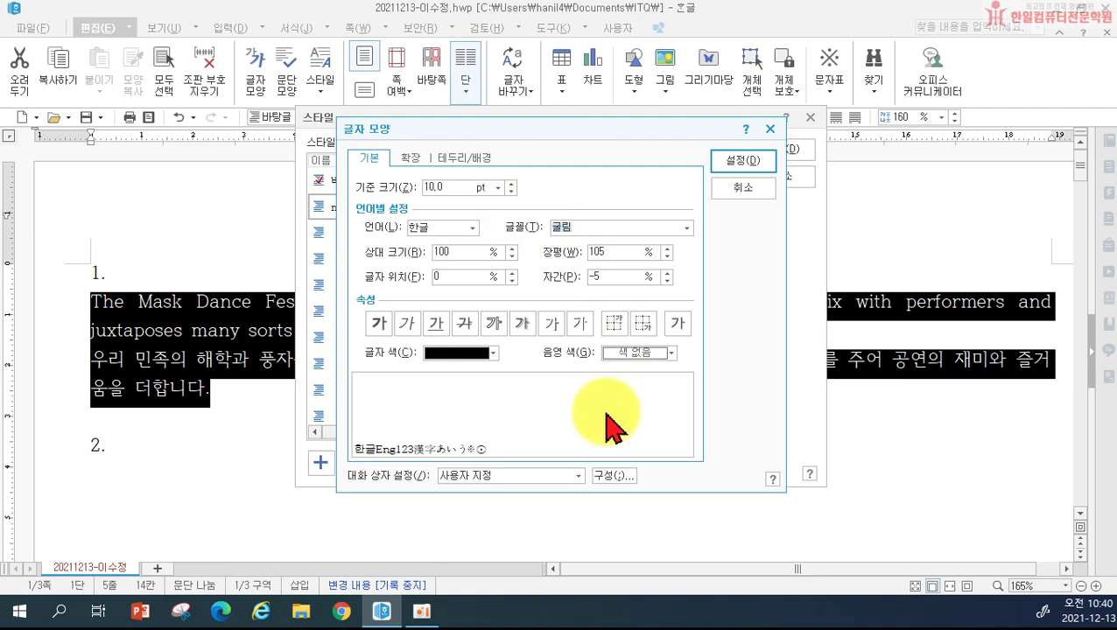
Step: Set the English (영문) font to 돋움 and confirm the character shape settings
{"action": "left_click", "coordinate": [455, 231]}
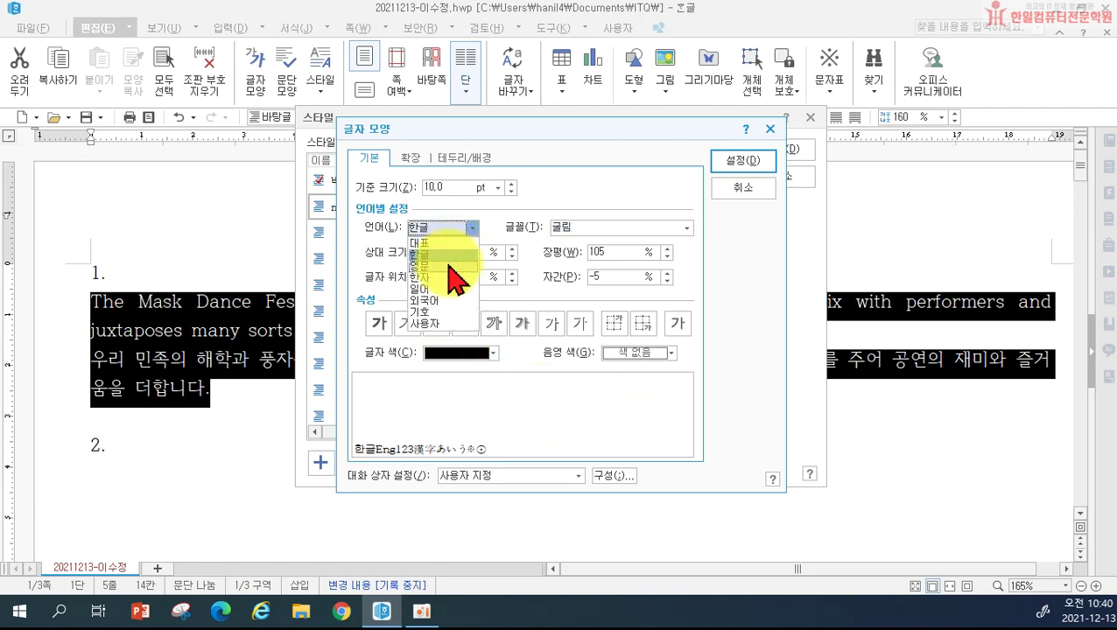
{"action": "left_click", "coordinate": [442, 263]}
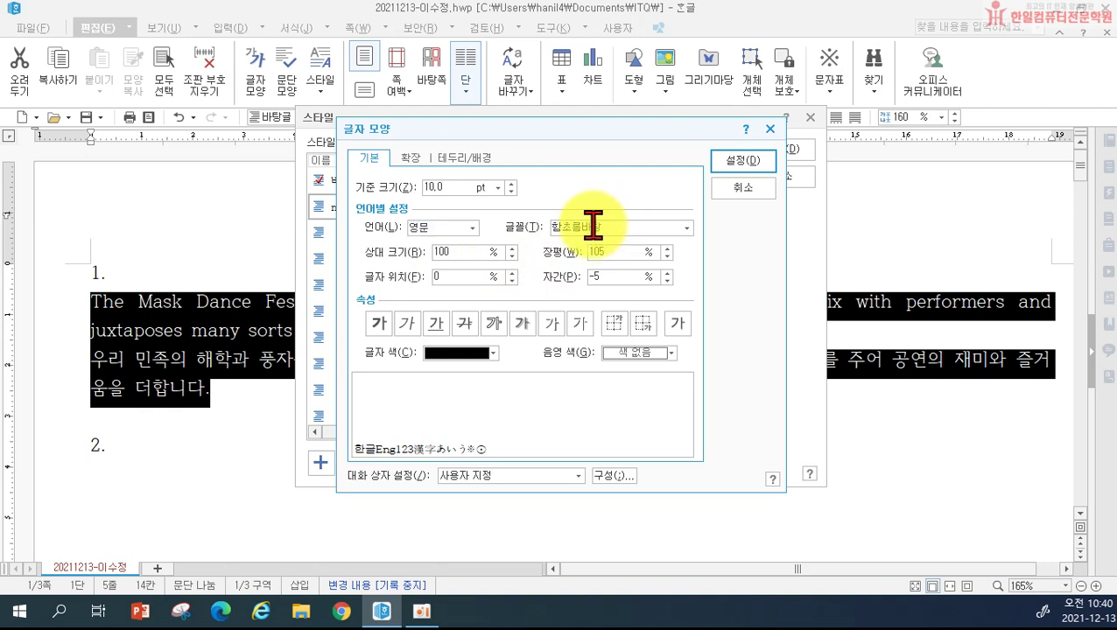
{"action": "left_click", "coordinate": [543, 226]}
{"action": "type", "text": "돋움"}
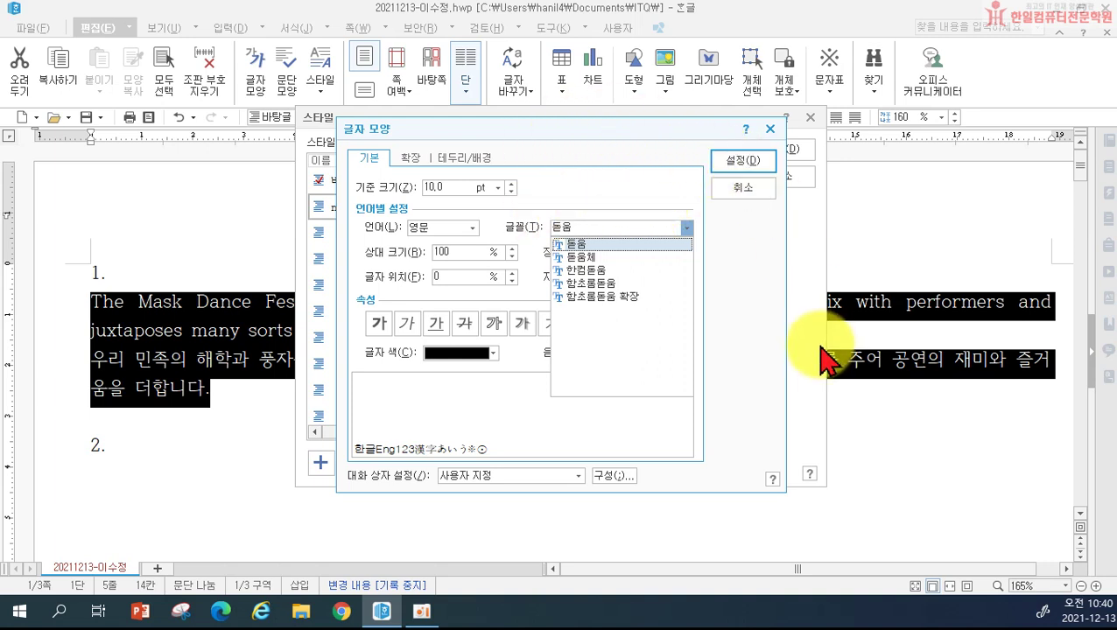
{"action": "left_click", "coordinate": [518, 212]}
{"action": "left_click", "coordinate": [455, 226]}
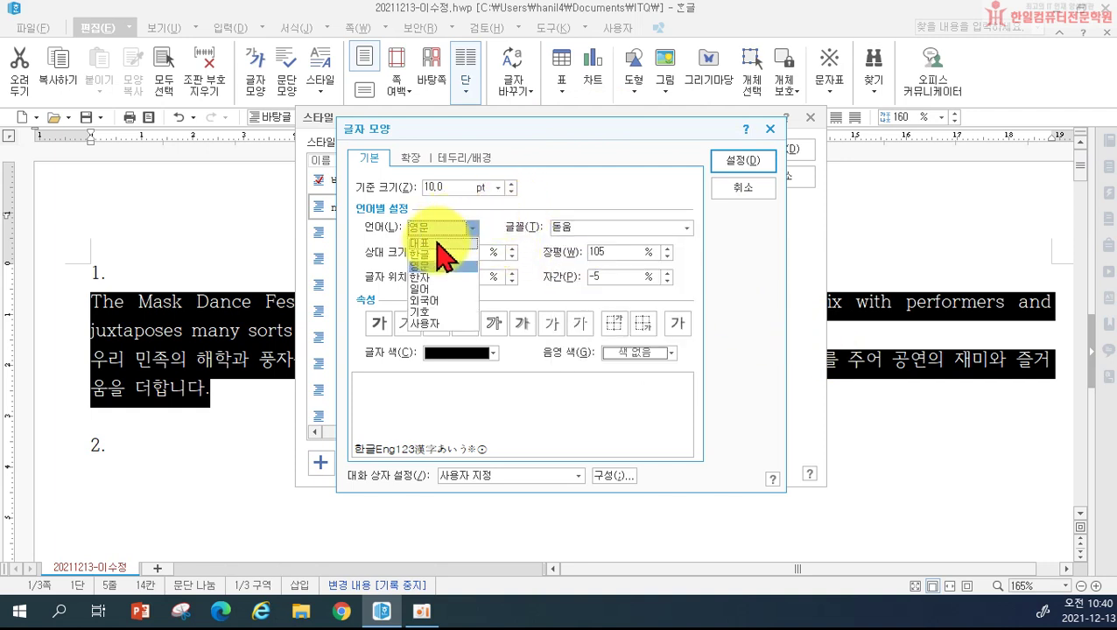
{"action": "left_click", "coordinate": [429, 265]}
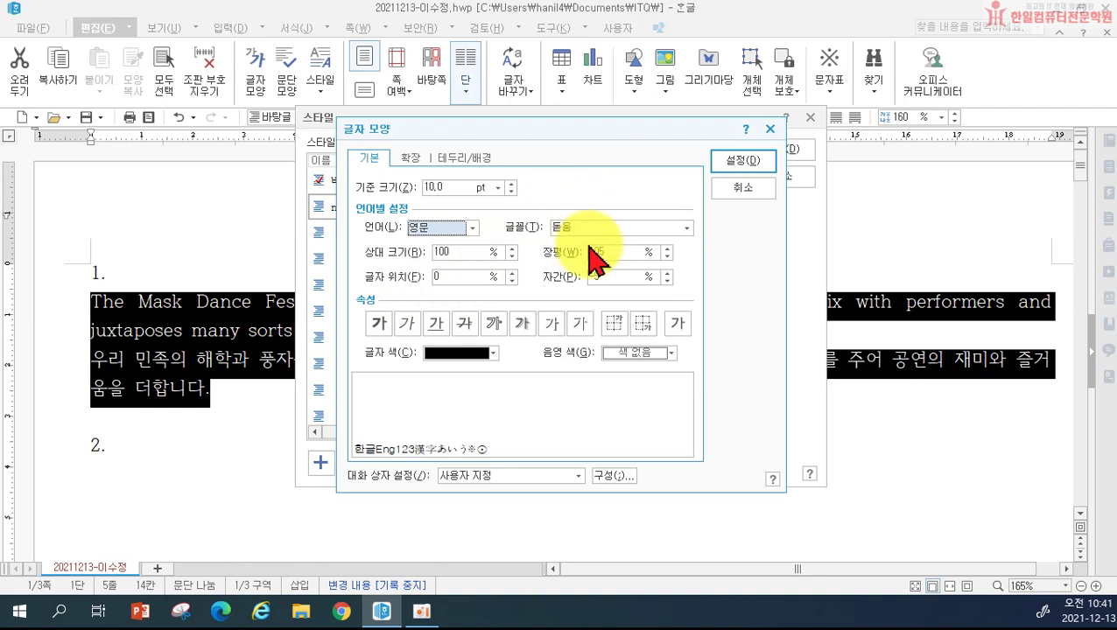
{"action": "left_click", "coordinate": [751, 165]}
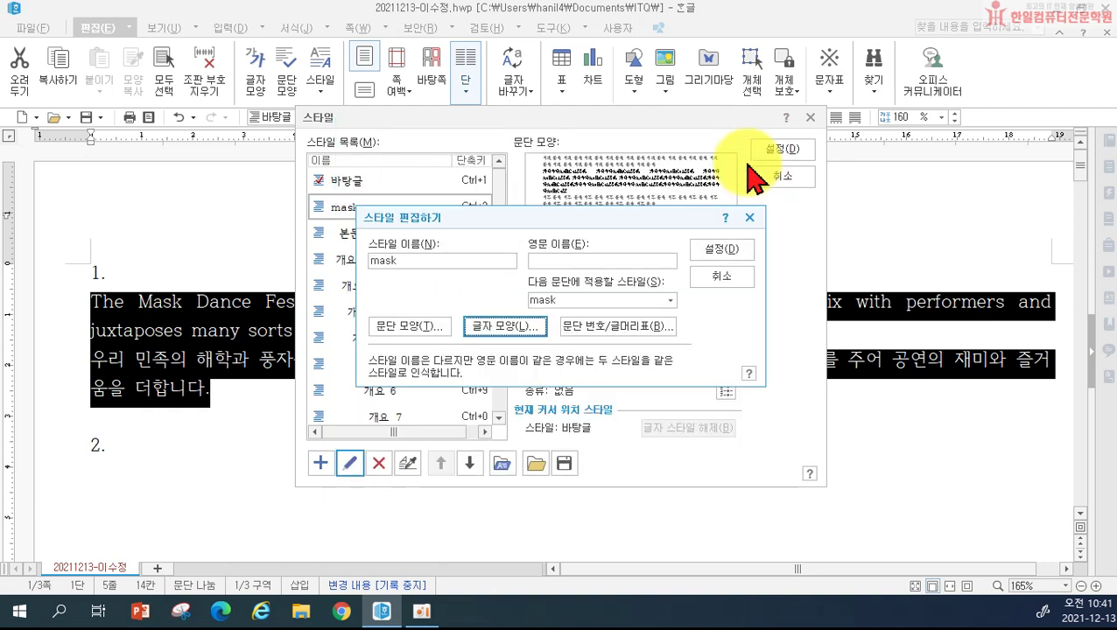
Step: Confirm the mask style (10 pt left margin, 105% width, -5% spacing) and apply it to paragraph 1
{"action": "left_click", "coordinate": [722, 252]}
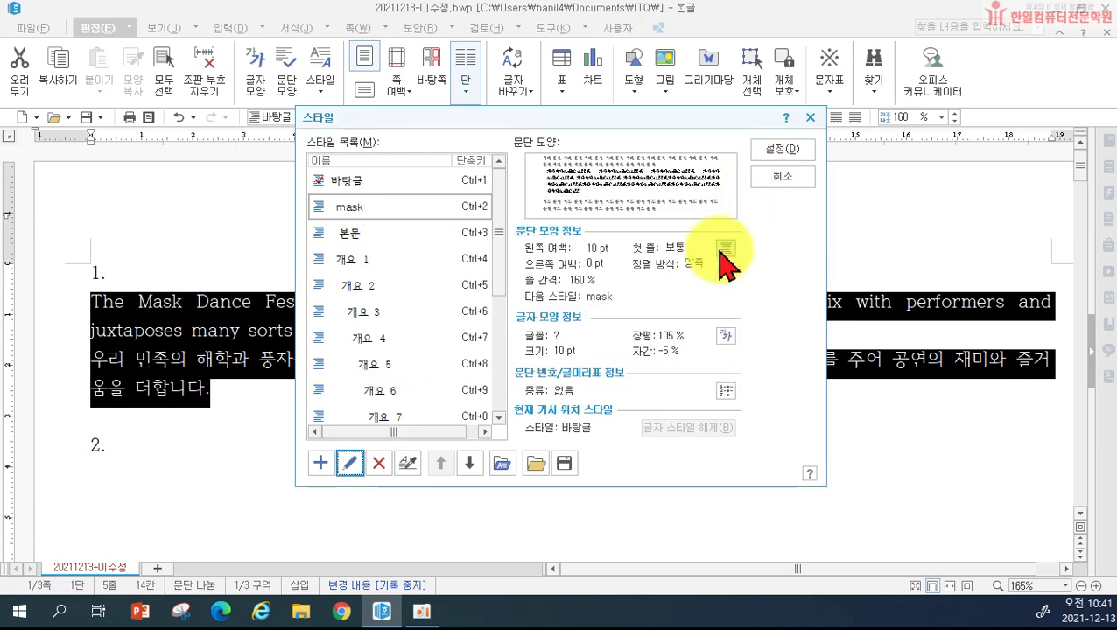
{"action": "left_click", "coordinate": [779, 150]}
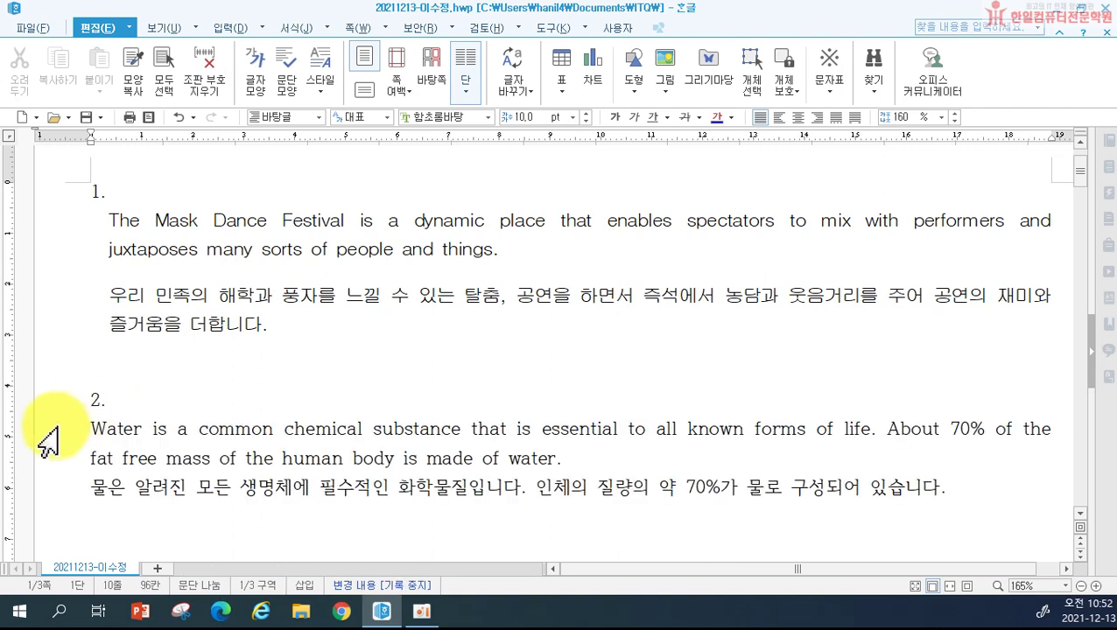
Step: Select paragraph 2's text and begin adding a new style named 'water' through F6
{"action": "left_click_drag", "start_coordinate": [40, 429], "coordinate": [50, 495]}
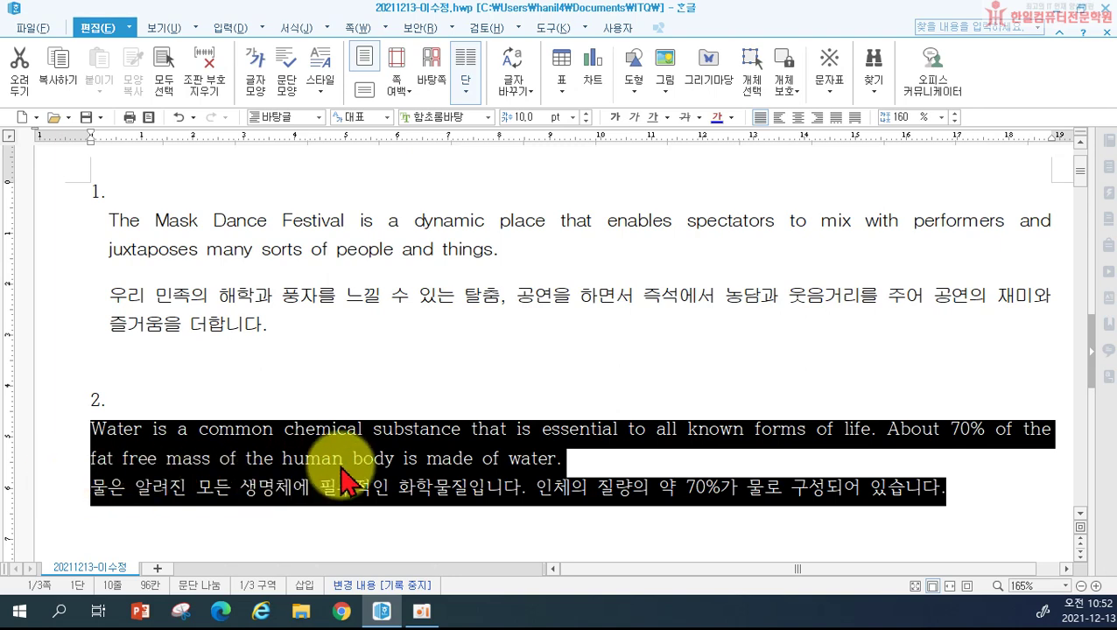
{"action": "key", "text": "F6"}
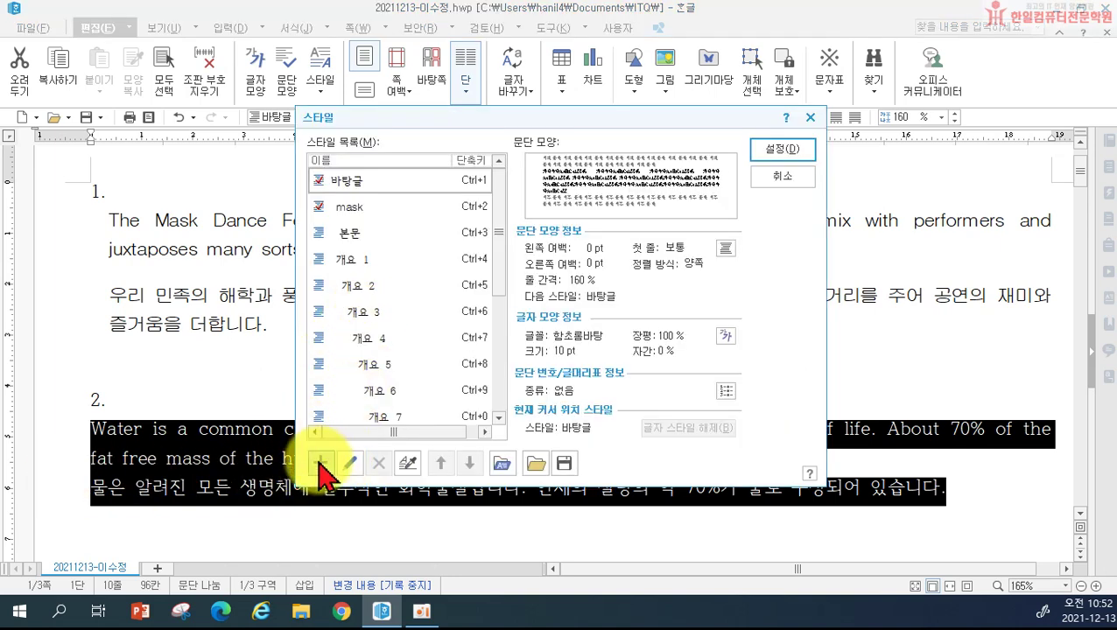
{"action": "left_click", "coordinate": [320, 463]}
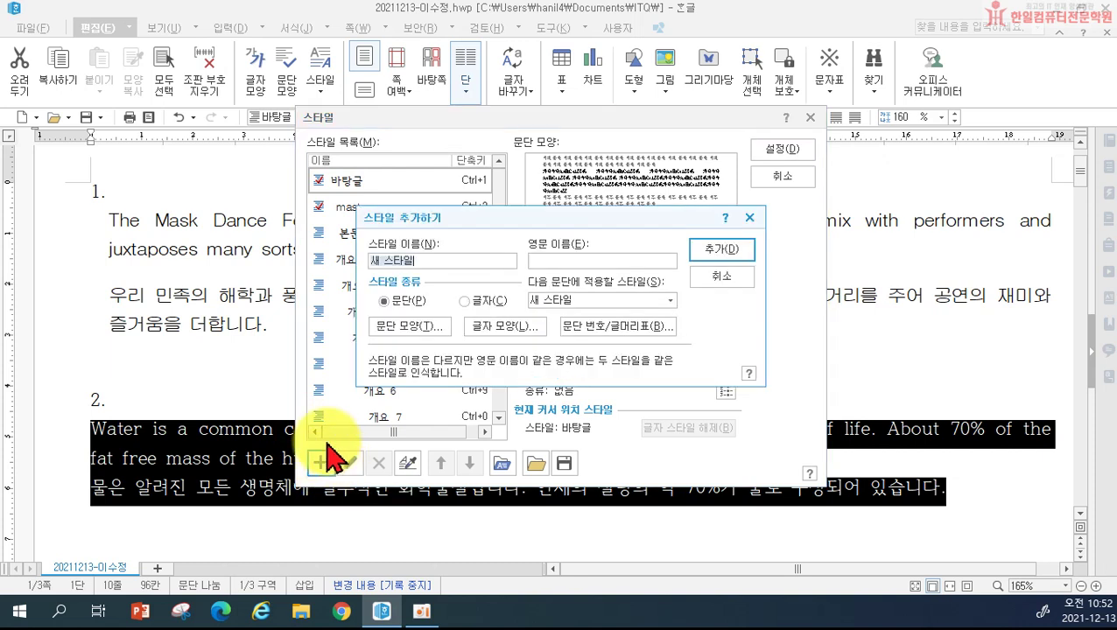
{"action": "type", "text": "w"}
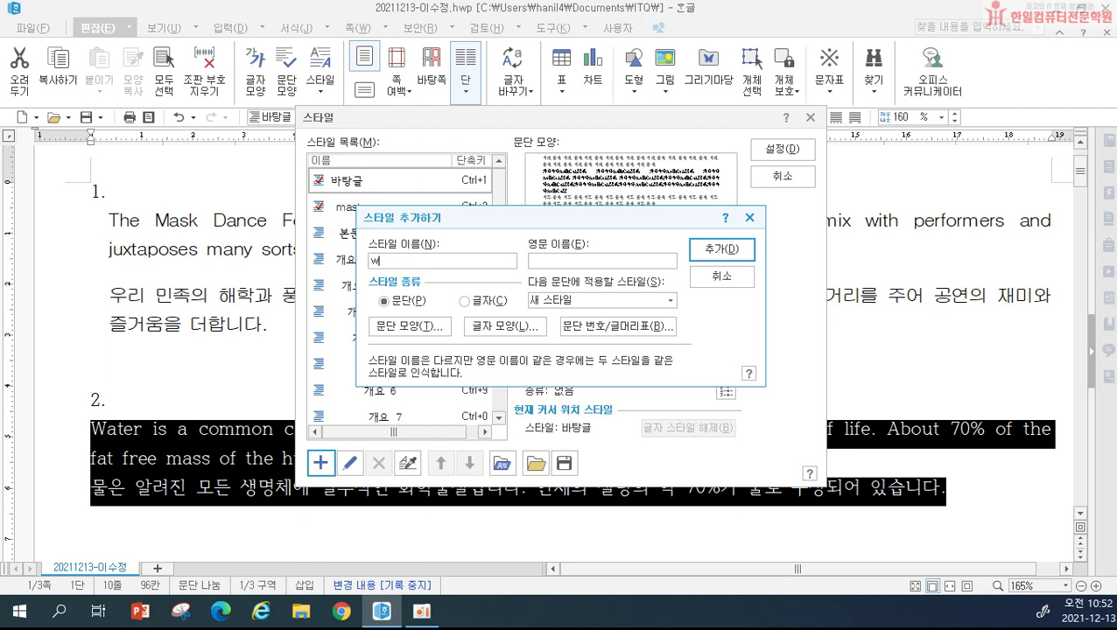
{"action": "type", "text": "ater"}
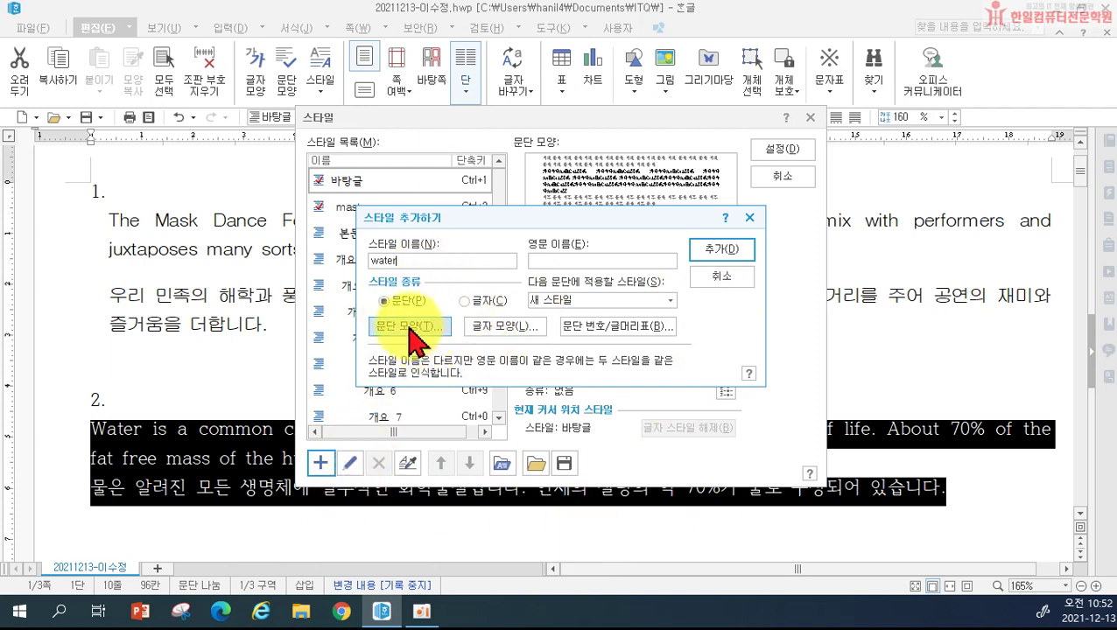
{"action": "left_click", "coordinate": [409, 327]}
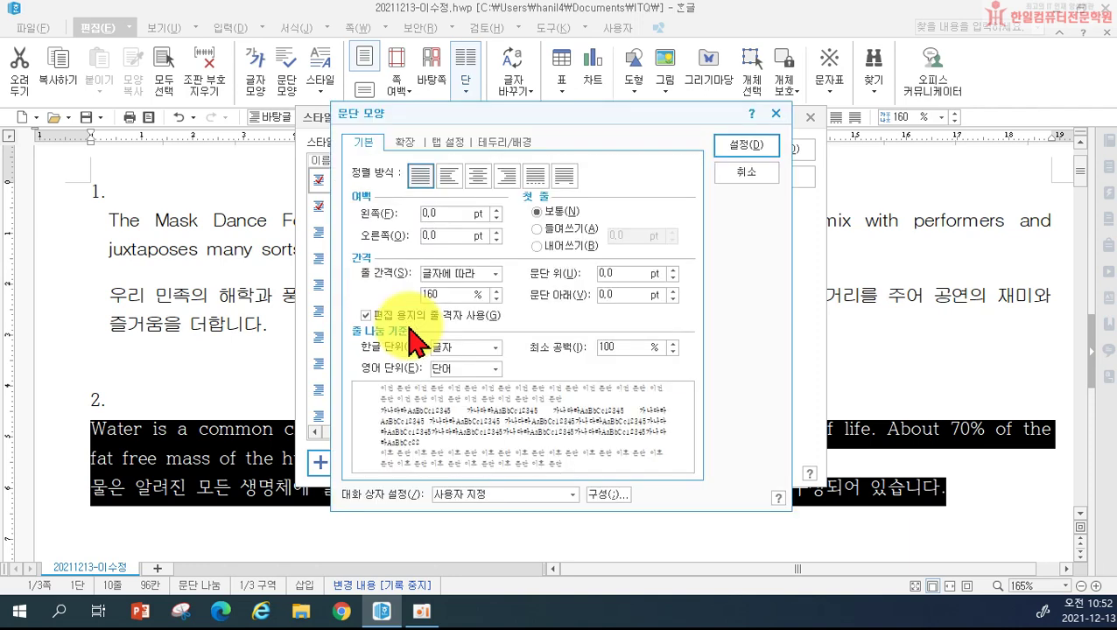
Step: Give the water style a 10 pt first-line indent and 5 pt spacing below
{"action": "left_click", "coordinate": [542, 229]}
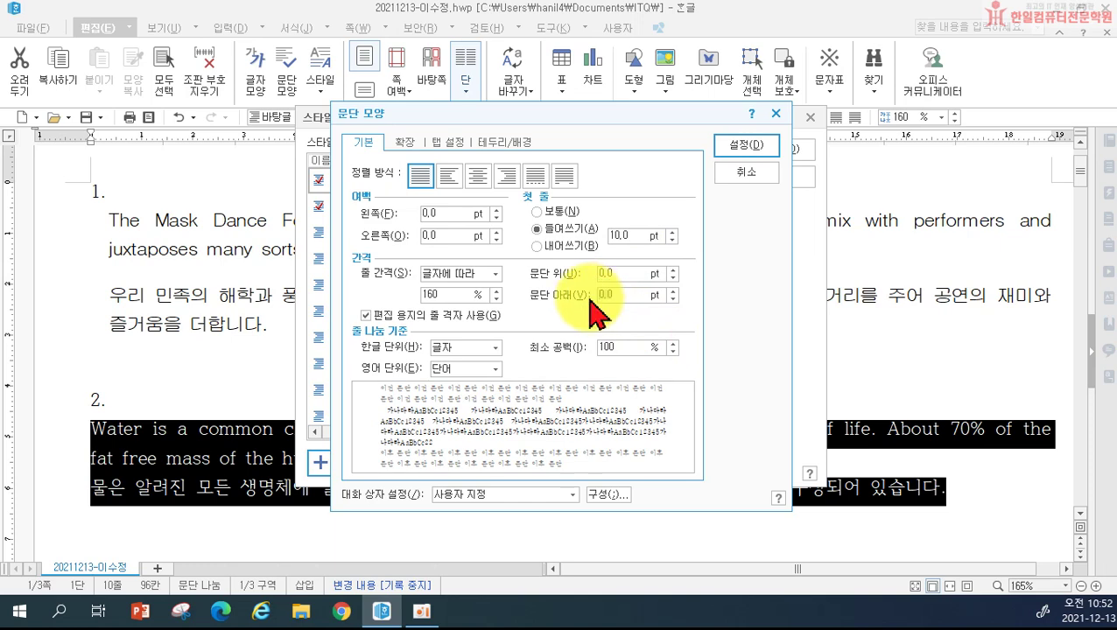
{"action": "left_click", "coordinate": [604, 296]}
{"action": "type", "text": "5"}
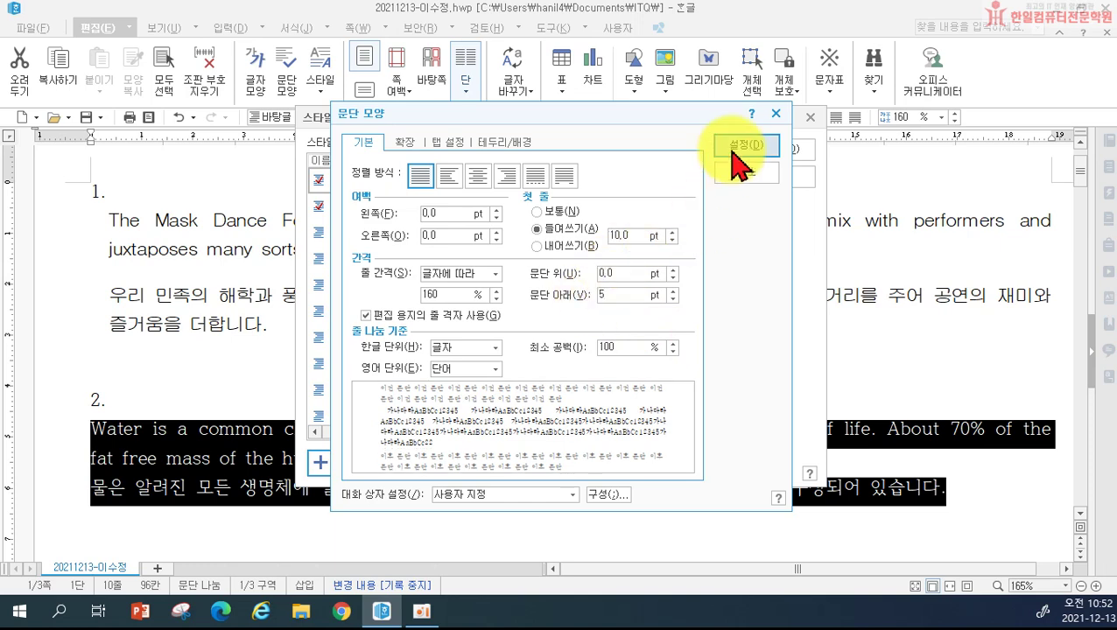
{"action": "left_click", "coordinate": [735, 147]}
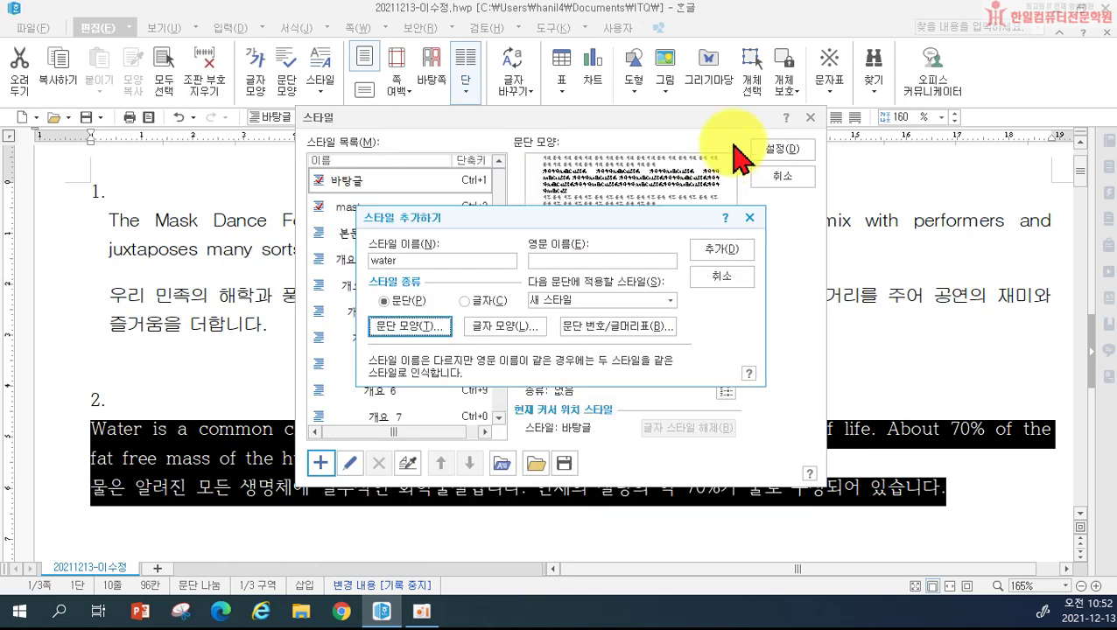
{"action": "left_click", "coordinate": [511, 331]}
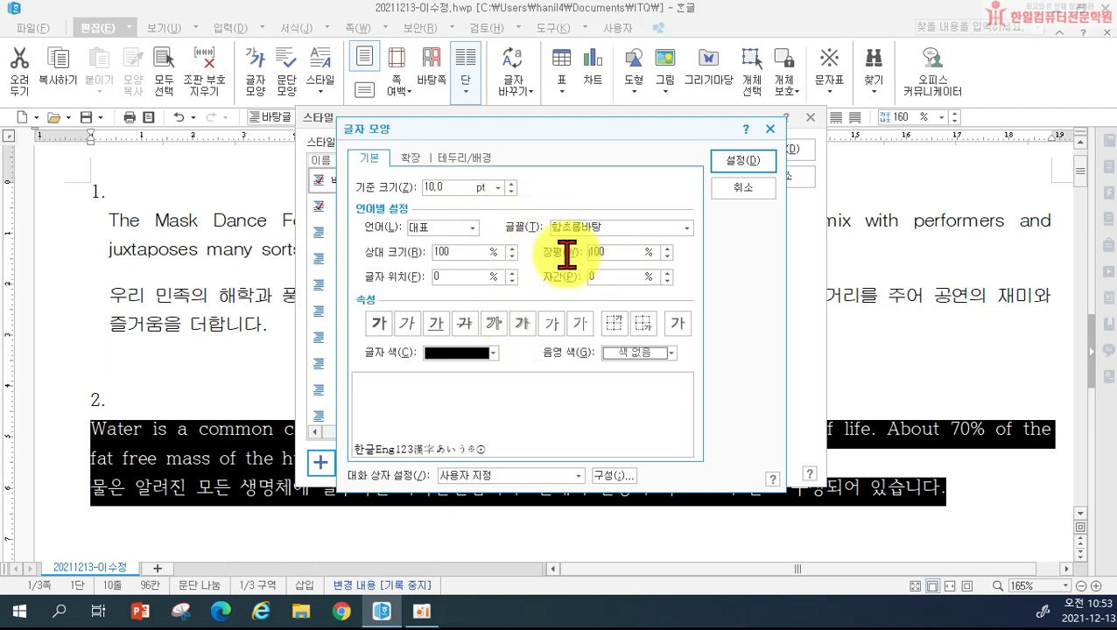
Step: Set the water style's letter spacing to -5% and its Korean font to 돋움
{"action": "scroll", "coordinate": [568, 256], "scroll_direction": "up", "scroll_amount": 5}
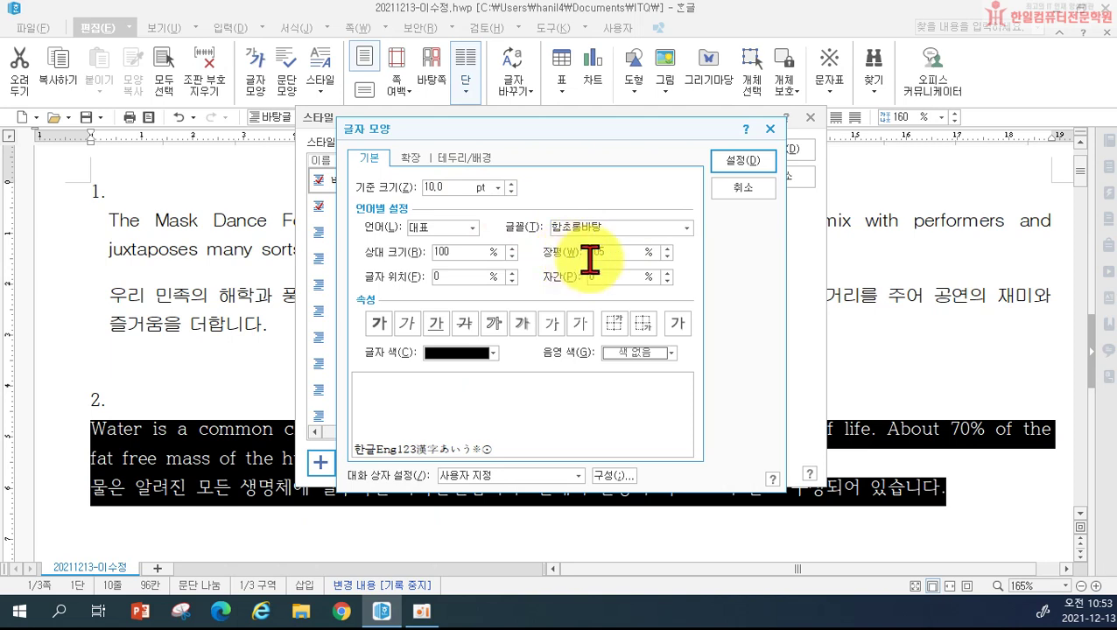
{"action": "left_click_drag", "start_coordinate": [614, 276], "coordinate": [541, 274]}
{"action": "type", "text": "-5"}
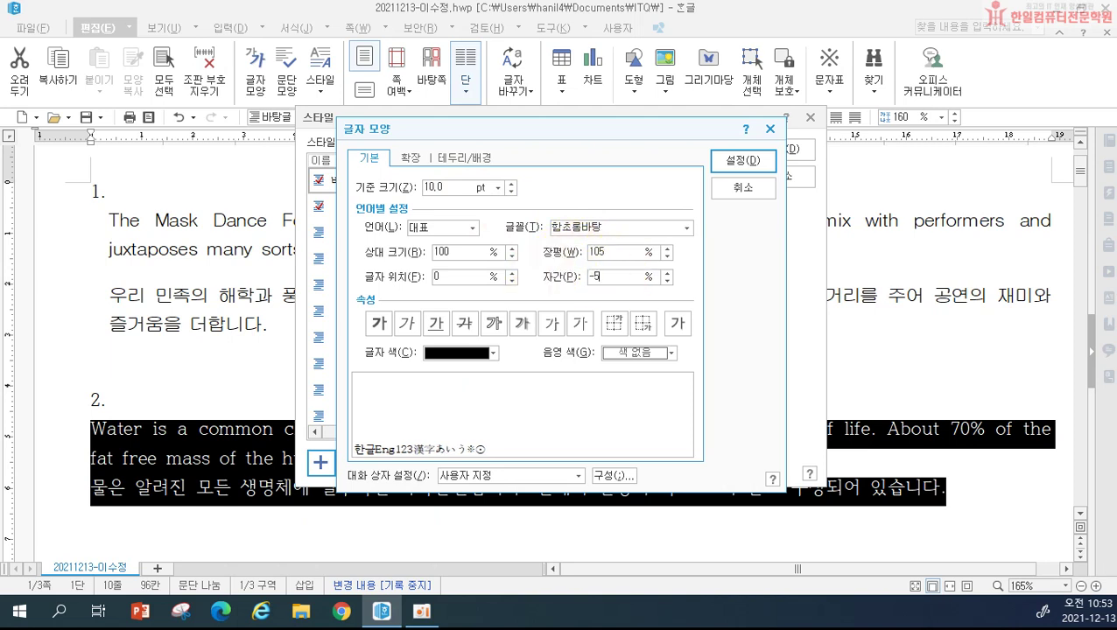
{"action": "left_click", "coordinate": [429, 226]}
{"action": "left_click", "coordinate": [435, 253]}
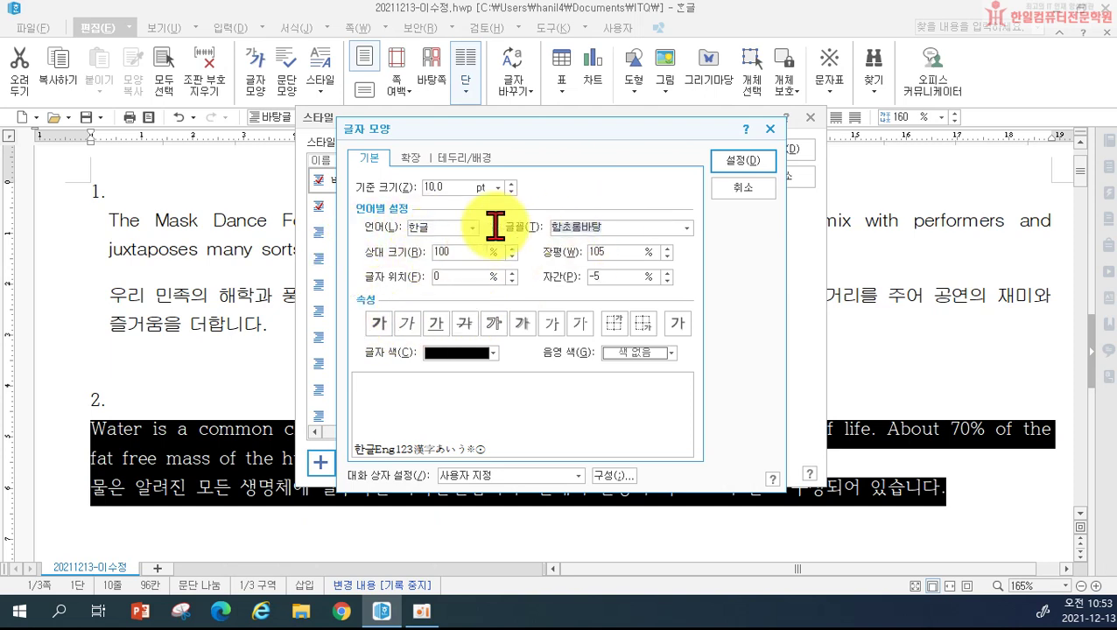
{"action": "type", "text": "도"}
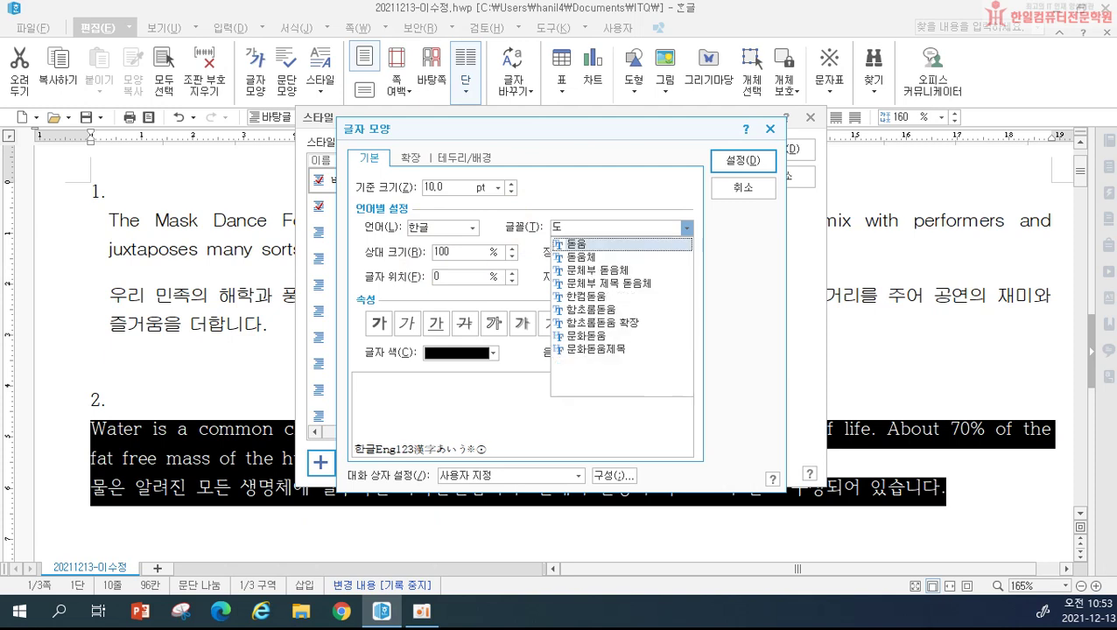
{"action": "type", "text": "ㄷ움"}
{"action": "key", "text": "Return"}
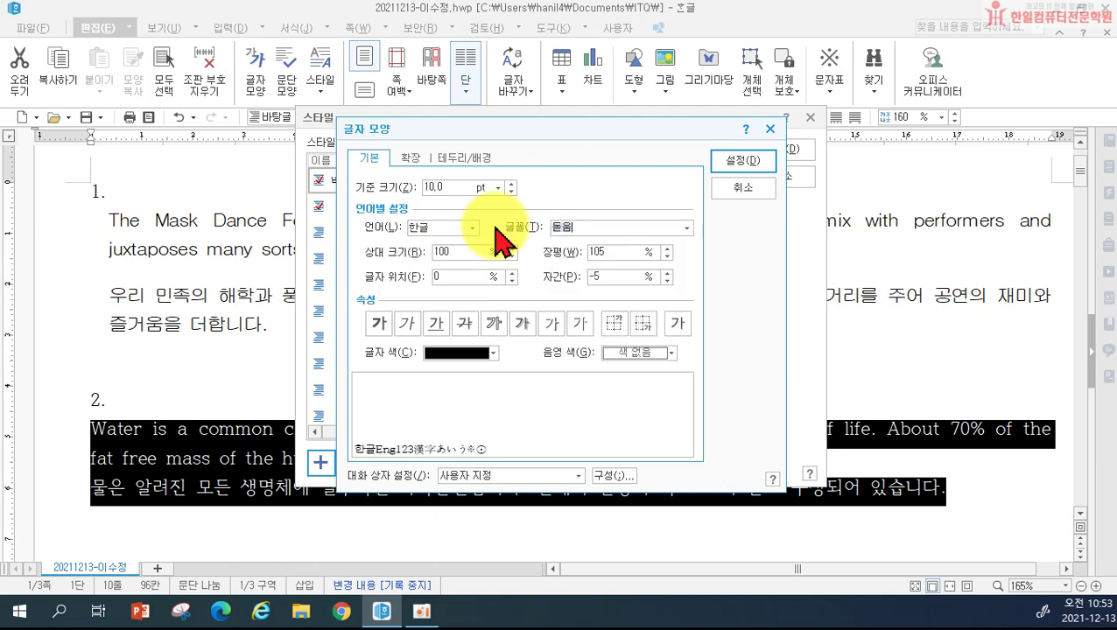
Step: Set the English font to 굴림, then add the water style and apply it to paragraph 2
{"action": "left_click", "coordinate": [434, 226]}
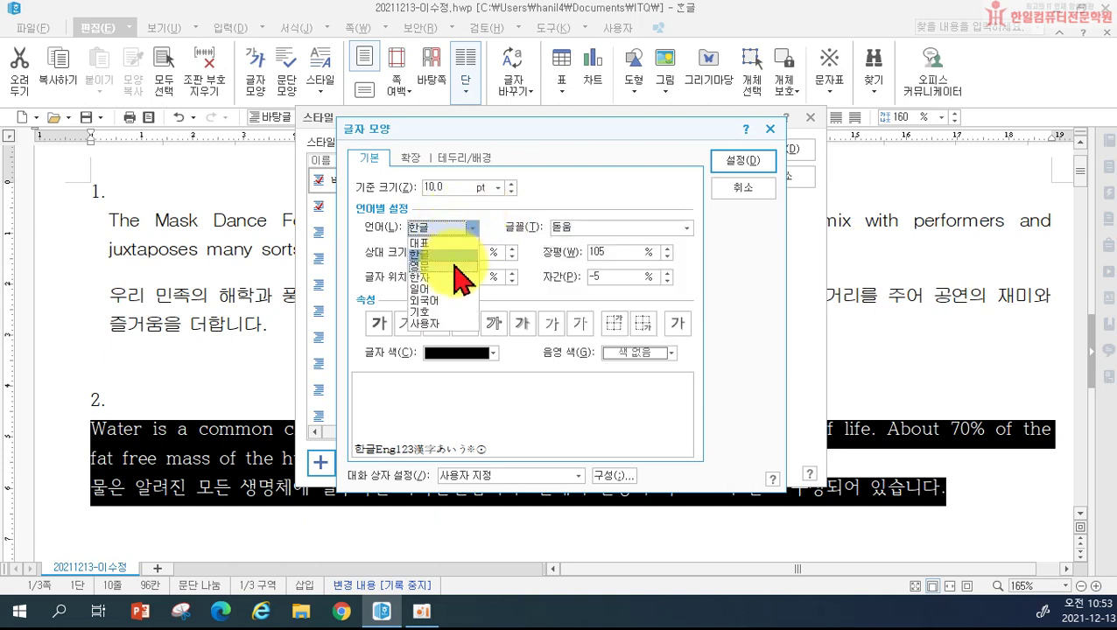
{"action": "left_click", "coordinate": [454, 262]}
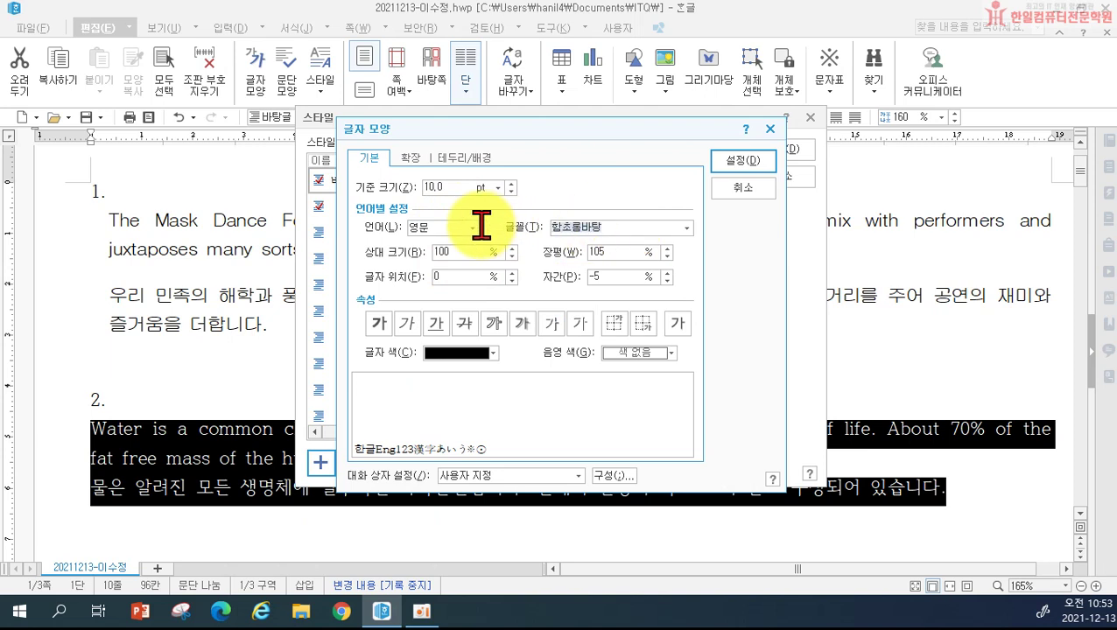
{"action": "key", "text": "Tab"}
{"action": "type", "text": "굴림"}
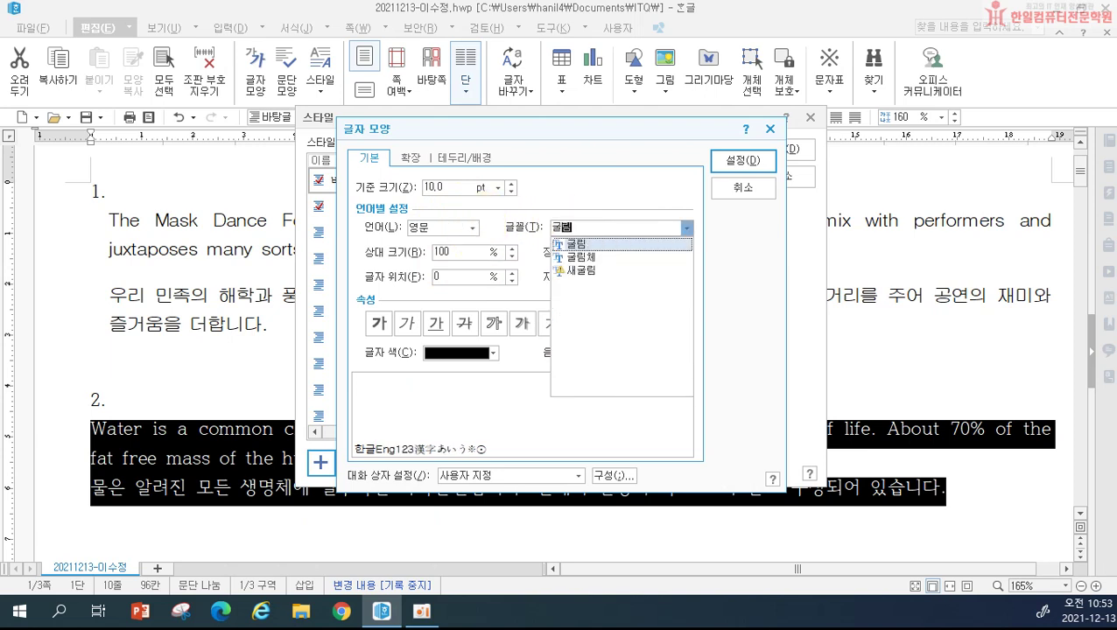
{"action": "key", "text": "Return"}
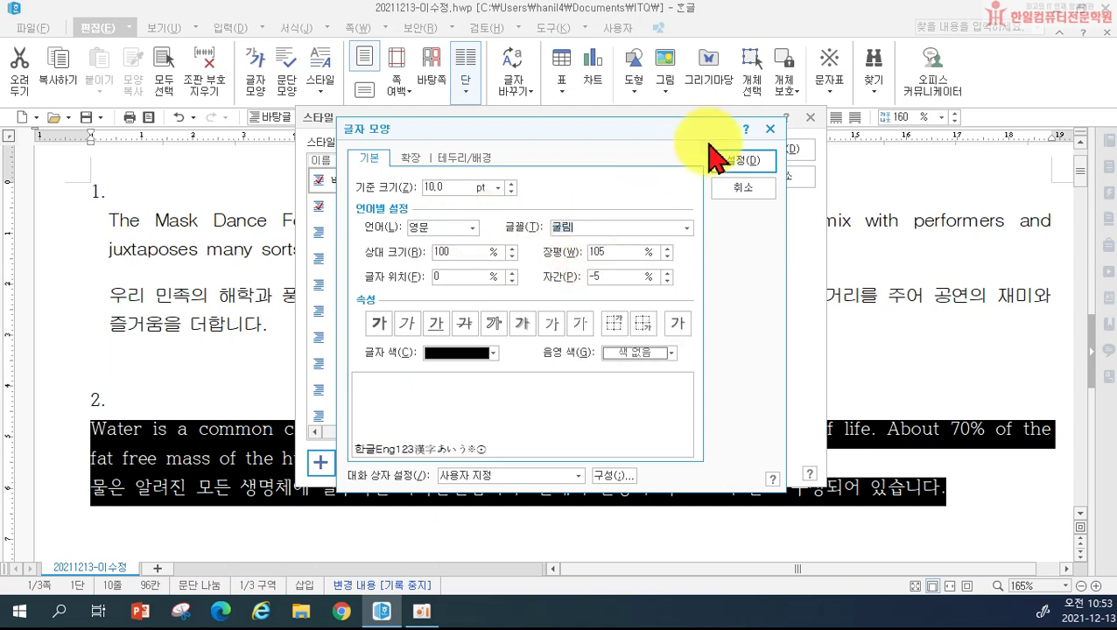
{"action": "left_click", "coordinate": [716, 160]}
{"action": "left_click", "coordinate": [738, 245]}
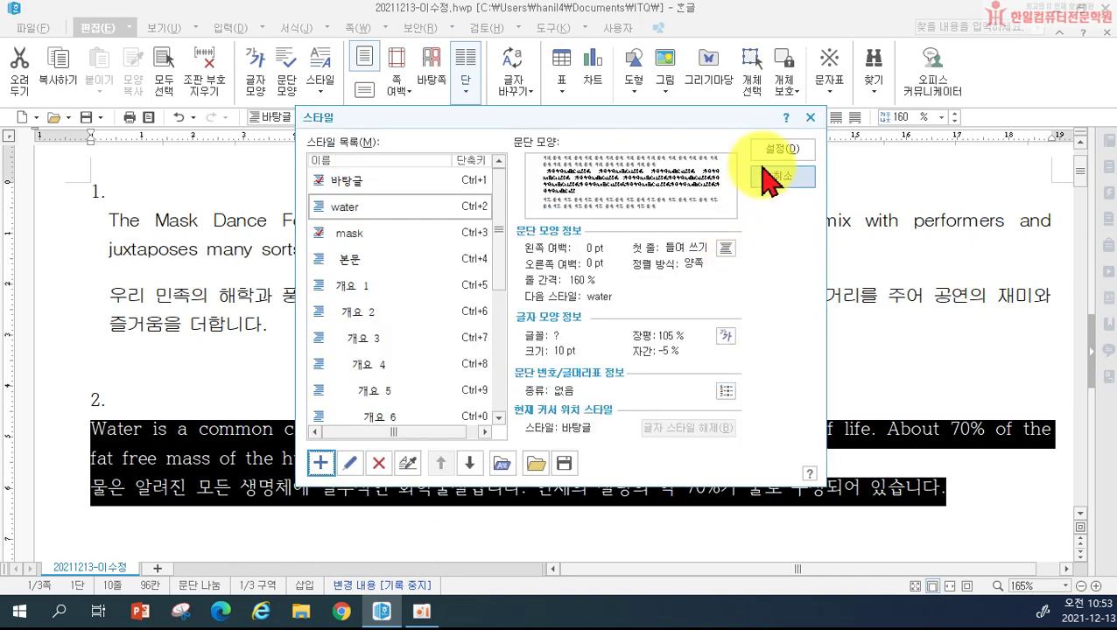
{"action": "left_click", "coordinate": [763, 150]}
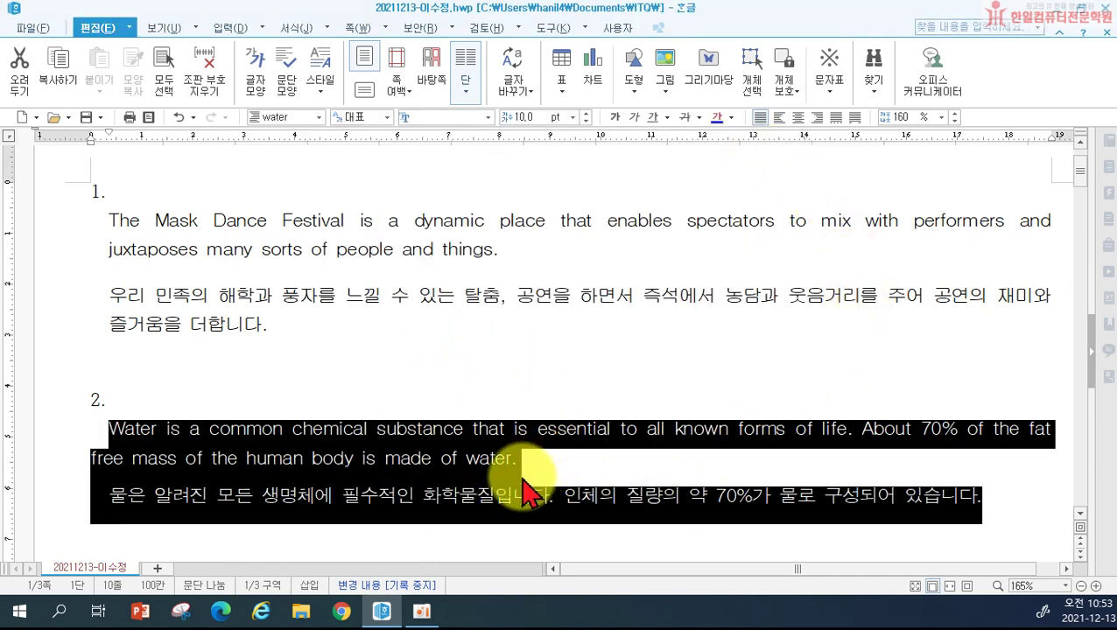
Step: Switch the empty line below paragraph 2 to the 바탕글 style and type the heading '3.'
{"action": "scroll", "coordinate": [881, 403], "scroll_direction": "down", "scroll_amount": 2}
{"action": "left_click", "coordinate": [992, 375]}
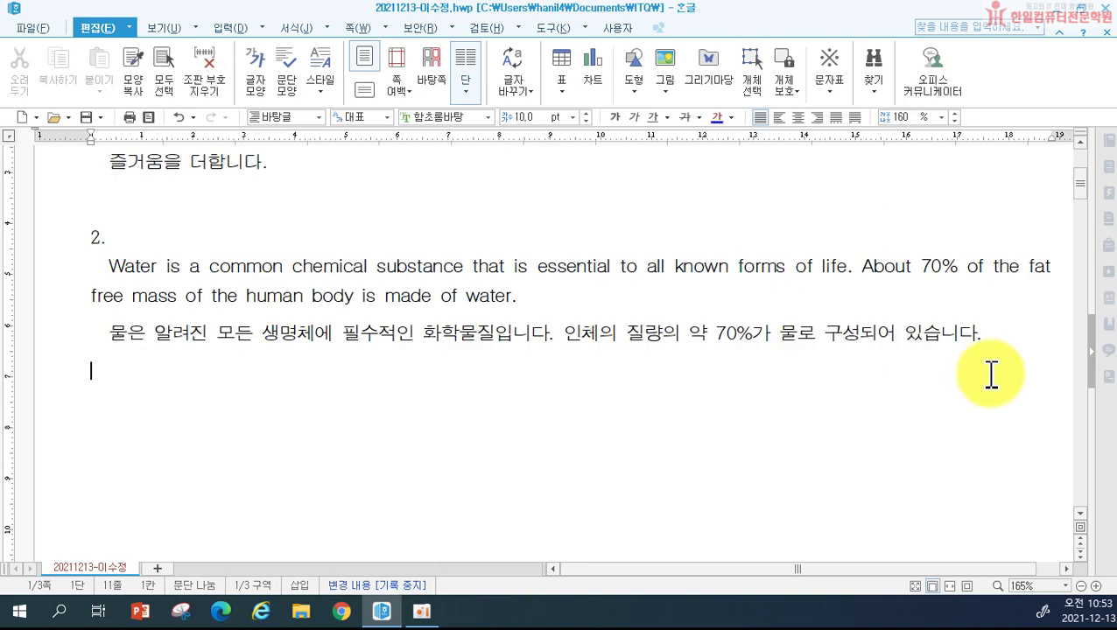
{"action": "scroll", "coordinate": [992, 375], "scroll_direction": "up", "scroll_amount": 1}
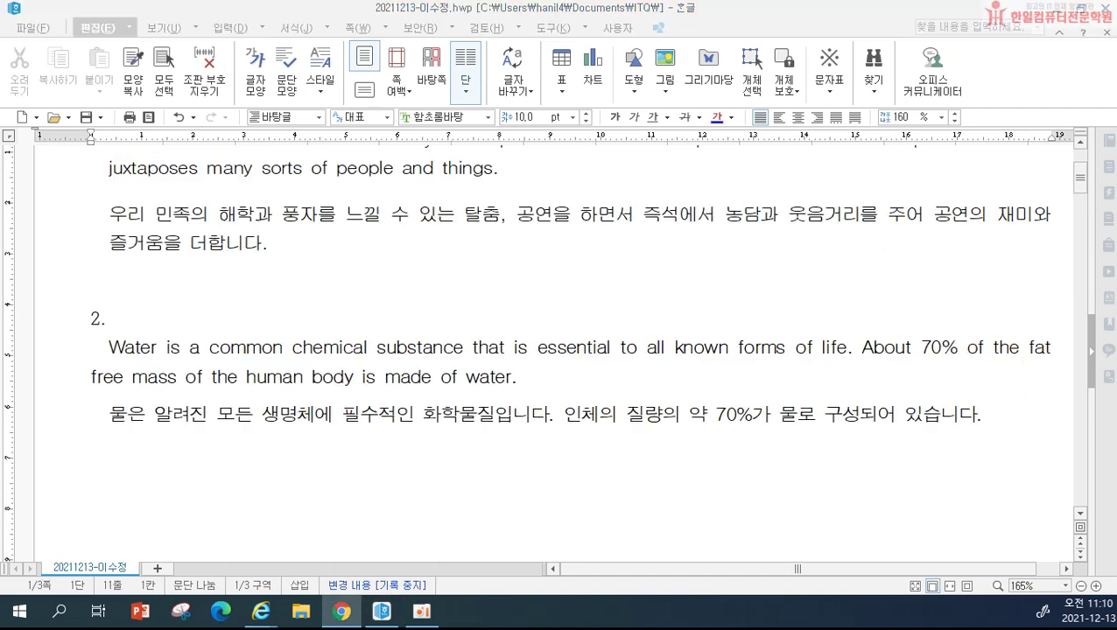
{"action": "left_click", "coordinate": [199, 497]}
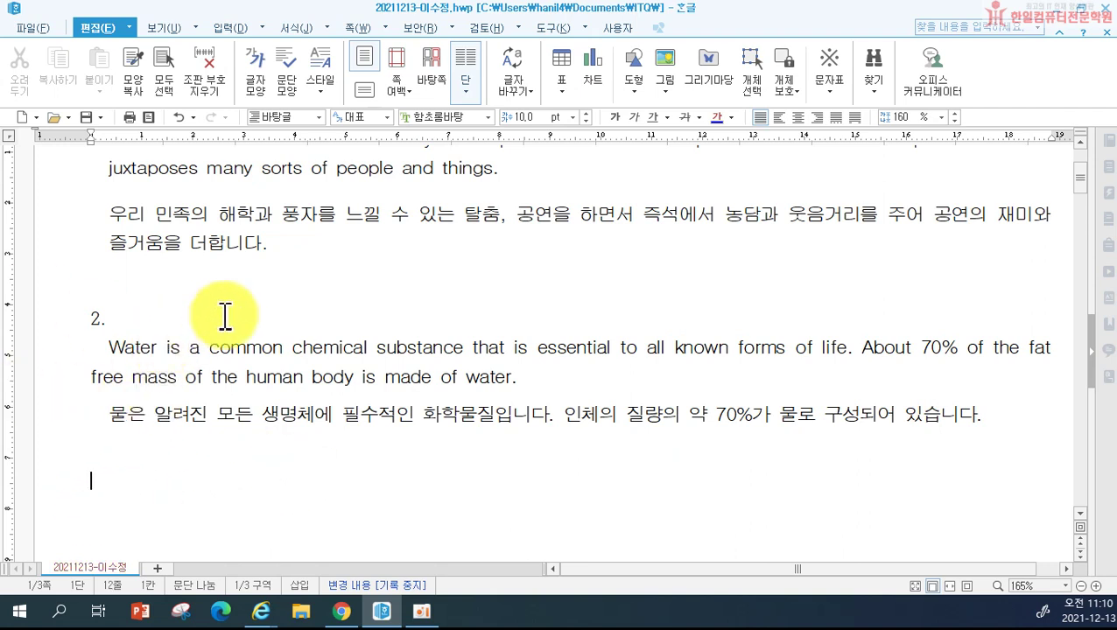
{"action": "left_click", "coordinate": [279, 136]}
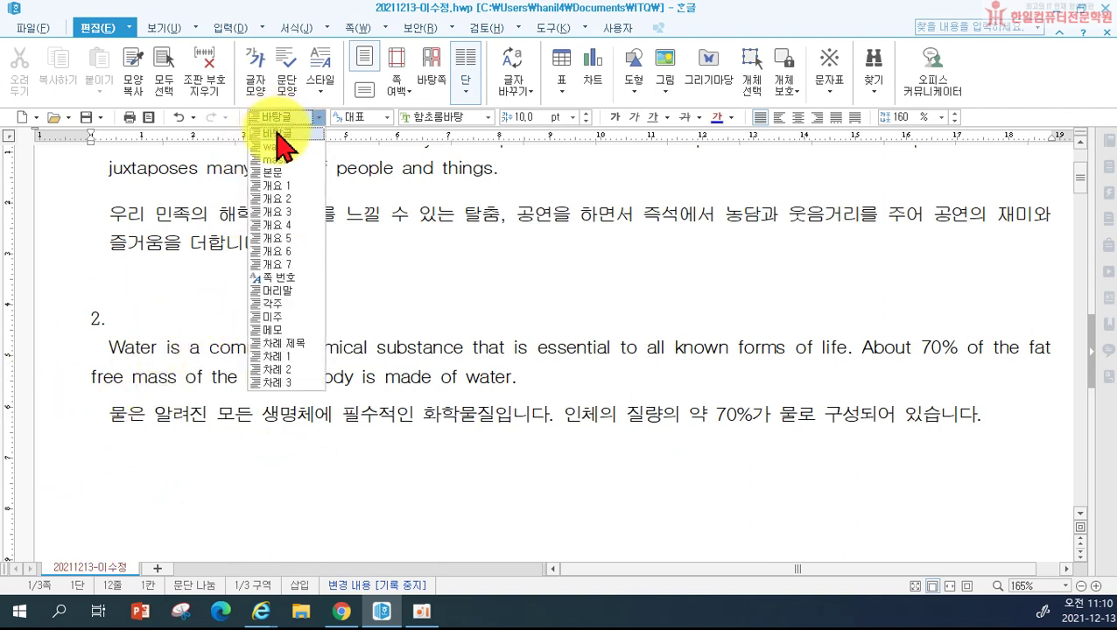
{"action": "left_click", "coordinate": [278, 134]}
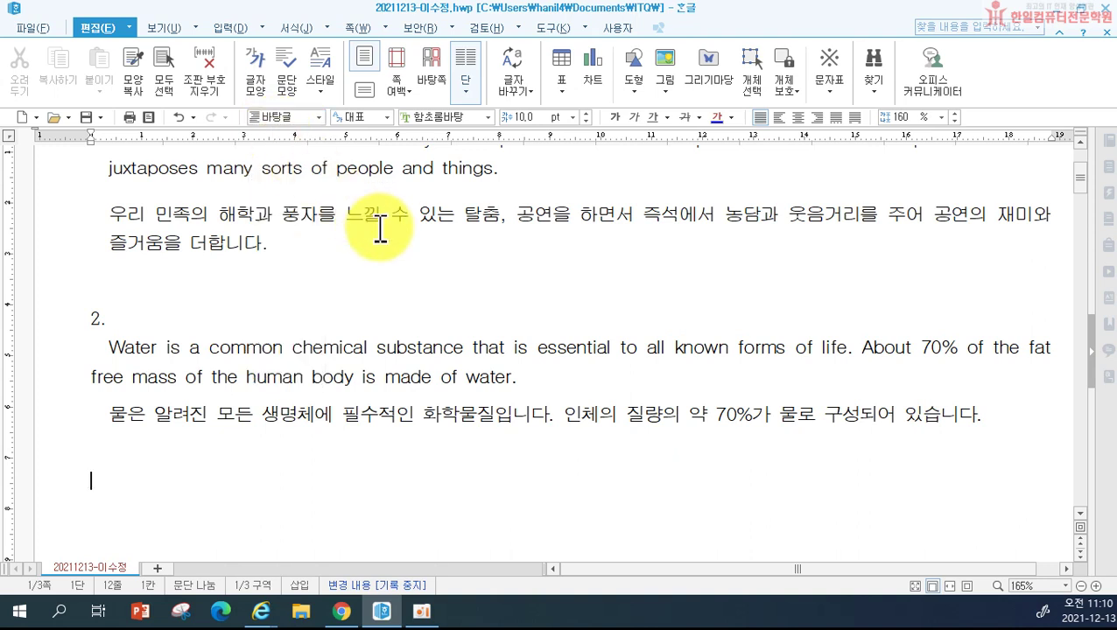
{"action": "type", "text": "3."}
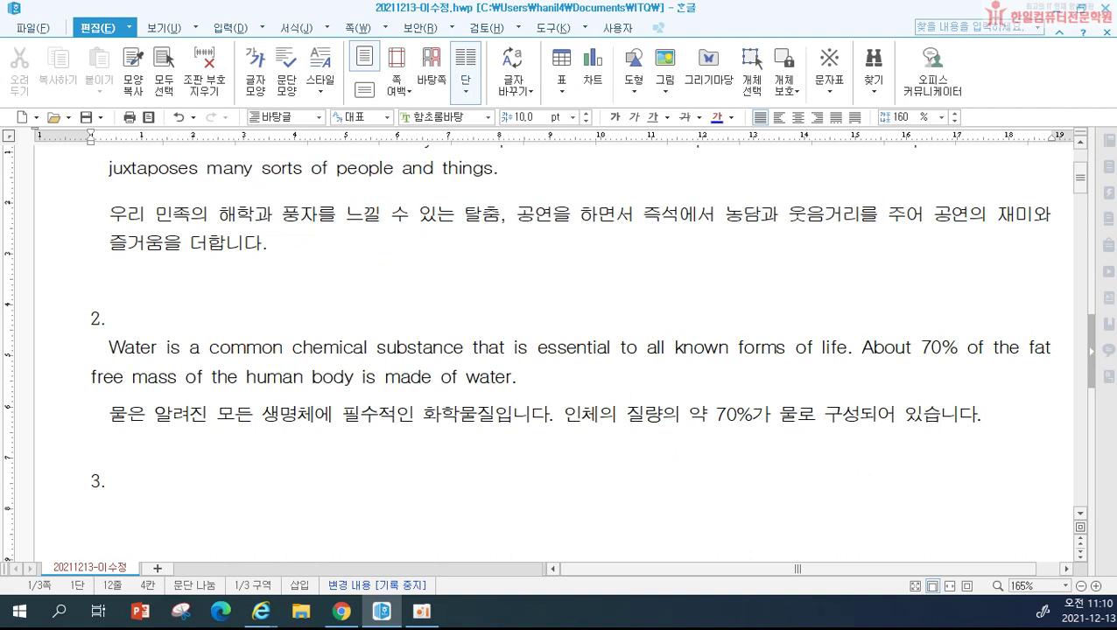
Step: On a new line, type 'Japan Robot Association(JARA)'s have biennially organized international Robot', fixing typos
{"action": "key", "text": "Return"}
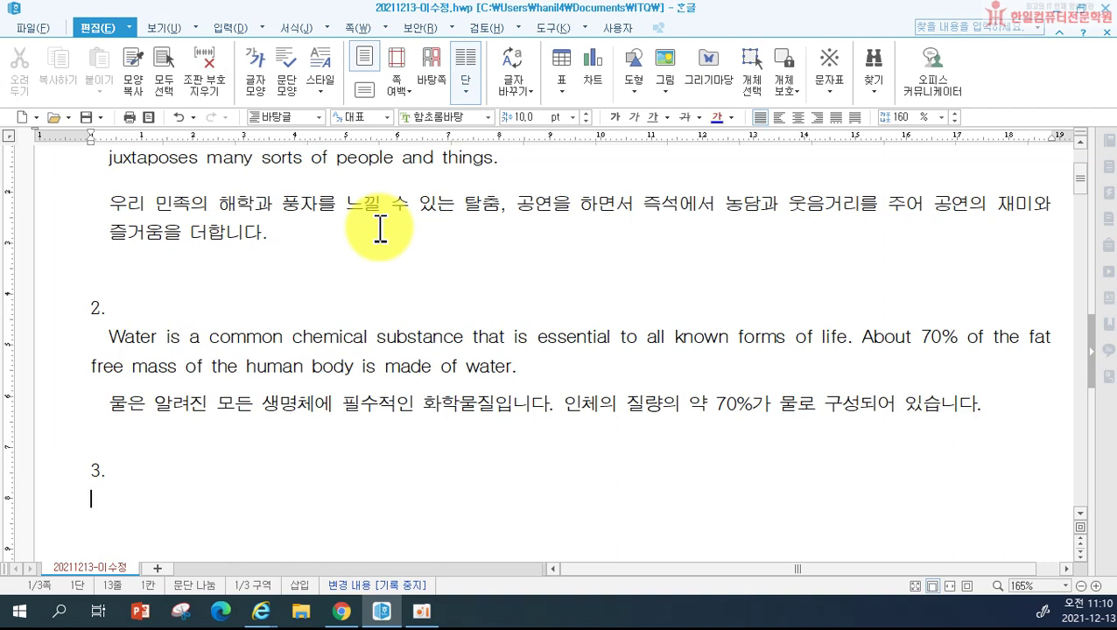
{"action": "type", "text": "ㄱ"}
{"action": "type", "text": "ap"}
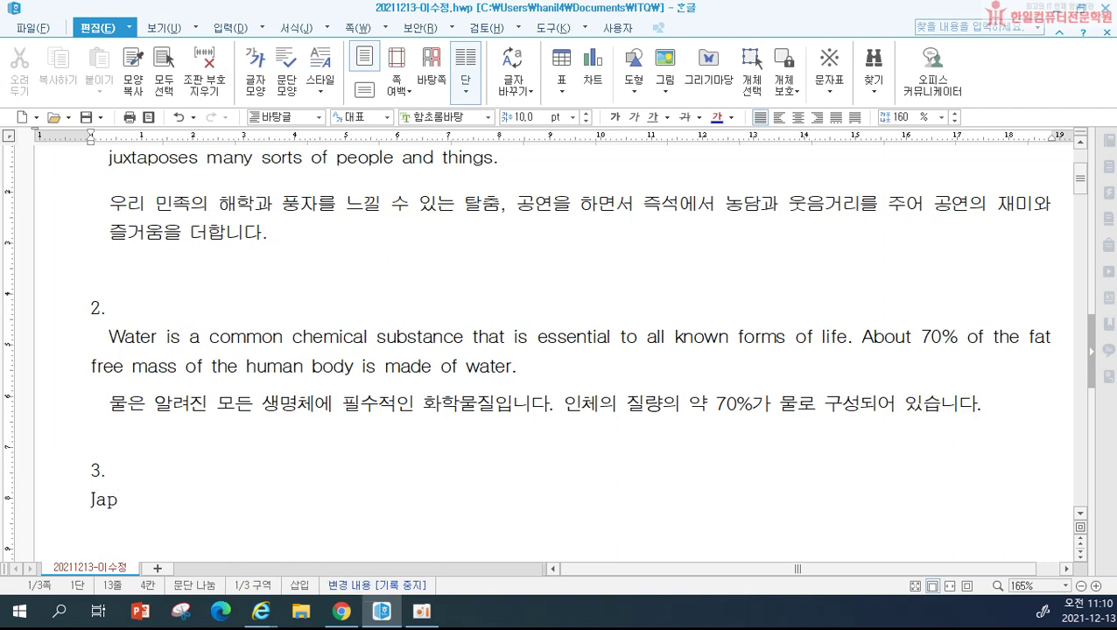
{"action": "type", "text": "an Robot"}
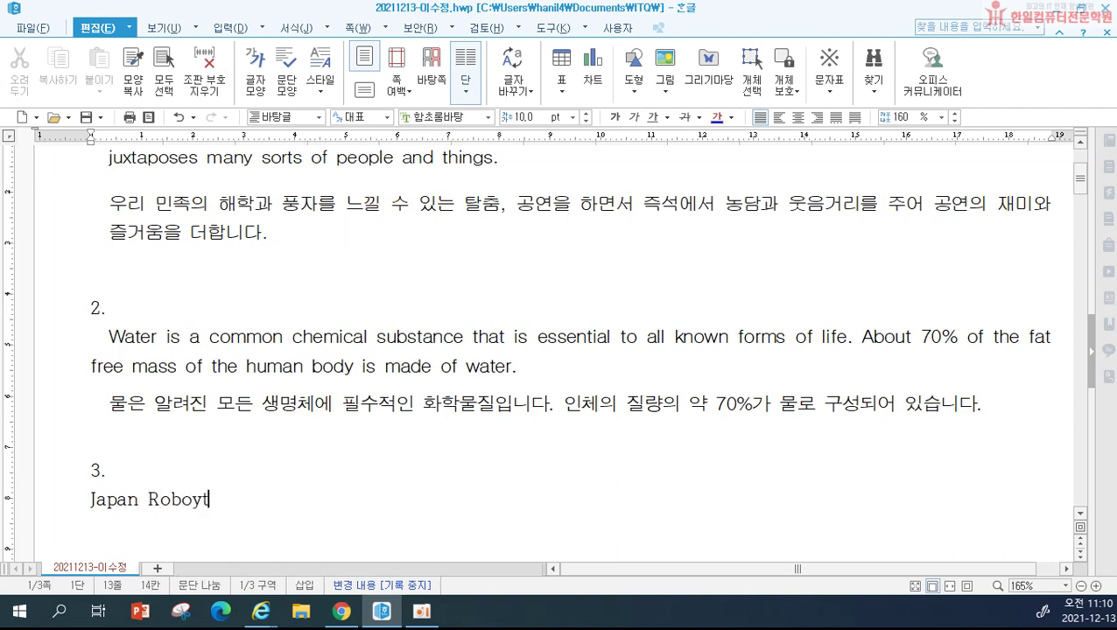
{"action": "type", "text": " Associa"}
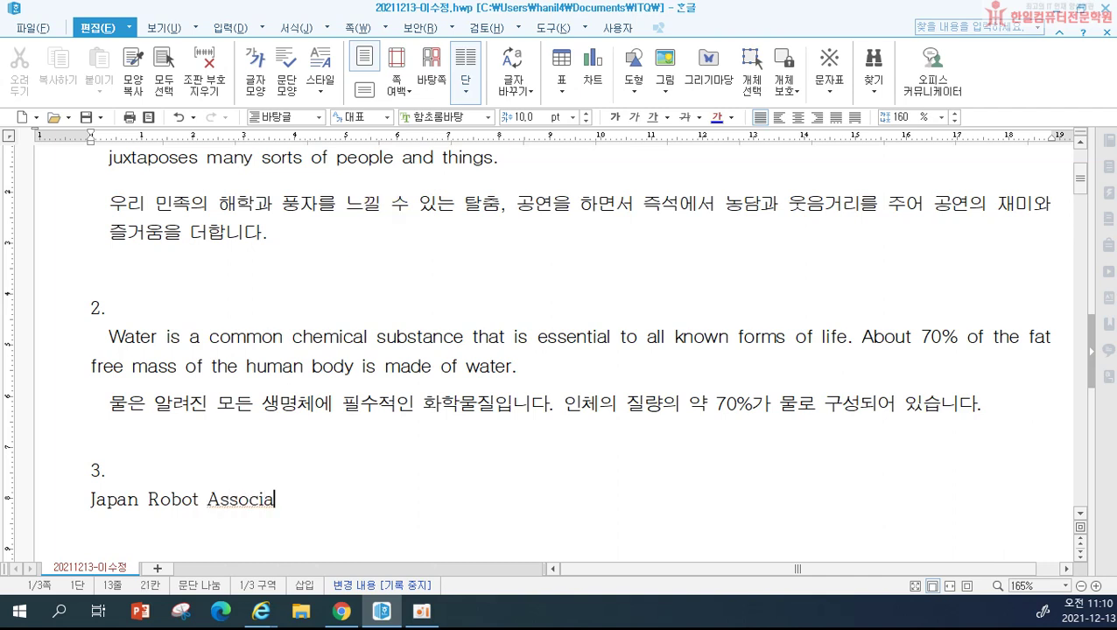
{"action": "type", "text": "tion("}
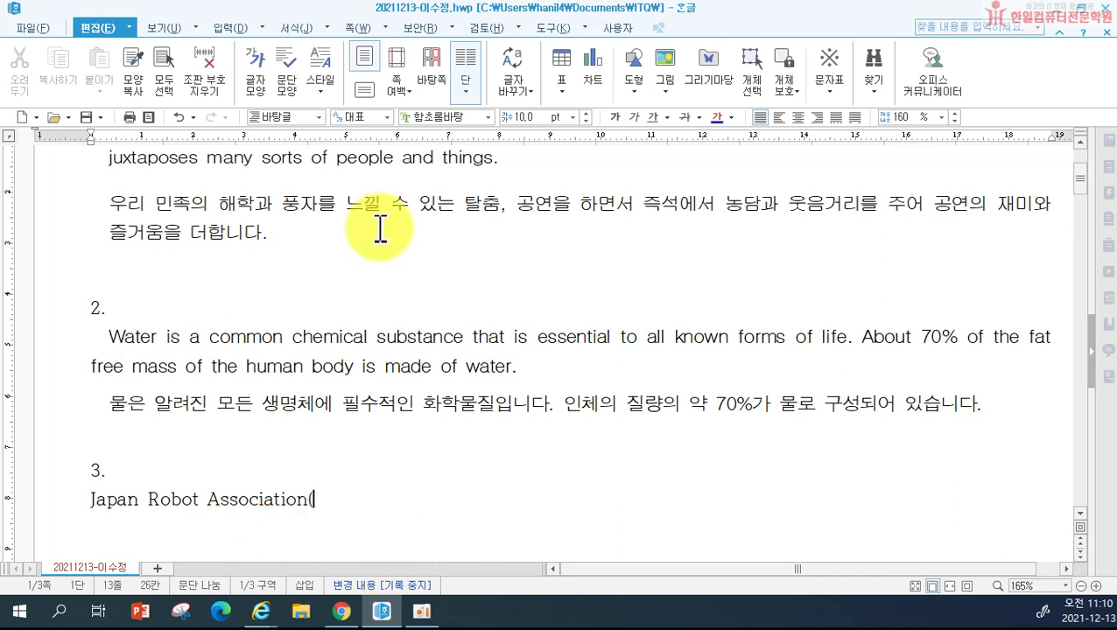
{"action": "type", "text": "JASR"}
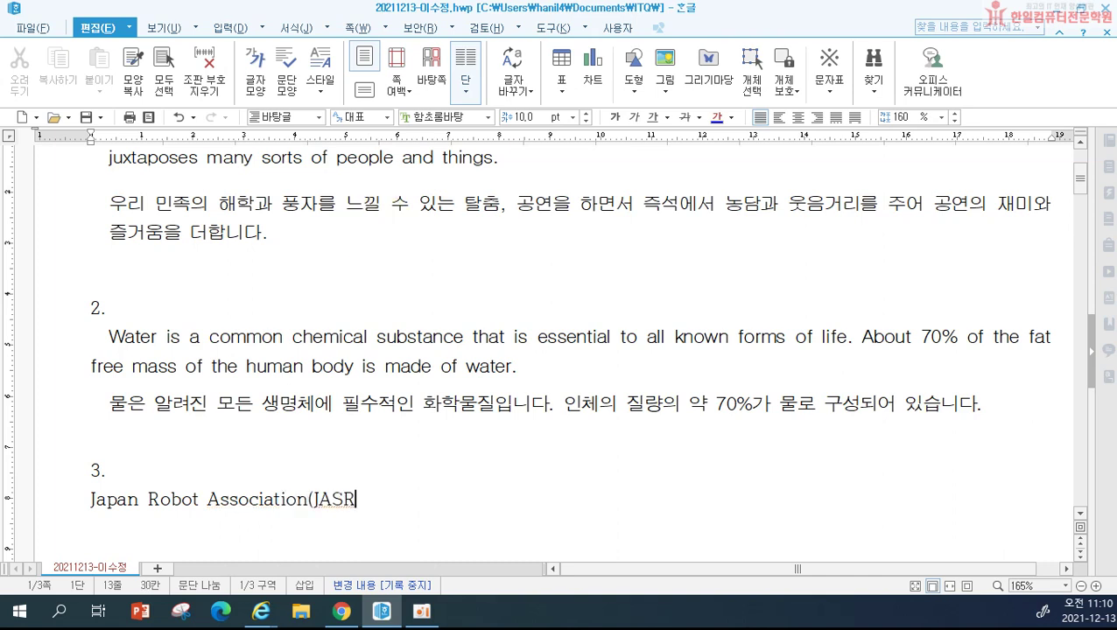
{"action": "key", "text": "BackSpace"}
{"action": "key", "text": "BackSpace"}
{"action": "type", "text": "RA"}
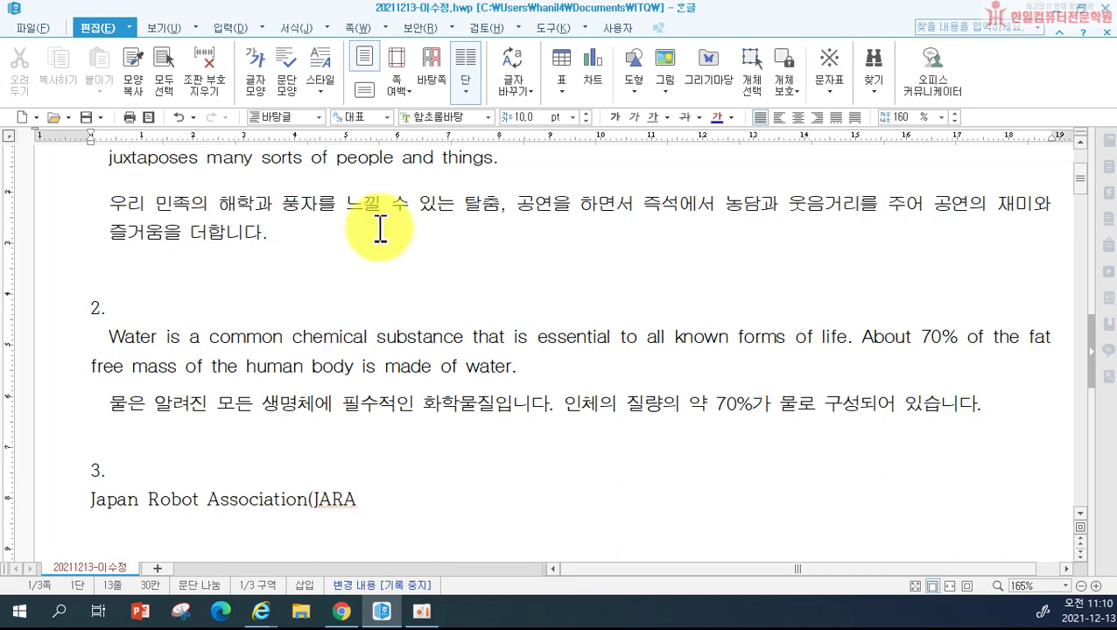
{"action": "type", "text": ")'s "}
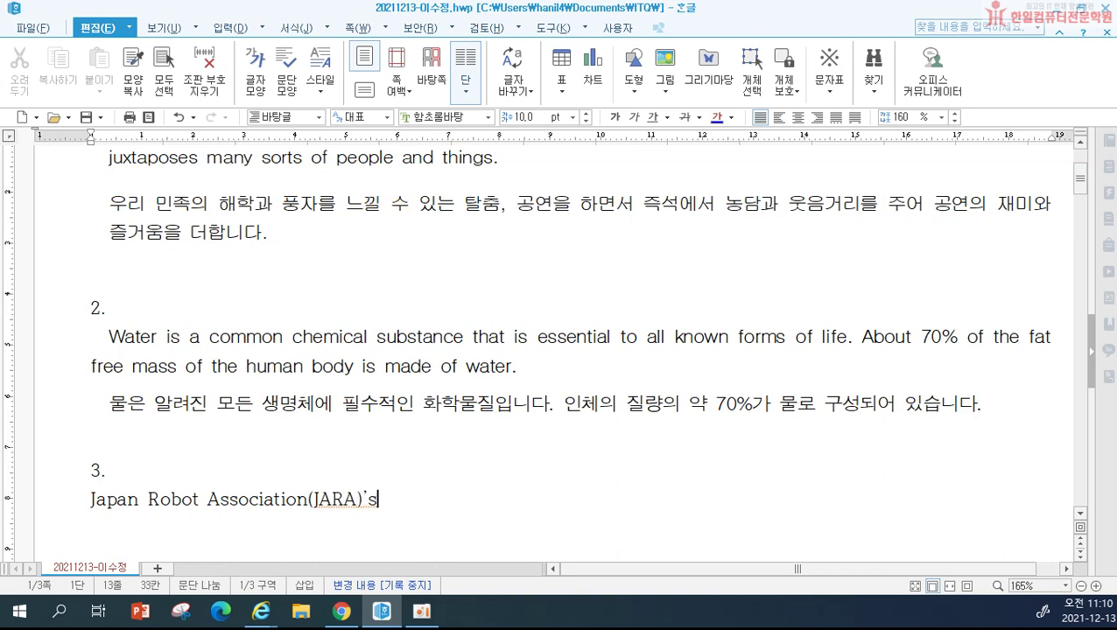
{"action": "type", "text": "have biennie"}
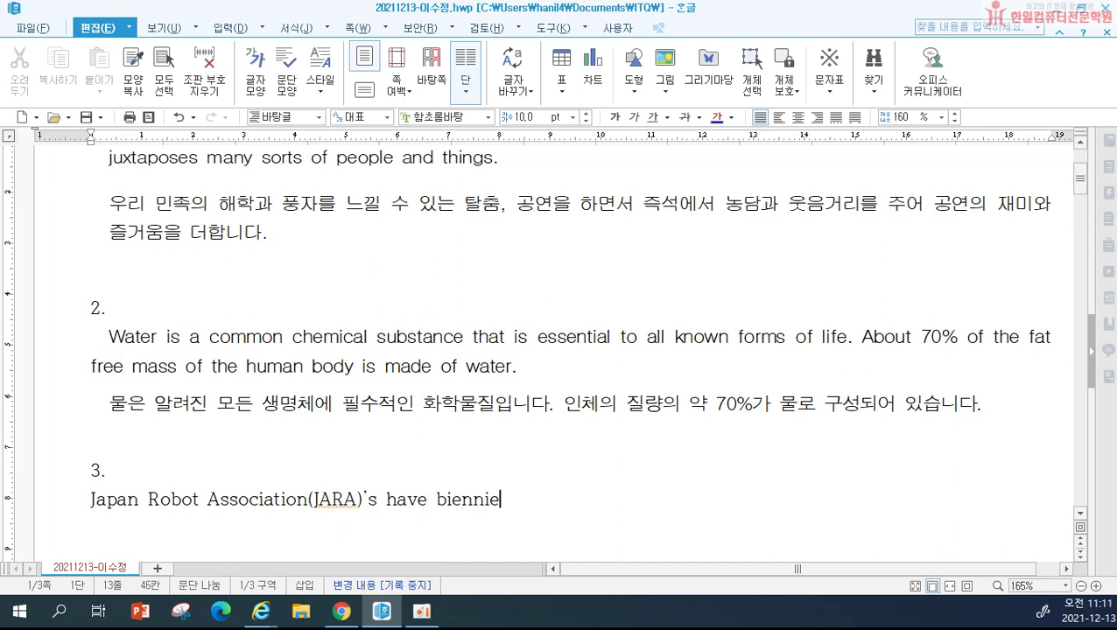
{"action": "key", "text": "BackSpace"}
{"action": "type", "text": "ally org"}
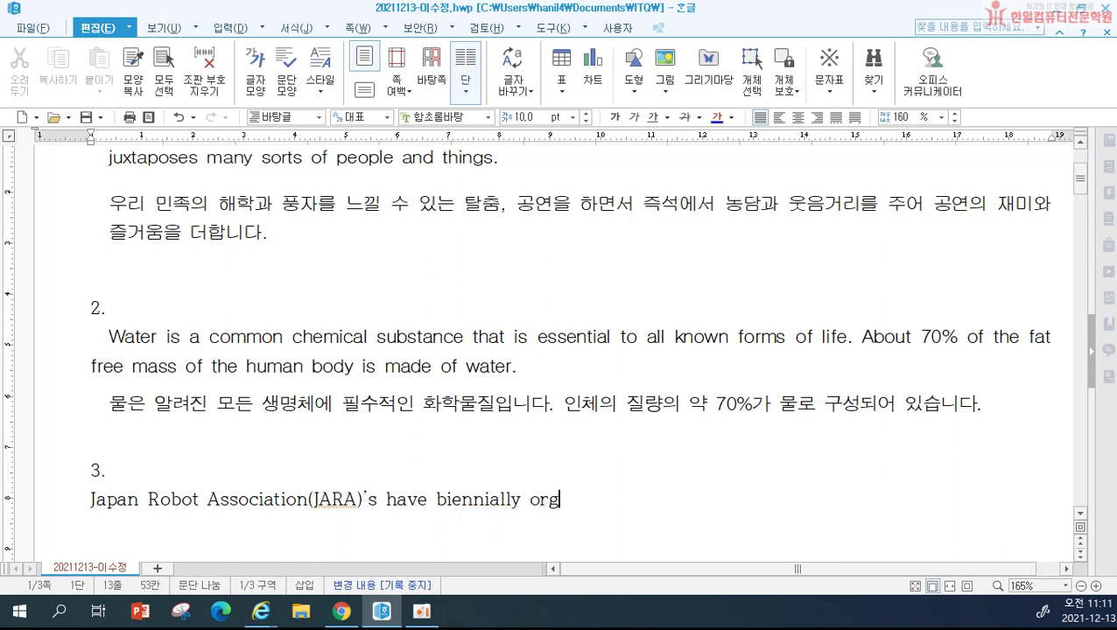
{"action": "type", "text": "anized interna"}
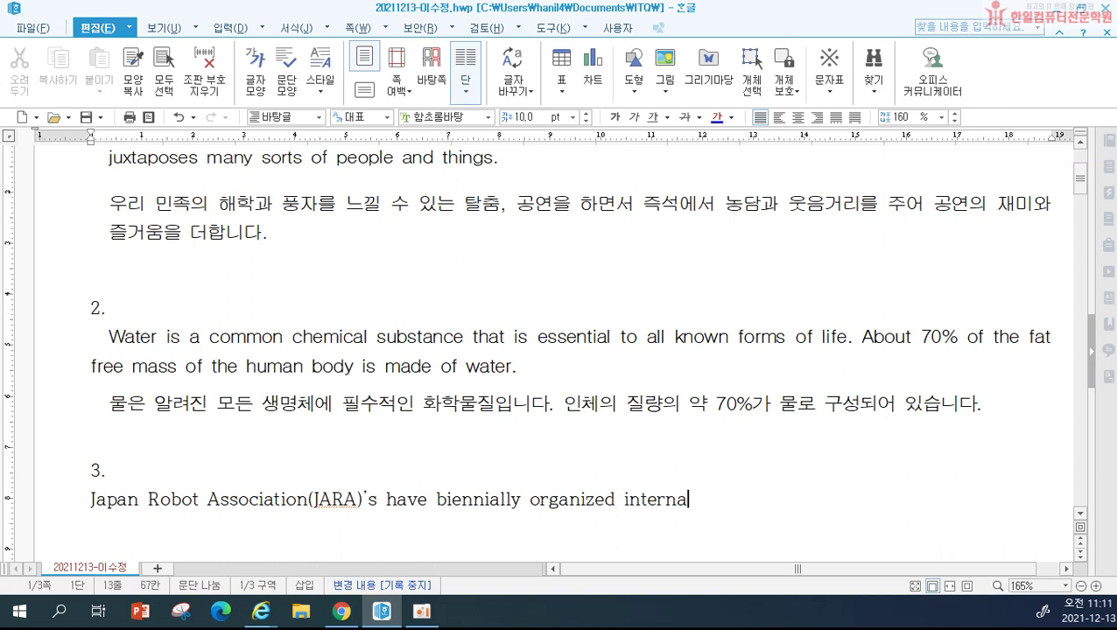
{"action": "type", "text": "tional Robot"}
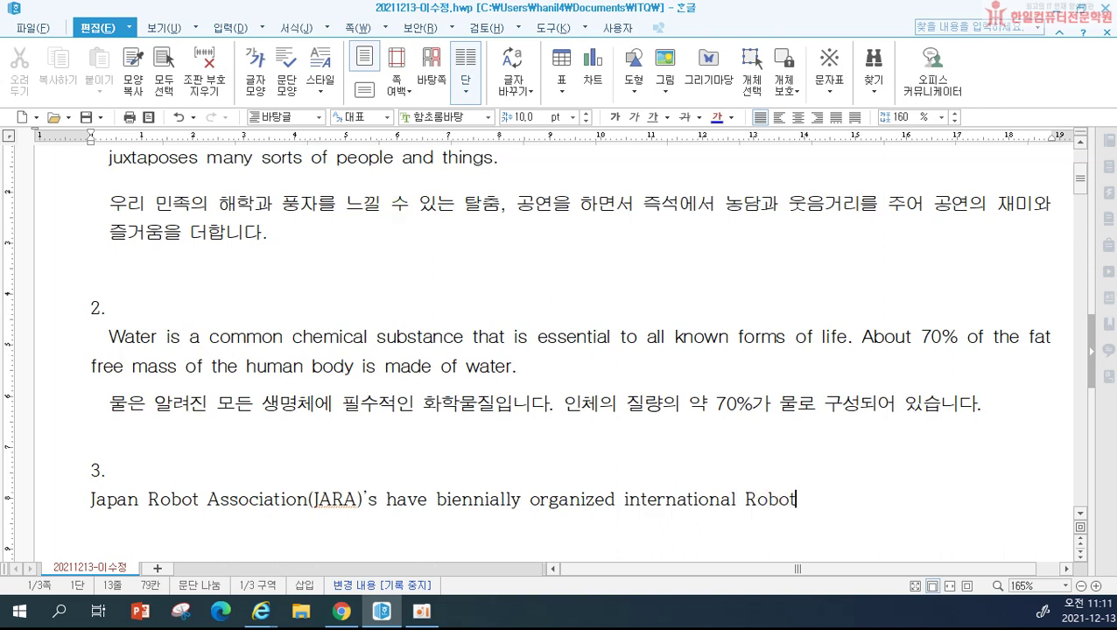
{"action": "type", "text": " Exh"}
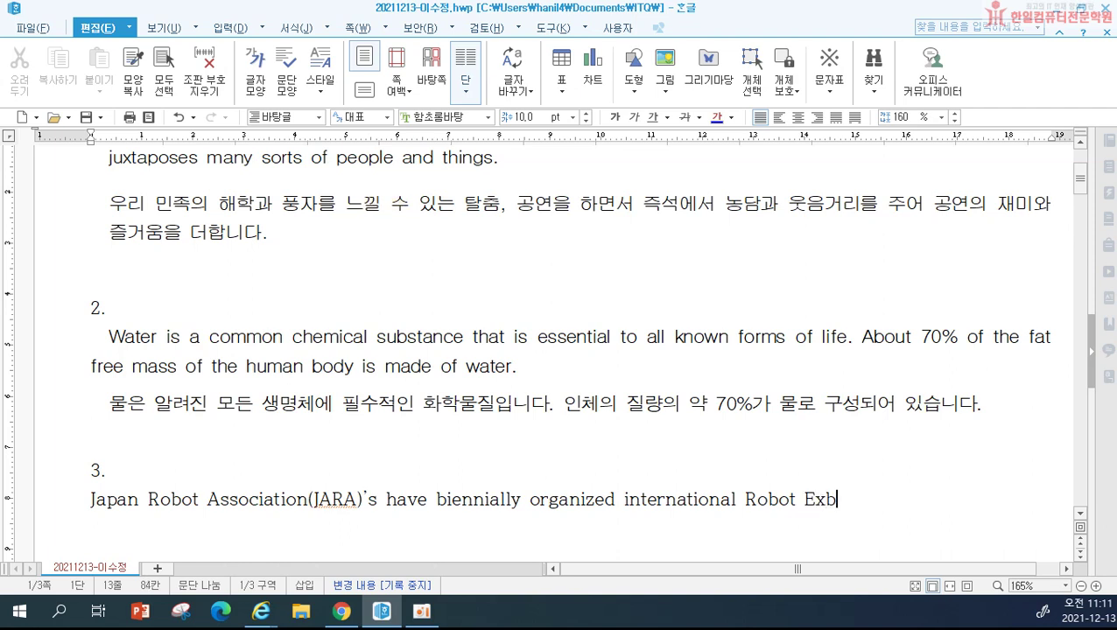
Step: Finish the English sentence from 'Exhibition (IREX) since 1974' to 'world's robot industry.'
{"action": "key", "text": "BackSpace"}
{"action": "type", "text": "hib"}
{"action": "type", "text": "ition "}
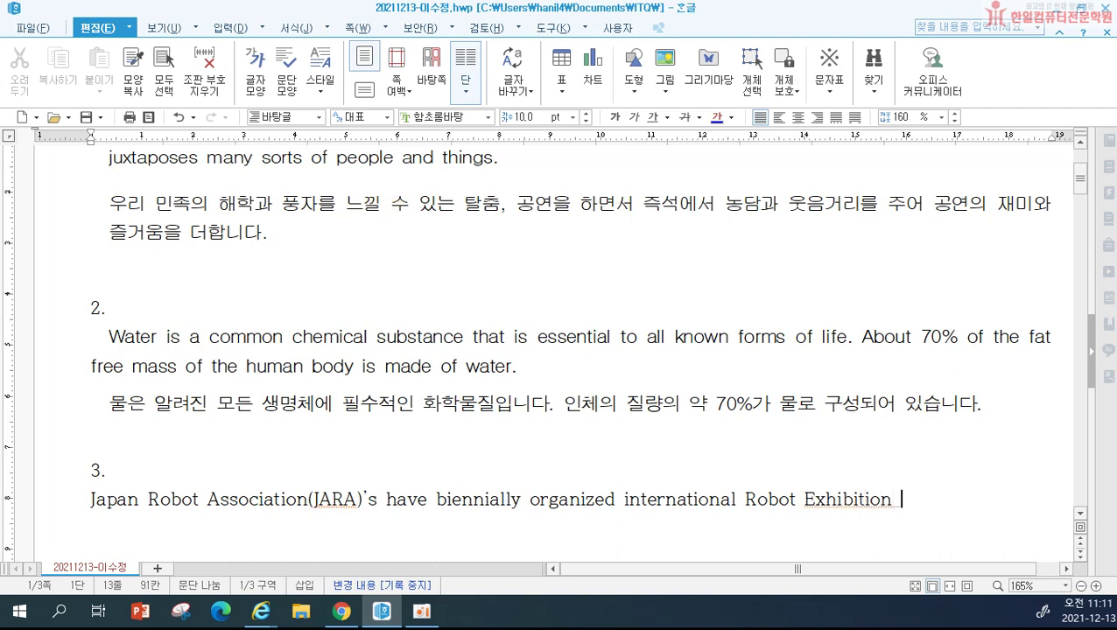
{"action": "type", "text": "(IREX) "}
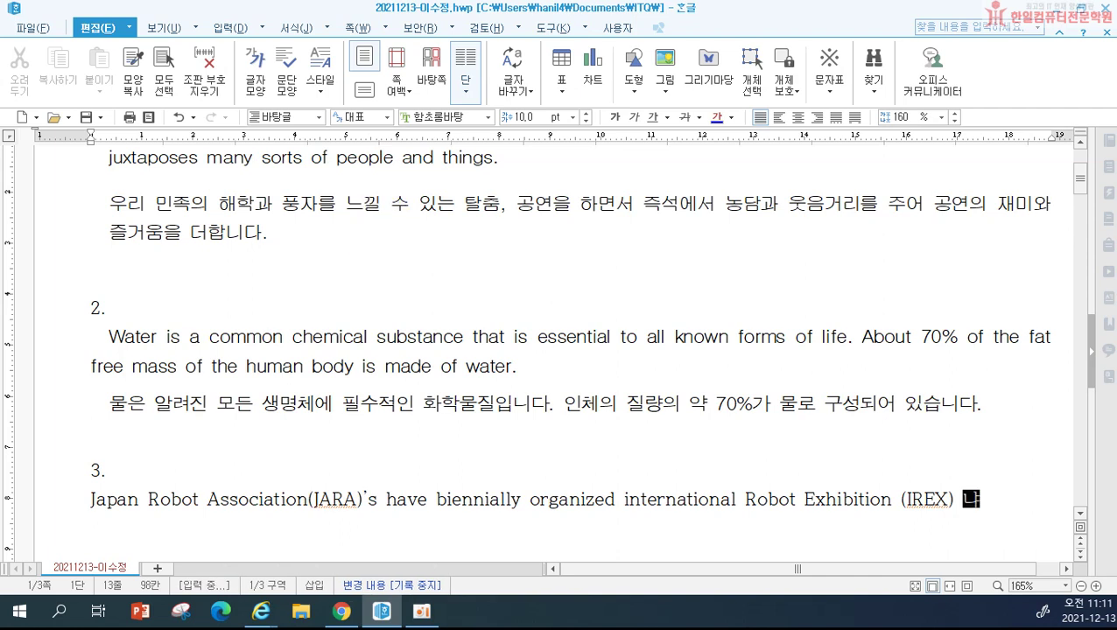
{"action": "type", "text": "since"}
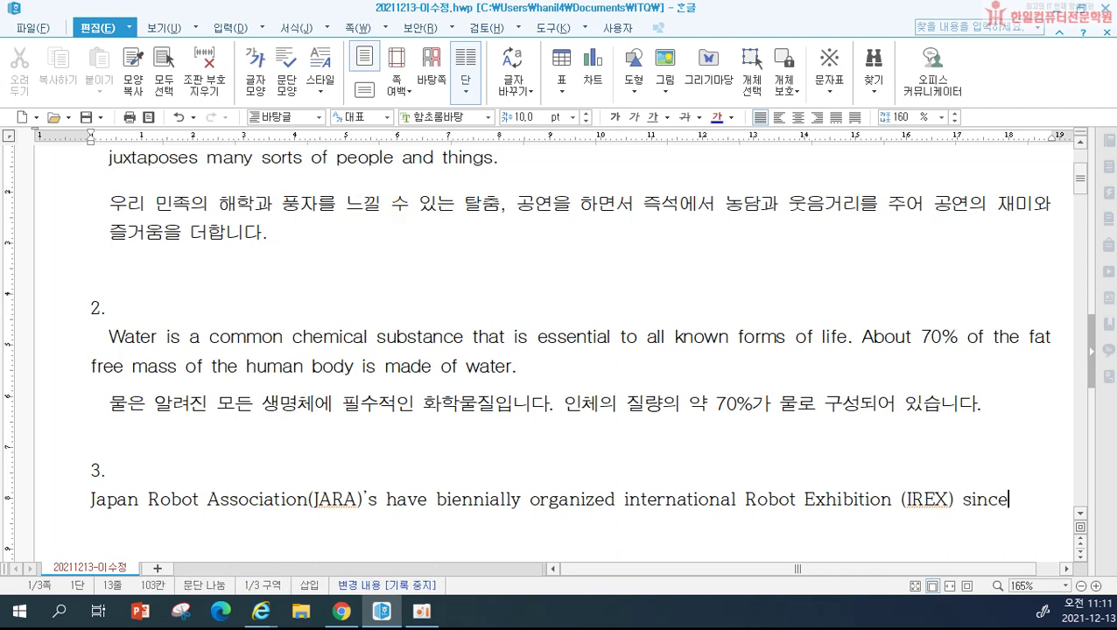
{"action": "type", "text": " 1974"}
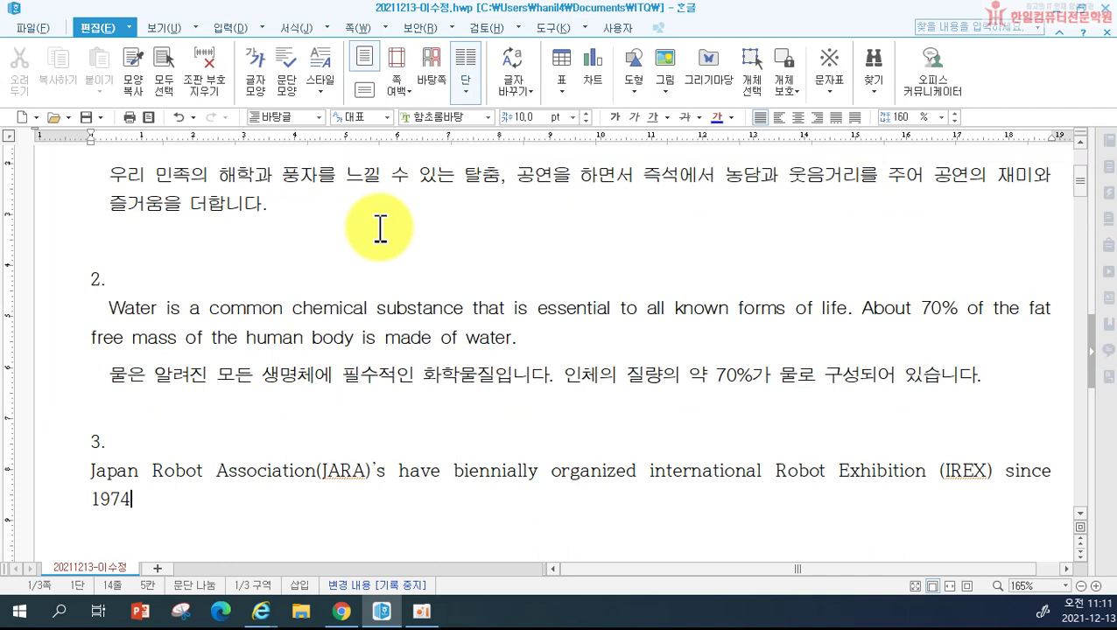
{"action": "type", "text": " for the "}
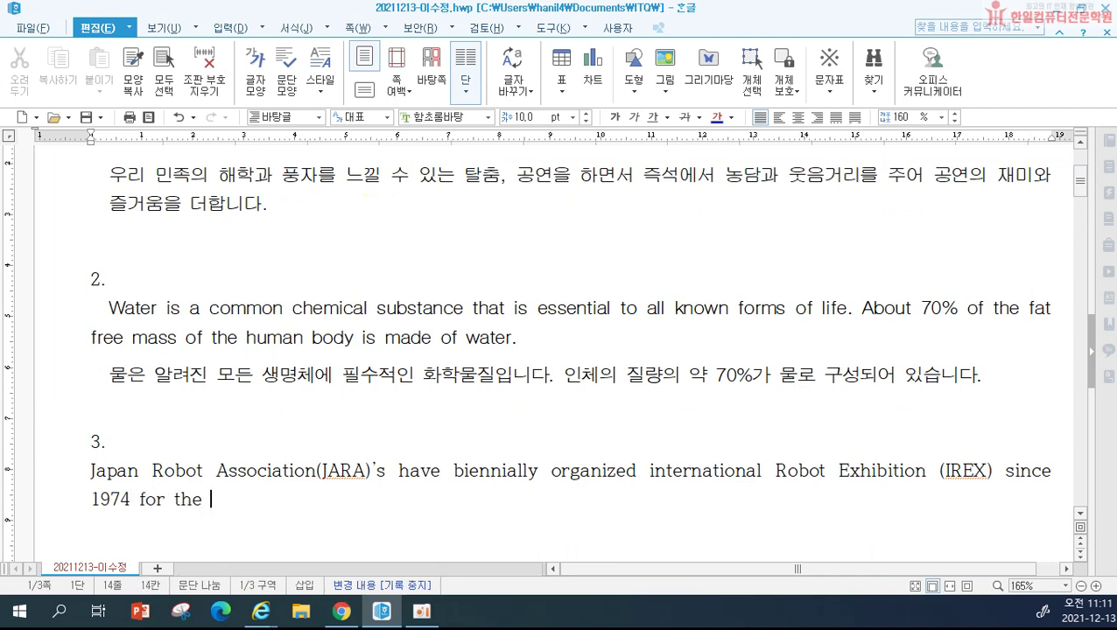
{"action": "type", "text": "purpose of "}
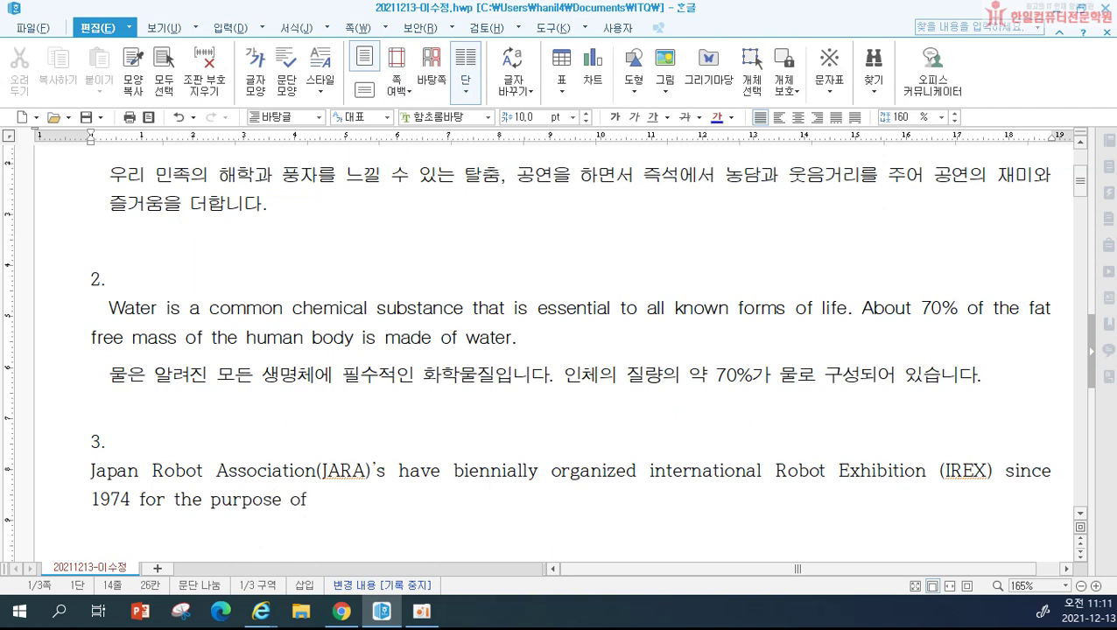
{"action": "type", "text": "contibu"}
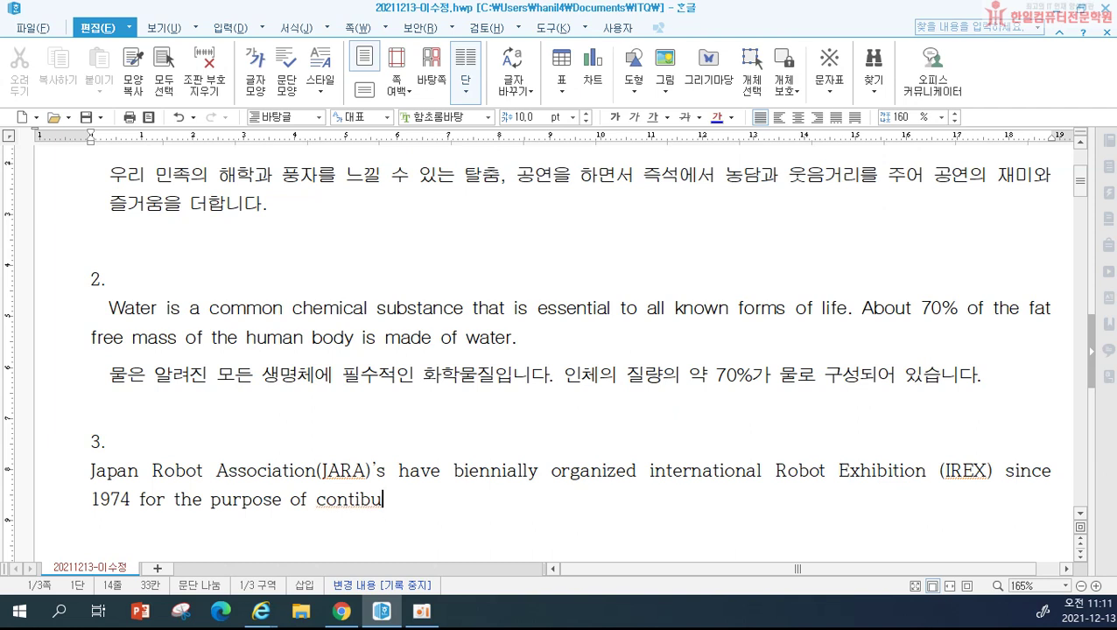
{"action": "type", "text": "tiuon"}
{"action": "key", "text": "BackSpace"}
{"action": "key", "text": "BackSpace"}
{"action": "key", "text": "BackSpace"}
{"action": "type", "text": "on further"}
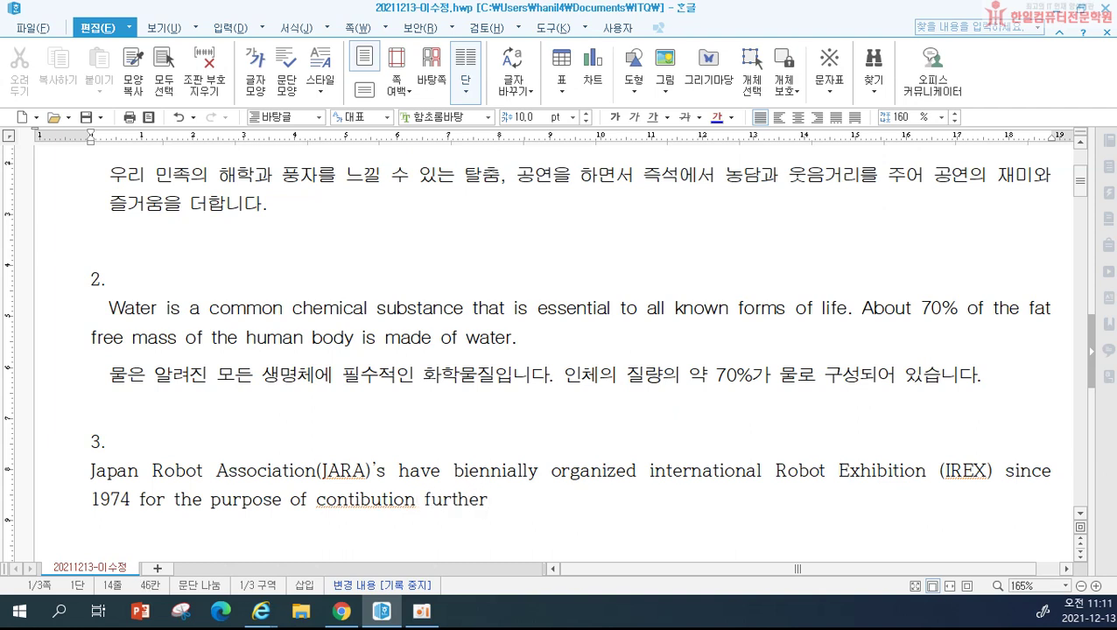
{"action": "type", "text": " progra"}
{"action": "key", "text": "BackSpace"}
{"action": "type", "text": "ess"}
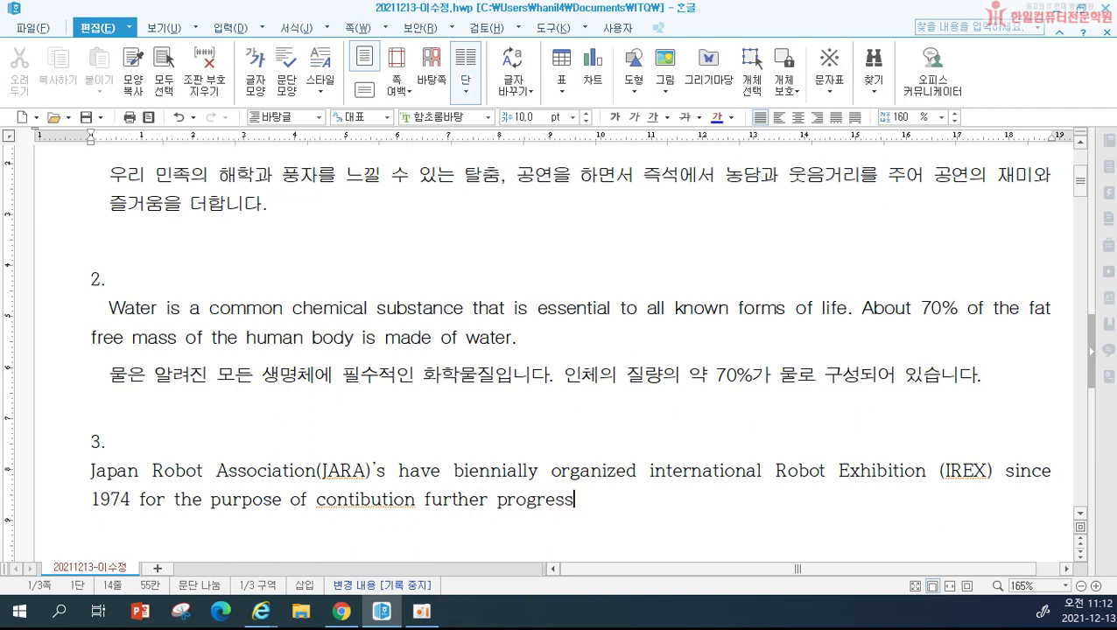
{"action": "type", "text": " of world's ro"}
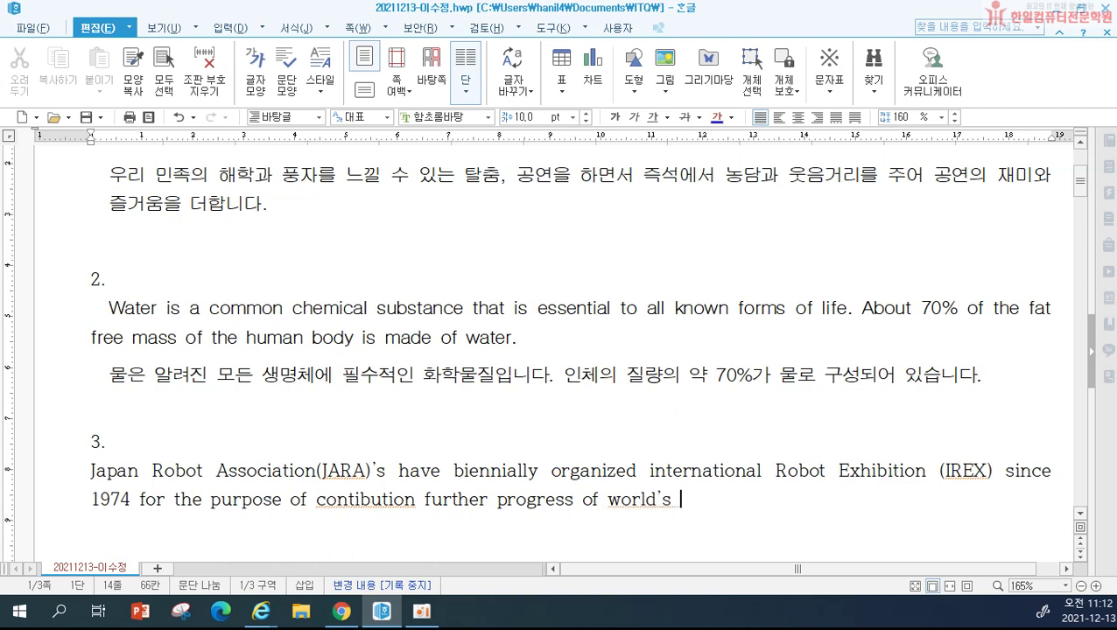
{"action": "type", "text": "bot"}
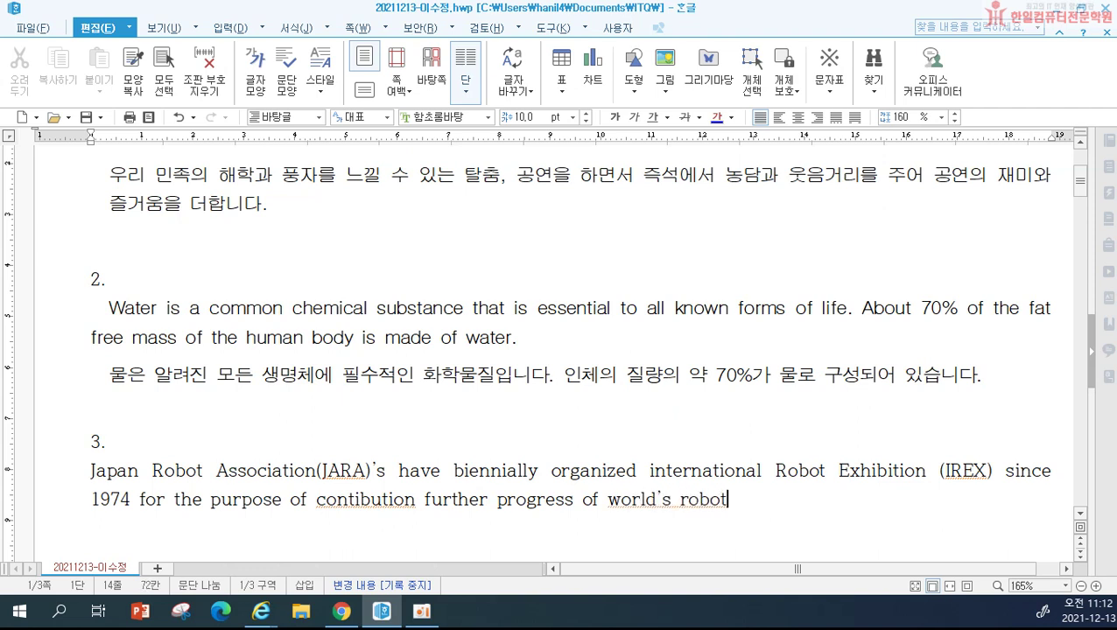
{"action": "type", "text": " industr"}
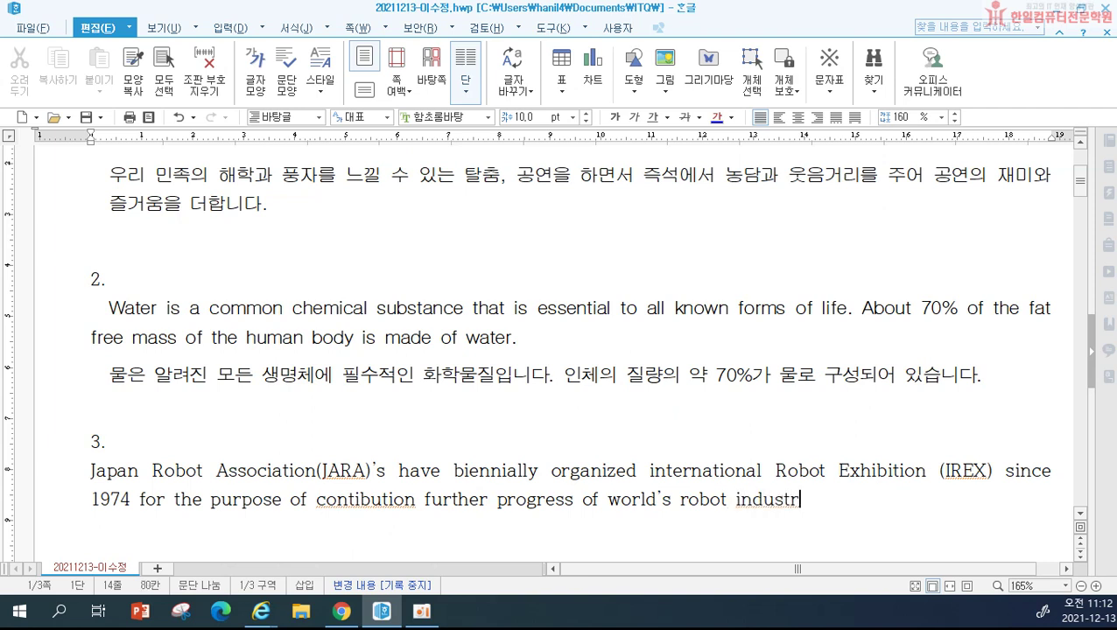
{"action": "type", "text": "y/"}
{"action": "key", "text": "Return"}
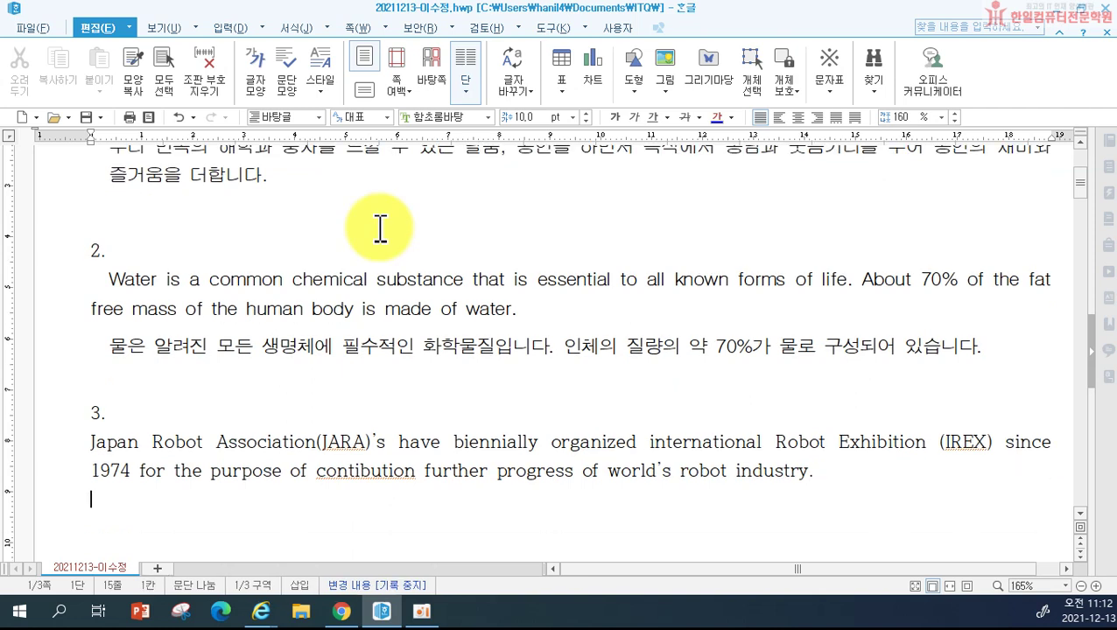
Step: Type the Korean translation, '일본 로봇 협회는 1974년부터 … 2년마다 개최했습니다.', and start a new paragraph
{"action": "type", "text": "일보ㄴ 로봇 협회는"}
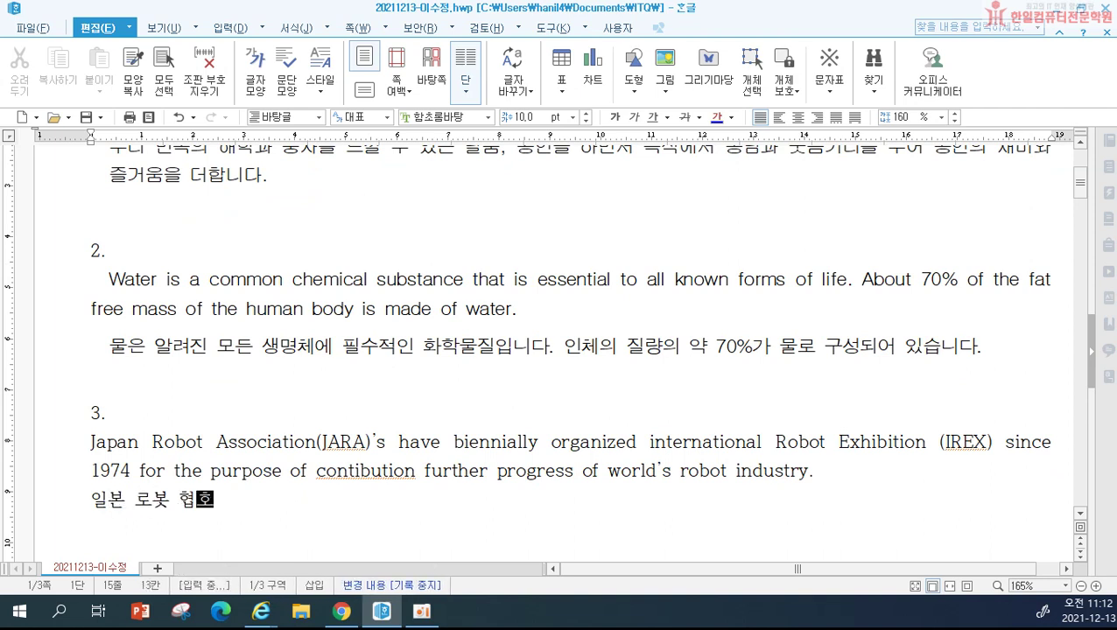
{"action": "type", "text": " 19"}
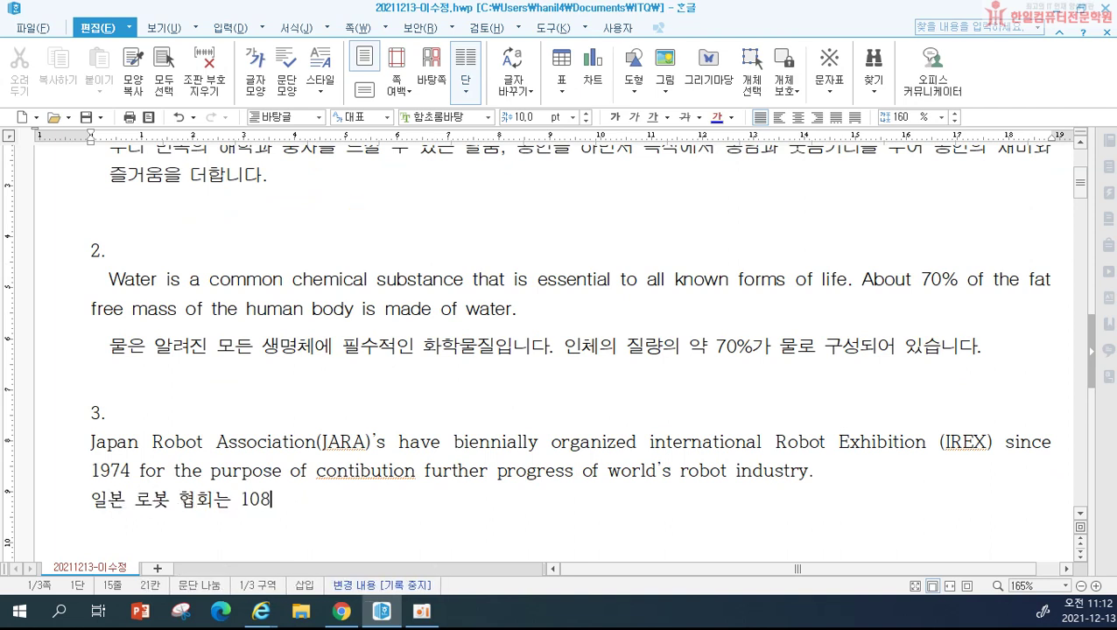
{"action": "type", "text": "4"}
{"action": "key", "text": "BackSpace"}
{"action": "type", "text": "74년부터 ㅅ"}
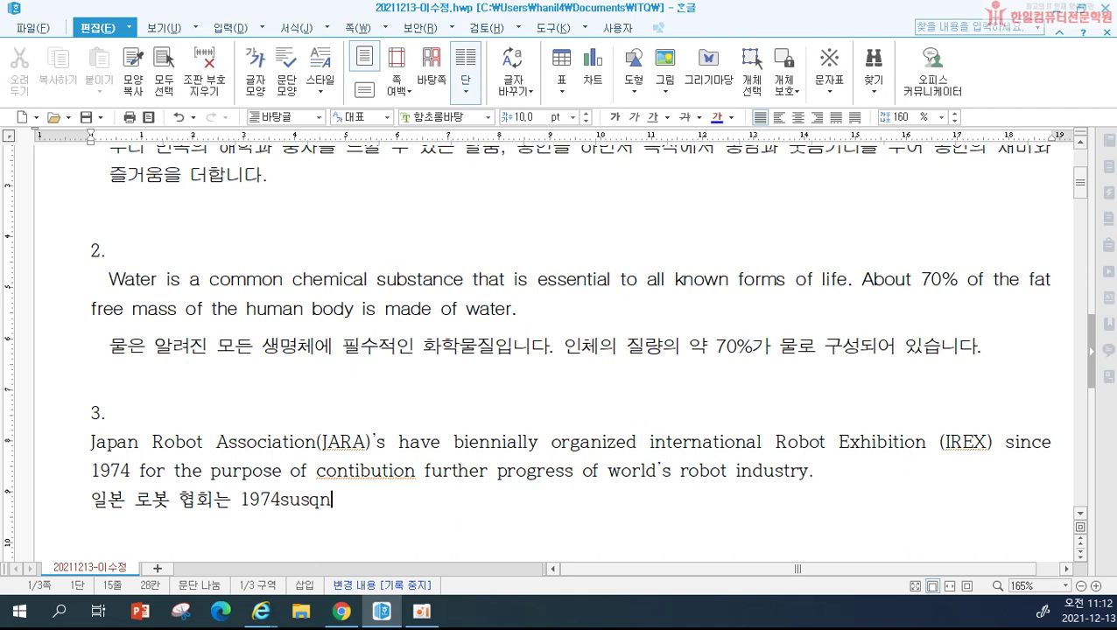
{"action": "type", "text": "세계 로봇 "}
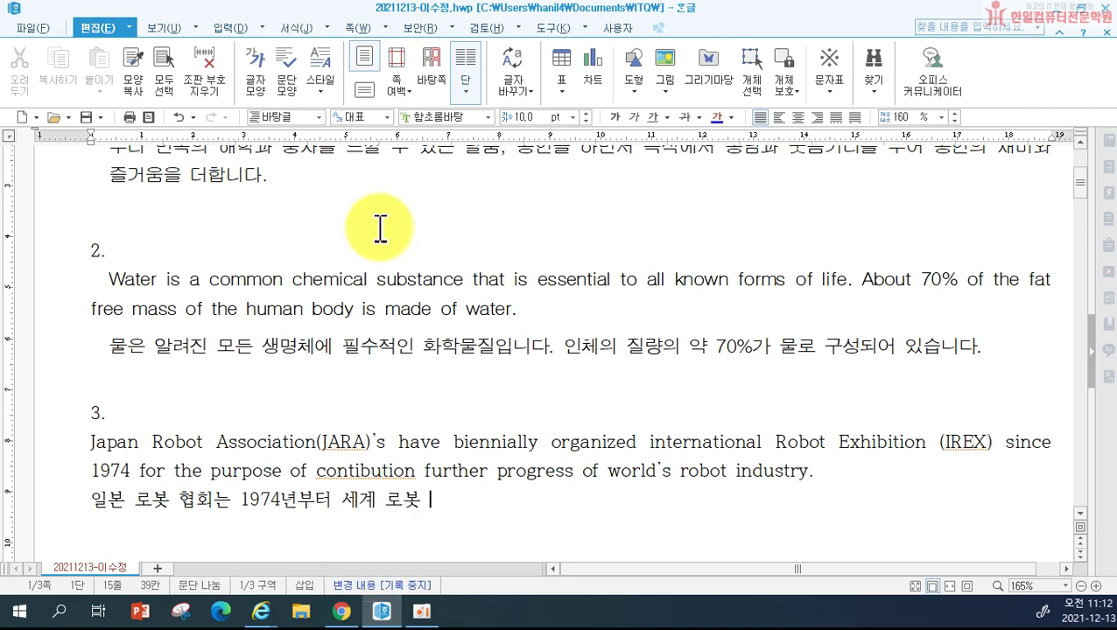
{"action": "type", "text": "산업의 발전을 "}
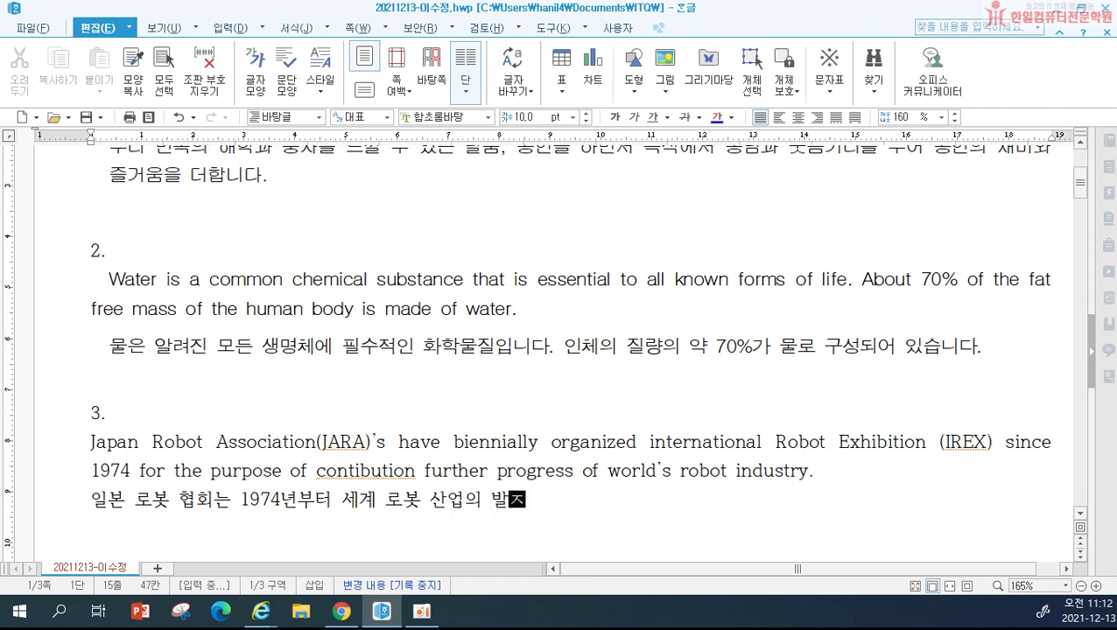
{"action": "type", "text": "위해 국제 로"}
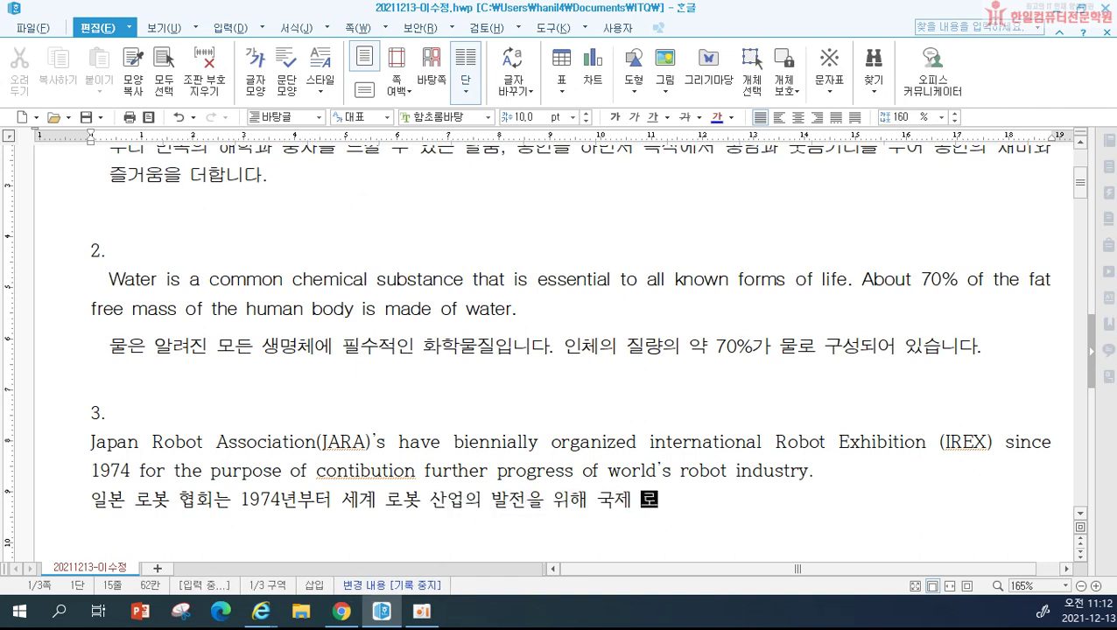
{"action": "type", "text": "봇 전시회를 2년마"}
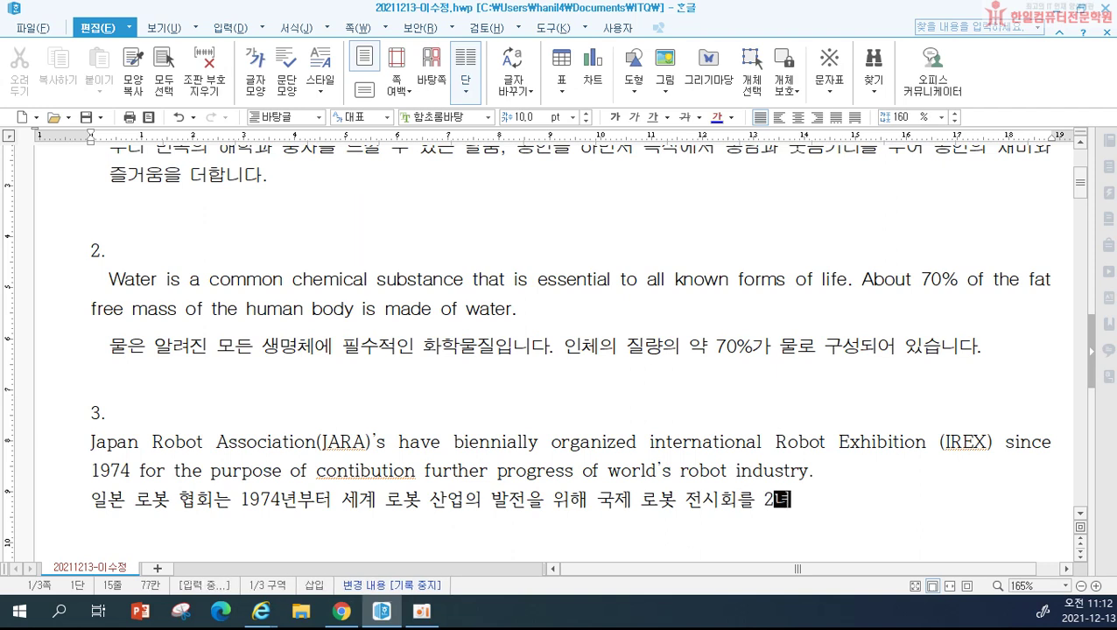
{"action": "type", "text": "다 개최했습"}
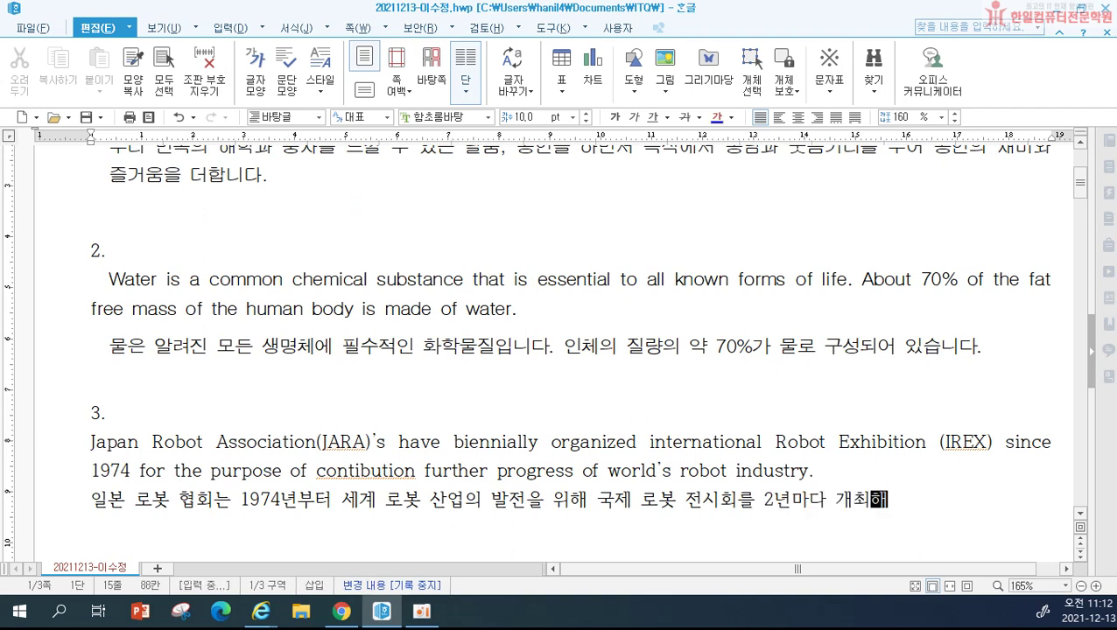
{"action": "type", "text": "니다."}
{"action": "key", "text": "Return"}
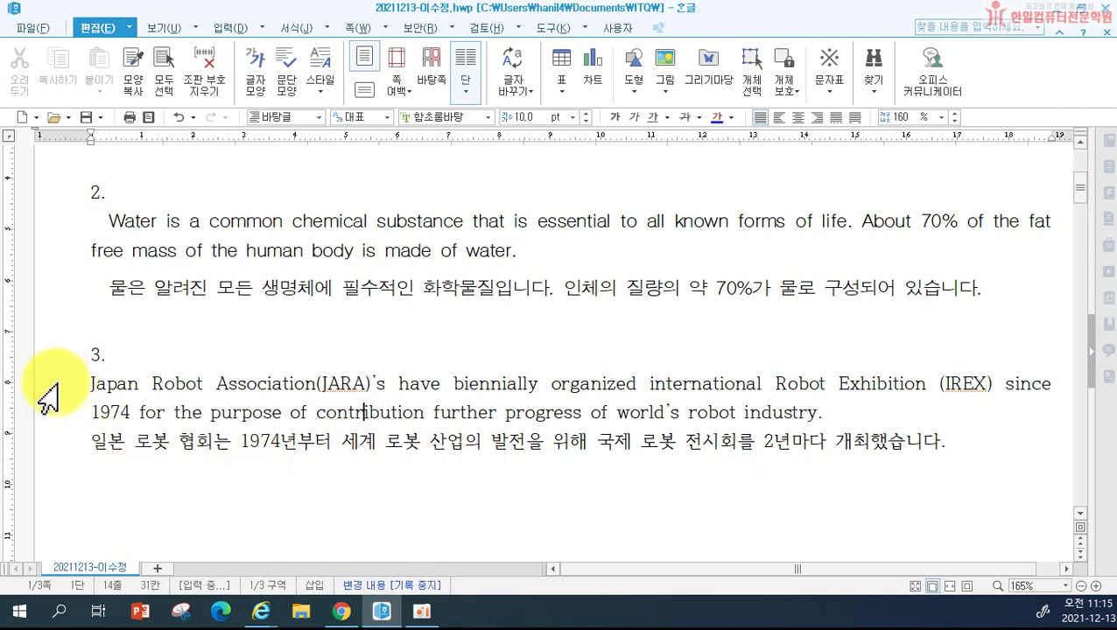
Step: Select item 3's paragraphs and define a new style 'robot' with 10 pt left margin and 10 pt spacing below
{"action": "left_click_drag", "start_coordinate": [39, 386], "coordinate": [57, 464]}
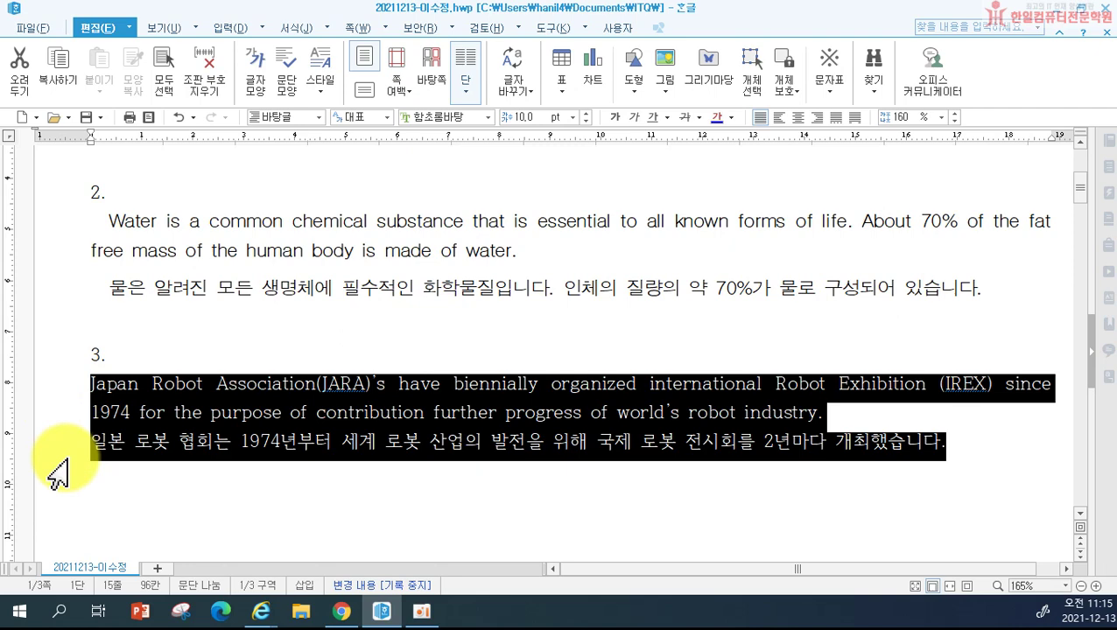
{"action": "key", "text": "F6"}
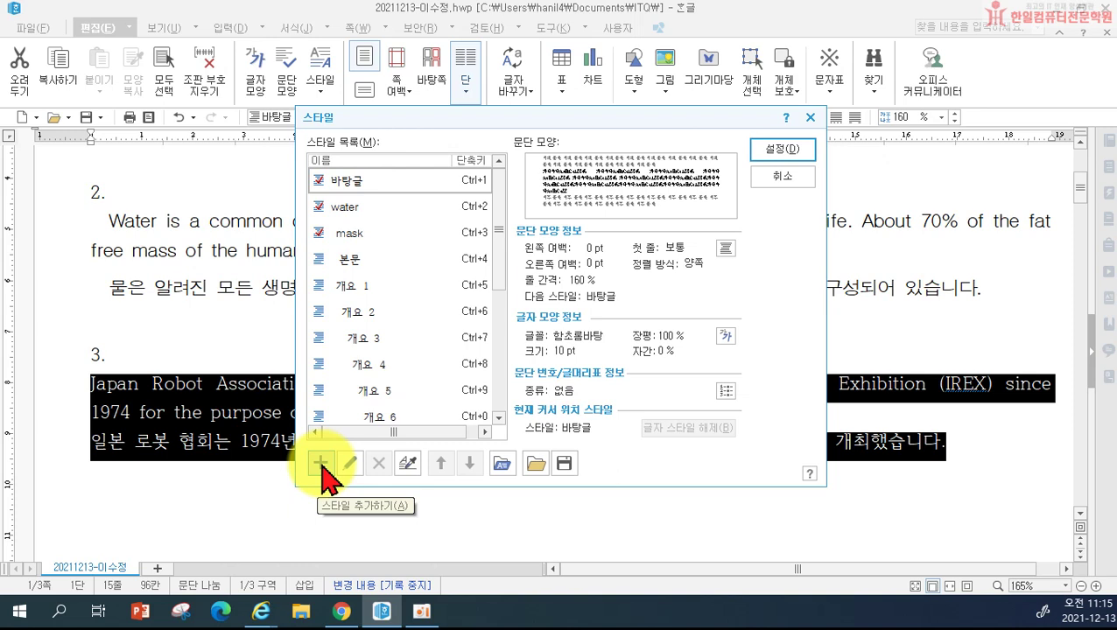
{"action": "left_click", "coordinate": [321, 464]}
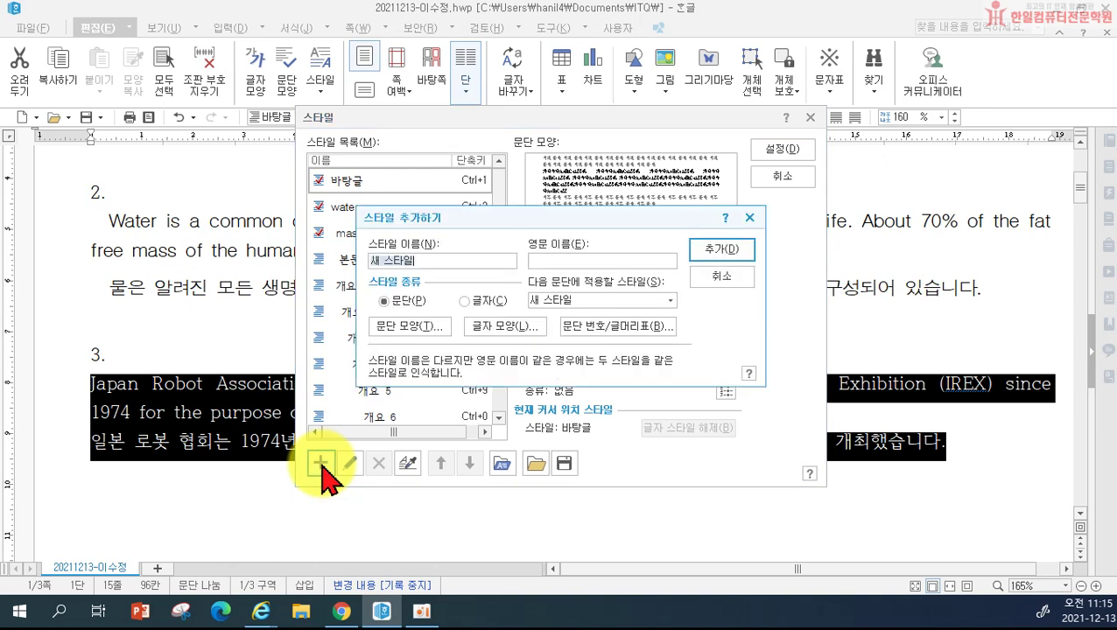
{"action": "type", "text": "robot"}
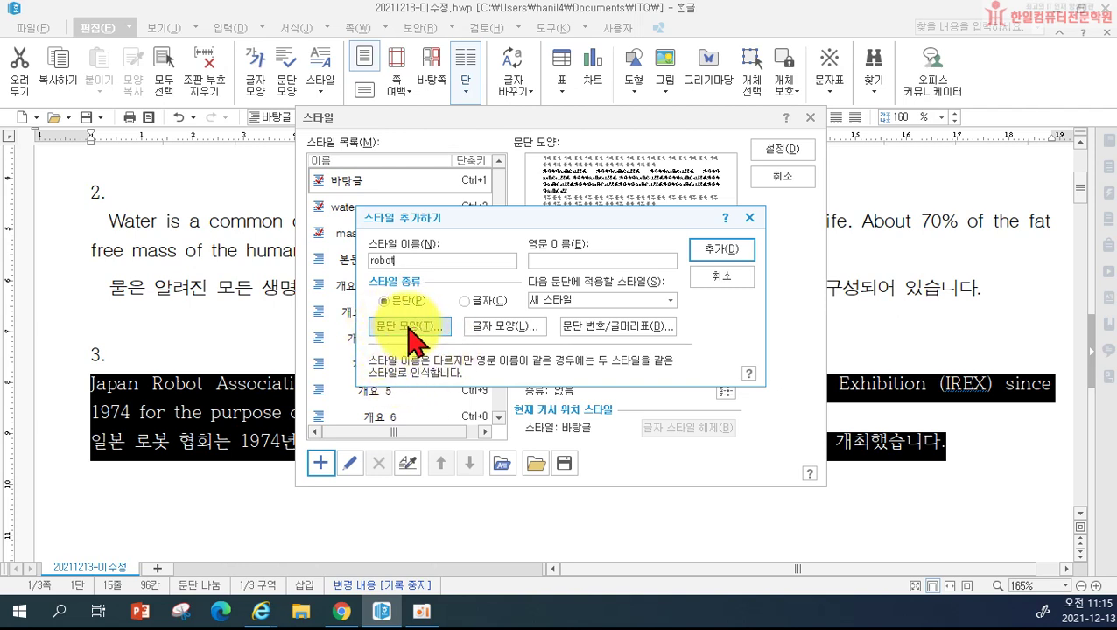
{"action": "left_click", "coordinate": [407, 329]}
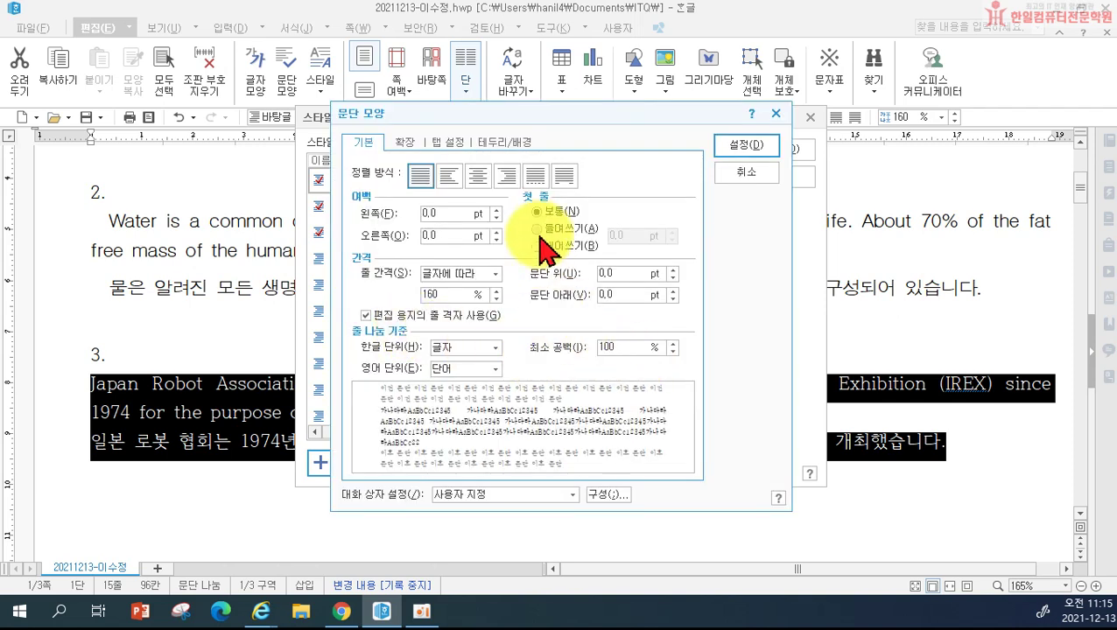
{"action": "left_click", "coordinate": [429, 213]}
{"action": "type", "text": "10"}
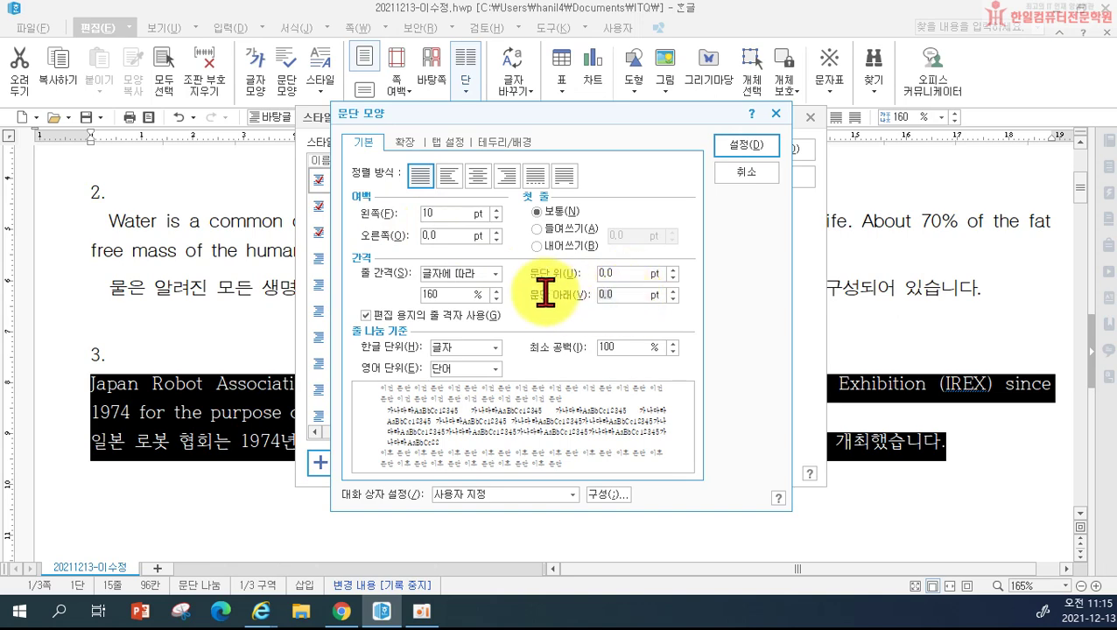
{"action": "left_click", "coordinate": [604, 295]}
{"action": "type", "text": "10"}
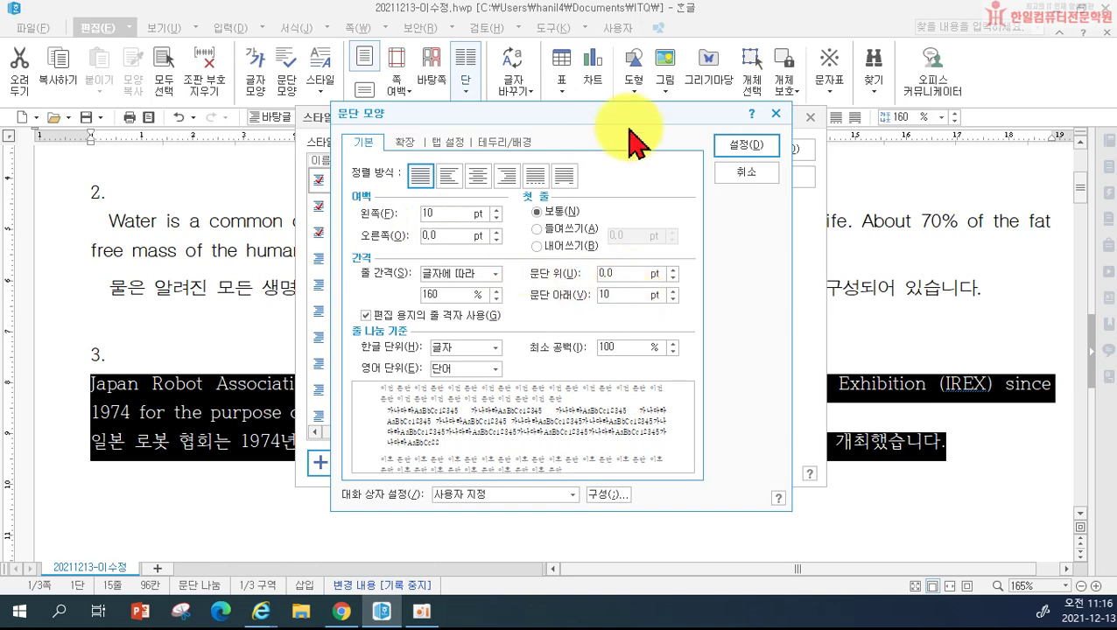
{"action": "left_click", "coordinate": [747, 151]}
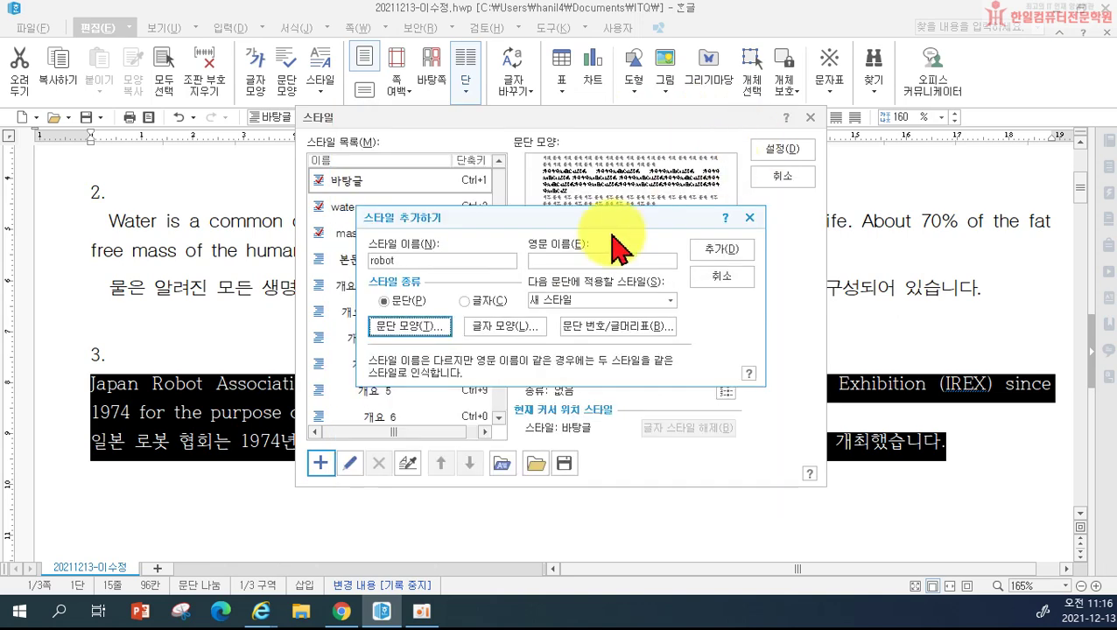
Step: Set the robot style's character width to 110% and letter spacing to -5%
{"action": "left_click", "coordinate": [528, 329]}
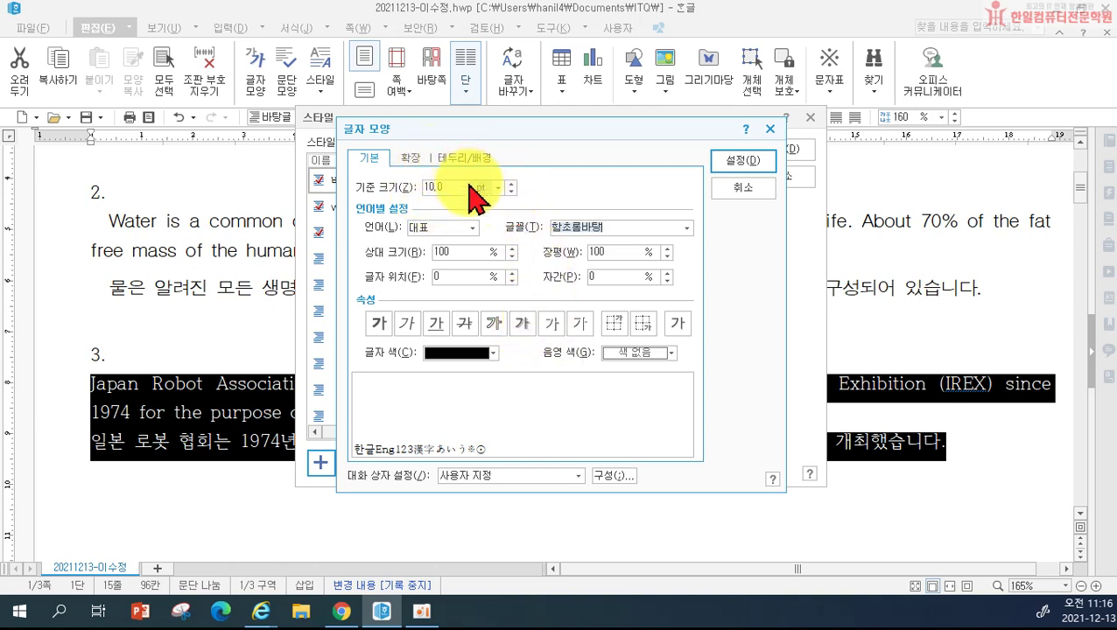
{"action": "left_click", "coordinate": [589, 254]}
{"action": "type", "text": "110"}
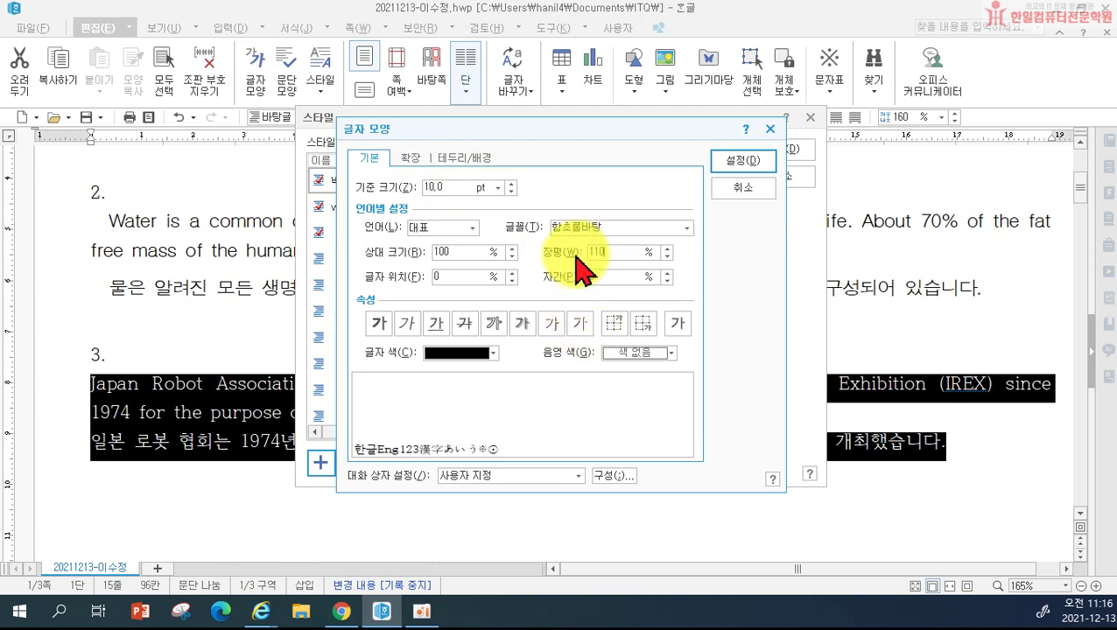
{"action": "left_click", "coordinate": [571, 276]}
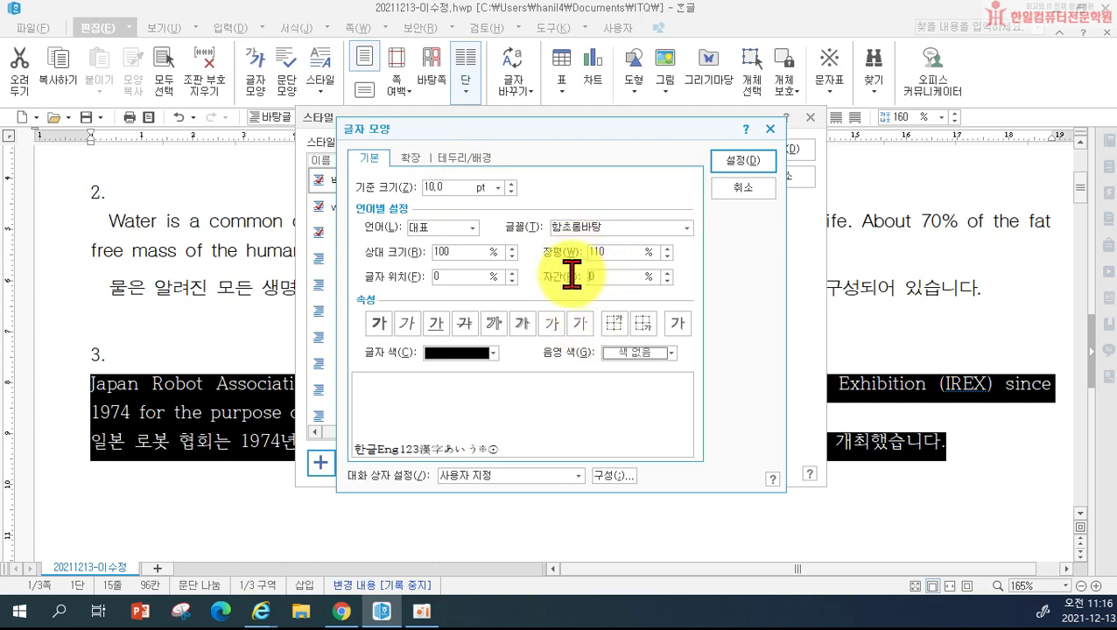
{"action": "type", "text": "-5"}
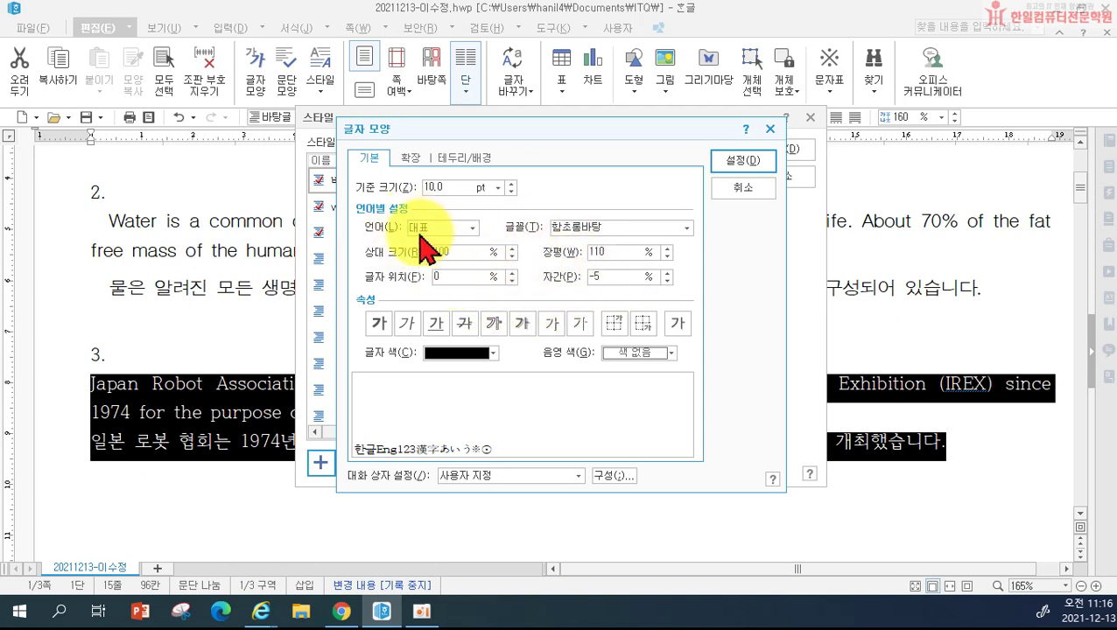
{"action": "left_click", "coordinate": [613, 276]}
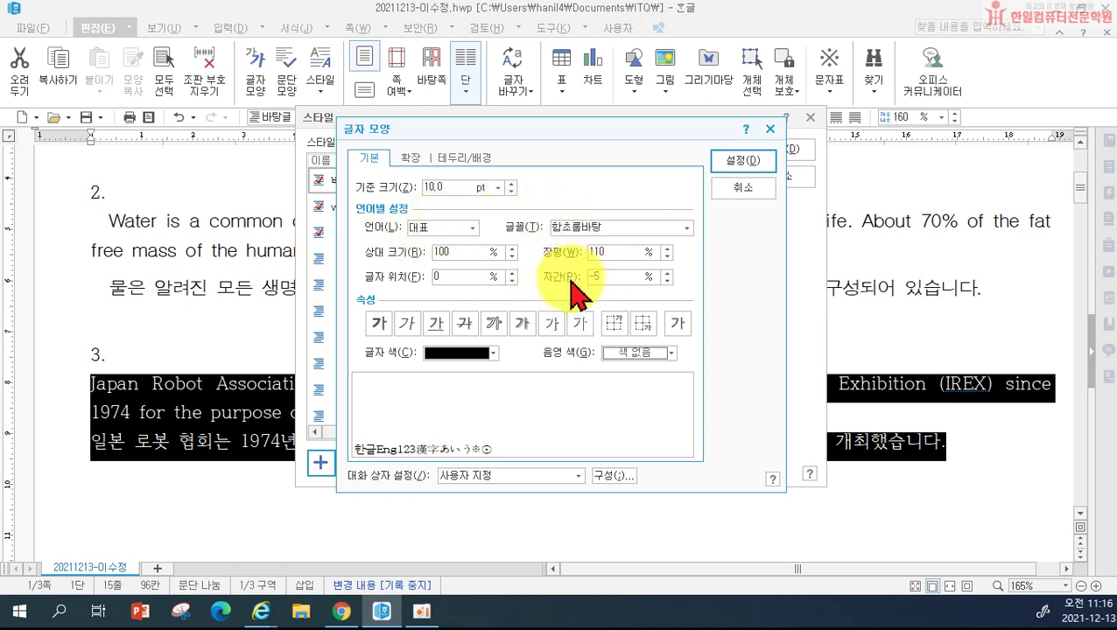
Step: Set its Korean font to 궁서 and English font to 돋움, then add the robot style
{"action": "left_click", "coordinate": [441, 230]}
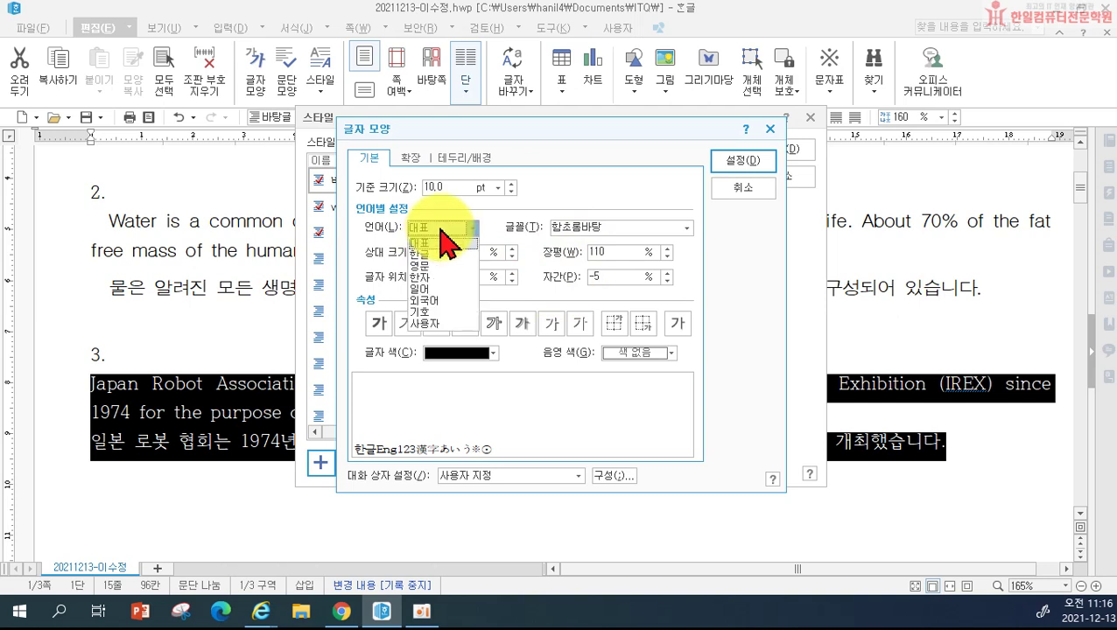
{"action": "left_click", "coordinate": [424, 254]}
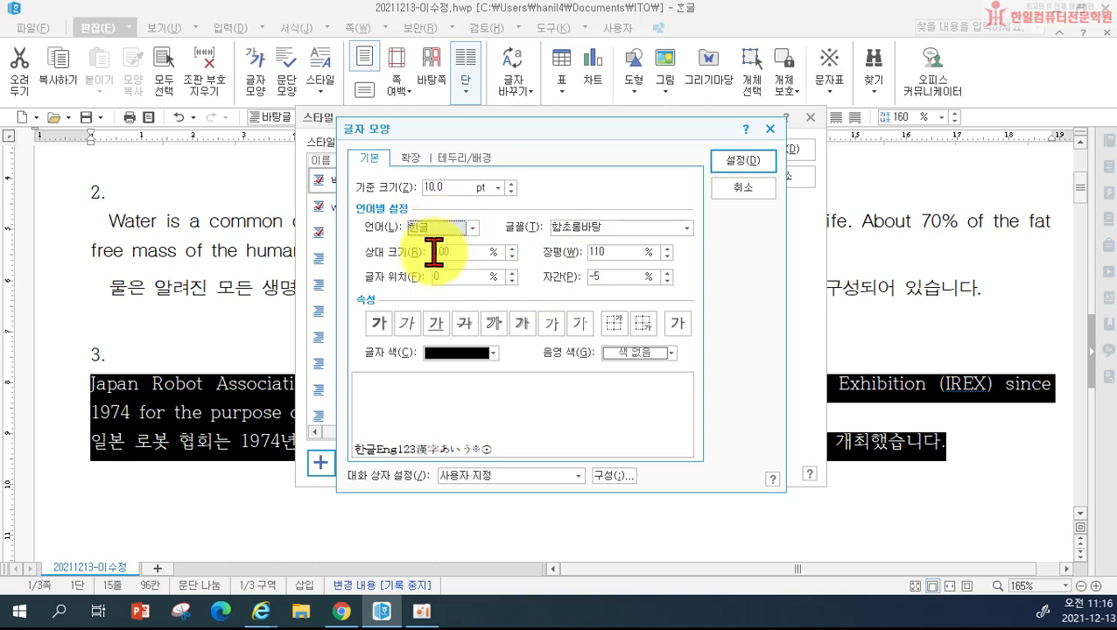
{"action": "left_click", "coordinate": [602, 227]}
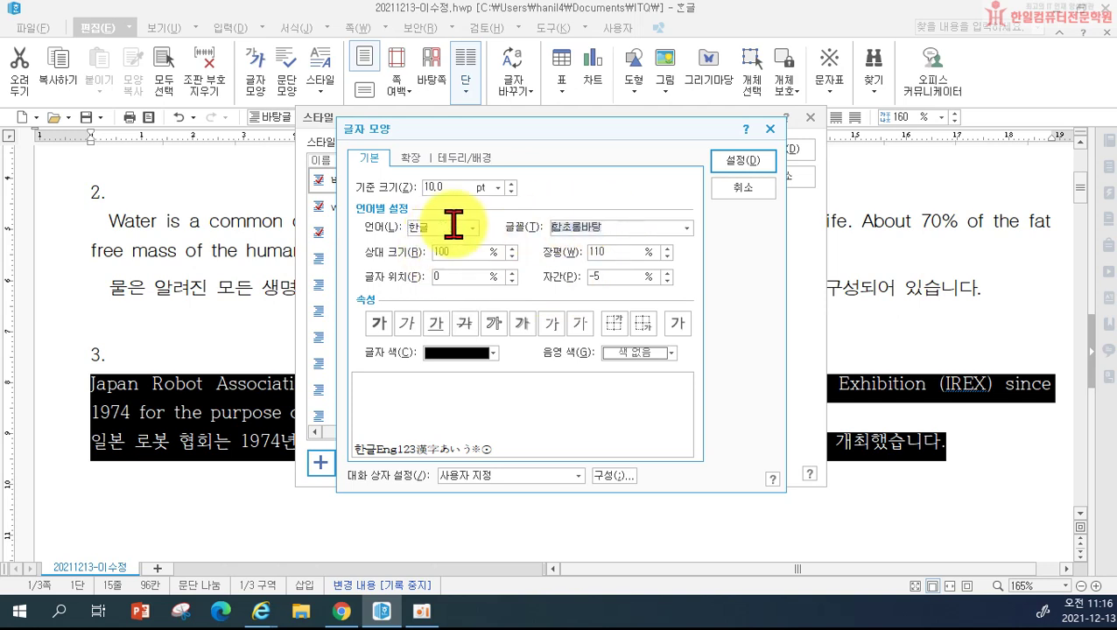
{"action": "type", "text": "궁서"}
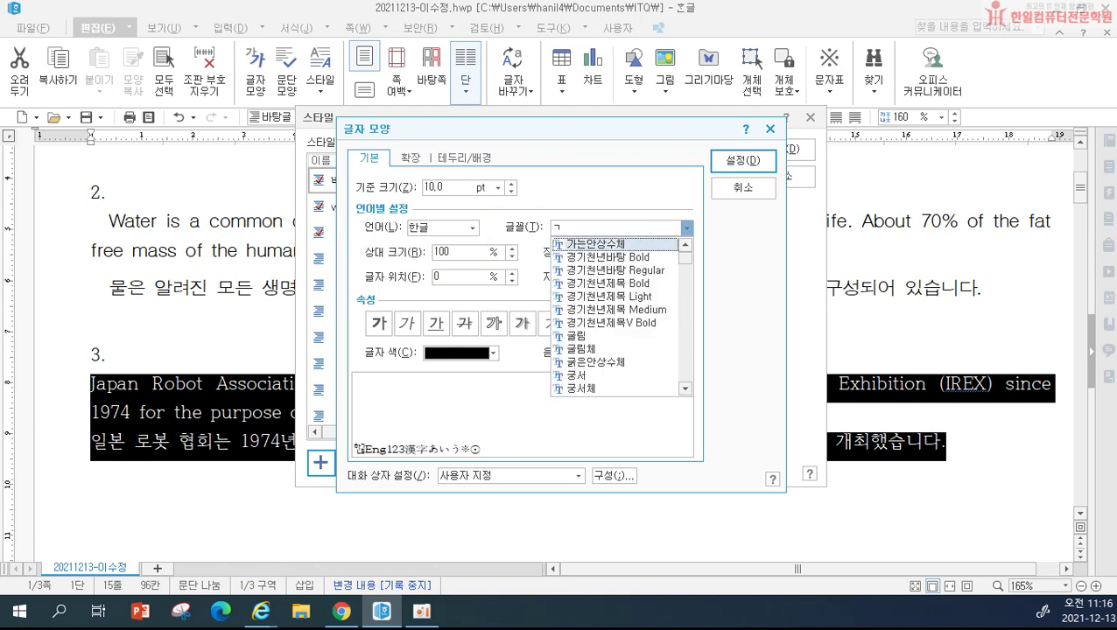
{"action": "key", "text": "Return"}
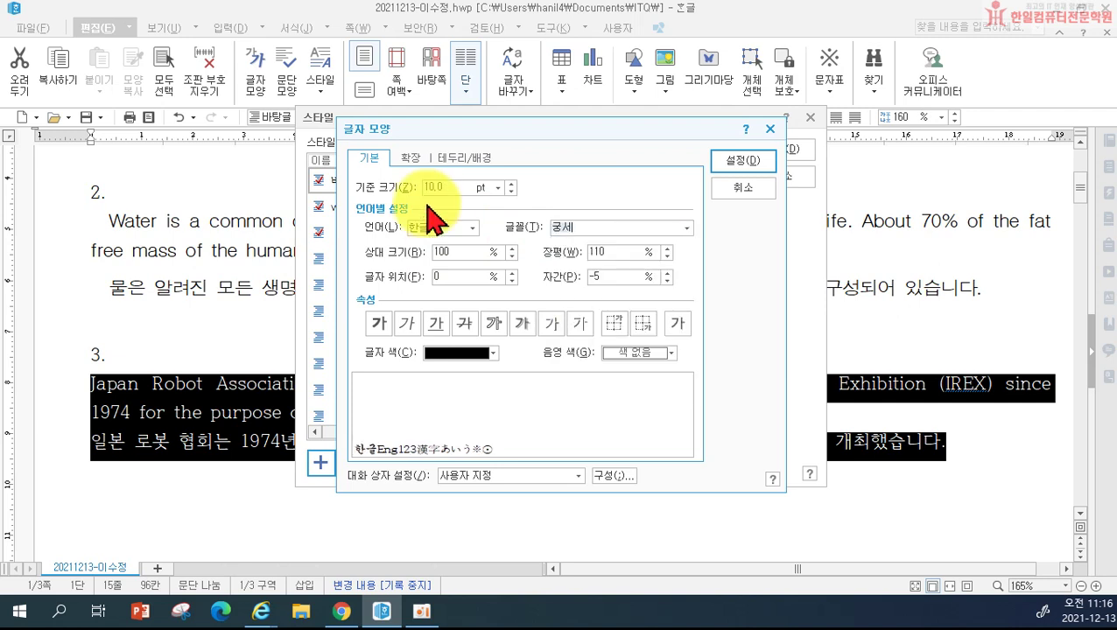
{"action": "left_click", "coordinate": [438, 227]}
{"action": "left_click", "coordinate": [431, 264]}
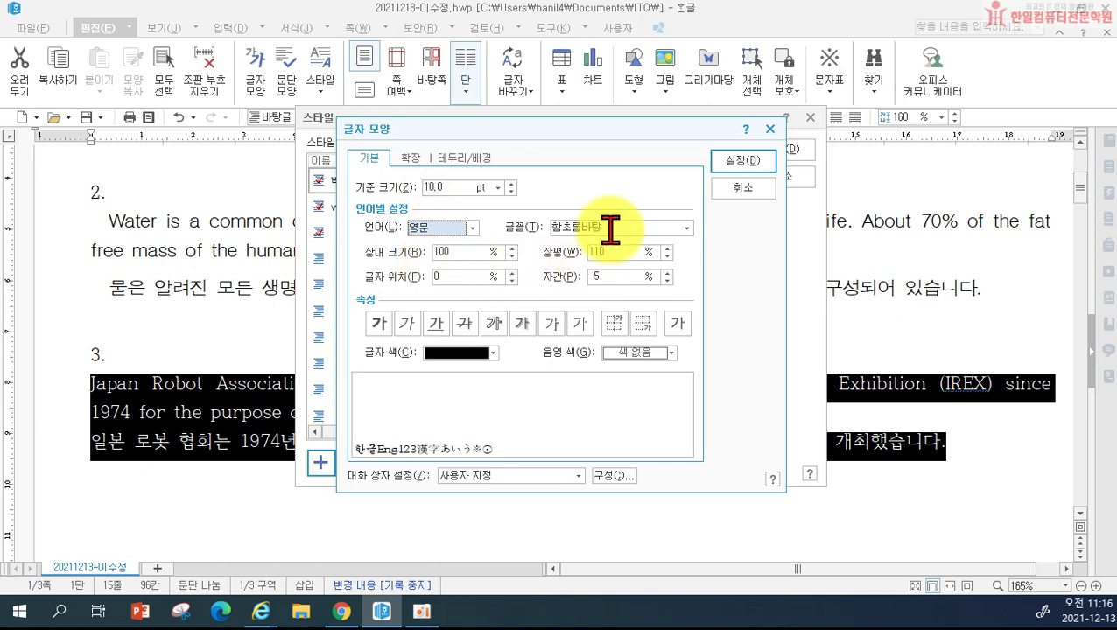
{"action": "type", "text": "돋움"}
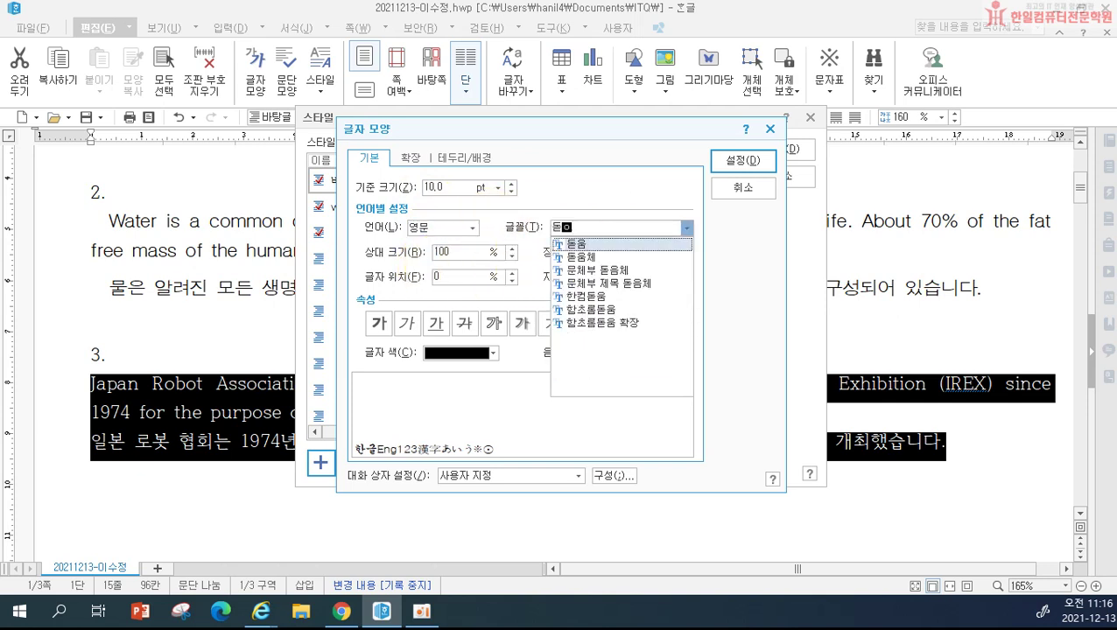
{"action": "left_click", "coordinate": [743, 160]}
{"action": "left_click", "coordinate": [723, 263]}
Step: Apply the robot style to paragraph 3, then reset the blank line below to 바탕글 with Ctrl+1
{"action": "left_click", "coordinate": [781, 150]}
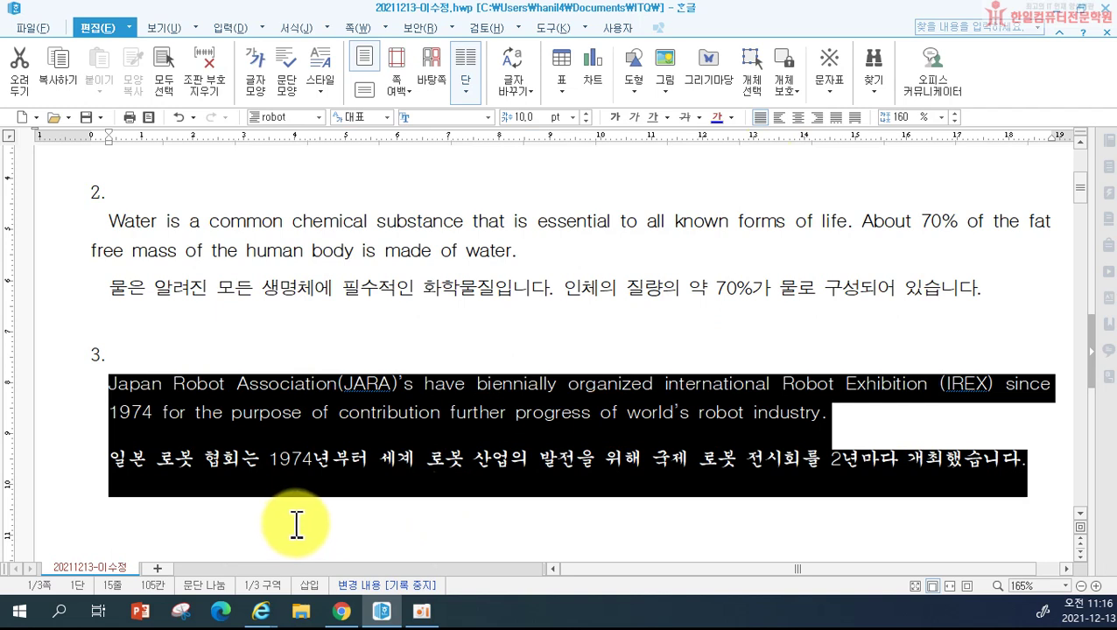
{"action": "left_click", "coordinate": [447, 533]}
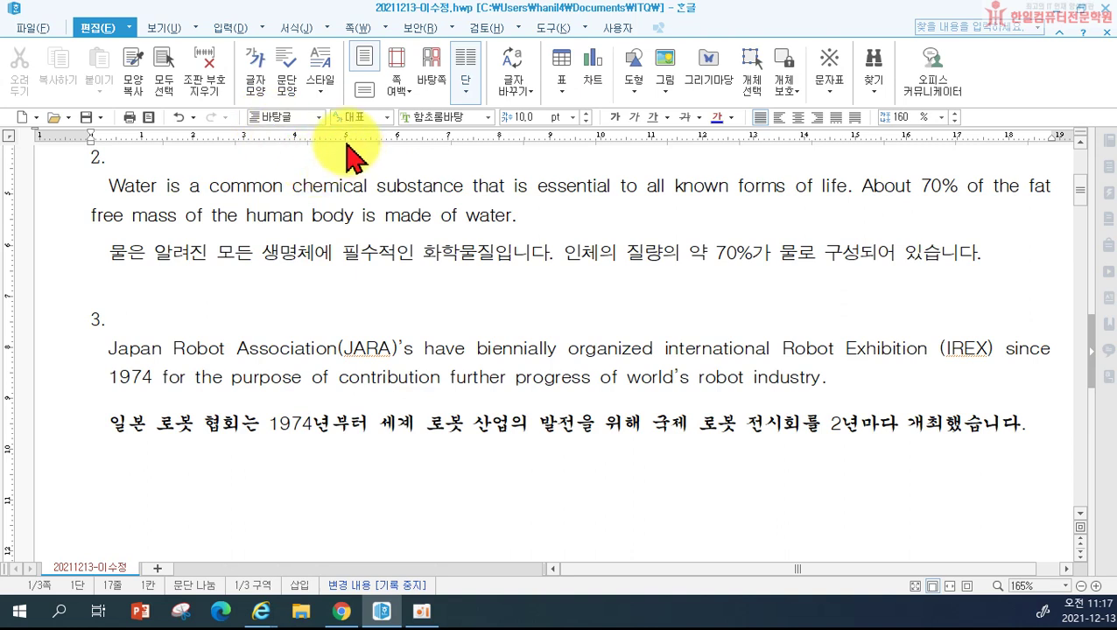
{"action": "type", "text": "4."}
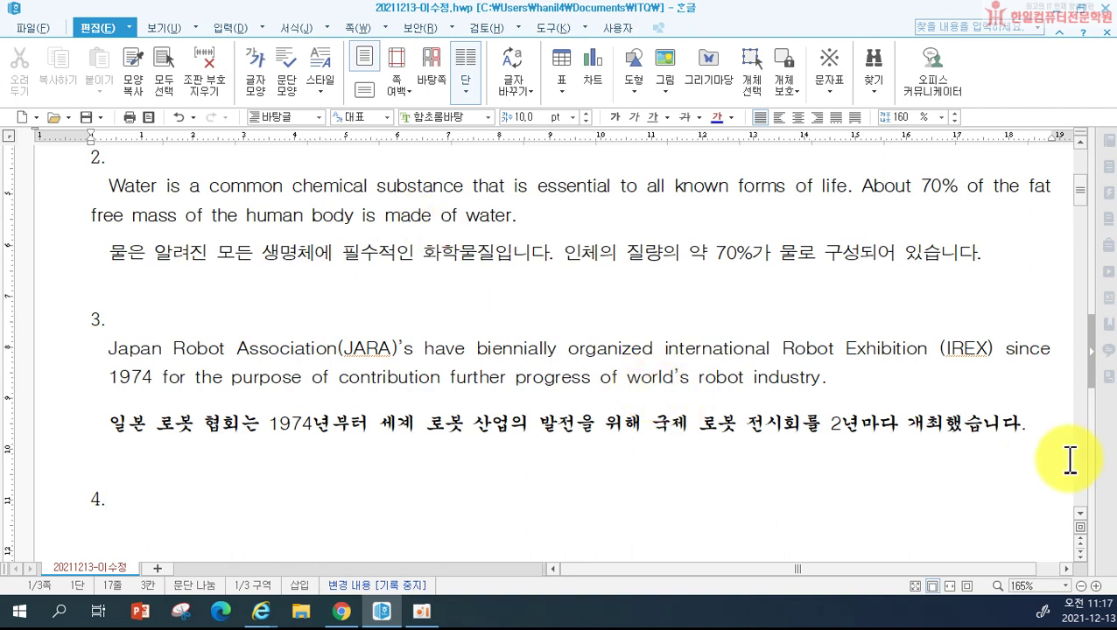
{"action": "key", "text": "ctrl+z"}
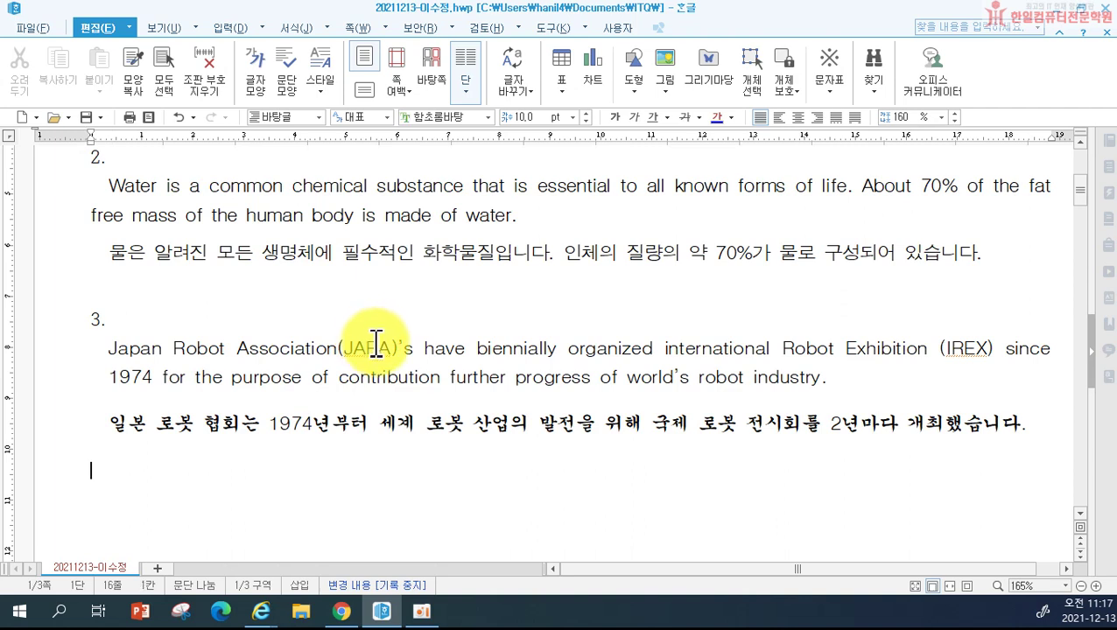
{"action": "key", "text": "ctrl+1"}
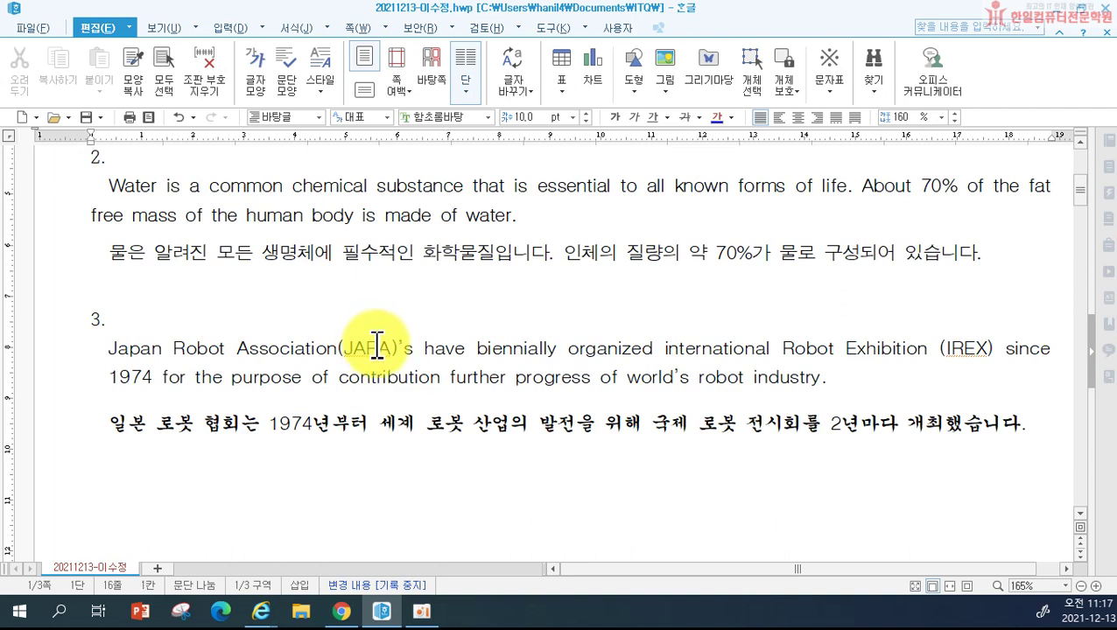
{"action": "key", "text": "Return"}
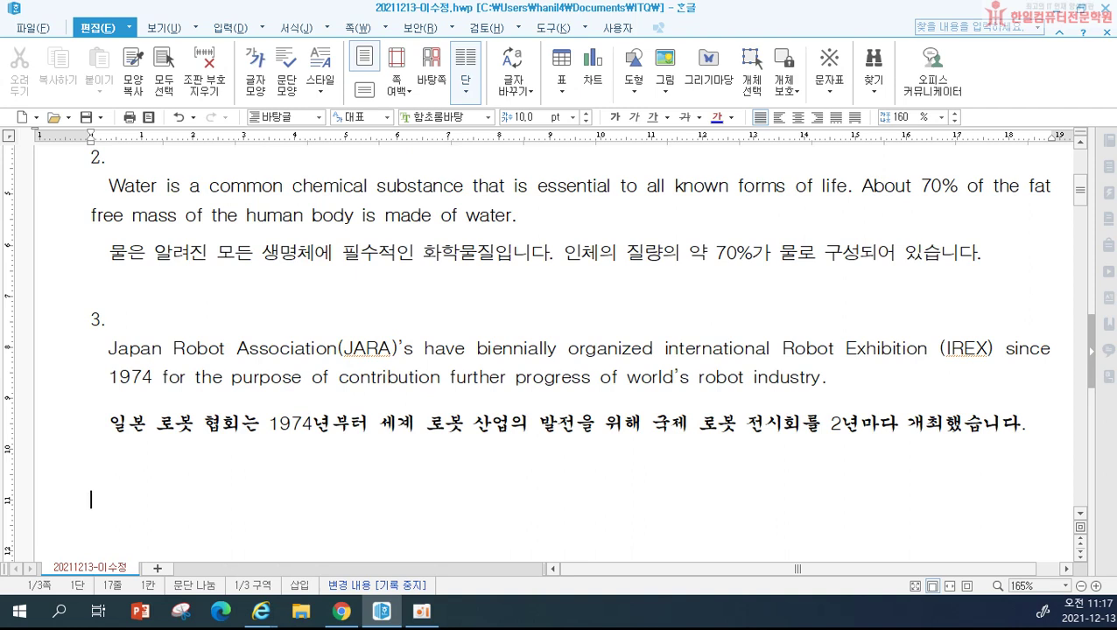
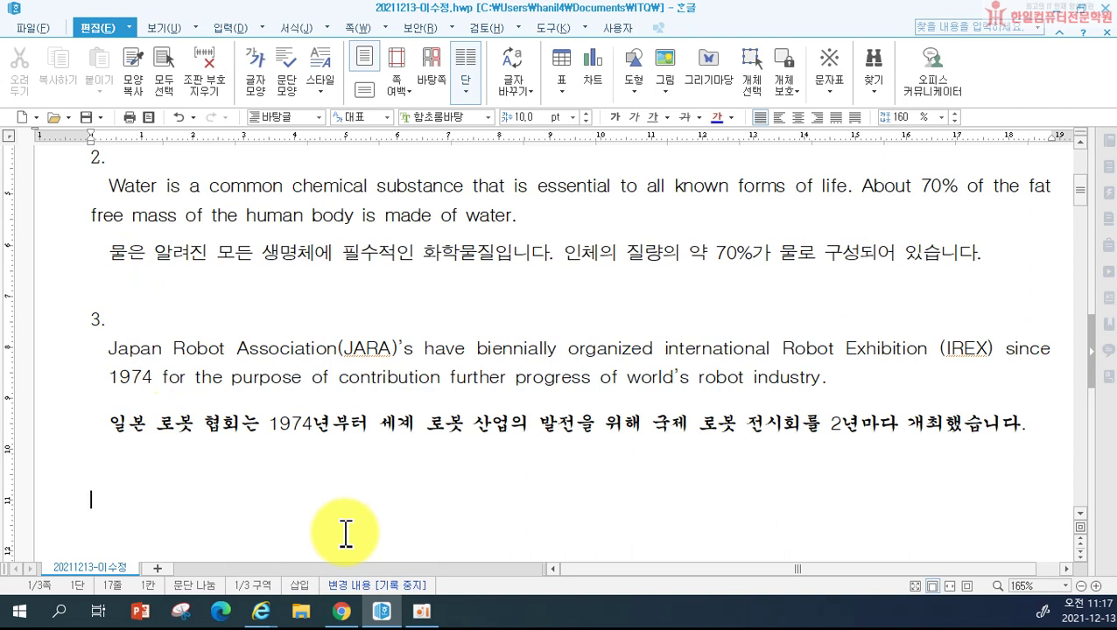
Step: Add item '4.' and type 'The NCSI is an index model based on the modelling of the degree of…', fixing typos
{"action": "type", "text": "4."}
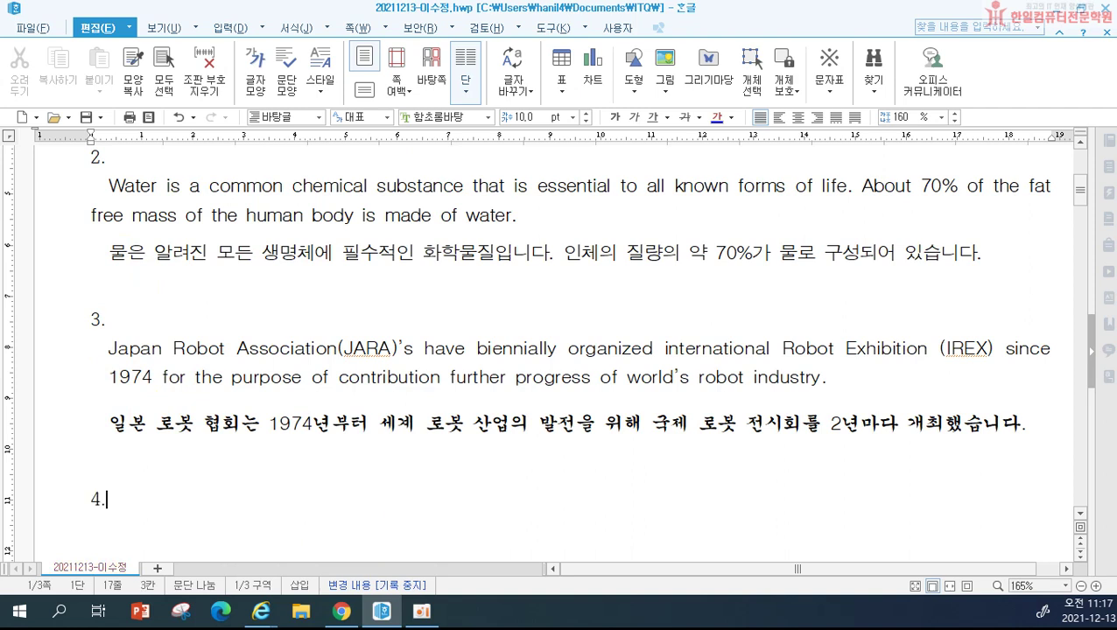
{"action": "key", "text": "Return"}
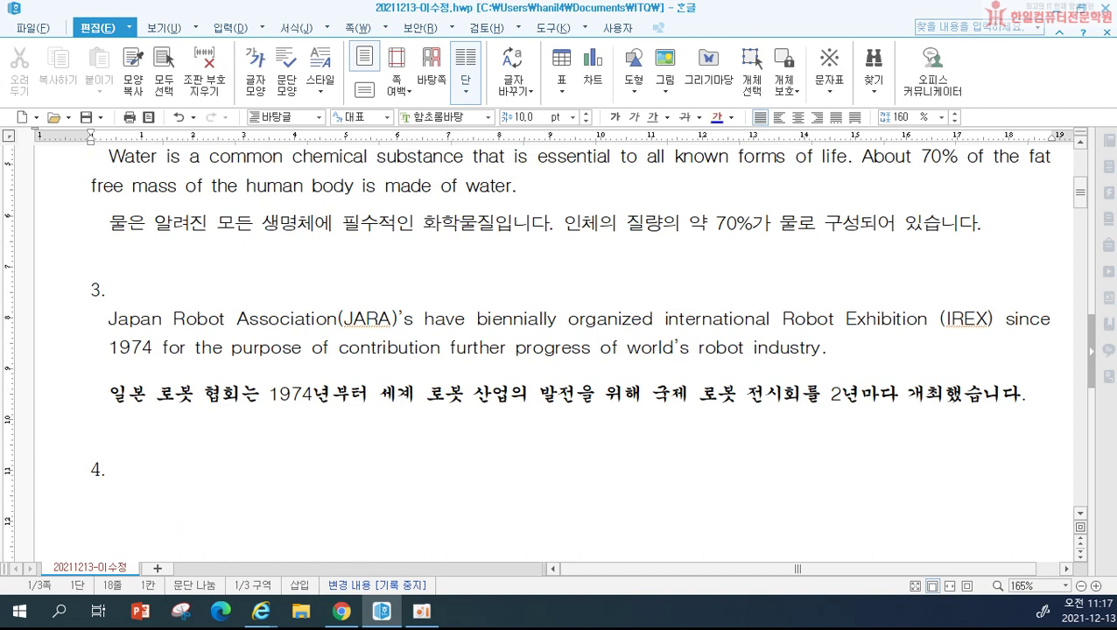
{"action": "type", "text": "The"}
{"action": "type", "text": "NC"}
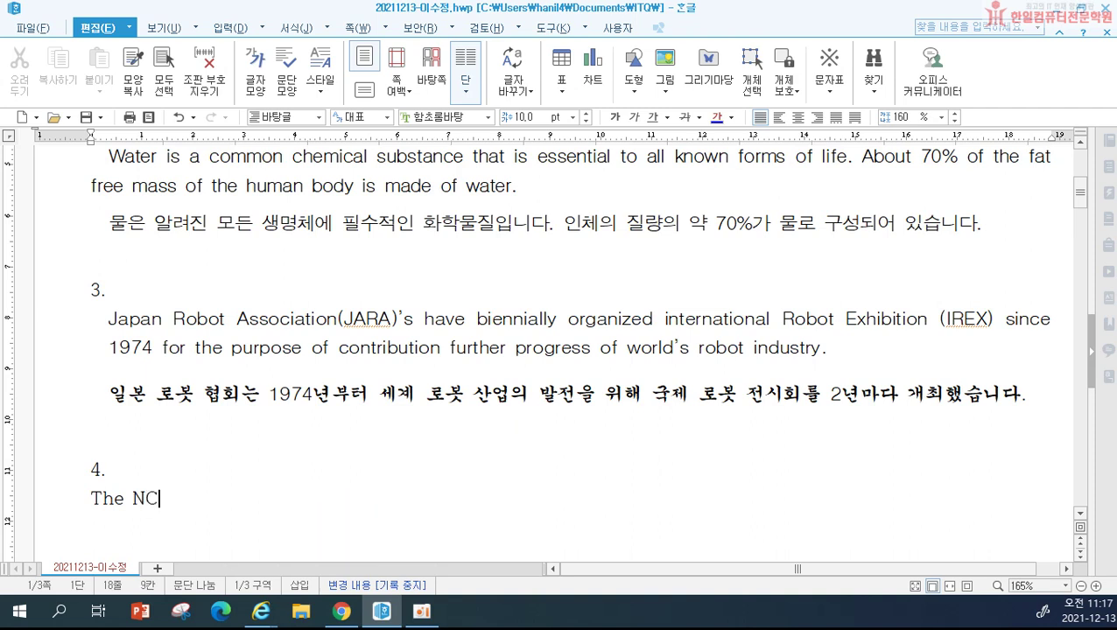
{"action": "type", "text": "SI "}
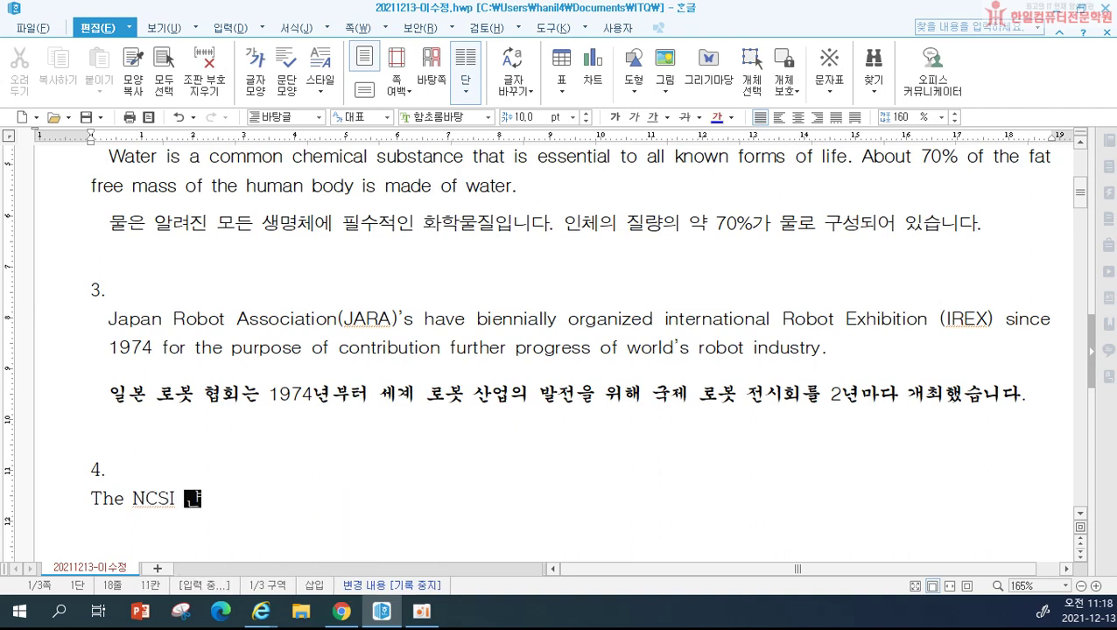
{"action": "type", "text": "is an index "}
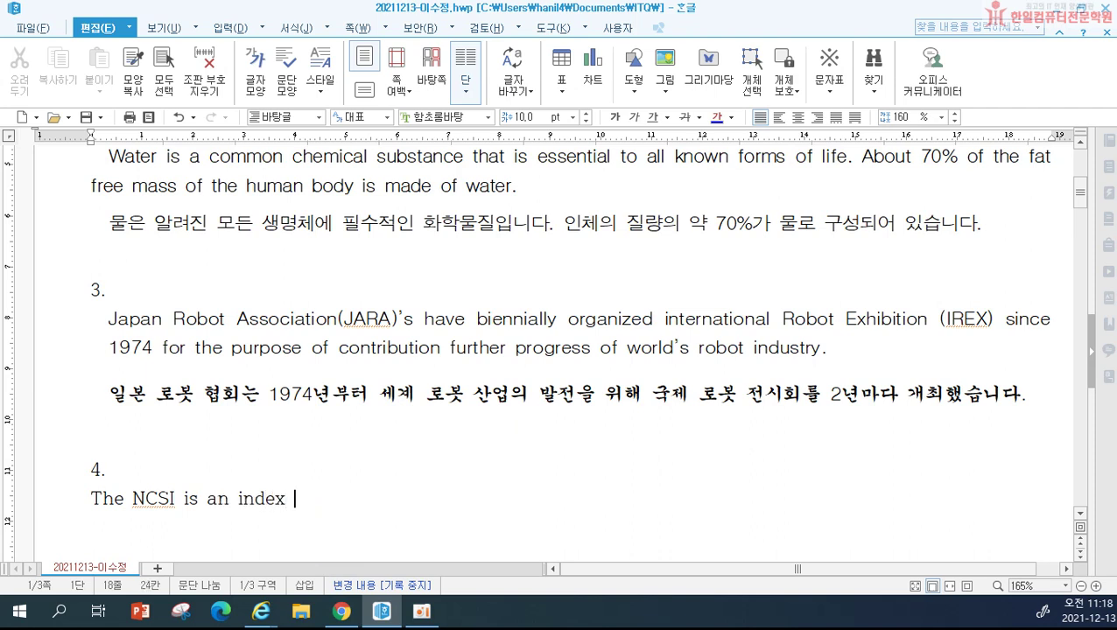
{"action": "type", "text": "maode"}
{"action": "key", "text": "BackSpace"}
{"action": "key", "text": "BackSpace"}
{"action": "key", "text": "BackSpace"}
{"action": "key", "text": "BackSpace"}
{"action": "type", "text": "odea"}
{"action": "key", "text": "BackSpace"}
{"action": "key", "text": "BackSpace"}
{"action": "type", "text": "al"}
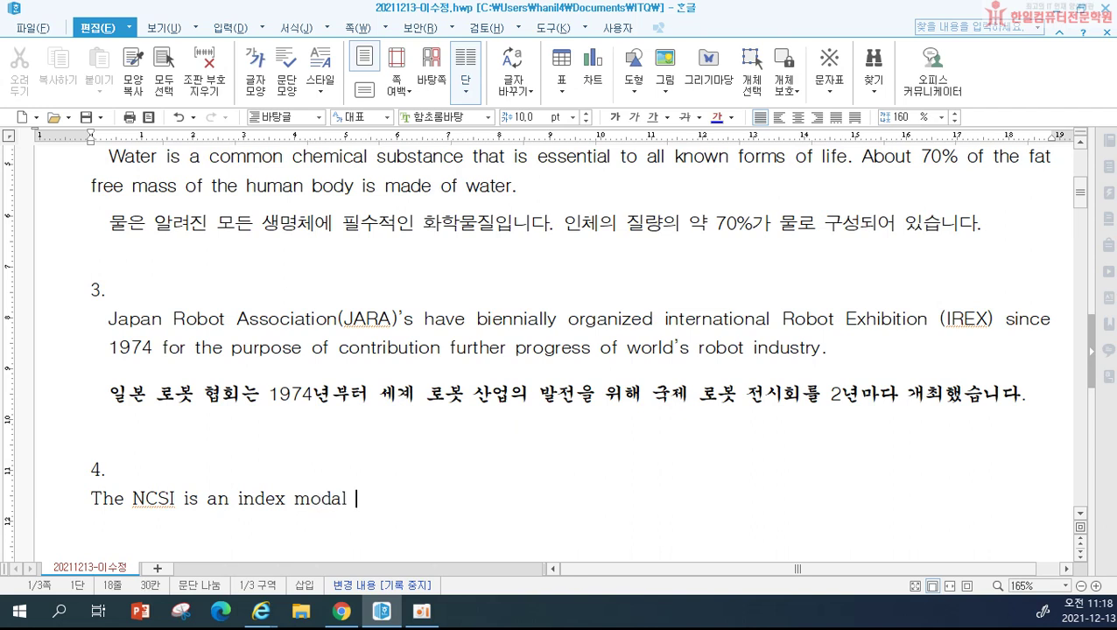
{"action": "key", "text": "BackSpace"}
{"action": "key", "text": "BackSpace"}
{"action": "key", "text": "BackSpace"}
{"action": "type", "text": "el based  on the "}
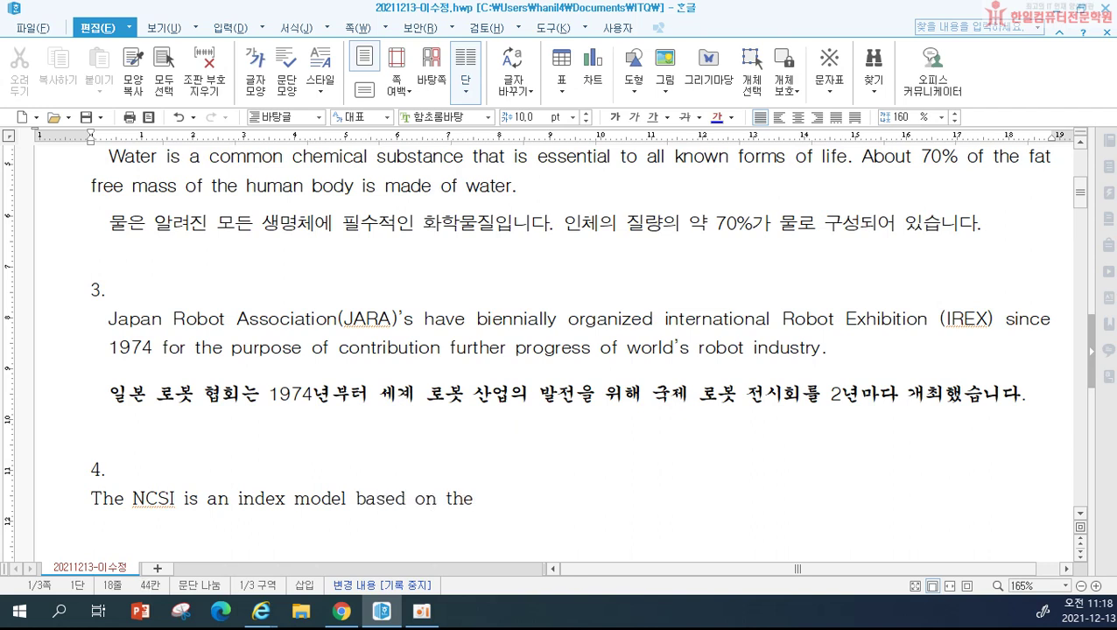
{"action": "type", "text": "modelling"}
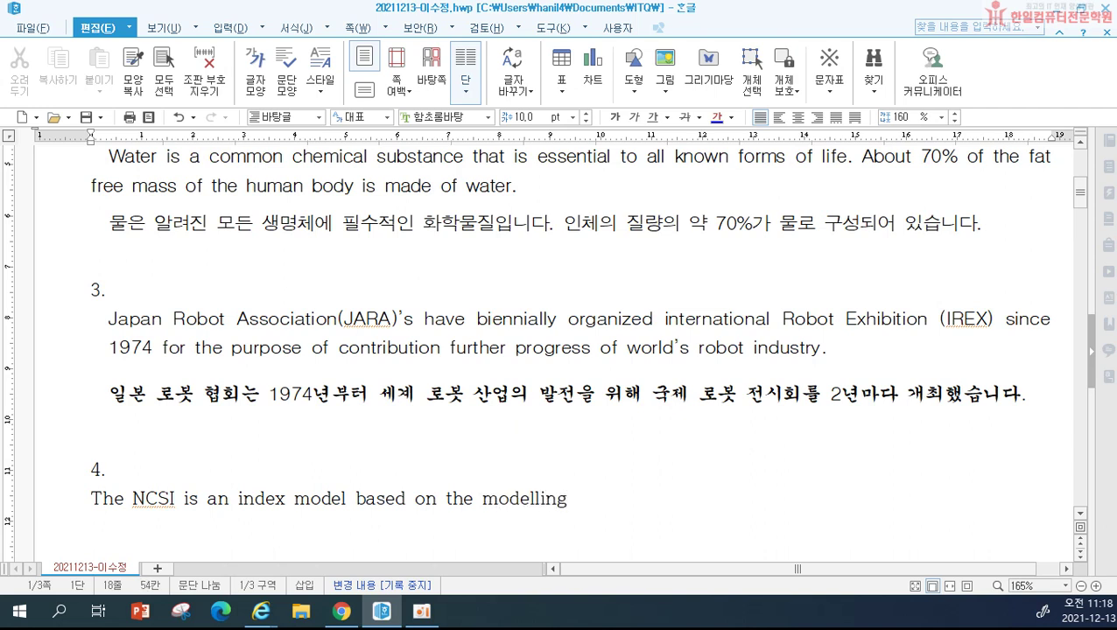
{"action": "type", "text": " of the dr"}
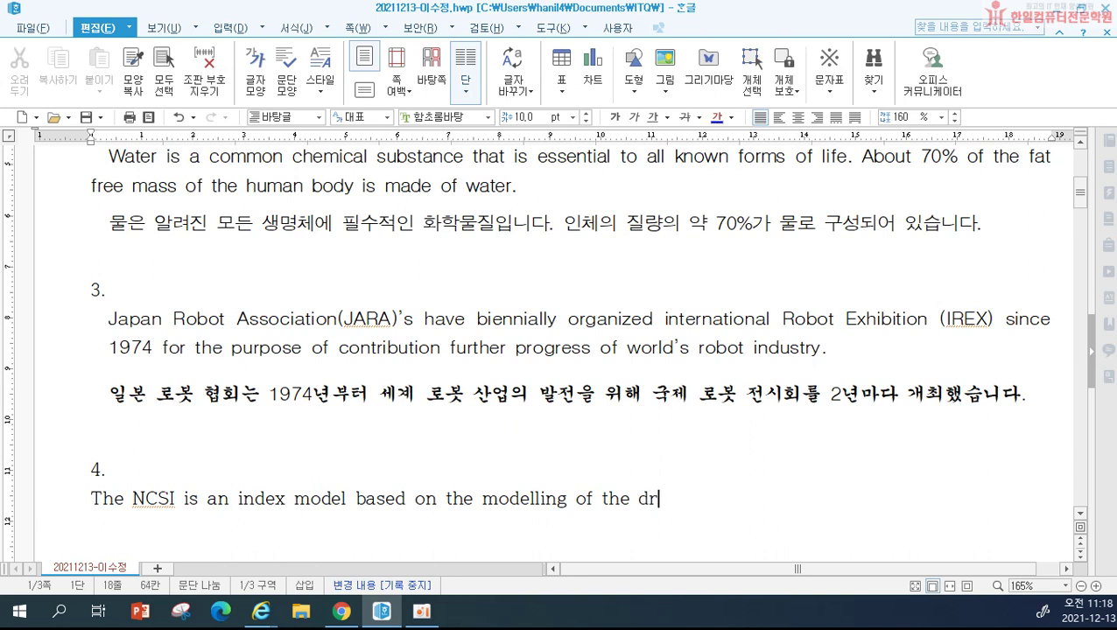
{"action": "key", "text": "BackSpace"}
{"action": "type", "text": "egree of "}
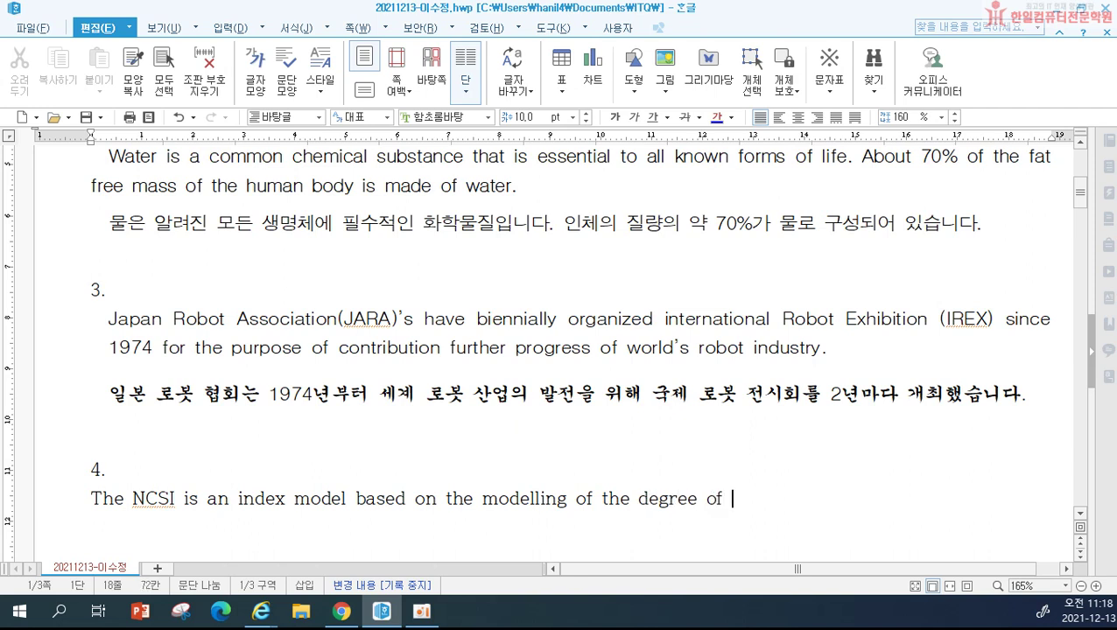
{"action": "type", "text": "satis"}
{"action": "type", "text": "fa"}
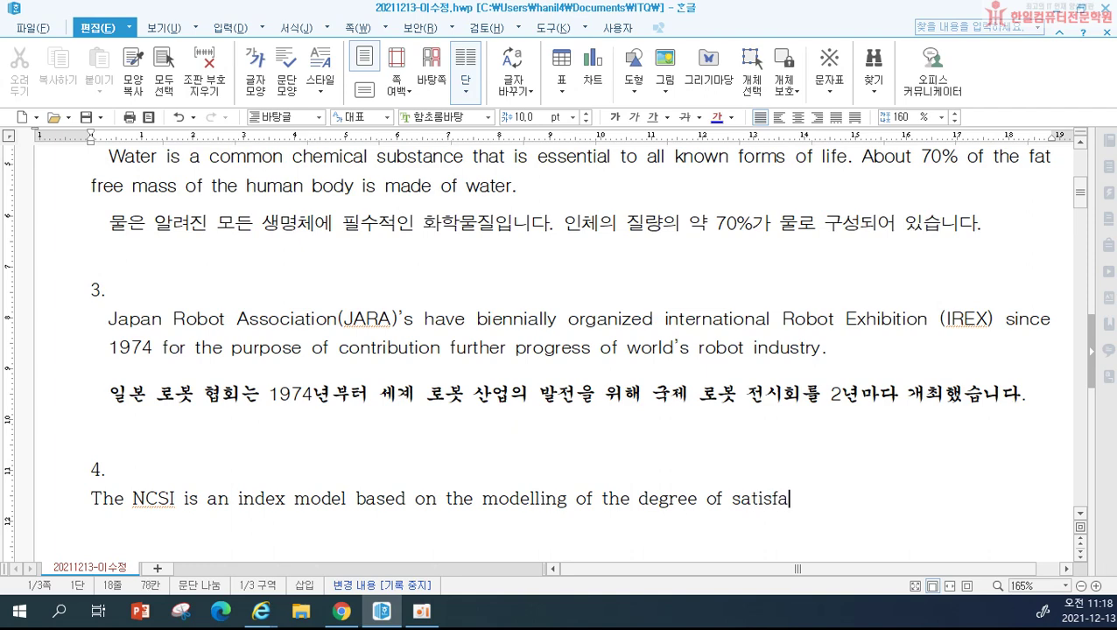
{"action": "type", "text": "ction of the "}
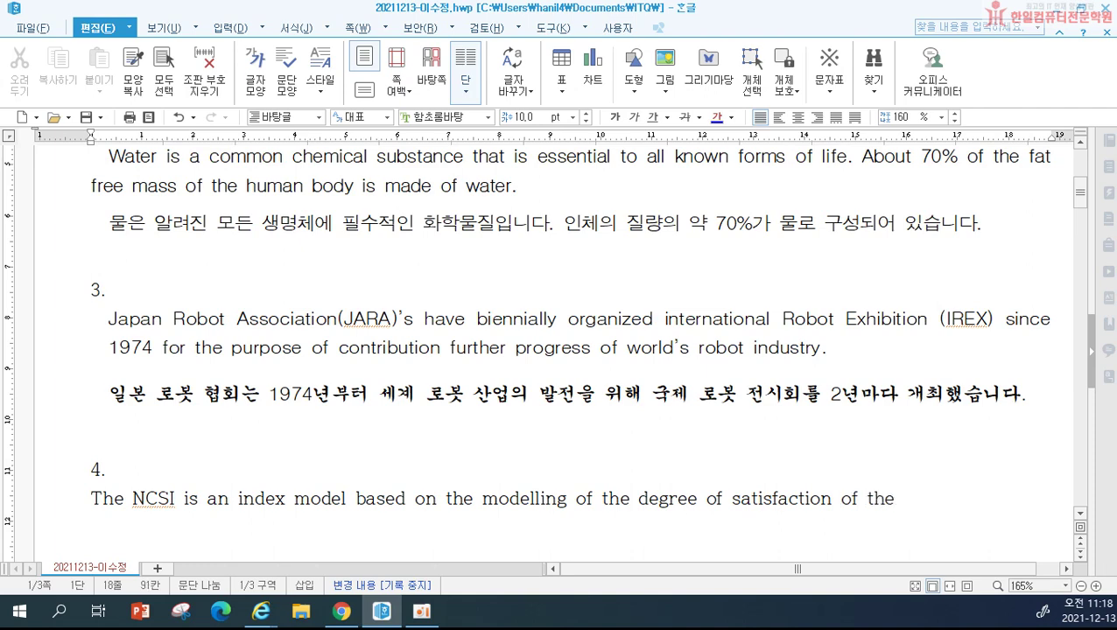
{"action": "type", "text": "final con"}
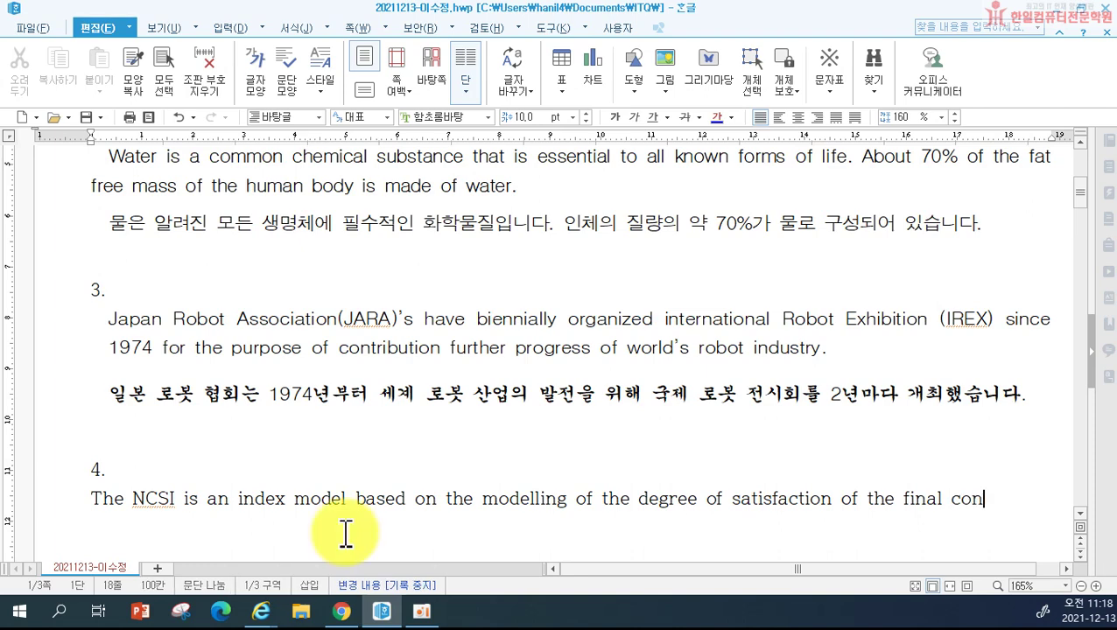
{"action": "type", "text": "sumers"}
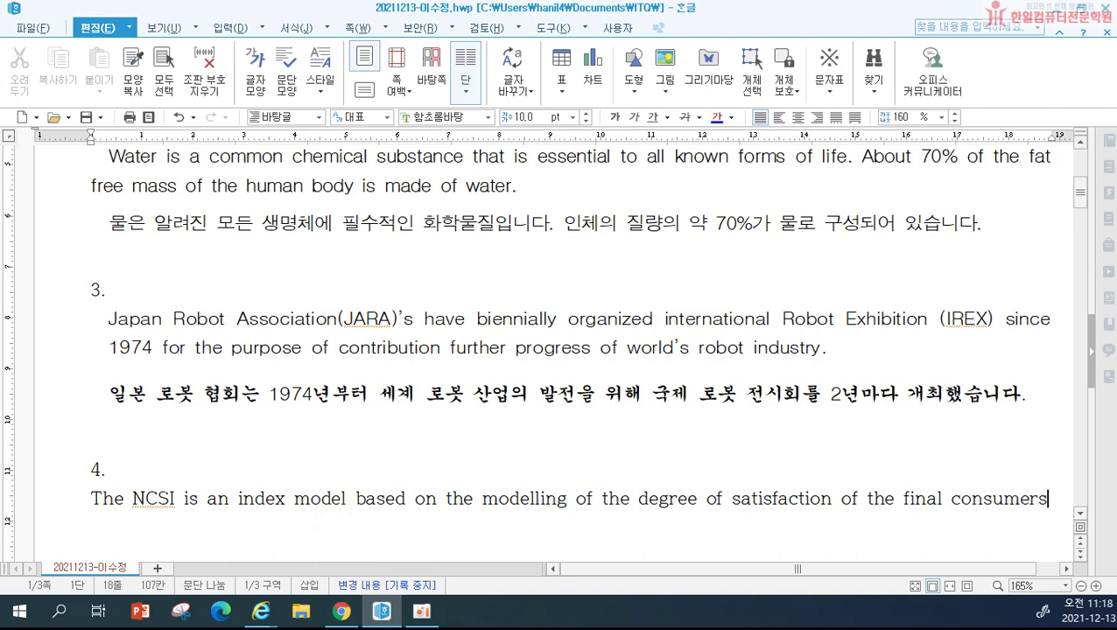
{"action": "type", "text": "."}
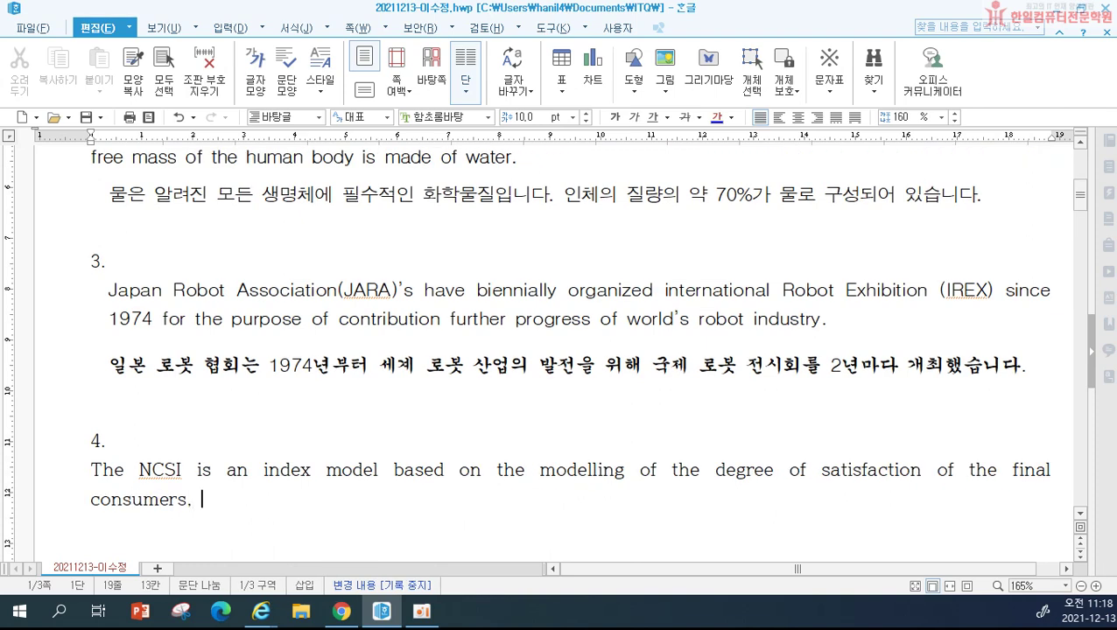
{"action": "type", "text": " who have "}
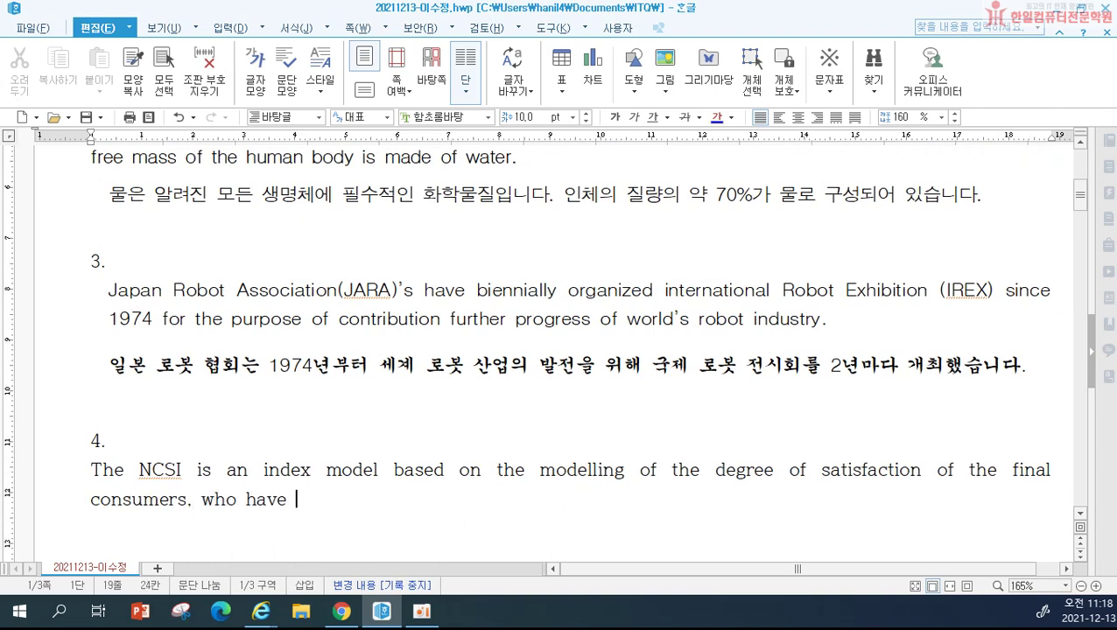
{"action": "type", "text": "used the "}
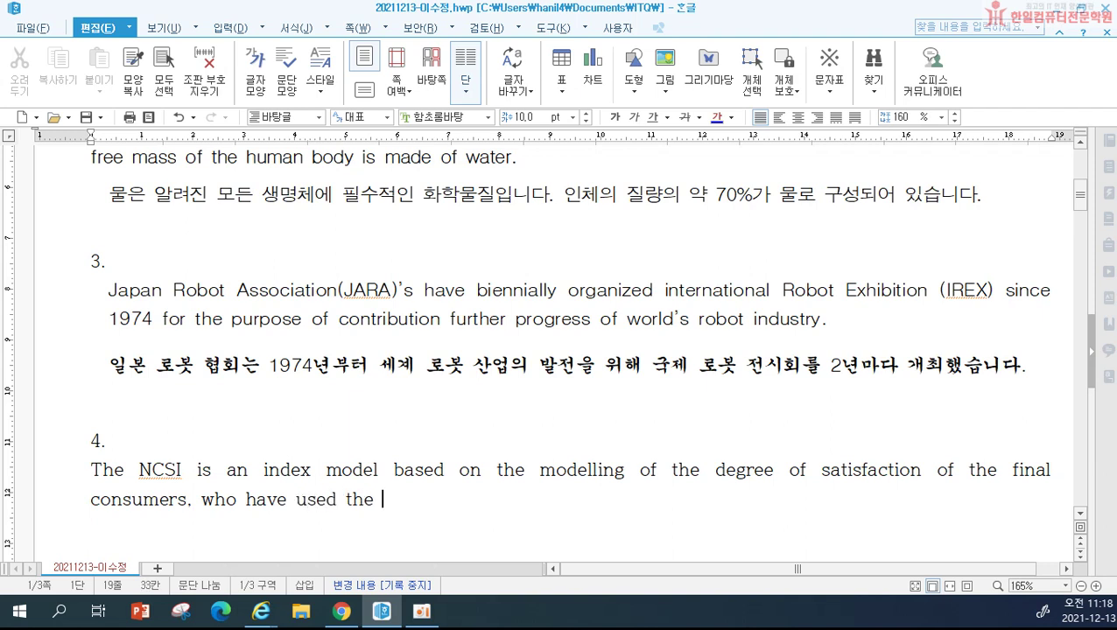
{"action": "type", "text": "product of"}
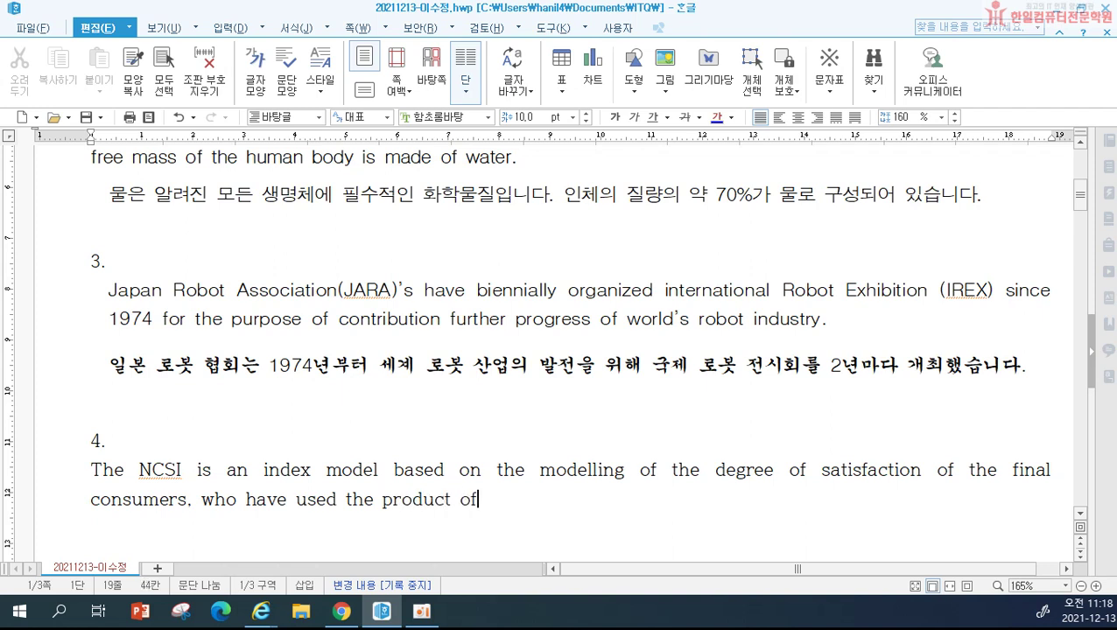
Step: Continue the sentence with 'services provided by domestic', correcting misspellings
{"action": "key", "text": "BackSpace"}
{"action": "key", "text": "BackSpace"}
{"action": "type", "text": "n "}
{"action": "type", "text": "service"}
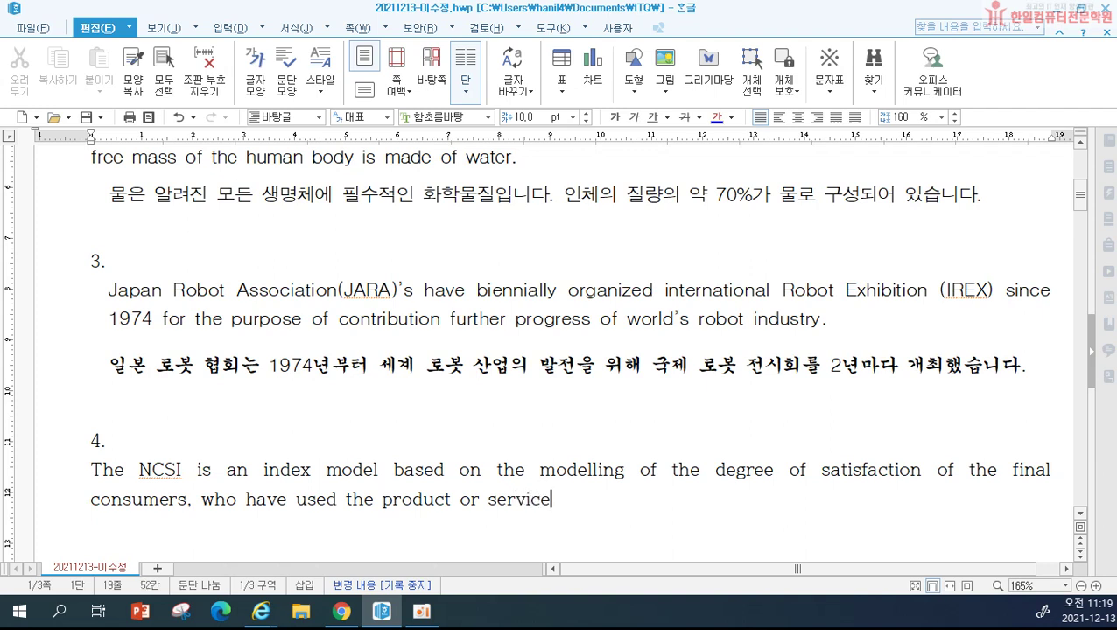
{"action": "type", "text": "s provide"}
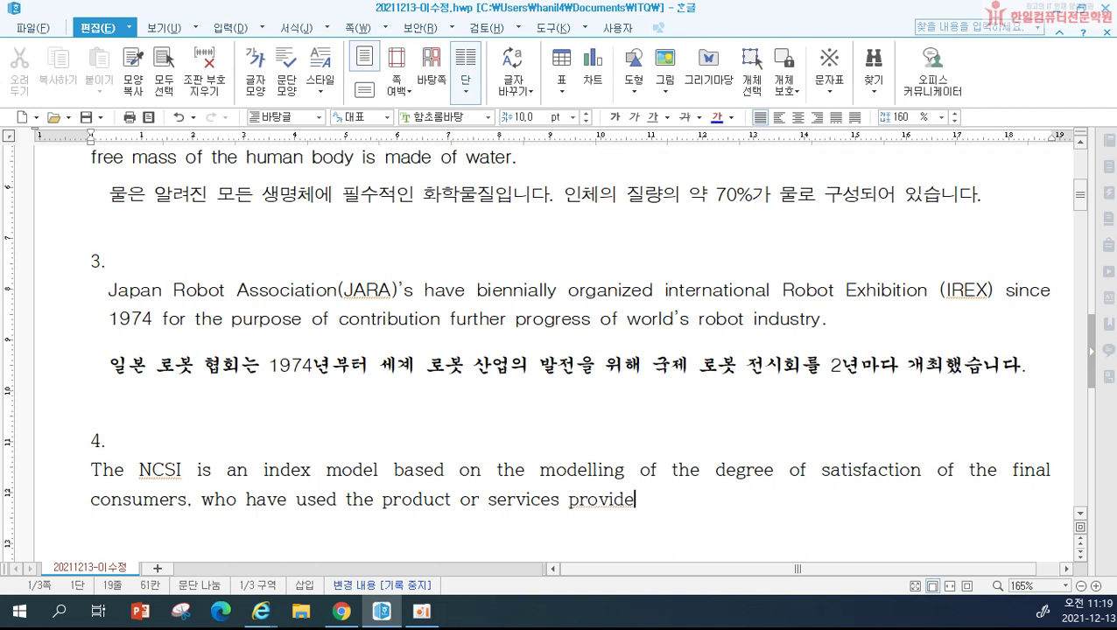
{"action": "type", "text": "d by d"}
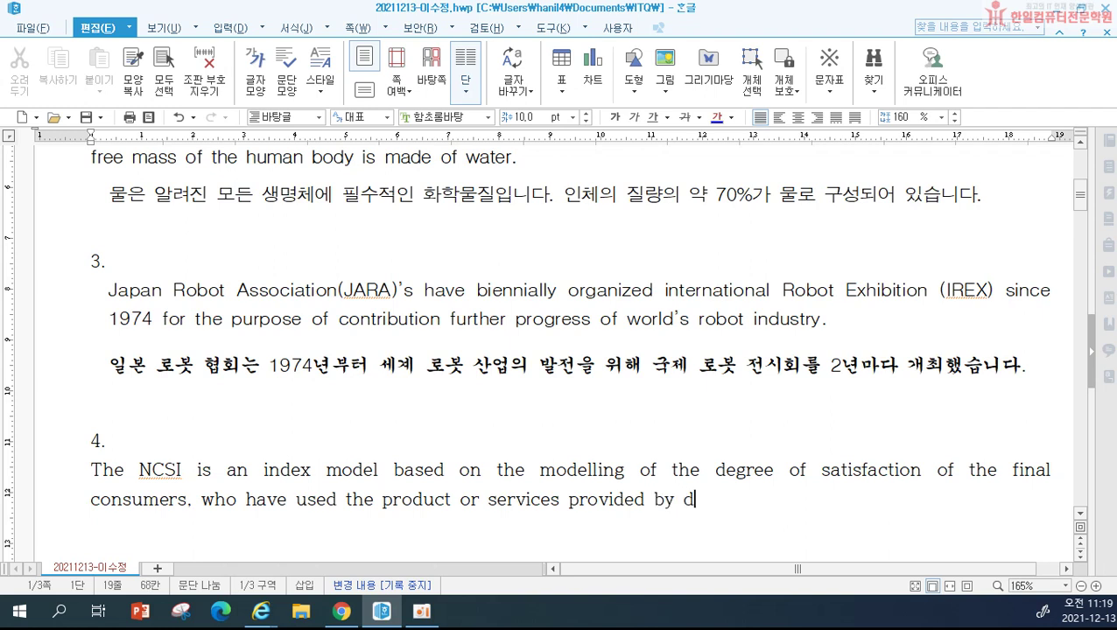
{"action": "type", "text": "omesitc"}
{"action": "key", "text": "BackSpace"}
{"action": "key", "text": "BackSpace"}
{"action": "key", "text": "BackSpace"}
{"action": "type", "text": "tc"}
Step: Finish the sentence with 'and foreign companies.' and start a new line
{"action": "key", "text": "BackSpace"}
{"action": "type", "text": "ic"}
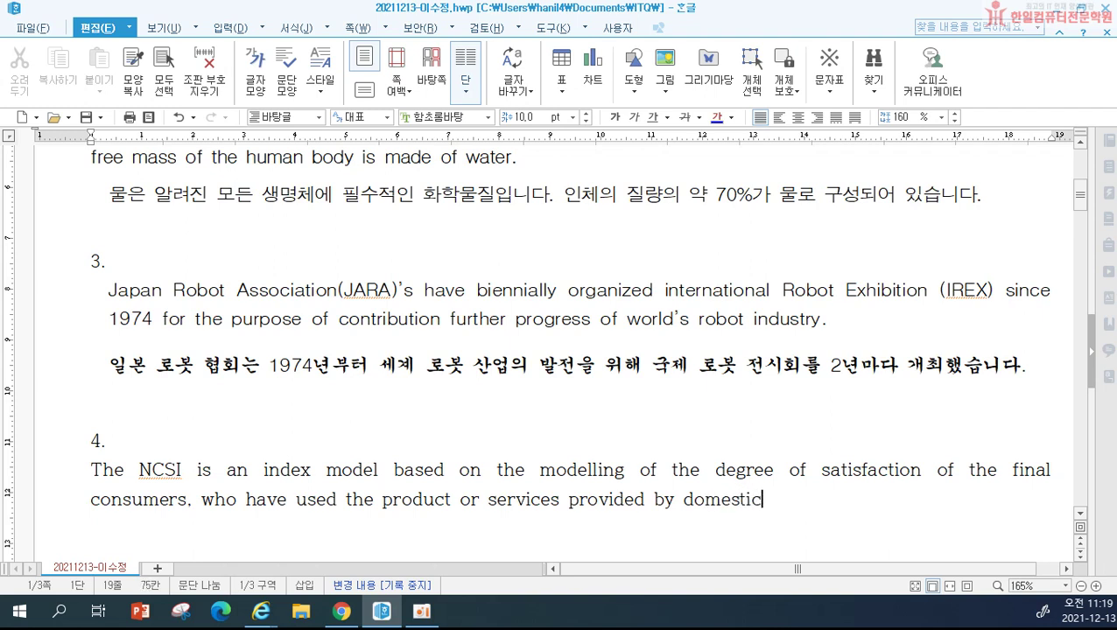
{"action": "type", "text": " and  forr"}
{"action": "key", "text": "BackSpace"}
{"action": "type", "text": "egi"}
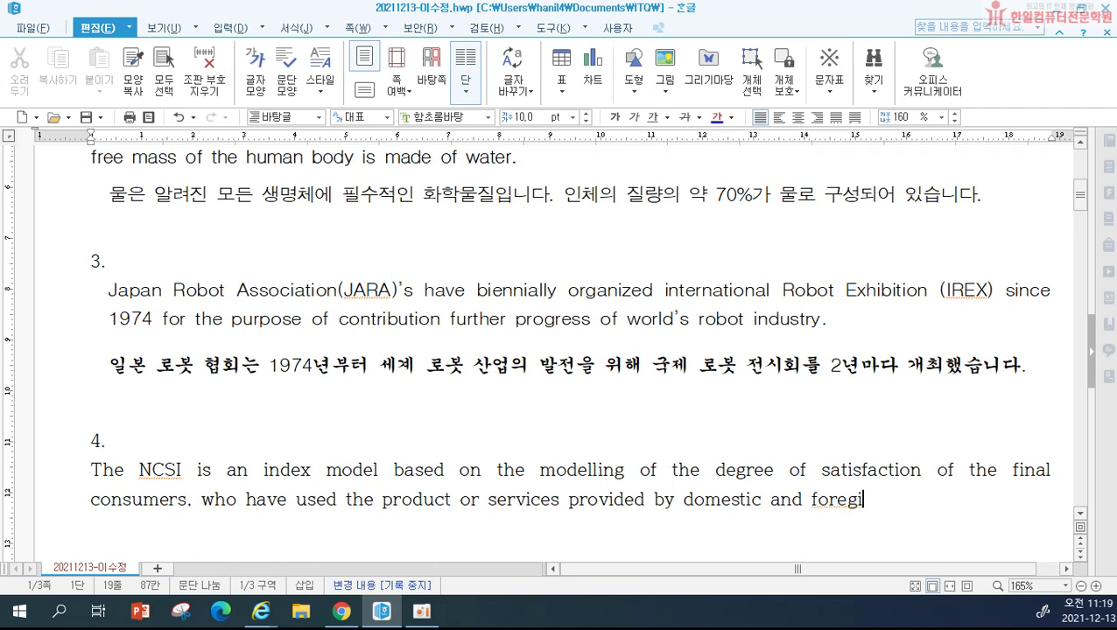
{"action": "key", "text": "BackSpace"}
{"action": "key", "text": "BackSpace"}
{"action": "type", "text": "ign compa"}
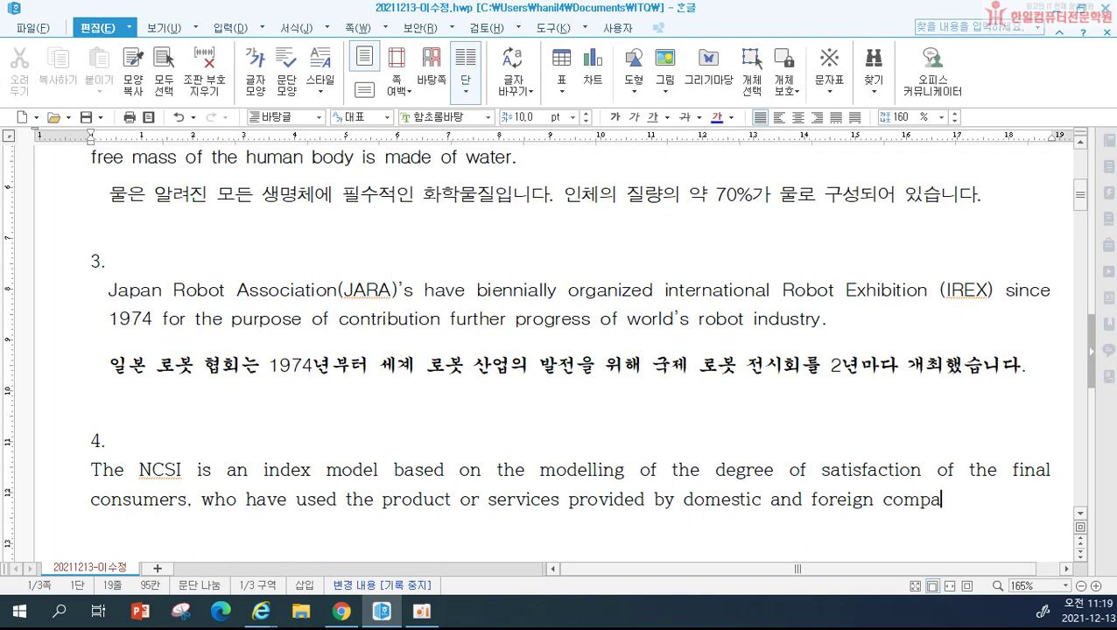
{"action": "type", "text": "nies."}
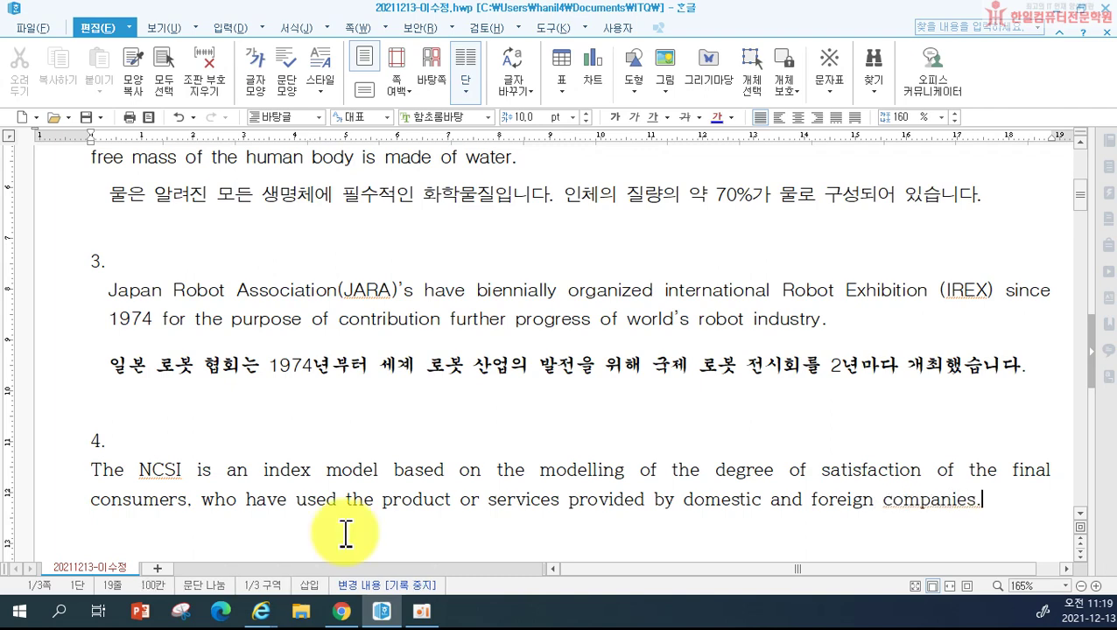
{"action": "key", "text": "Return"}
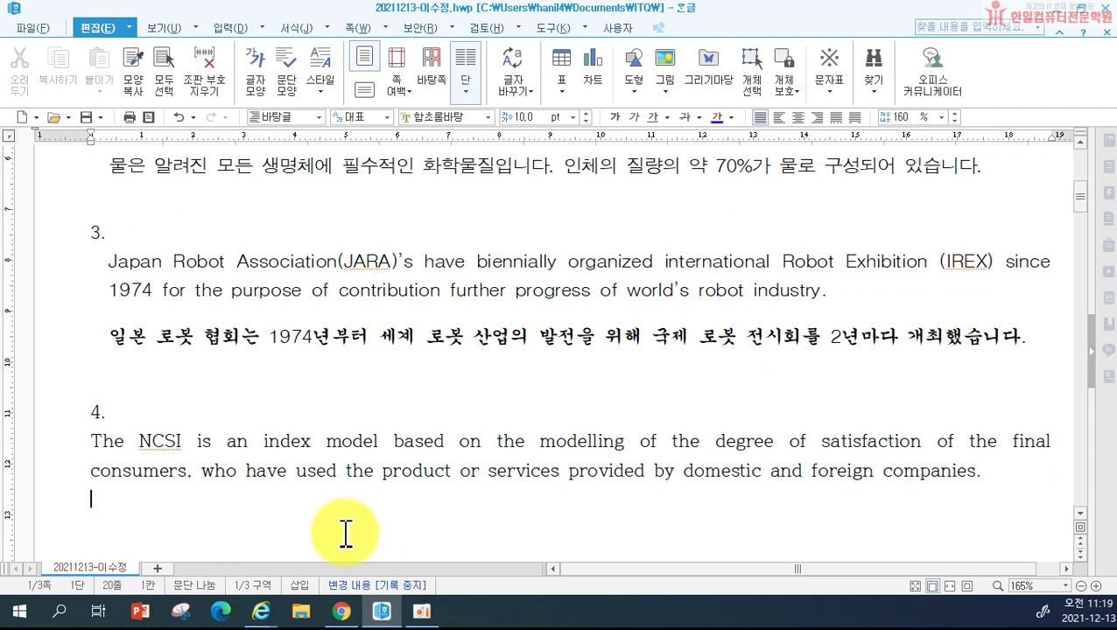
Step: Type the Korean sentence '시뮬레이션 소프트웨어는 … 비율로 표현하며 … 분석할 수 있습니다.' below the English text
{"action": "type", "text": "시뮬레이션 "}
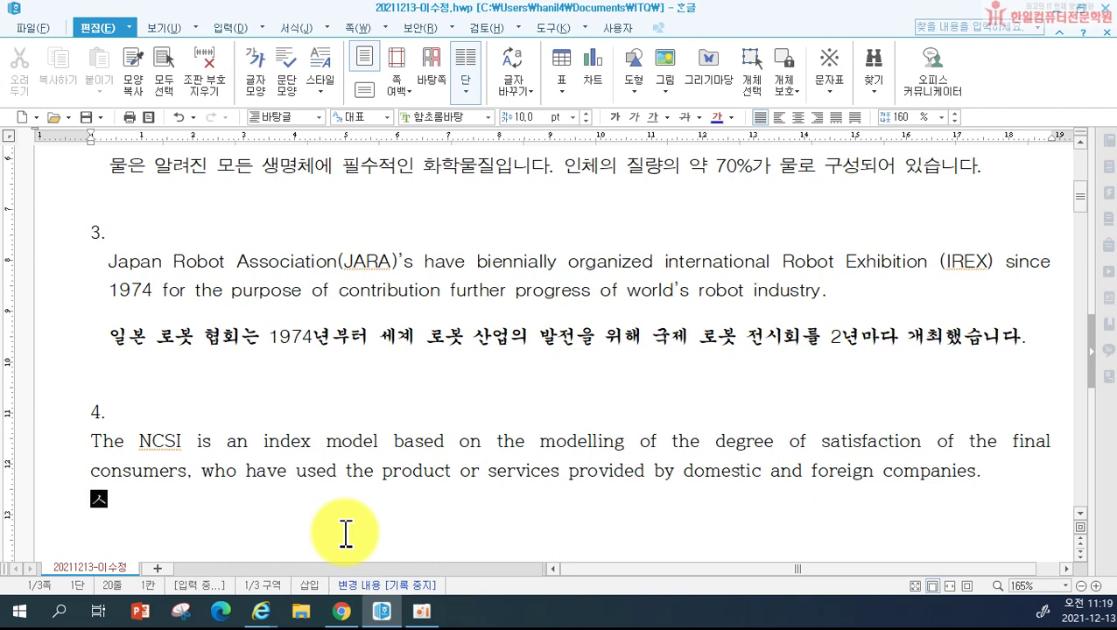
{"action": "type", "text": "소프트웨어는 "}
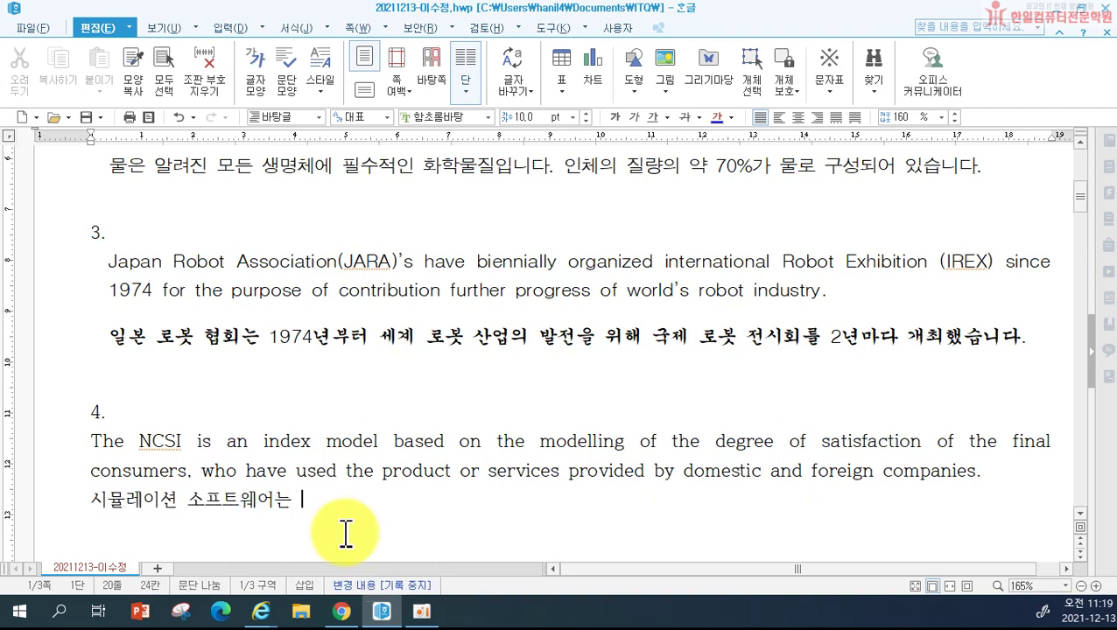
{"action": "type", "text": "고객 만족ㄷ"}
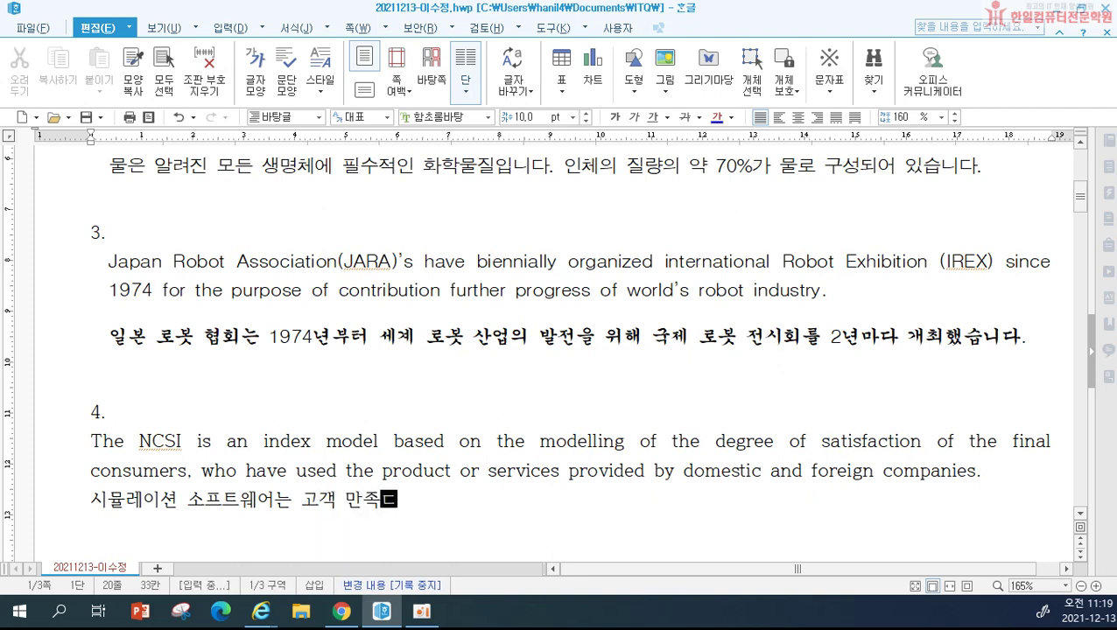
{"action": "type", "text": "도의 변화를 ㄱ"}
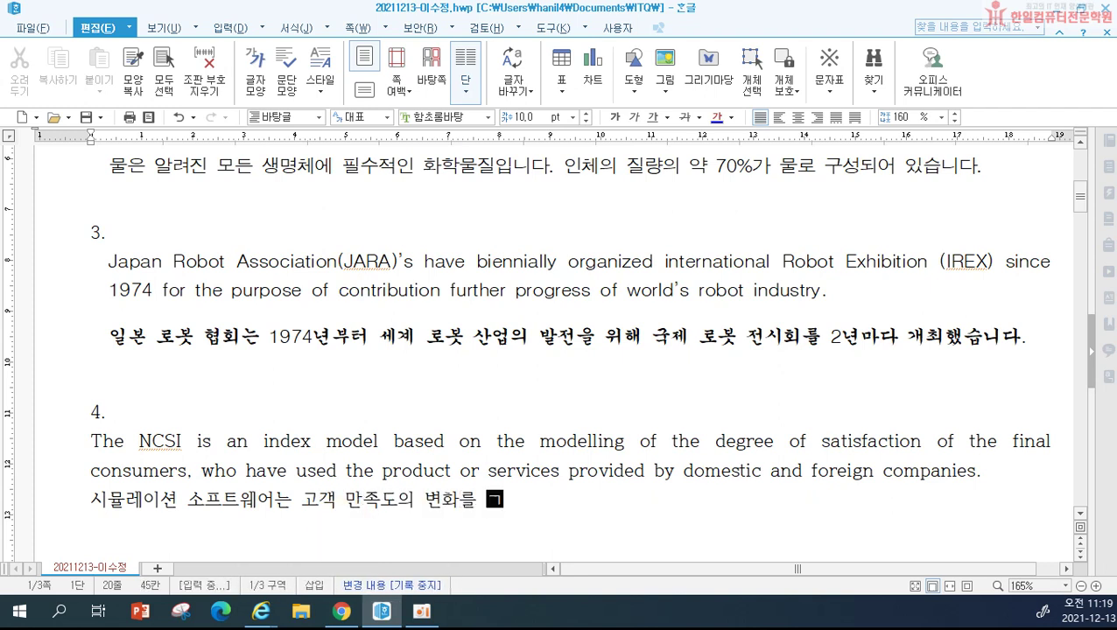
{"action": "type", "text": "고객 유지 비유로"}
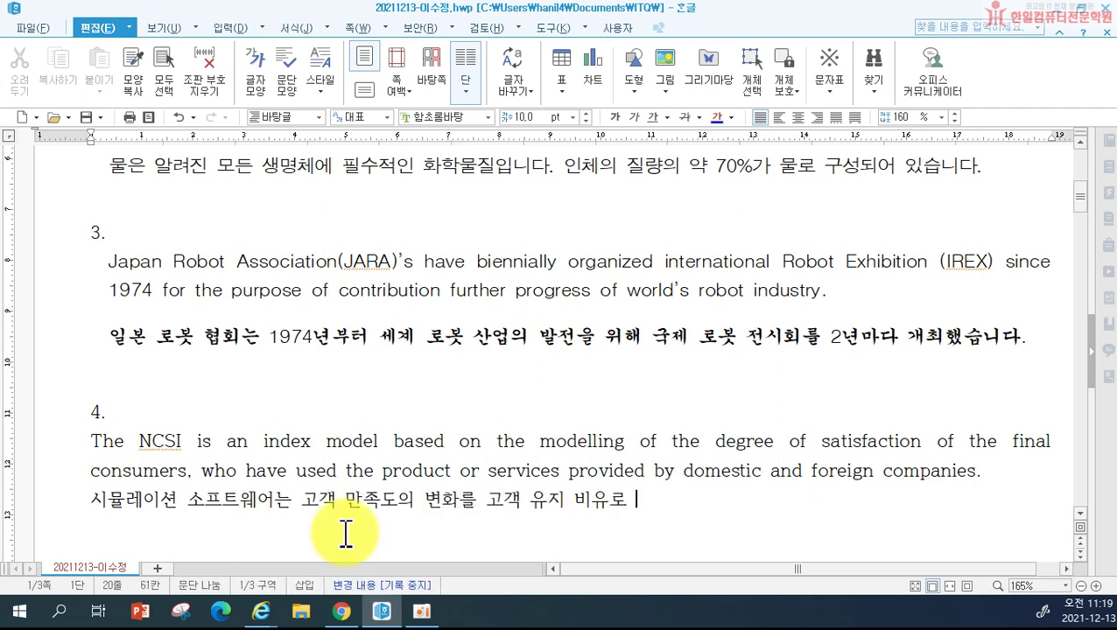
{"action": "key", "text": "BackSpace"}
{"action": "key", "text": "BackSpace"}
{"action": "key", "text": "BackSpace"}
{"action": "type", "text": "율"}
{"action": "key", "text": "BackSpace"}
{"action": "key", "text": "BackSpace"}
{"action": "type", "text": "비율로 ㅍ"}
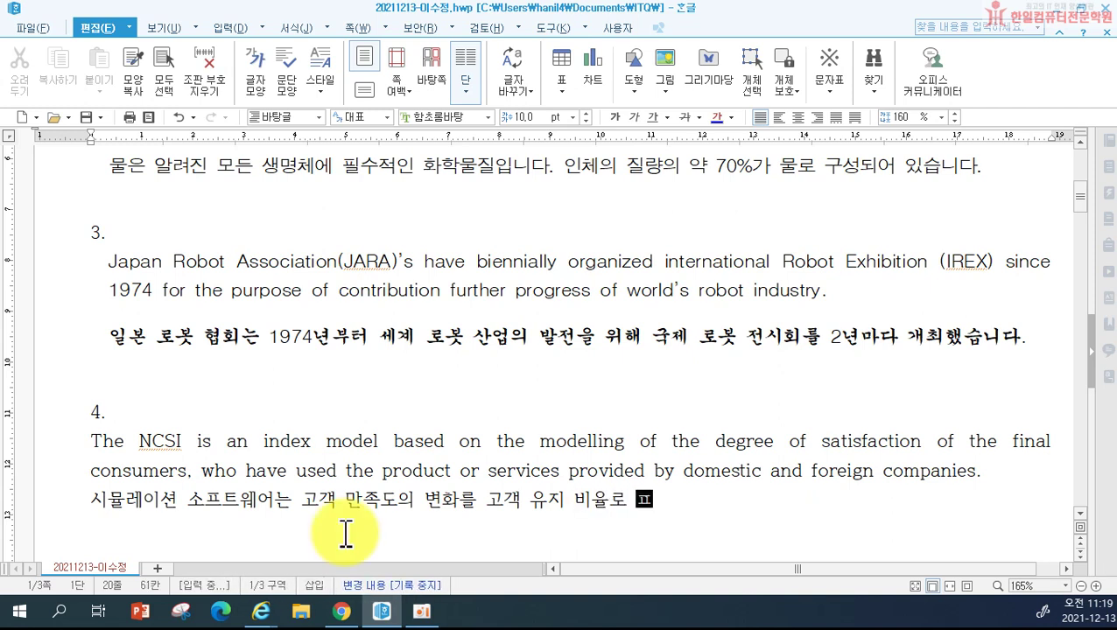
{"action": "type", "text": "표현하며, 수이"}
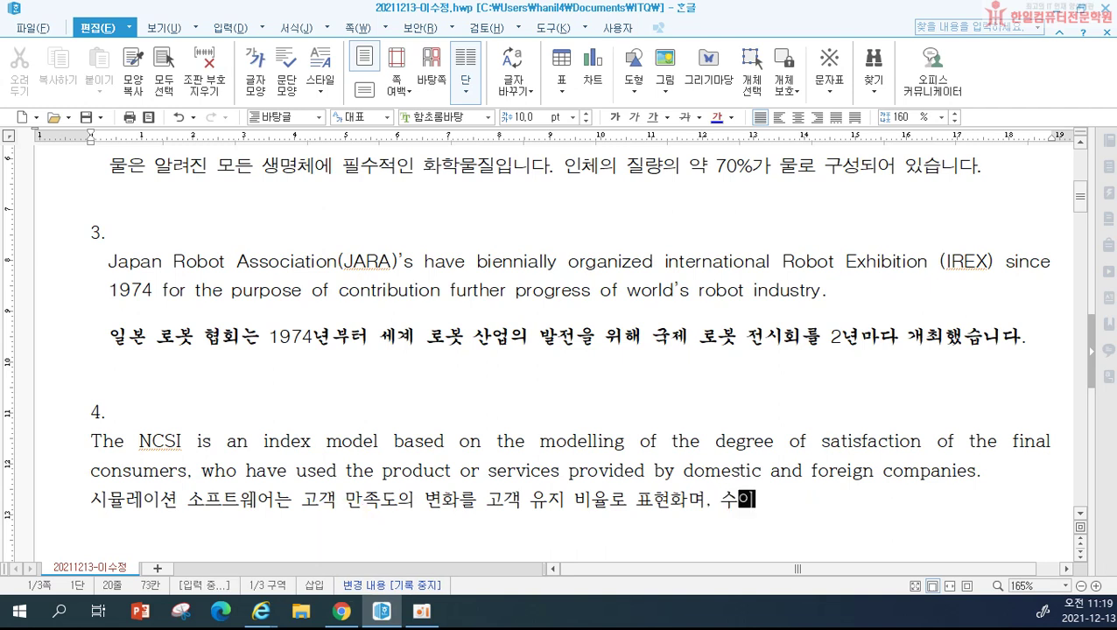
{"action": "type", "text": "익성에 영향"}
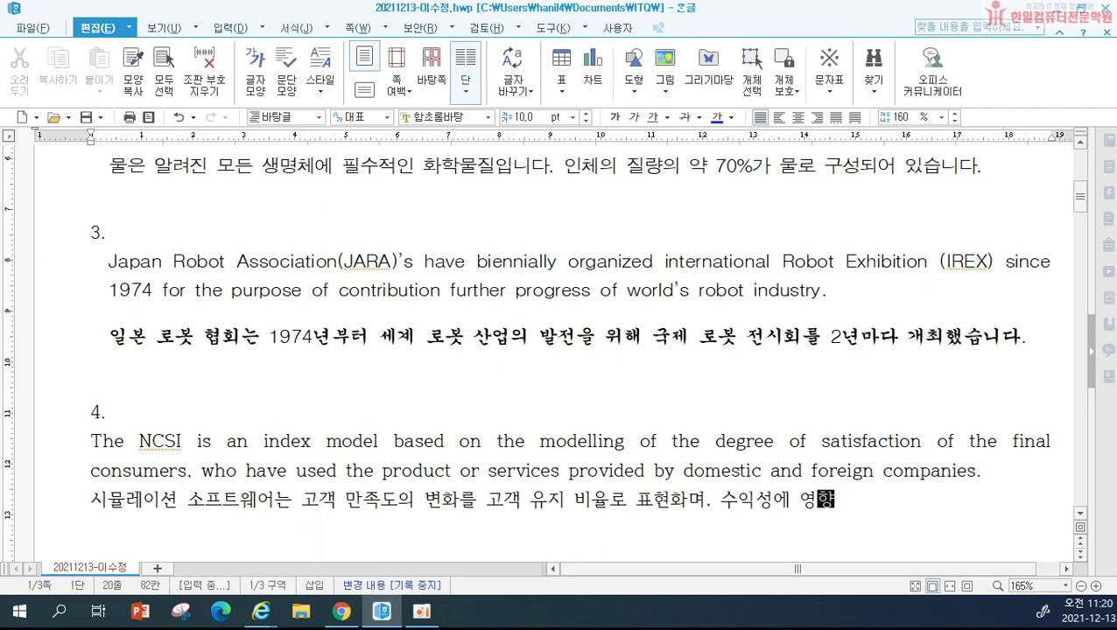
{"action": "type", "text": "을 미치는 "}
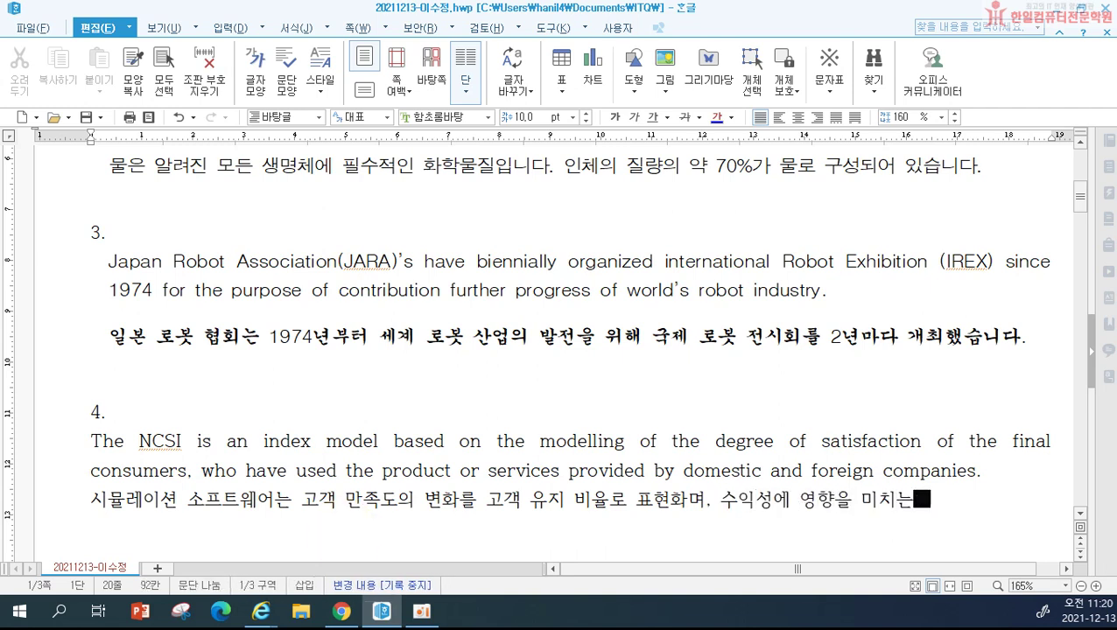
{"action": "type", "text": "지 분석할 수 ㅇ"}
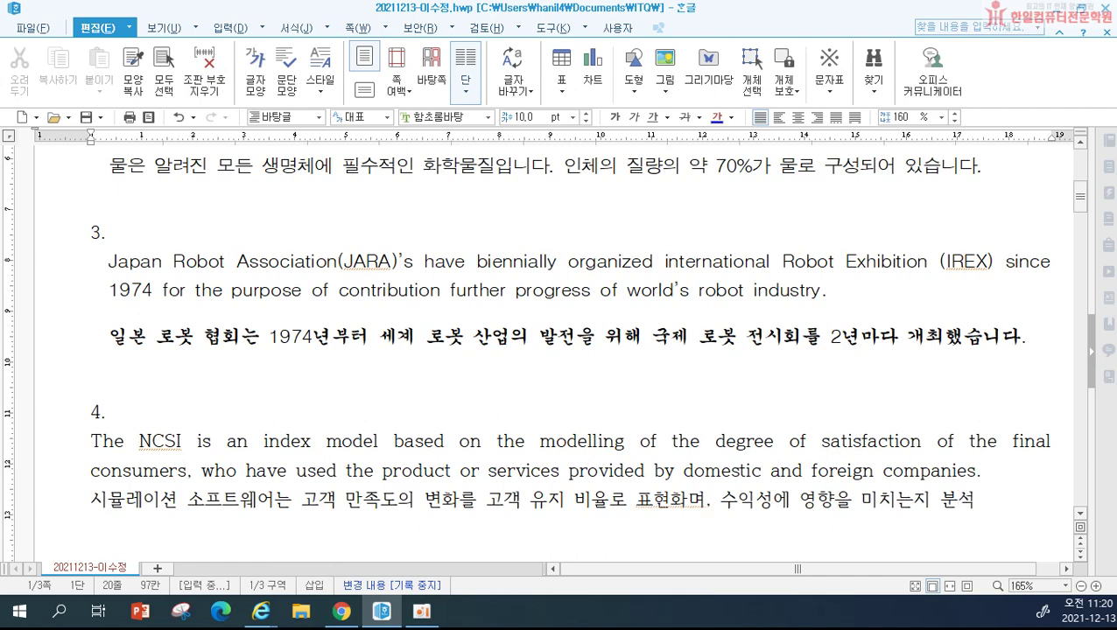
{"action": "type", "text": "습니다."}
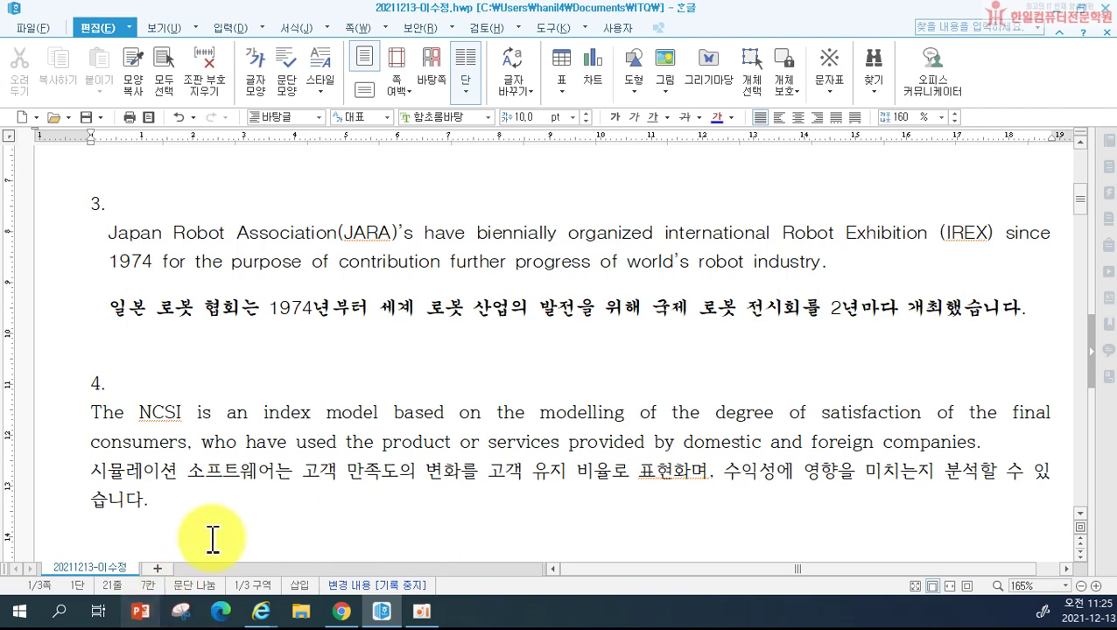
Step: Select paragraph 4 and start a new style 'ncsi' with a 15 pt left margin
{"action": "left_click_drag", "start_coordinate": [42, 412], "coordinate": [42, 518]}
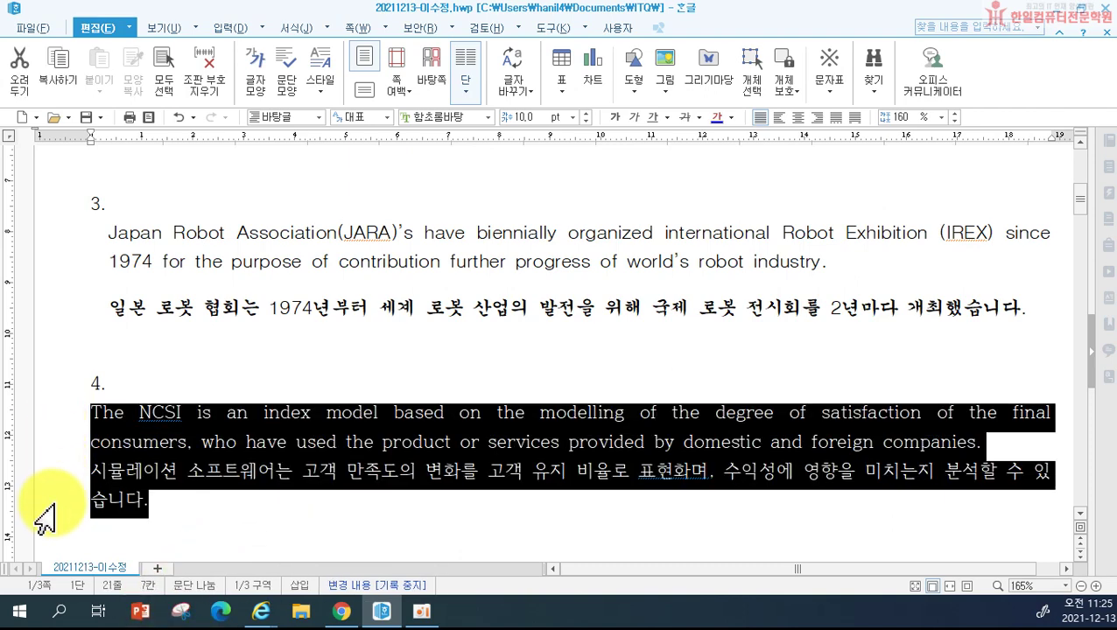
{"action": "key", "text": "F6"}
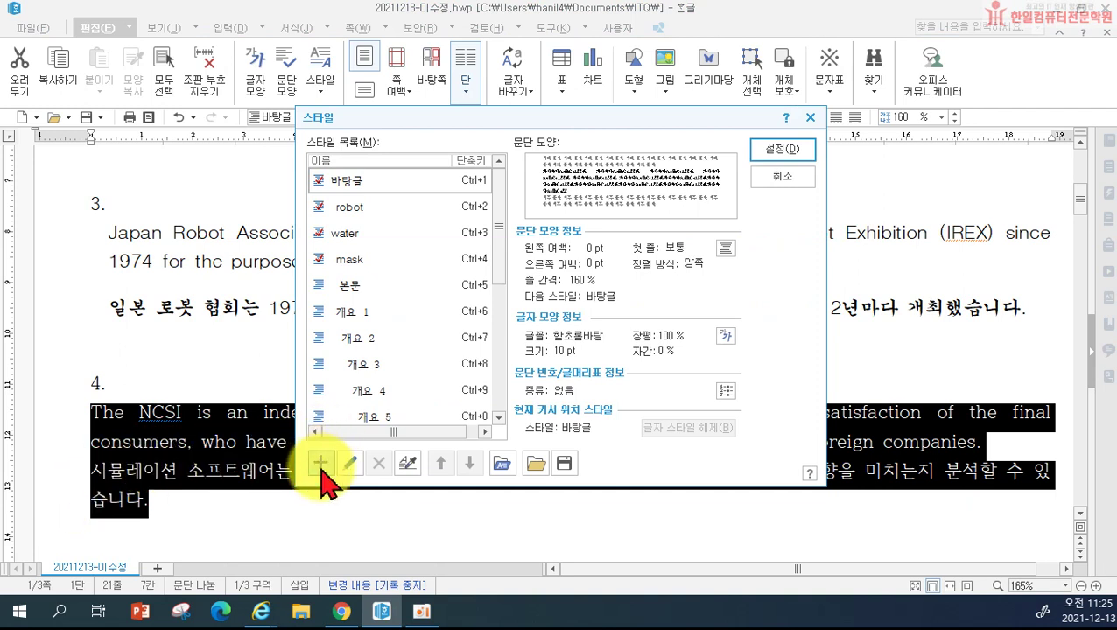
{"action": "left_click", "coordinate": [321, 464]}
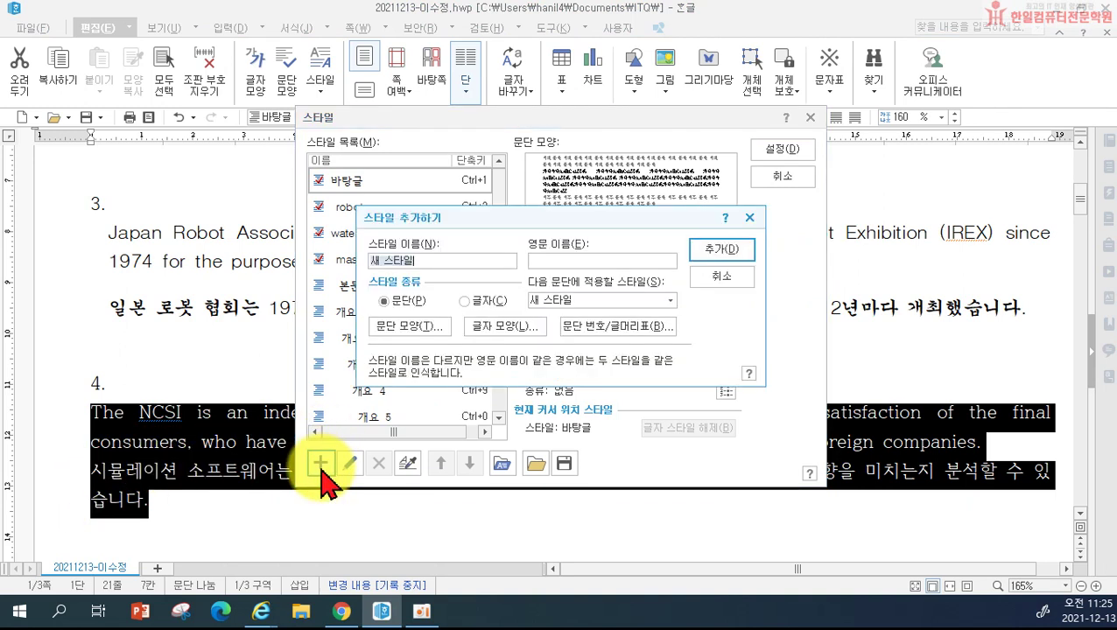
{"action": "type", "text": "ㅌ"}
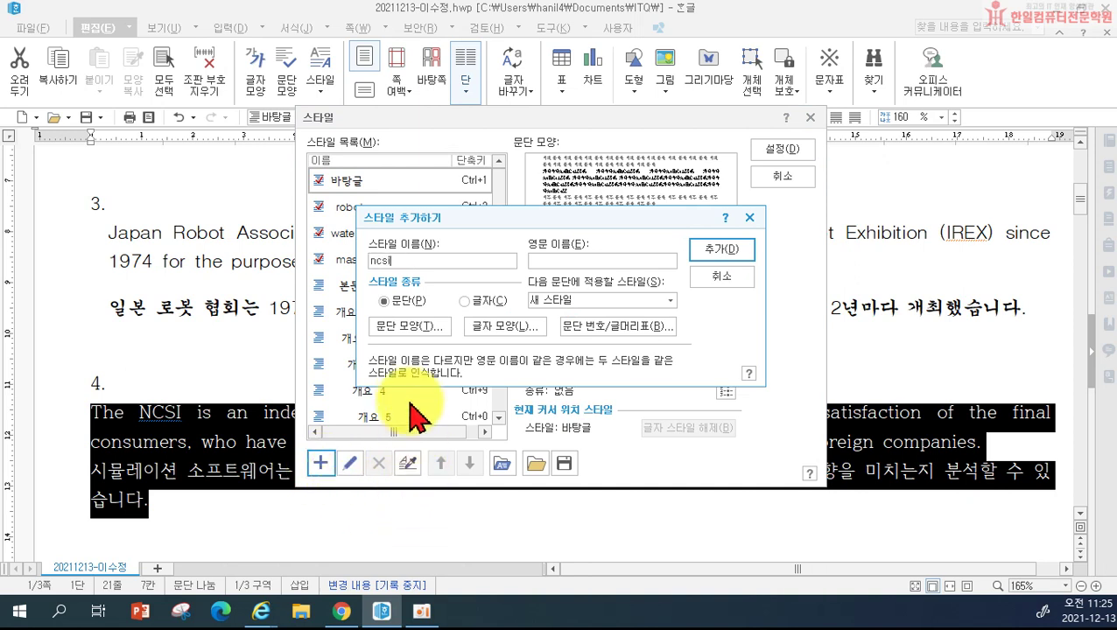
{"action": "left_click", "coordinate": [406, 329]}
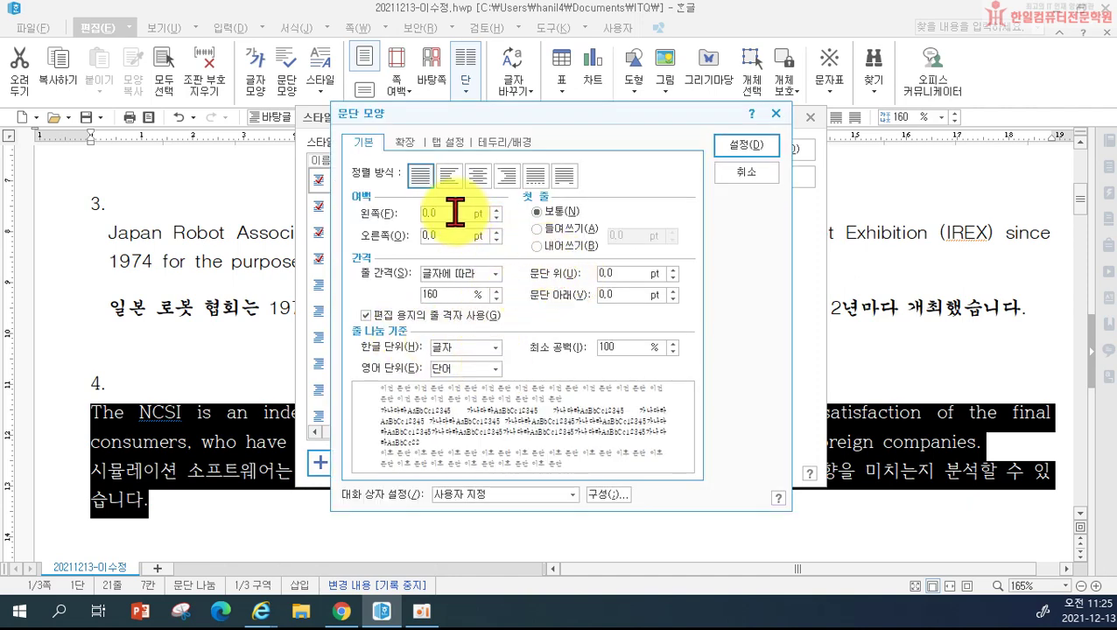
{"action": "left_click", "coordinate": [456, 213]}
{"action": "type", "text": "15"}
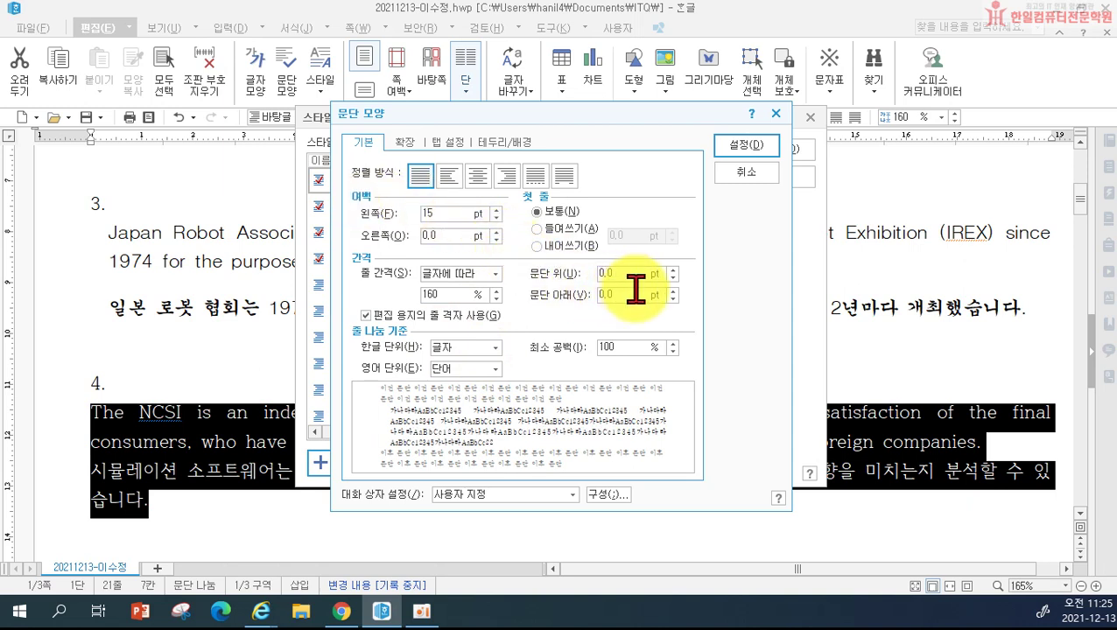
{"action": "type", "text": "5"}
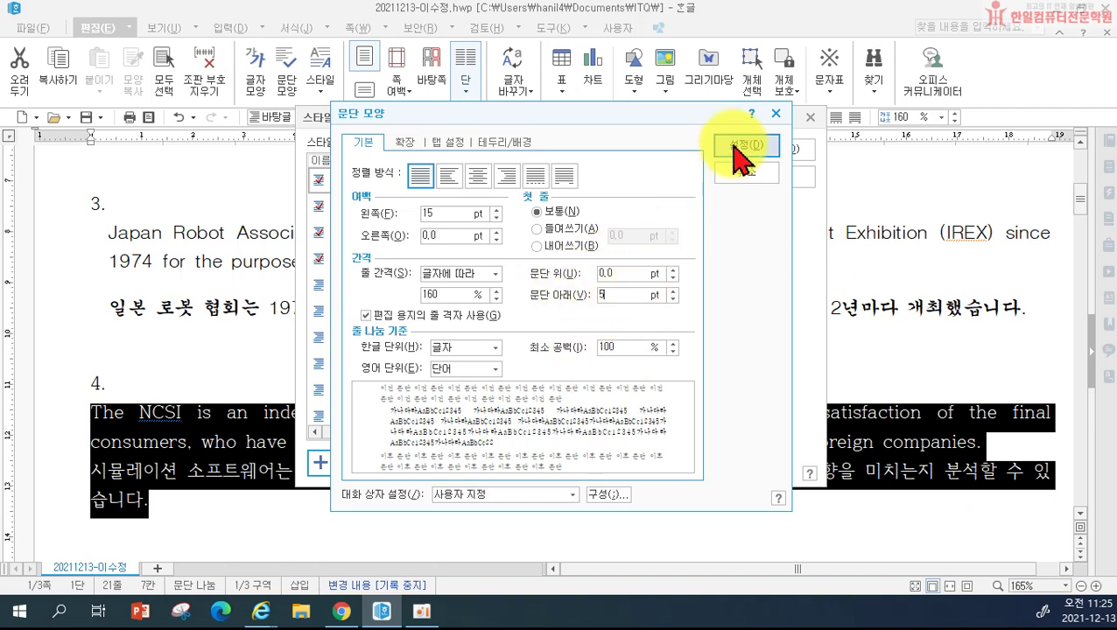
{"action": "left_click", "coordinate": [742, 147]}
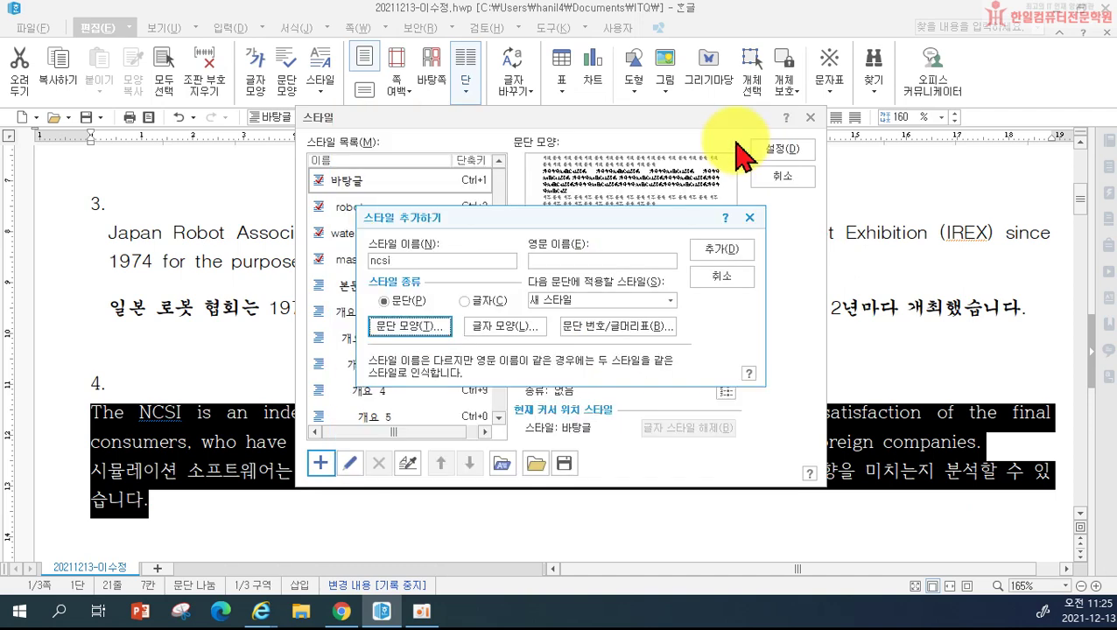
{"action": "left_click", "coordinate": [506, 330]}
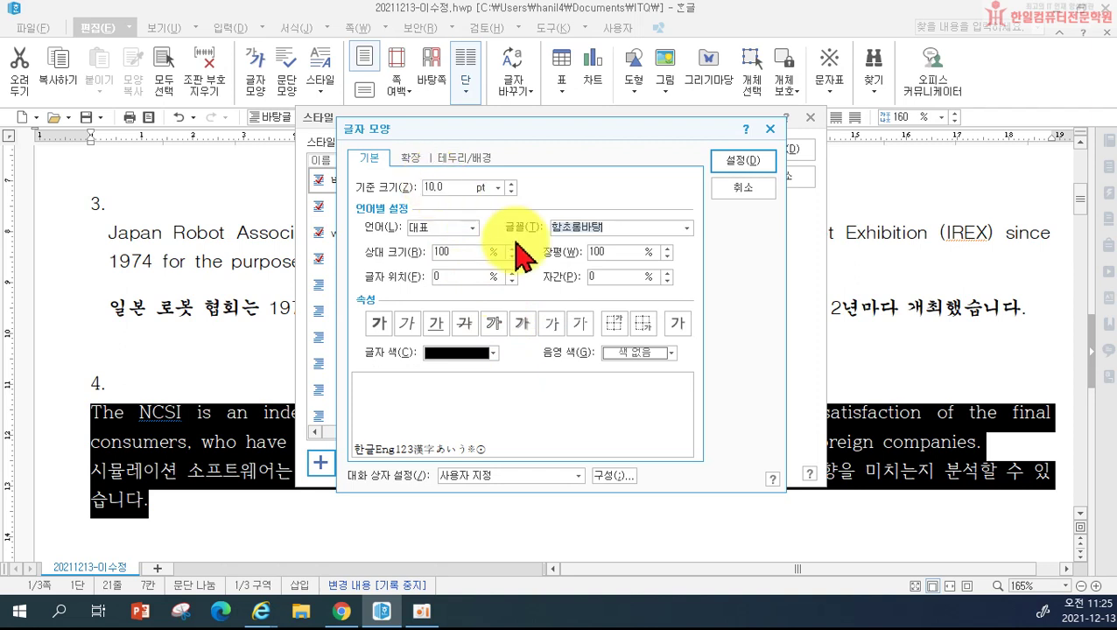
Step: Set the ncsi style's character width to 105% and letter spacing to -5%
{"action": "left_click", "coordinate": [613, 251]}
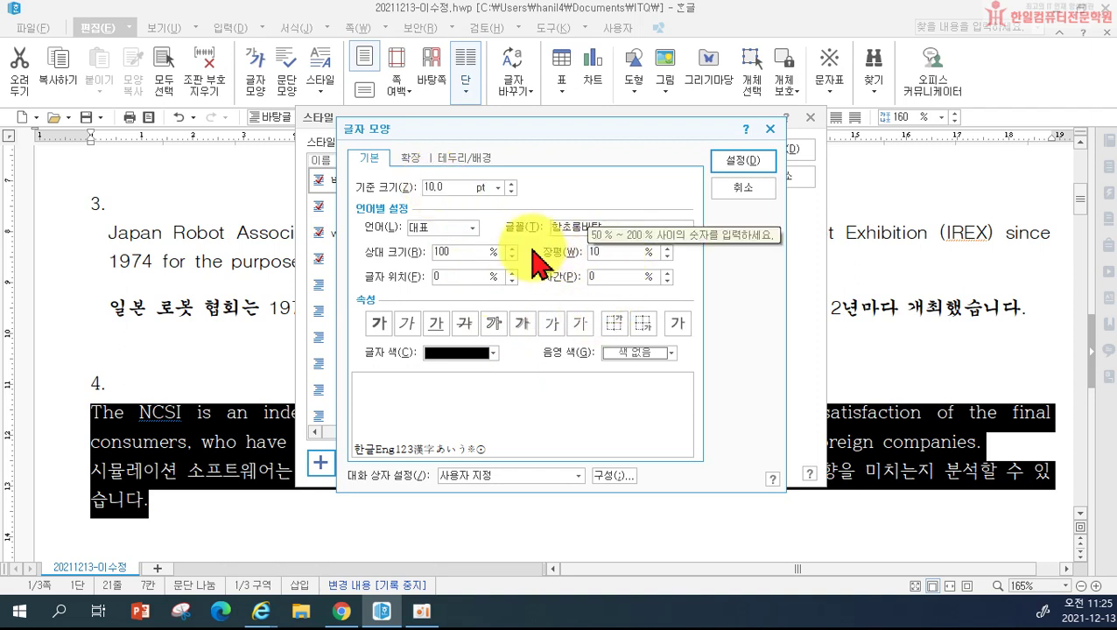
{"action": "type", "text": "105"}
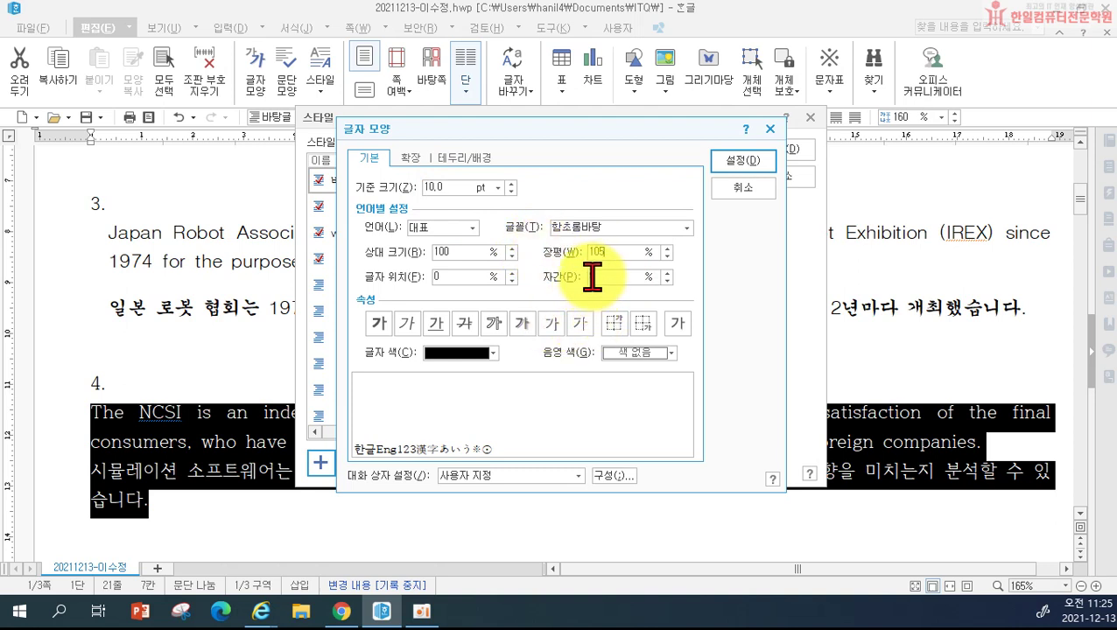
{"action": "left_click", "coordinate": [592, 276]}
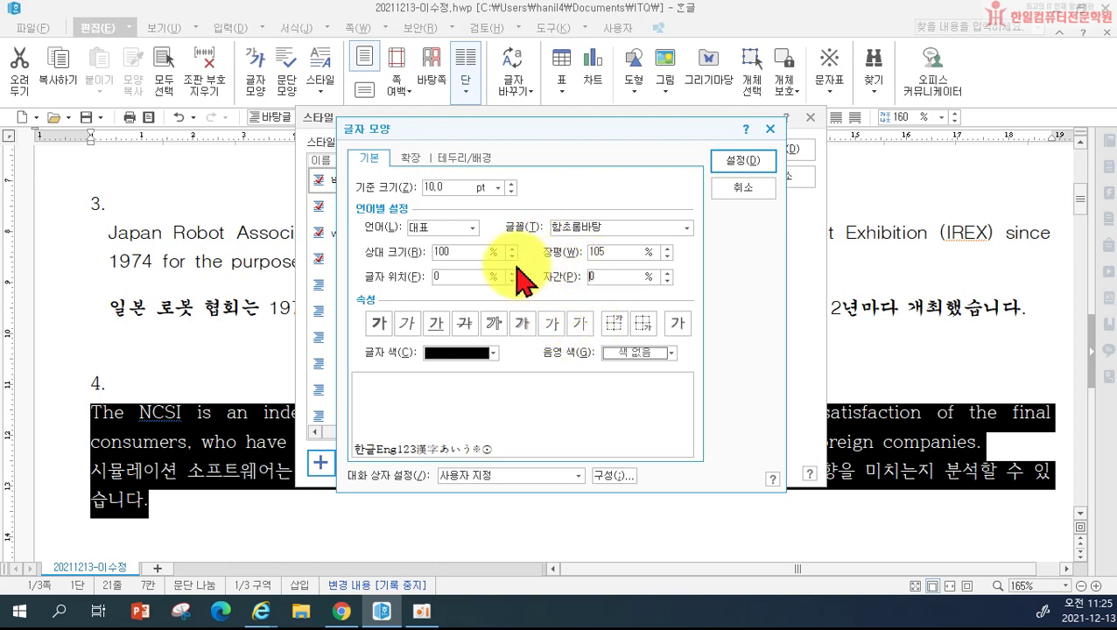
{"action": "key", "text": "Delete"}
{"action": "type", "text": "-5"}
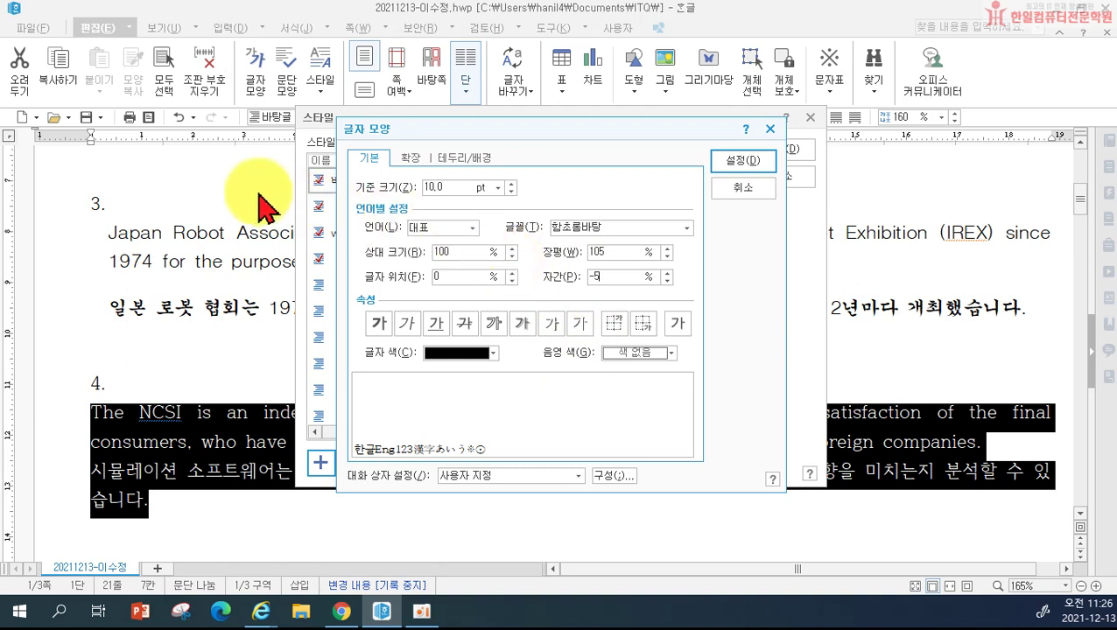
Step: Set Korean font 바탕 and English font 굴림, then add and apply the ncsi style
{"action": "left_click", "coordinate": [447, 234]}
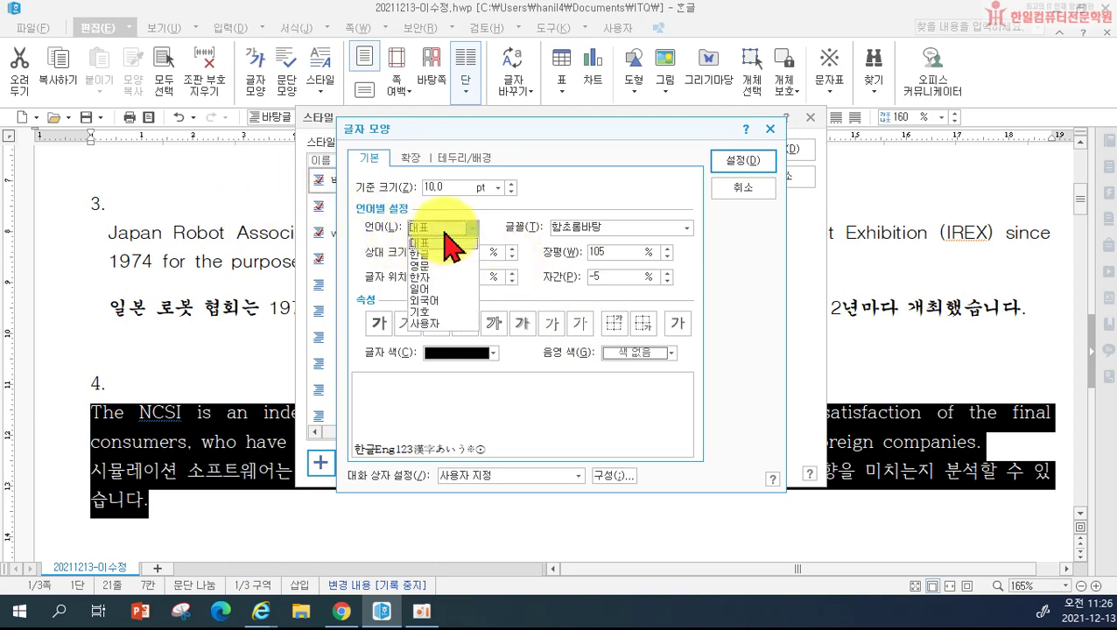
{"action": "left_click", "coordinate": [428, 254]}
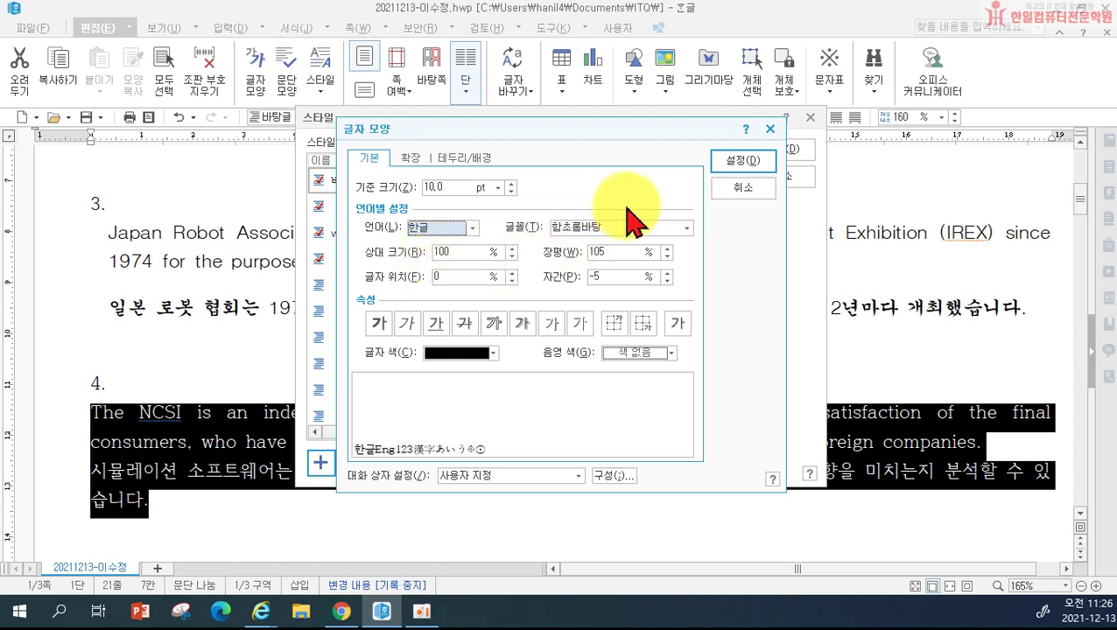
{"action": "left_click", "coordinate": [616, 230]}
{"action": "type", "text": "바탕"}
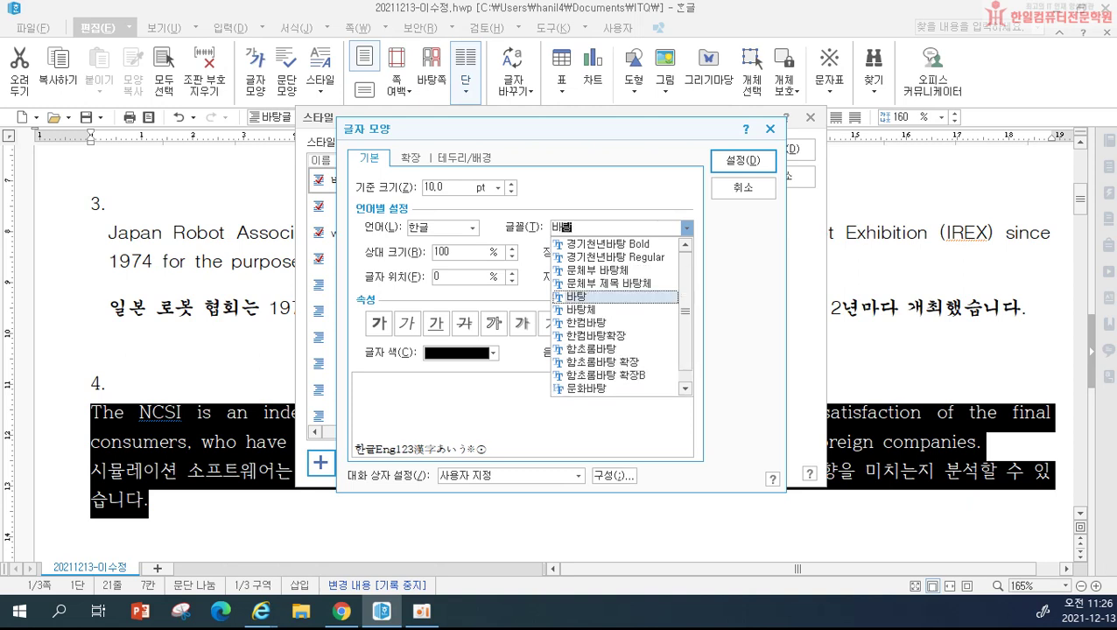
{"action": "key", "text": "Return"}
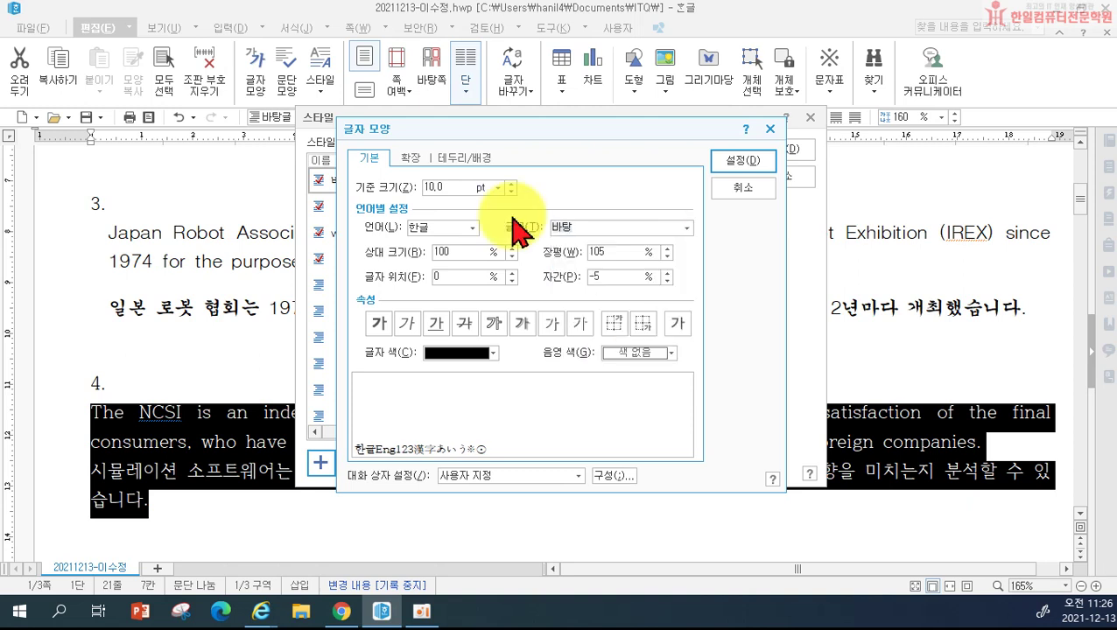
{"action": "left_click", "coordinate": [445, 229]}
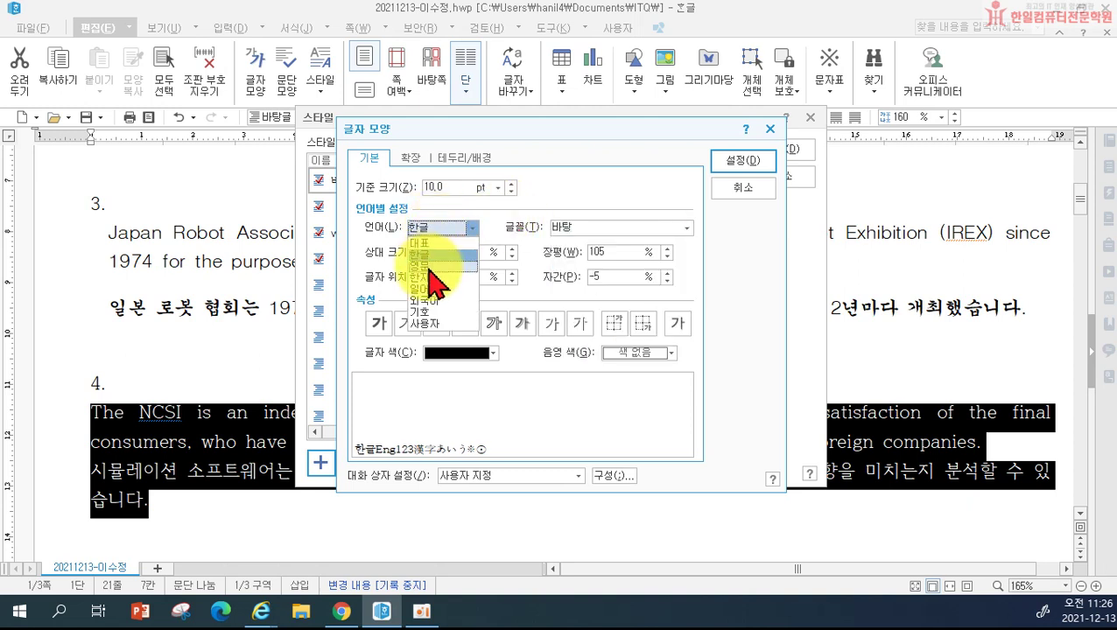
{"action": "left_click", "coordinate": [430, 266]}
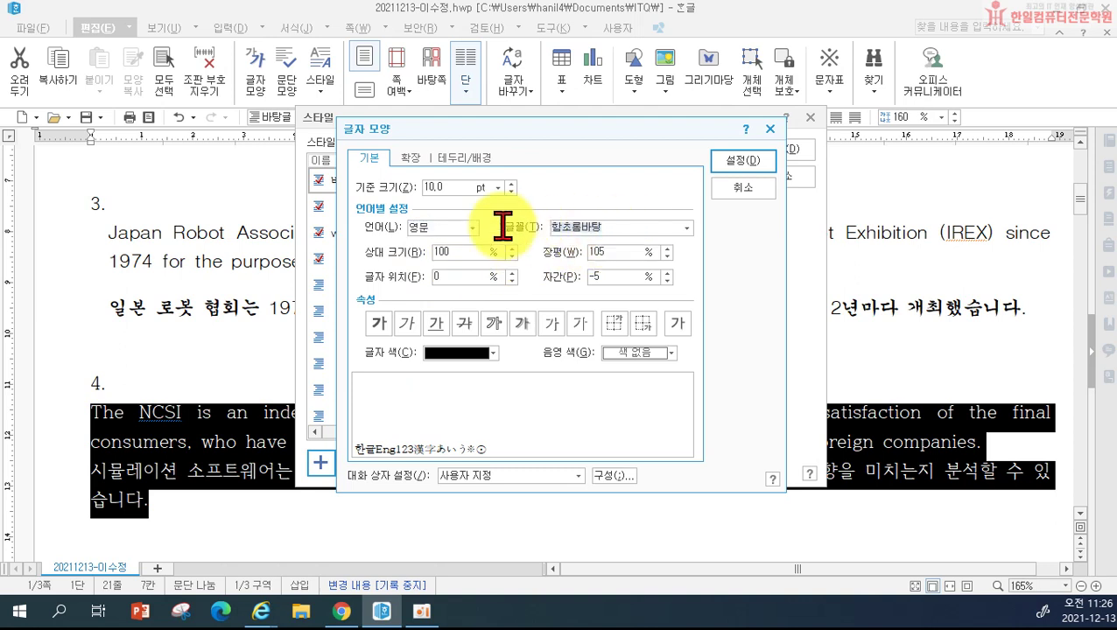
{"action": "type", "text": "굴림"}
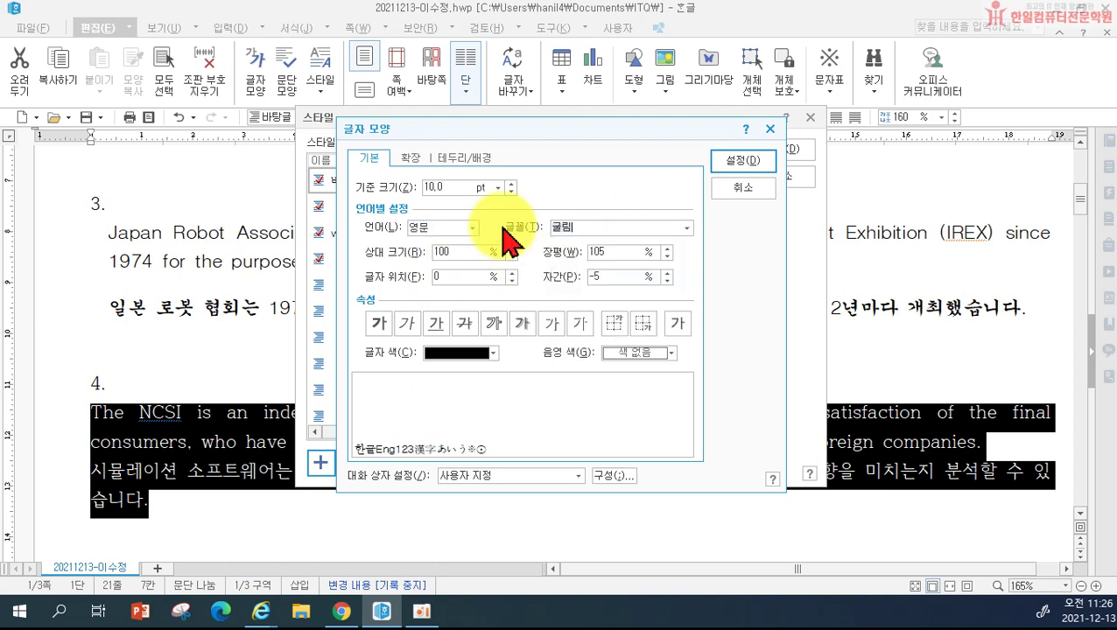
{"action": "left_click", "coordinate": [744, 161]}
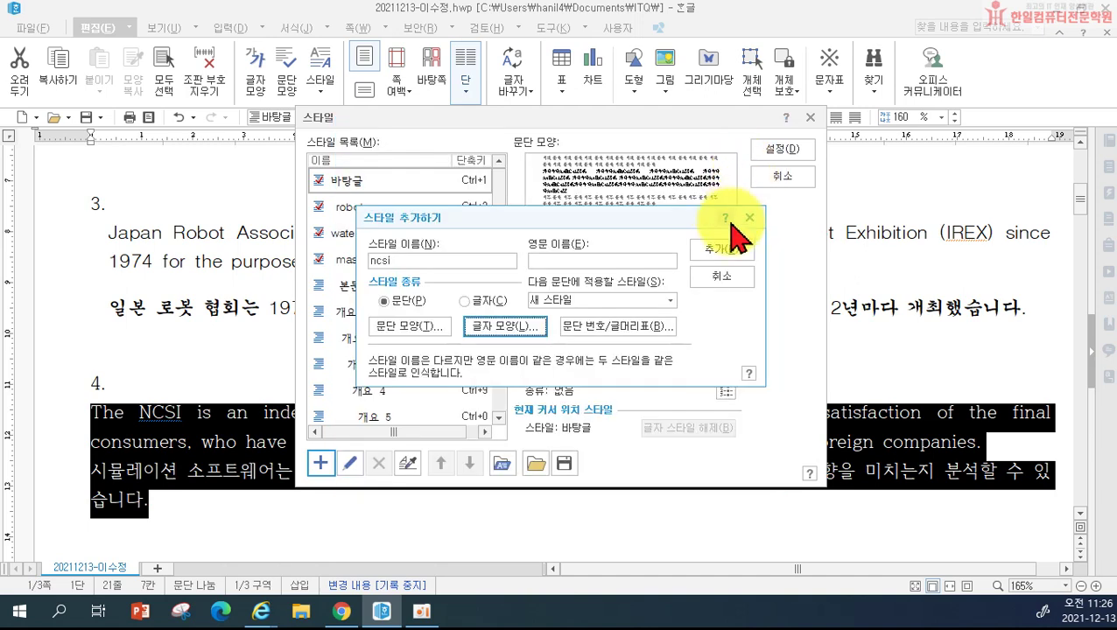
{"action": "left_click", "coordinate": [722, 252]}
{"action": "left_click", "coordinate": [780, 151]}
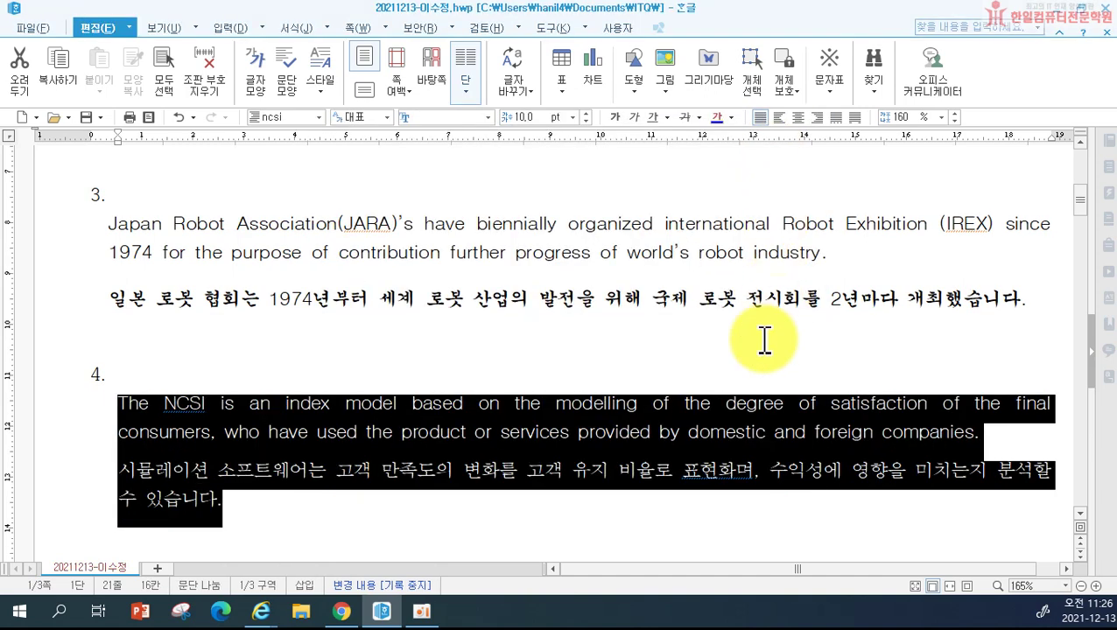
Step: Correct the typo 표현화며 to 표현하며 in item 4's Korean sentence
{"action": "left_click", "coordinate": [468, 520]}
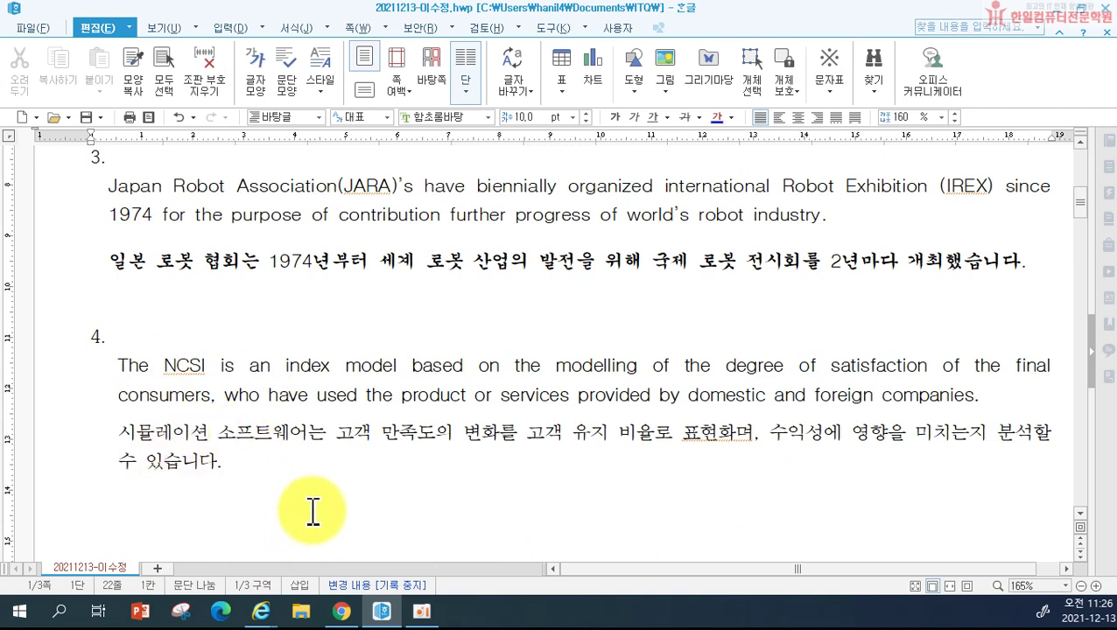
{"action": "left_click", "coordinate": [736, 432]}
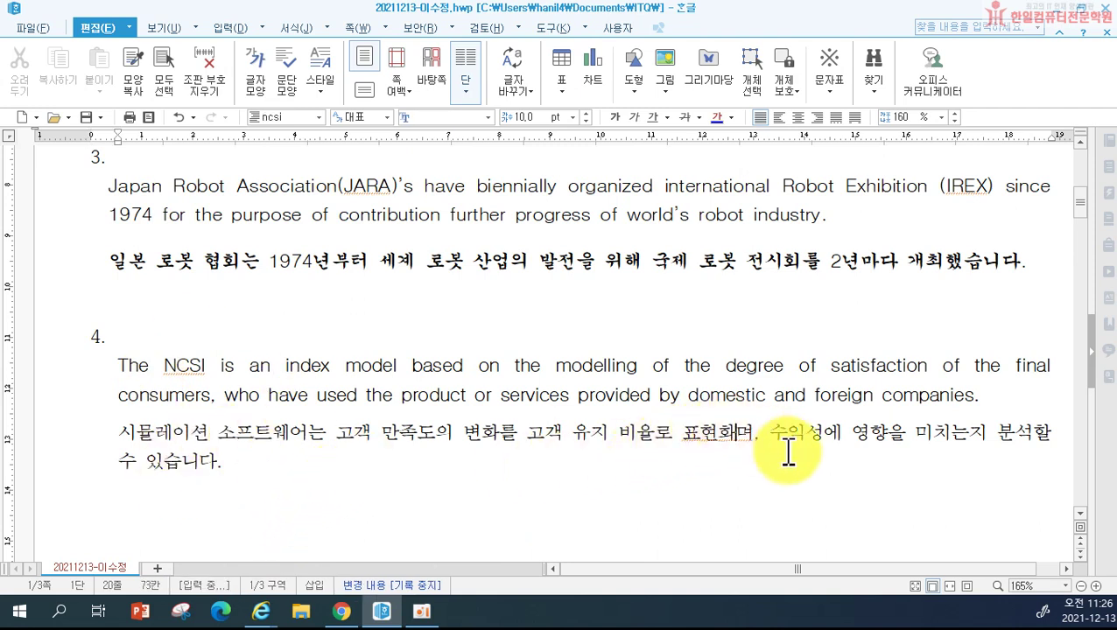
{"action": "key", "text": "BackSpace"}
{"action": "type", "text": "ㅎ"}
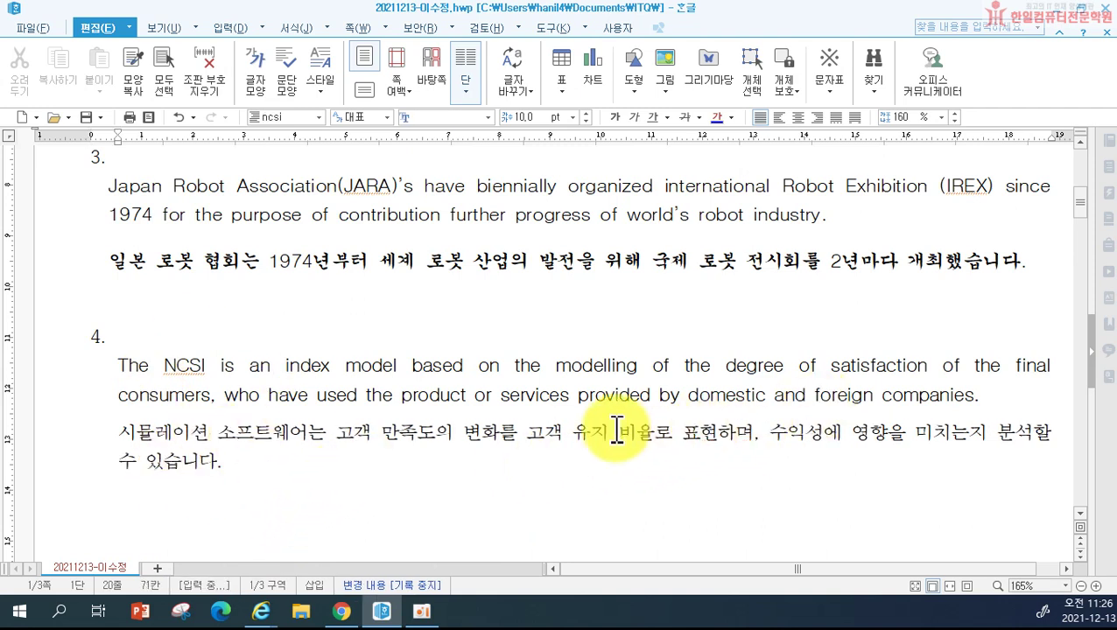
{"action": "left_click", "coordinate": [379, 488]}
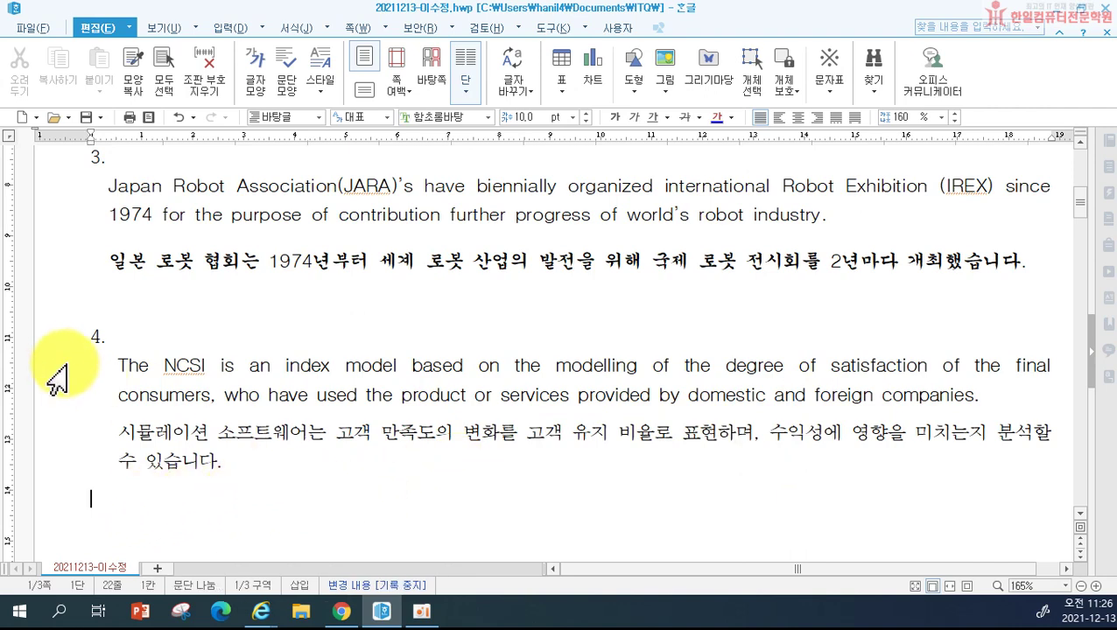
Step: Delete item 4's paragraphs, then undo to restore them
{"action": "left_click_drag", "start_coordinate": [53, 369], "coordinate": [65, 472]}
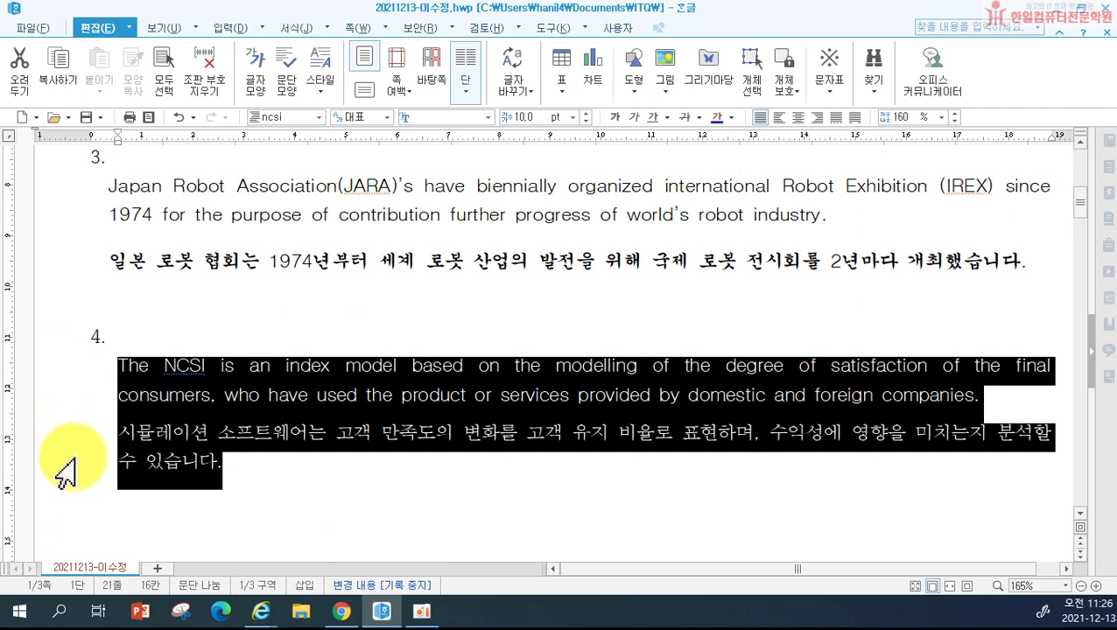
{"action": "key", "text": "Delete"}
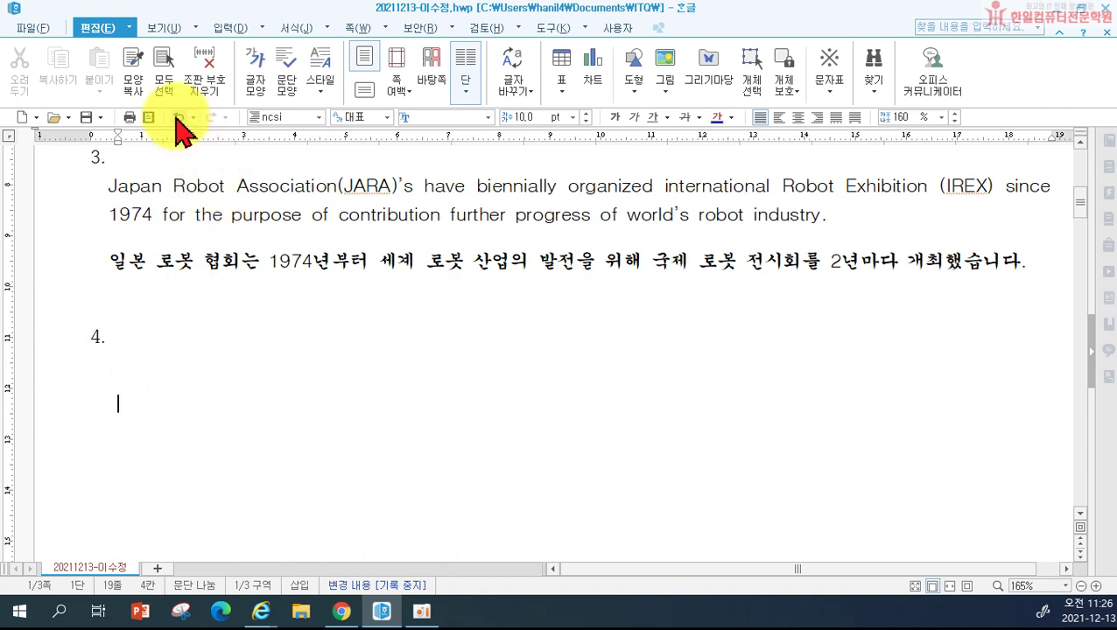
{"action": "left_click", "coordinate": [180, 116]}
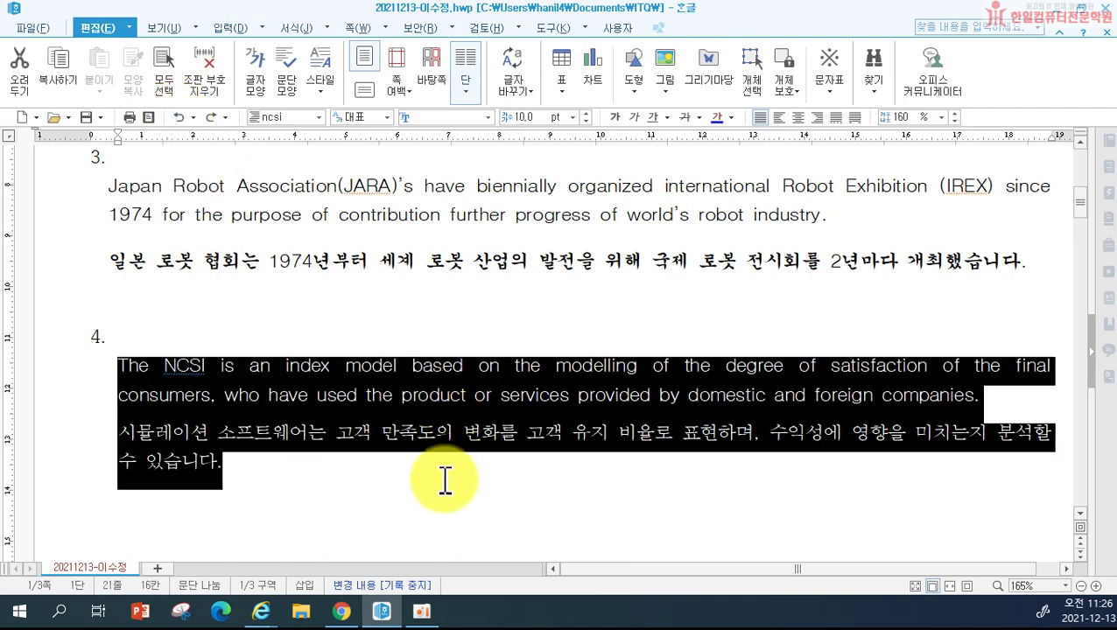
{"action": "left_click", "coordinate": [420, 523]}
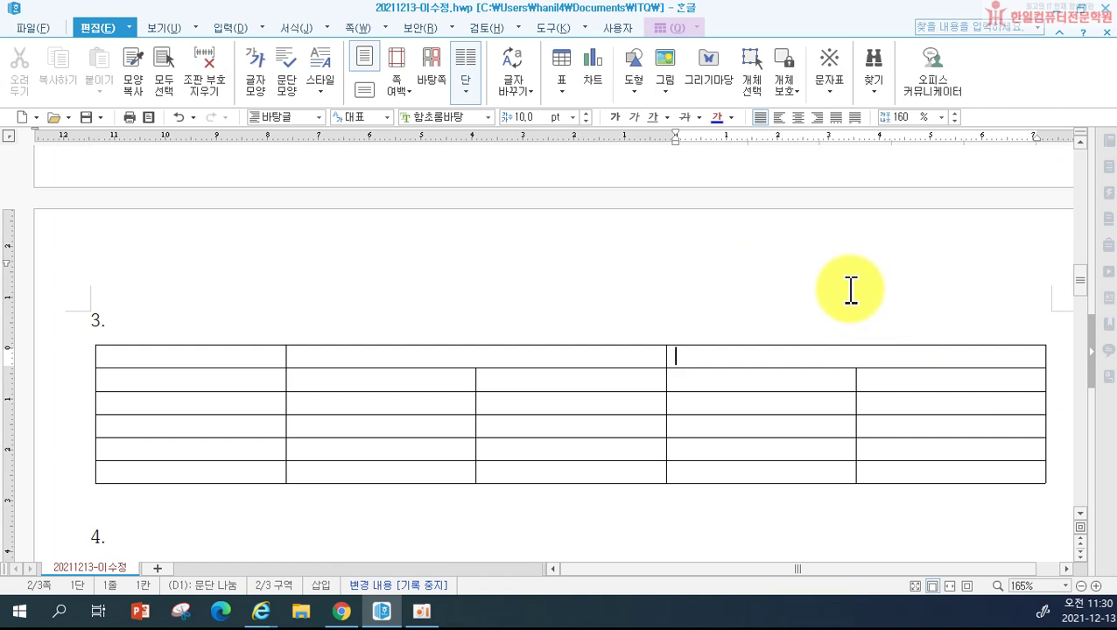
Step: Merge header cells B1:C1 and D1:E1 of the table under item 3
{"action": "key", "text": "ctrl+z"}
{"action": "key", "text": "ctrl+z"}
{"action": "left_click", "coordinate": [692, 300]}
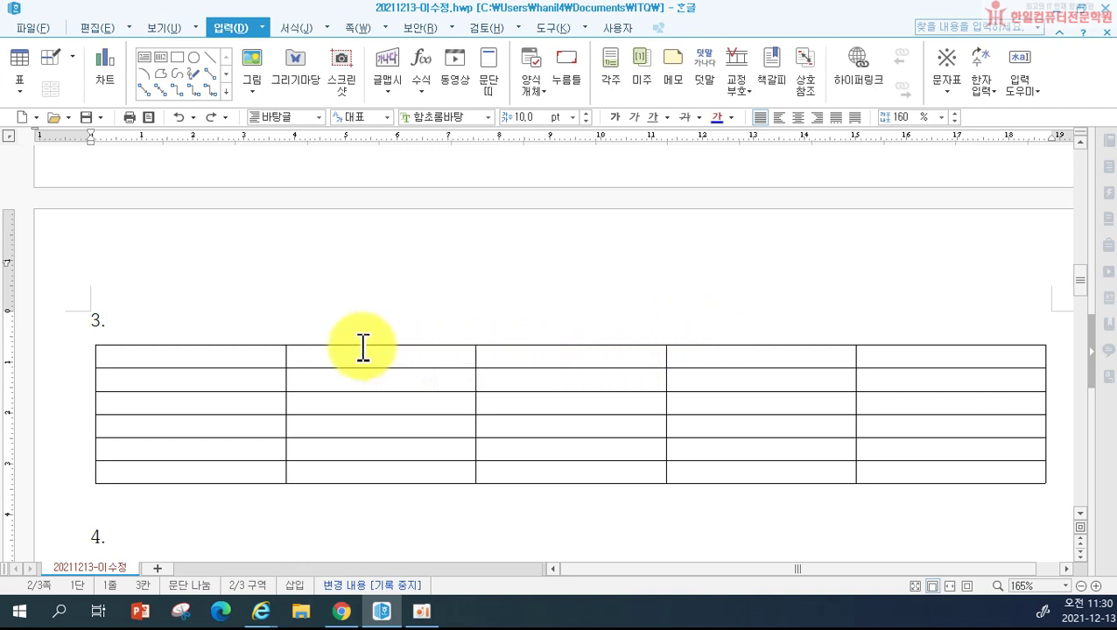
{"action": "left_click_drag", "start_coordinate": [366, 356], "coordinate": [579, 358]}
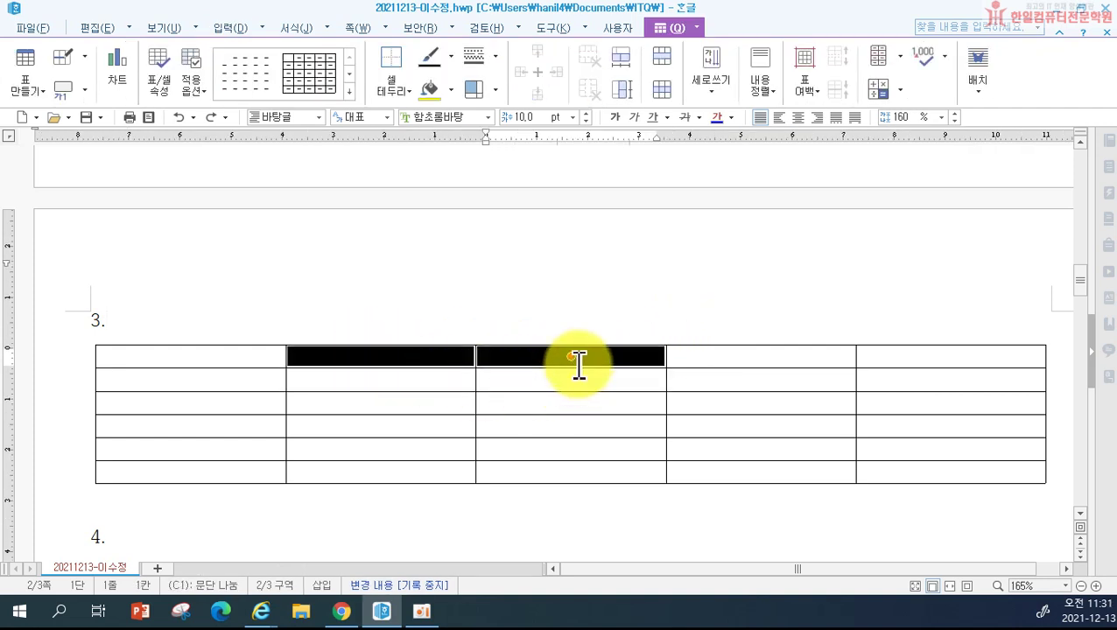
{"action": "key", "text": "m"}
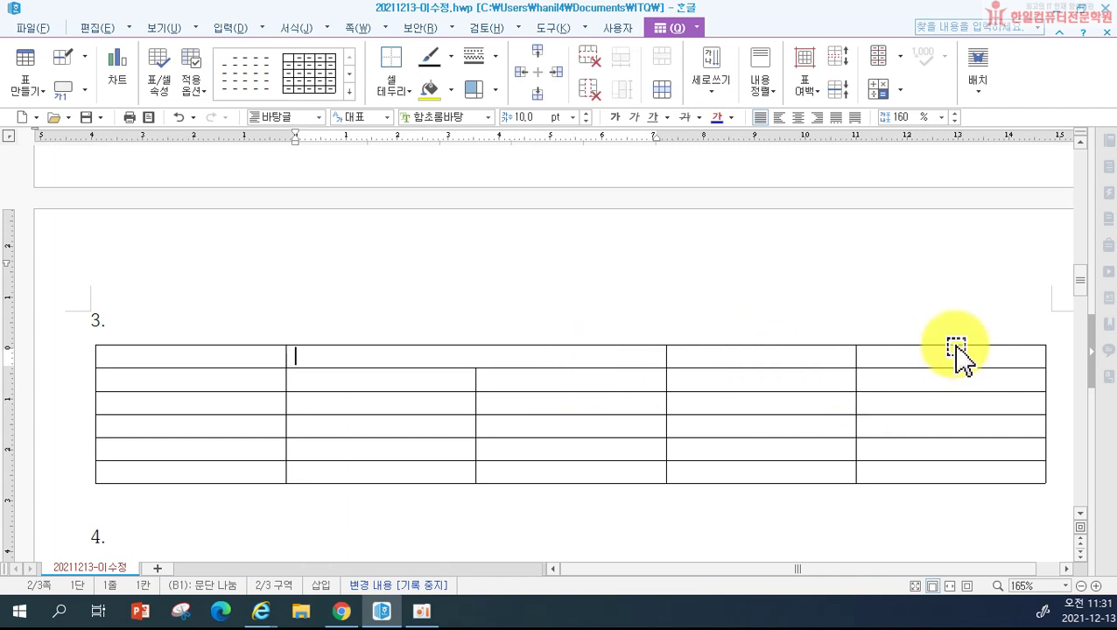
{"action": "left_click", "coordinate": [797, 355]}
{"action": "left_click_drag", "start_coordinate": [798, 355], "coordinate": [923, 368]}
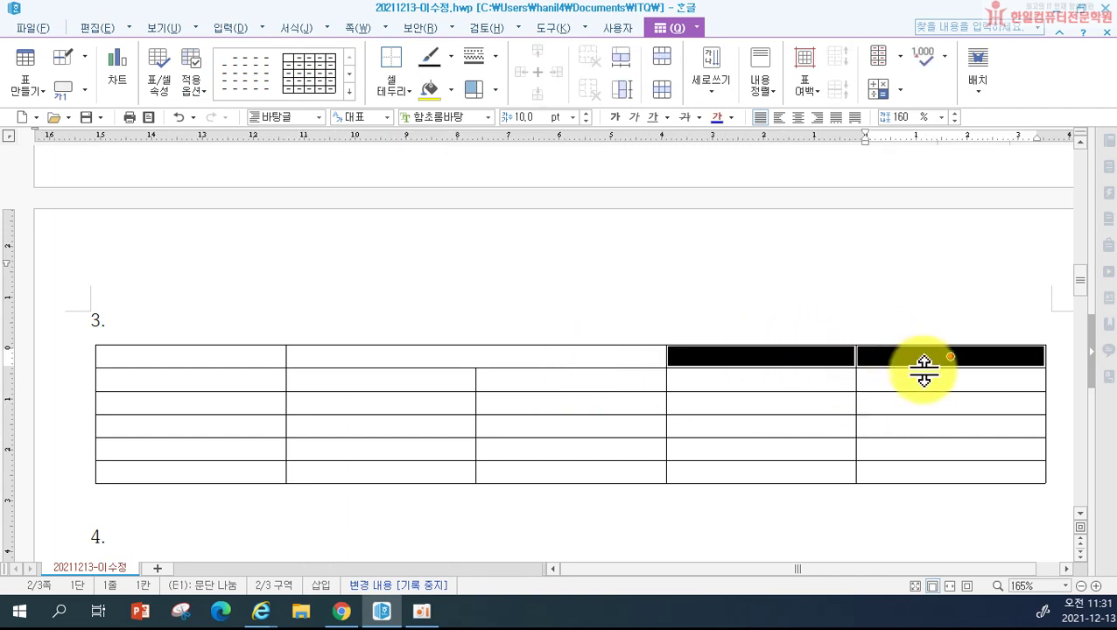
{"action": "key", "text": "m"}
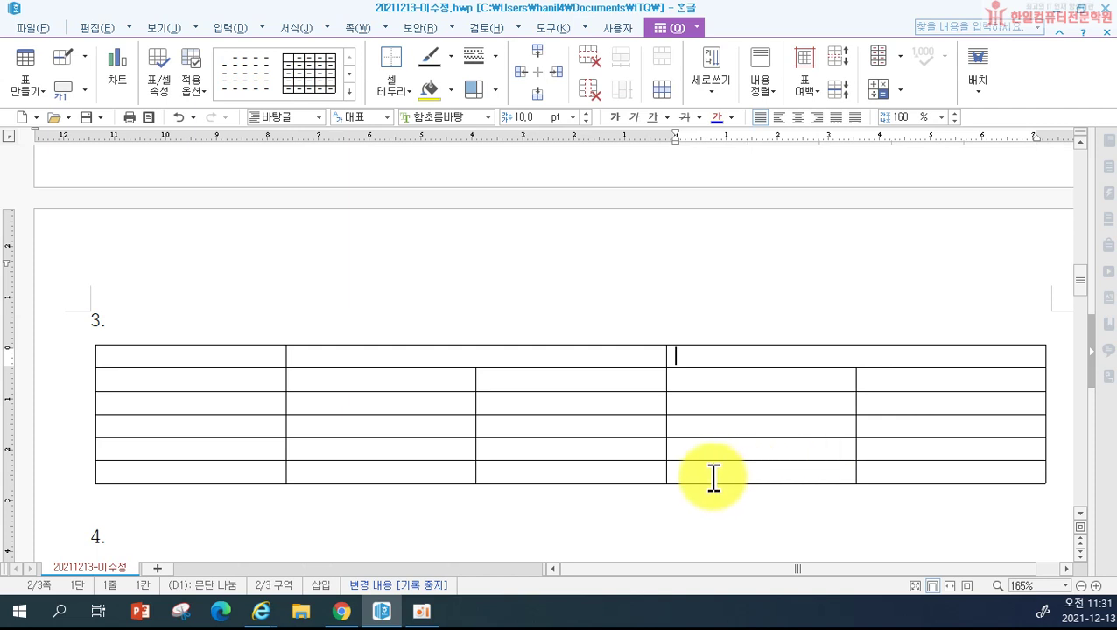
{"action": "left_click", "coordinate": [196, 363]}
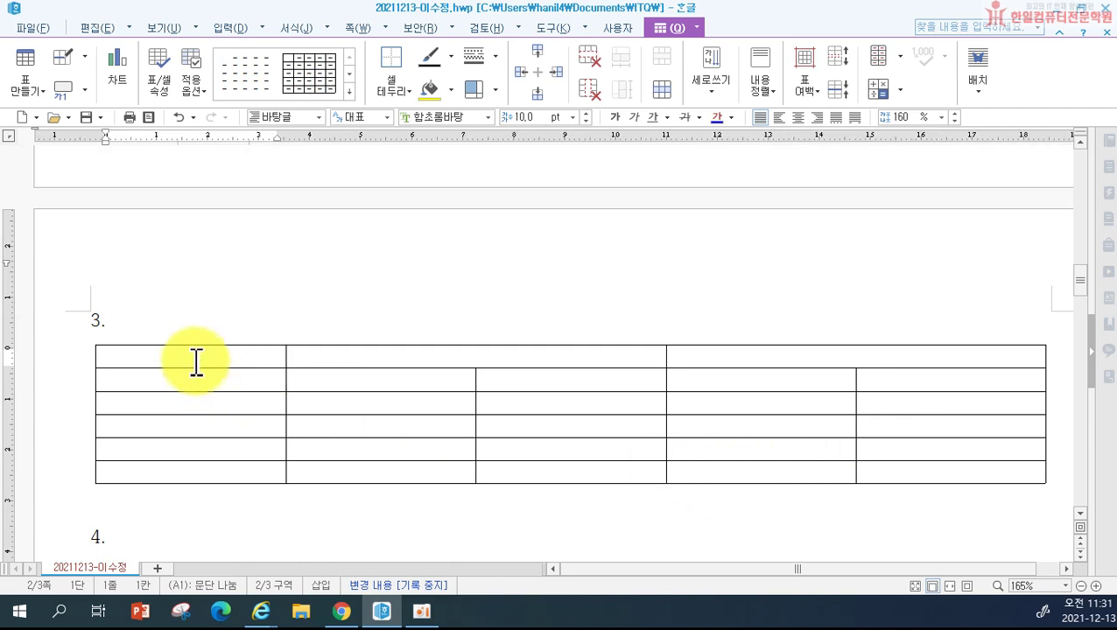
Step: Fill the header row with 구분, 내국인 and 외국인
{"action": "type", "text": "구분"}
{"action": "key", "text": "Tab"}
{"action": "type", "text": "내국인"}
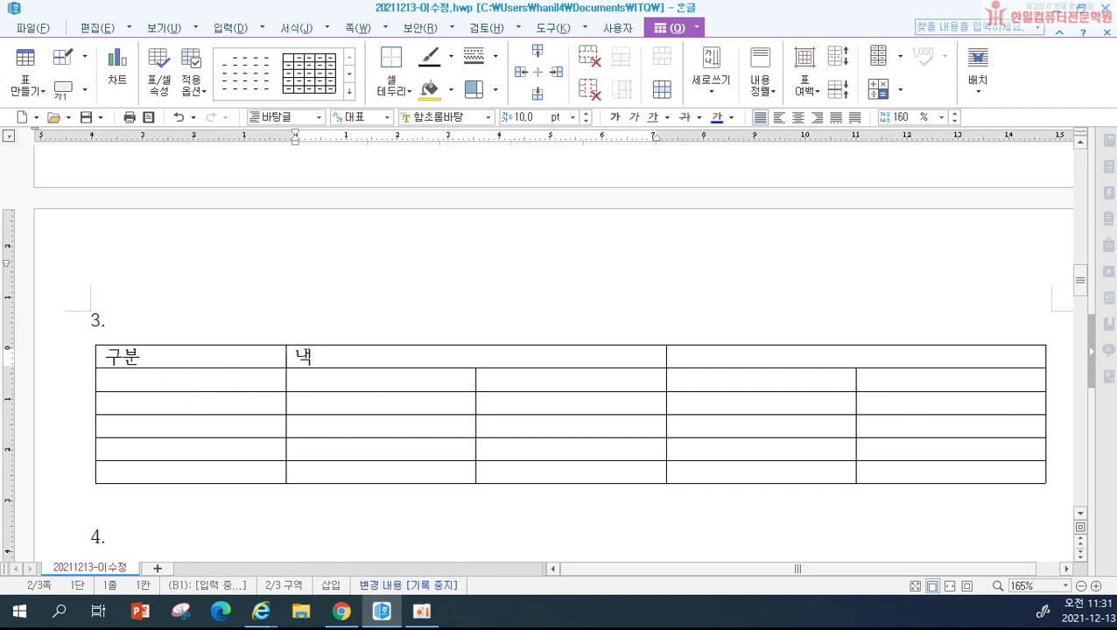
{"action": "key", "text": "Tab"}
{"action": "type", "text": "외국인"}
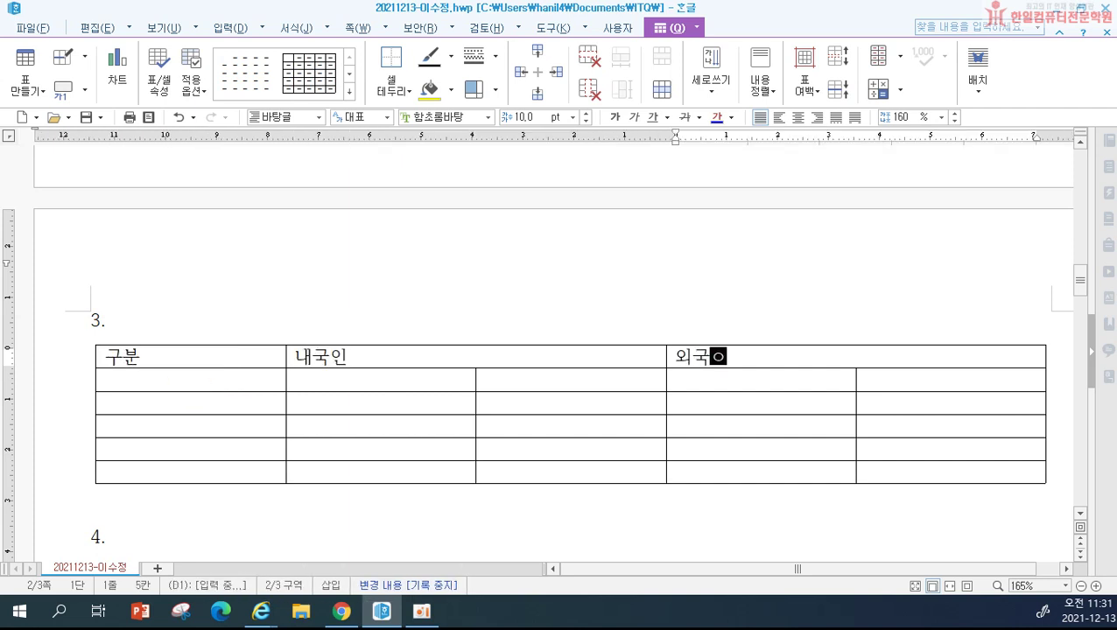
{"action": "key", "text": "Tab"}
Step: Fill the second row with 관광지명 and 2018년, 2019년 under each visitor group
{"action": "type", "text": "고"}
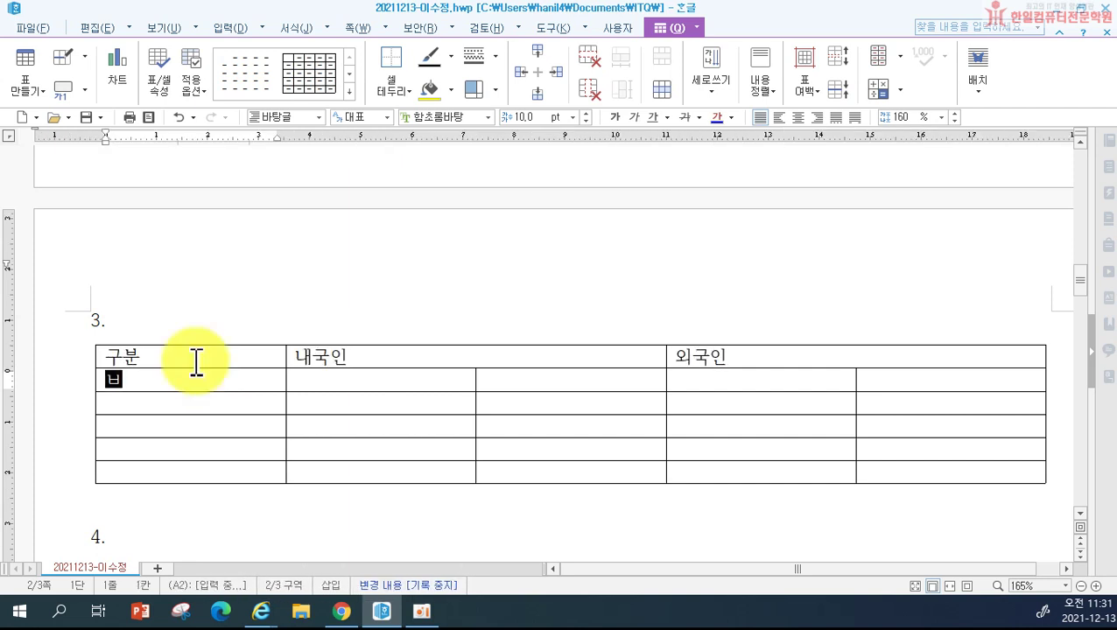
{"action": "type", "text": "광지명"}
{"action": "key", "text": "Tab"}
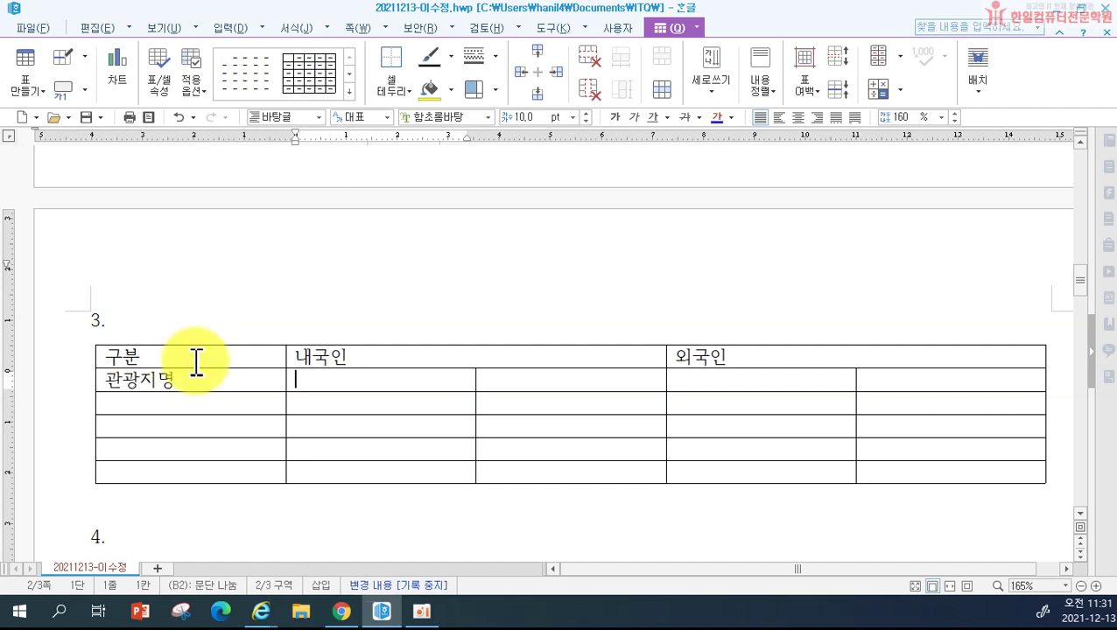
{"action": "type", "text": "201"}
{"action": "type", "text": "8년"}
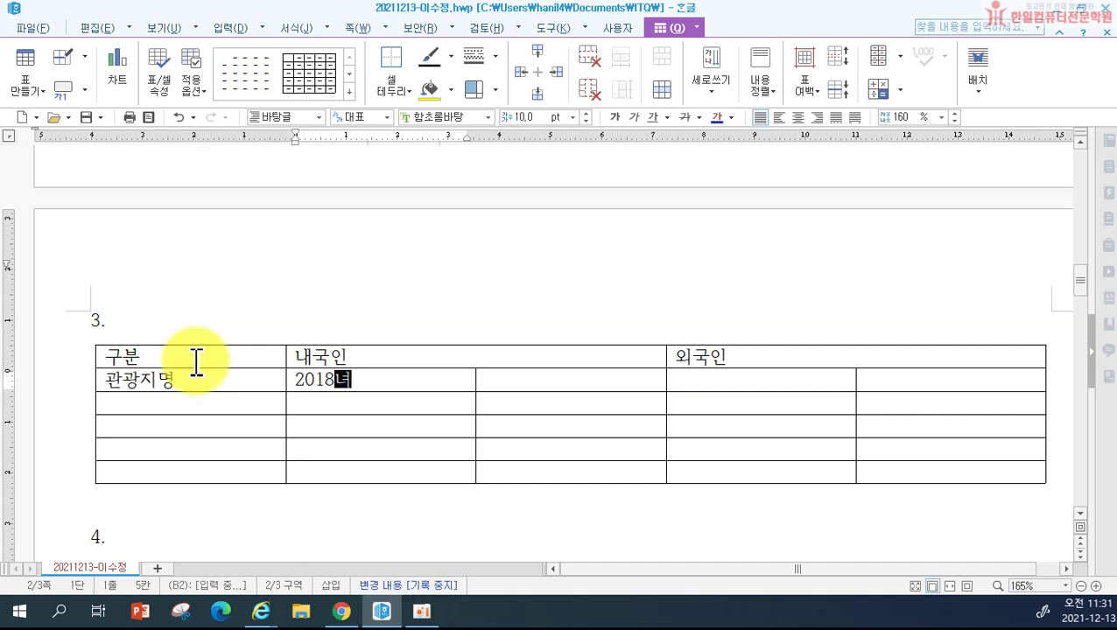
{"action": "key", "text": "Tab"}
{"action": "type", "text": "2019년"}
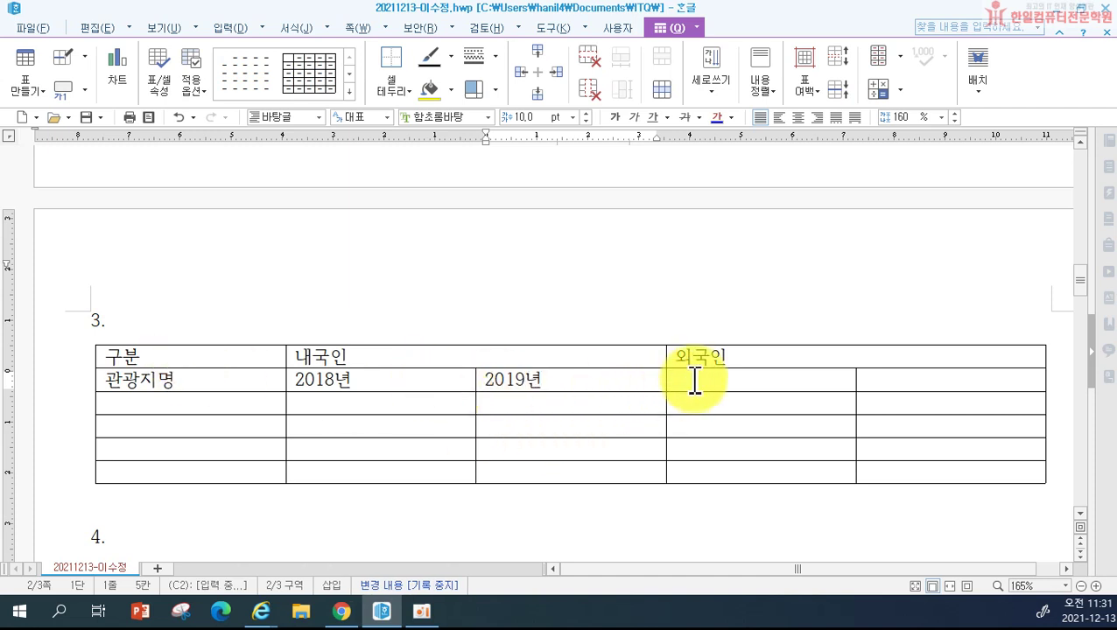
{"action": "left_click", "coordinate": [726, 381]}
{"action": "type", "text": "2018년"}
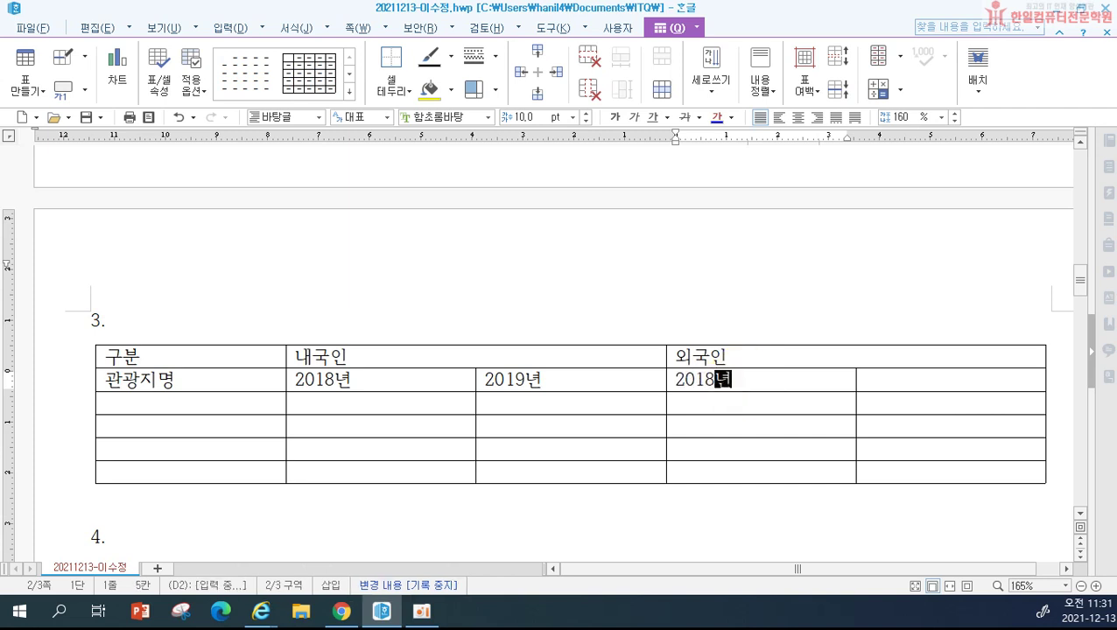
{"action": "key", "text": "Tab"}
{"action": "type", "text": "2019"}
{"action": "type", "text": "년"}
{"action": "key", "text": "Tab"}
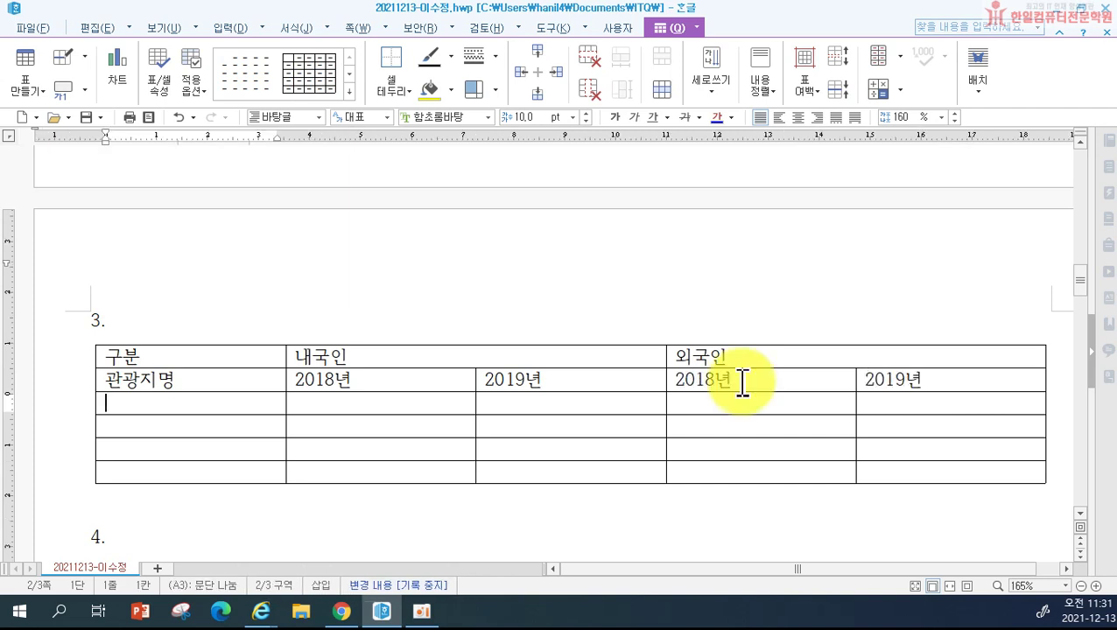
Step: Enter the 안동국제탈춤 row: 900499, 868000, 2, 2700
{"action": "type", "text": "안동국제탈춤"}
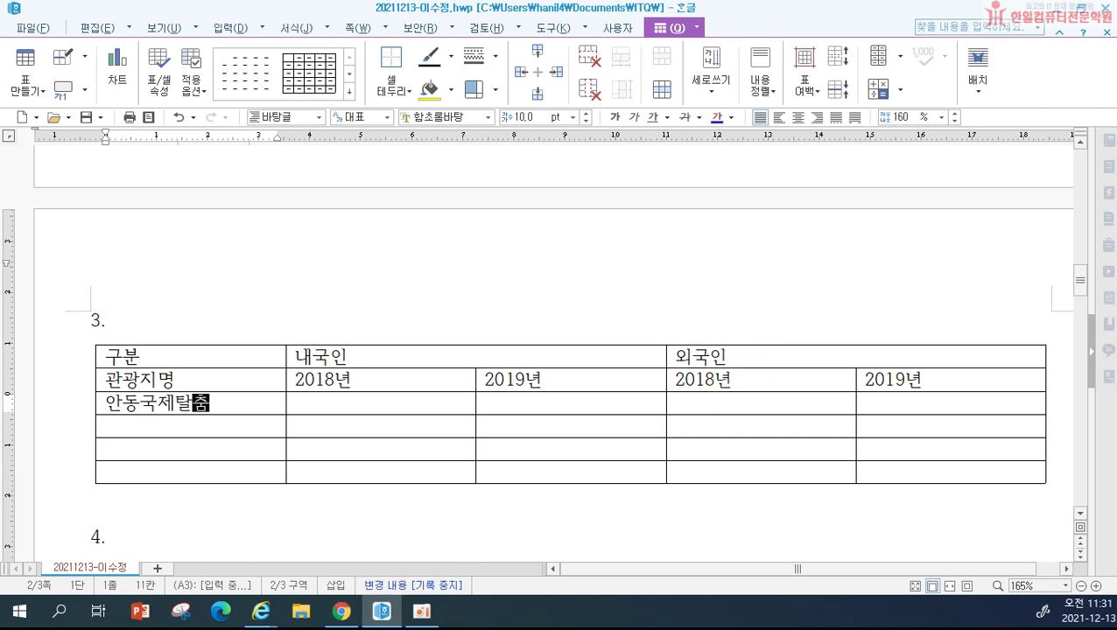
{"action": "key", "text": "Tab"}
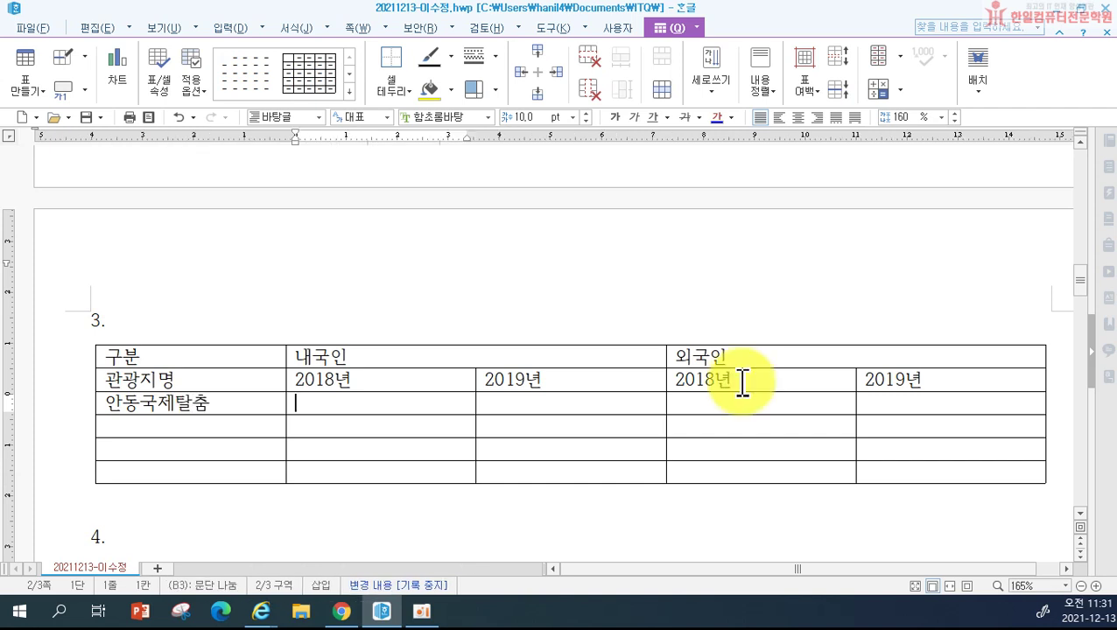
{"action": "type", "text": "900499"}
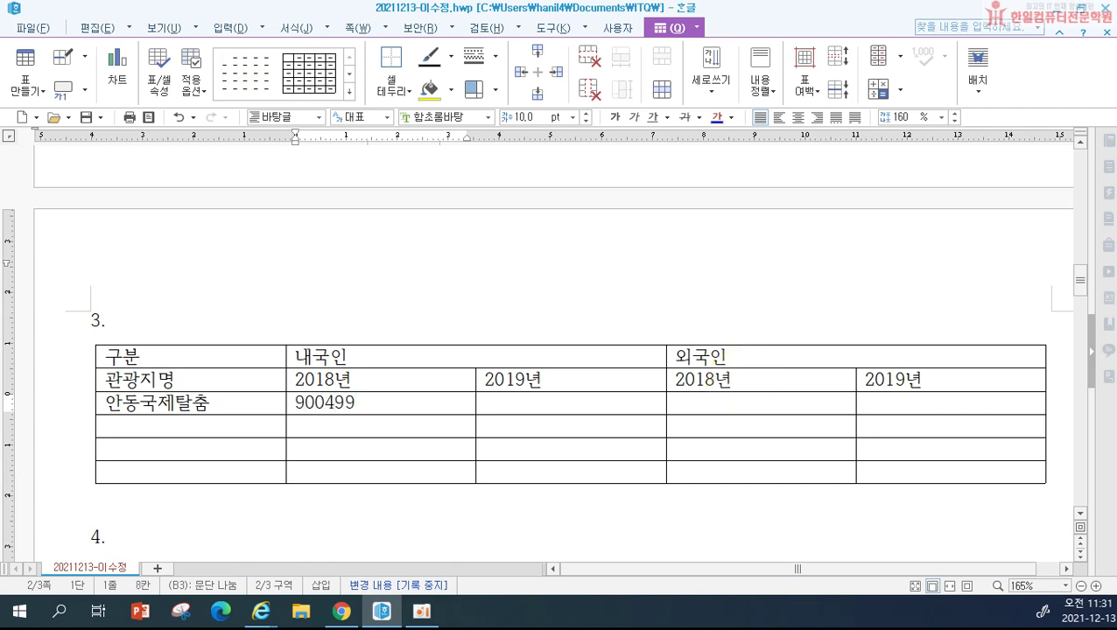
{"action": "key", "text": "Tab"}
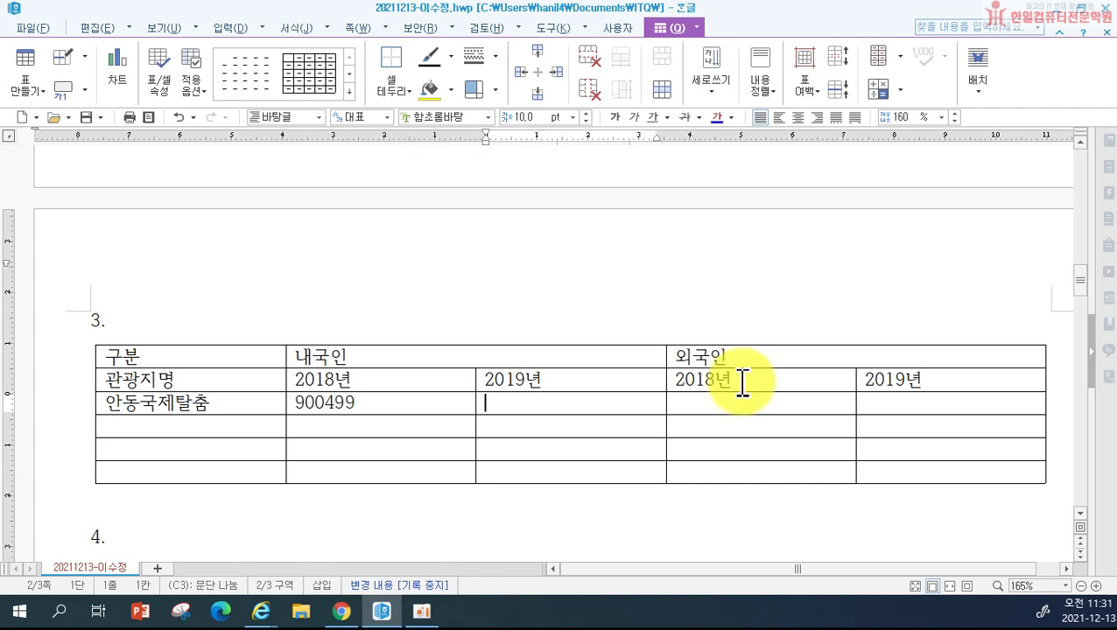
{"action": "type", "text": "868"}
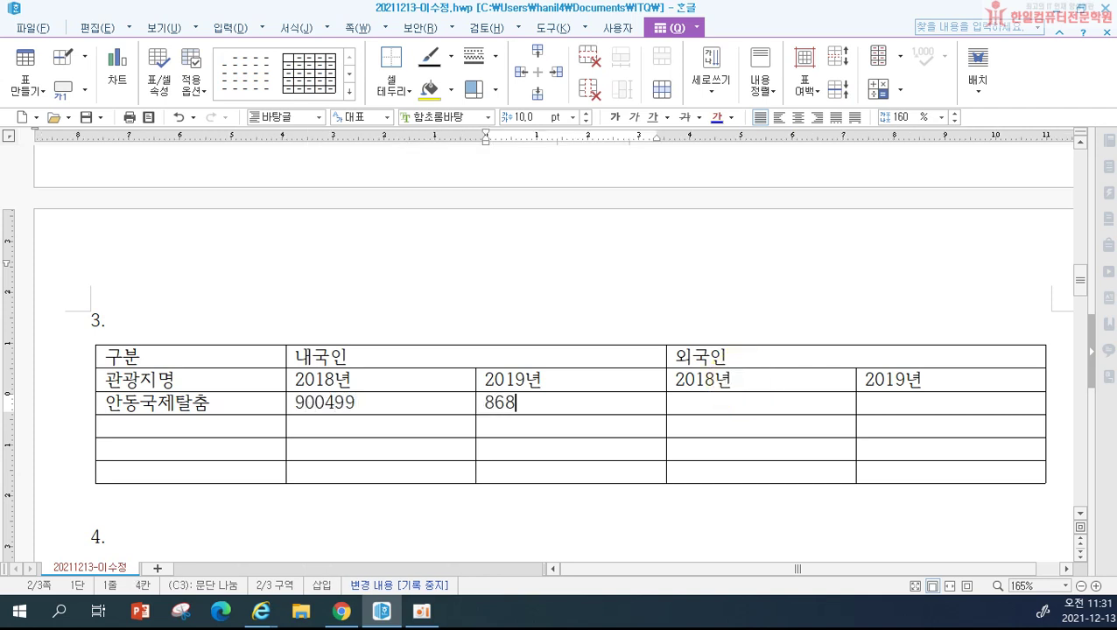
{"action": "type", "text": "000"}
{"action": "key", "text": "Tab"}
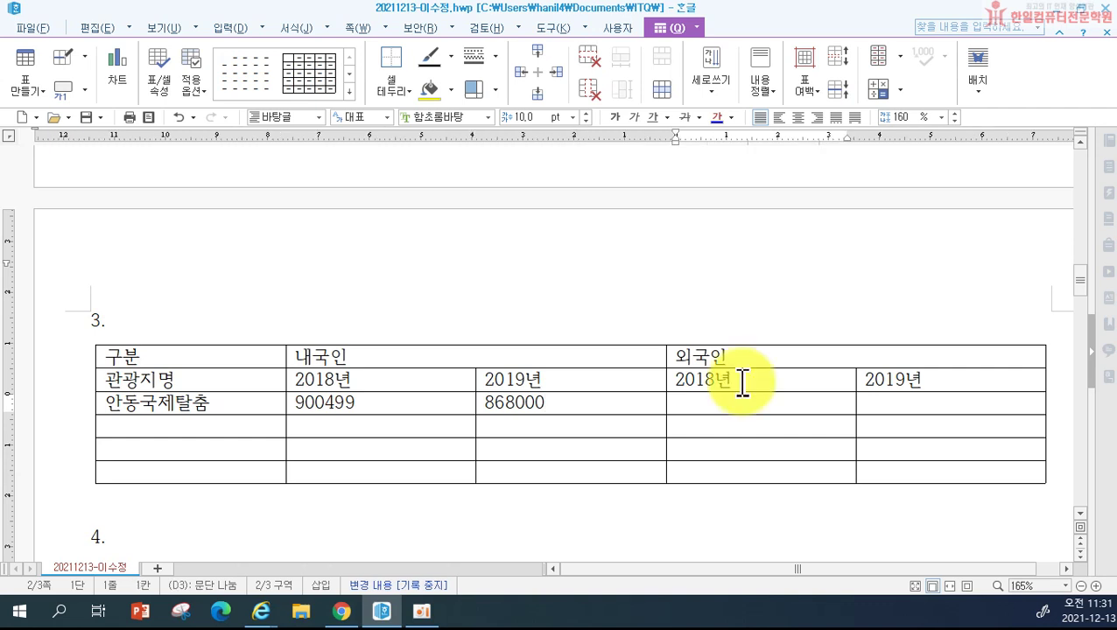
{"action": "type", "text": "27013"}
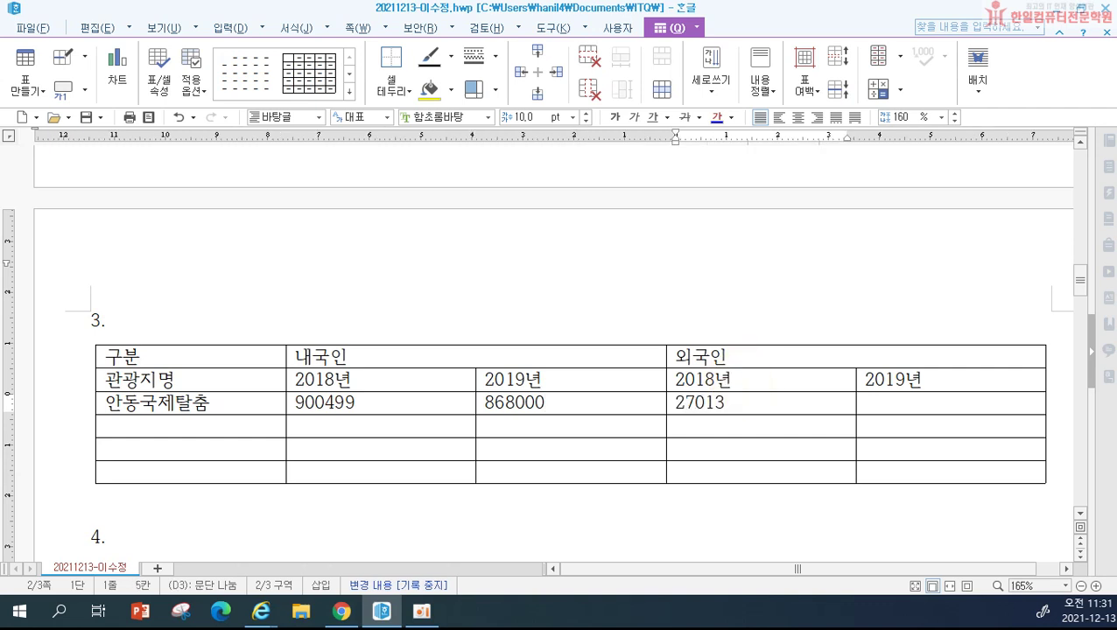
{"action": "key", "text": "Tab"}
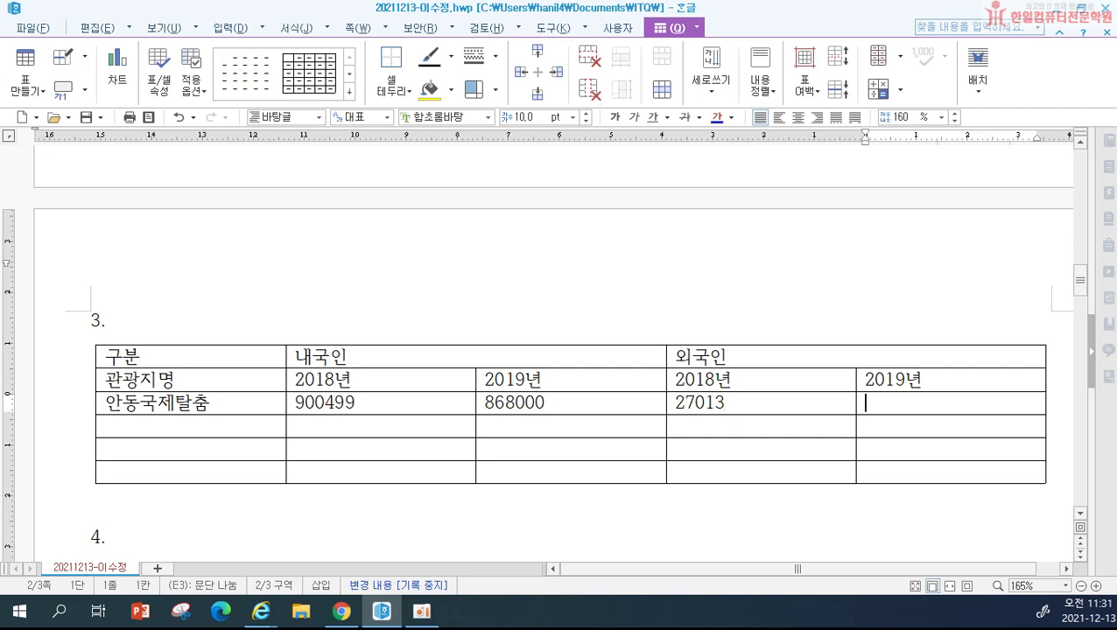
{"action": "type", "text": "27000"}
{"action": "key", "text": "Tab"}
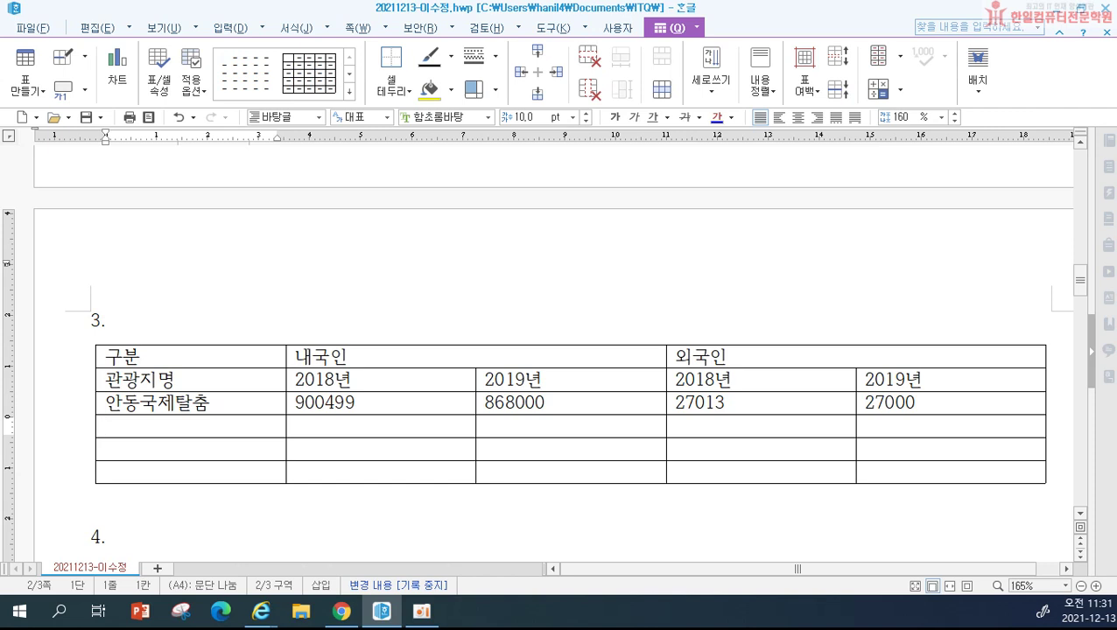
Step: Enter the 도산서원 row: 258210, 236896, 5250, 5377
{"action": "type", "text": "도산서우"}
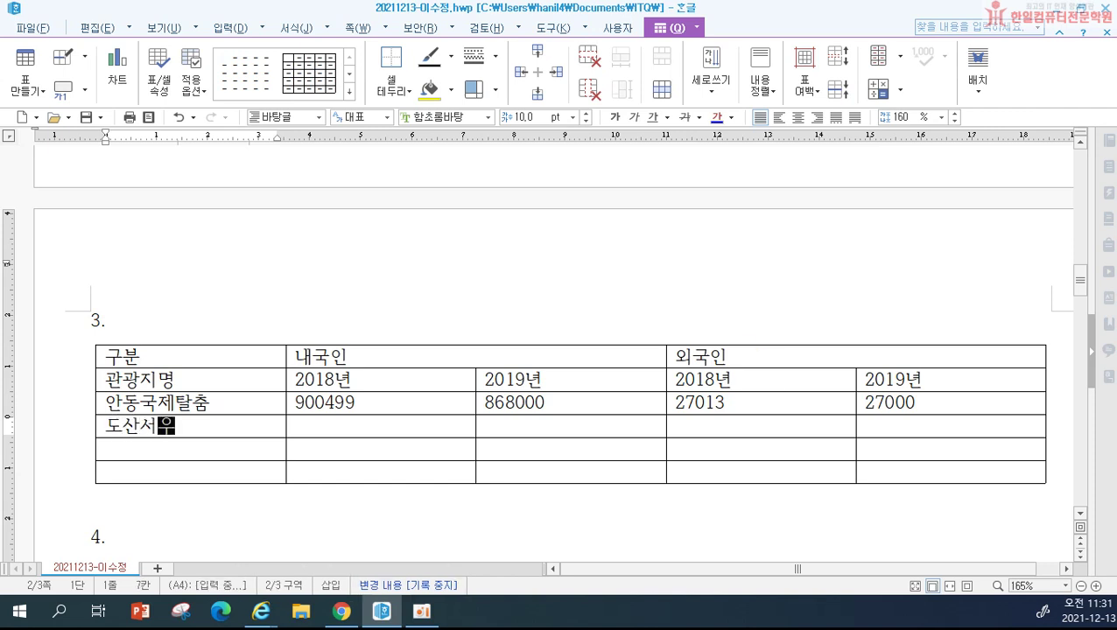
{"action": "key", "text": "Tab"}
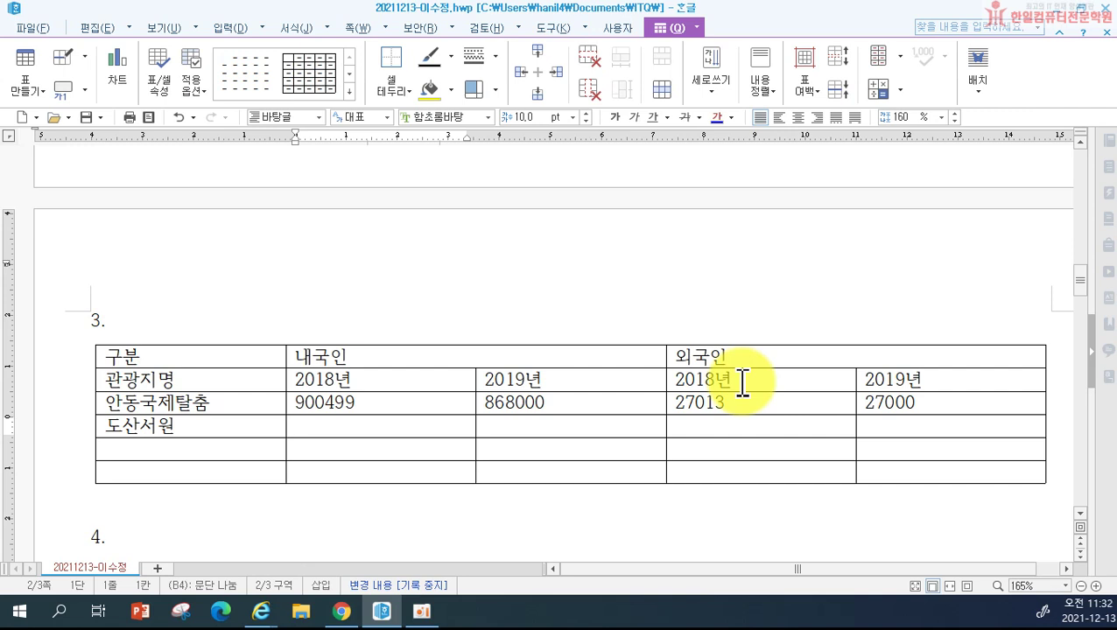
{"action": "type", "text": "2"}
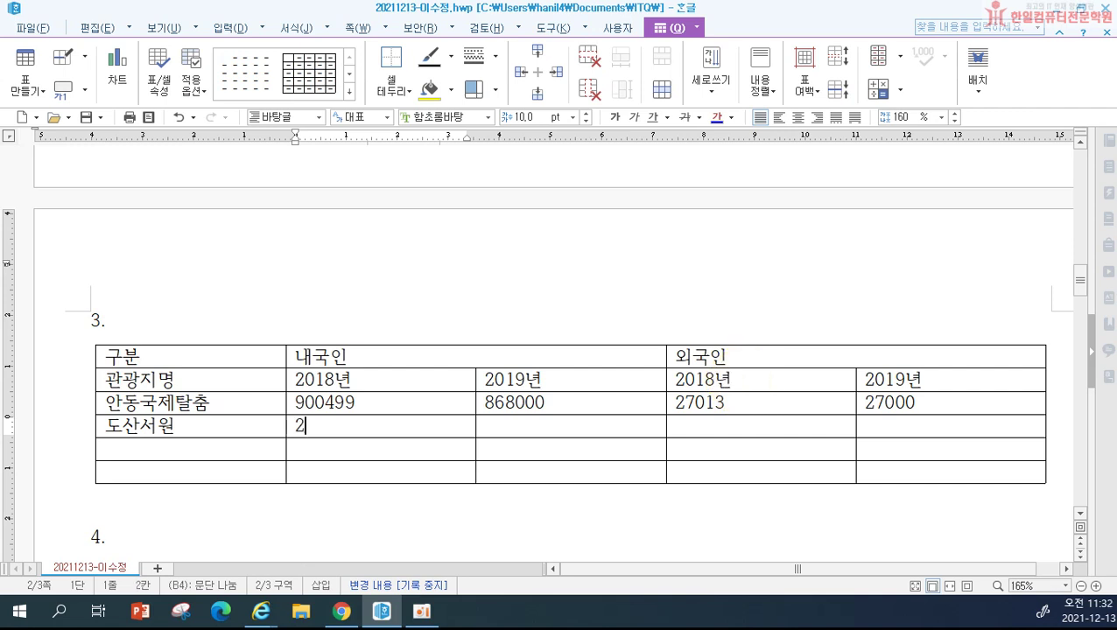
{"action": "type", "text": "58210"}
{"action": "key", "text": "Tab"}
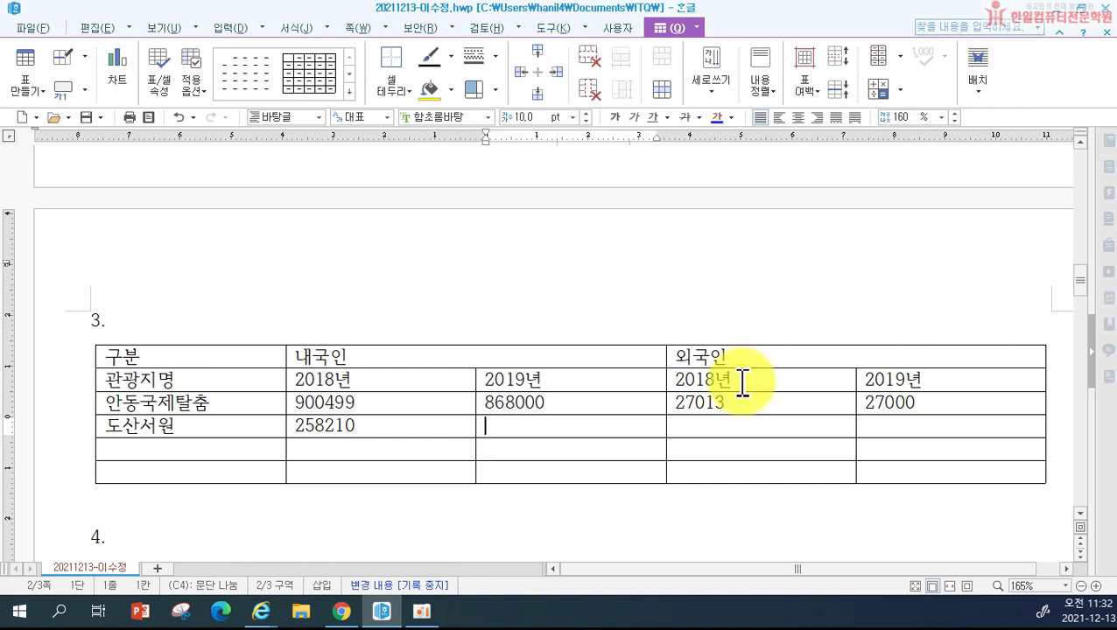
{"action": "type", "text": "236"}
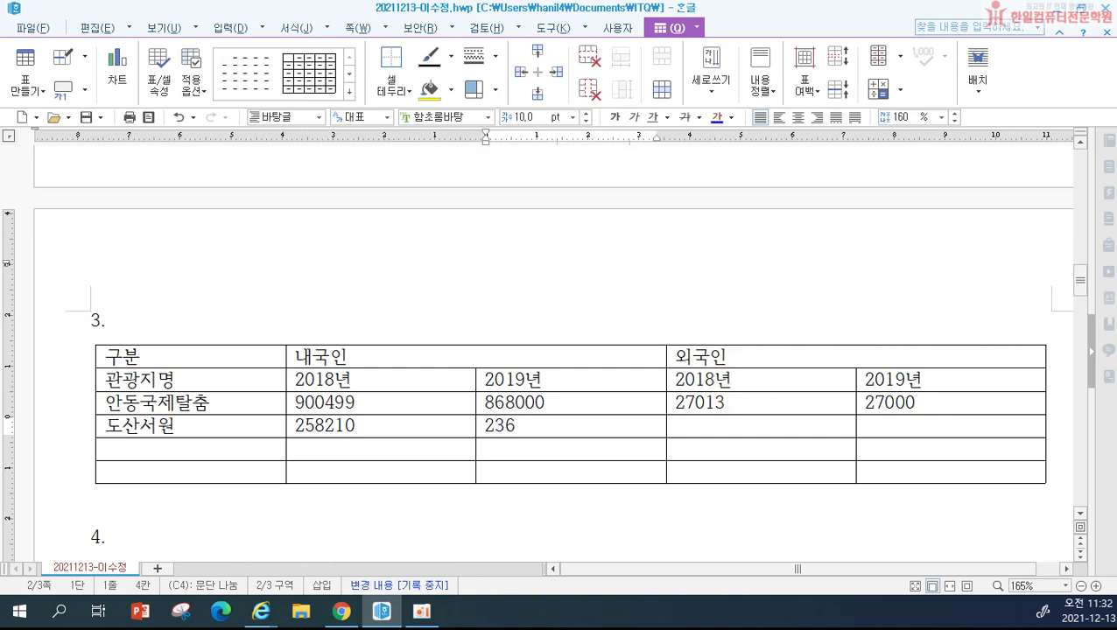
{"action": "type", "text": "896"}
{"action": "key", "text": "Tab"}
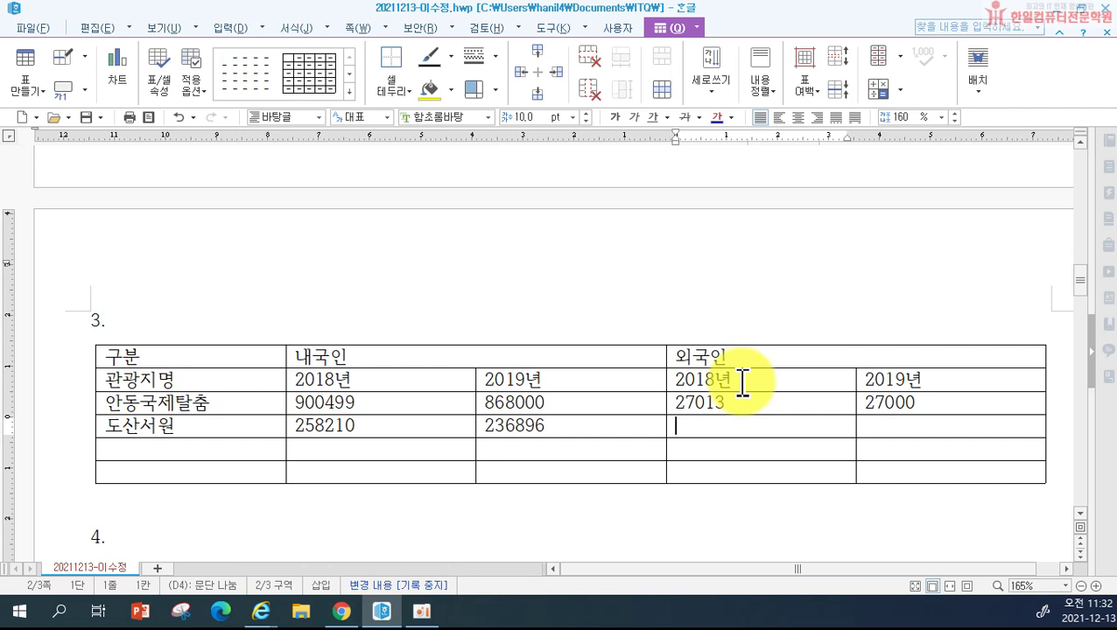
{"action": "type", "text": "5250"}
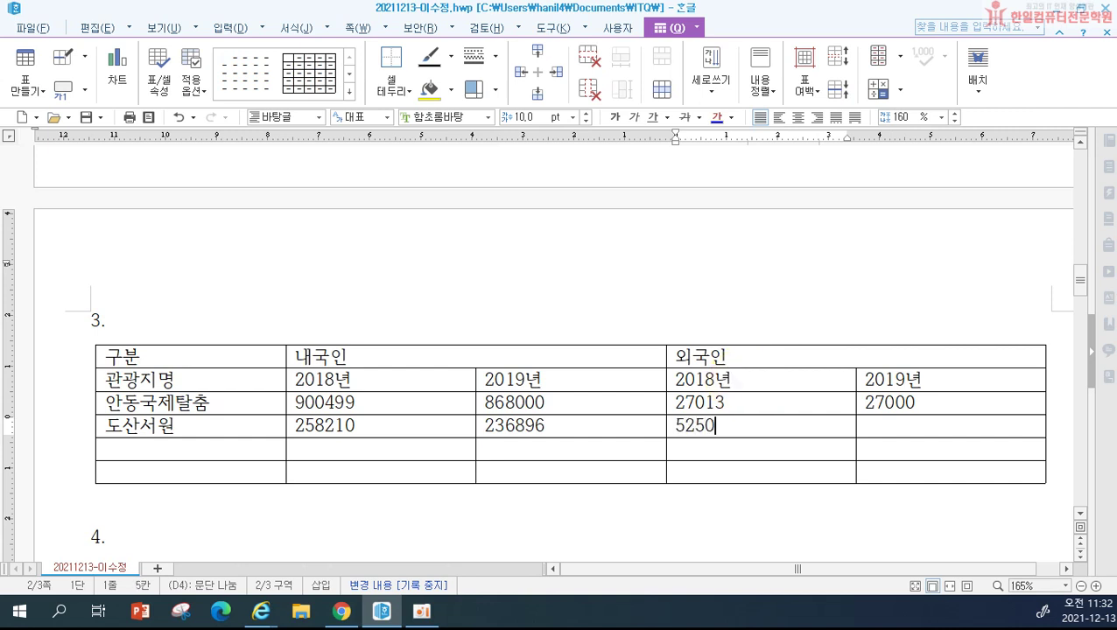
{"action": "left_click", "coordinate": [865, 426]}
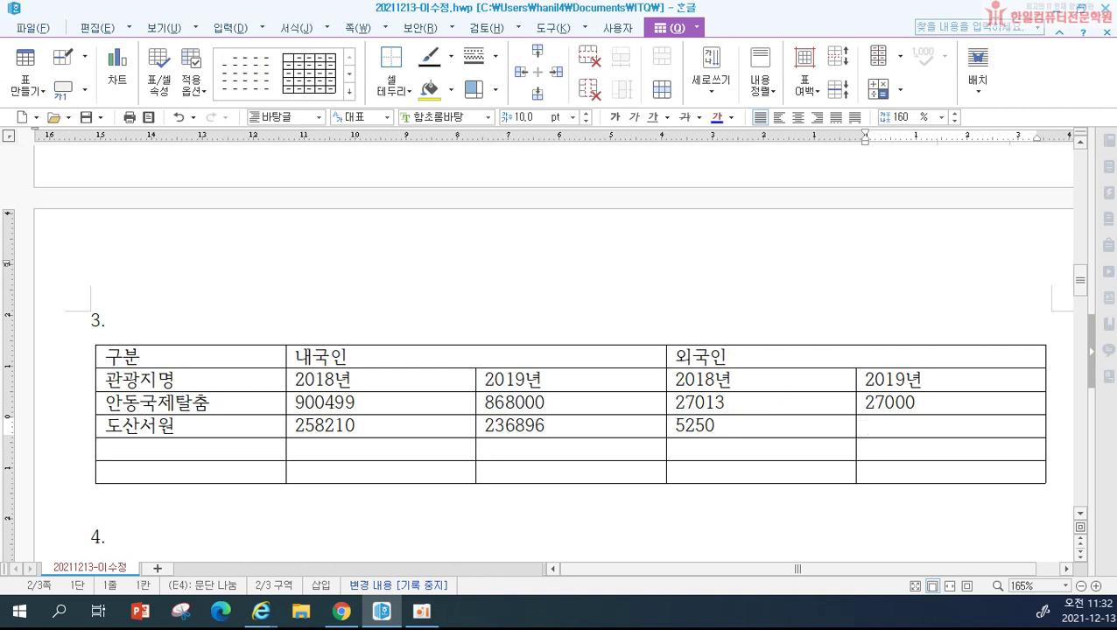
{"action": "type", "text": "5377"}
{"action": "left_click", "coordinate": [106, 449]}
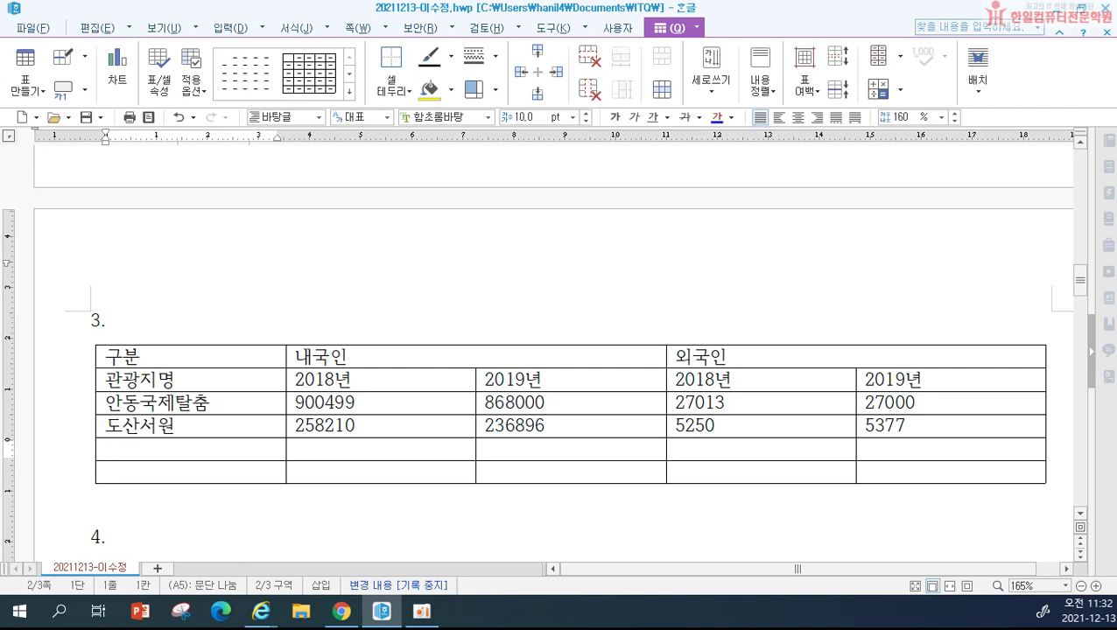
Step: Enter the 봉정사 row (121379, 145946, 1887, 1517) and label the last row 합계
{"action": "type", "text": "봉"}
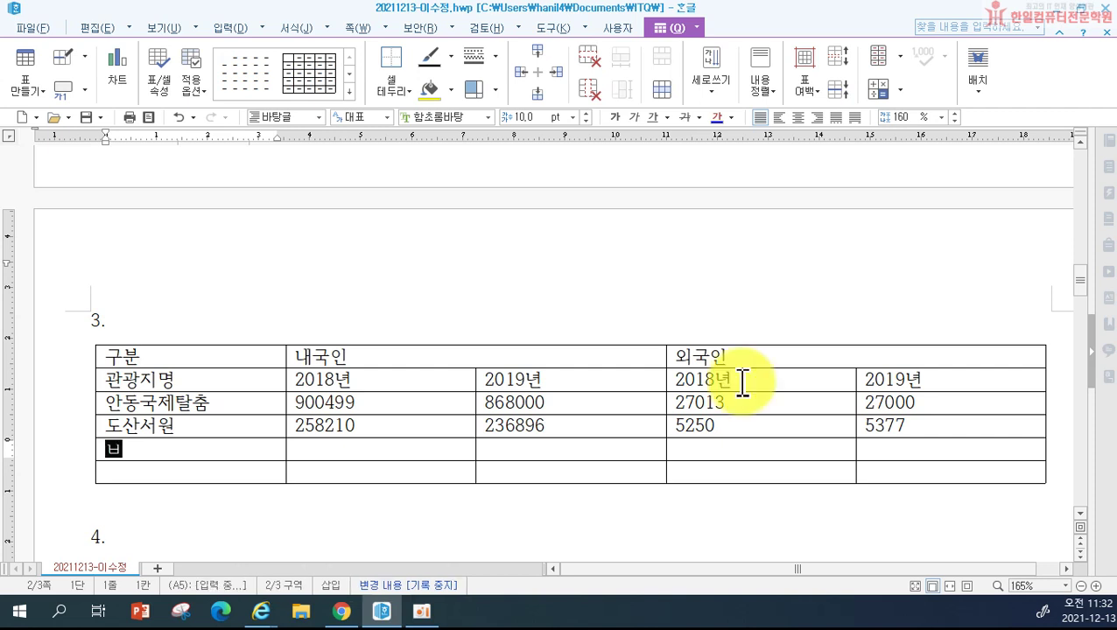
{"action": "type", "text": "정사"}
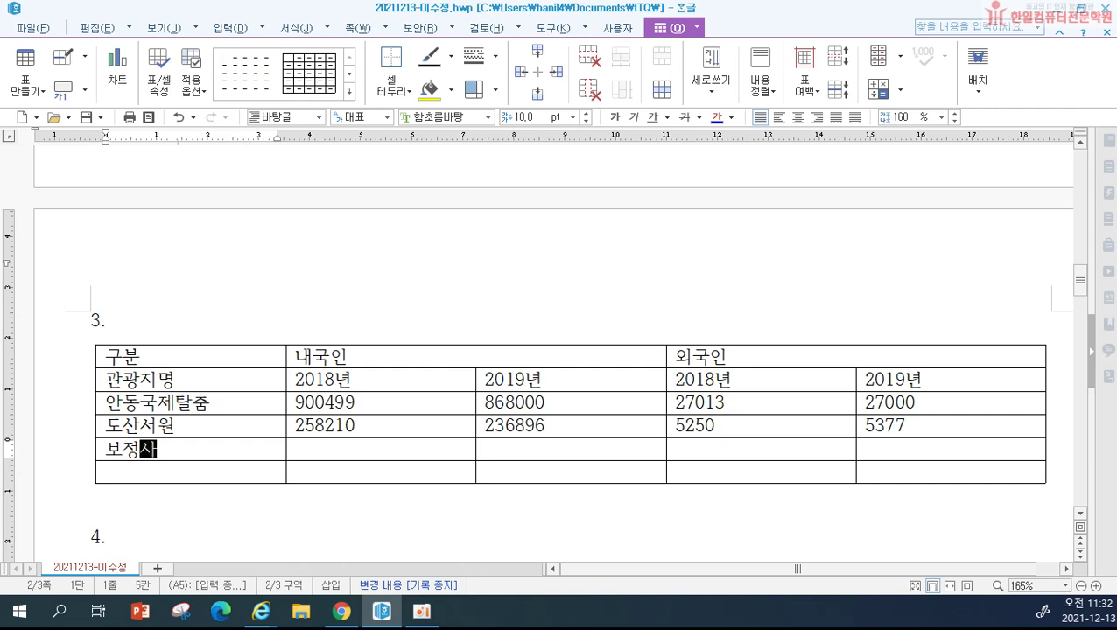
{"action": "key", "text": "Tab"}
{"action": "key", "text": "shift+Tab"}
{"action": "key", "text": "BackSpace"}
{"action": "key", "text": "BackSpace"}
{"action": "key", "text": "BackSpace"}
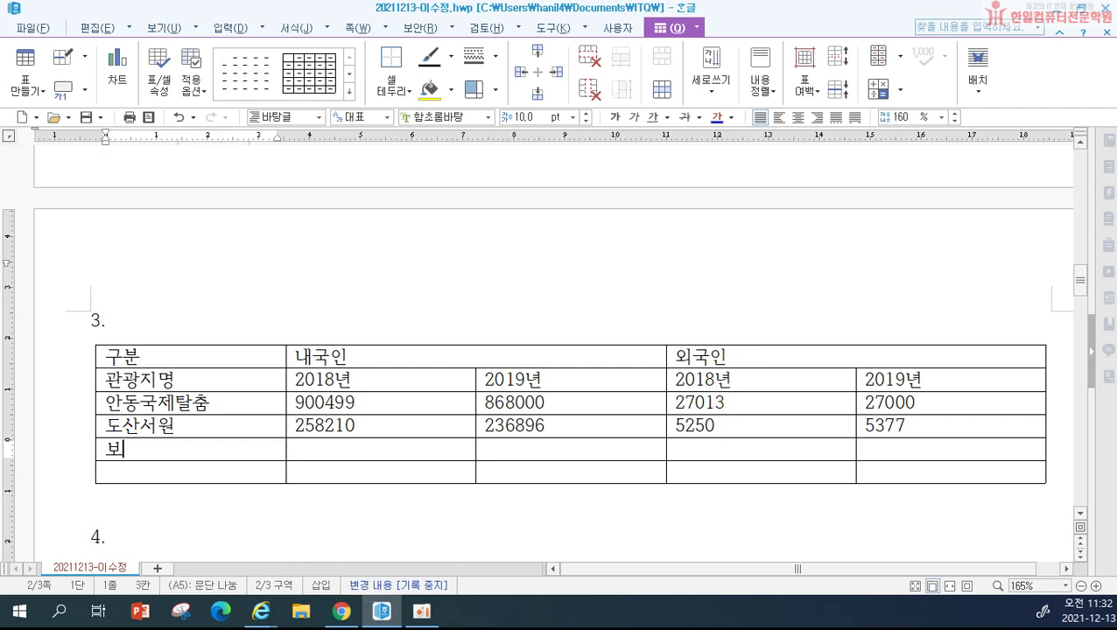
{"action": "type", "text": "봉정사"}
{"action": "key", "text": "Tab"}
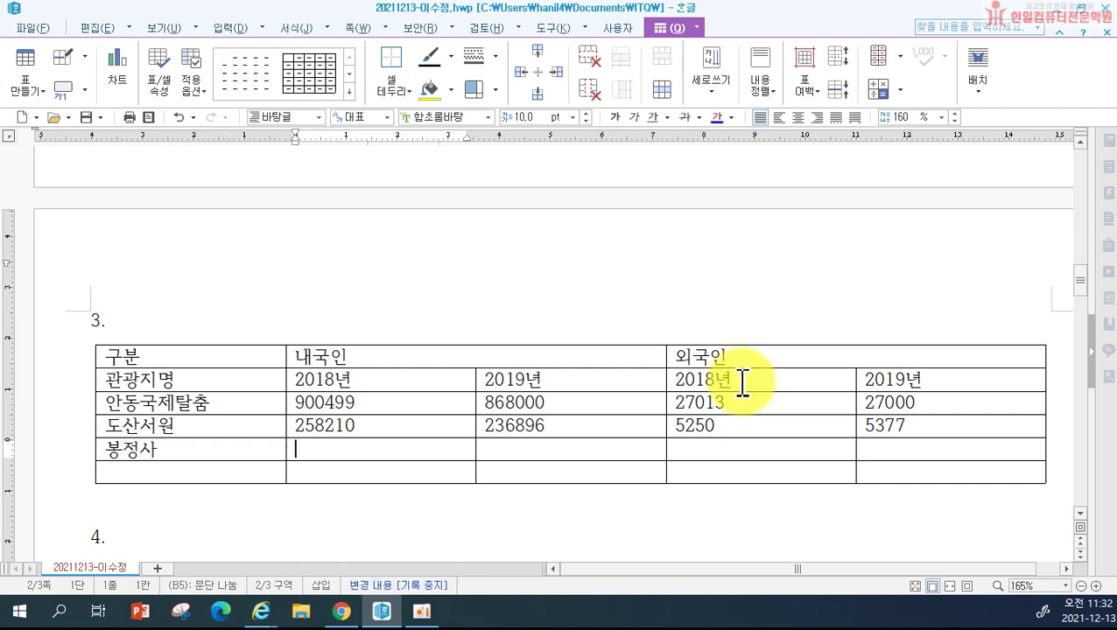
{"action": "type", "text": "121379"}
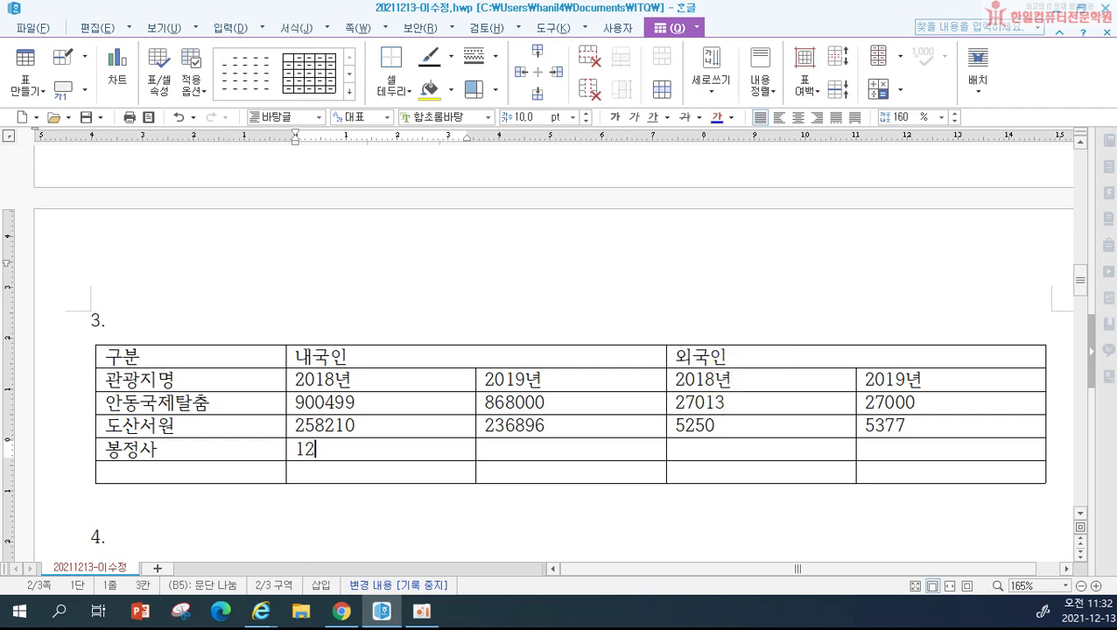
{"action": "key", "text": "Tab"}
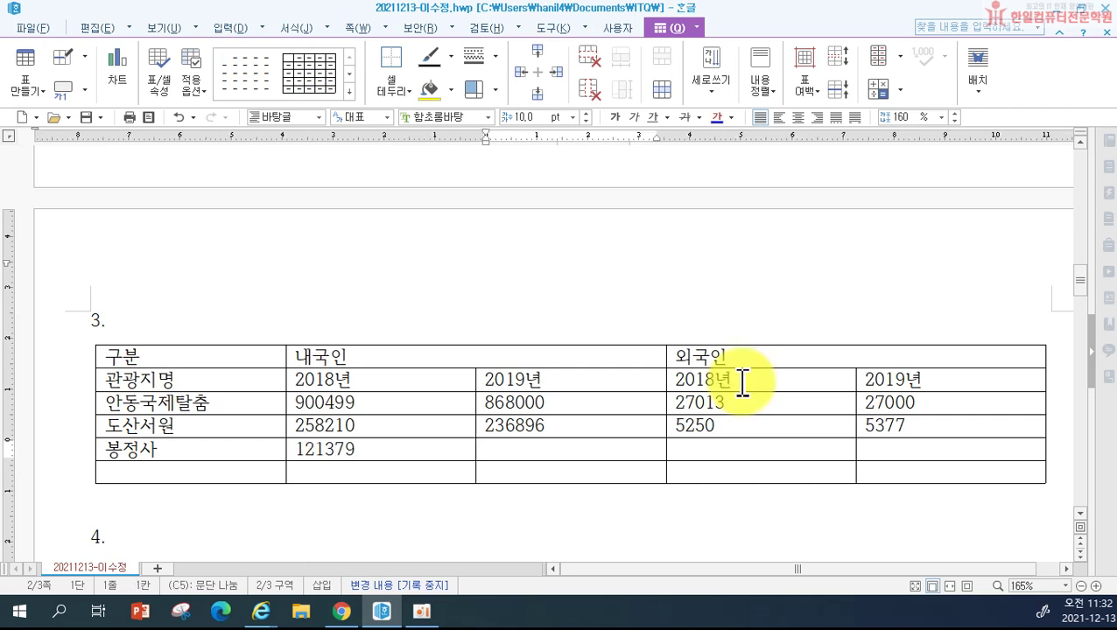
{"action": "type", "text": "1459"}
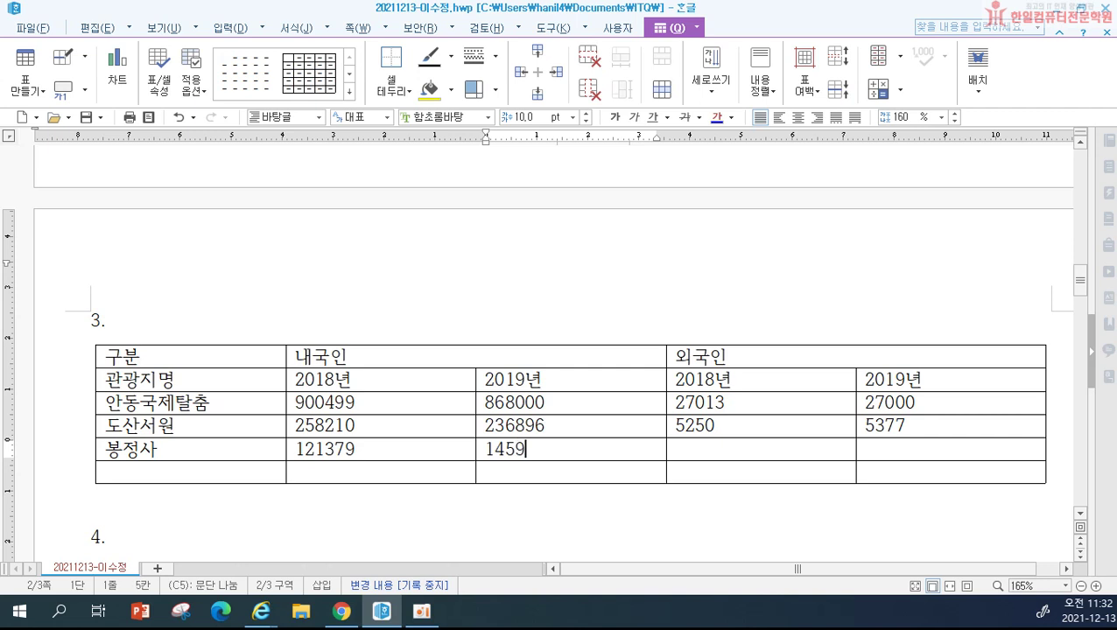
{"action": "type", "text": "46"}
{"action": "key", "text": "Tab"}
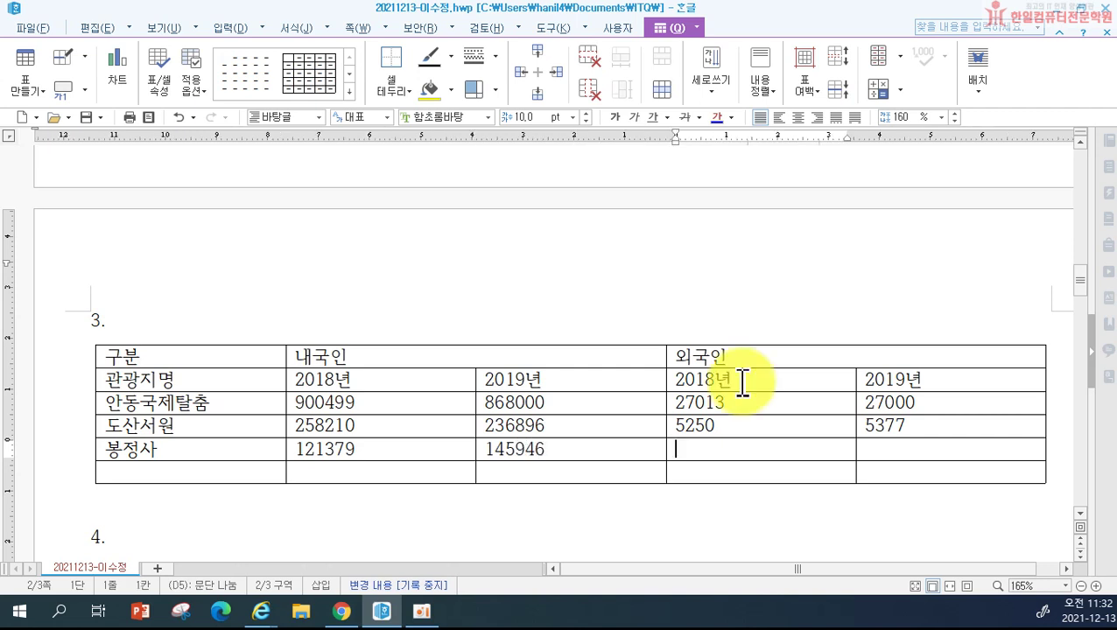
{"action": "type", "text": "1887"}
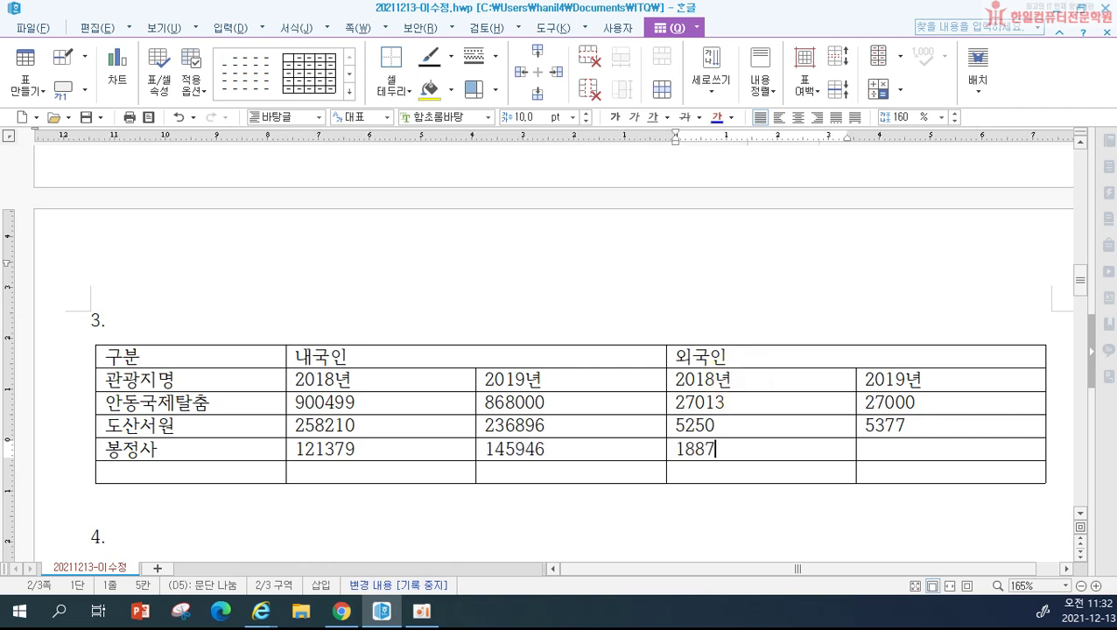
{"action": "key", "text": "Tab"}
{"action": "type", "text": "1517"}
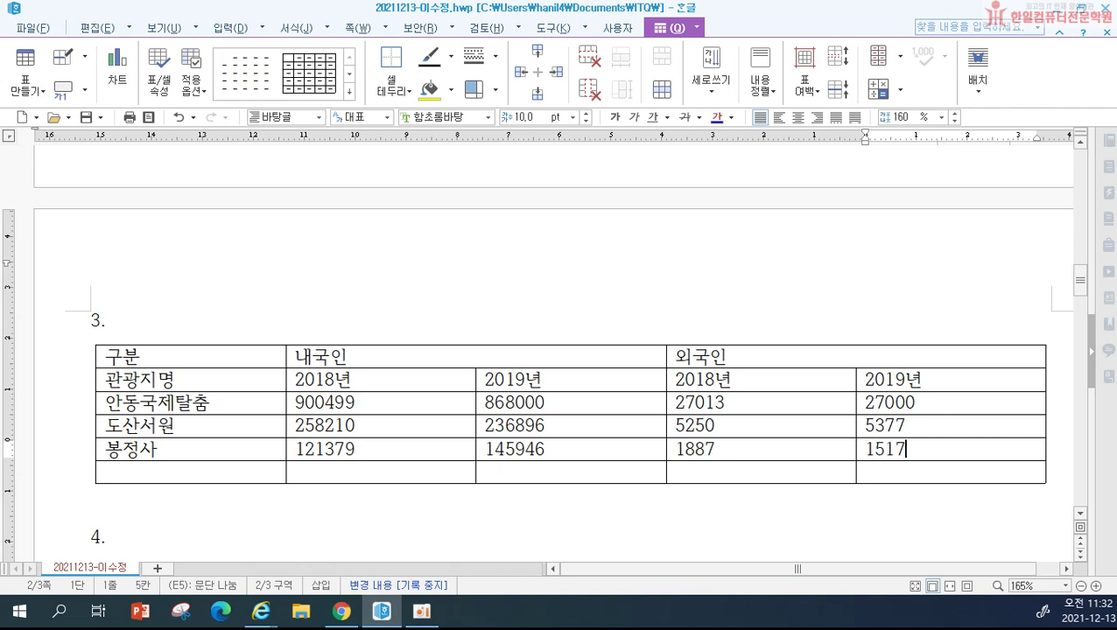
{"action": "key", "text": "Tab"}
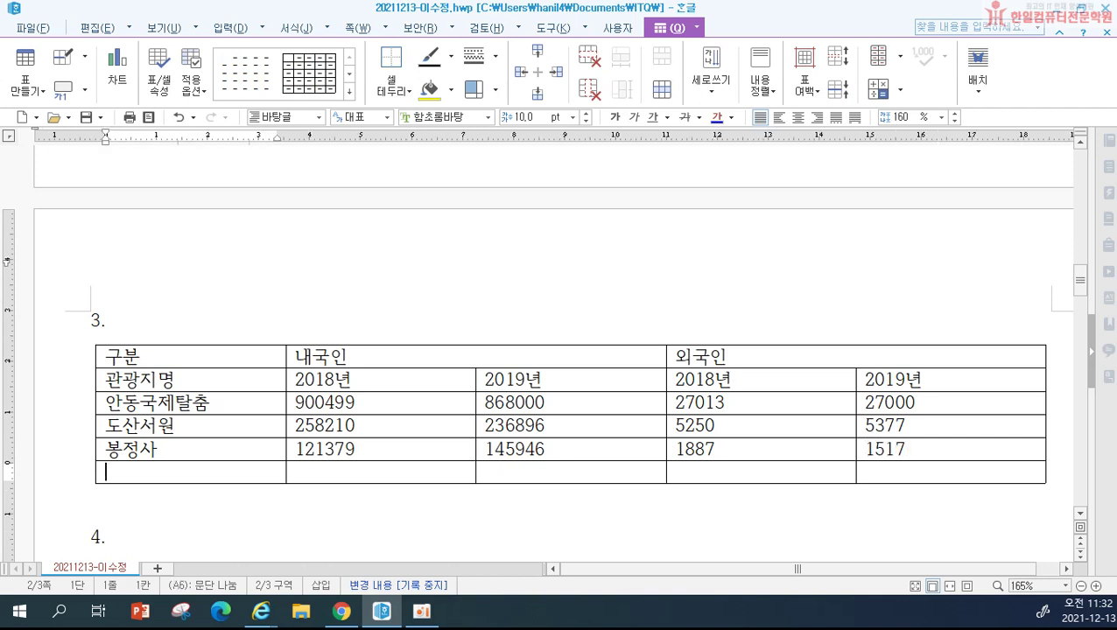
{"action": "type", "text": "합계"}
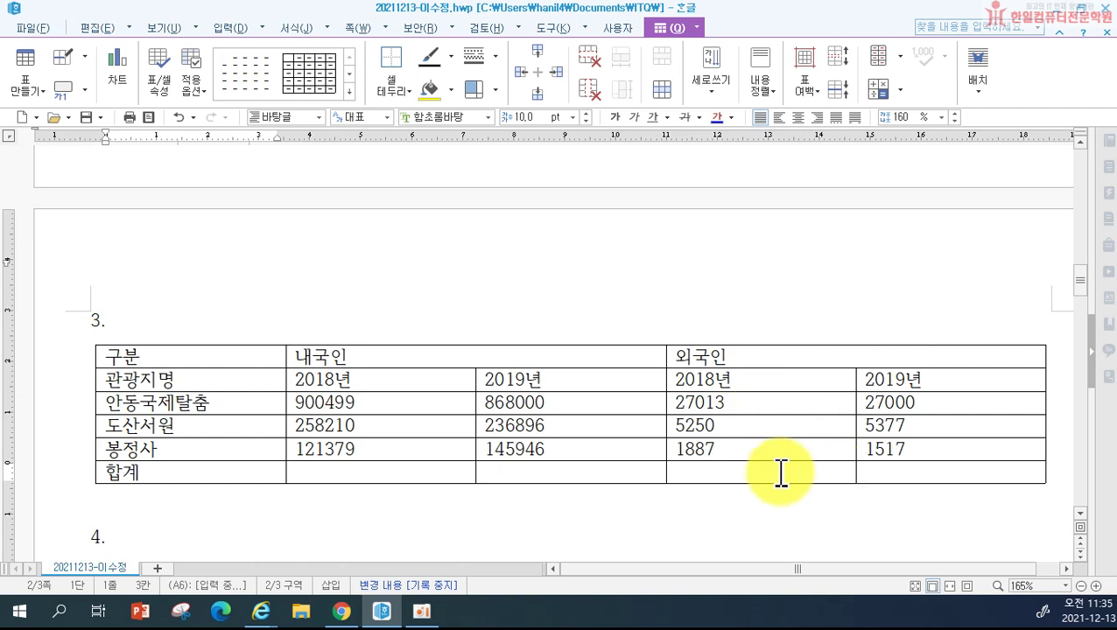
Step: Select the whole table and set its font to 굴림
{"action": "left_click_drag", "start_coordinate": [166, 354], "coordinate": [951, 472]}
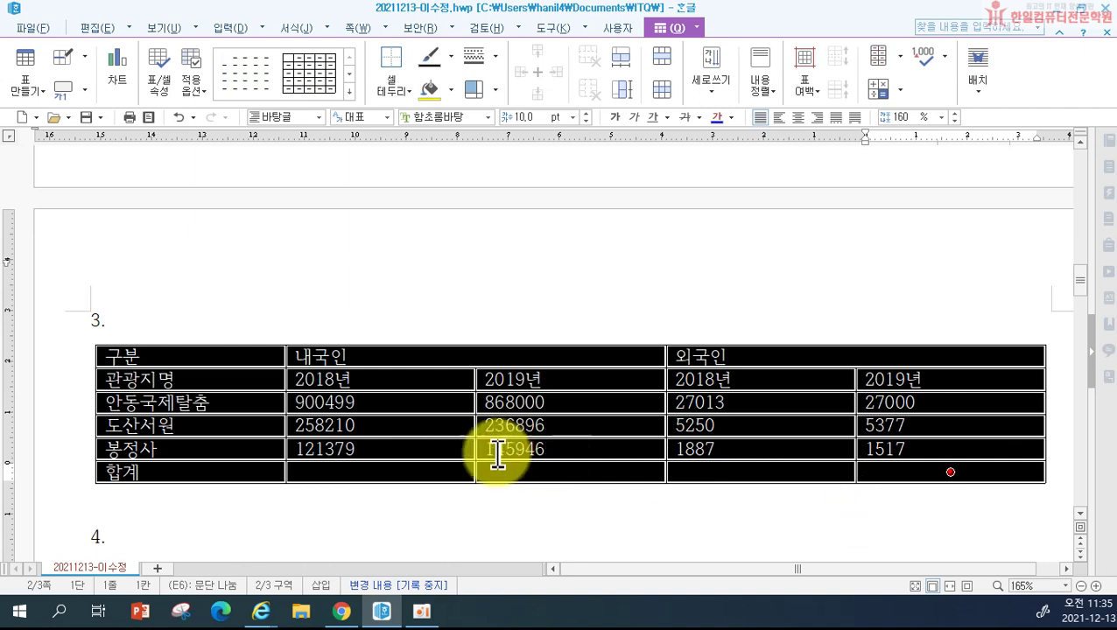
{"action": "left_click", "coordinate": [389, 456]}
{"action": "left_click_drag", "start_coordinate": [193, 354], "coordinate": [951, 473]}
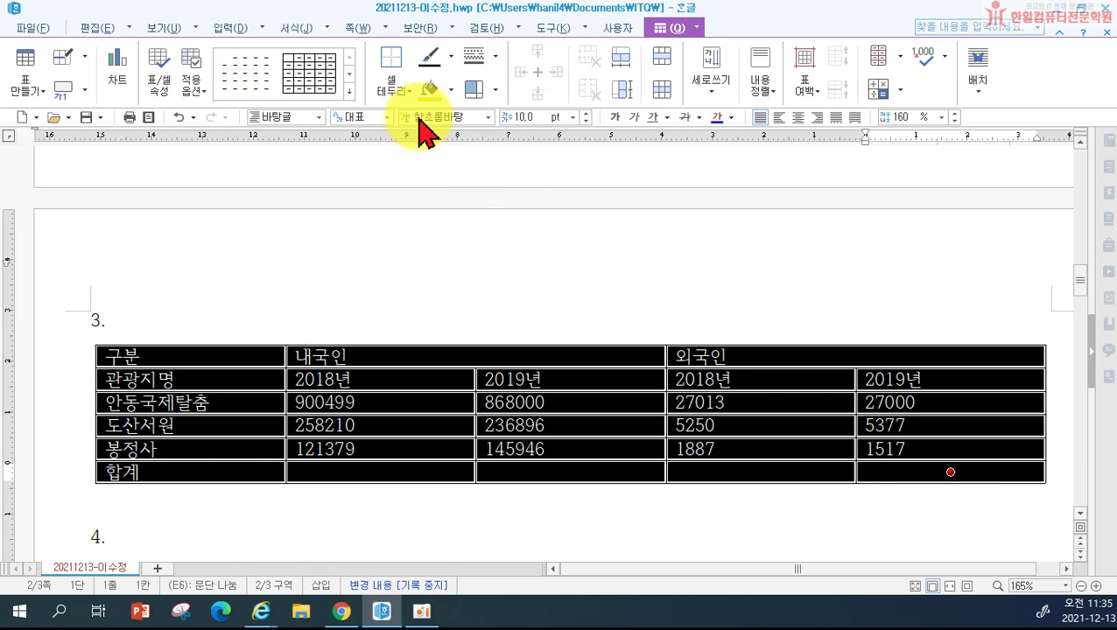
{"action": "left_click", "coordinate": [418, 117]}
{"action": "type", "text": "굴림"}
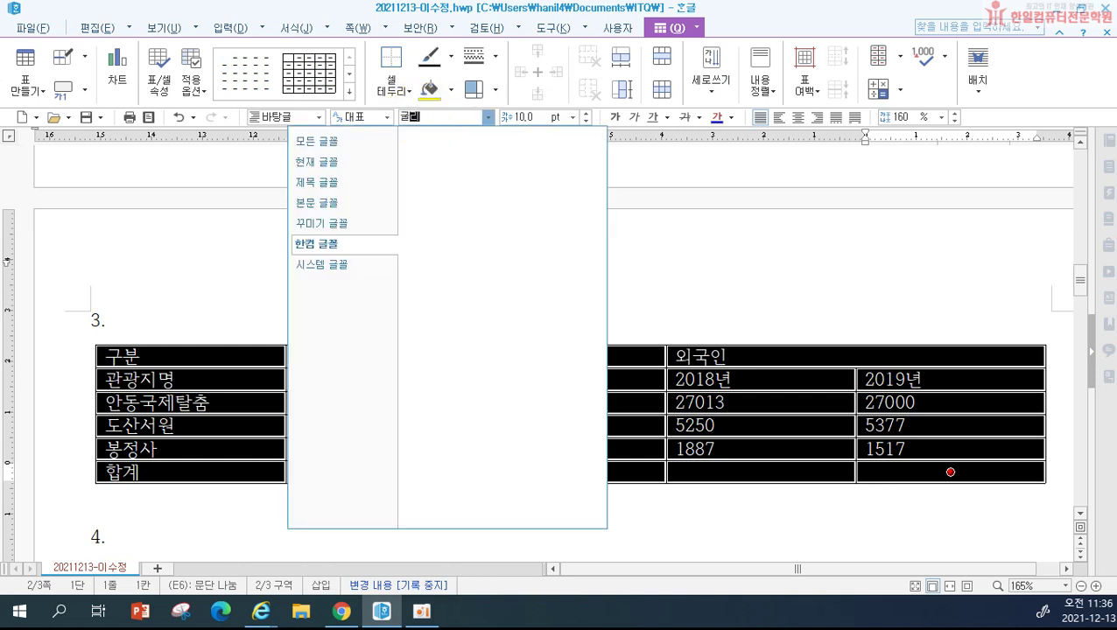
{"action": "key", "text": "Return"}
Step: Pick 굴림 from the full font list and centre-align all table cells
{"action": "left_click", "coordinate": [441, 117]}
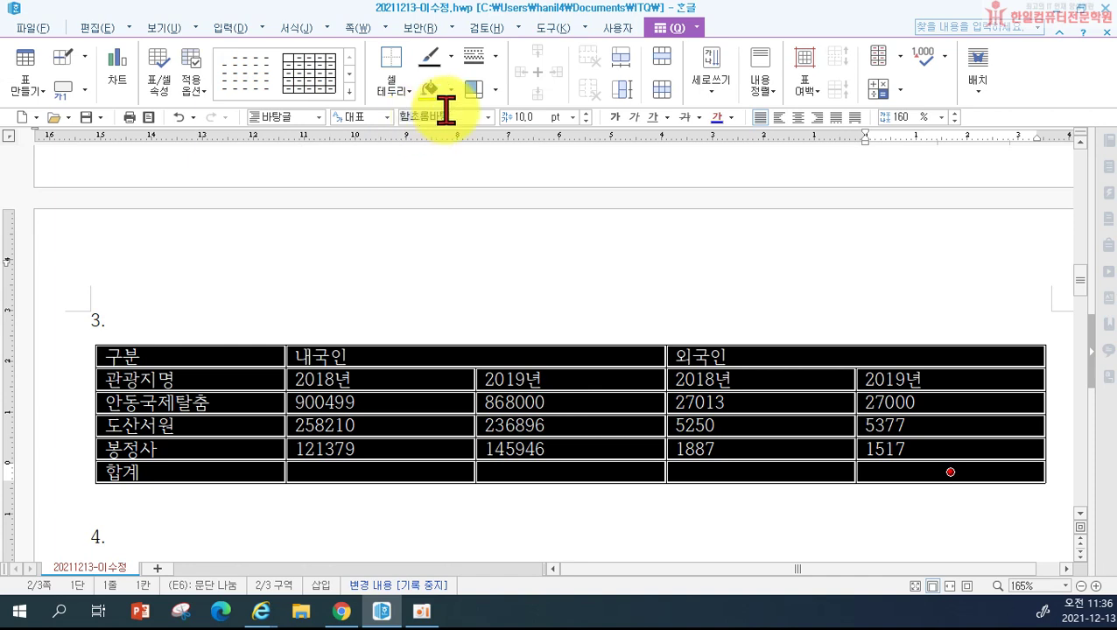
{"action": "type", "text": "구"}
{"action": "key", "text": "BackSpace"}
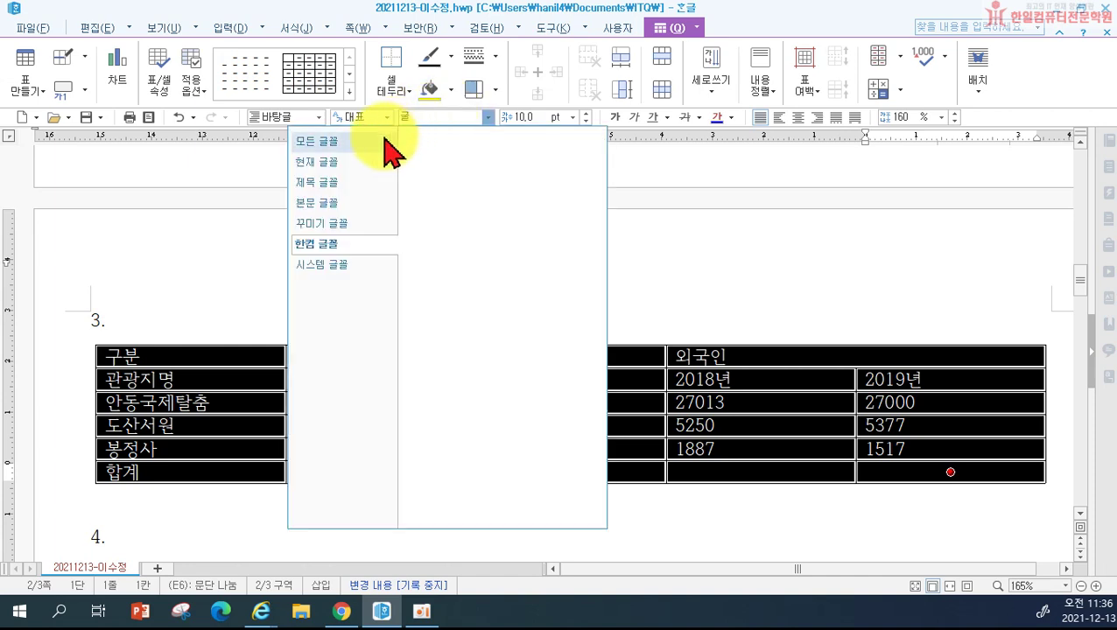
{"action": "left_click", "coordinate": [372, 145]}
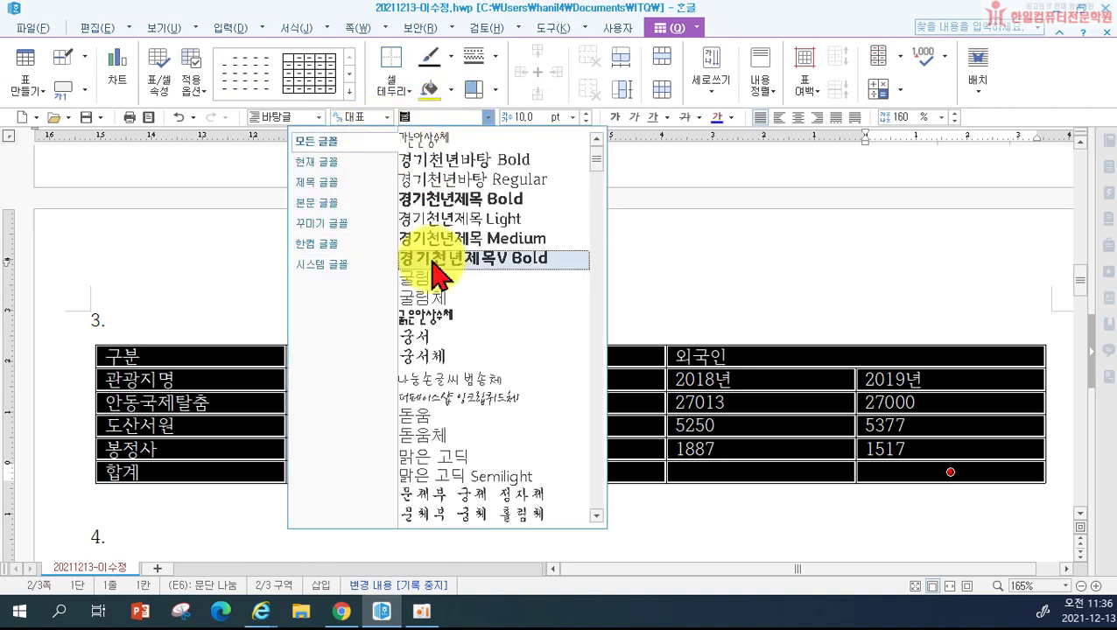
{"action": "left_click", "coordinate": [438, 277]}
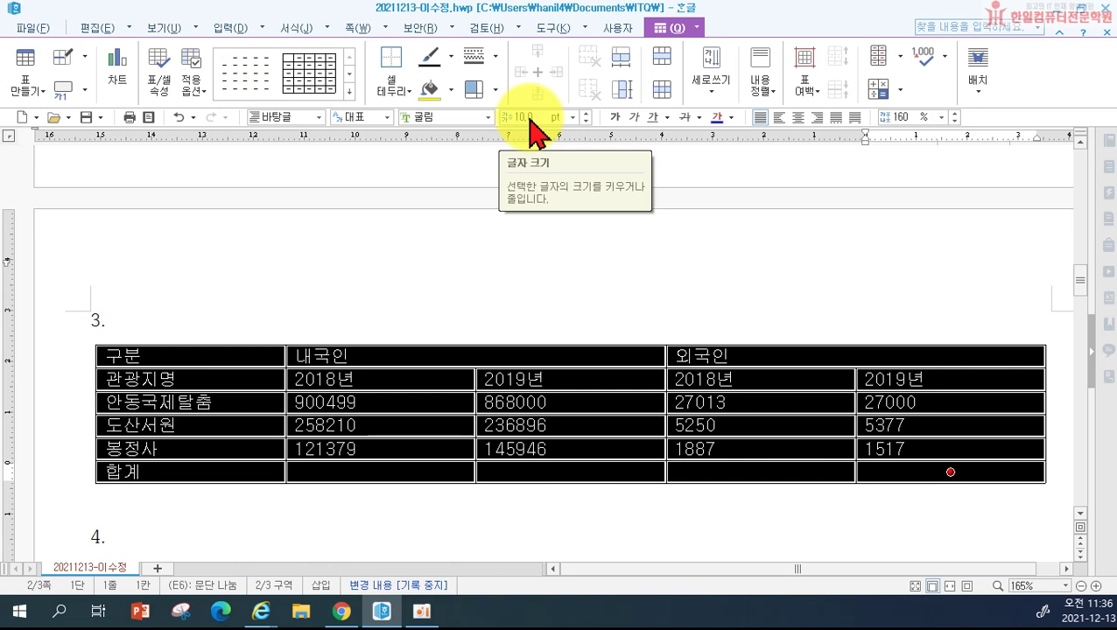
{"action": "left_click", "coordinate": [426, 115]}
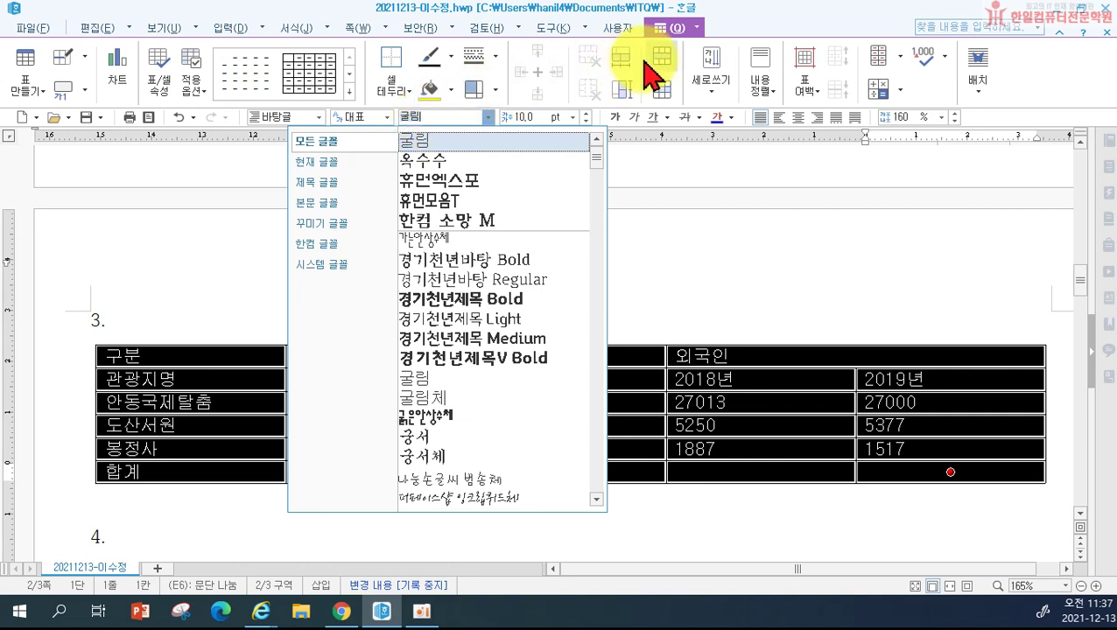
{"action": "left_click", "coordinate": [744, 23]}
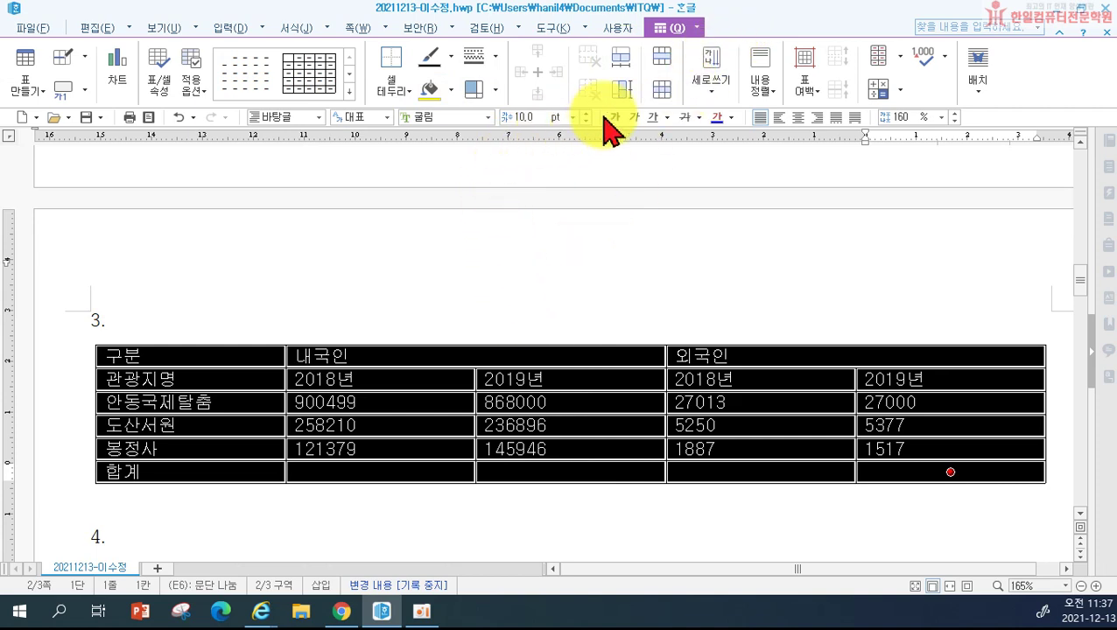
{"action": "left_click", "coordinate": [798, 117]}
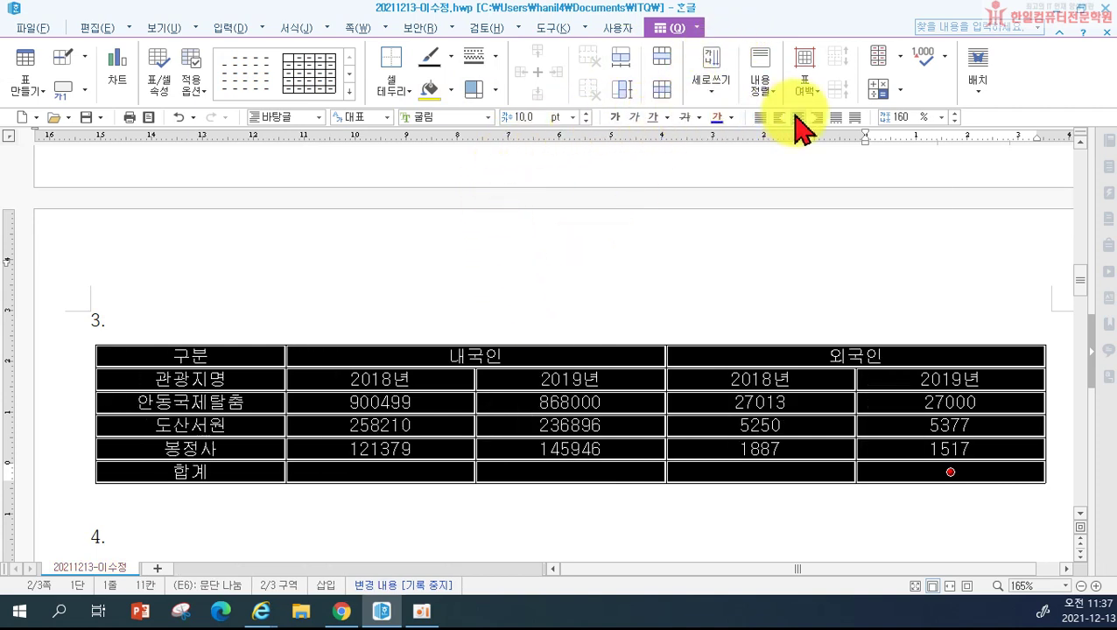
{"action": "left_click", "coordinate": [481, 284]}
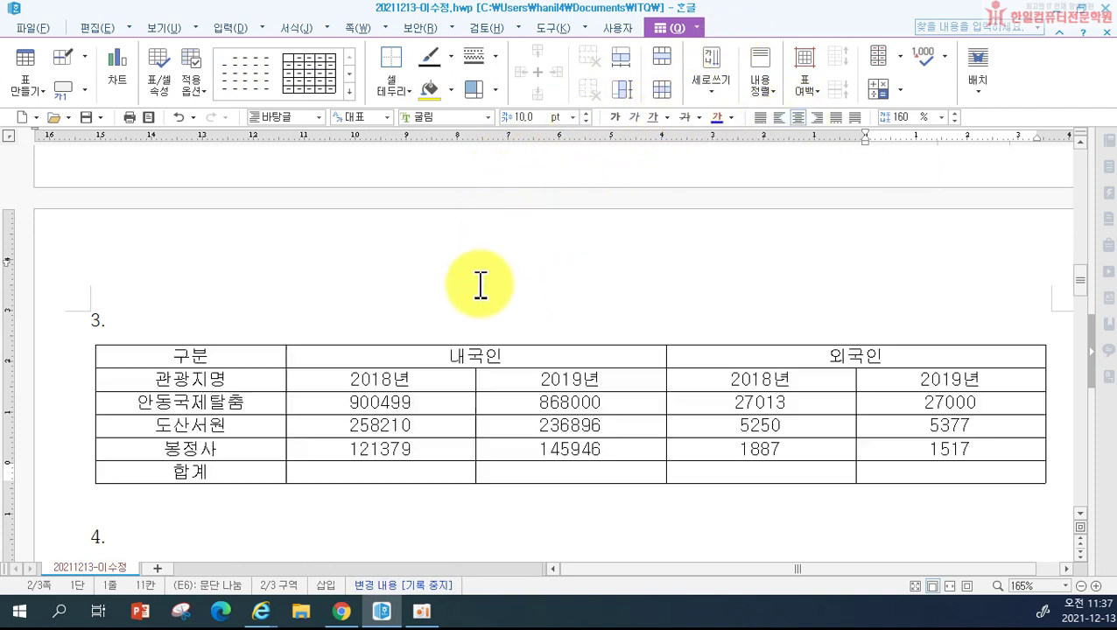
Step: Right-align the block of visitor number cells, starting from the 900499 cell
{"action": "left_click", "coordinate": [307, 405]}
{"action": "left_click_drag", "start_coordinate": [307, 405], "coordinate": [915, 486]}
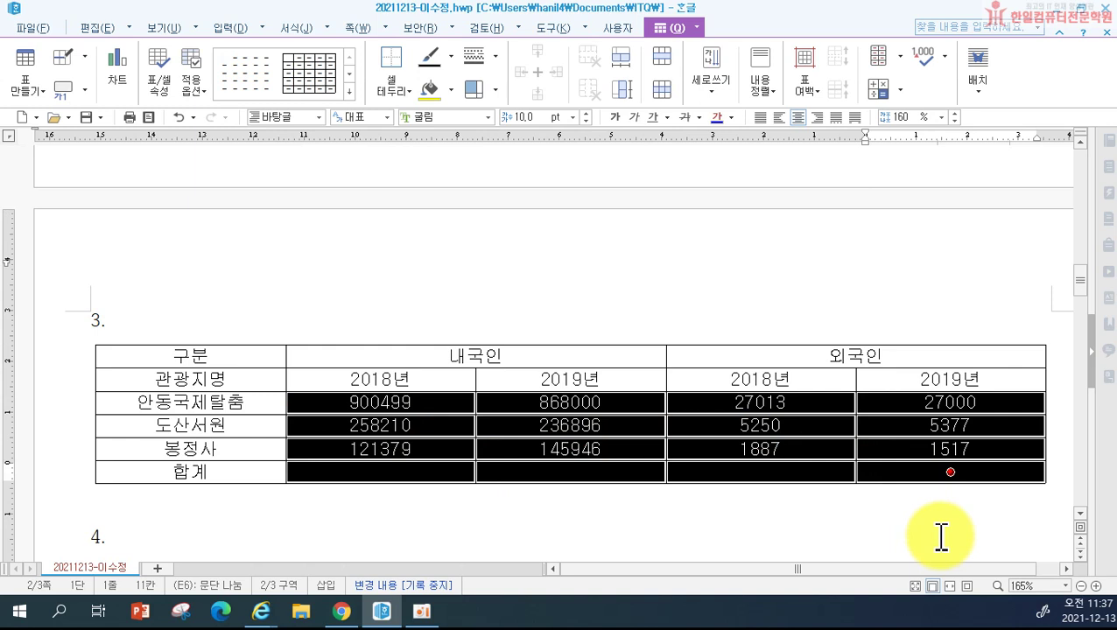
{"action": "left_click", "coordinate": [819, 121]}
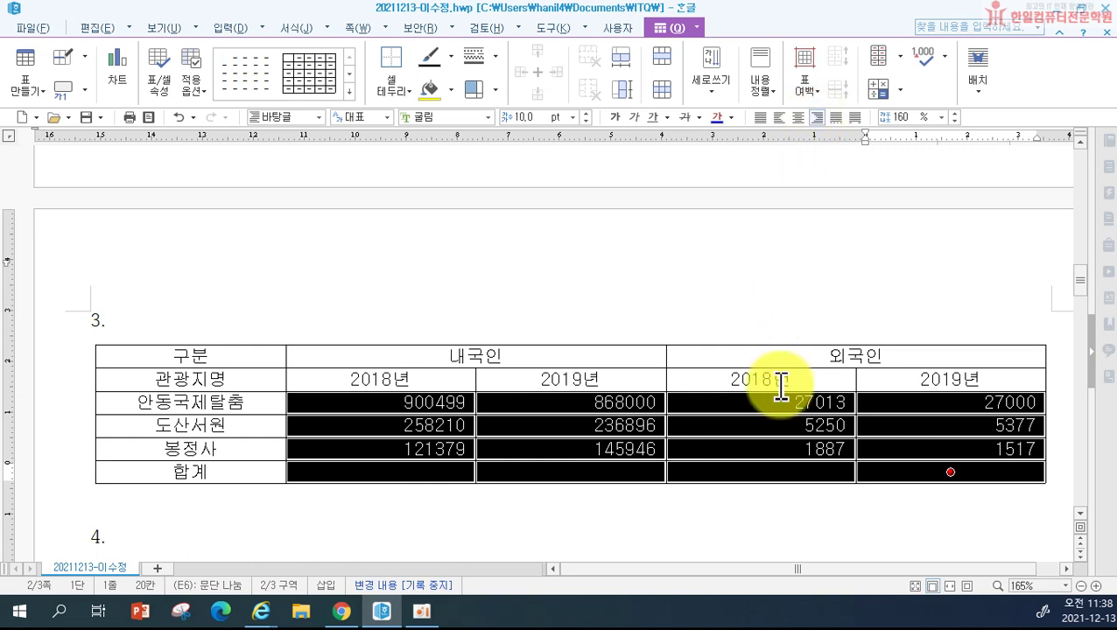
{"action": "scroll", "coordinate": [578, 402], "scroll_direction": "down", "scroll_amount": 2}
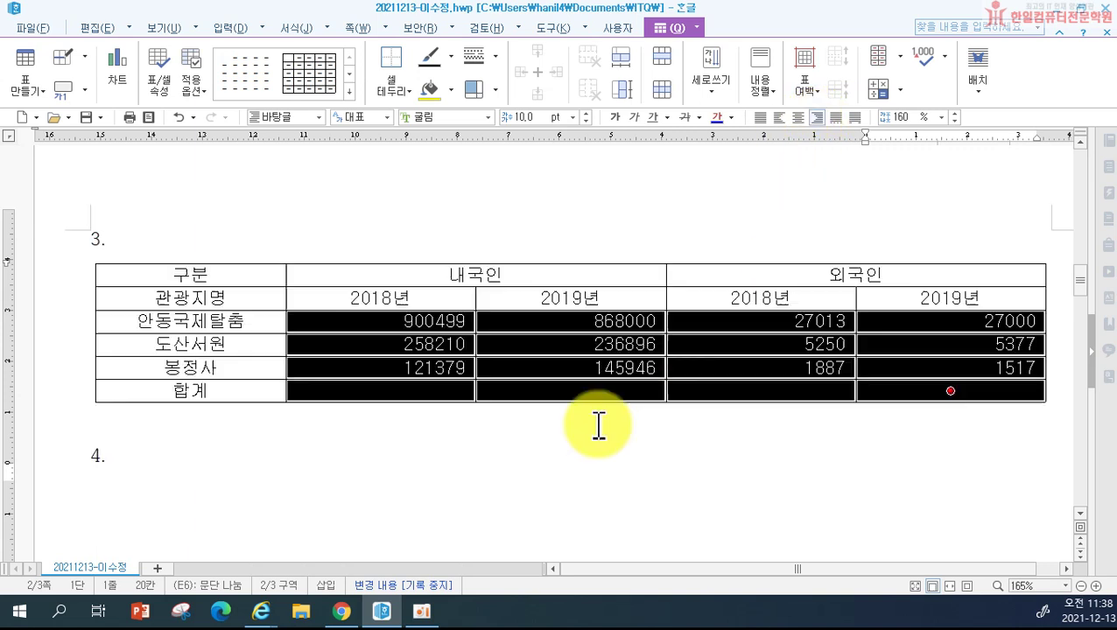
Step: Add thousands separators to the selected visitor numbers, e.g. 900,499 and 27,013
{"action": "right_click", "coordinate": [570, 344]}
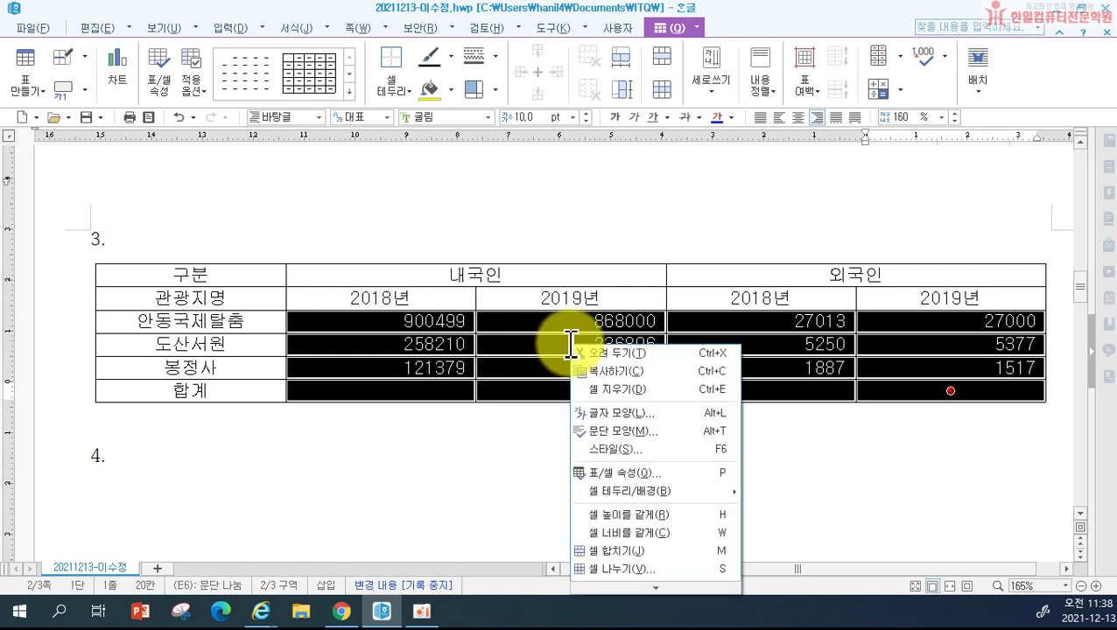
{"action": "mouse_move", "coordinate": [660, 604]}
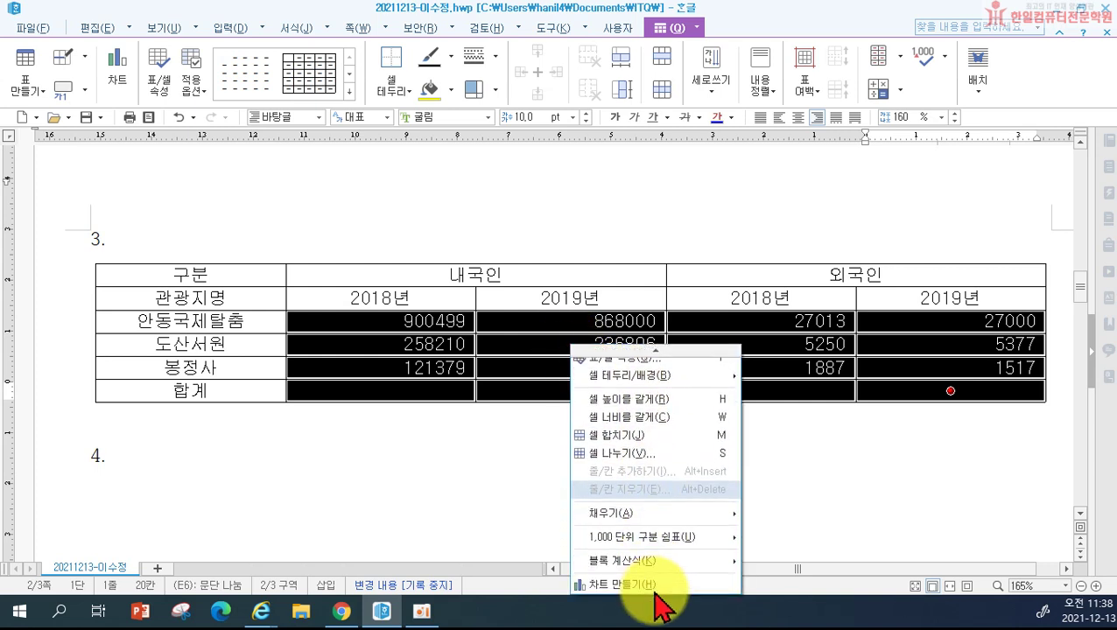
{"action": "mouse_move", "coordinate": [599, 539]}
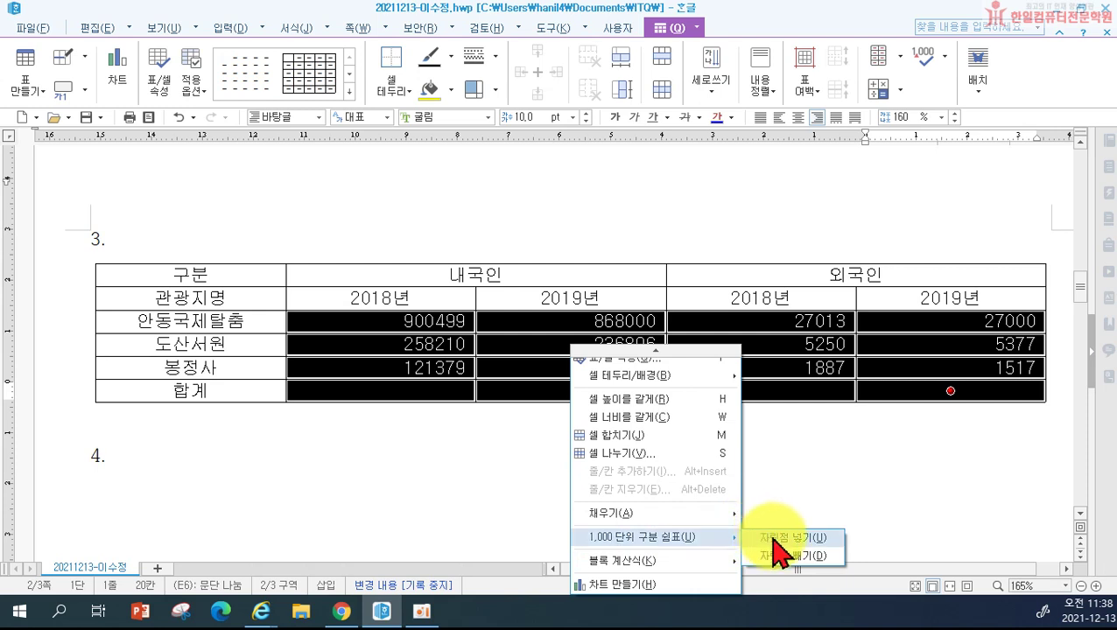
{"action": "left_click", "coordinate": [755, 13]}
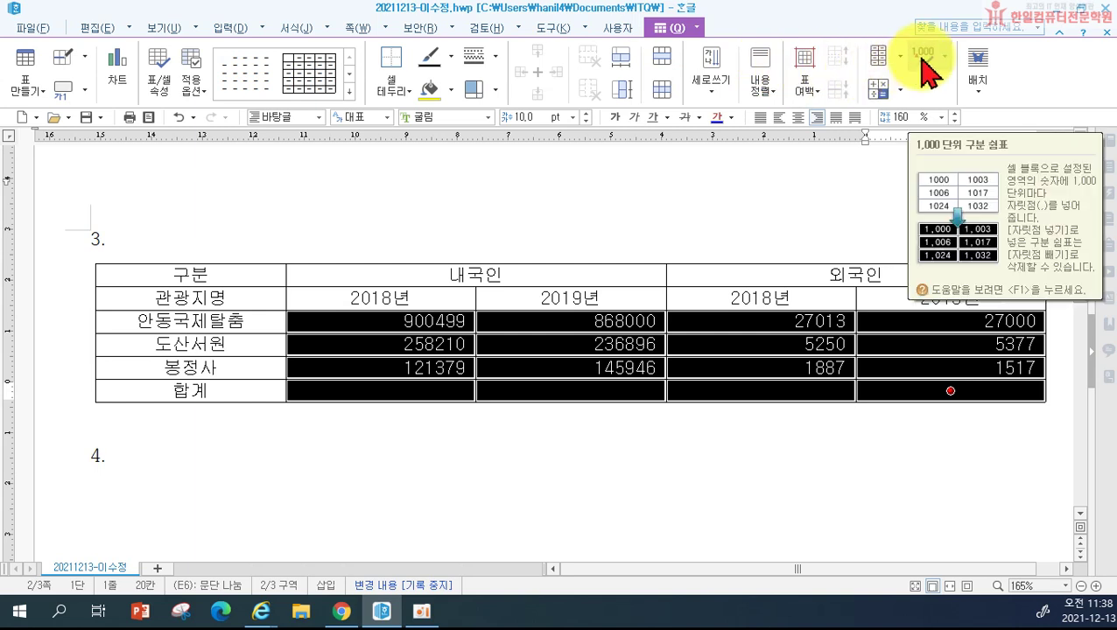
{"action": "left_click", "coordinate": [924, 57]}
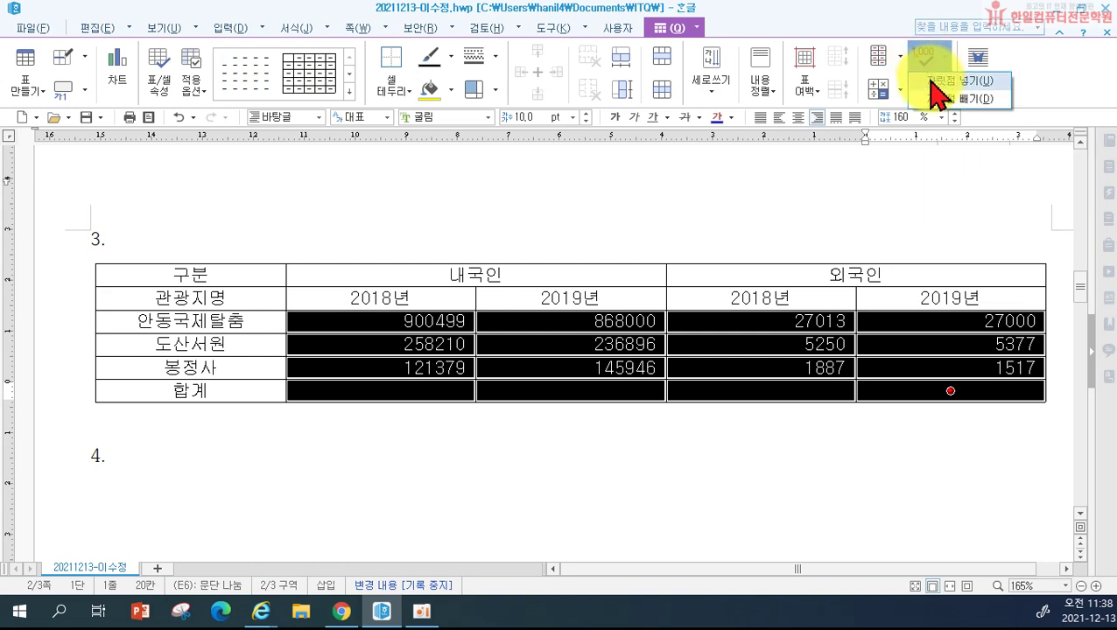
{"action": "left_click", "coordinate": [930, 82]}
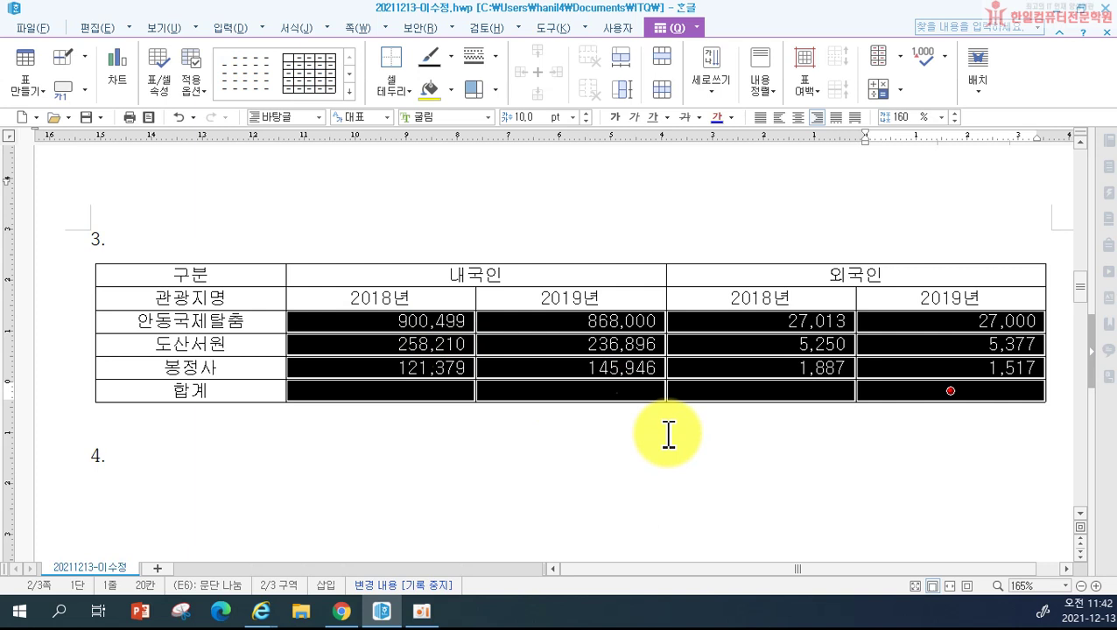
Step: Fill the cells from 관광지명 to 145,946 (place names and 내국인 2018/2019 figures) yellow
{"action": "left_click", "coordinate": [624, 516]}
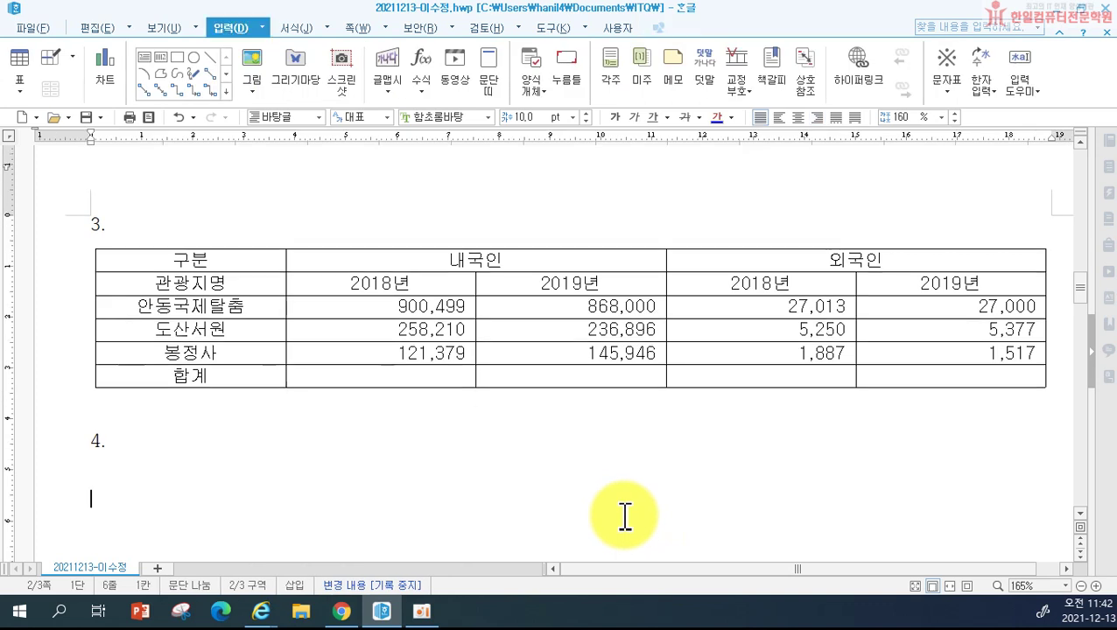
{"action": "left_click_drag", "start_coordinate": [166, 280], "coordinate": [526, 353]}
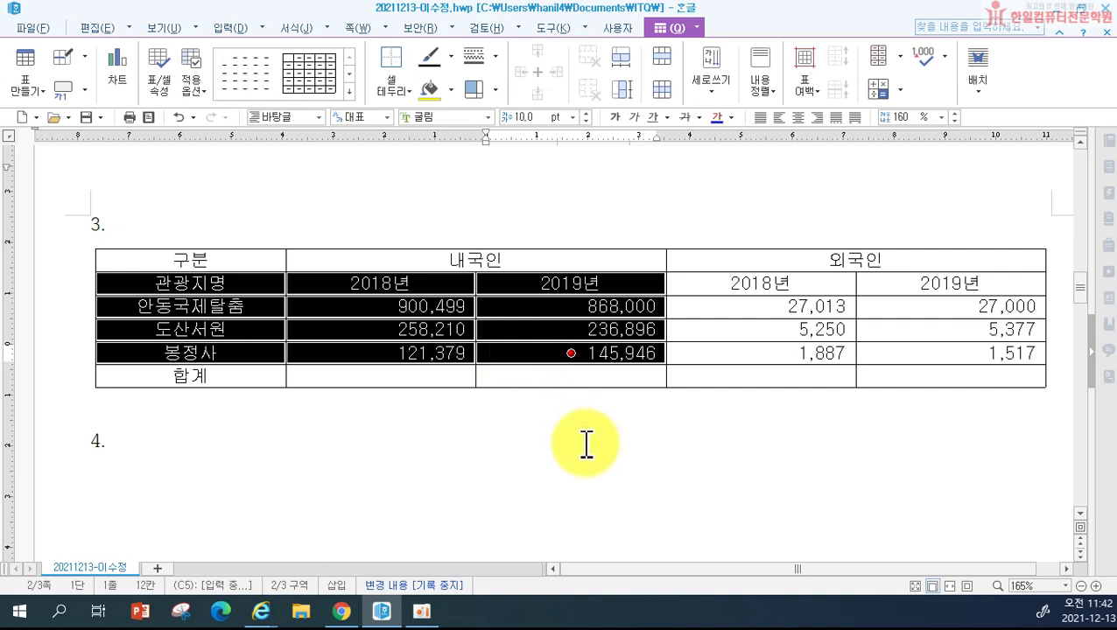
{"action": "key", "text": "c"}
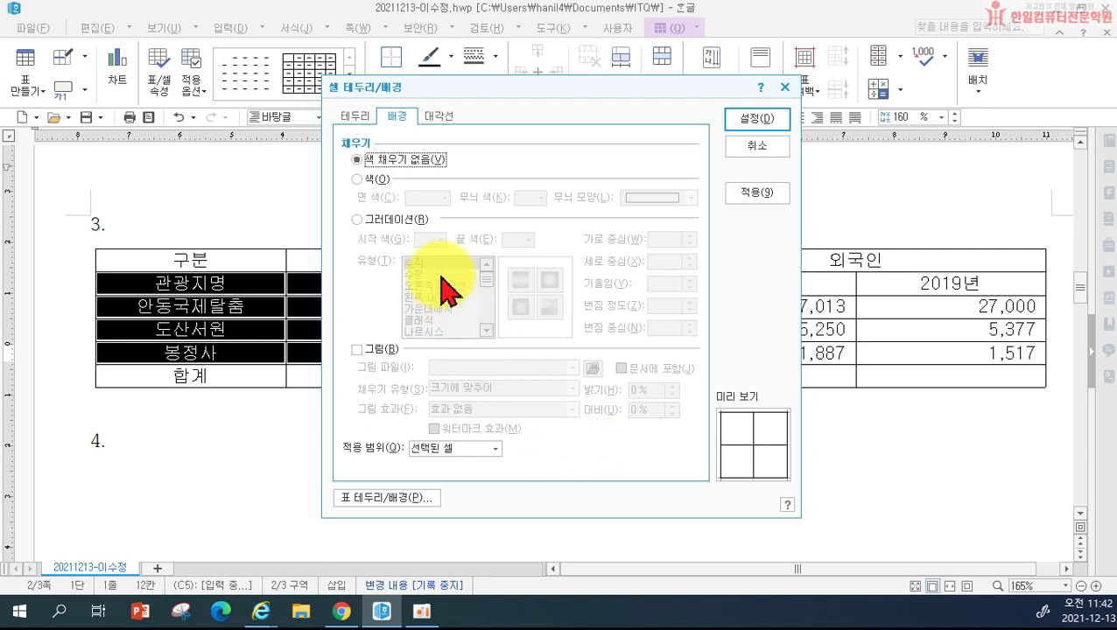
{"action": "left_click", "coordinate": [372, 179]}
{"action": "left_click", "coordinate": [440, 197]}
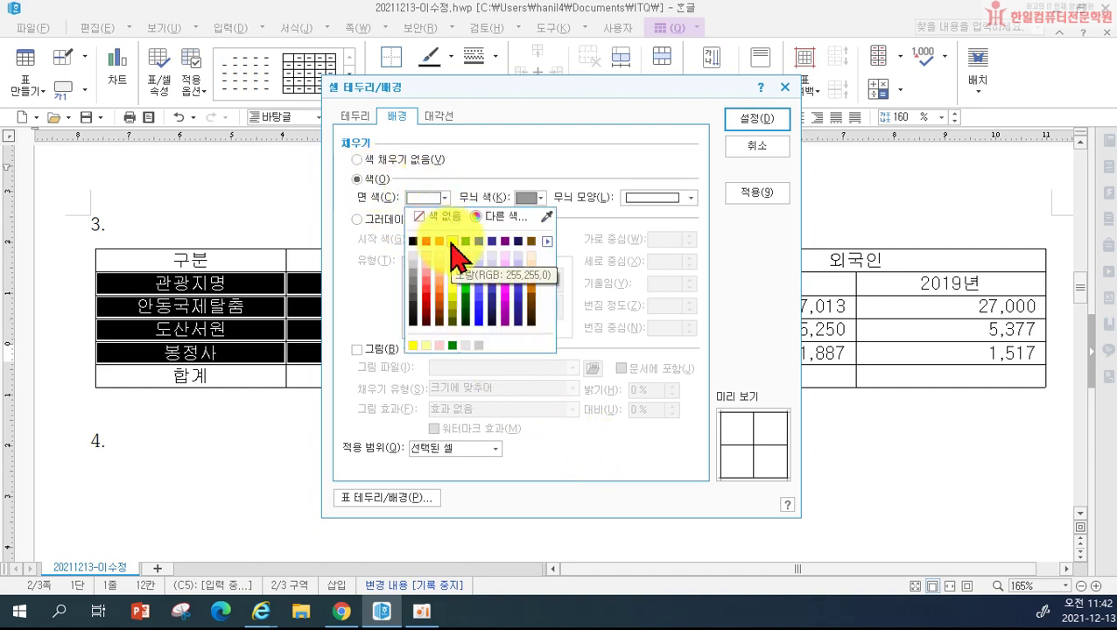
{"action": "left_click", "coordinate": [452, 242]}
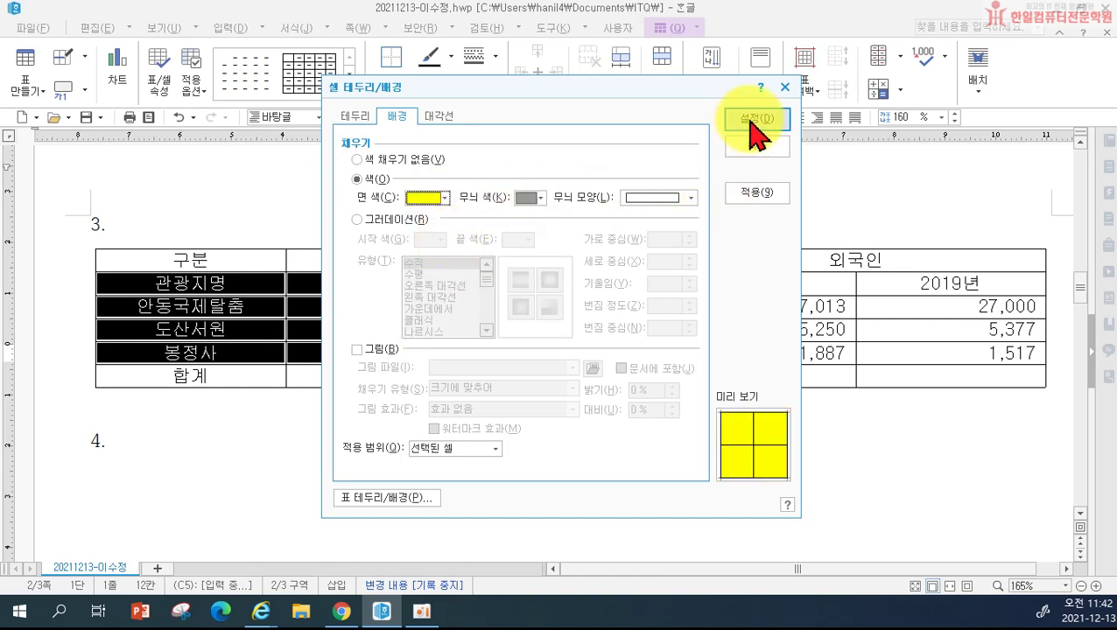
{"action": "left_click", "coordinate": [746, 119]}
{"action": "left_click", "coordinate": [690, 443]}
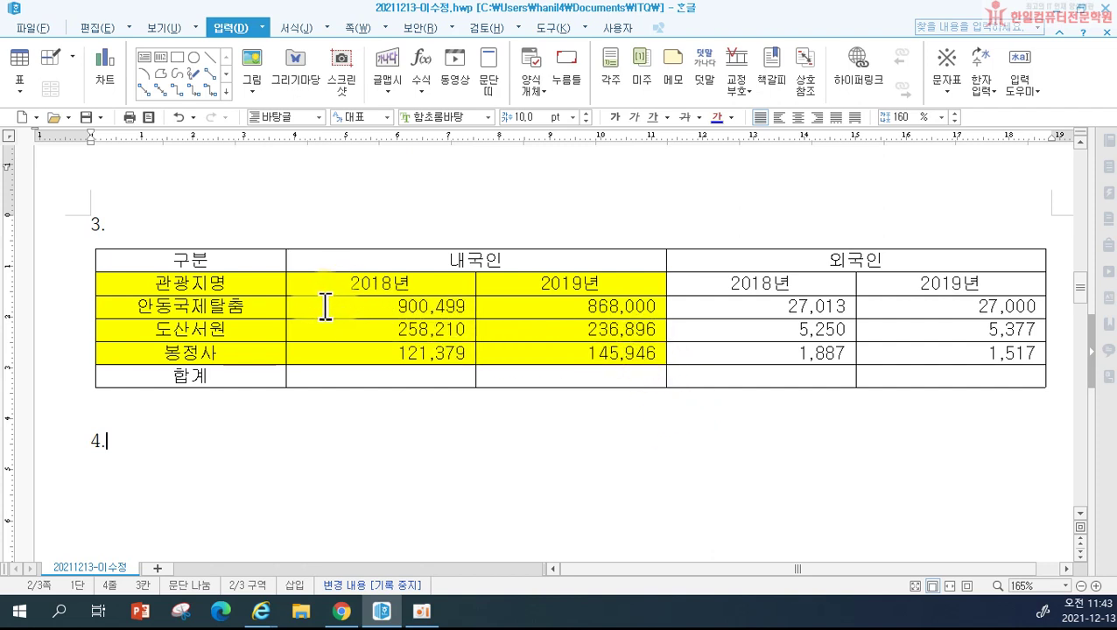
Step: Fill the 합계 row with block sums: 1,280,088, 1,250,842, 34,150 and 33,894
{"action": "left_click_drag", "start_coordinate": [318, 306], "coordinate": [949, 394]}
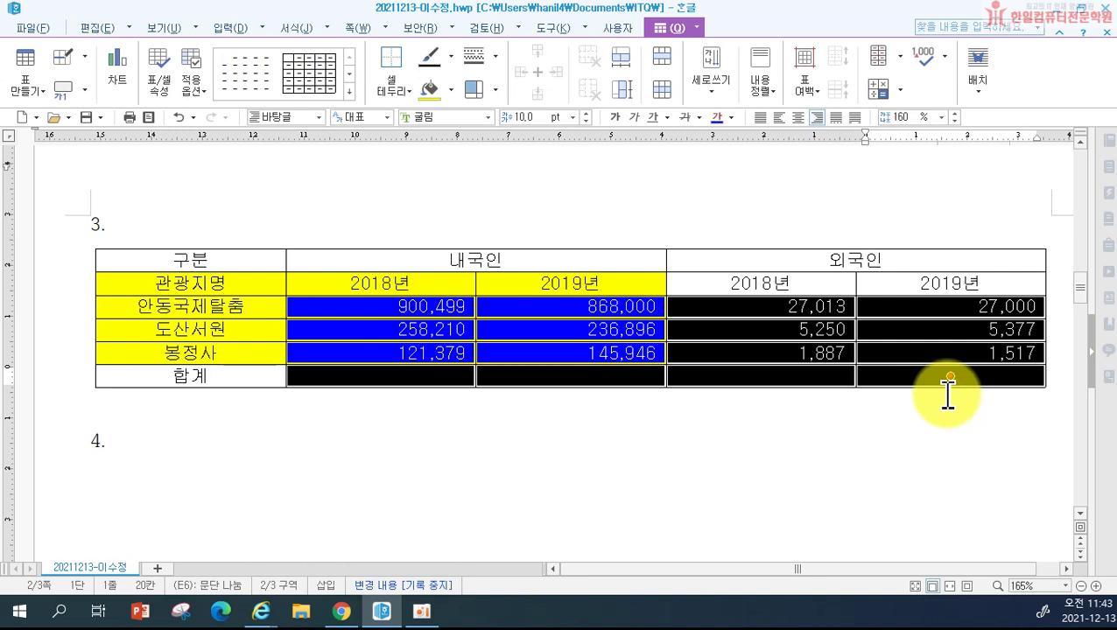
{"action": "right_click", "coordinate": [834, 386]}
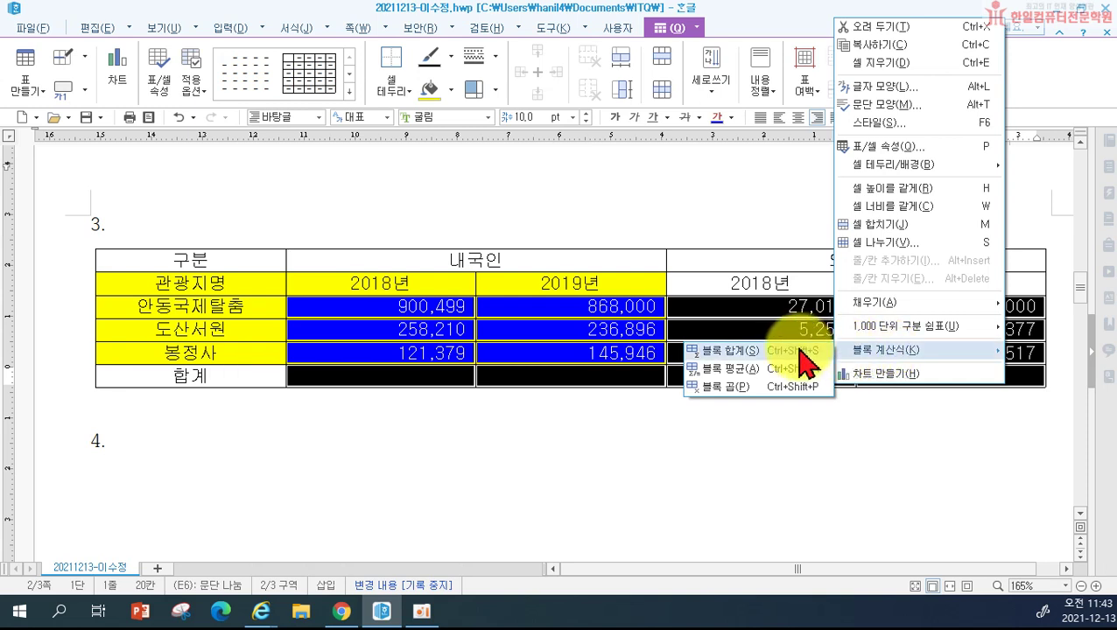
{"action": "left_click", "coordinate": [801, 352]}
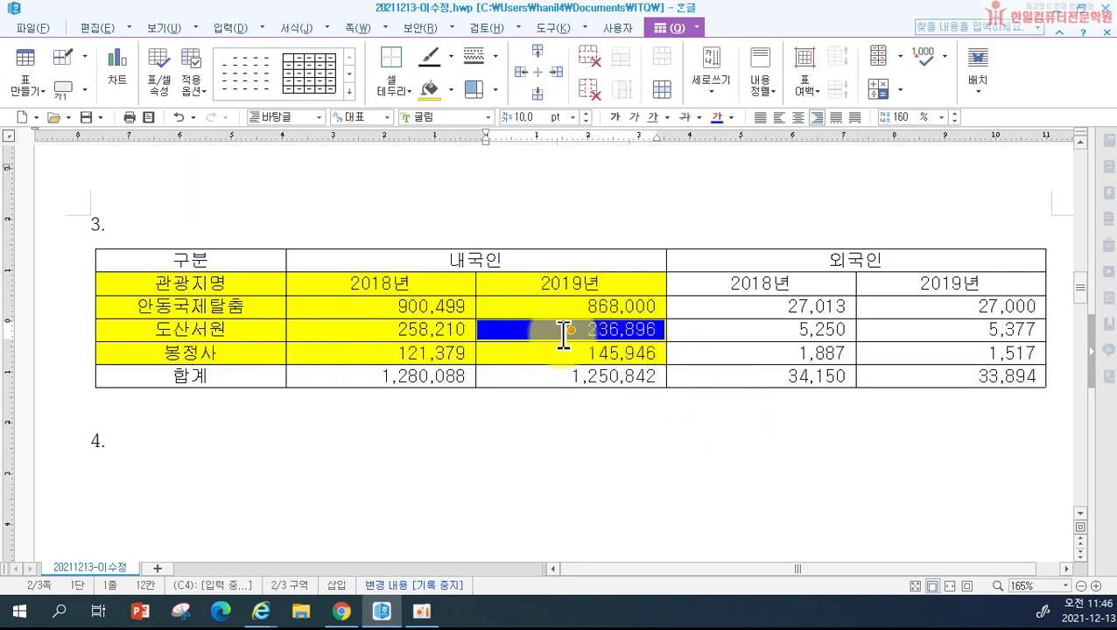
{"action": "left_click", "coordinate": [581, 218]}
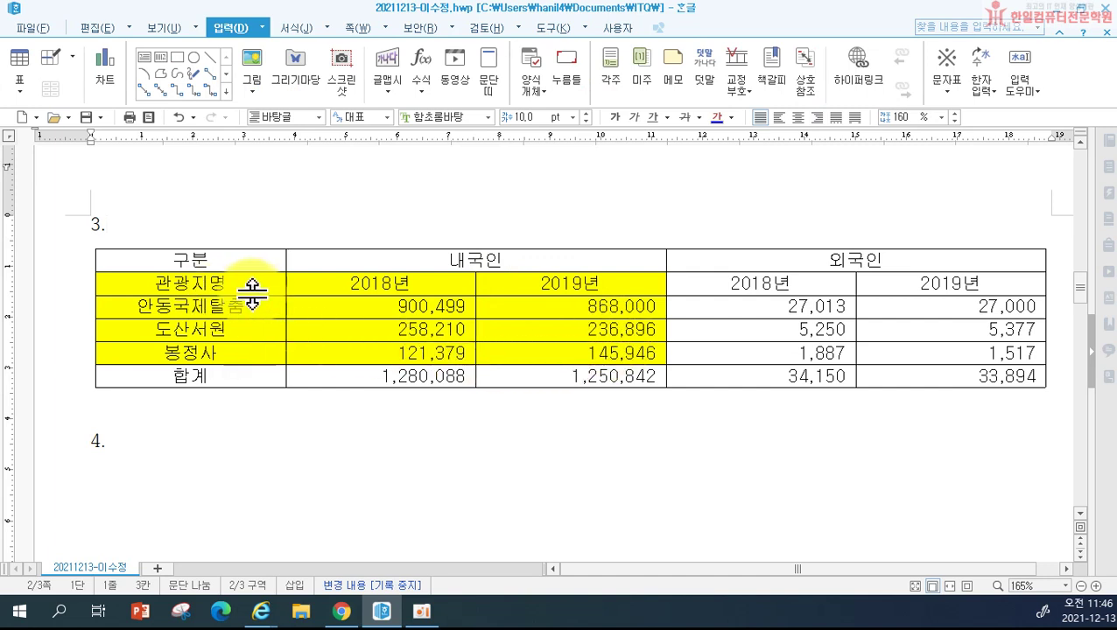
Step: Insert a caption positioned above the visitors table
{"action": "left_click", "coordinate": [324, 304]}
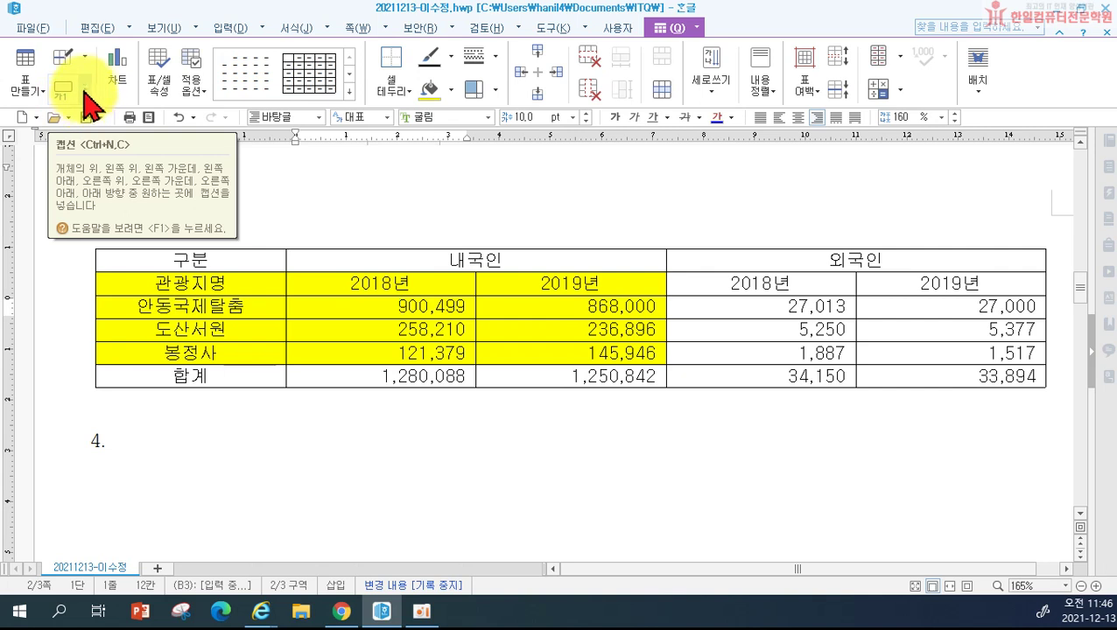
{"action": "left_click", "coordinate": [85, 92]}
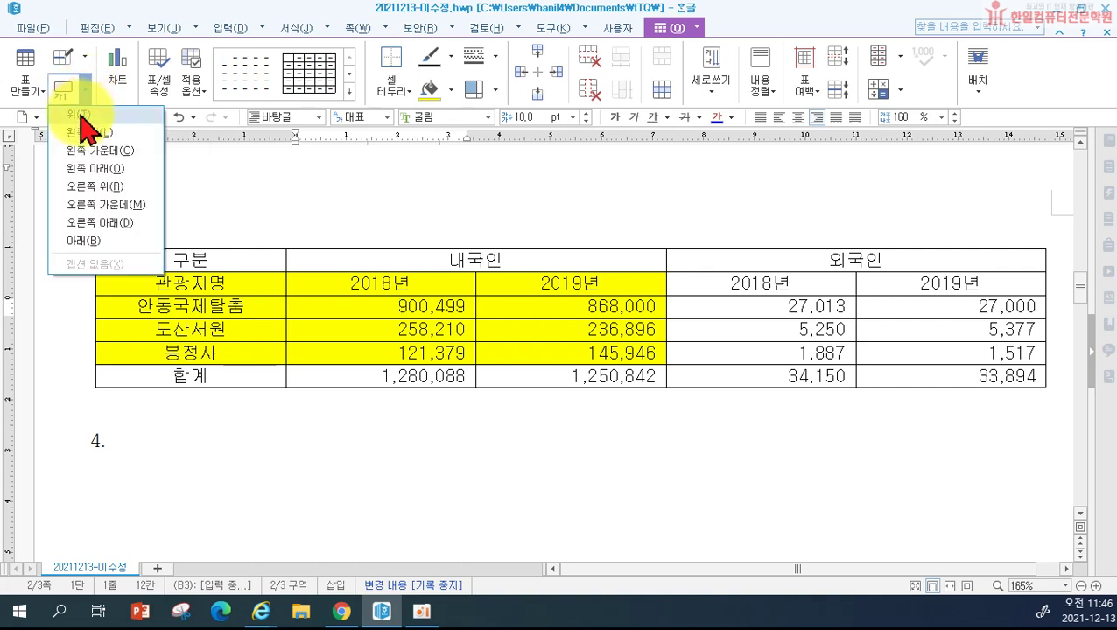
{"action": "left_click", "coordinate": [80, 116]}
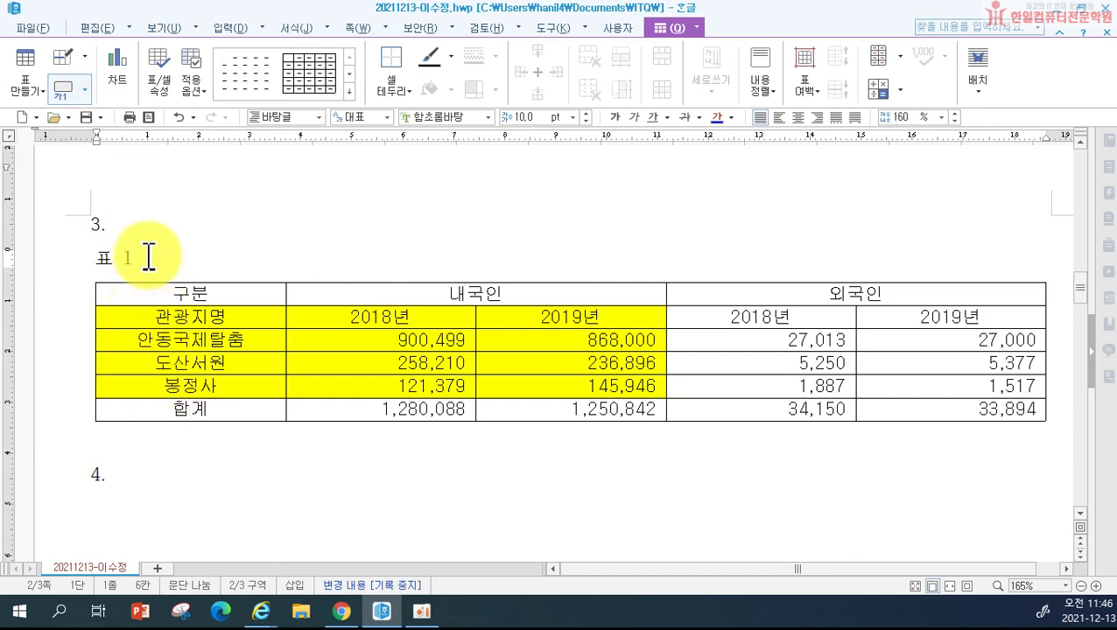
Step: Replace the default 표 1 caption with '연도별 안동시 주요 관광지 방문객(단위 : 명)'
{"action": "left_click_drag", "start_coordinate": [149, 259], "coordinate": [87, 251]}
{"action": "key", "text": "F12"}
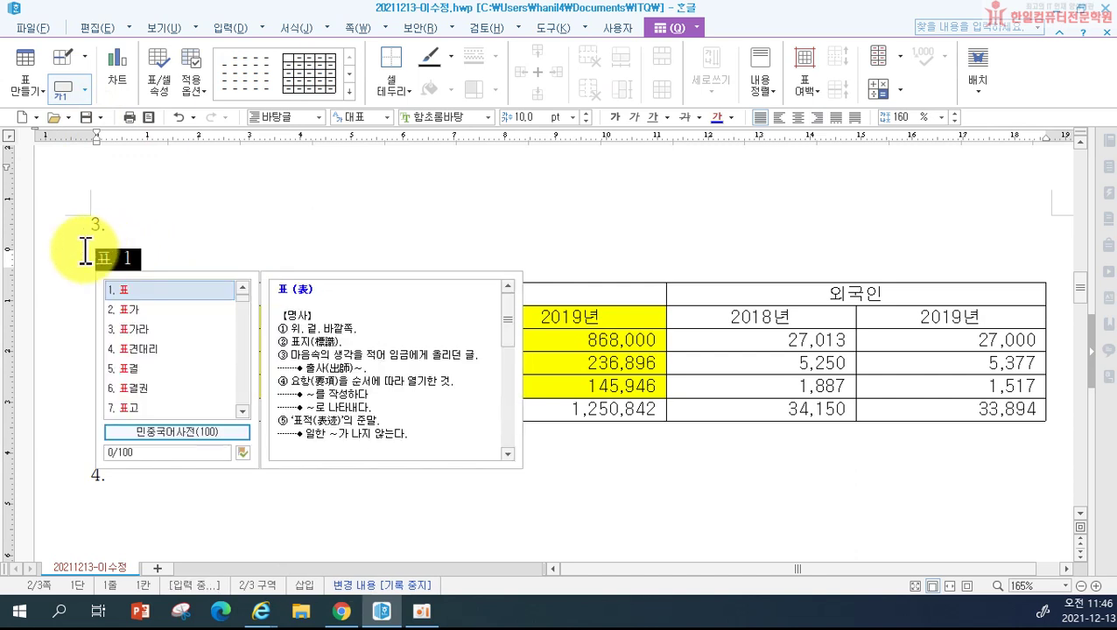
{"action": "type", "text": "연도별 "}
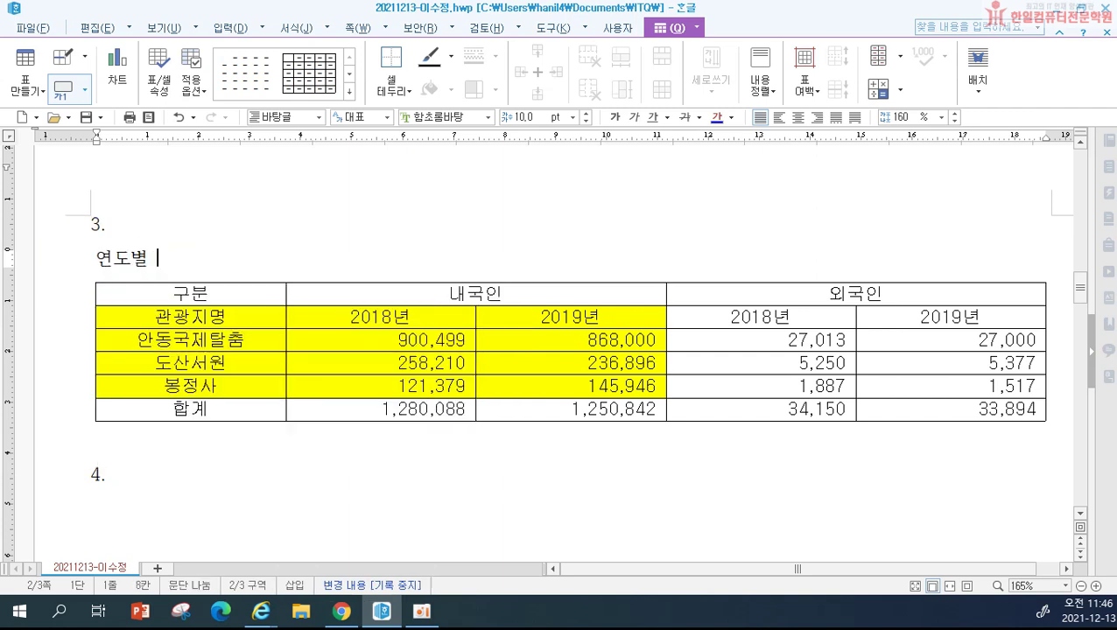
{"action": "type", "text": "안동ㅅㅣ 주"}
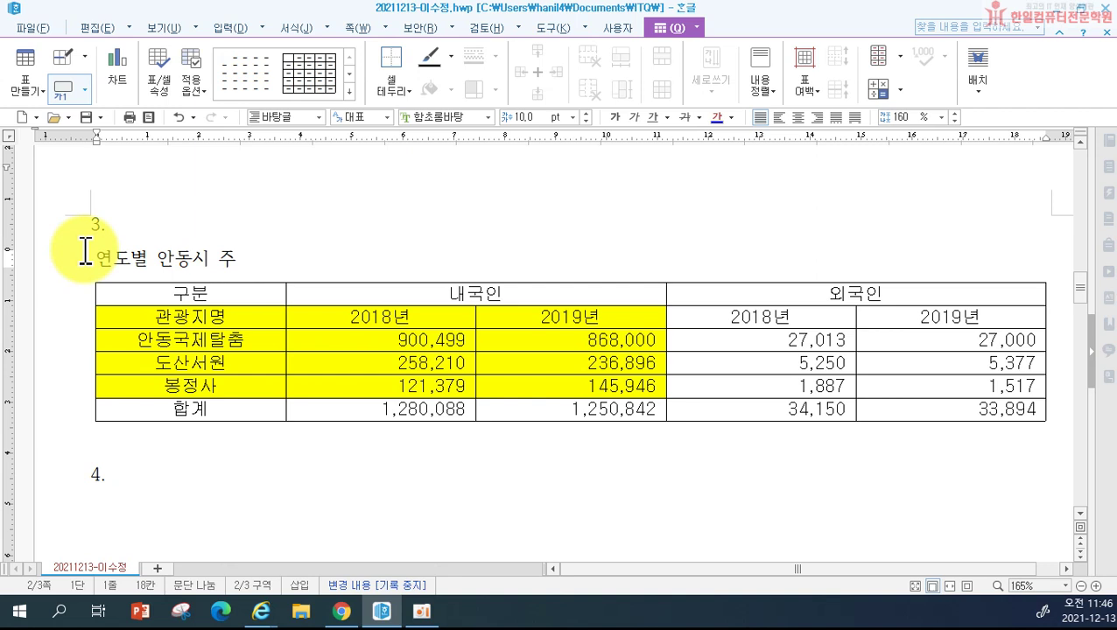
{"action": "key", "text": "BackSpace"}
{"action": "type", "text": "요 관광지 "}
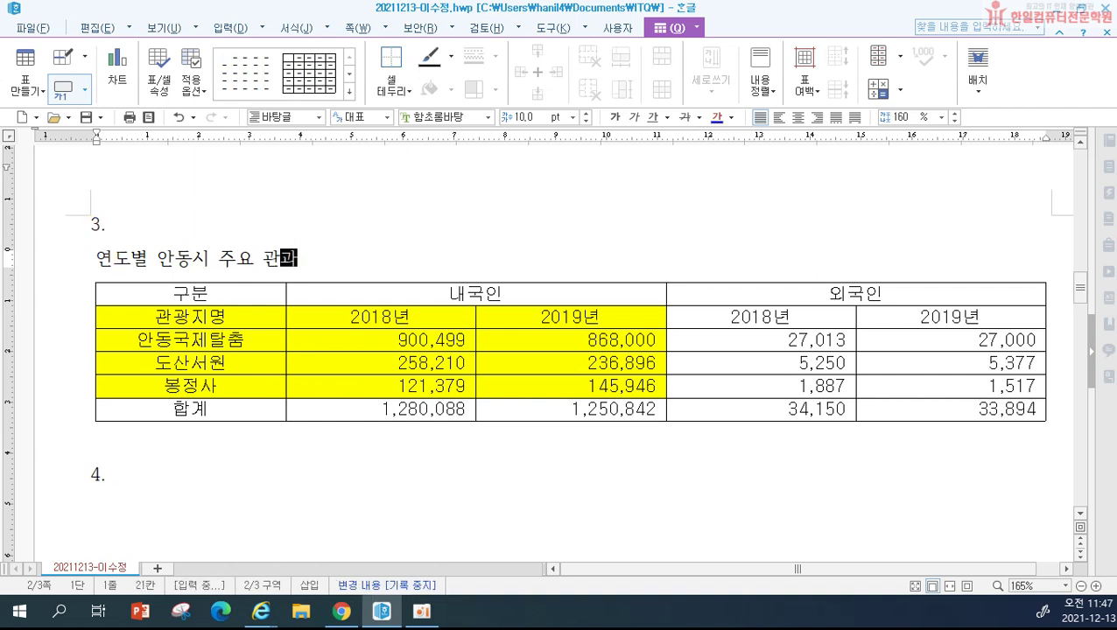
{"action": "type", "text": "방문객"}
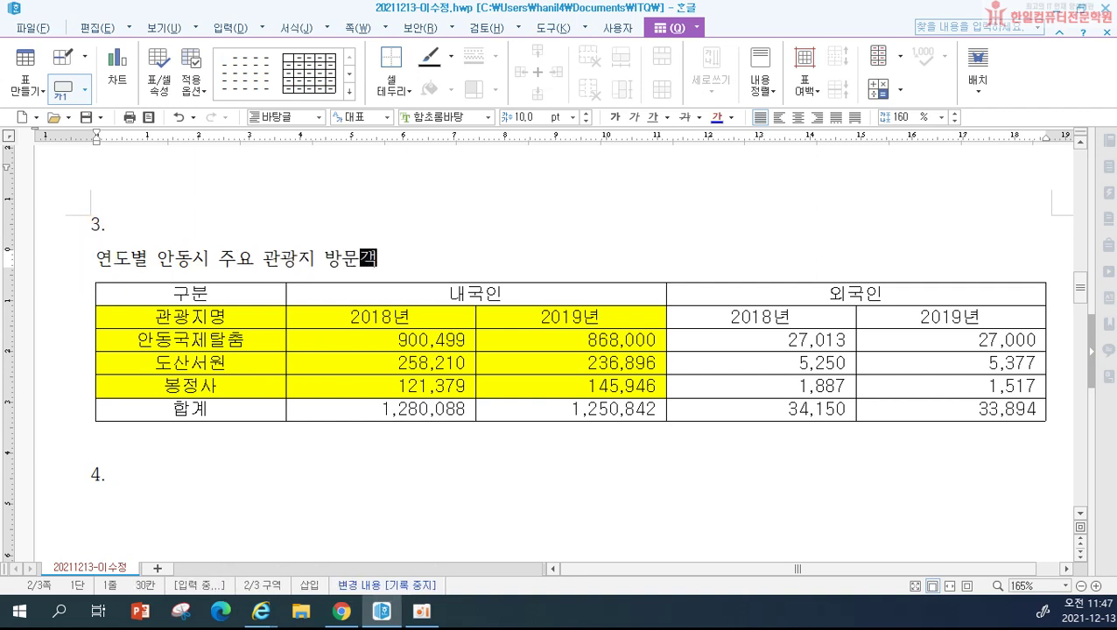
{"action": "type", "text": "("}
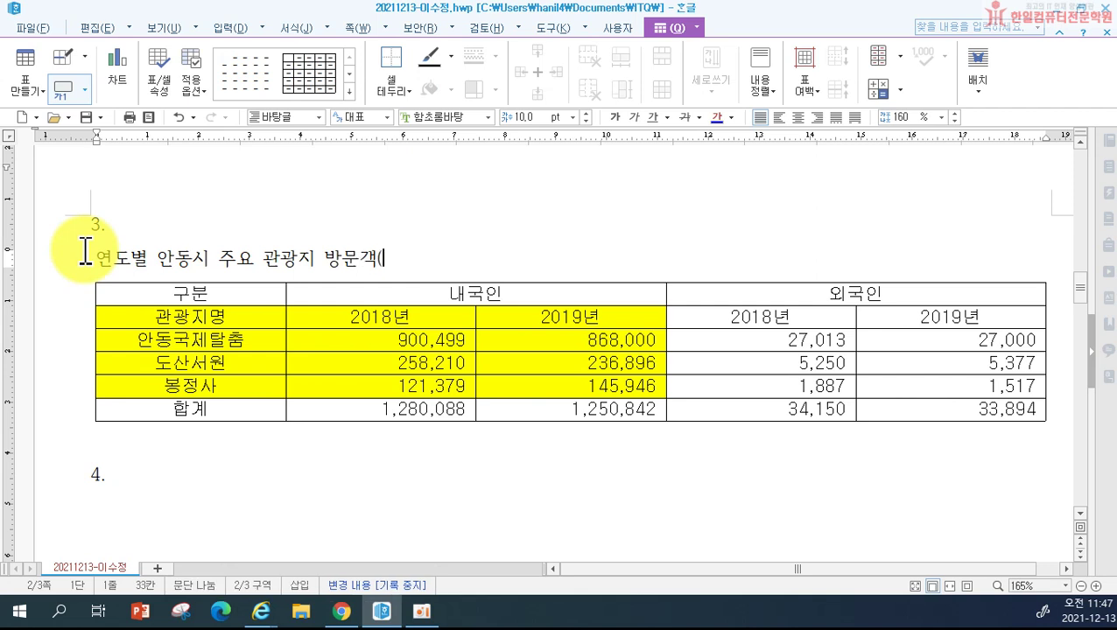
{"action": "type", "text": "단위 : "}
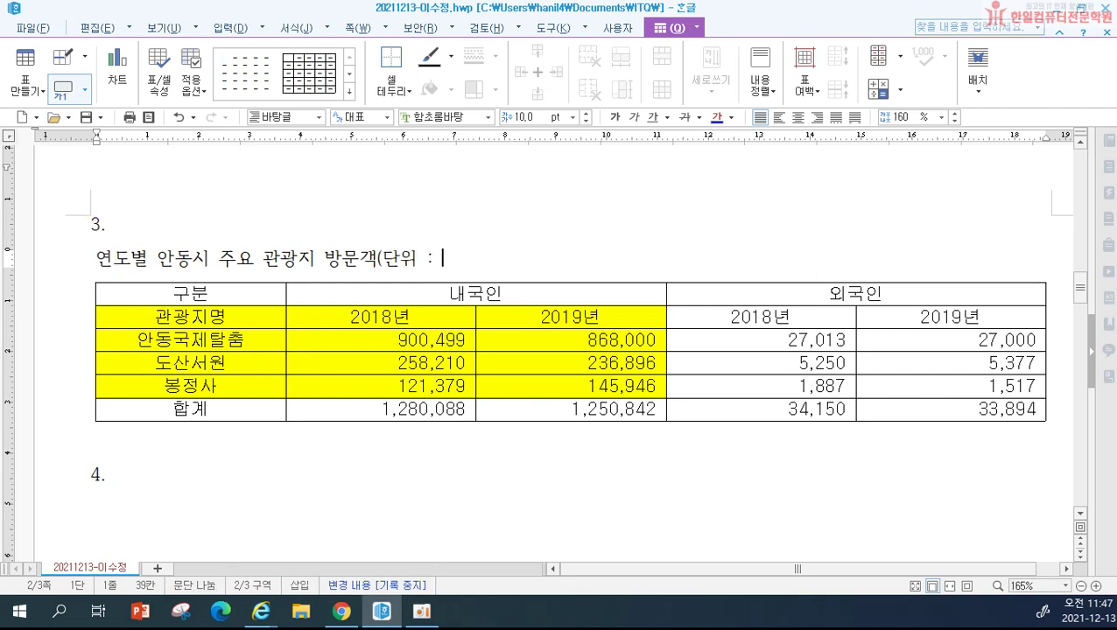
{"action": "type", "text": "명)"}
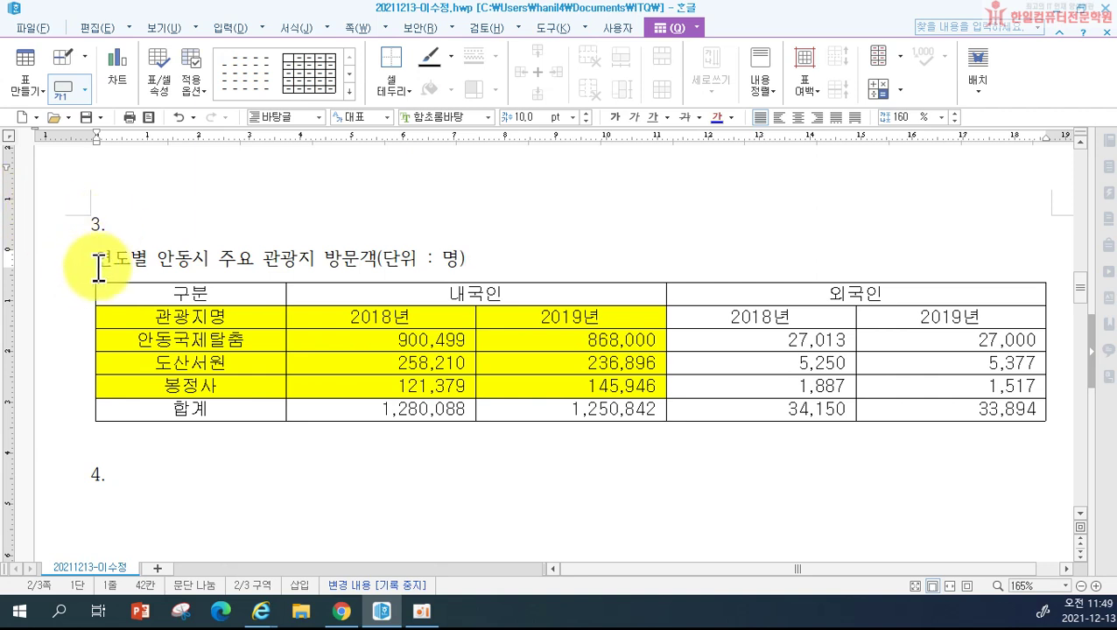
{"action": "left_click_drag", "start_coordinate": [102, 263], "coordinate": [504, 263]}
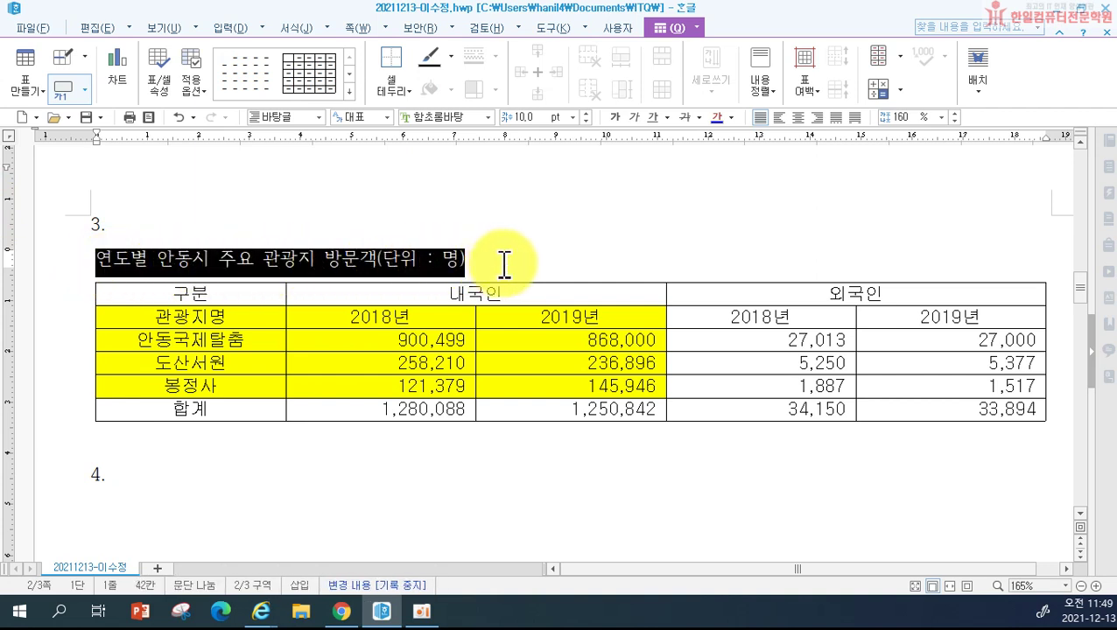
Step: Set the caption line to the 굴림 font and align it right
{"action": "left_click", "coordinate": [440, 116]}
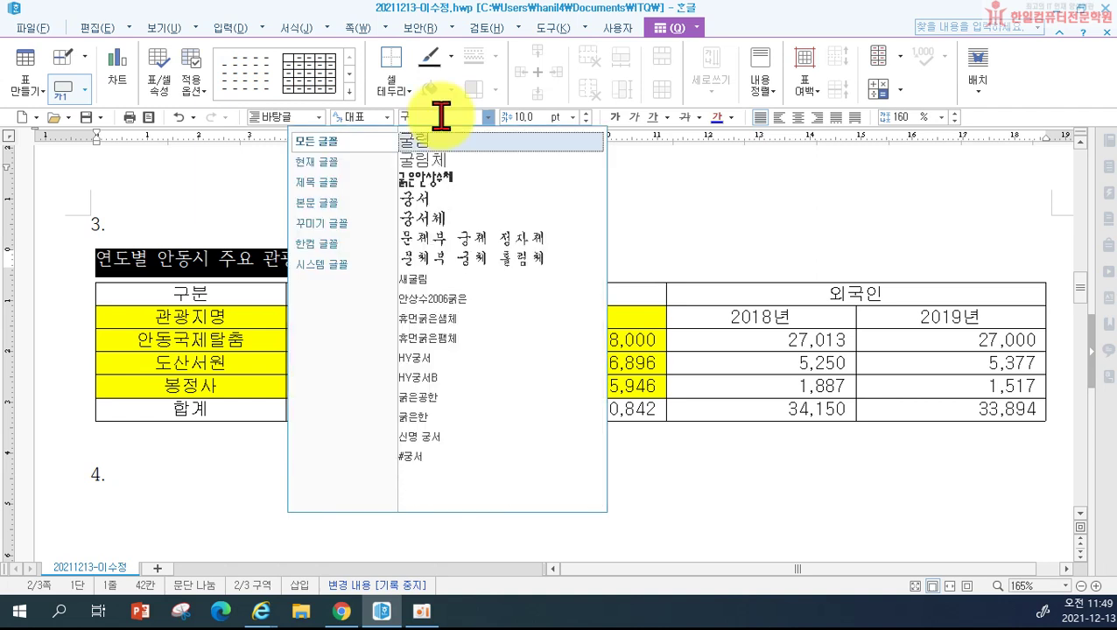
{"action": "type", "text": "굴림"}
{"action": "key", "text": "Return"}
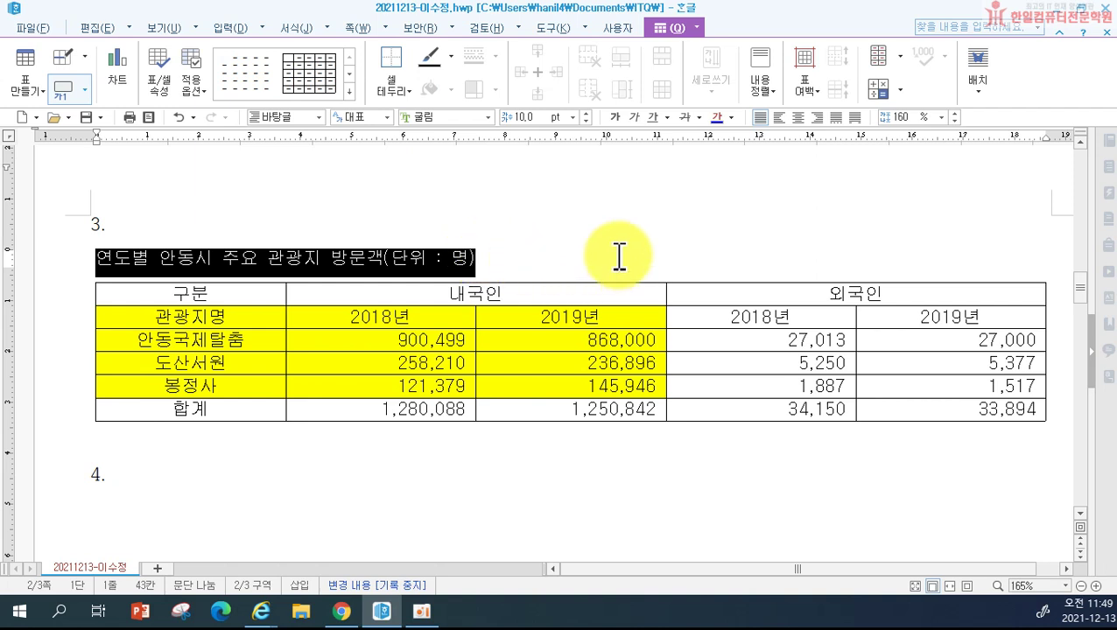
{"action": "left_click", "coordinate": [815, 119]}
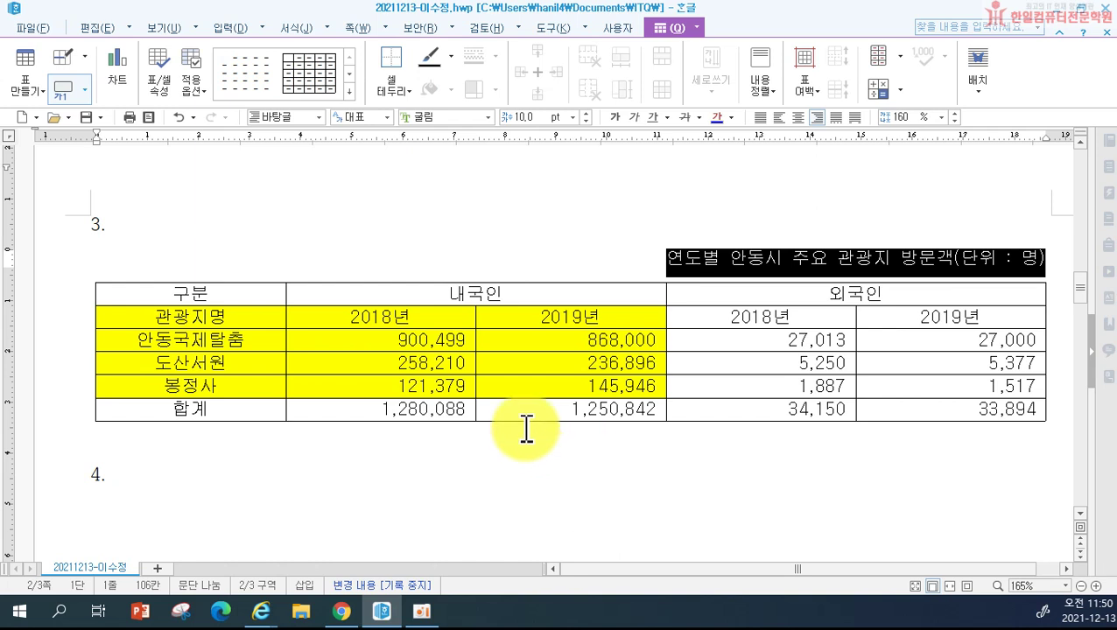
Step: Set the whole table's outer left and right borders to no line
{"action": "left_click_drag", "start_coordinate": [224, 292], "coordinate": [972, 425]}
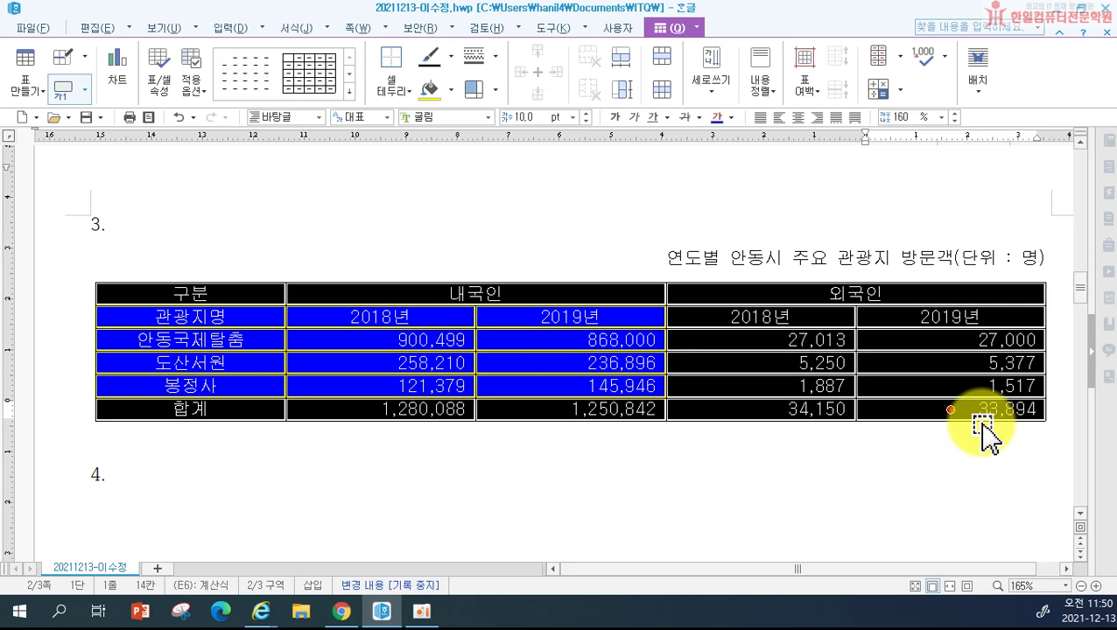
{"action": "key", "text": "l"}
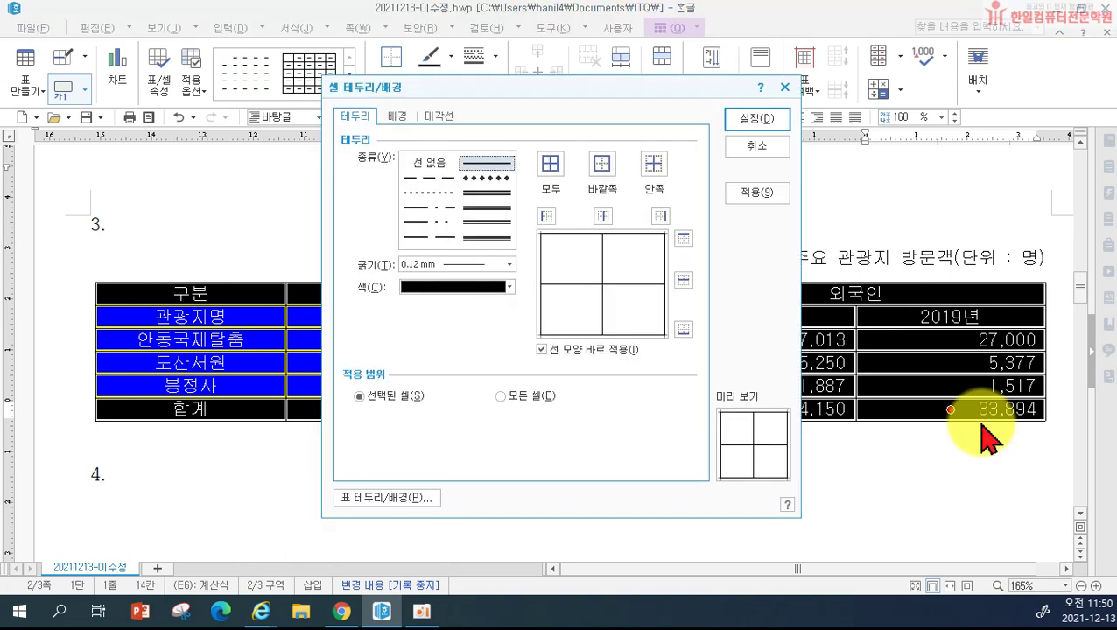
{"action": "left_click", "coordinate": [433, 165]}
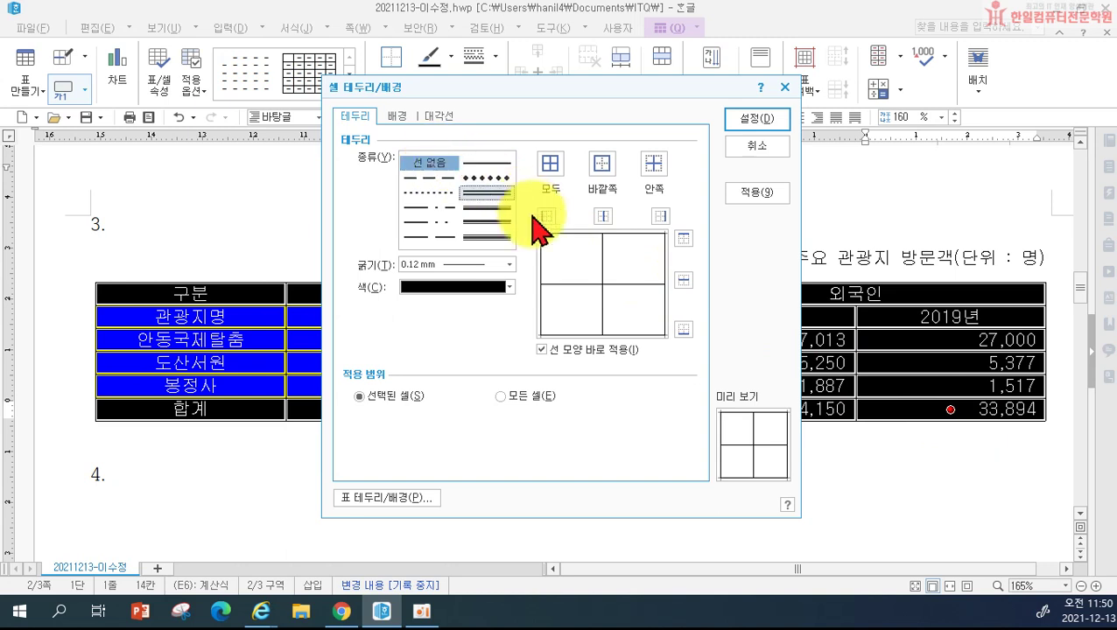
{"action": "left_click", "coordinate": [546, 219]}
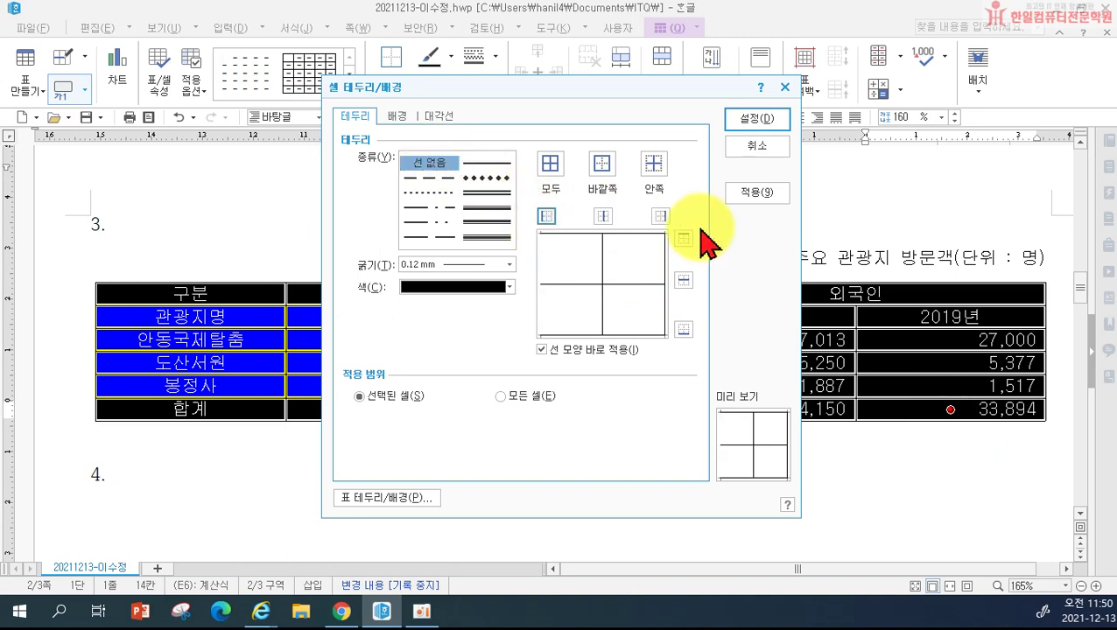
{"action": "left_click", "coordinate": [660, 215]}
{"action": "left_click", "coordinate": [755, 120]}
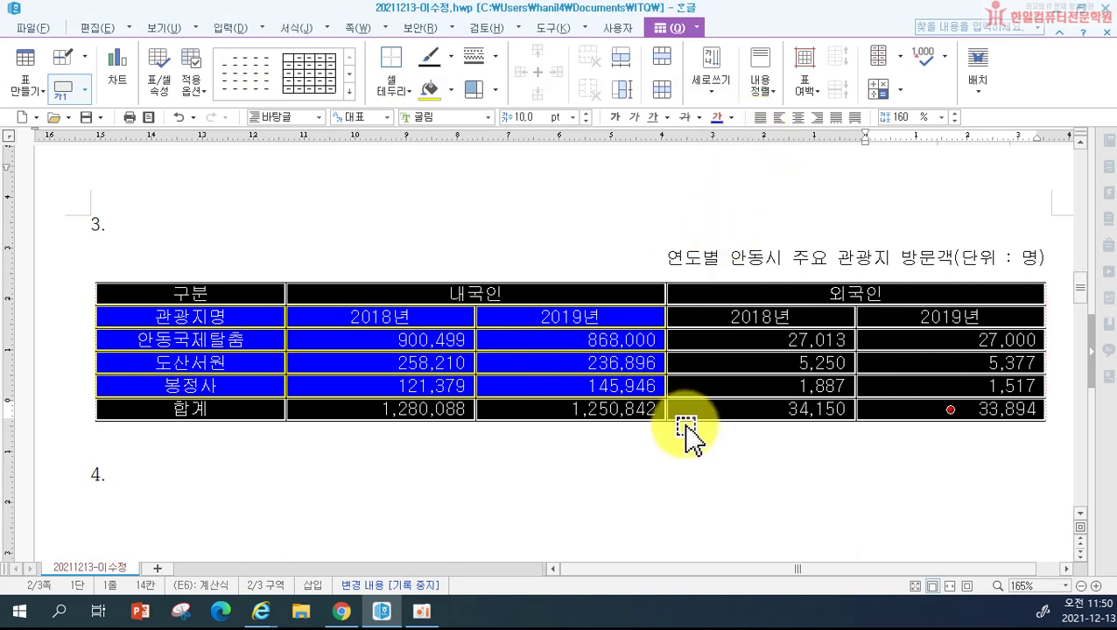
{"action": "left_click", "coordinate": [660, 462]}
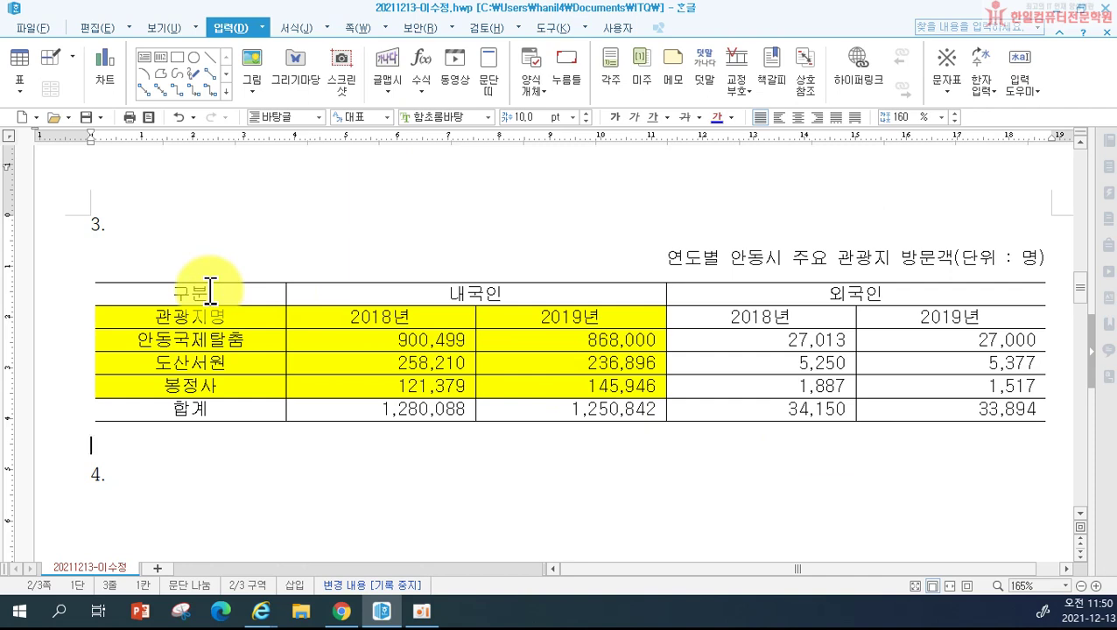
Step: Give the whole table 0.5 mm double-line top and bottom edges
{"action": "left_click_drag", "start_coordinate": [211, 293], "coordinate": [929, 435]}
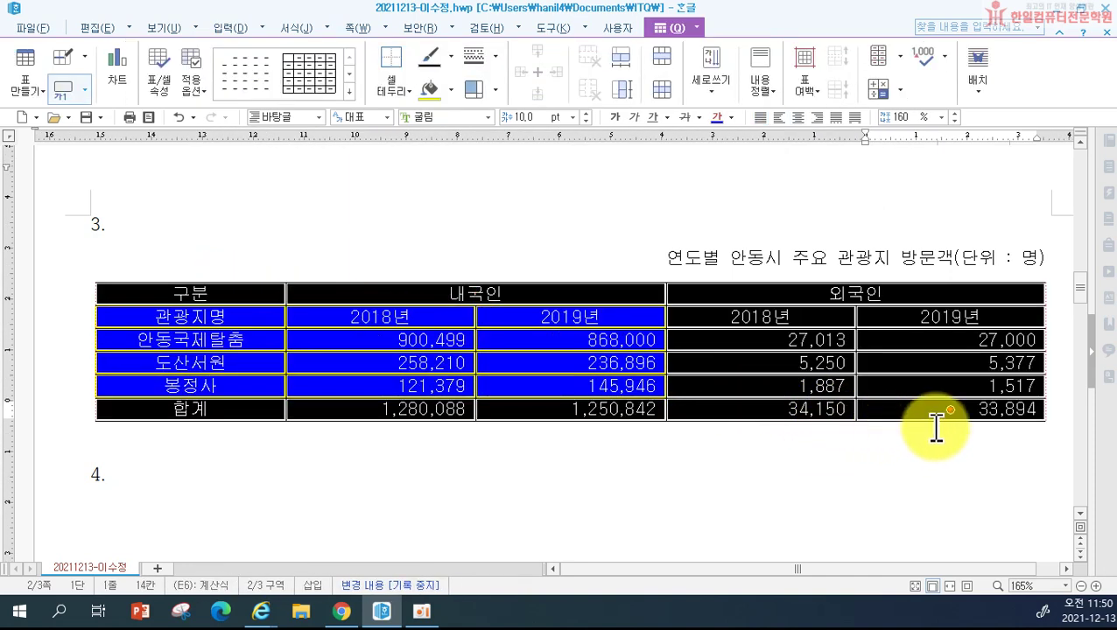
{"action": "key", "text": "l"}
{"action": "left_click", "coordinate": [501, 193]}
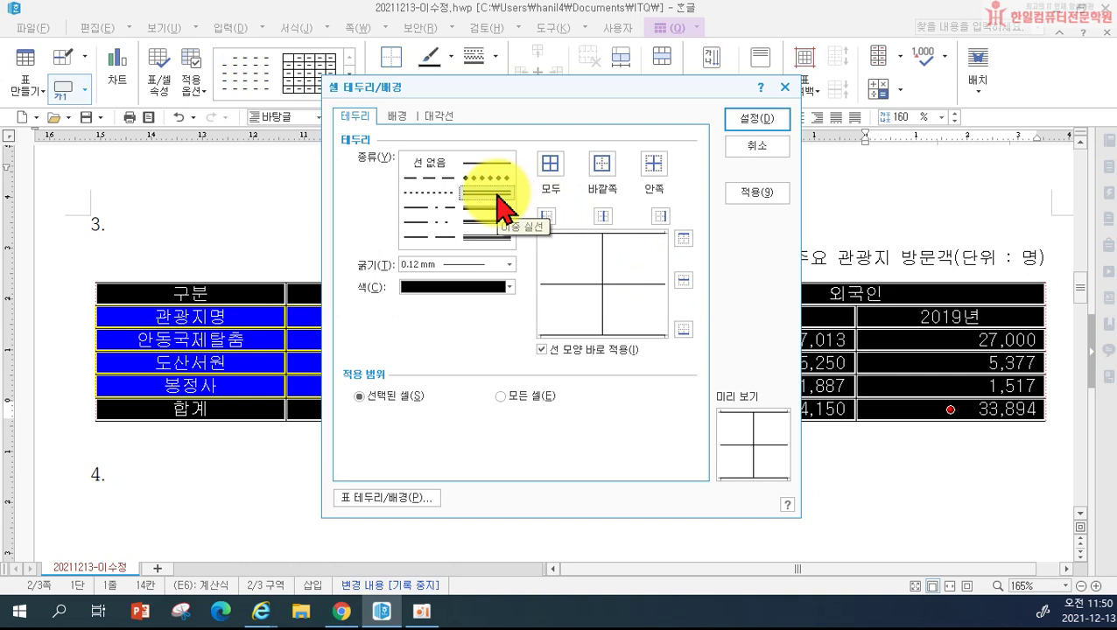
{"action": "left_click", "coordinate": [495, 193]}
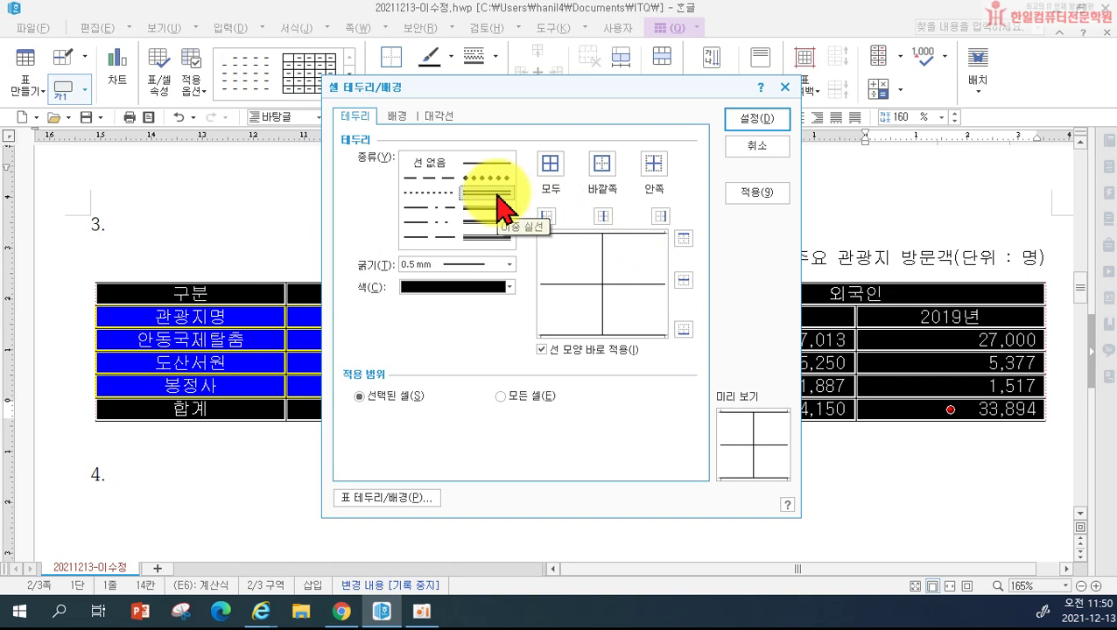
{"action": "left_click", "coordinate": [684, 238]}
{"action": "left_click", "coordinate": [684, 329]}
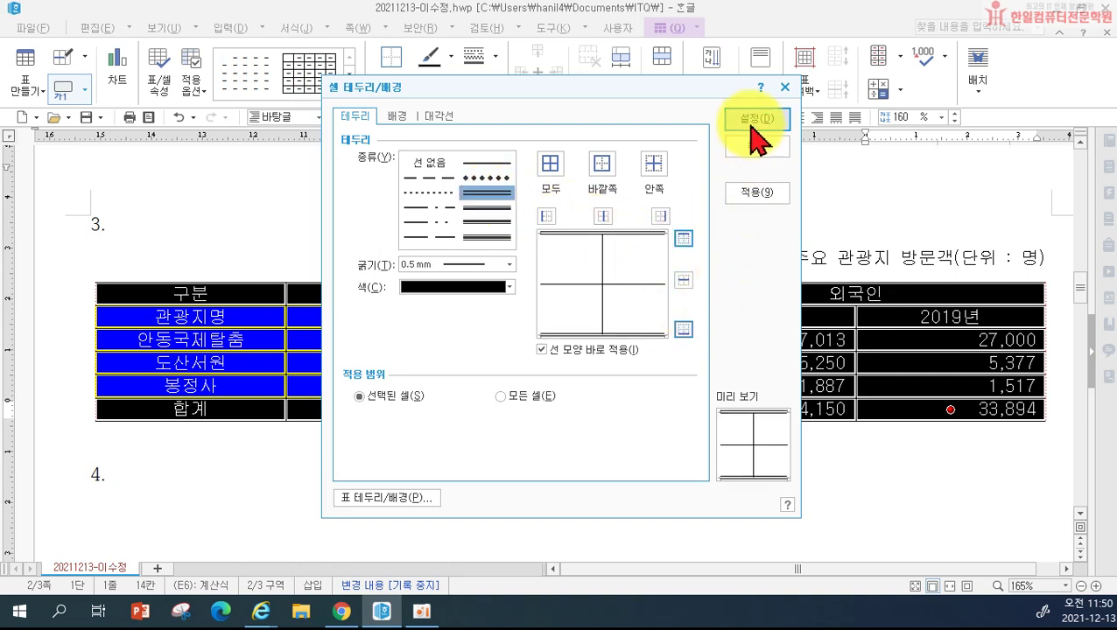
{"action": "left_click", "coordinate": [753, 120]}
{"action": "left_click", "coordinate": [668, 456]}
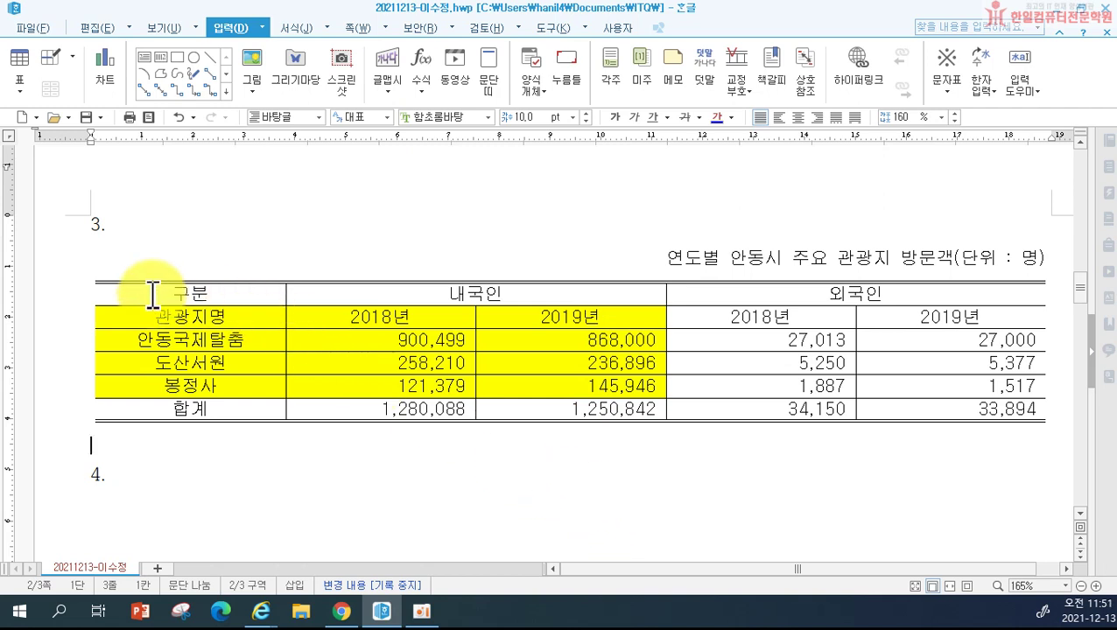
Step: Put a double line under the two heading rows of the table
{"action": "left_click_drag", "start_coordinate": [144, 294], "coordinate": [947, 317]}
{"action": "key", "text": "l"}
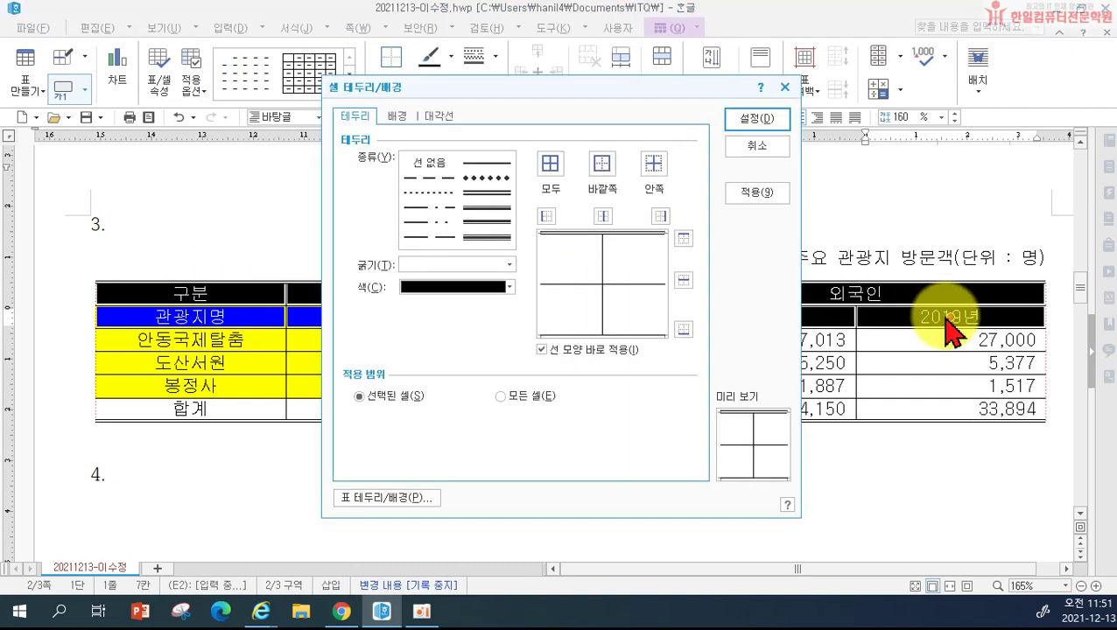
{"action": "left_click", "coordinate": [487, 193]}
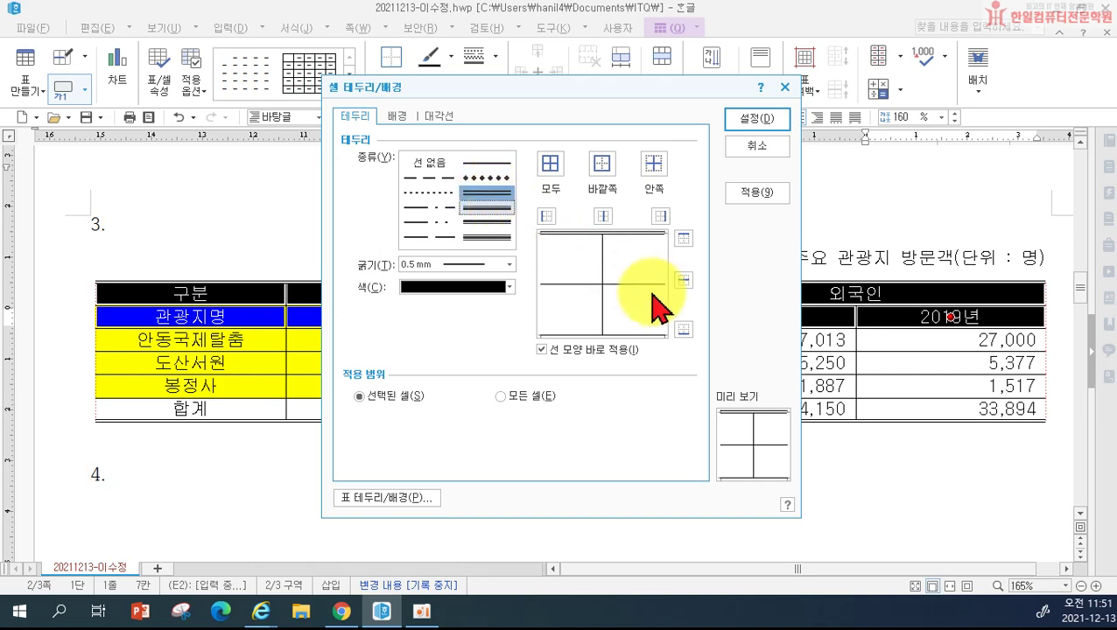
{"action": "left_click", "coordinate": [683, 329]}
{"action": "left_click", "coordinate": [753, 121]}
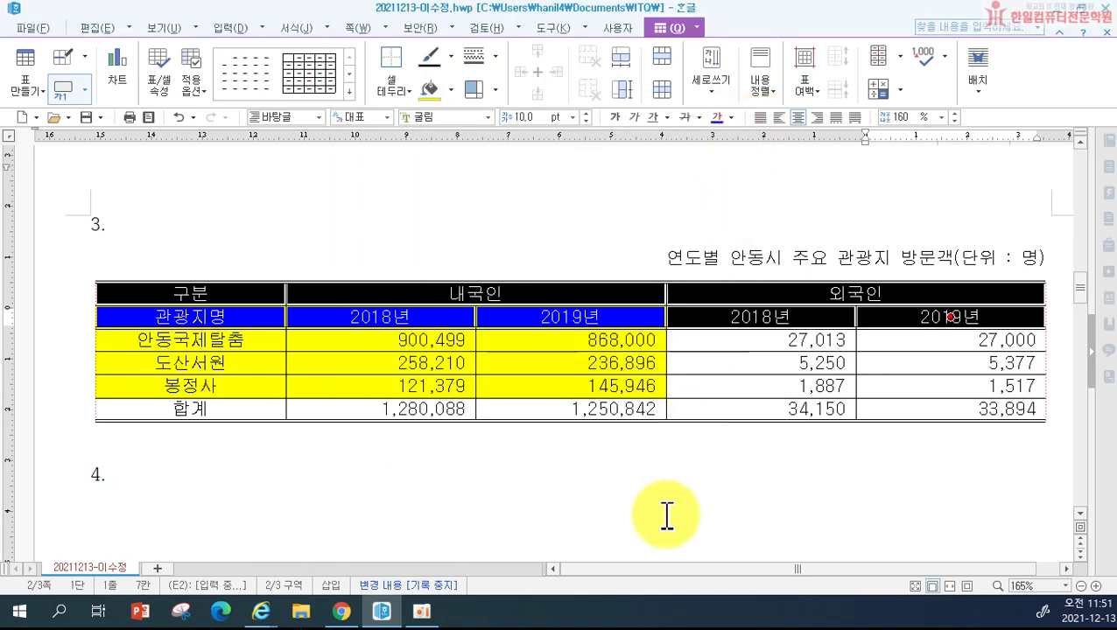
{"action": "left_click", "coordinate": [667, 517]}
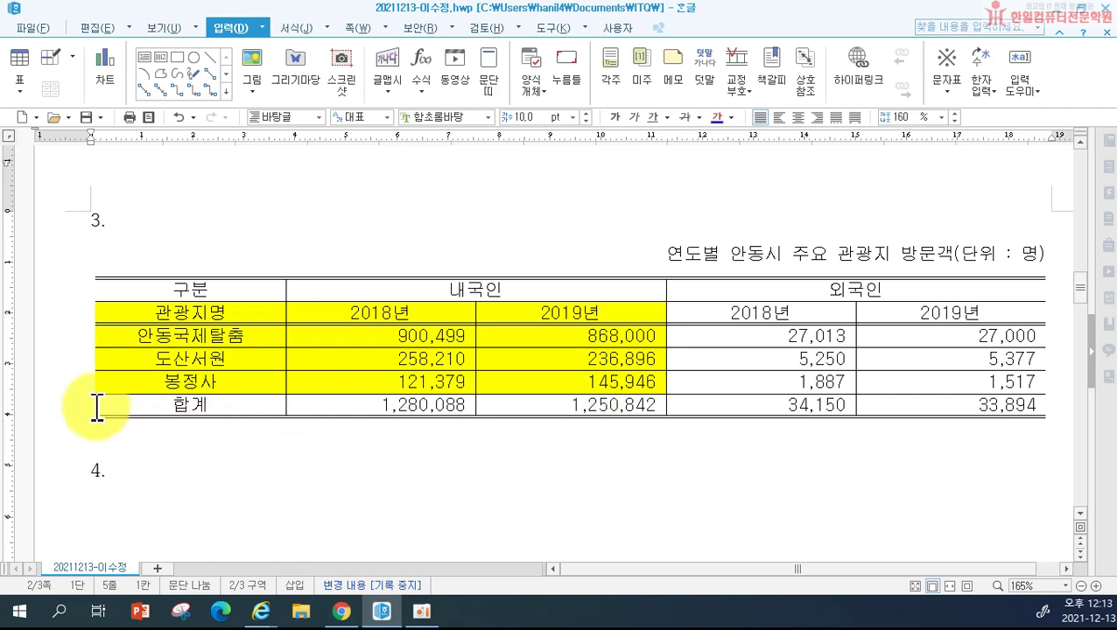
Step: Chart the three sites' 2018년 and 2019년 figures, from 관광지명 through 봉정사's 2019 value
{"action": "left_click_drag", "start_coordinate": [132, 312], "coordinate": [519, 374]}
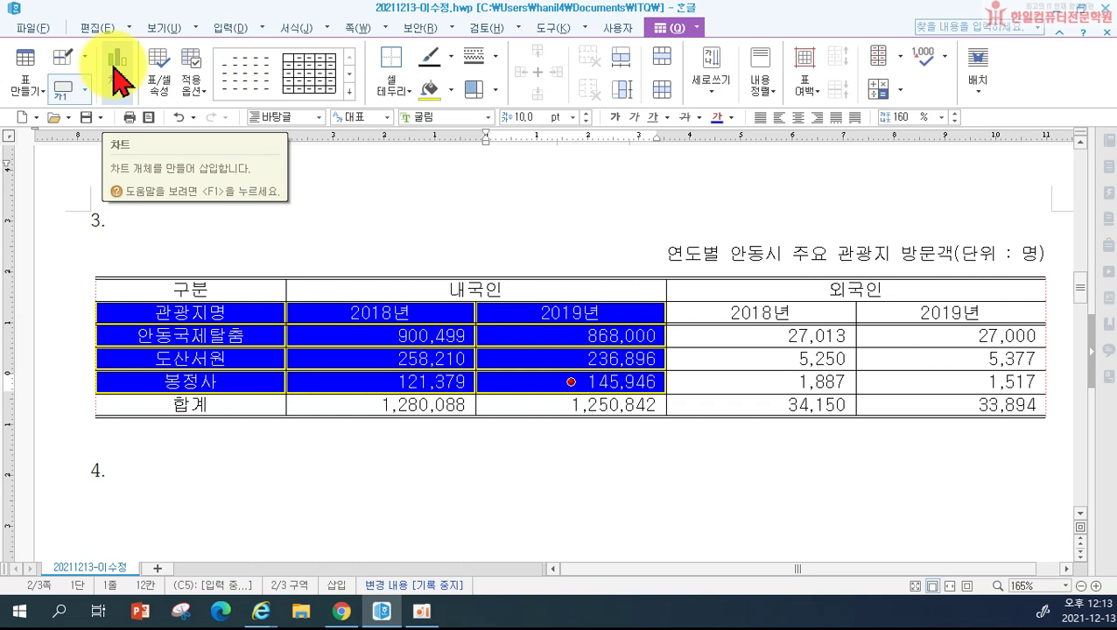
{"action": "left_click", "coordinate": [116, 80]}
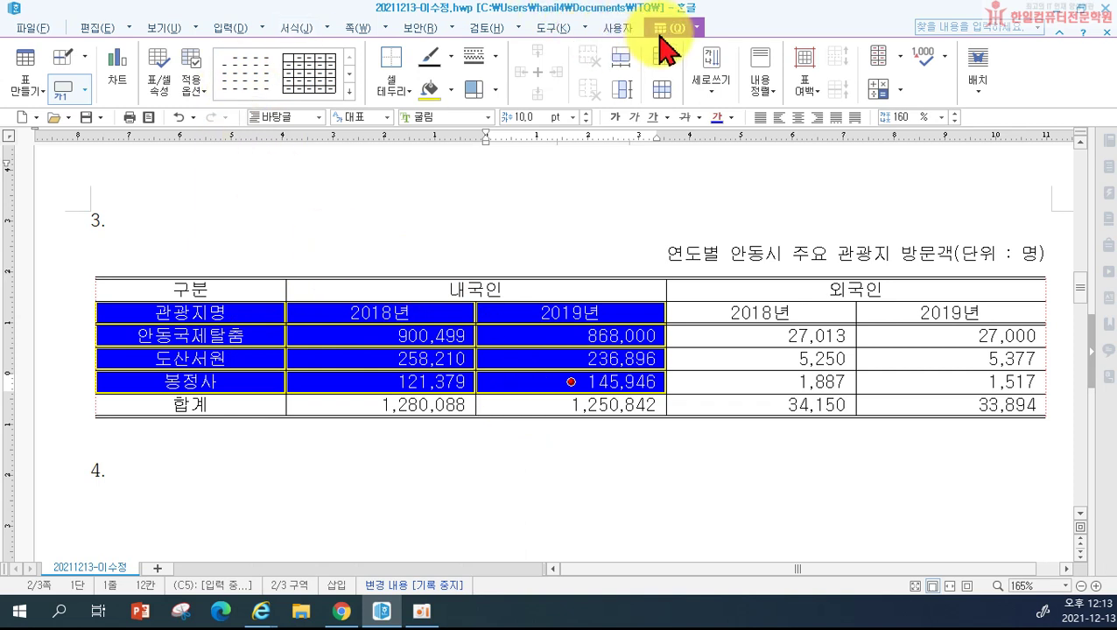
{"action": "left_click", "coordinate": [119, 70]}
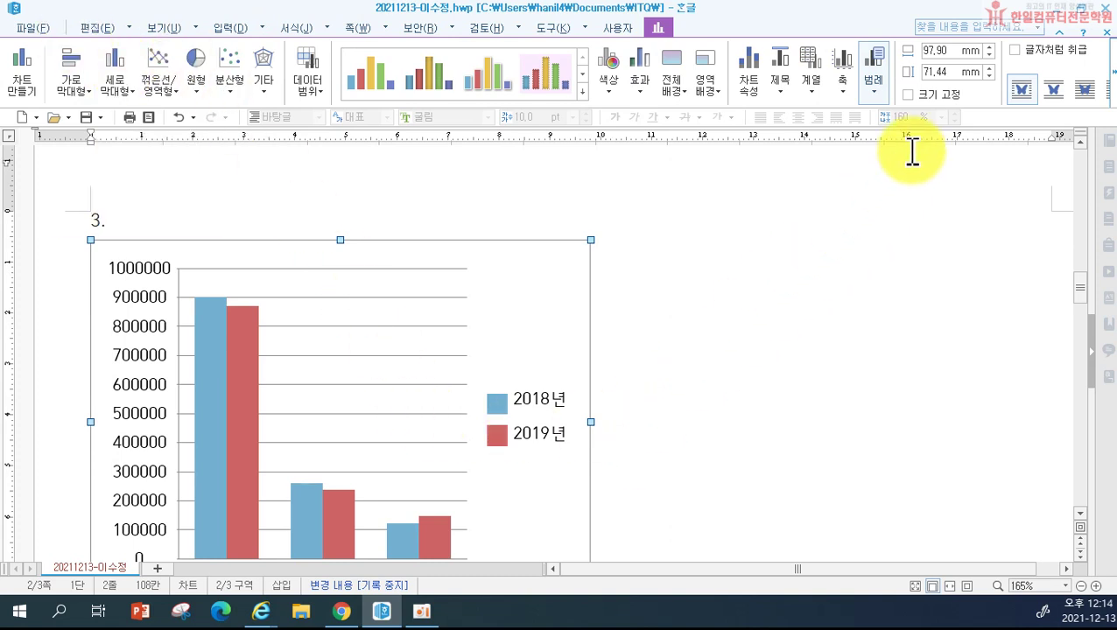
{"action": "left_click", "coordinate": [1015, 51]}
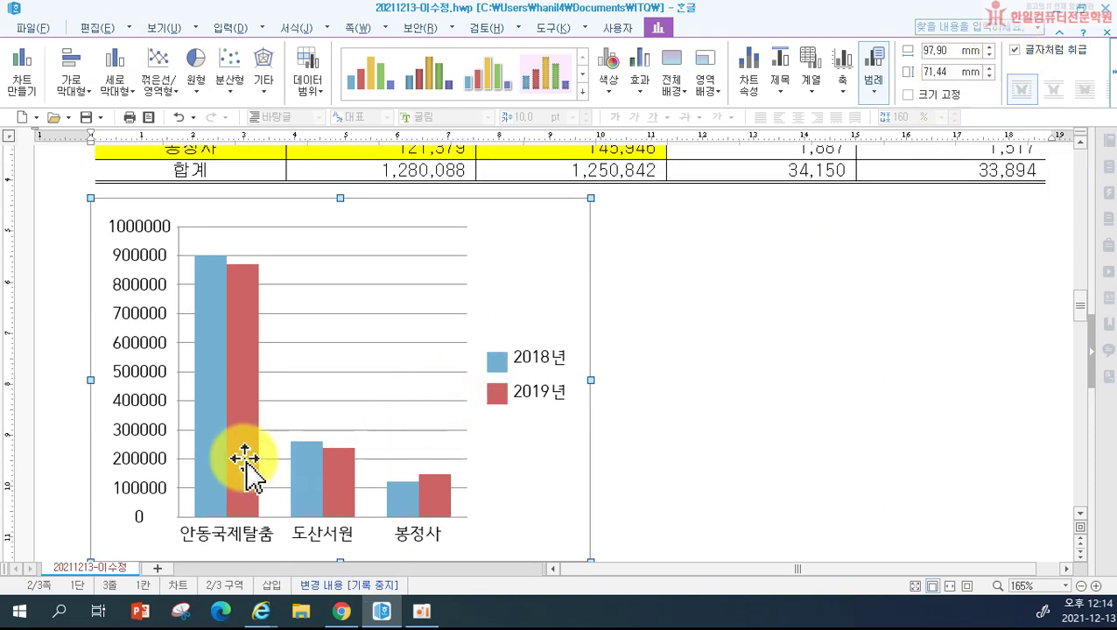
{"action": "scroll", "coordinate": [399, 483], "scroll_direction": "up", "scroll_amount": 3}
{"action": "scroll", "coordinate": [399, 484], "scroll_direction": "down", "scroll_amount": 5}
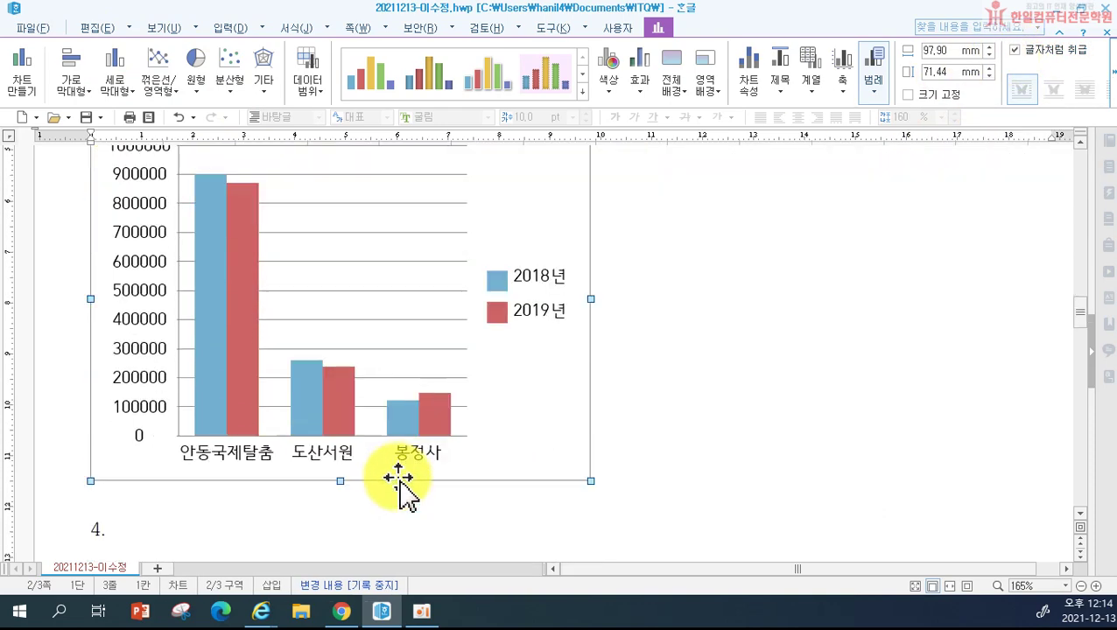
{"action": "scroll", "coordinate": [399, 490], "scroll_direction": "up", "scroll_amount": 3}
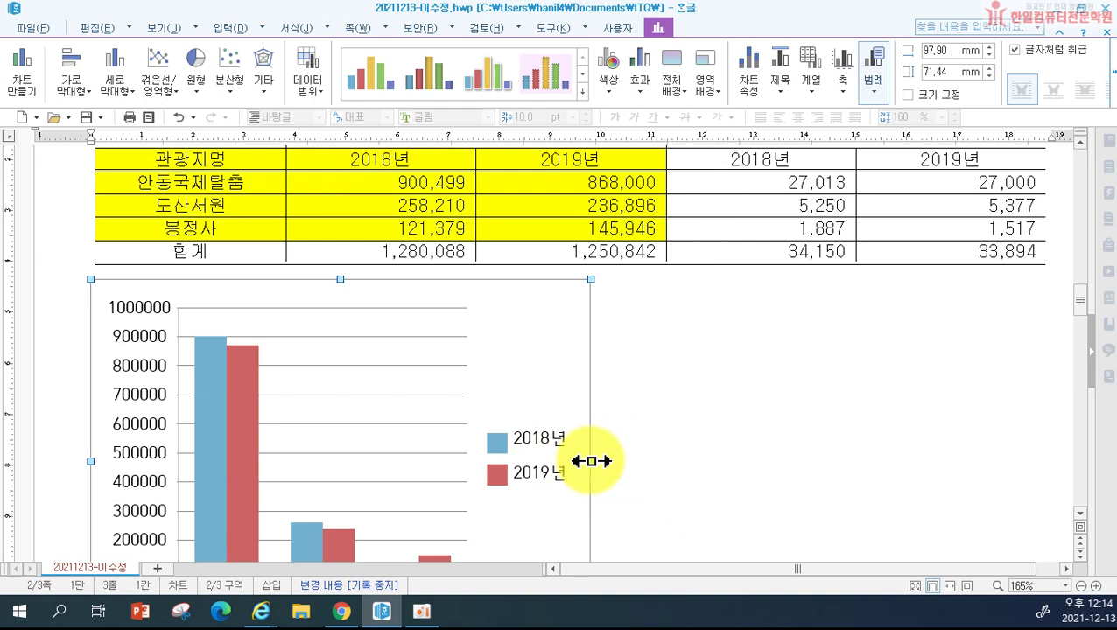
{"action": "left_click_drag", "start_coordinate": [591, 461], "coordinate": [1042, 465]}
{"action": "scroll", "coordinate": [980, 465], "scroll_direction": "down", "scroll_amount": 2}
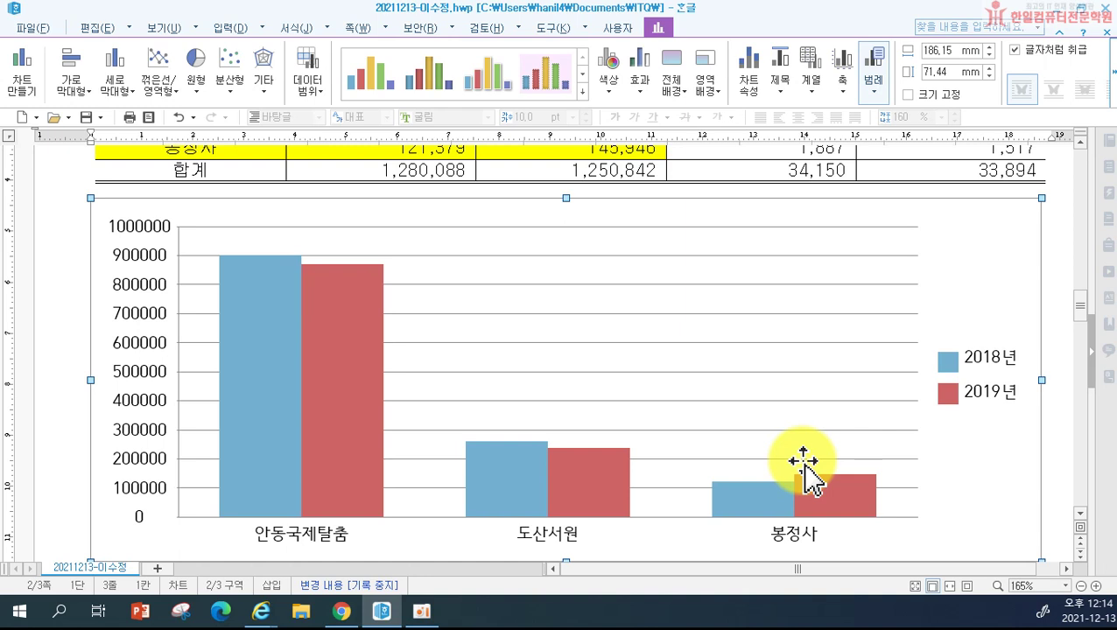
{"action": "scroll", "coordinate": [798, 438], "scroll_direction": "down", "scroll_amount": 3}
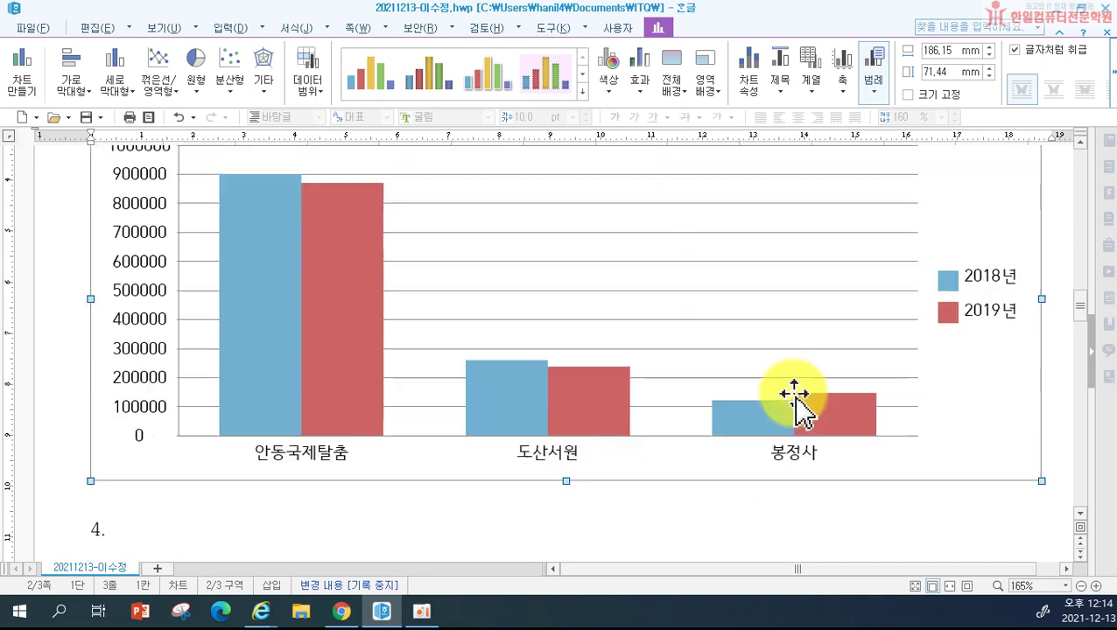
{"action": "scroll", "coordinate": [774, 420], "scroll_direction": "up", "scroll_amount": 3}
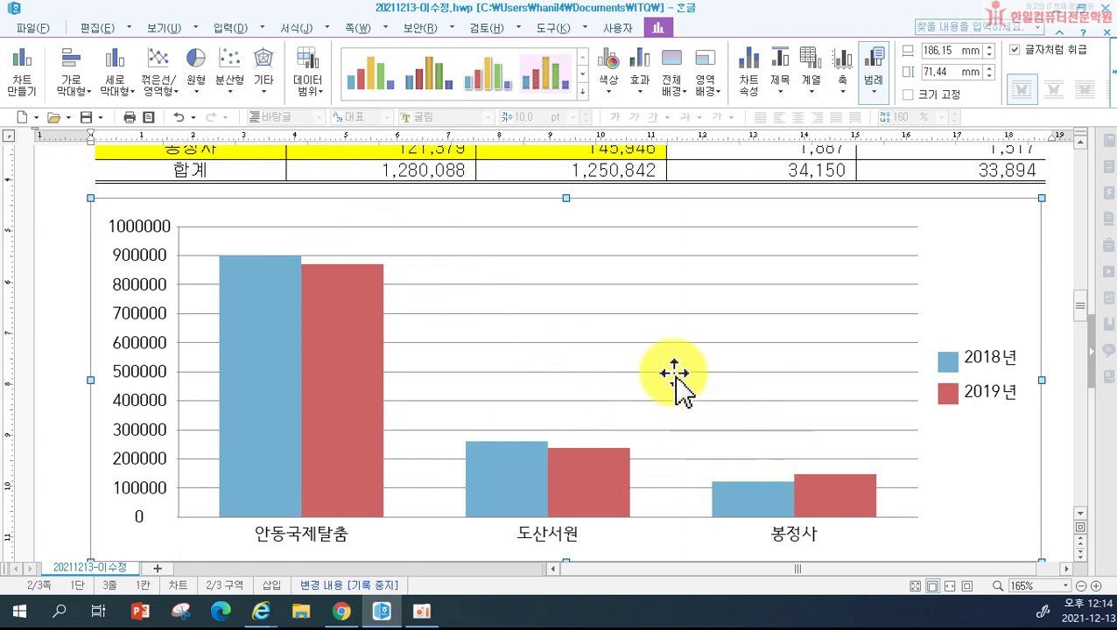
{"action": "left_click", "coordinate": [584, 337]}
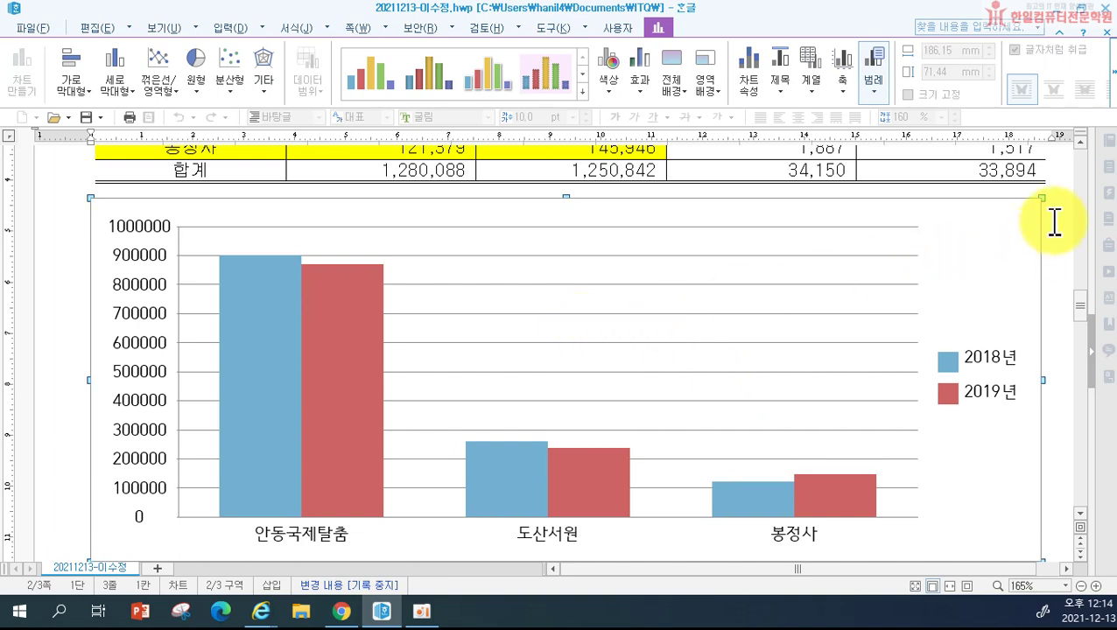
{"action": "left_click", "coordinate": [1055, 158]}
{"action": "left_click", "coordinate": [948, 235]}
{"action": "scroll", "coordinate": [1042, 174], "scroll_direction": "up", "scroll_amount": 1}
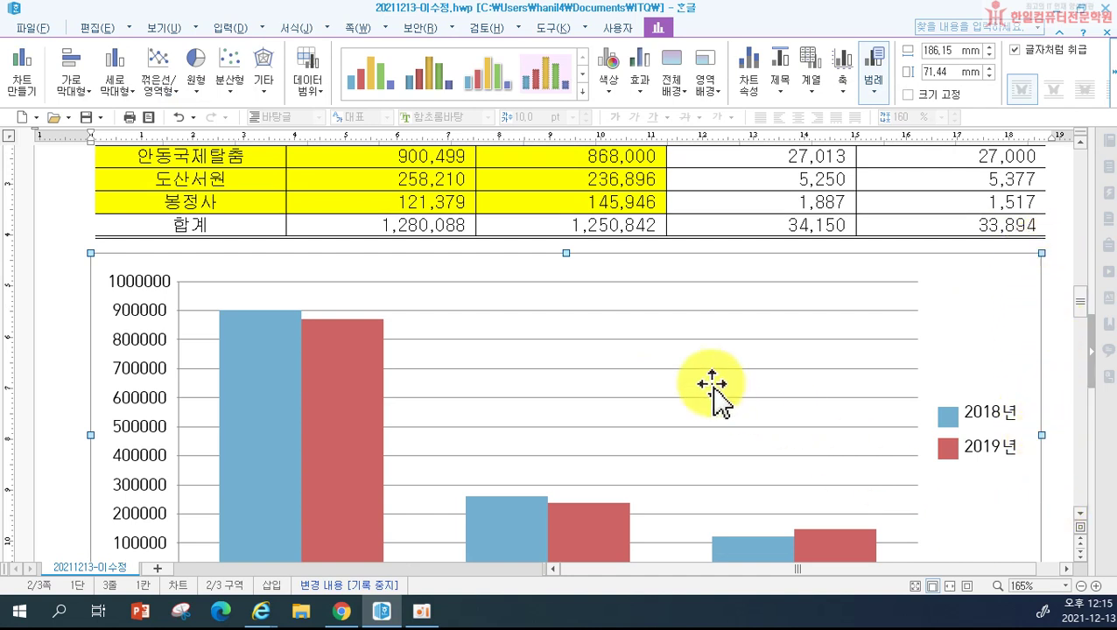
{"action": "left_click_drag", "start_coordinate": [578, 335], "coordinate": [568, 255]}
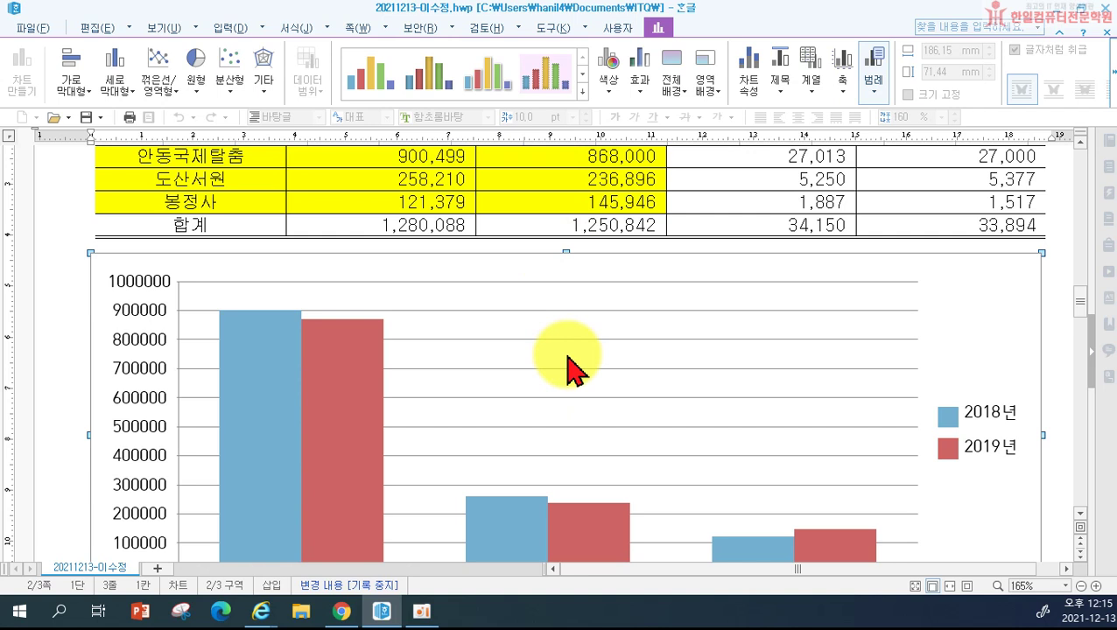
Step: In the chart wizard, choose a 꺾은선형 line chart and set the data direction to 열
{"action": "right_click", "coordinate": [570, 361]}
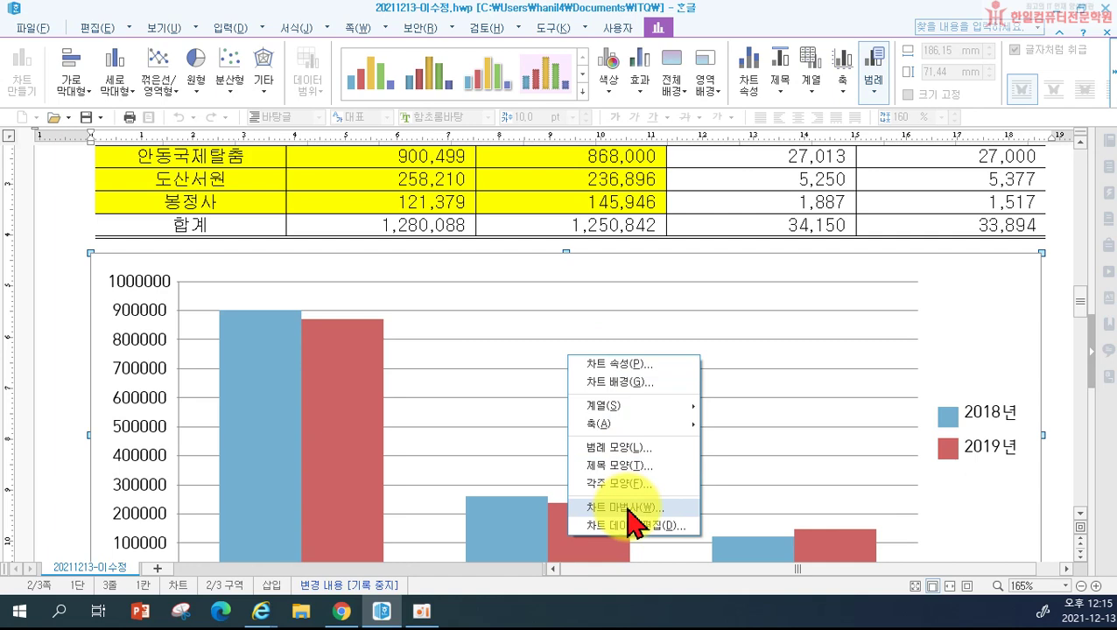
{"action": "left_click", "coordinate": [627, 508]}
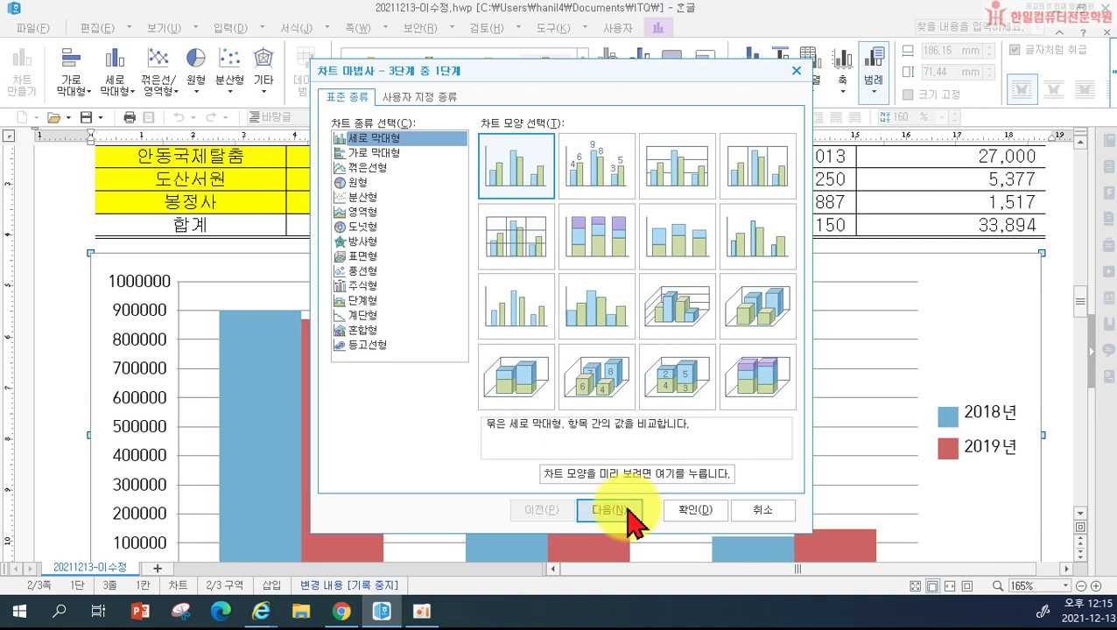
{"action": "left_click", "coordinate": [372, 169]}
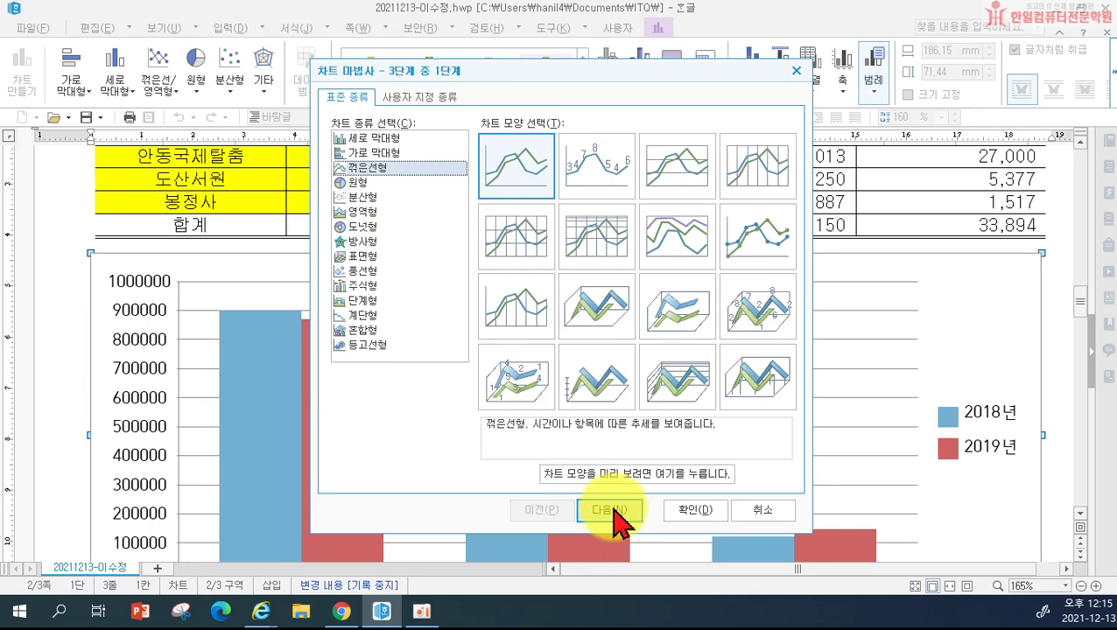
{"action": "left_click", "coordinate": [614, 511]}
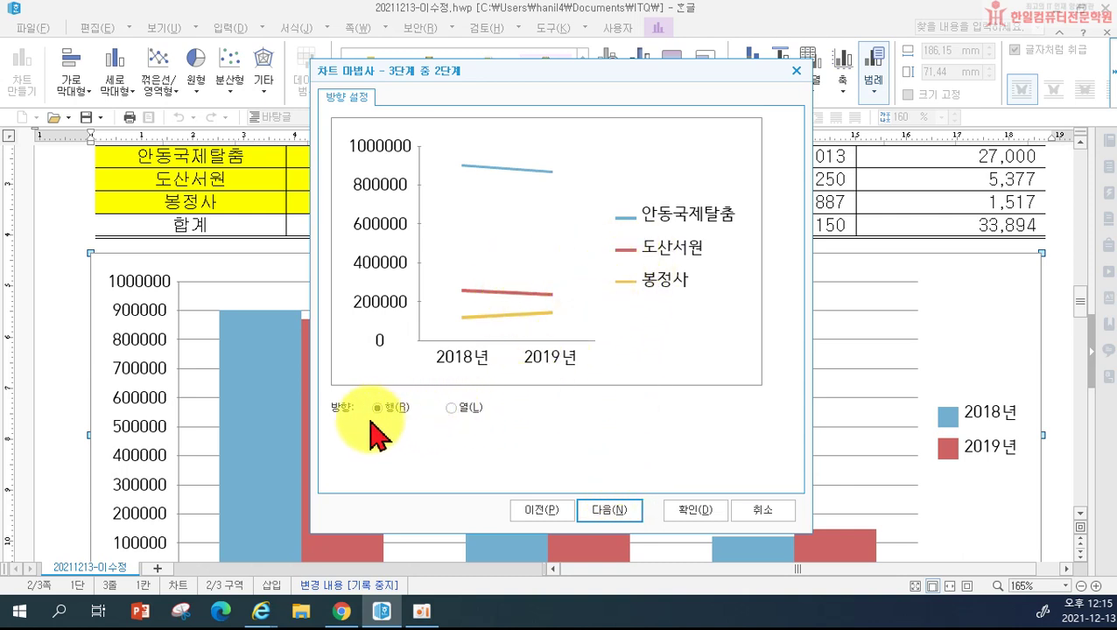
{"action": "left_click", "coordinate": [451, 410]}
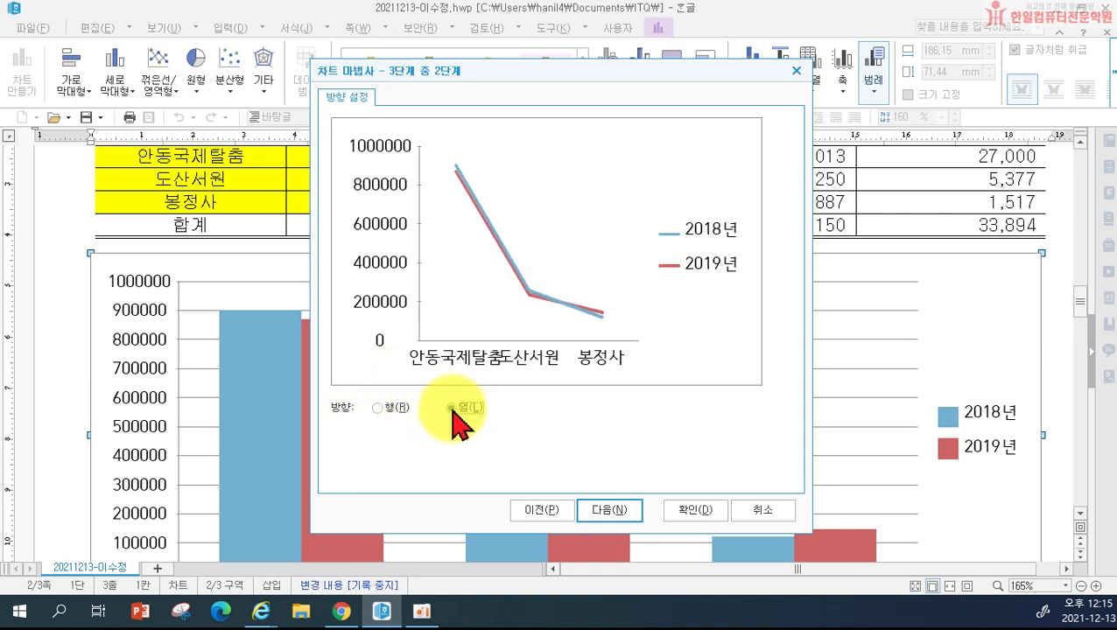
{"action": "left_click", "coordinate": [603, 508]}
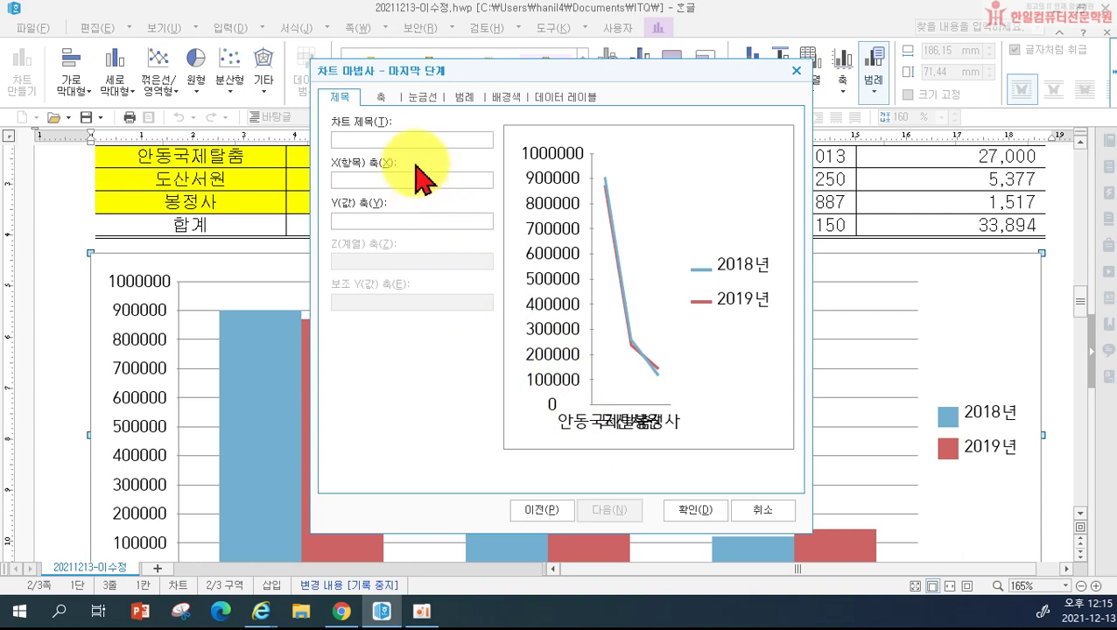
Step: Enter chart title 연도별 내국인 방문객, X-axis title 관광지 and Y-axis title (단위 : 명), then apply
{"action": "left_click", "coordinate": [400, 143]}
{"action": "type", "text": "연도"}
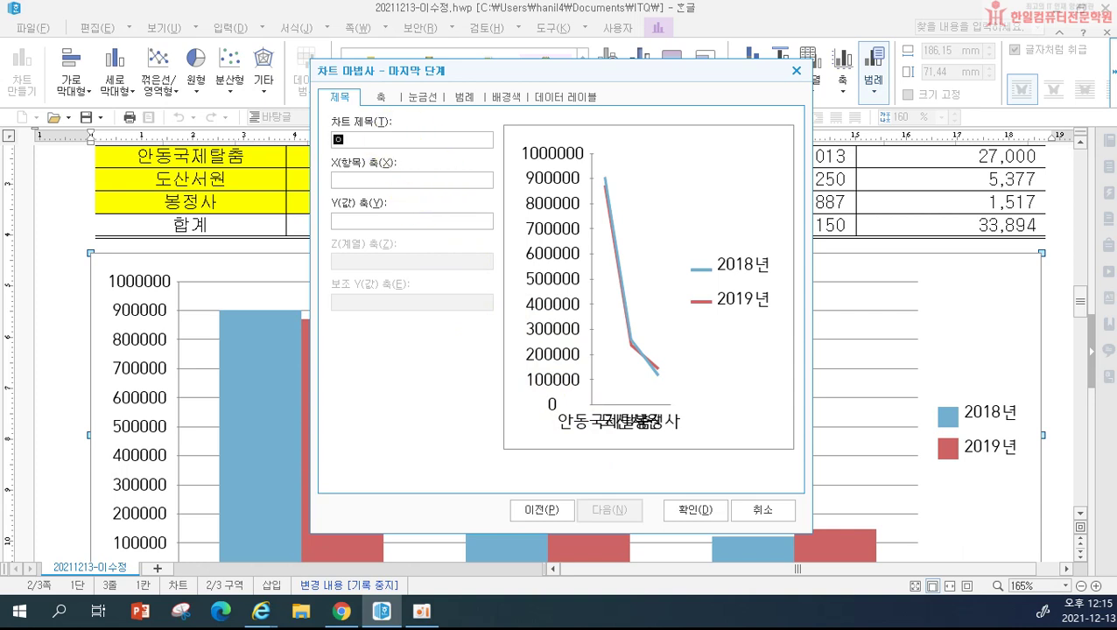
{"action": "type", "text": "별 내국인 방문객"}
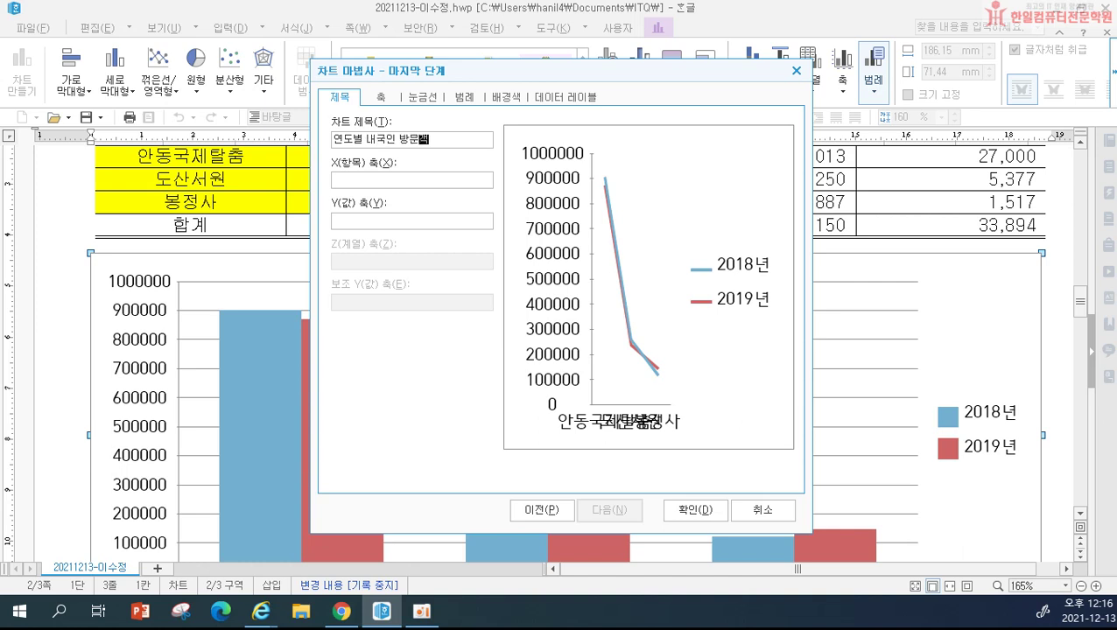
{"action": "left_click", "coordinate": [411, 177]}
{"action": "type", "text": "관광지"}
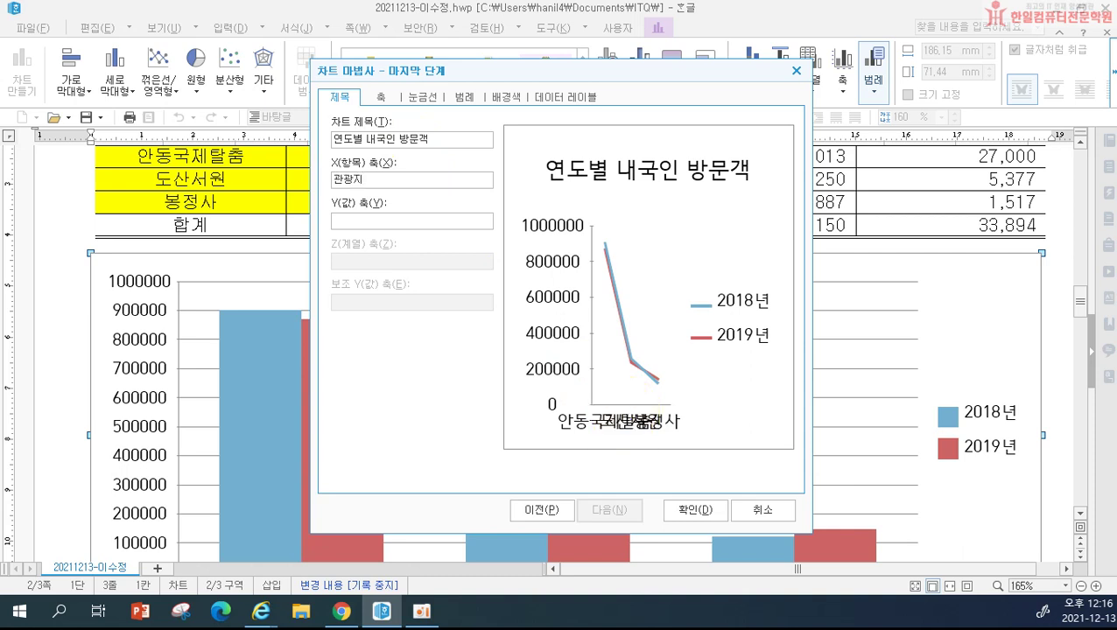
{"action": "left_click", "coordinate": [350, 219]}
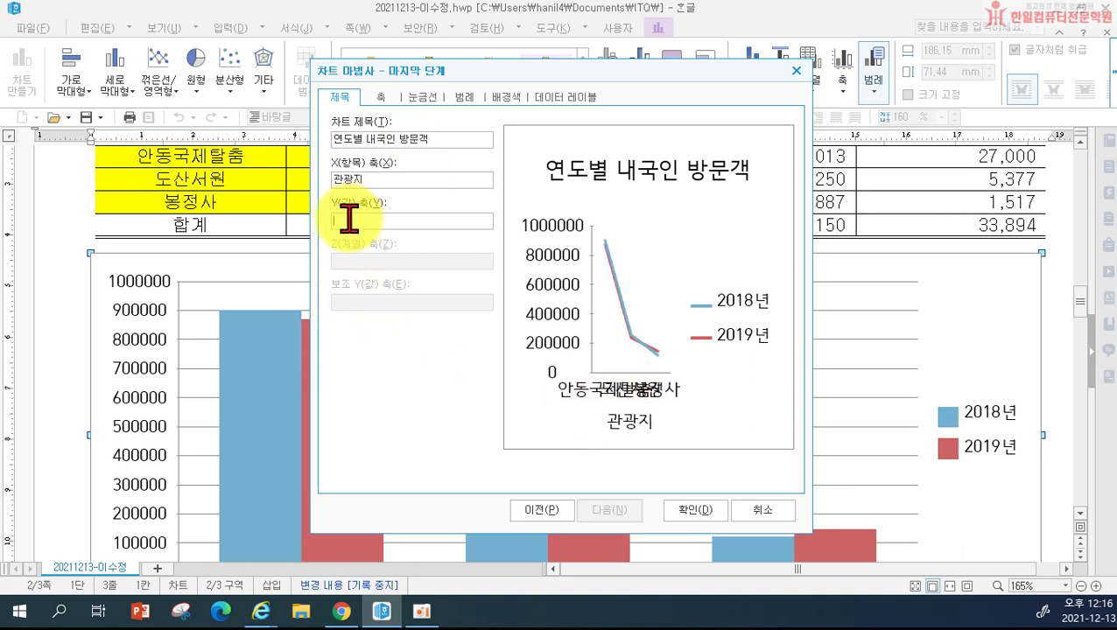
{"action": "type", "text": "("}
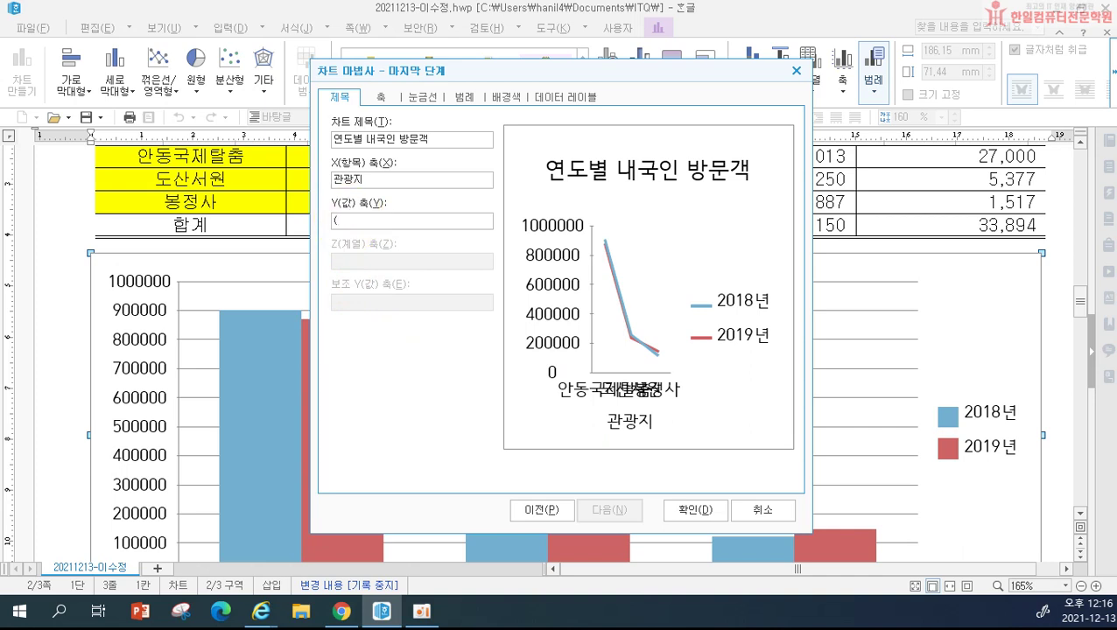
{"action": "type", "text": "단위 : 명)"}
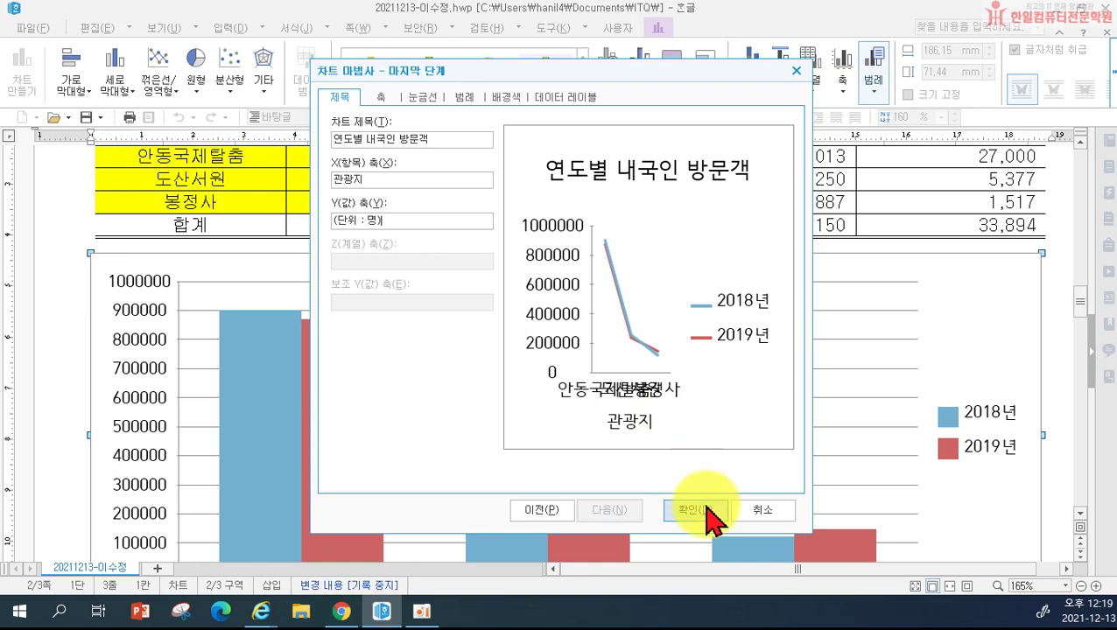
{"action": "left_click", "coordinate": [709, 512]}
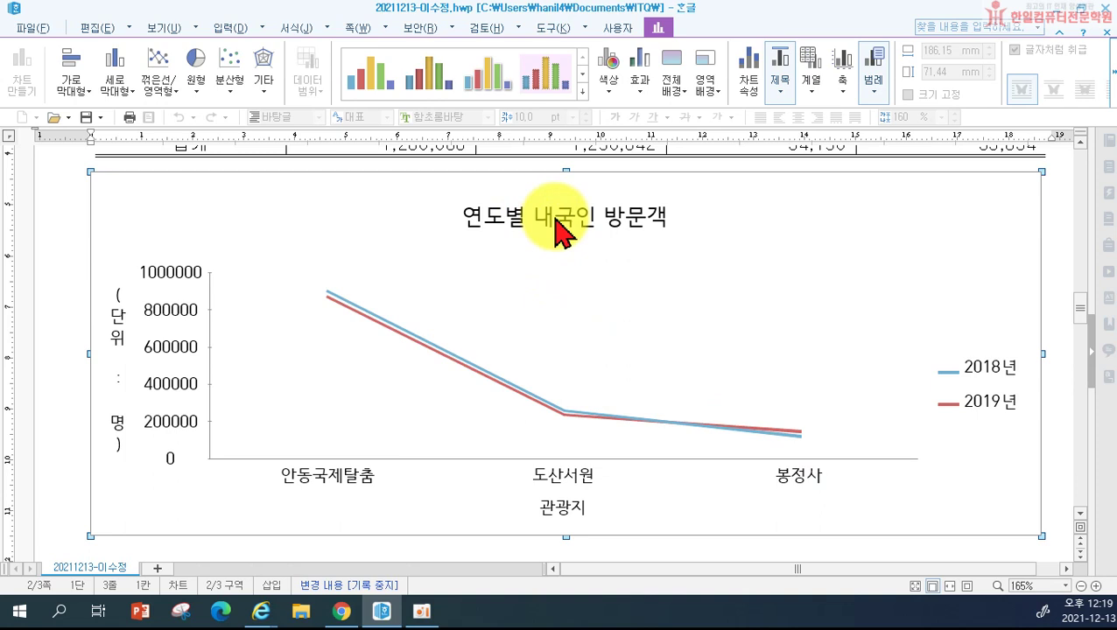
Step: Set the chart title font to bold 궁서
{"action": "double_click", "coordinate": [557, 232]}
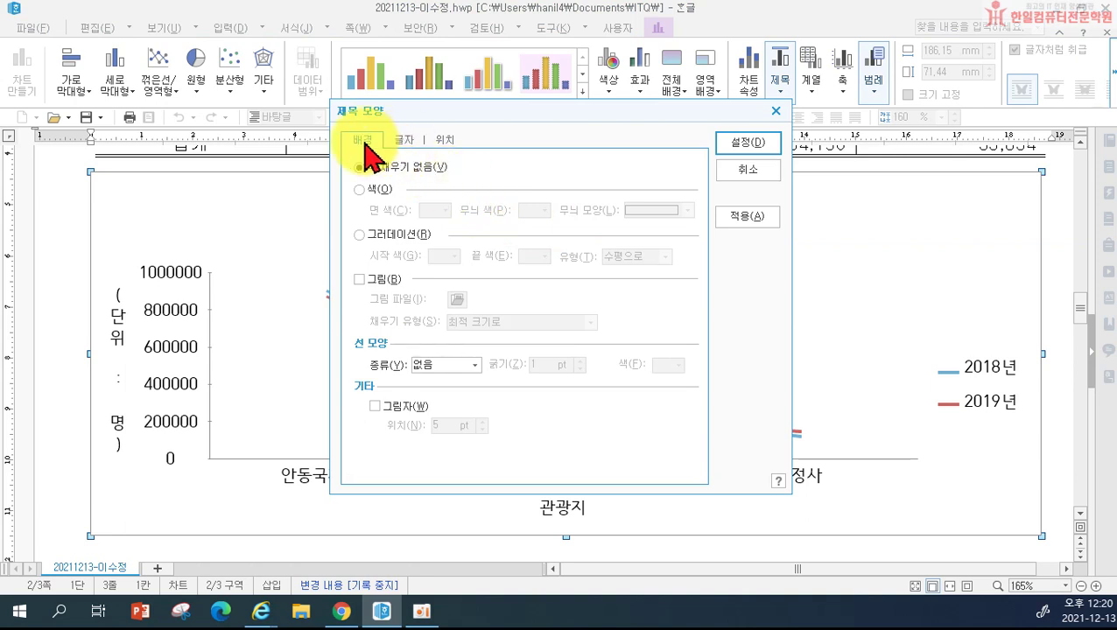
{"action": "left_click", "coordinate": [406, 142]}
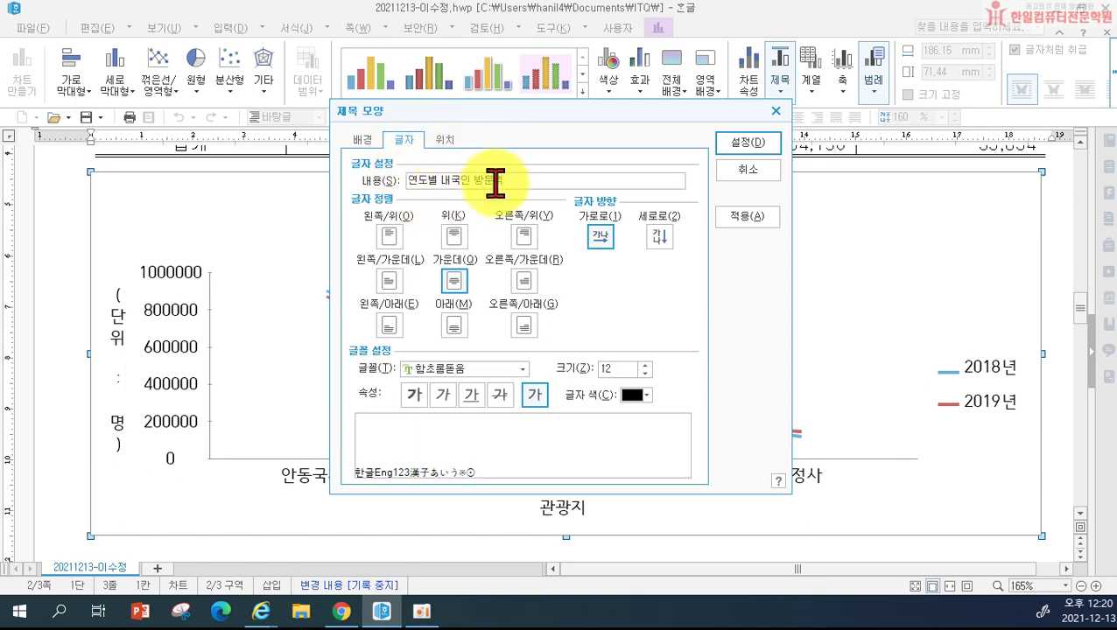
{"action": "left_click", "coordinate": [421, 371]}
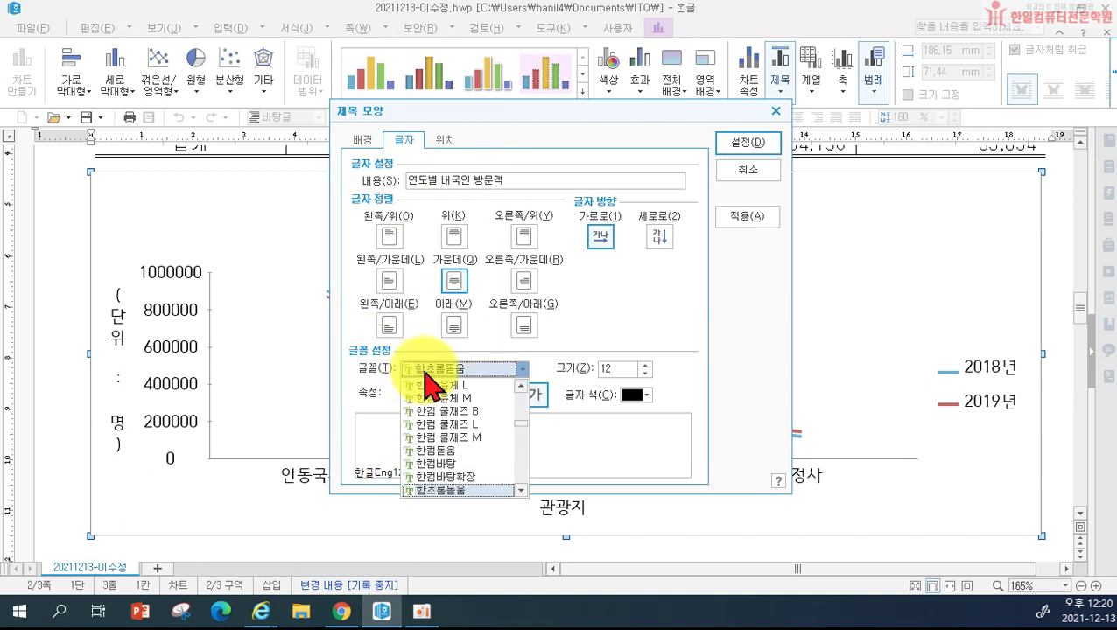
{"action": "type", "text": "궁서"}
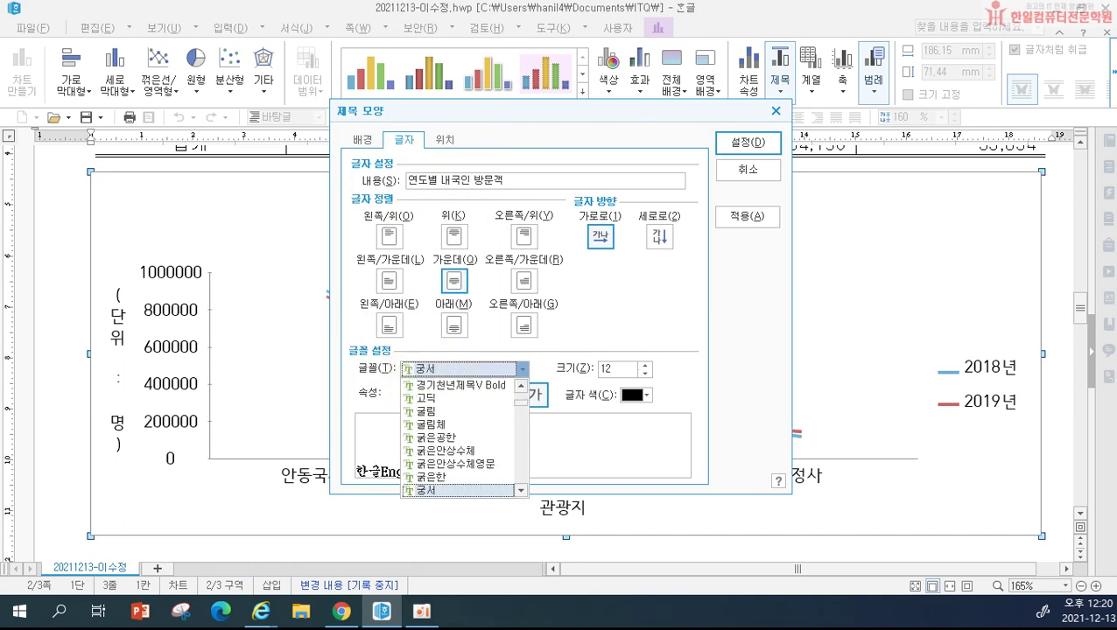
{"action": "key", "text": "Return"}
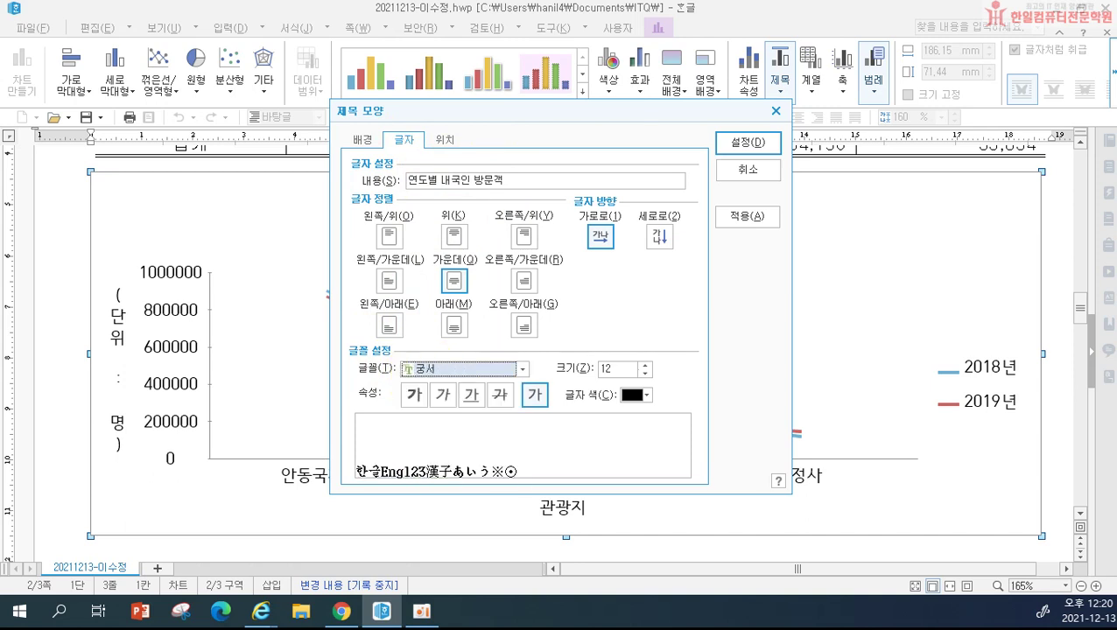
{"action": "left_click", "coordinate": [414, 394]}
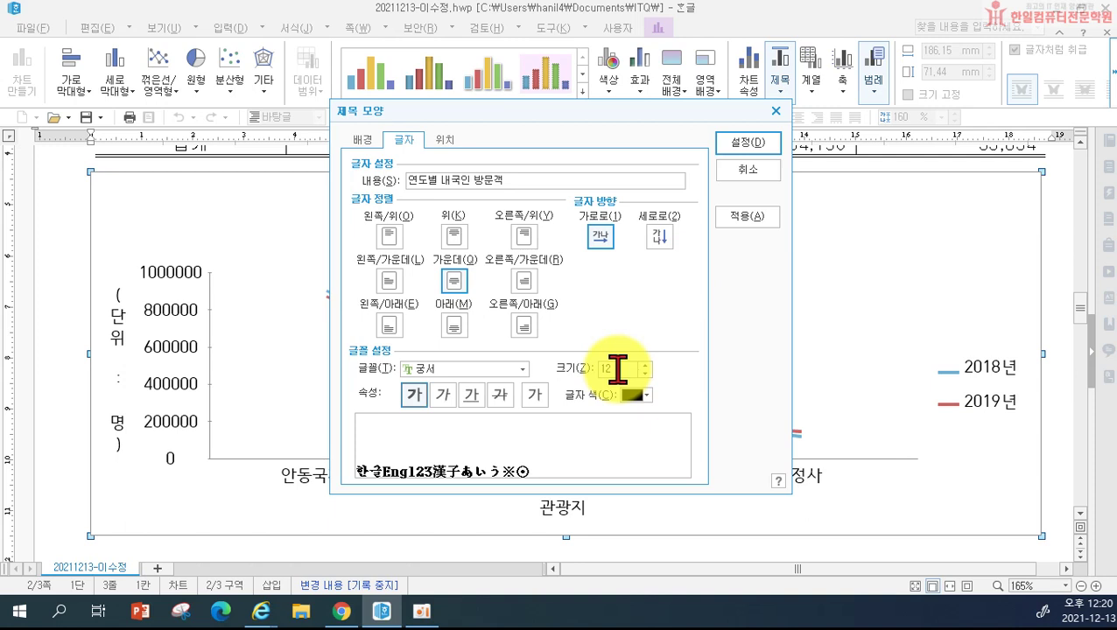
Step: Frame the chart title with a 두 줄로 double-line border and apply the formatting
{"action": "left_click", "coordinate": [364, 140]}
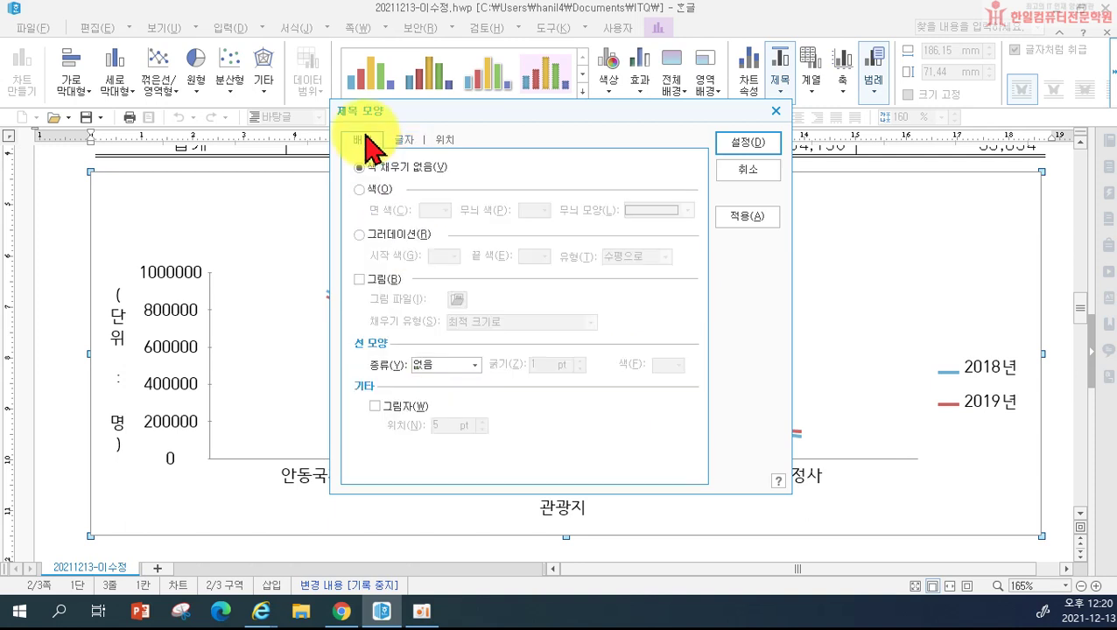
{"action": "left_click", "coordinate": [425, 365]}
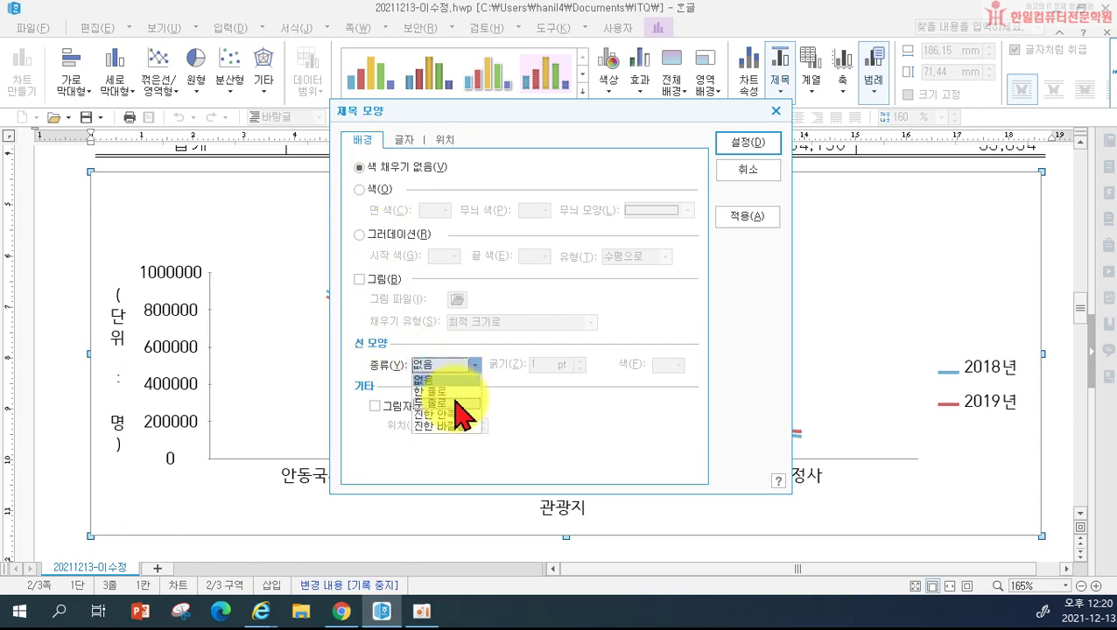
{"action": "left_click", "coordinate": [456, 403]}
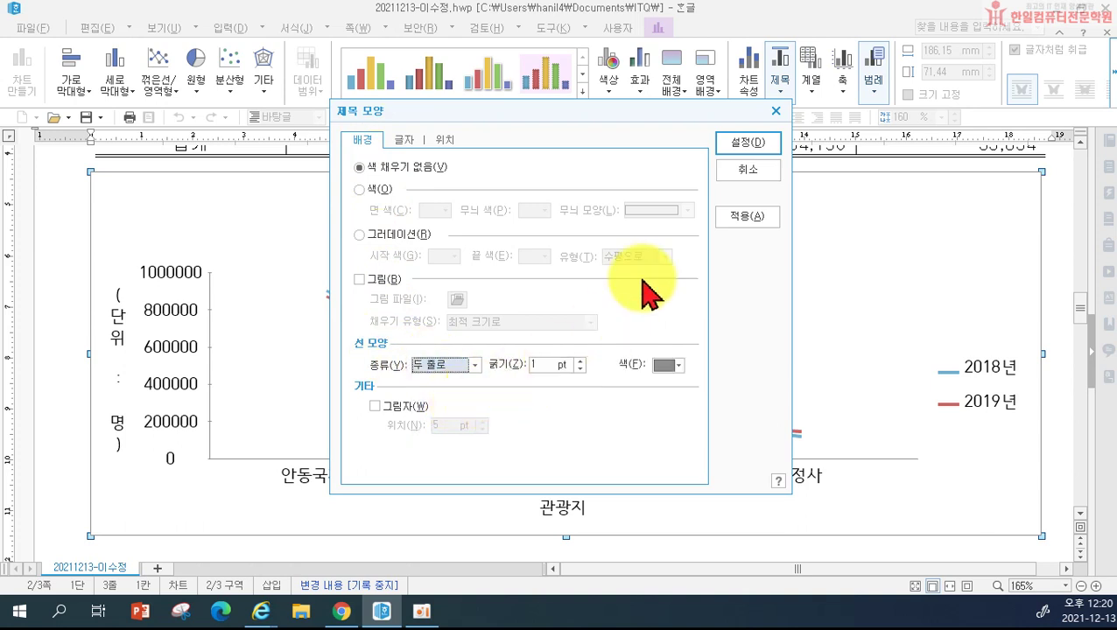
{"action": "left_click", "coordinate": [742, 143]}
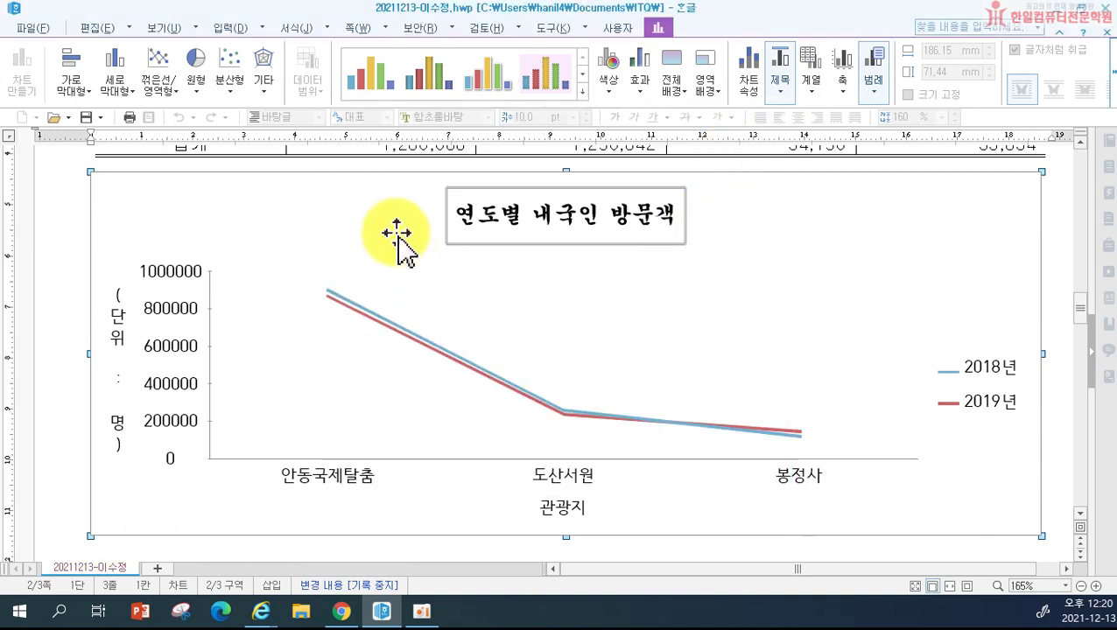
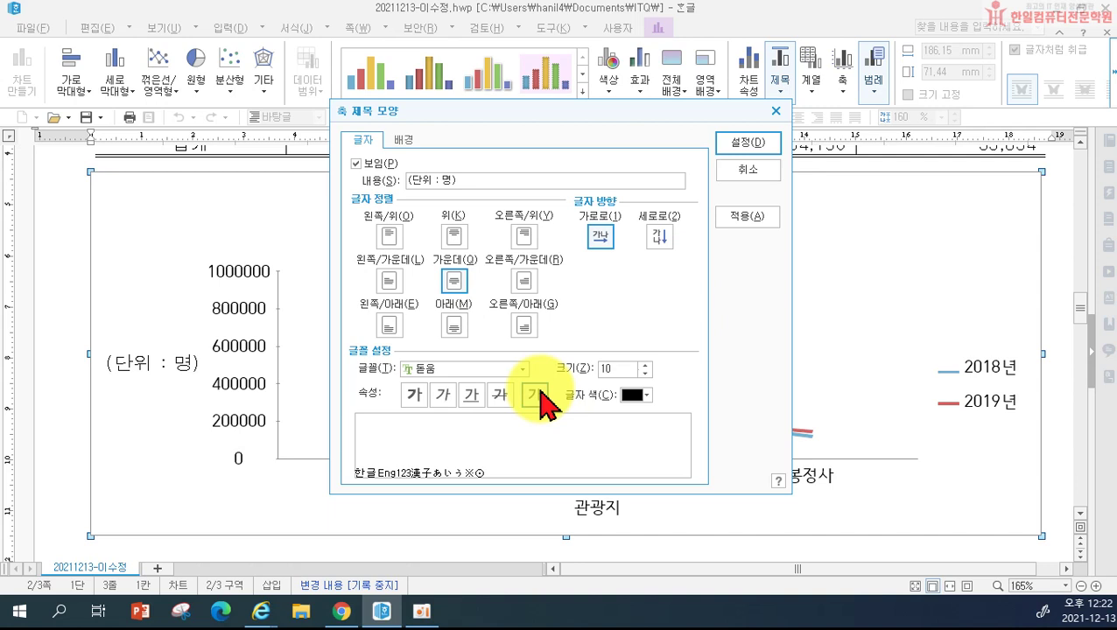
Step: Apply the formatting to the (단위 : 명) value-axis title
{"action": "left_click", "coordinate": [744, 144]}
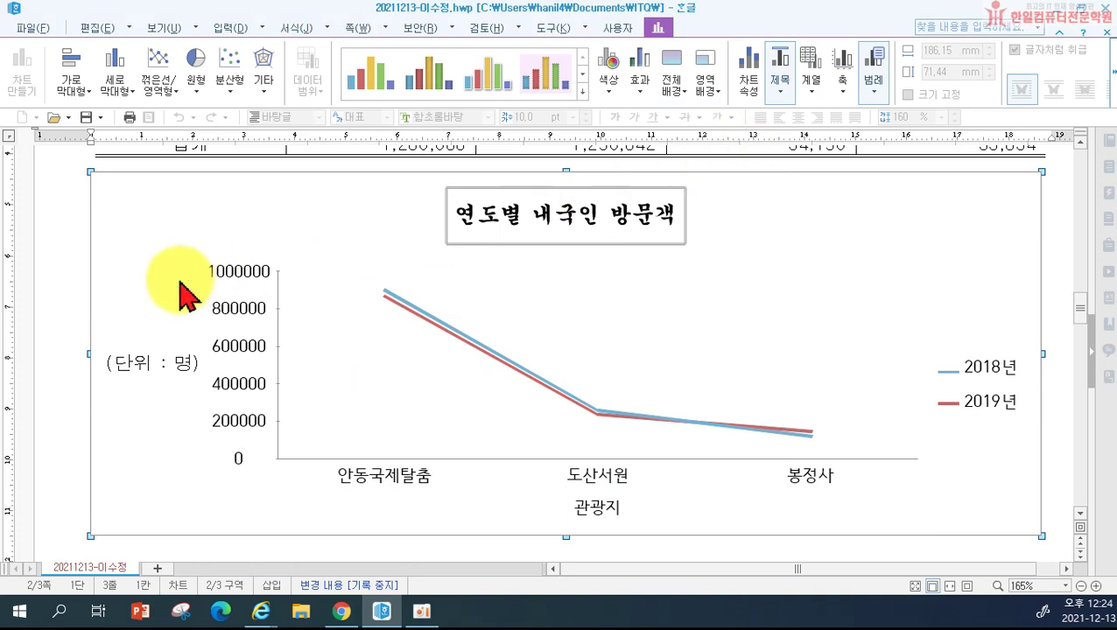
Step: Set the value-axis labels to 돋움 at 10 pt
{"action": "double_click", "coordinate": [246, 271]}
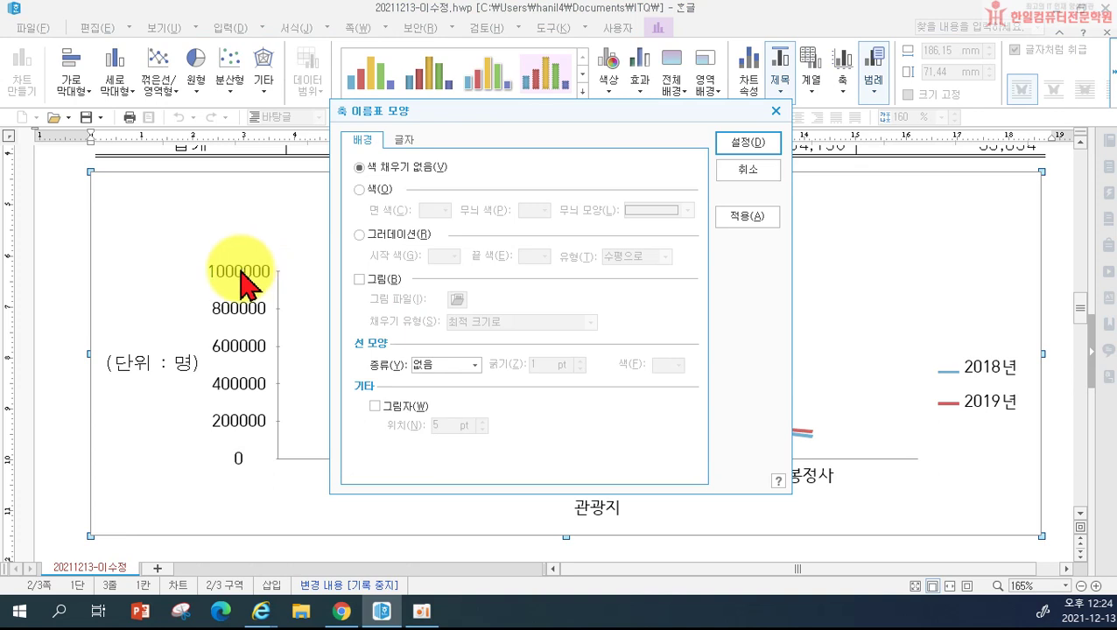
{"action": "left_click", "coordinate": [403, 138]}
{"action": "left_click", "coordinate": [453, 368]}
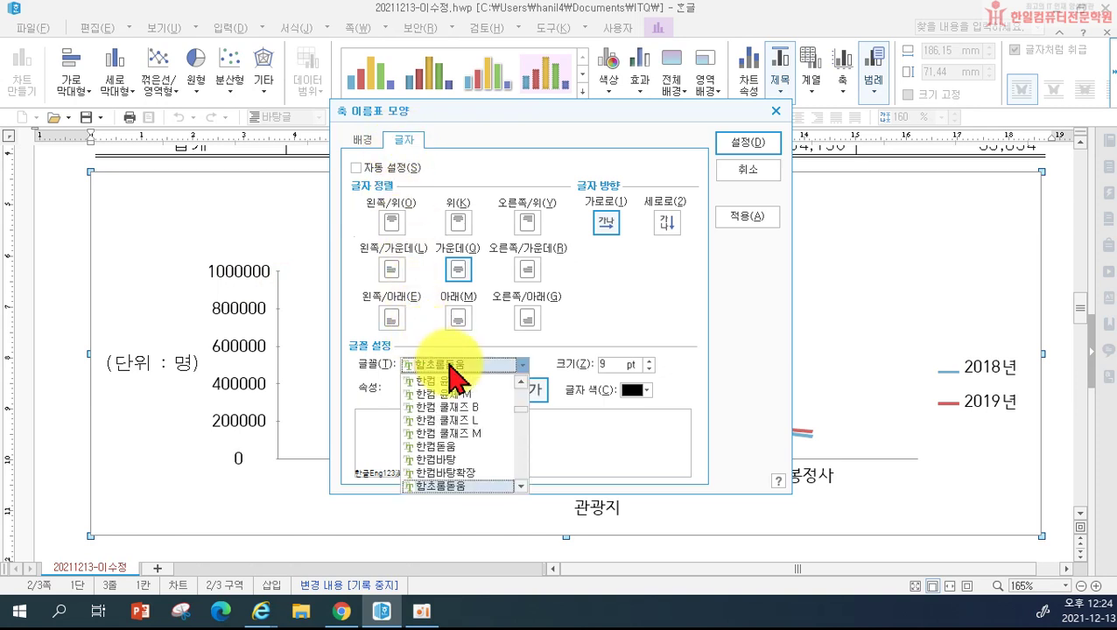
{"action": "scroll", "coordinate": [451, 403], "scroll_direction": "up", "scroll_amount": 5}
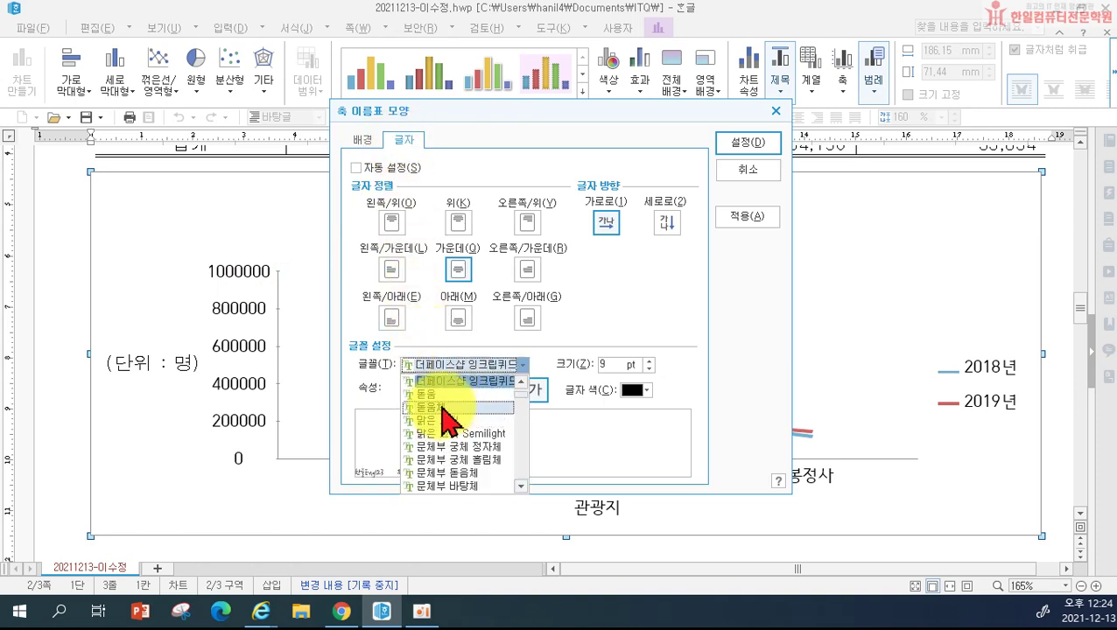
{"action": "left_click", "coordinate": [470, 411]}
{"action": "double_click", "coordinate": [642, 366]}
{"action": "type", "text": "10"}
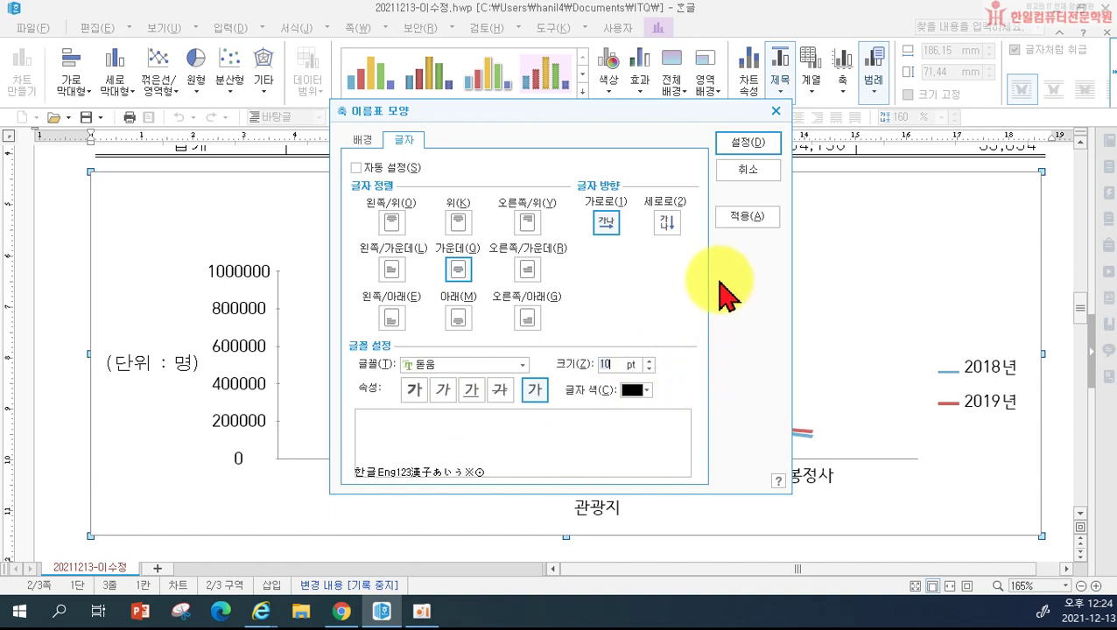
{"action": "left_click", "coordinate": [743, 141]}
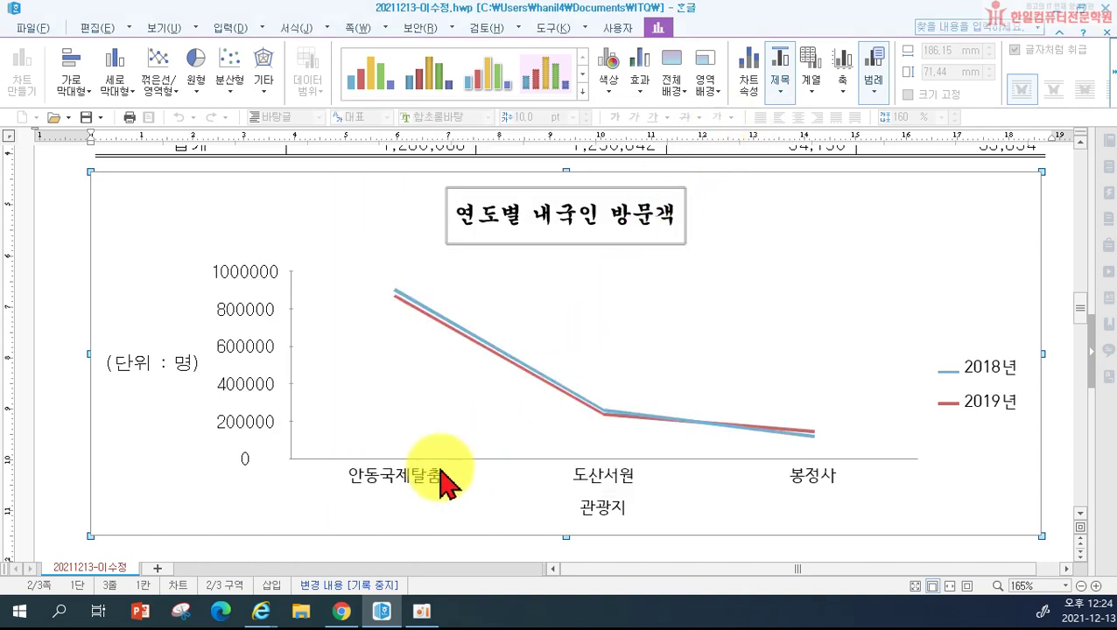
Step: Set the category-axis labels to 돋움 at 10 pt
{"action": "double_click", "coordinate": [399, 490]}
{"action": "left_click", "coordinate": [404, 142]}
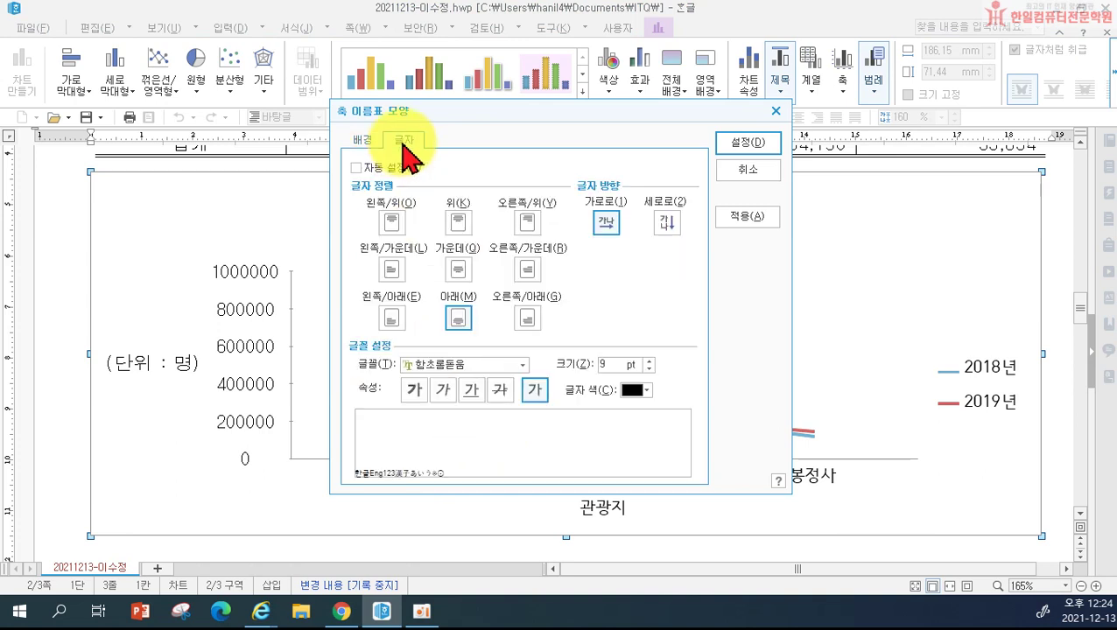
{"action": "left_click", "coordinate": [437, 366]}
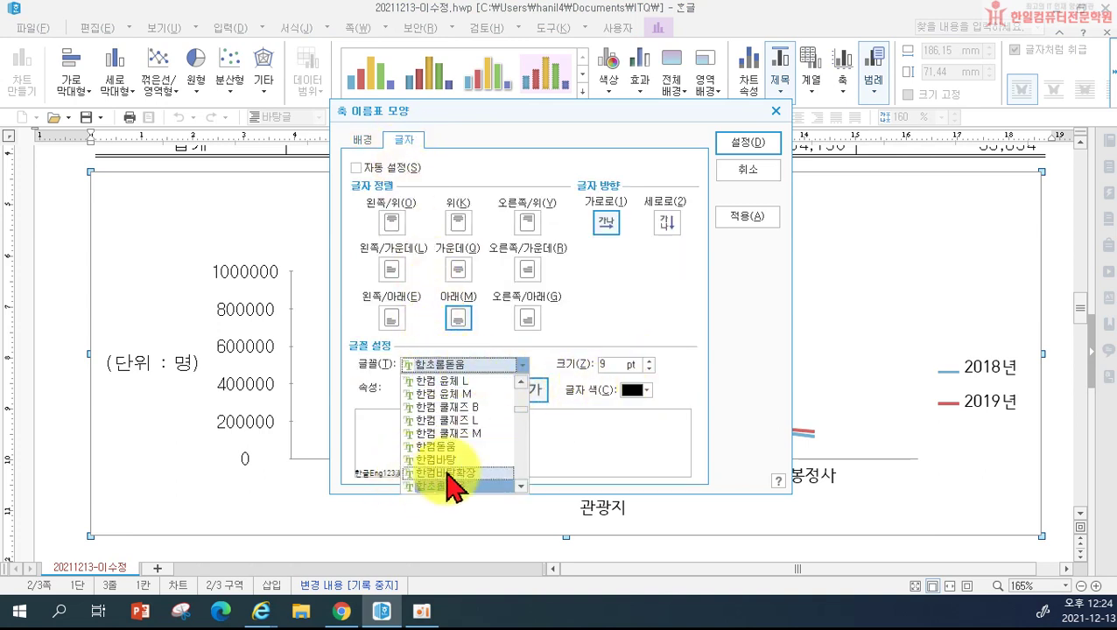
{"action": "scroll", "coordinate": [464, 478], "scroll_direction": "up", "scroll_amount": 10}
{"action": "left_click", "coordinate": [451, 397]}
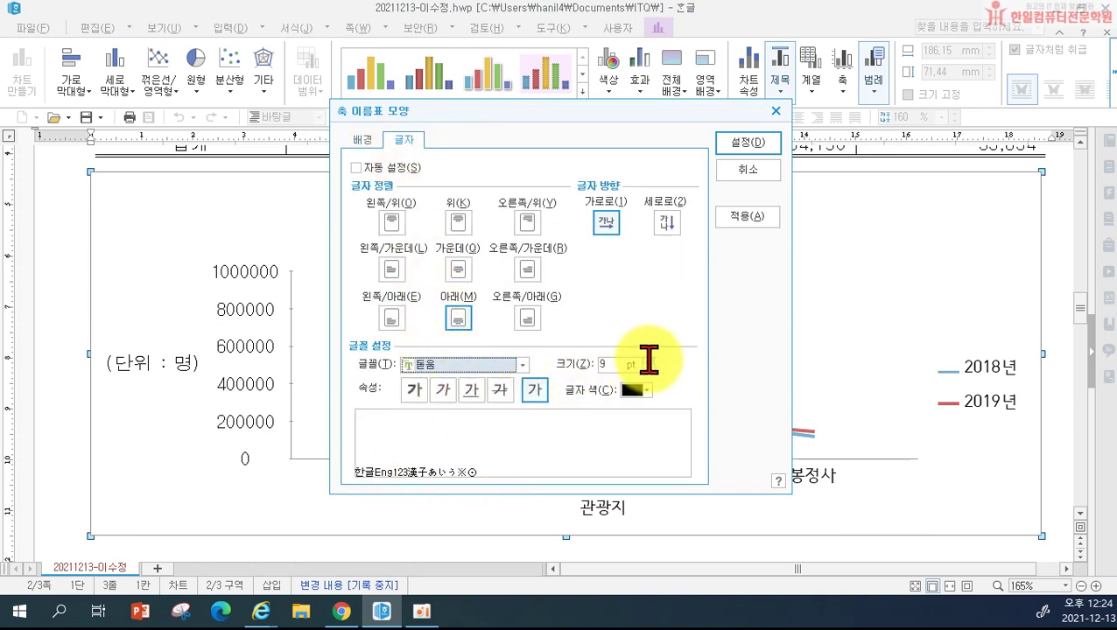
{"action": "double_click", "coordinate": [638, 365]}
{"action": "type", "text": "10"}
{"action": "left_click", "coordinate": [748, 142]}
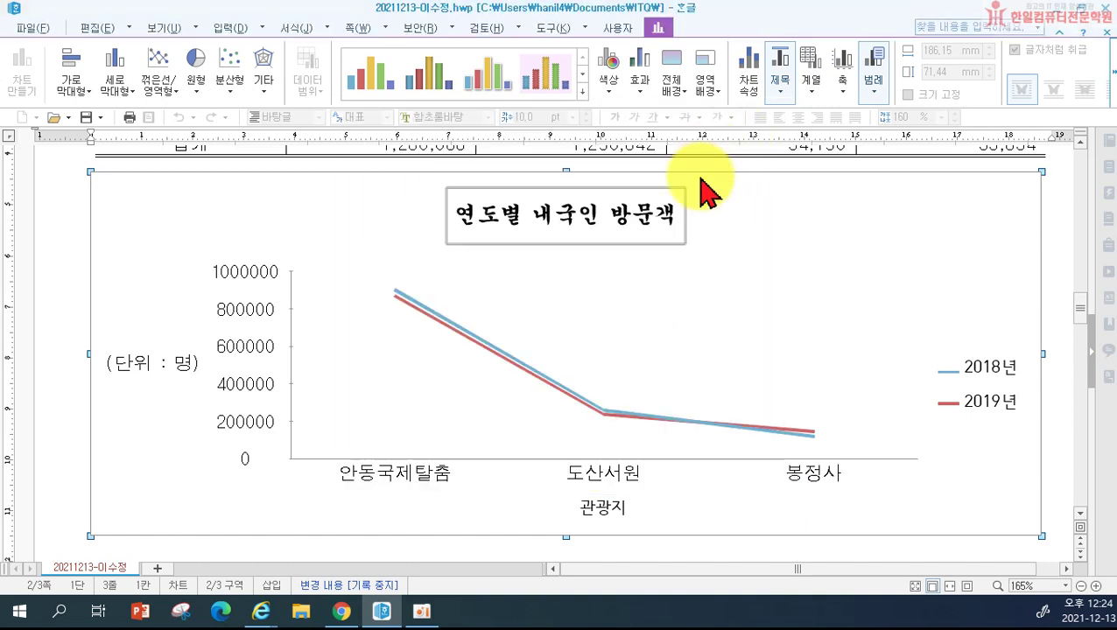
Step: Change the 관광지 axis title to 돋움, raising its size from 9 to 10 pt
{"action": "left_click", "coordinate": [608, 511]}
{"action": "double_click", "coordinate": [608, 512]}
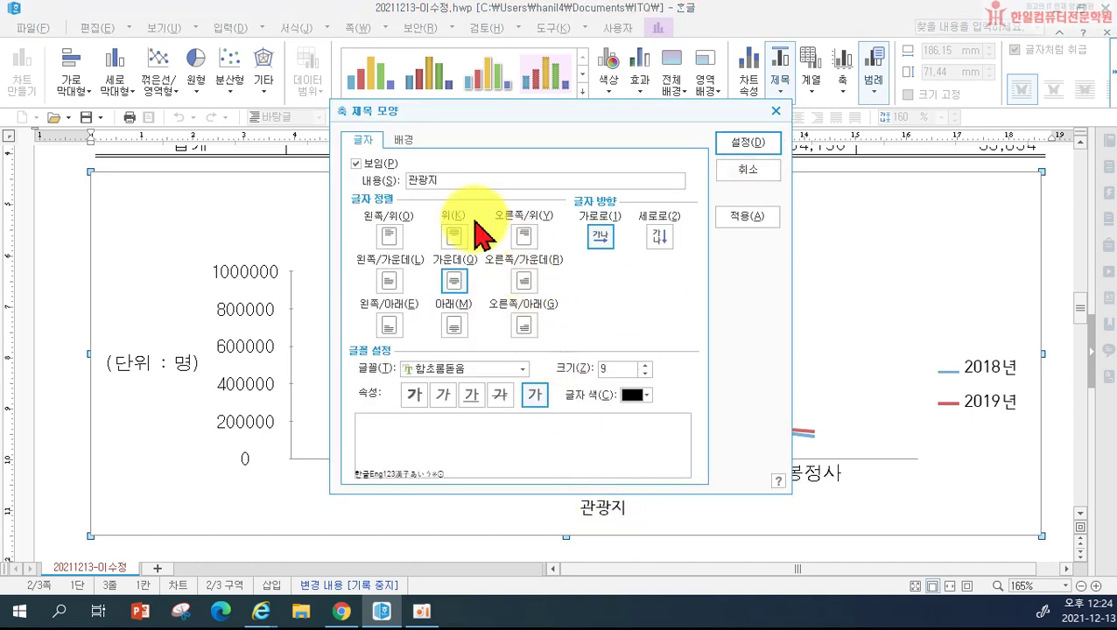
{"action": "left_click", "coordinate": [422, 370]}
{"action": "scroll", "coordinate": [503, 412], "scroll_direction": "up", "scroll_amount": 10}
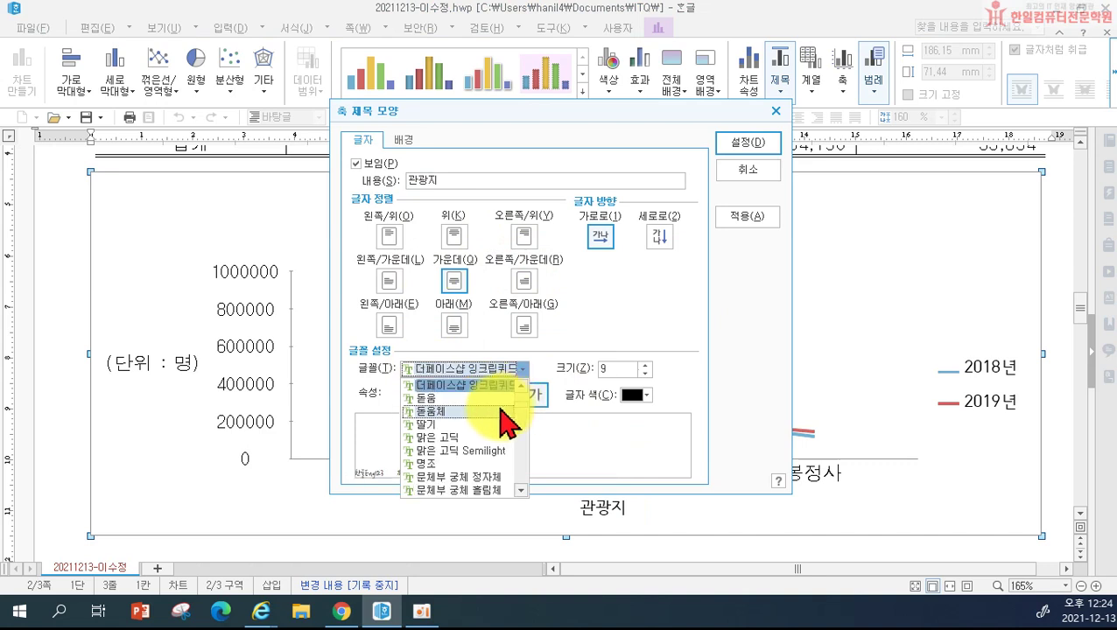
{"action": "left_click", "coordinate": [490, 397]}
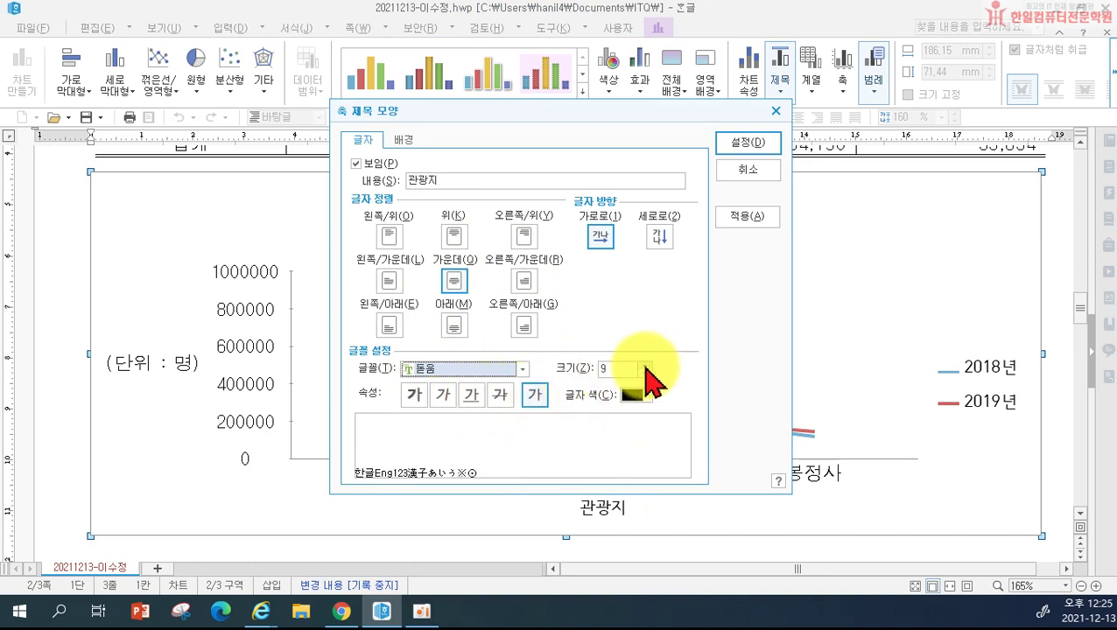
{"action": "left_click", "coordinate": [645, 365]}
{"action": "left_click", "coordinate": [746, 147]}
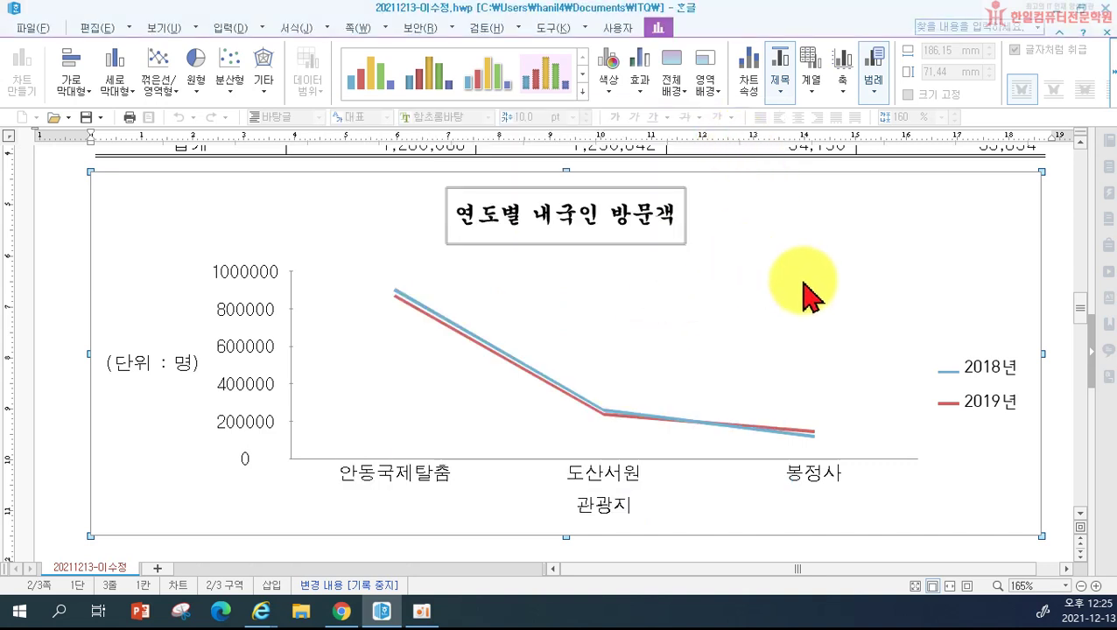
Step: Format the 2018년 and 2019년 legend text as 돋움, size raised from 9 to 10
{"action": "double_click", "coordinate": [990, 377]}
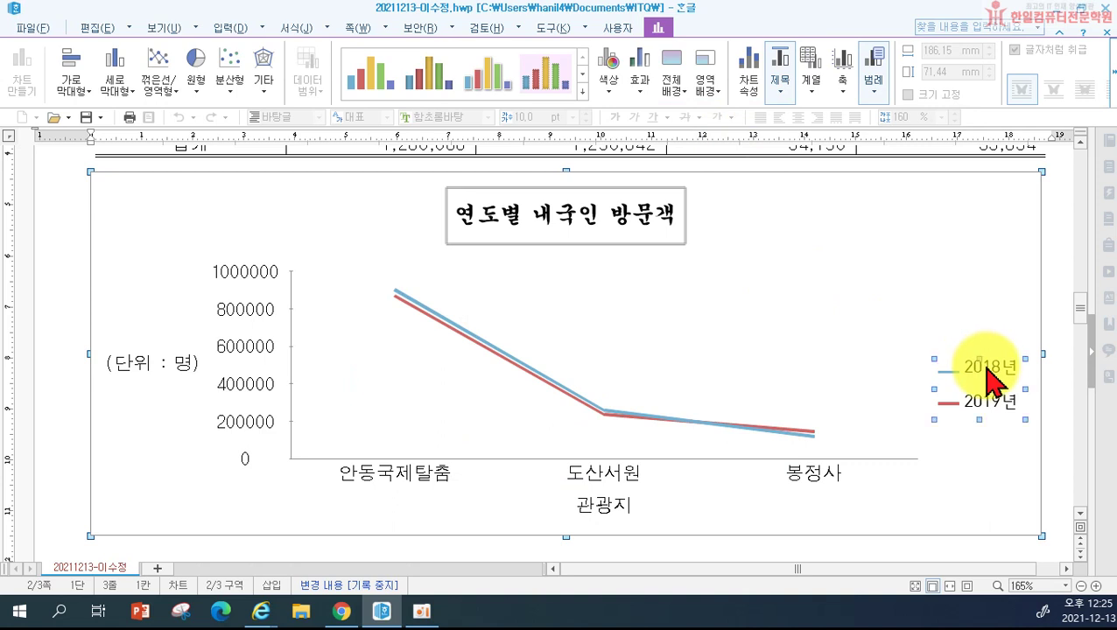
{"action": "left_click", "coordinate": [407, 140]}
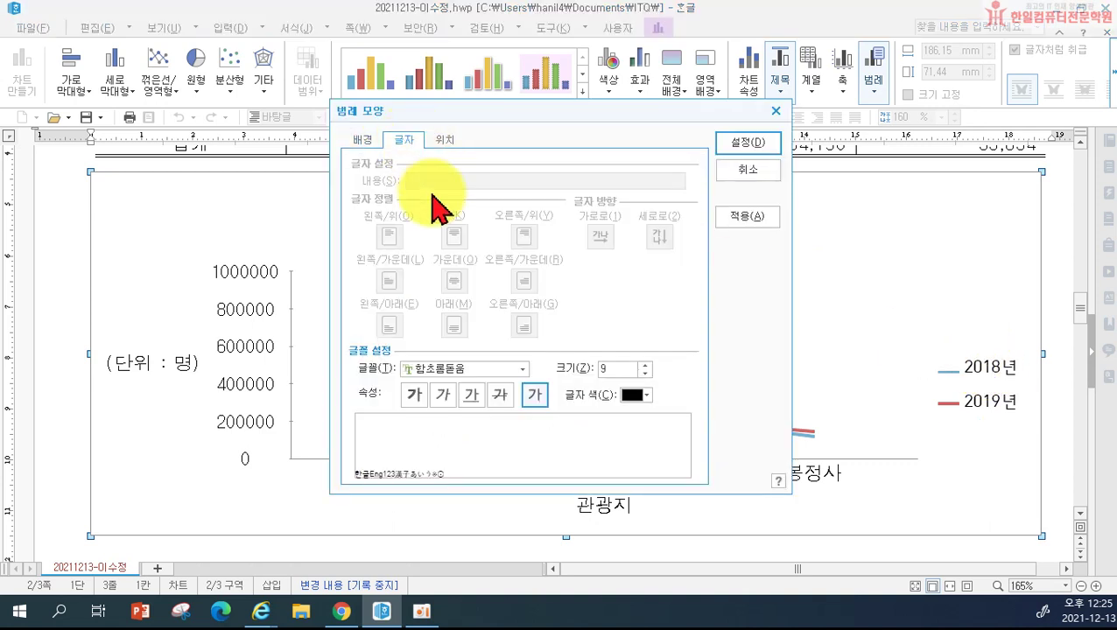
{"action": "left_click", "coordinate": [444, 369]}
{"action": "scroll", "coordinate": [446, 389], "scroll_direction": "up", "scroll_amount": 10}
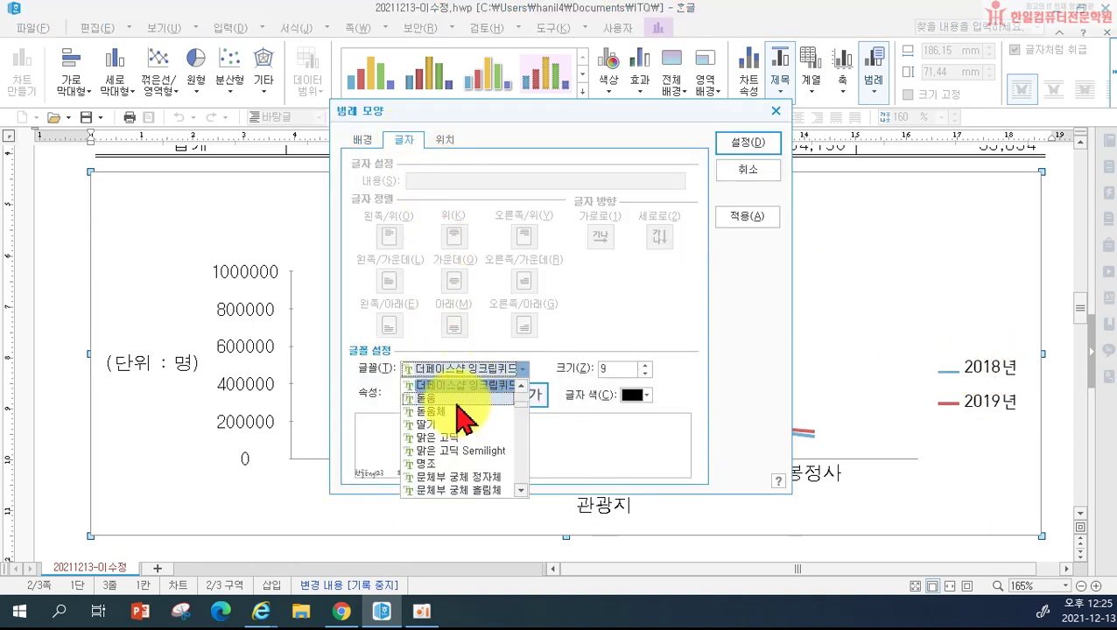
{"action": "left_click", "coordinate": [426, 399]}
{"action": "left_click", "coordinate": [646, 364]}
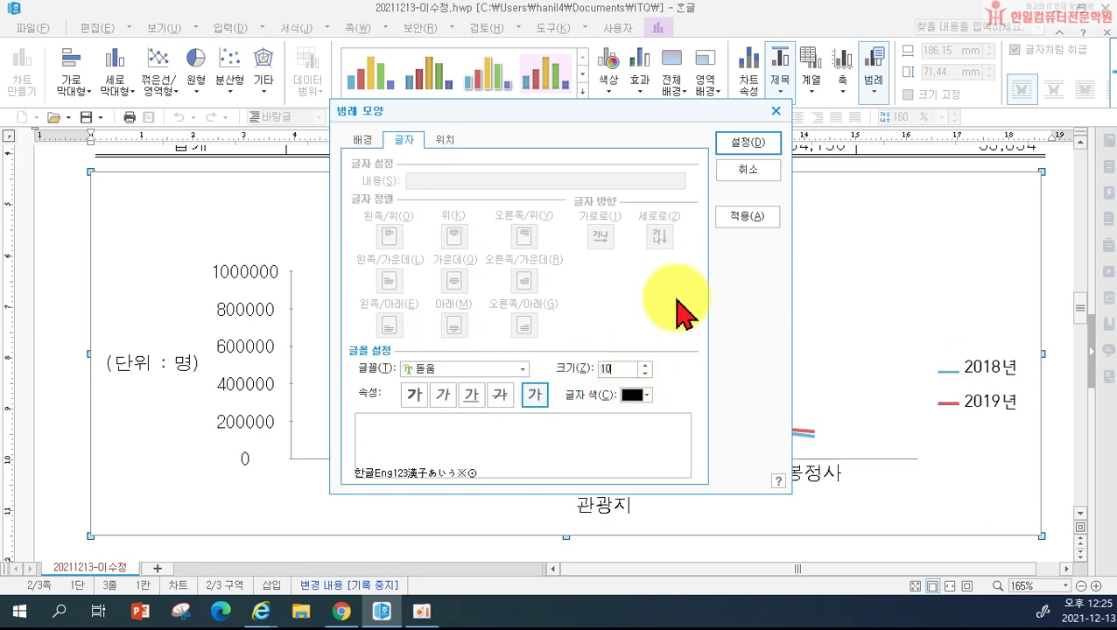
{"action": "left_click", "coordinate": [762, 141]}
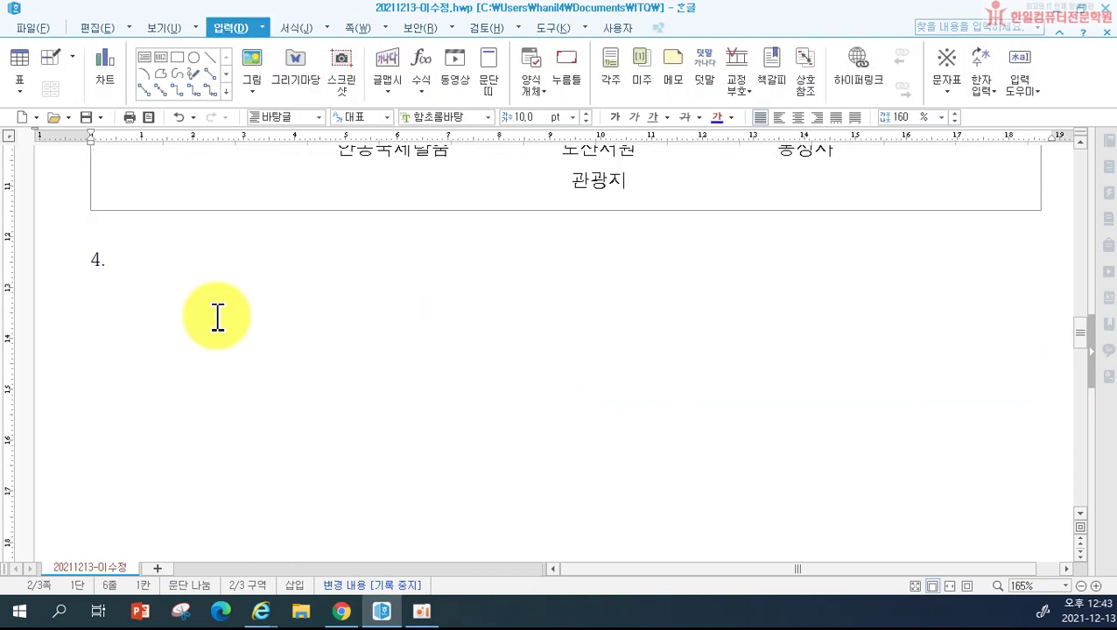
Step: Write 문제유형4. on the empty line below 4., followed by a new line
{"action": "left_click", "coordinate": [118, 279]}
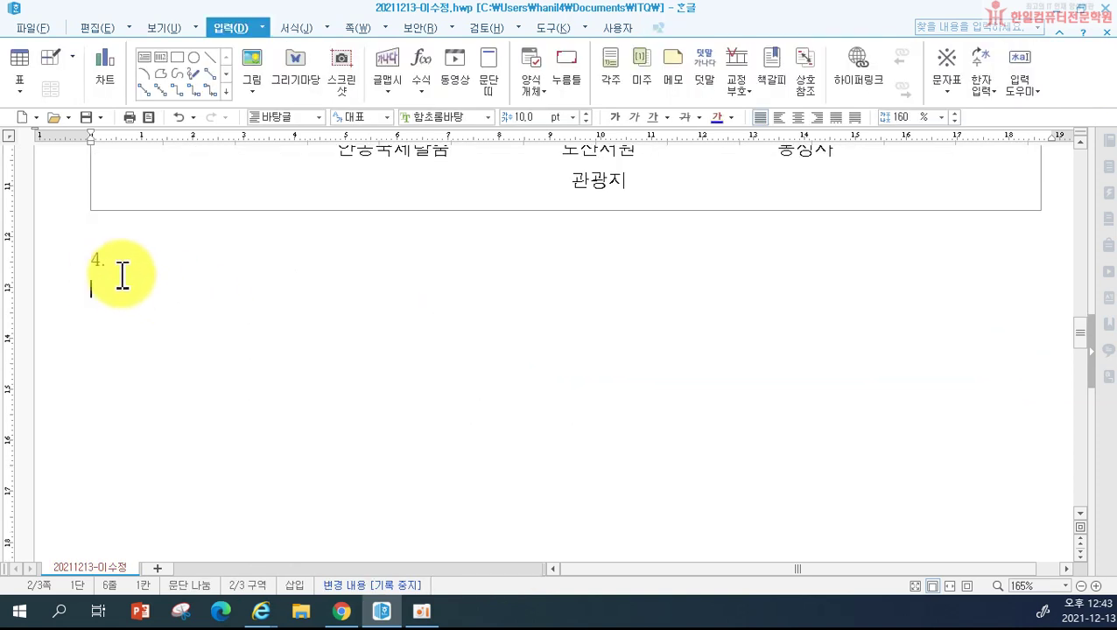
{"action": "type", "text": "문"}
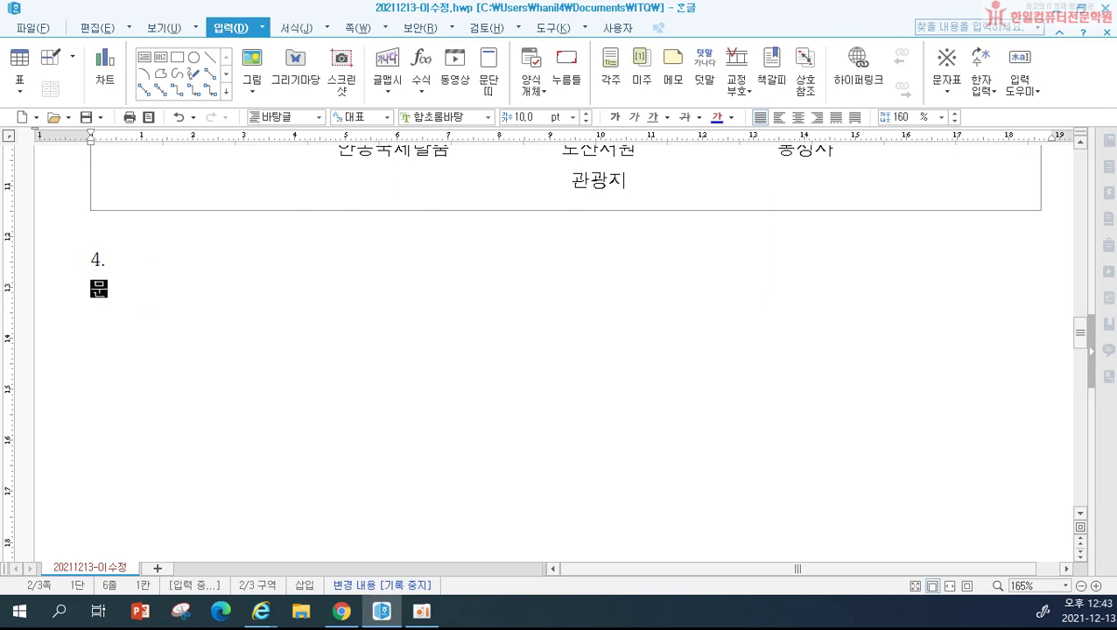
{"action": "type", "text": "제유형4."}
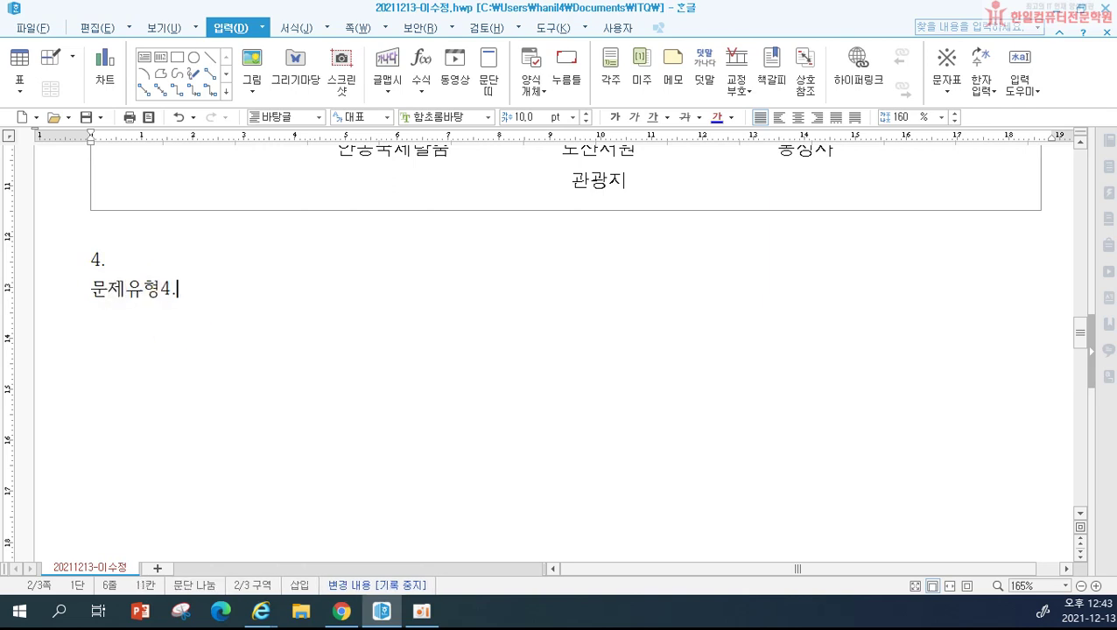
{"action": "key", "text": "Return"}
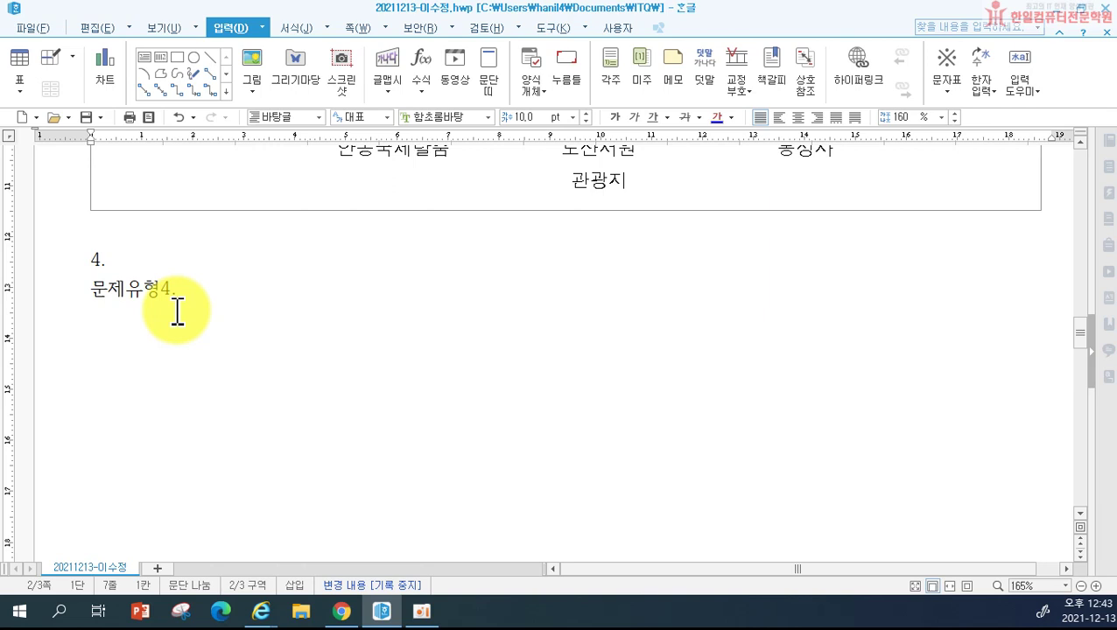
Step: Insert a 6-row, 5-column table with headers 관심분야, 2008년, 2009년, 2010년, 2011년
{"action": "left_click", "coordinate": [25, 78]}
{"action": "type", "text": "6"}
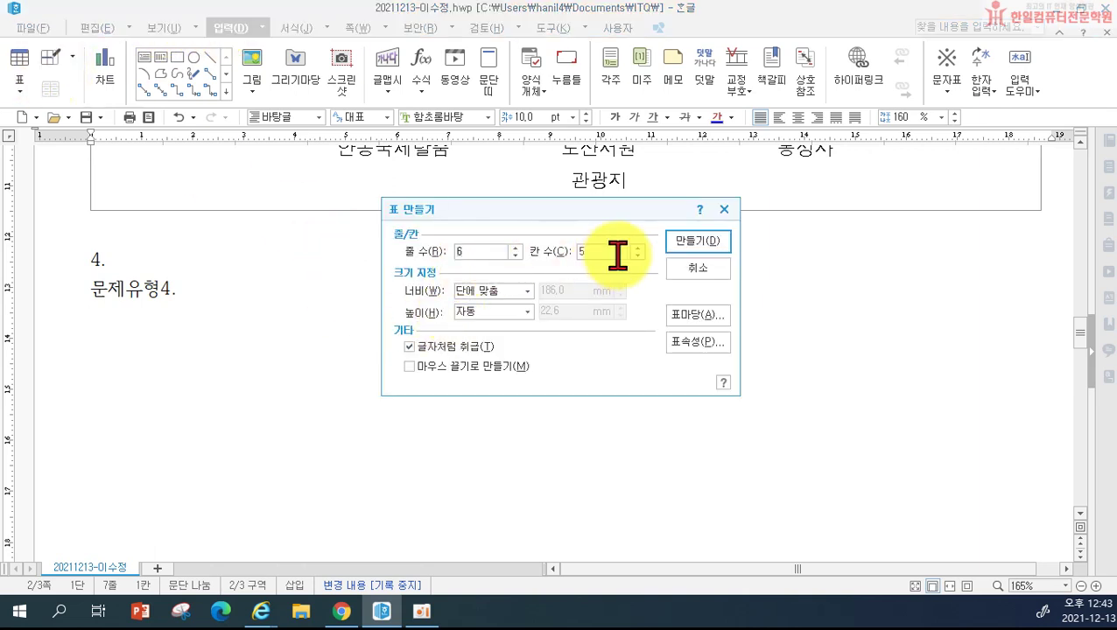
{"action": "left_click", "coordinate": [686, 248]}
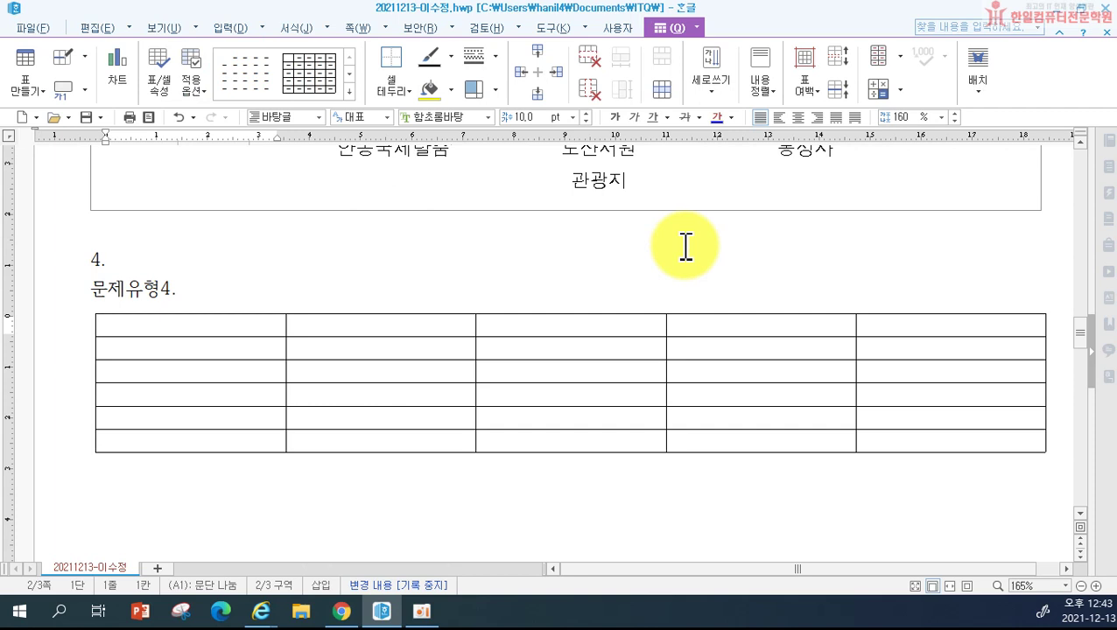
{"action": "type", "text": "관심분"}
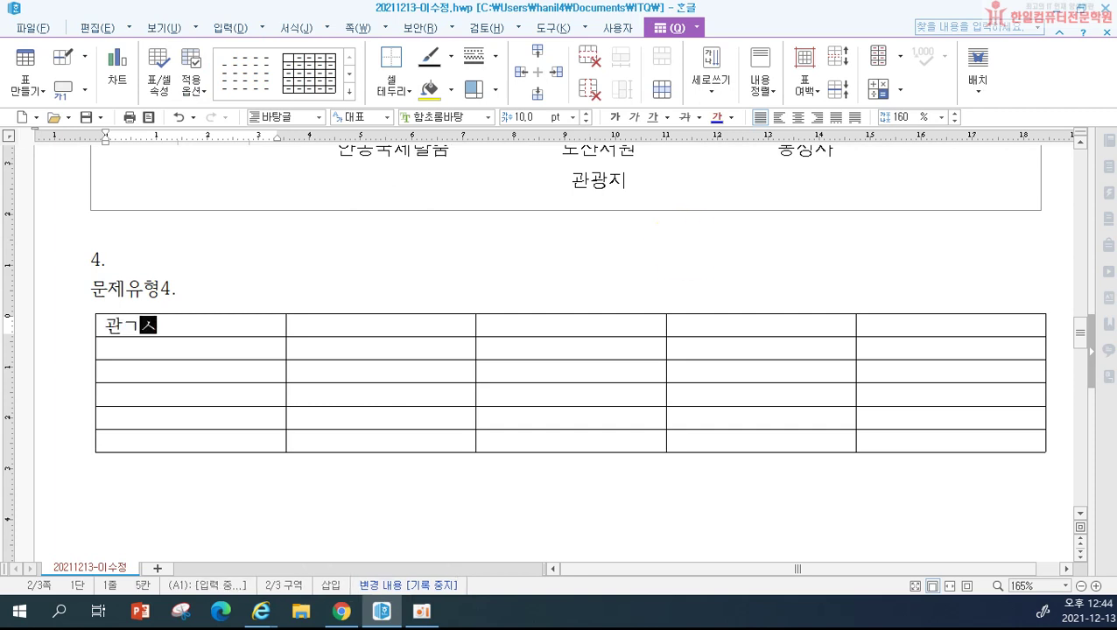
{"action": "type", "text": "야"}
{"action": "key", "text": "Tab"}
{"action": "type", "text": "2008년"}
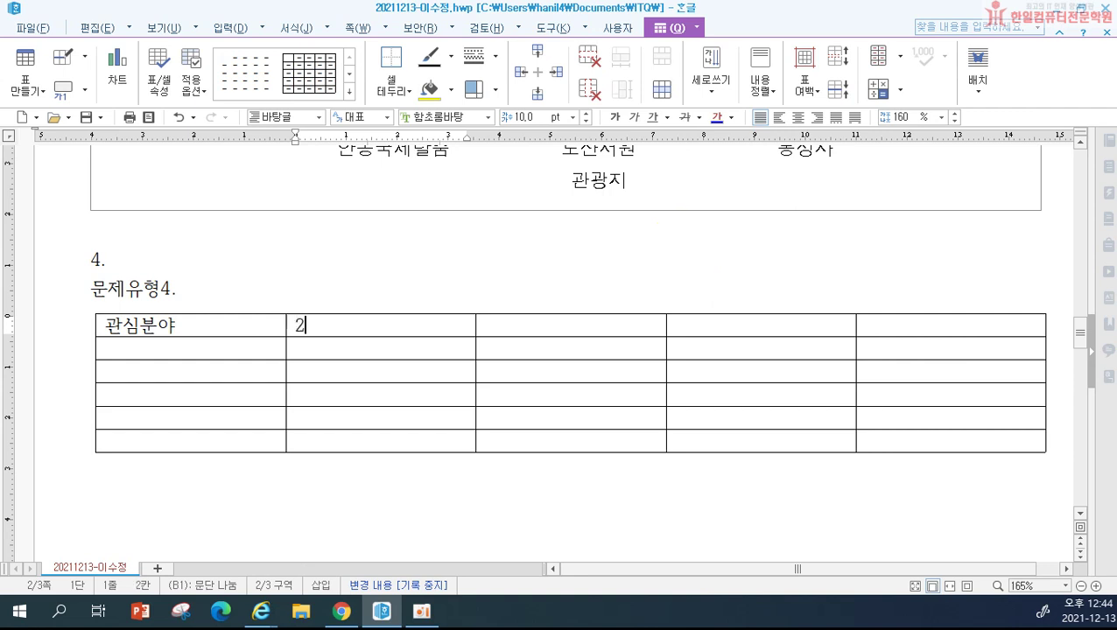
{"action": "key", "text": "Tab"}
{"action": "type", "text": "2009년"}
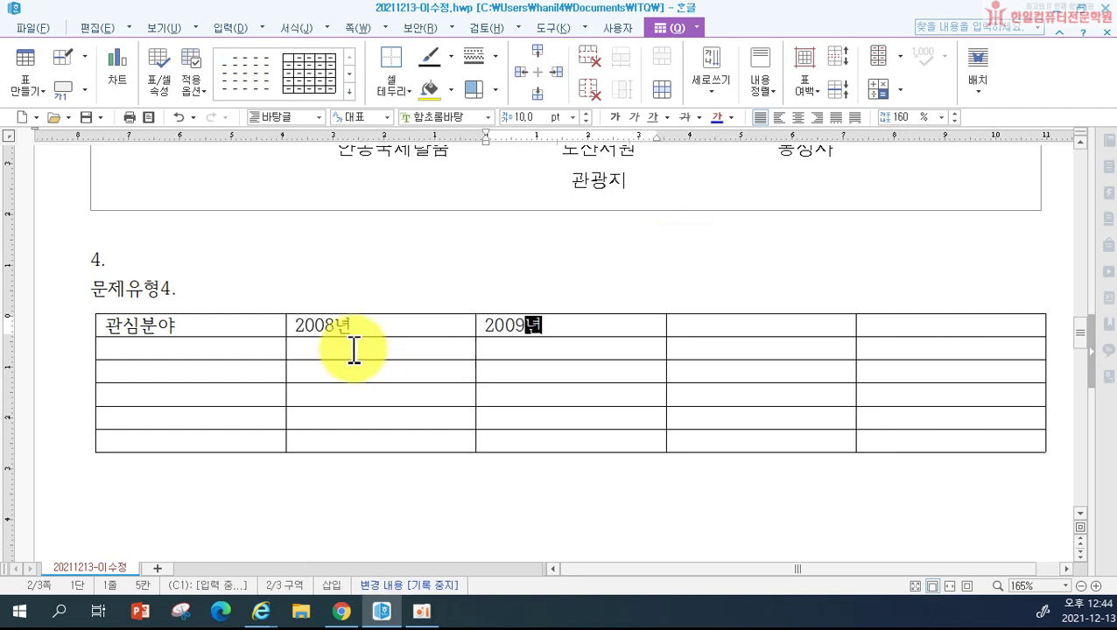
{"action": "left_click", "coordinate": [390, 317]}
{"action": "left_click_drag", "start_coordinate": [391, 317], "coordinate": [951, 326]}
{"action": "key", "text": "a"}
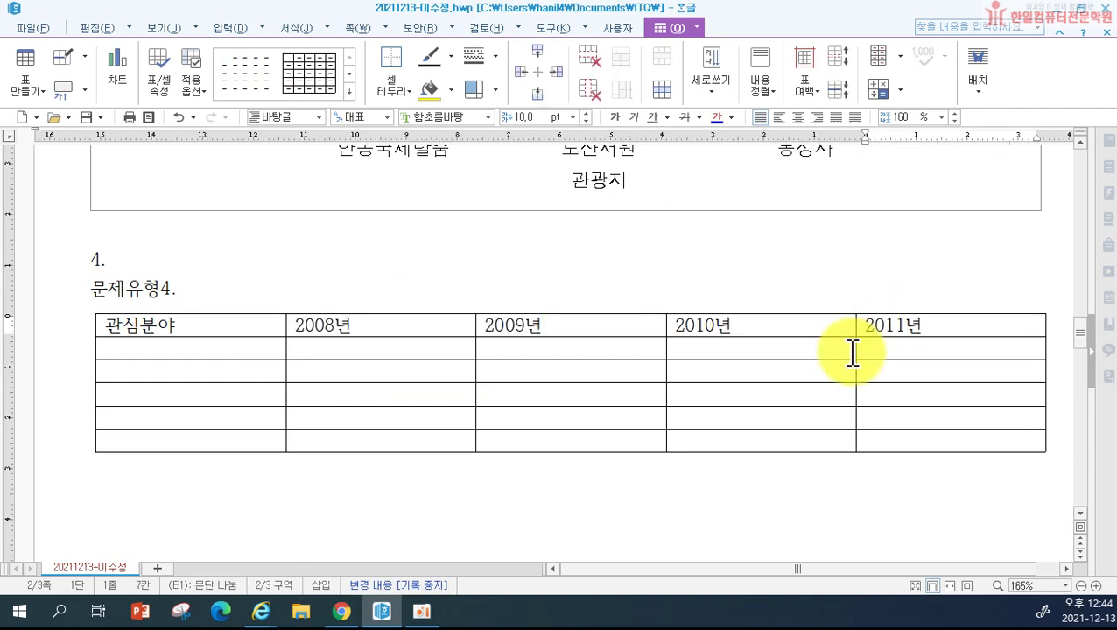
Step: Enter row labels 가공식품, 농수축산물, 제과제빵, 커피류 and 합계 under 관심분야
{"action": "left_click", "coordinate": [229, 351]}
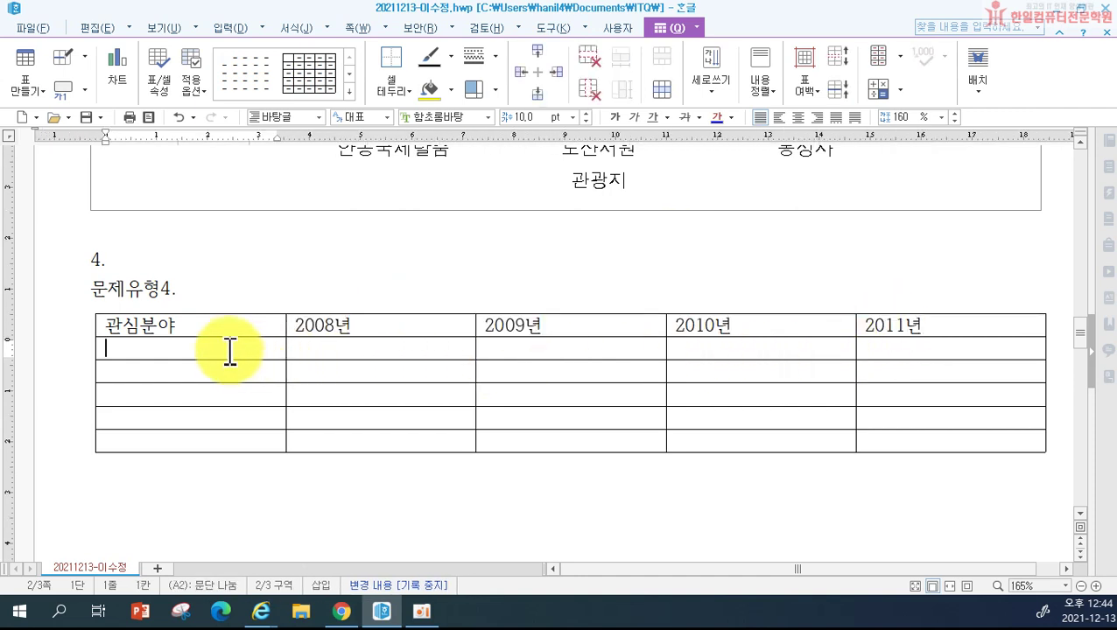
{"action": "type", "text": "가공식품"}
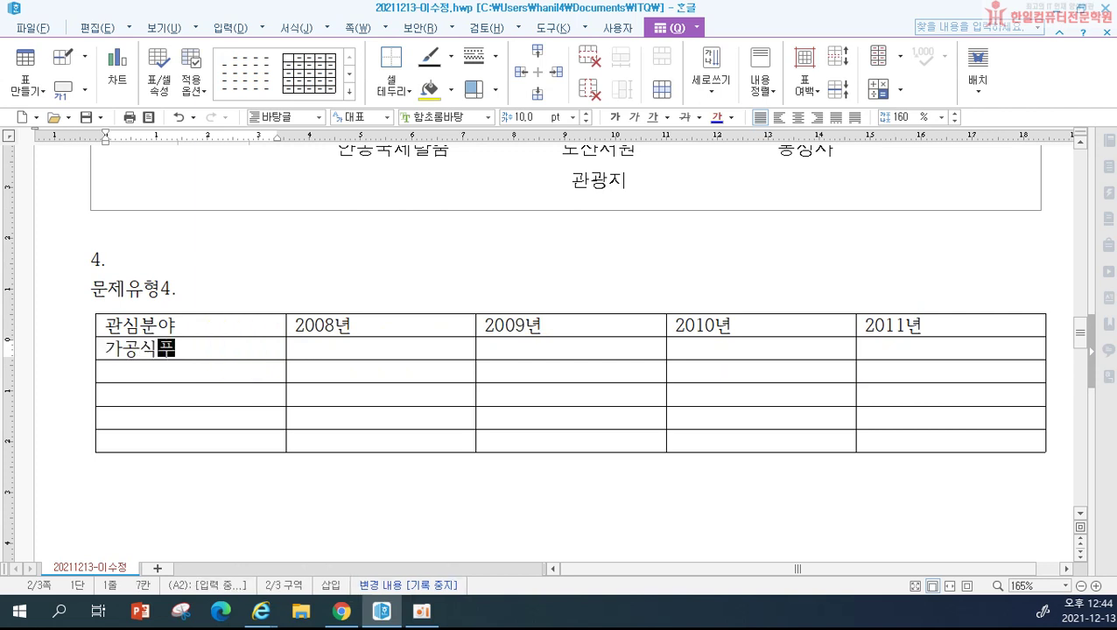
{"action": "key", "text": "Down"}
{"action": "type", "text": "농수축"}
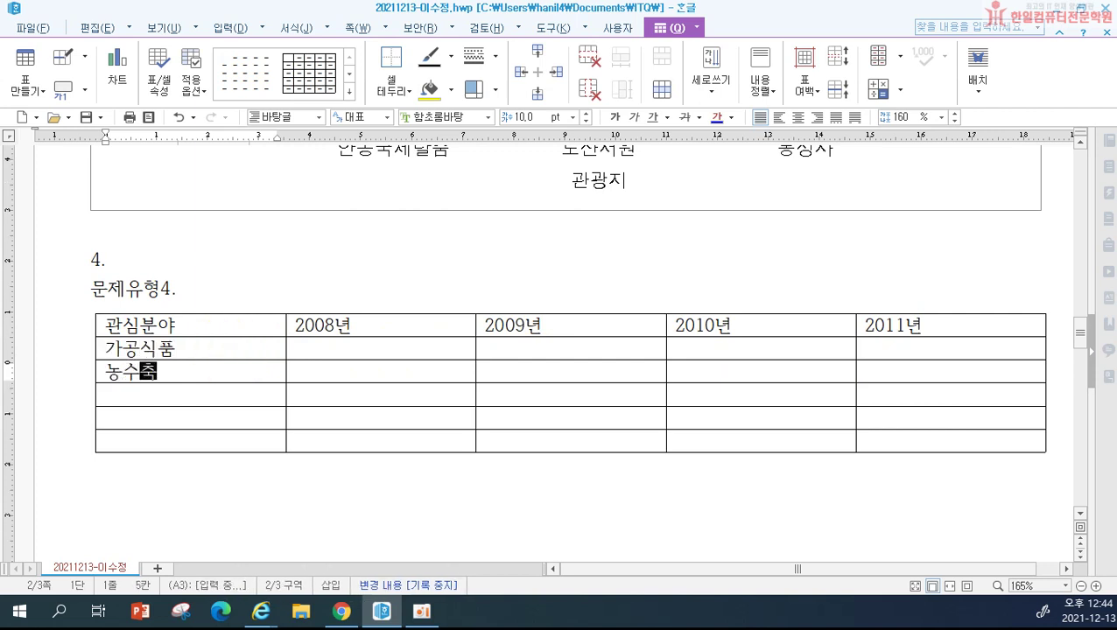
{"action": "type", "text": "산물"}
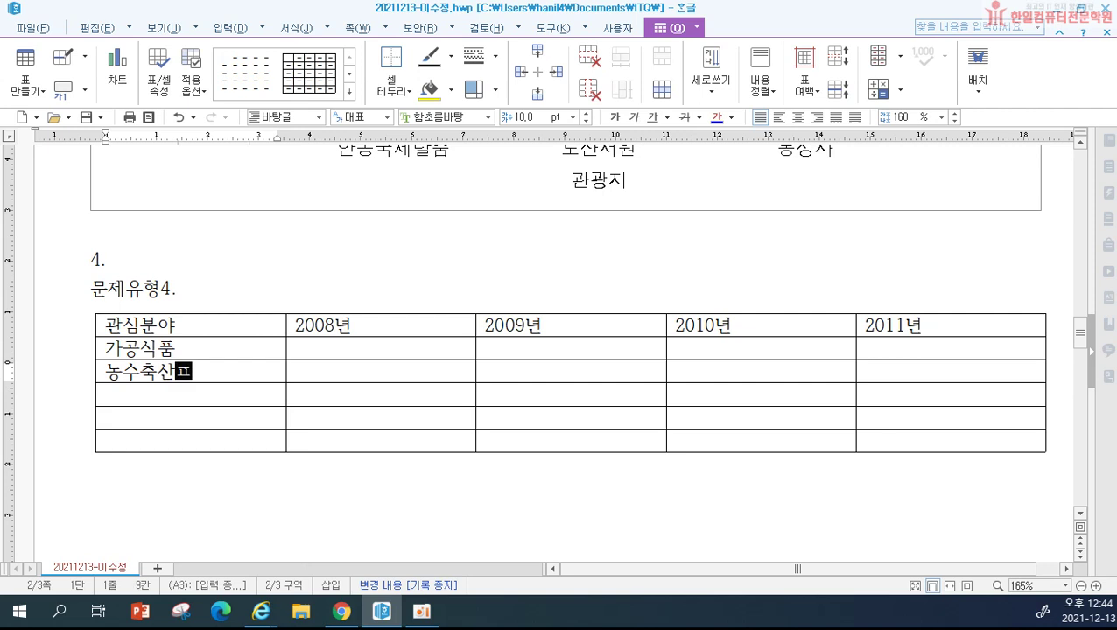
{"action": "key", "text": "Down"}
{"action": "type", "text": "제과"}
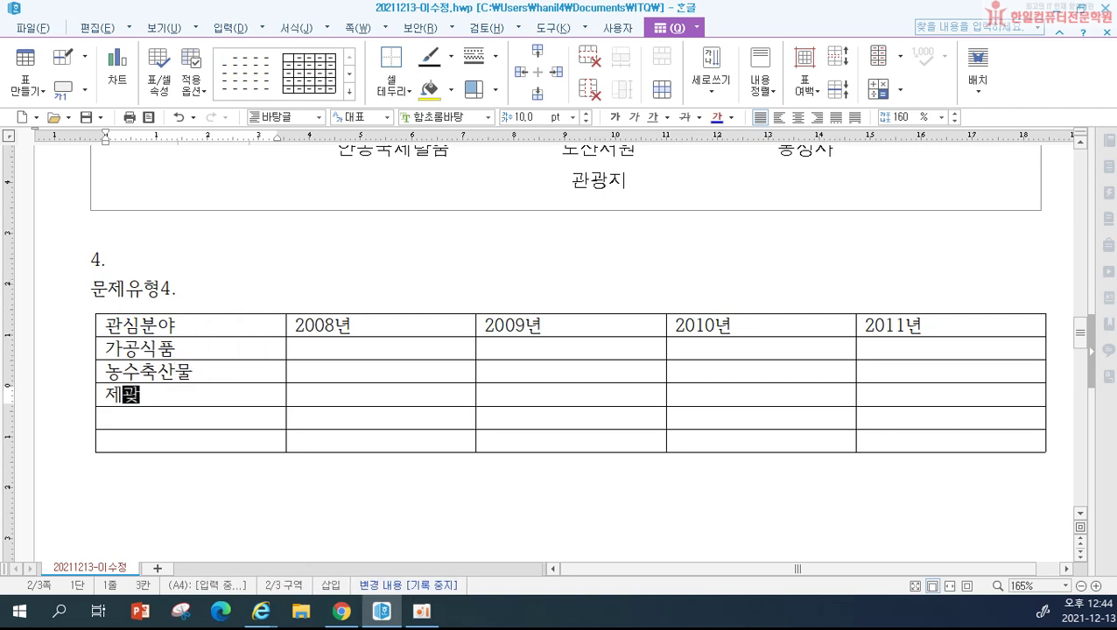
{"action": "type", "text": "제빵"}
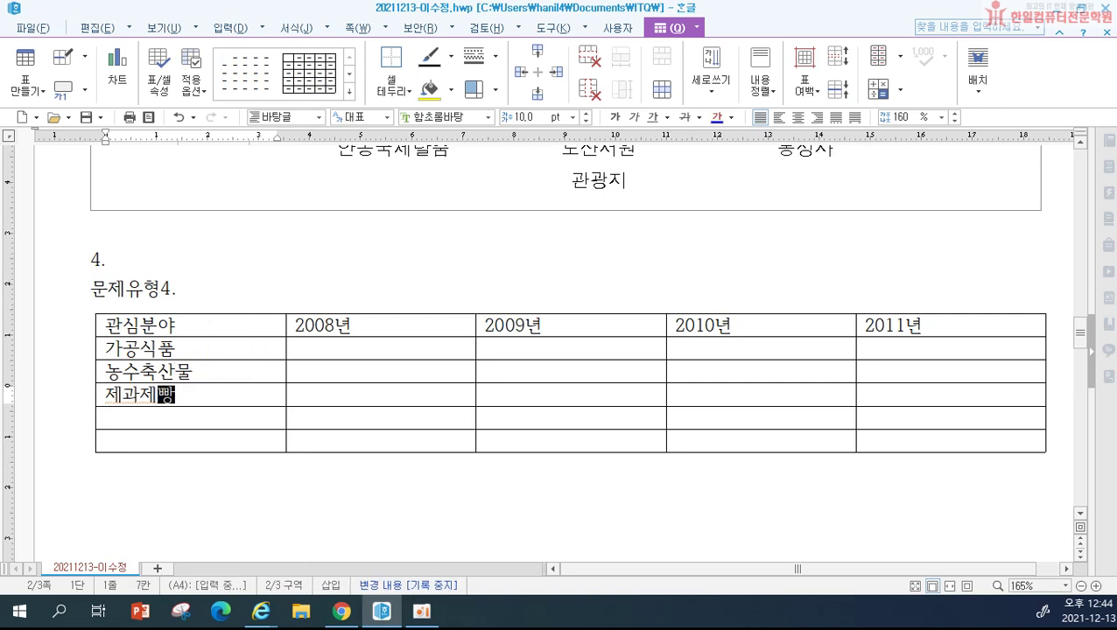
{"action": "key", "text": "Down"}
{"action": "type", "text": "커피류"}
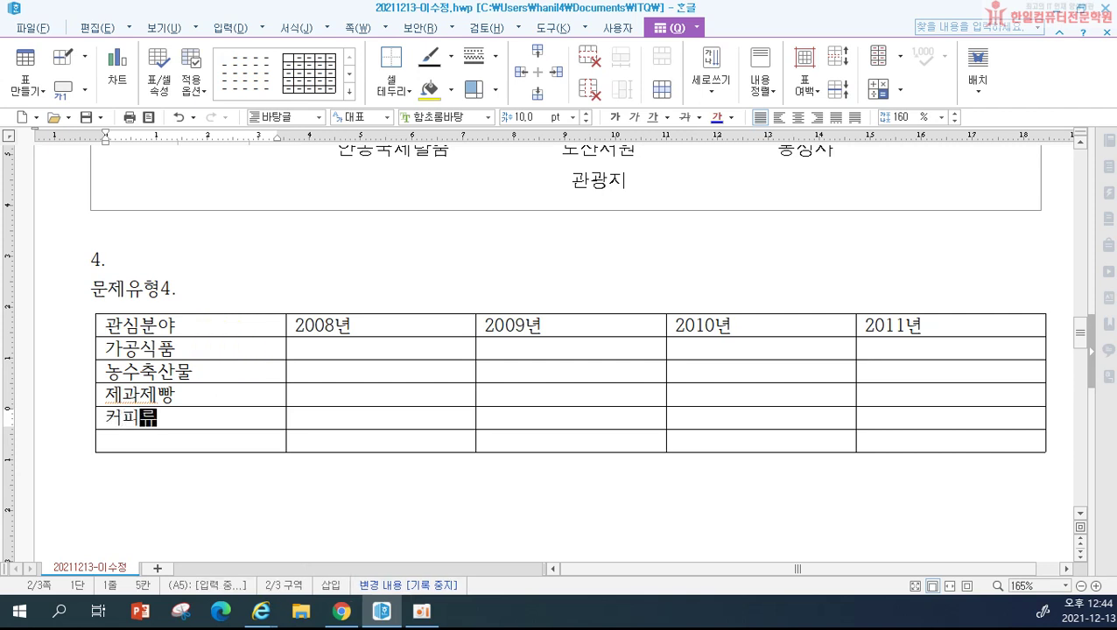
{"action": "key", "text": "Down"}
{"action": "type", "text": "ㅎㅂ"}
{"action": "key", "text": "BackSpace"}
{"action": "key", "text": "BackSpace"}
{"action": "type", "text": "합계"}
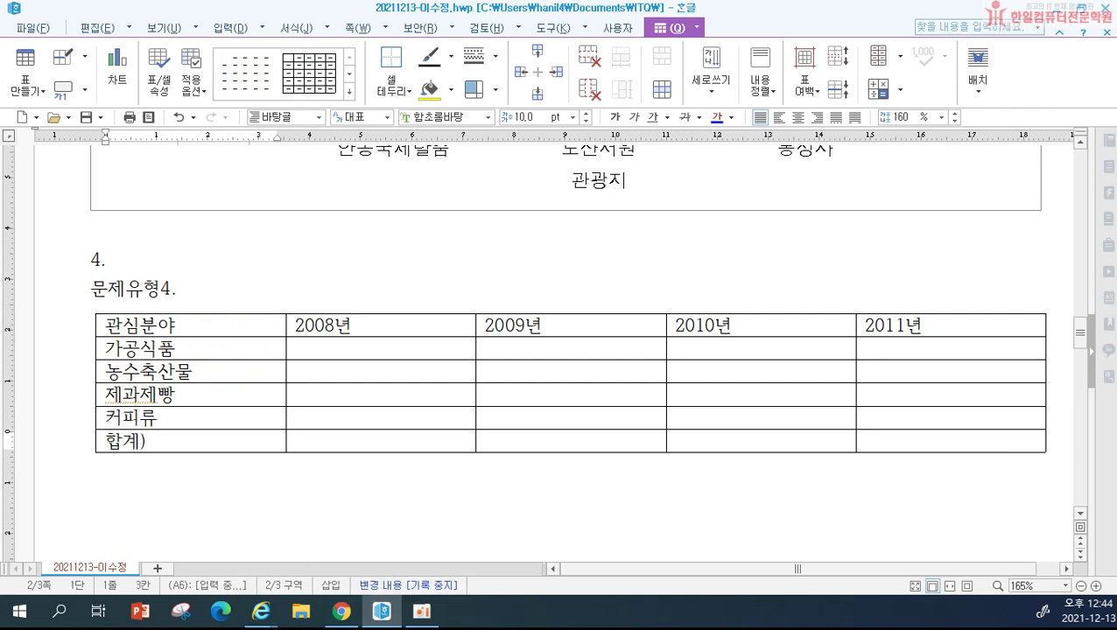
Step: Fill the 2008년 column with 3978, 2973, 2961 and 2612
{"action": "left_click", "coordinate": [412, 346]}
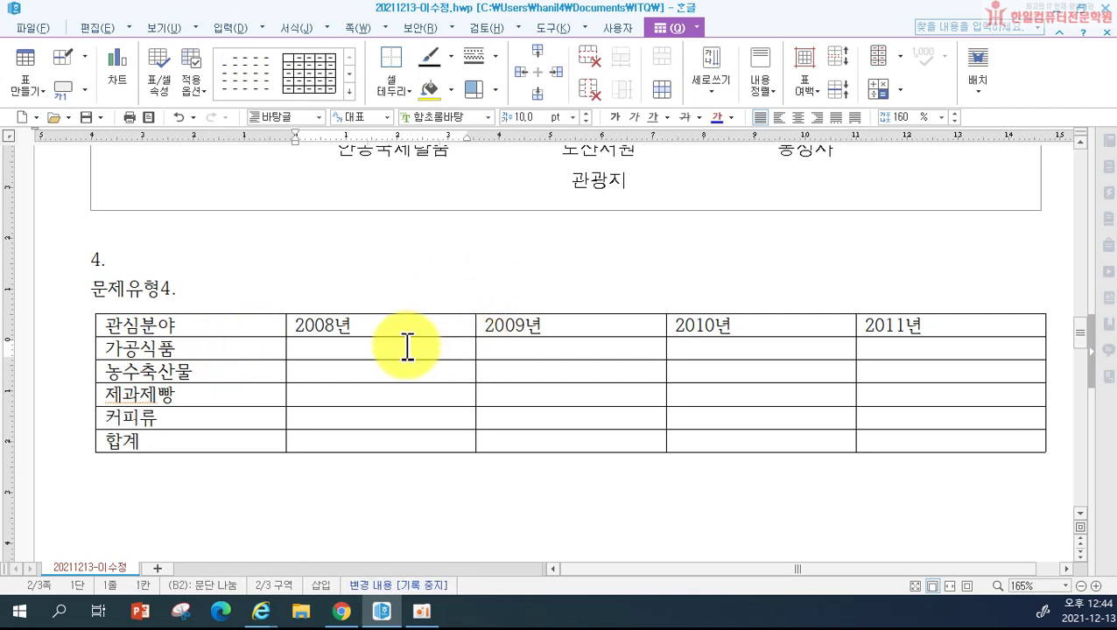
{"action": "type", "text": "3978"}
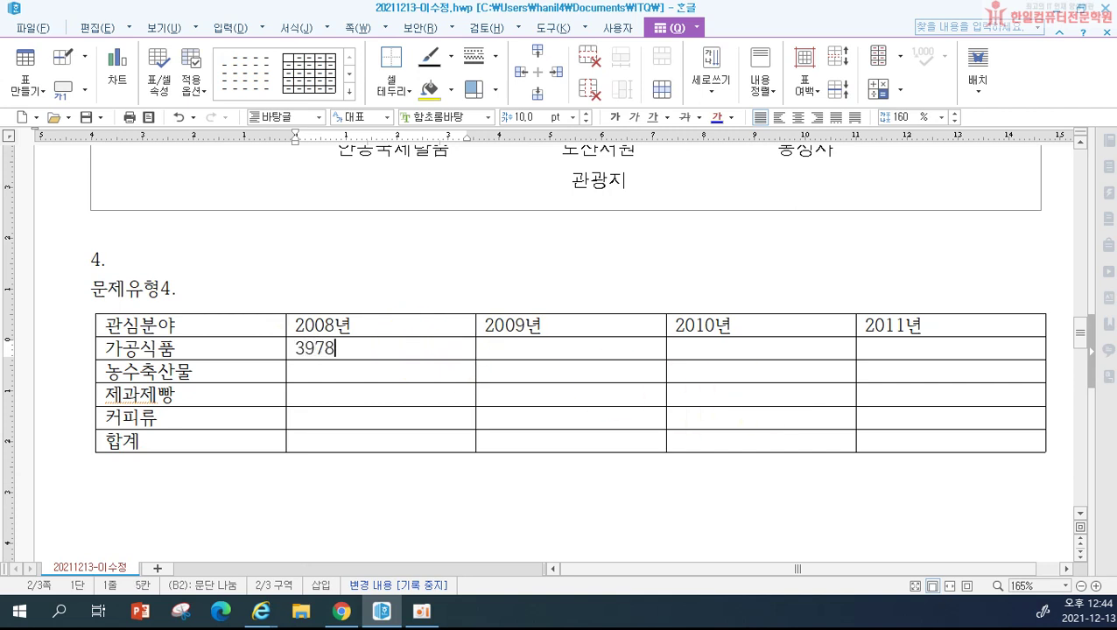
{"action": "key", "text": "Down"}
{"action": "type", "text": "2973"}
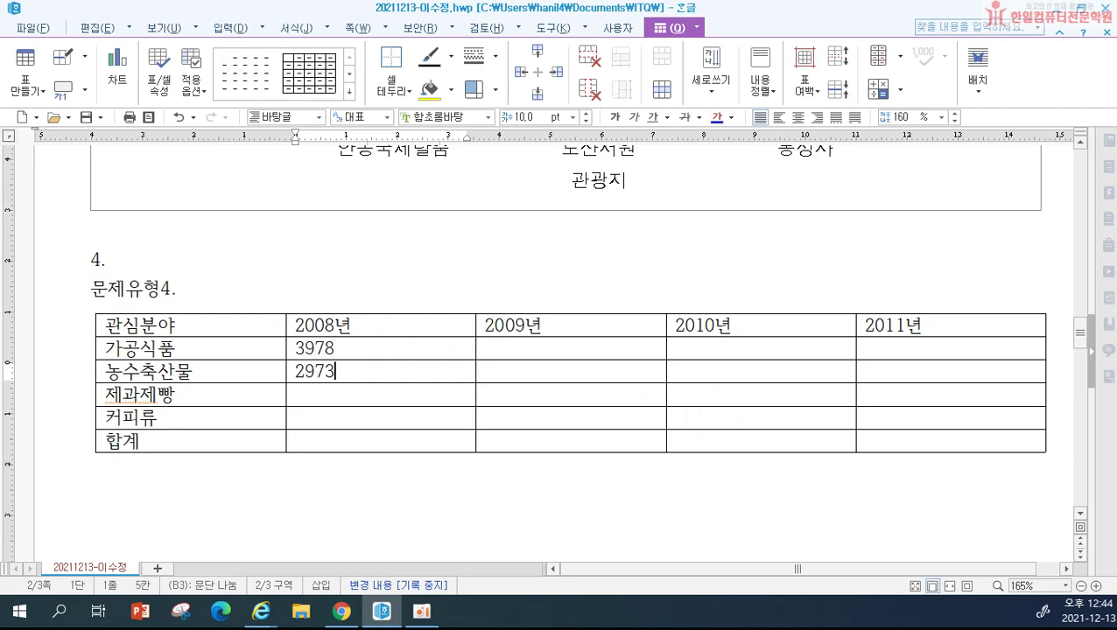
{"action": "key", "text": "Down"}
{"action": "type", "text": "2961"}
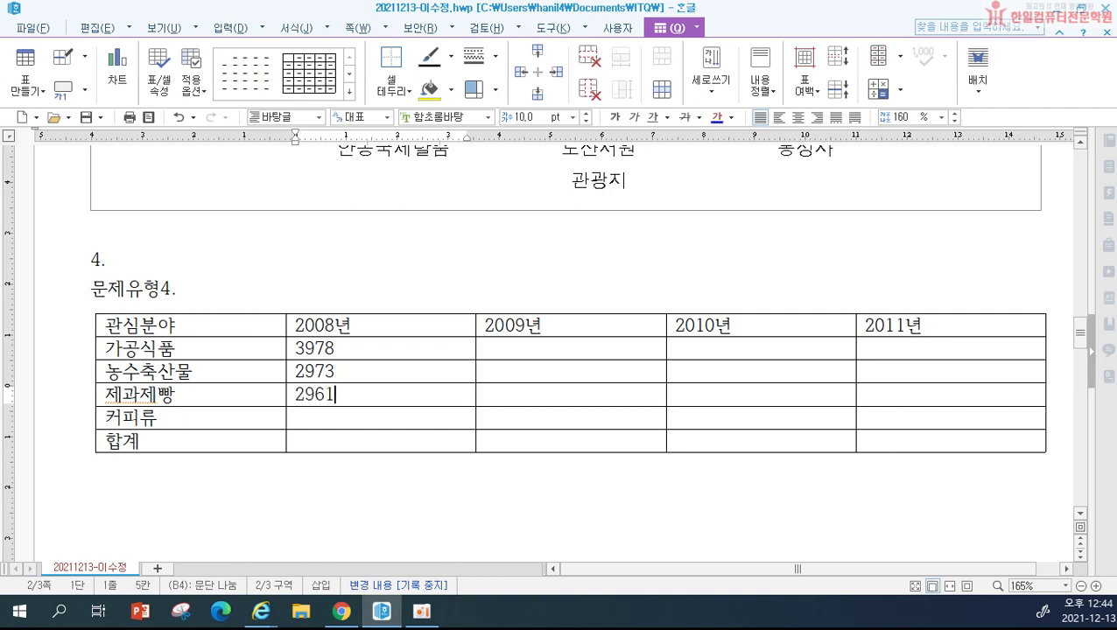
{"action": "key", "text": "Down"}
{"action": "type", "text": "2612"}
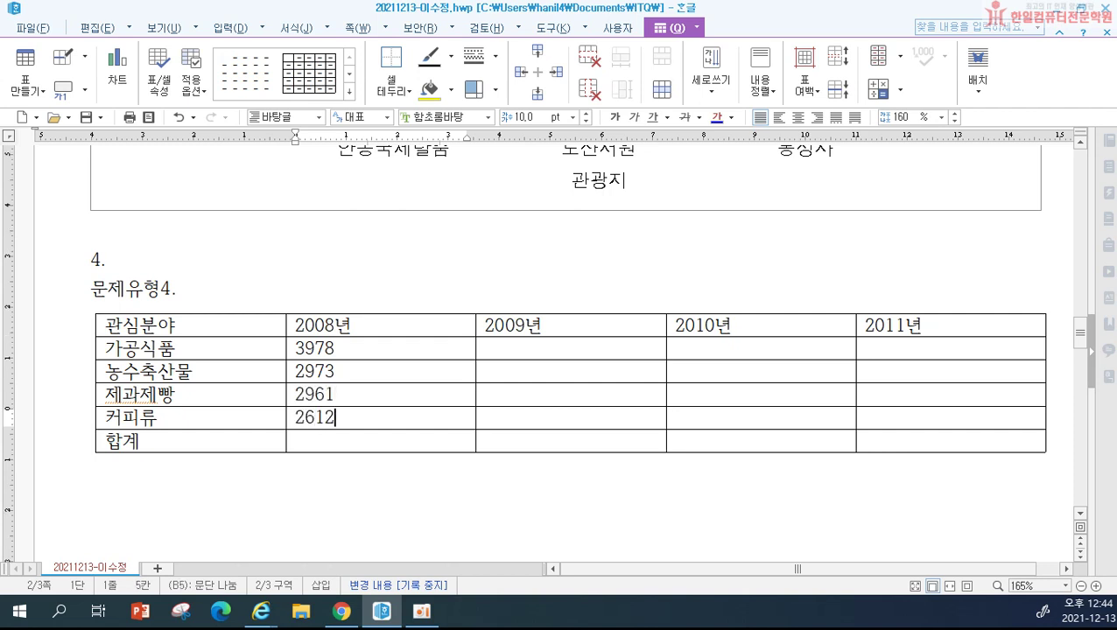
Step: Fill the 2009년 column with 3916, 3709, 4352 and 1621
{"action": "key", "text": "Right"}
{"action": "key", "text": "Up"}
{"action": "key", "text": "Up"}
{"action": "key", "text": "Up"}
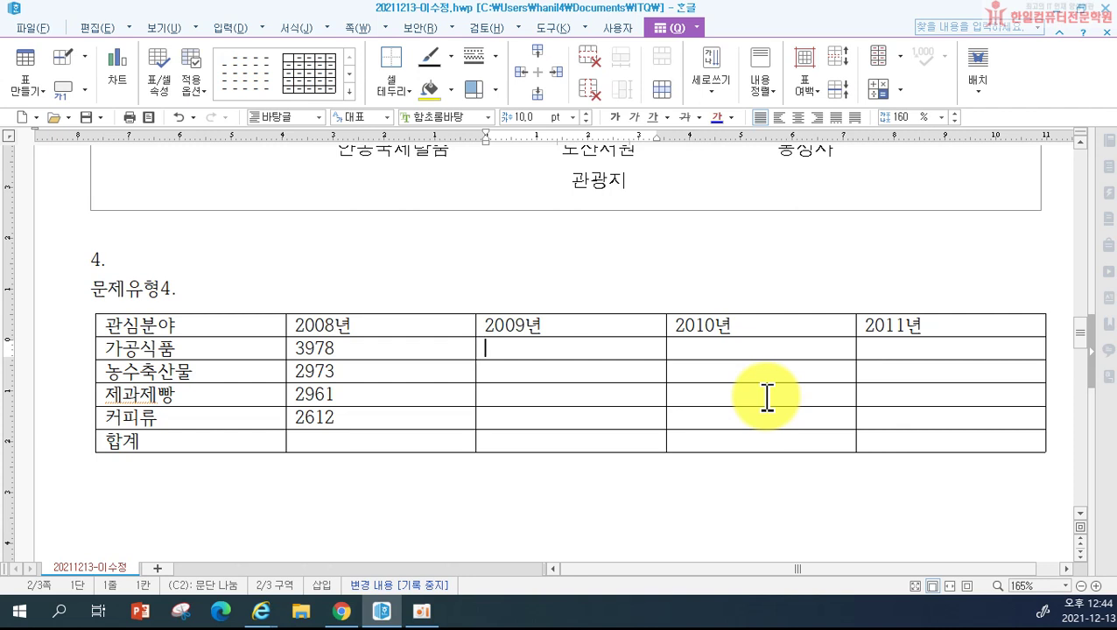
{"action": "type", "text": "3916"}
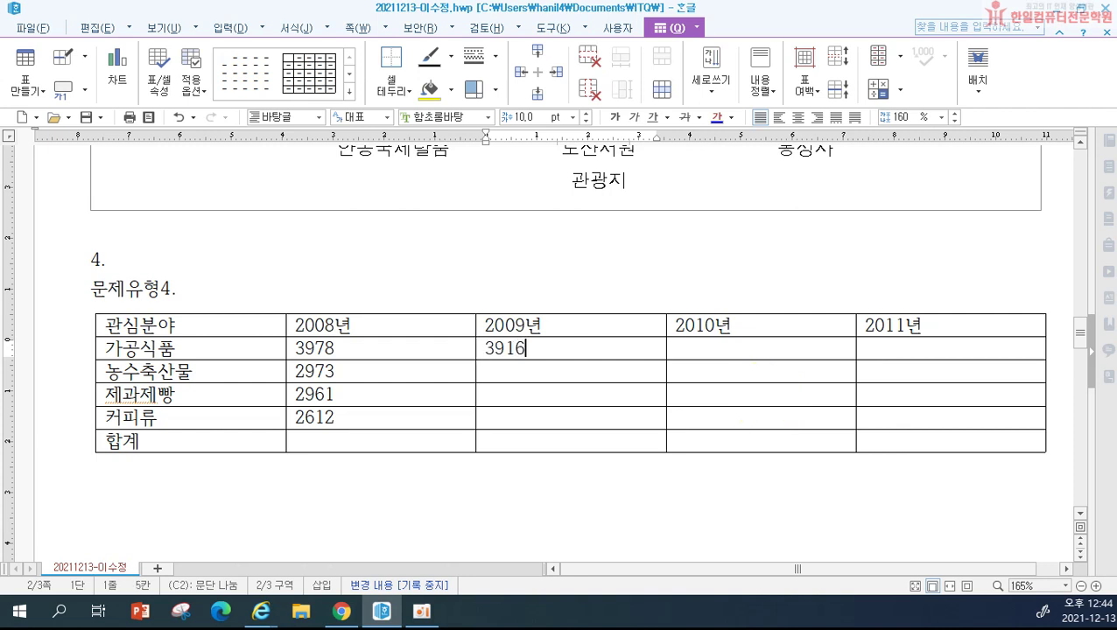
{"action": "key", "text": "Down"}
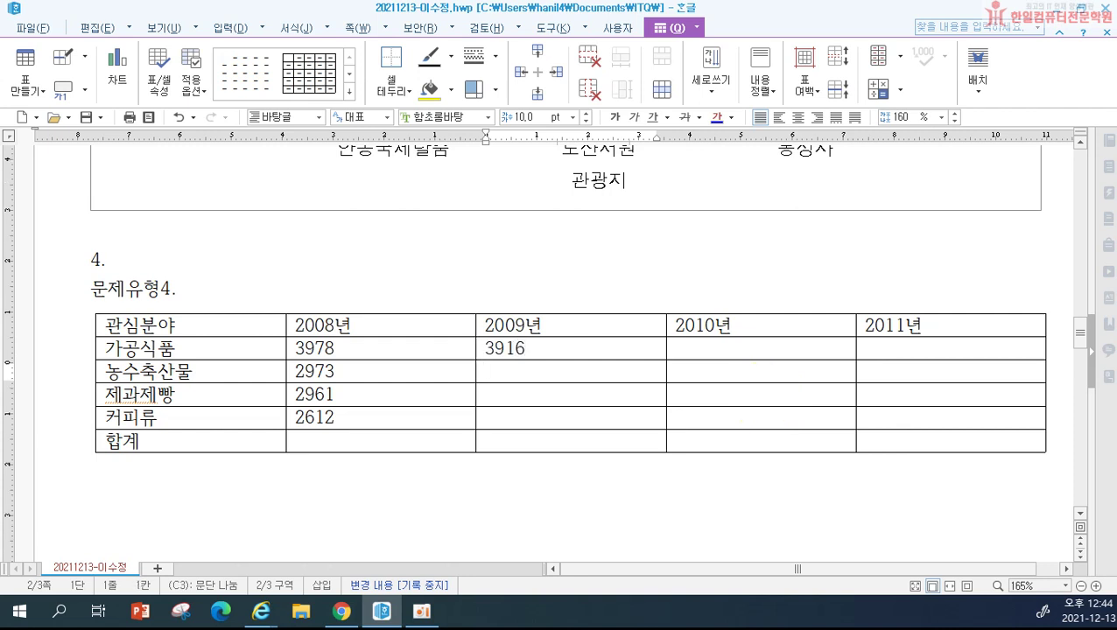
{"action": "type", "text": "3709"}
{"action": "key", "text": "Down"}
{"action": "type", "text": "4352"}
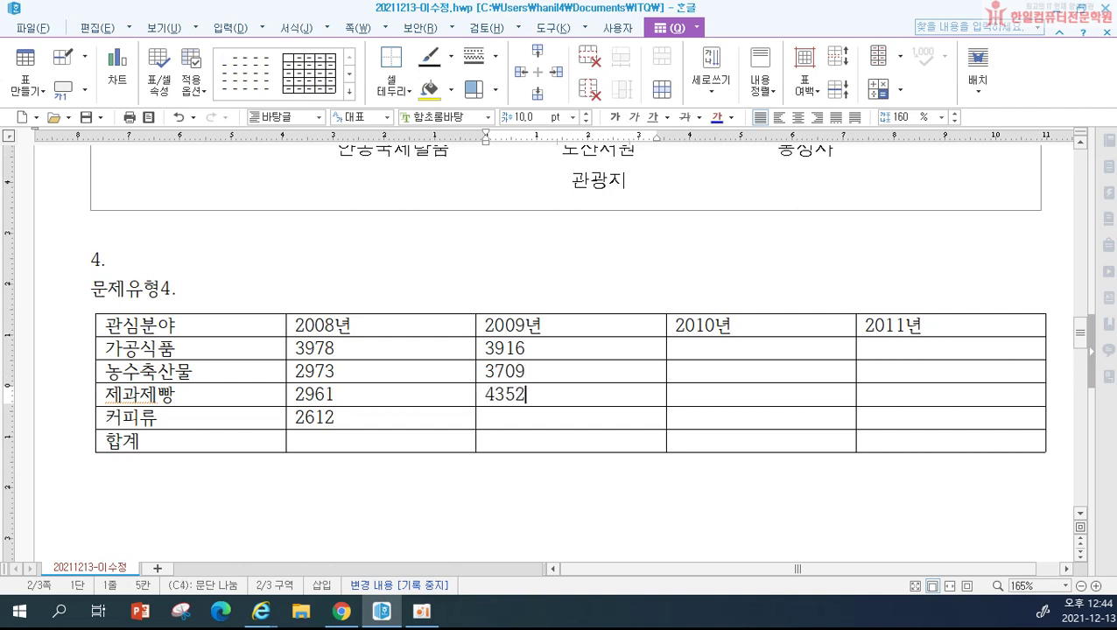
{"action": "key", "text": "Down"}
{"action": "type", "text": "1621"}
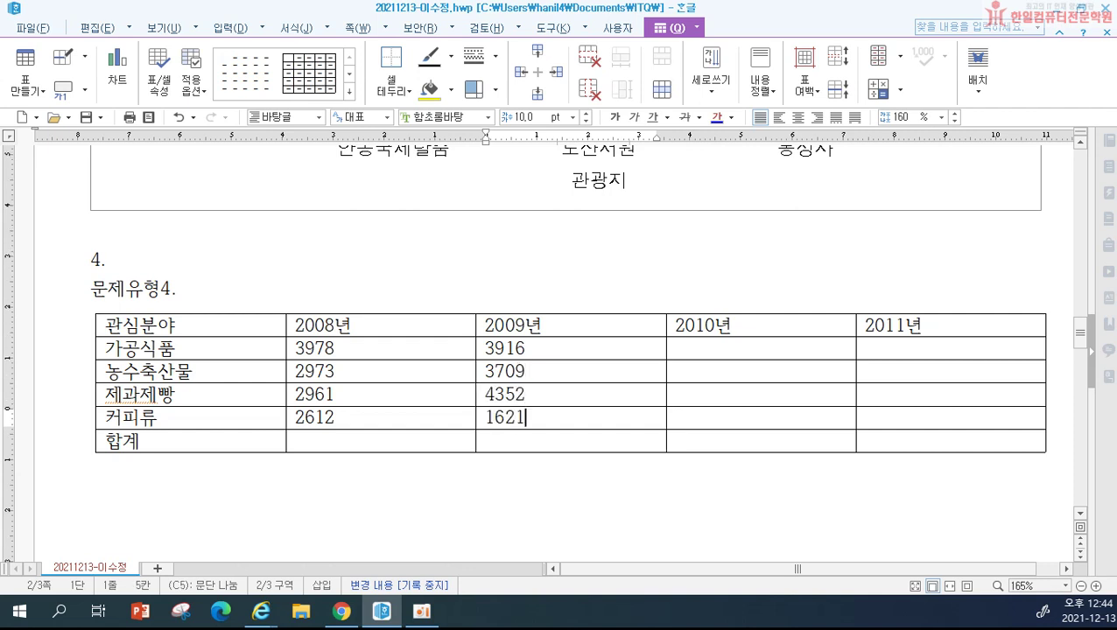
Step: Fill the 2010년 column with 4781, 2616, 2253 and 4303
{"action": "left_click", "coordinate": [763, 375]}
{"action": "key", "text": "Up"}
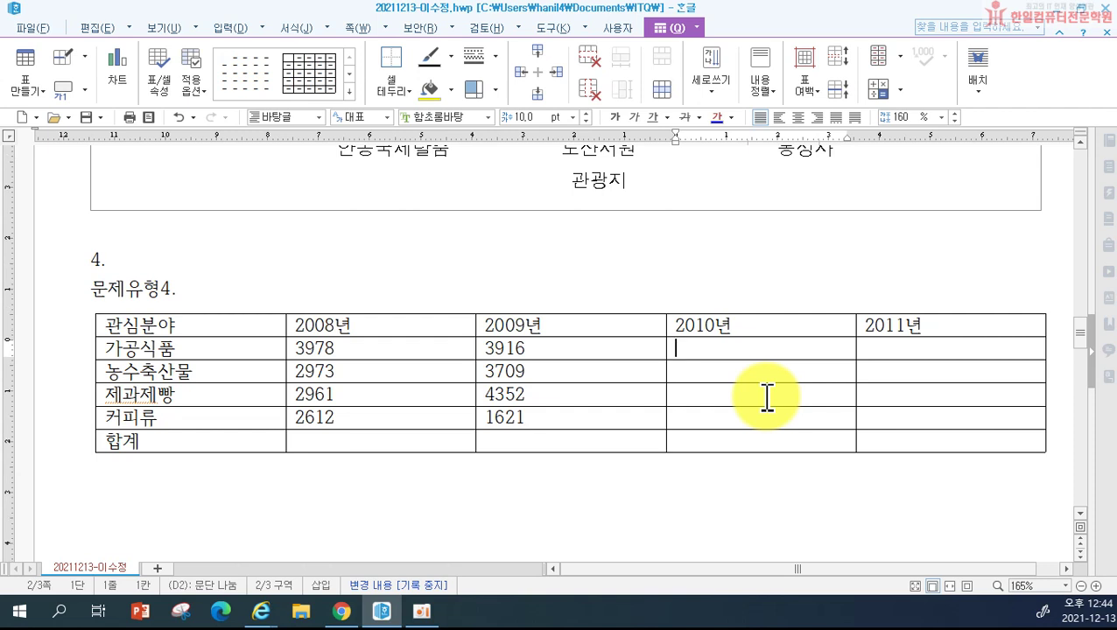
{"action": "type", "text": "4781"}
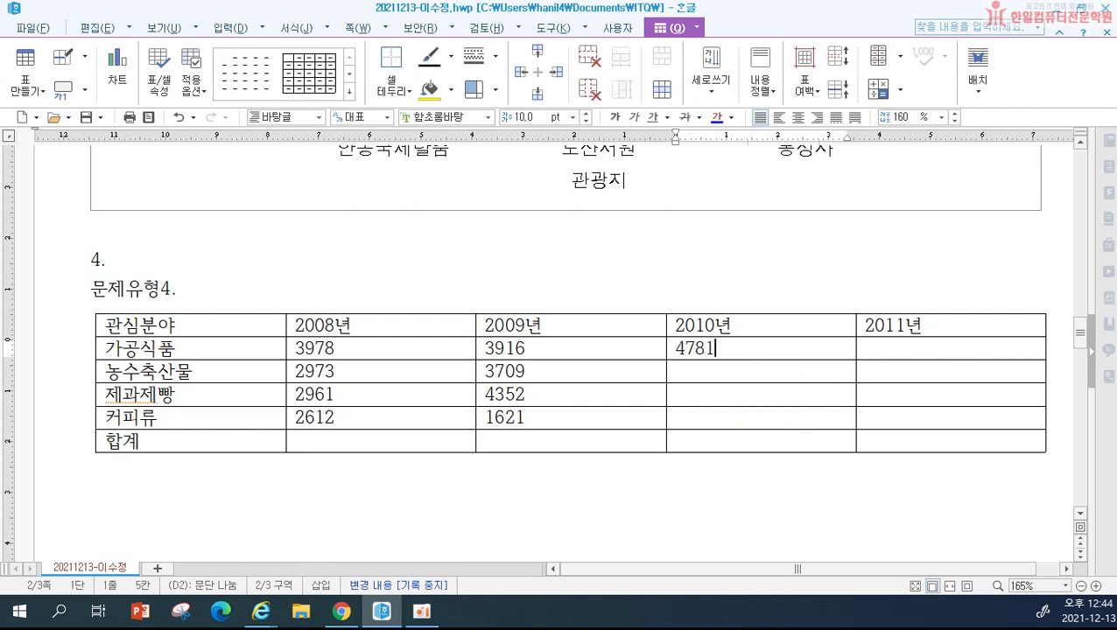
{"action": "key", "text": "Down"}
{"action": "type", "text": "2616"}
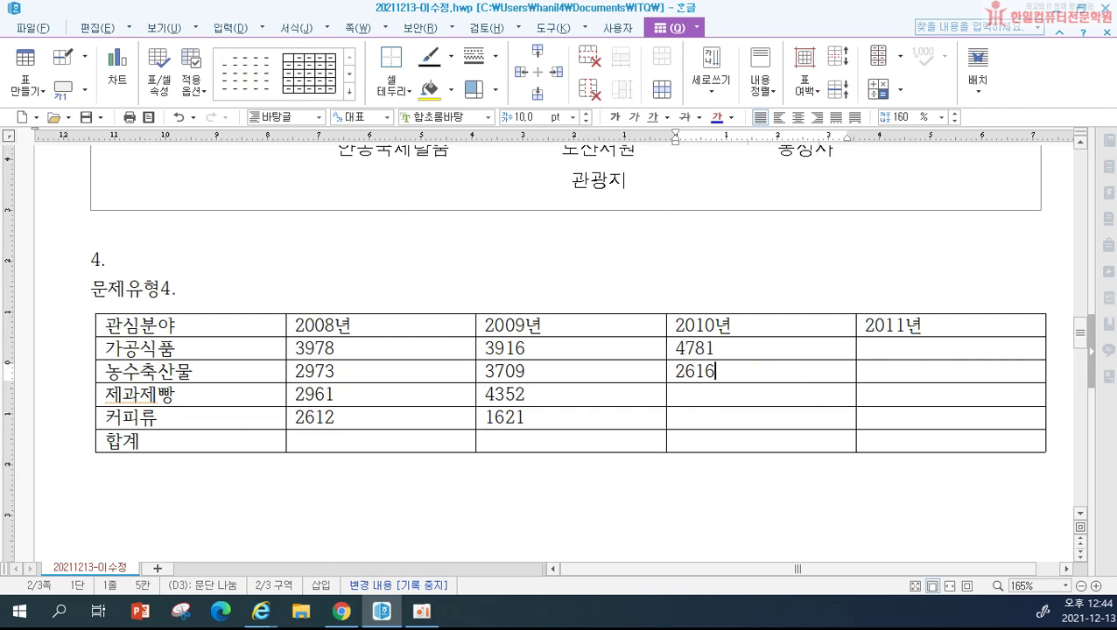
{"action": "key", "text": "Down"}
{"action": "type", "text": "253"}
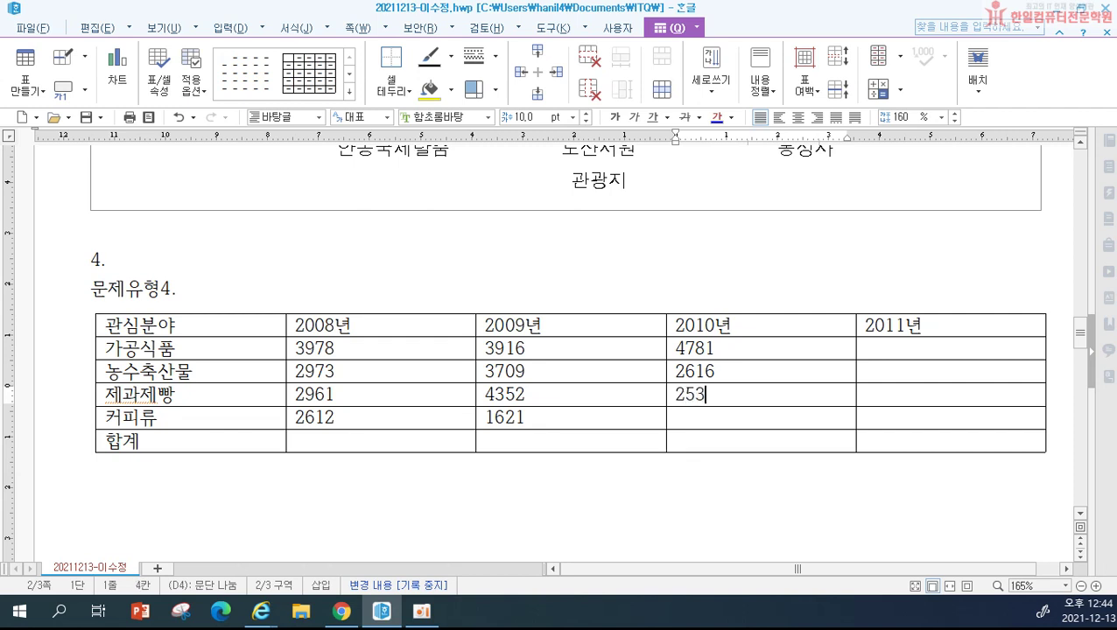
{"action": "key", "text": "BackSpace"}
{"action": "key", "text": "BackSpace"}
{"action": "key", "text": "BackSpace"}
{"action": "type", "text": "2253"}
{"action": "key", "text": "Down"}
{"action": "type", "text": "4303"}
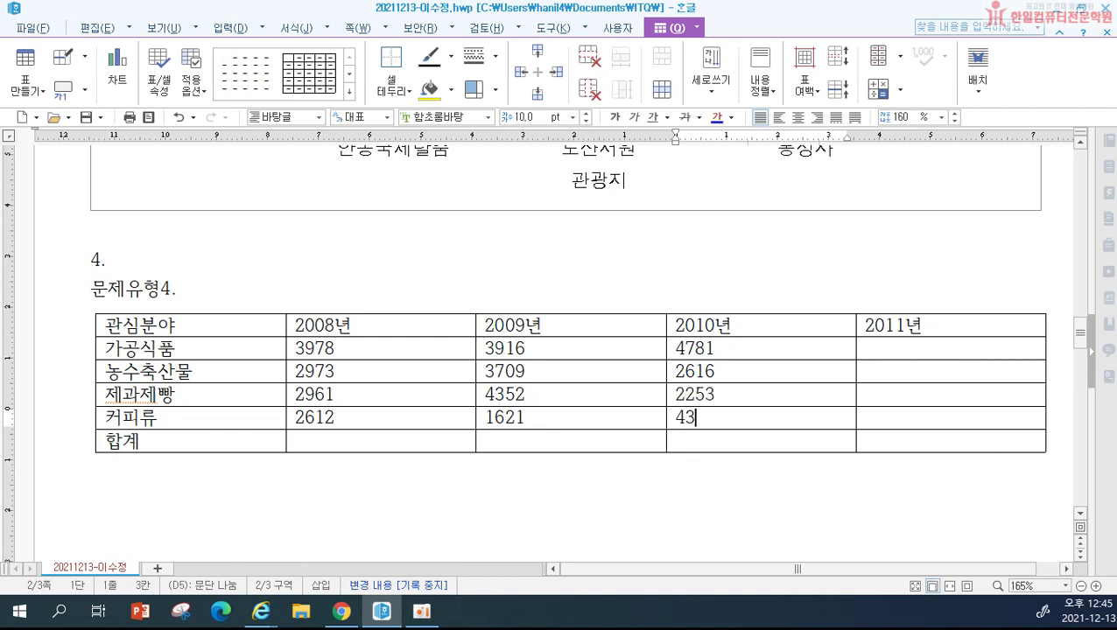
Step: Fill the 2011년 column with 5958, 4958, 3058 and 2347
{"action": "key", "text": "Right"}
{"action": "key", "text": "Up"}
{"action": "key", "text": "Up"}
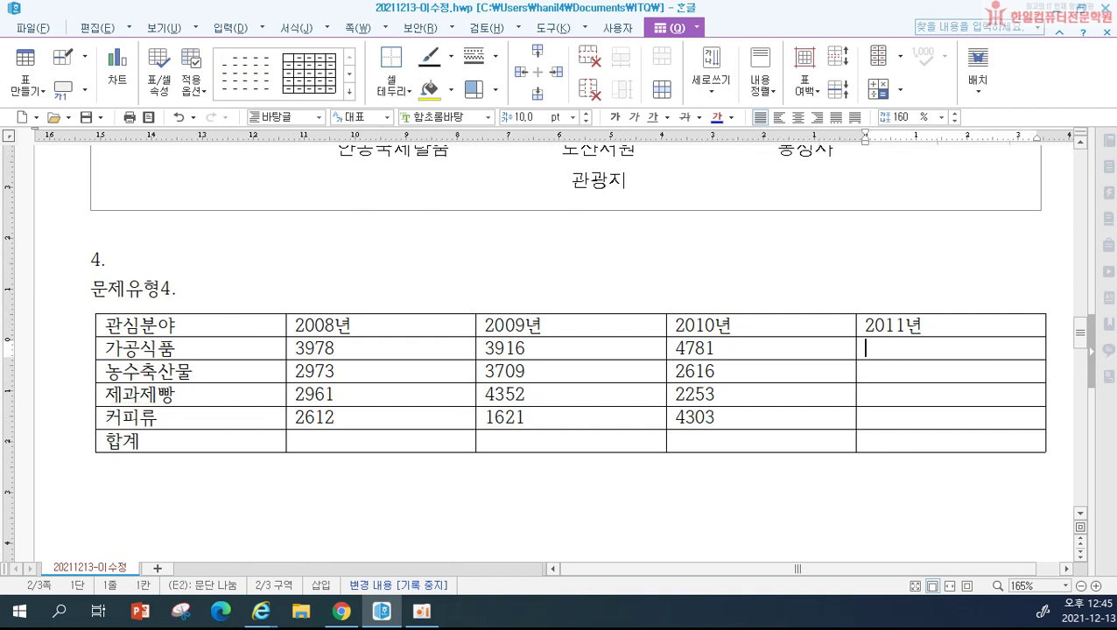
{"action": "type", "text": "5958"}
{"action": "key", "text": "Down"}
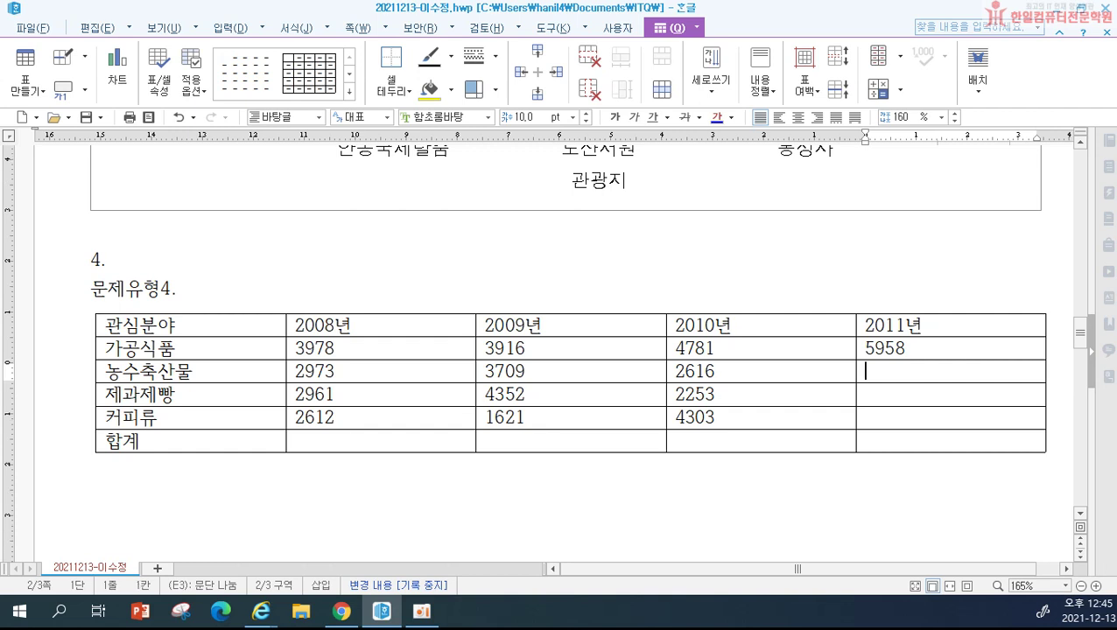
{"action": "type", "text": "4958"}
{"action": "key", "text": "Down"}
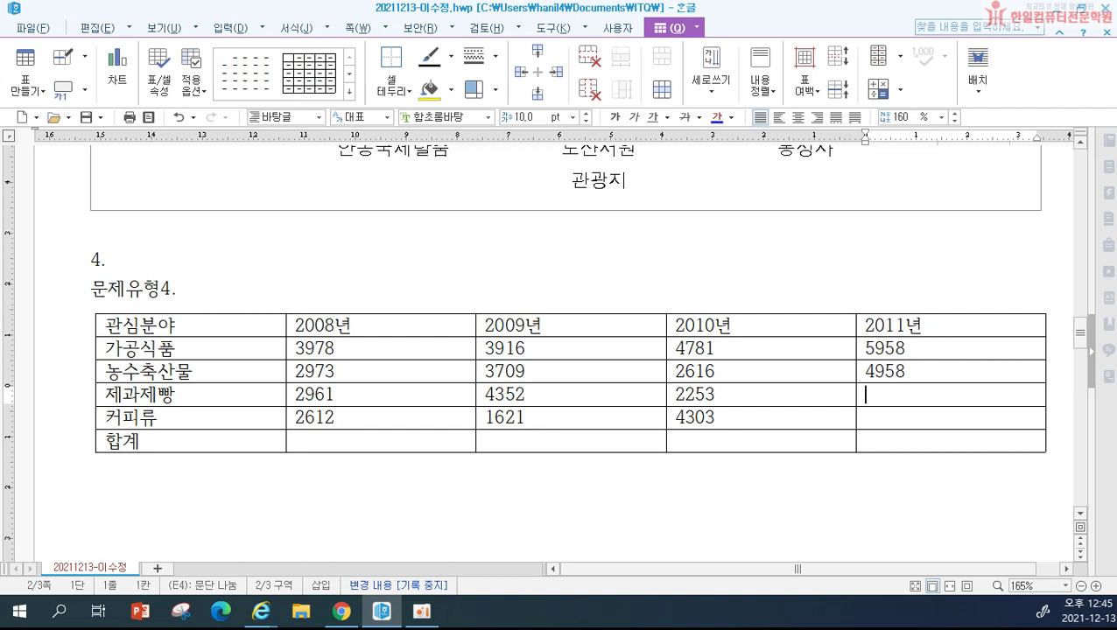
{"action": "type", "text": "3058"}
{"action": "key", "text": "Down"}
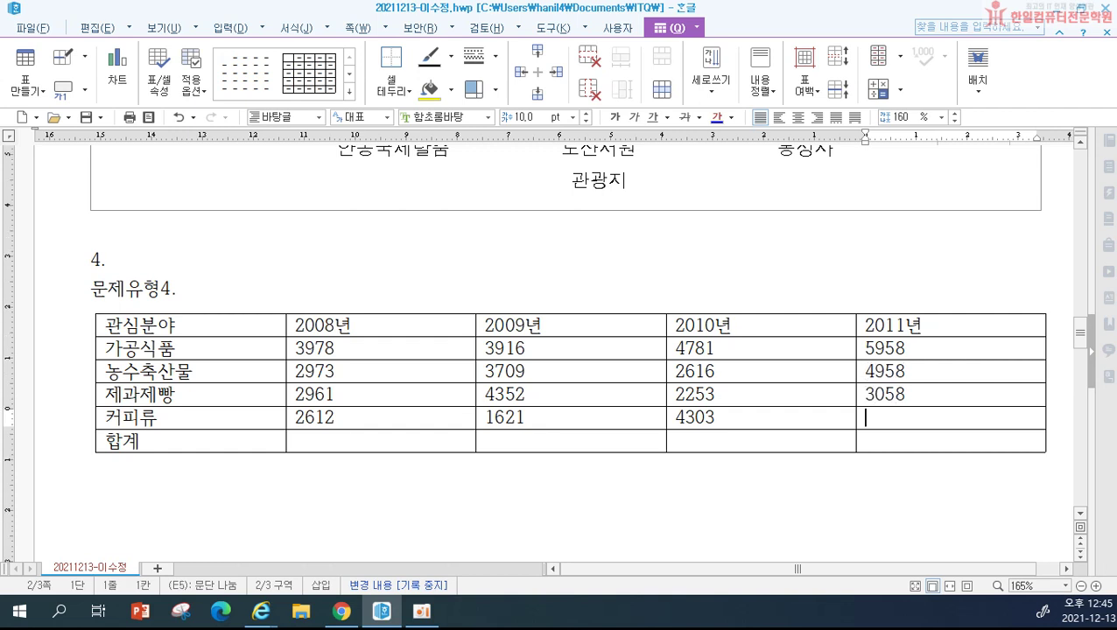
{"action": "type", "text": "2347"}
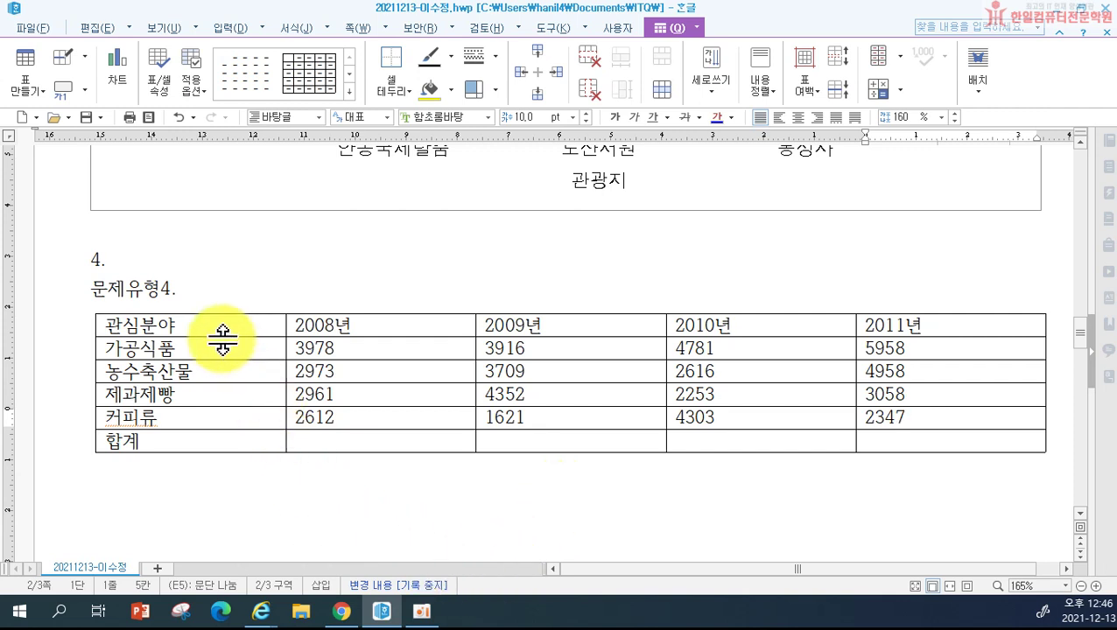
Step: Set all table text to 돋움 and center it in the cells
{"action": "left_click_drag", "start_coordinate": [215, 326], "coordinate": [878, 467]}
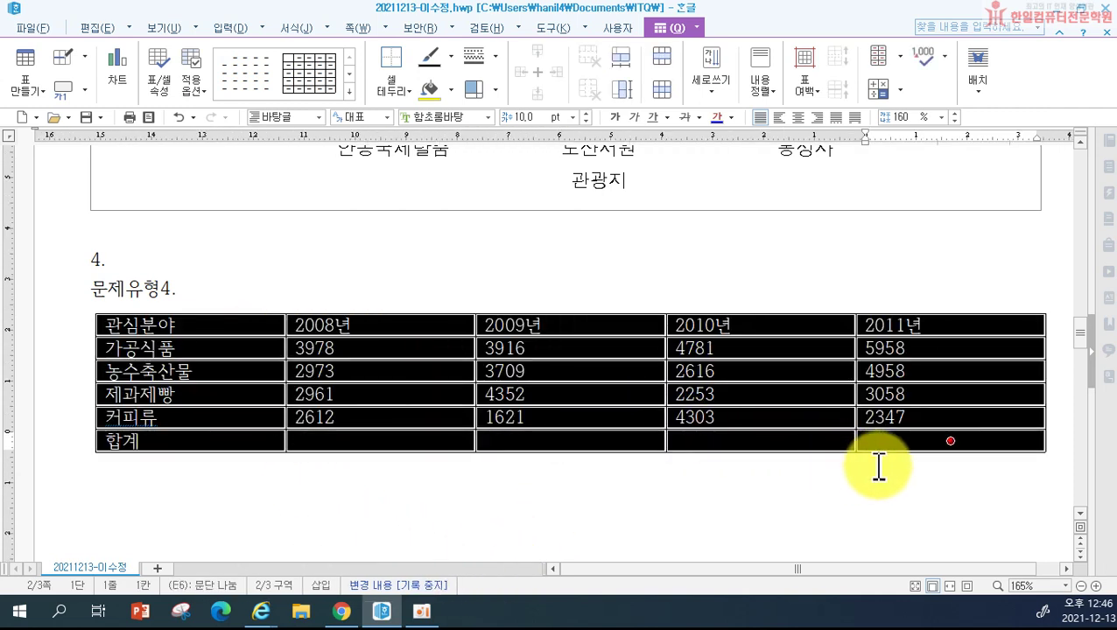
{"action": "left_click", "coordinate": [442, 116]}
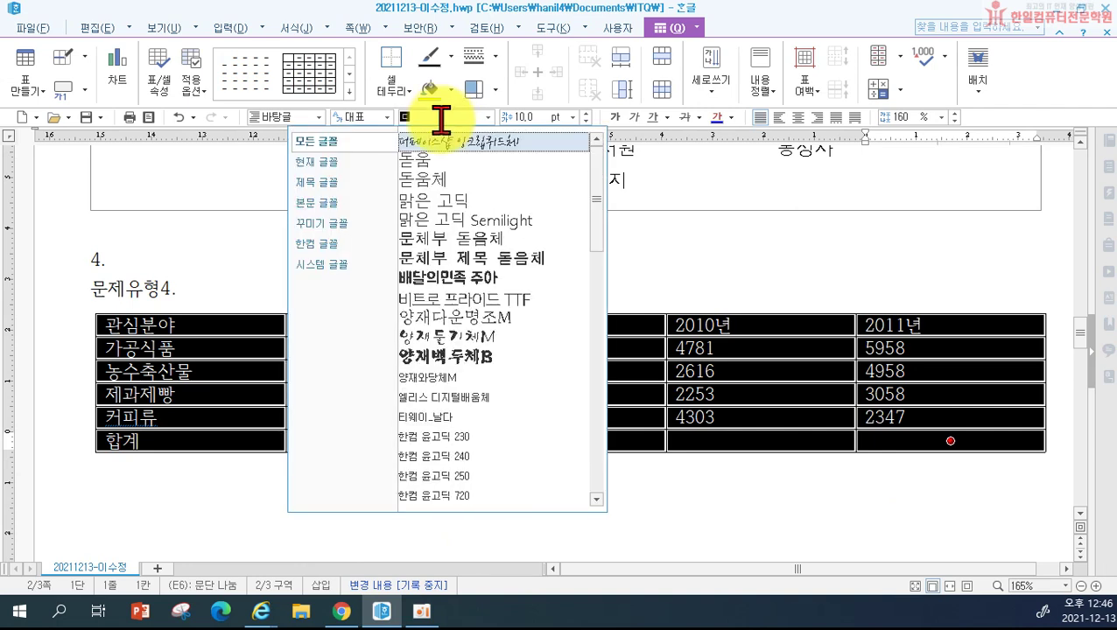
{"action": "left_click", "coordinate": [434, 172]}
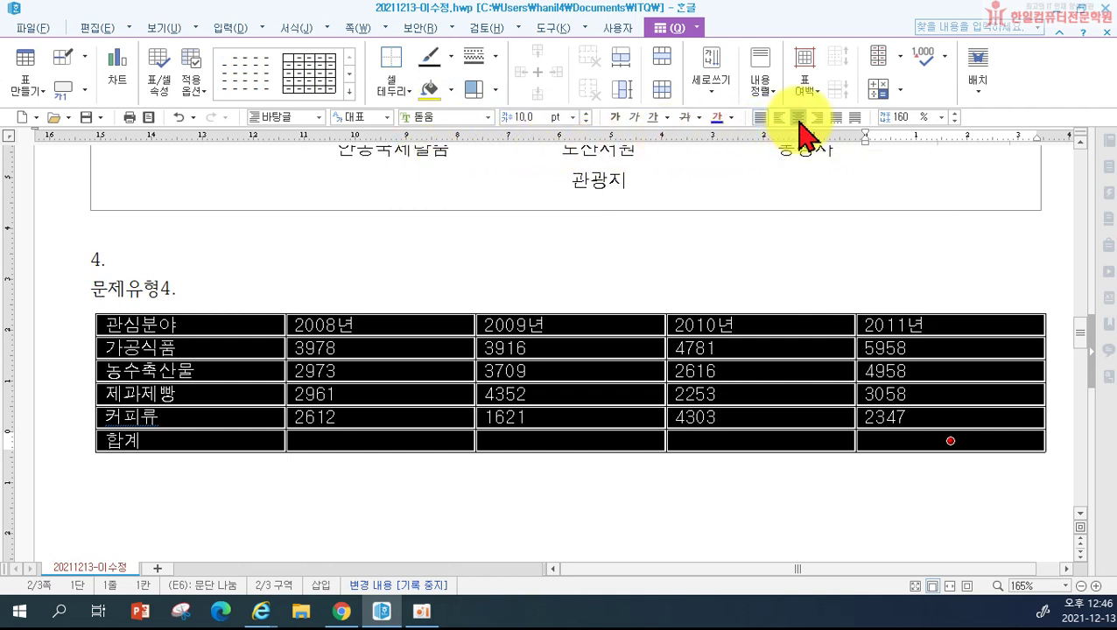
{"action": "left_click", "coordinate": [797, 121]}
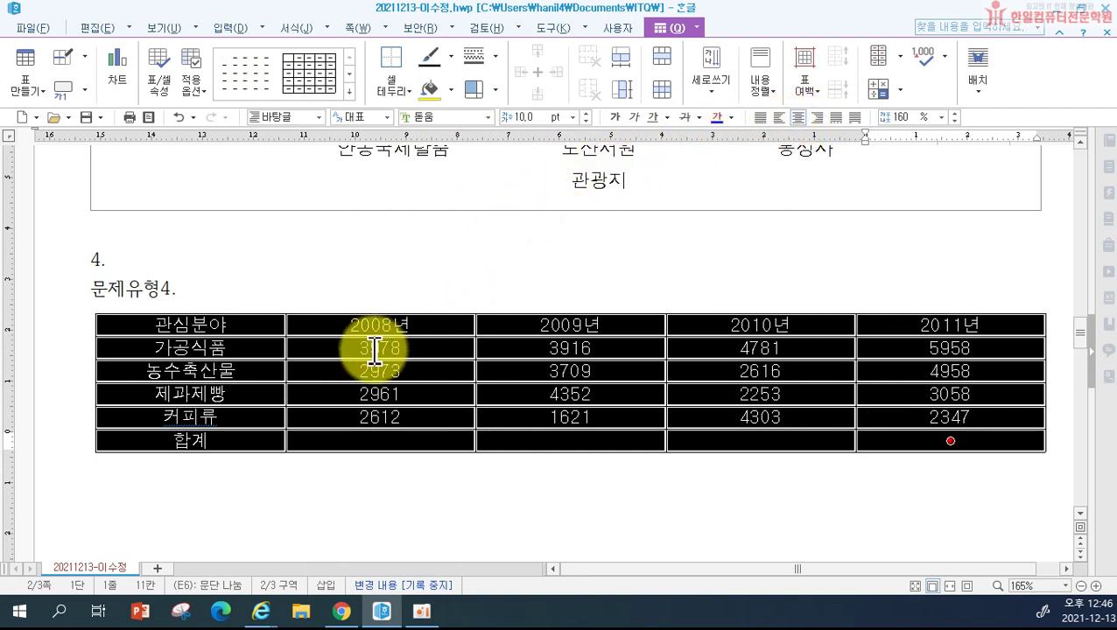
Step: Right-align the number cells and add thousands separators with 자릿점 넣기
{"action": "left_click_drag", "start_coordinate": [368, 349], "coordinate": [906, 454]}
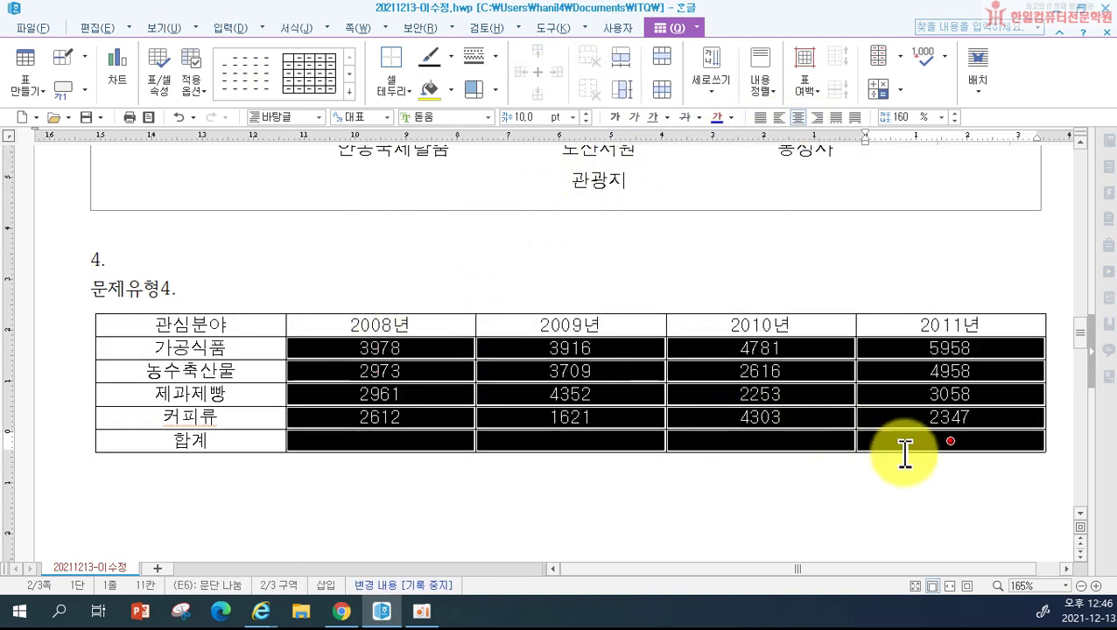
{"action": "left_click", "coordinate": [817, 119]}
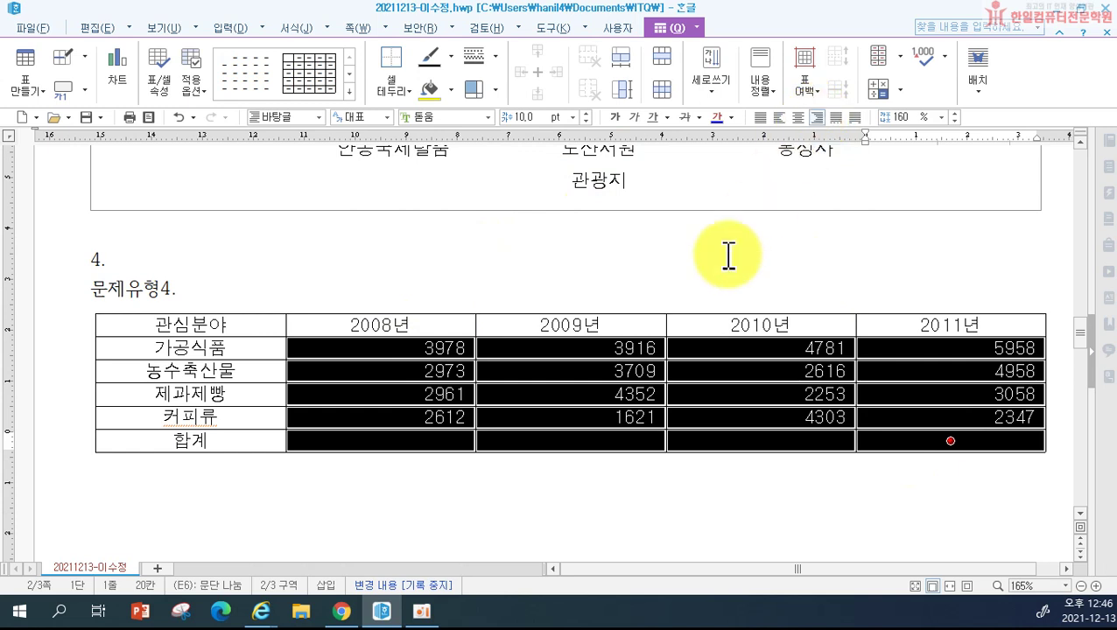
{"action": "right_click", "coordinate": [758, 412]}
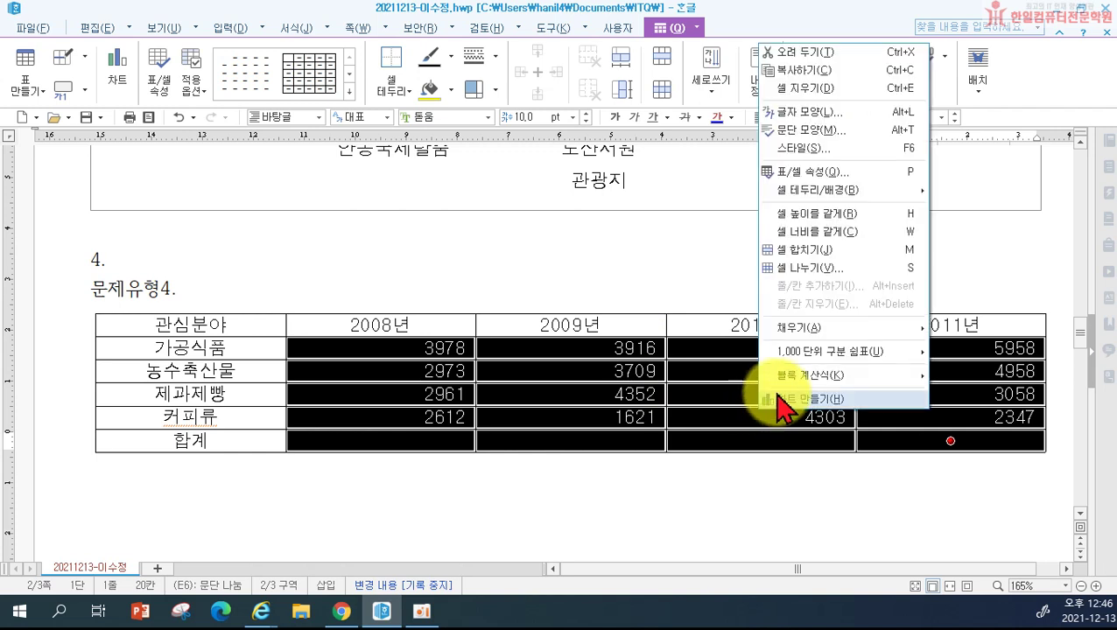
{"action": "mouse_move", "coordinate": [803, 360]}
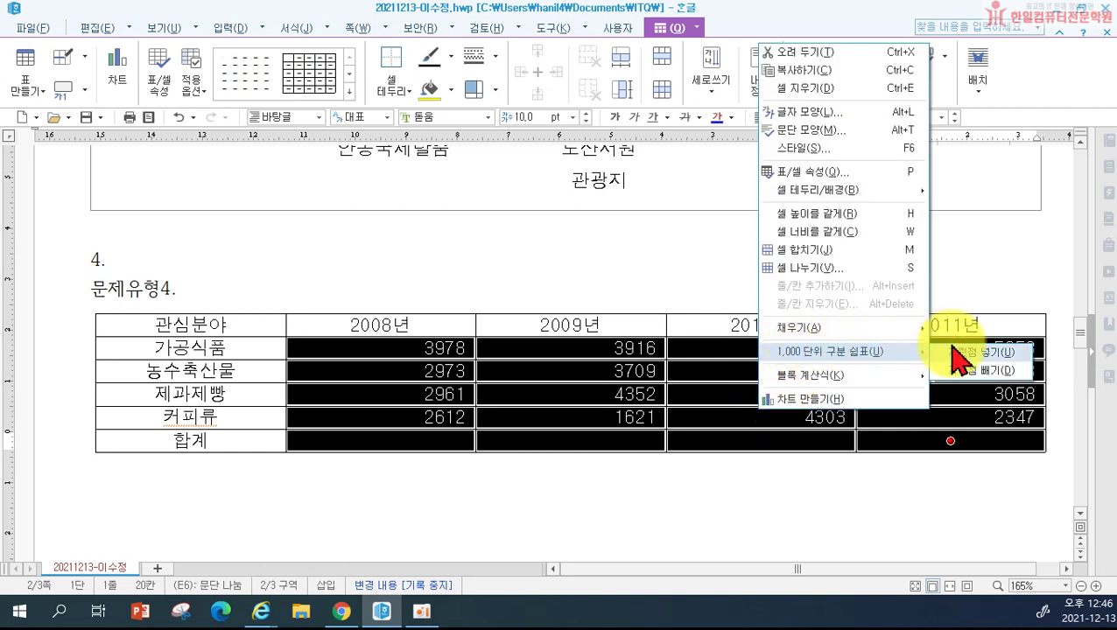
{"action": "left_click", "coordinate": [981, 352]}
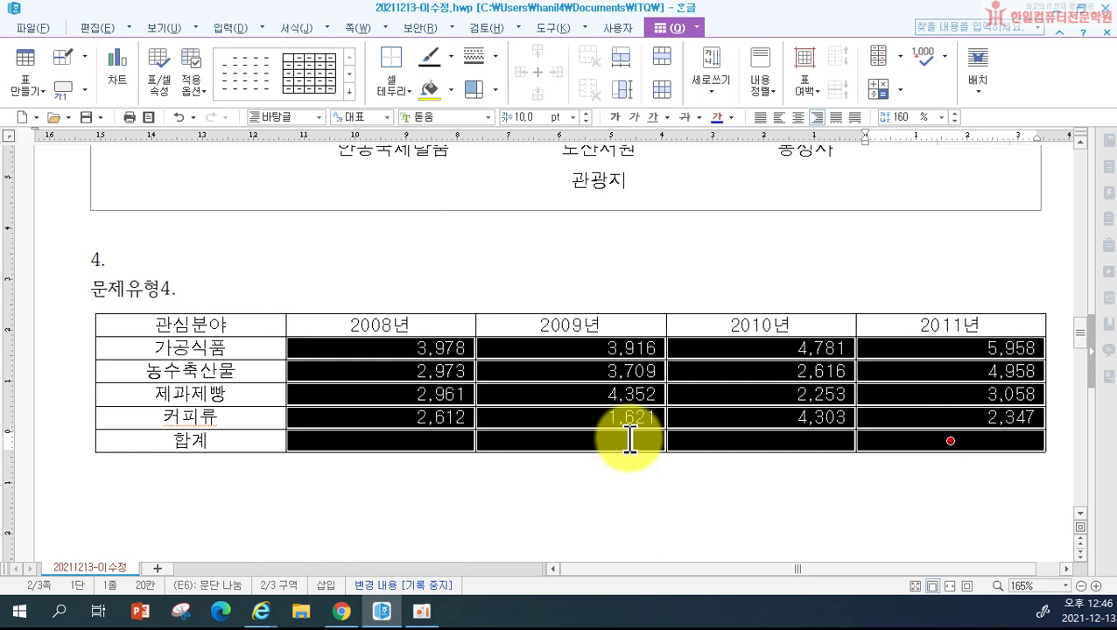
Step: Shade the block from 관심분야 to the 2009년 커피류 cell with a yellow 면 색
{"action": "left_click", "coordinate": [445, 275]}
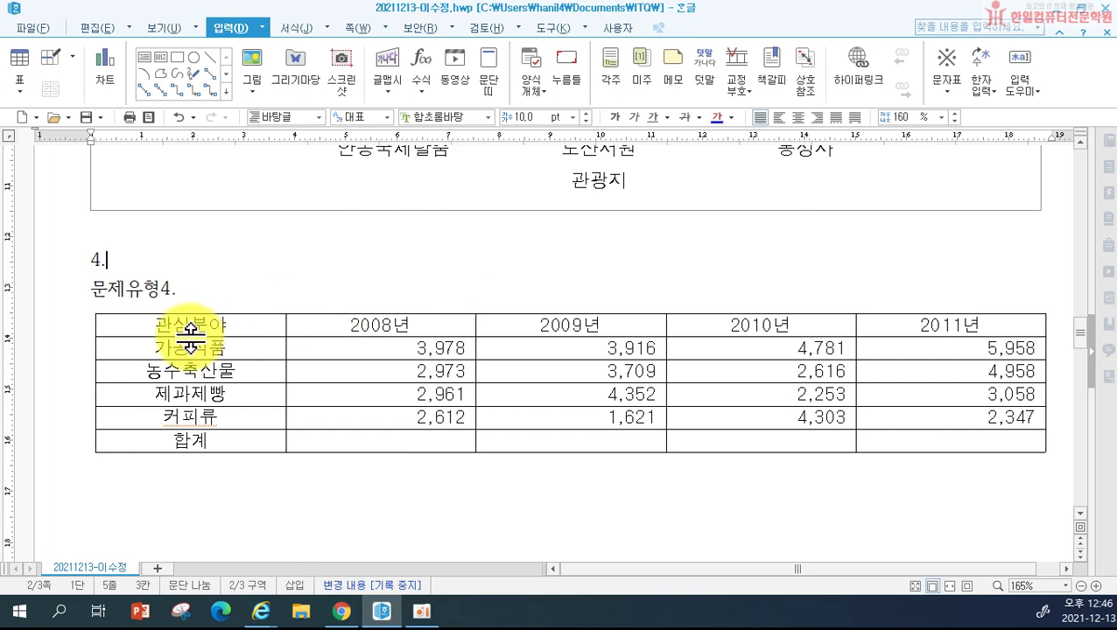
{"action": "left_click_drag", "start_coordinate": [197, 325], "coordinate": [563, 429]}
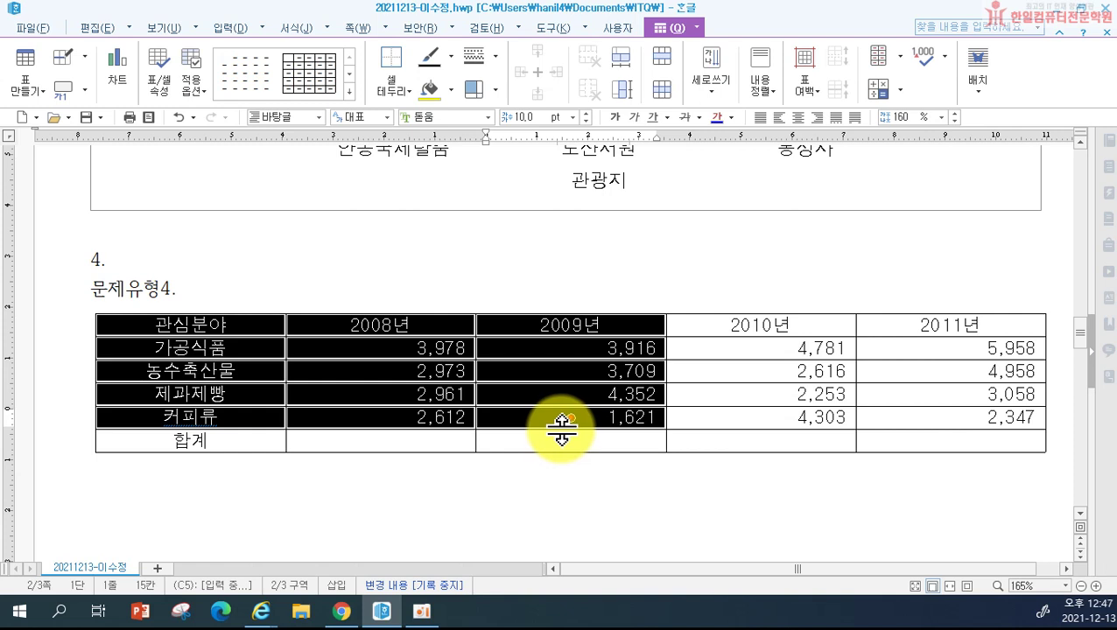
{"action": "key", "text": "c"}
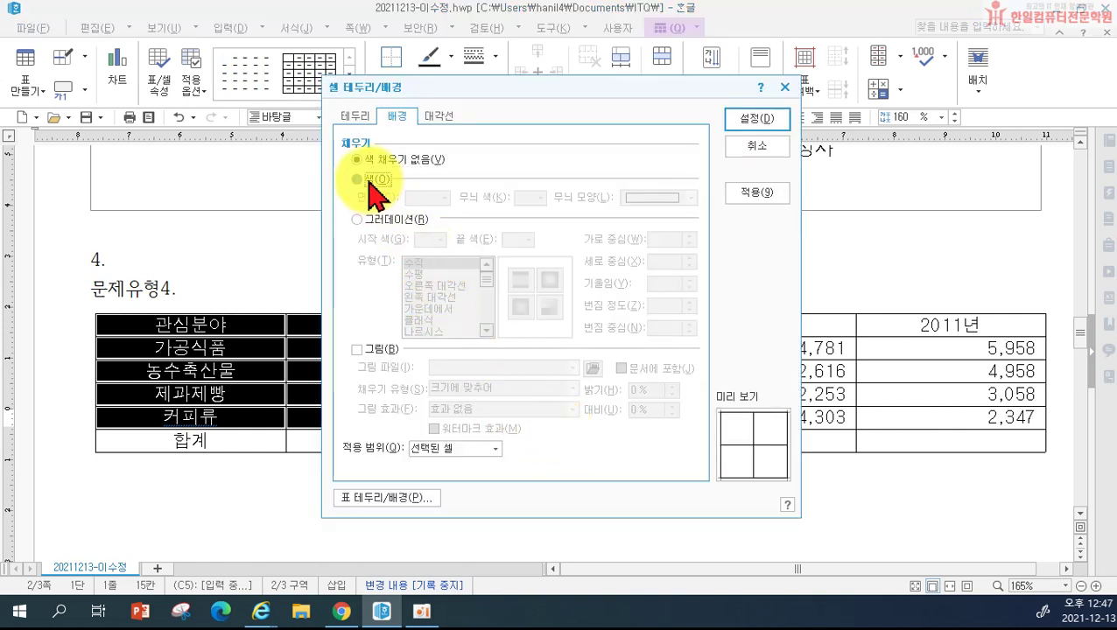
{"action": "left_click", "coordinate": [375, 181]}
{"action": "left_click", "coordinate": [424, 199]}
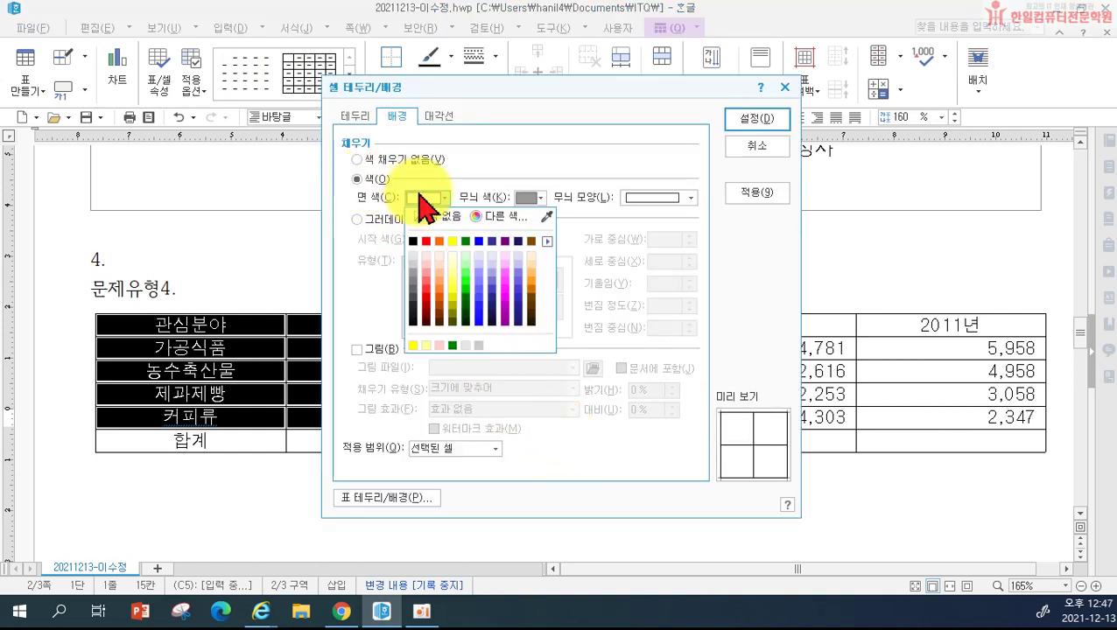
{"action": "left_click", "coordinate": [451, 242]}
{"action": "left_click", "coordinate": [749, 123]}
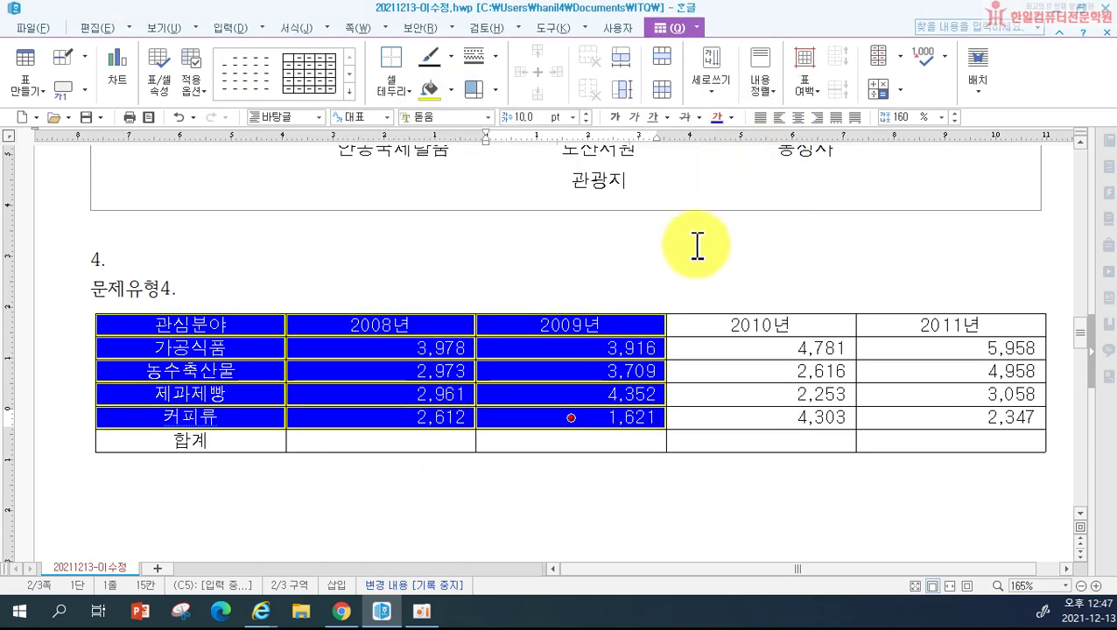
{"action": "left_click", "coordinate": [698, 246]}
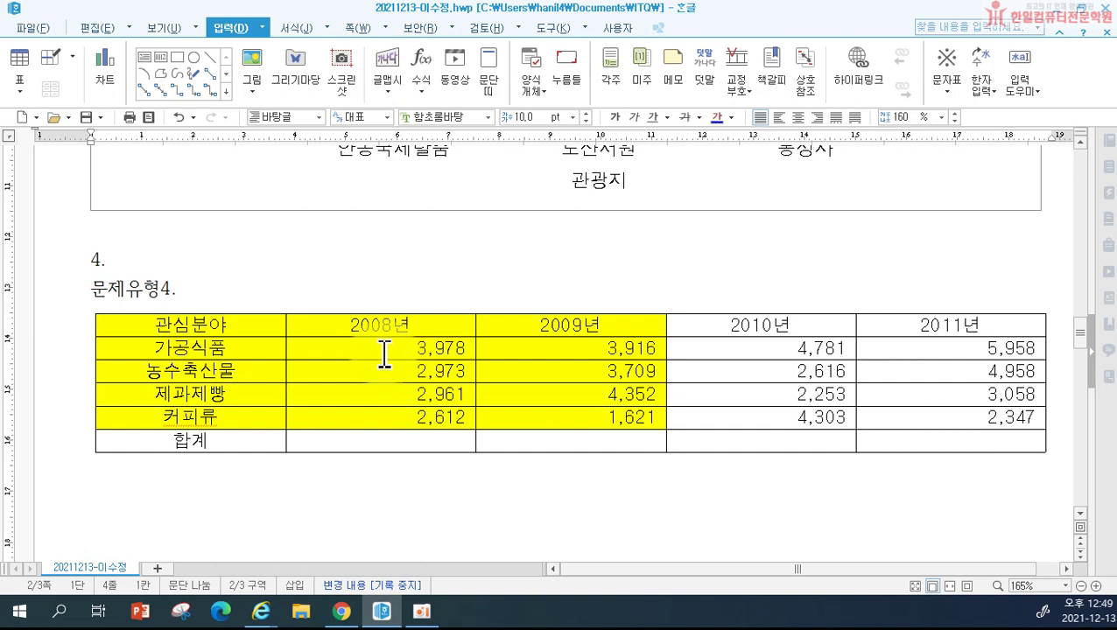
Step: Use 블록 합계 to put totals 12,524 and 13,598 in the 2008년/2009년 합계 cells
{"action": "left_click_drag", "start_coordinate": [384, 354], "coordinate": [528, 438]}
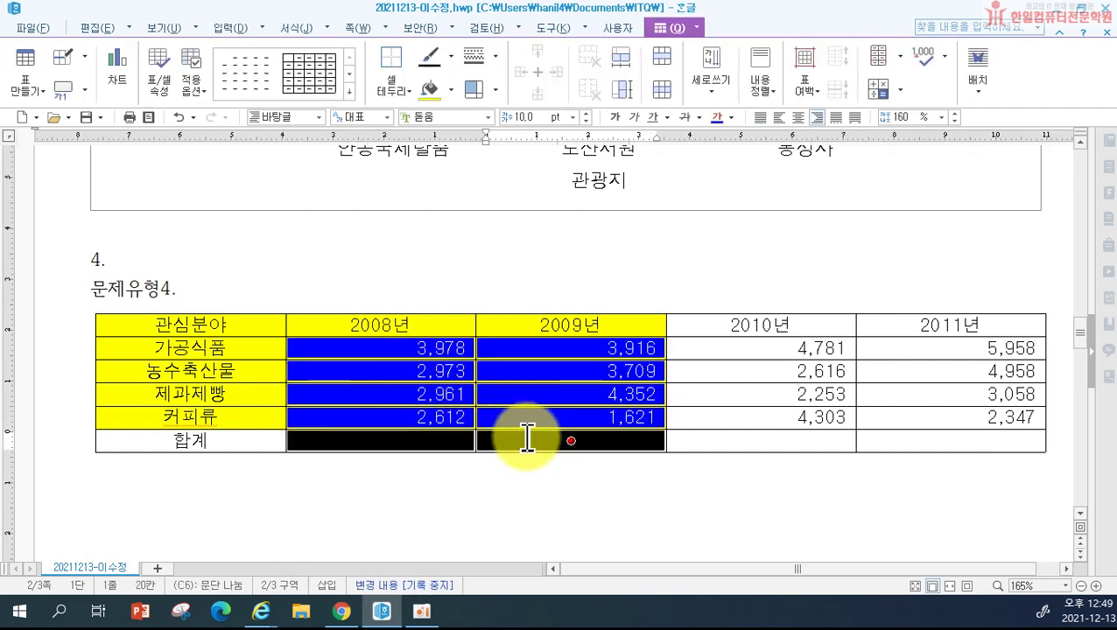
{"action": "left_click_drag", "start_coordinate": [394, 348], "coordinate": [506, 443]}
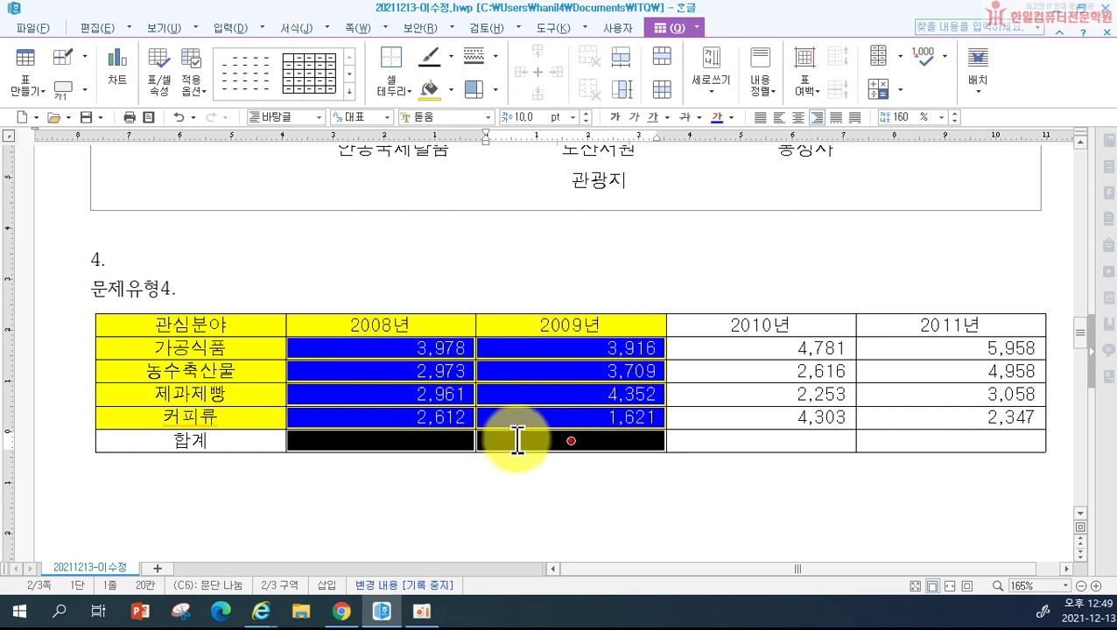
{"action": "right_click", "coordinate": [506, 443]}
{"action": "mouse_move", "coordinate": [571, 408]}
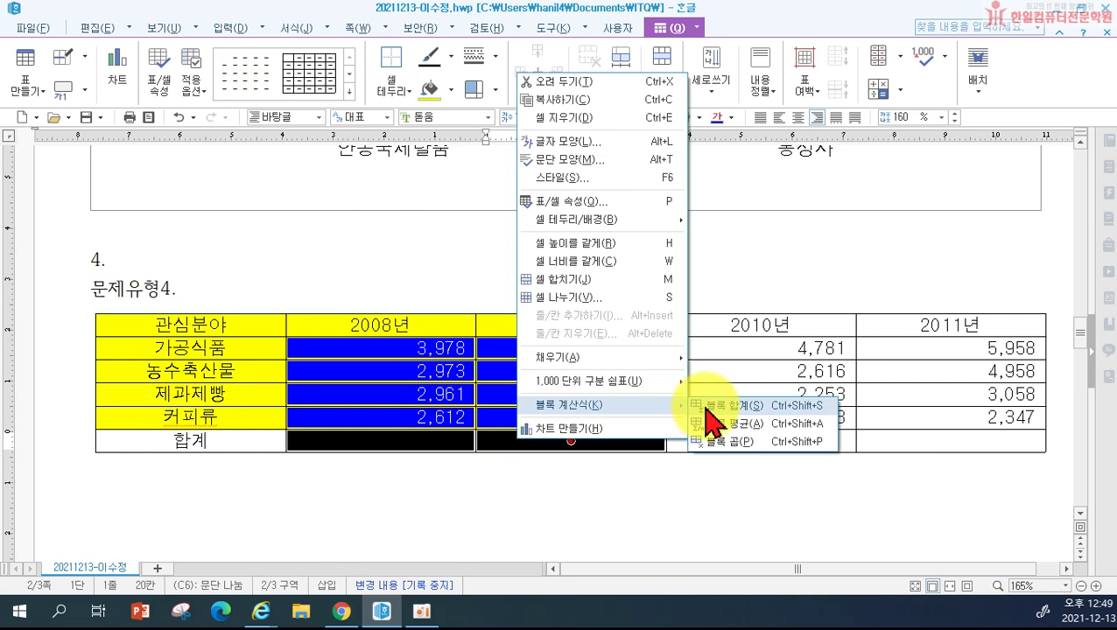
{"action": "left_click", "coordinate": [731, 406]}
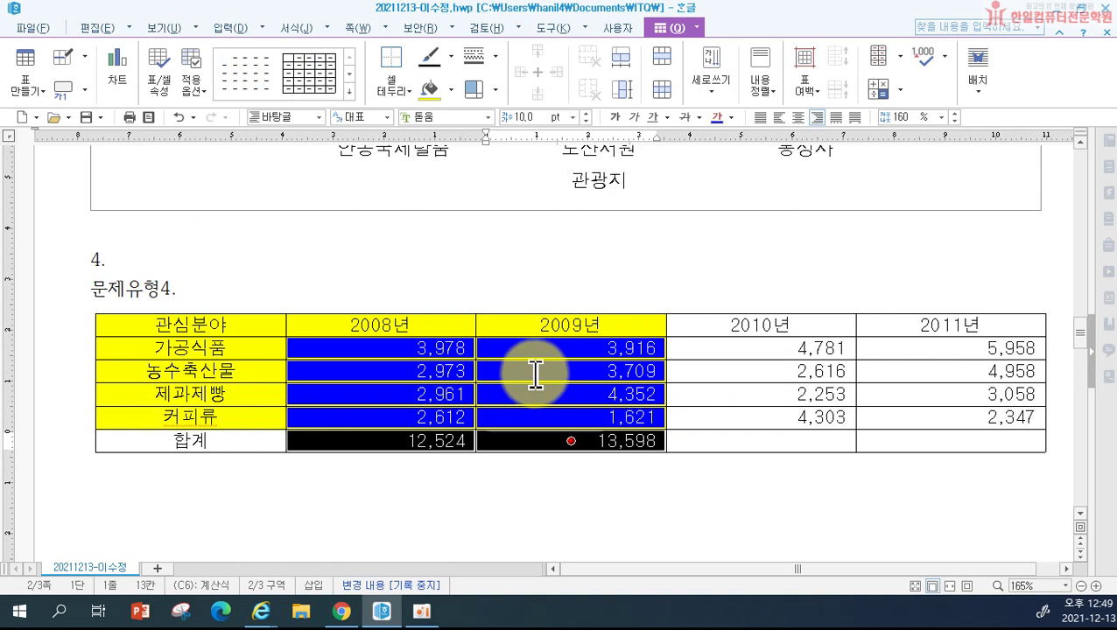
Step: Add a caption above the table reading '연도별 전시회 관심분야 참관 현황(단위 : 명)'
{"action": "left_click", "coordinate": [85, 91]}
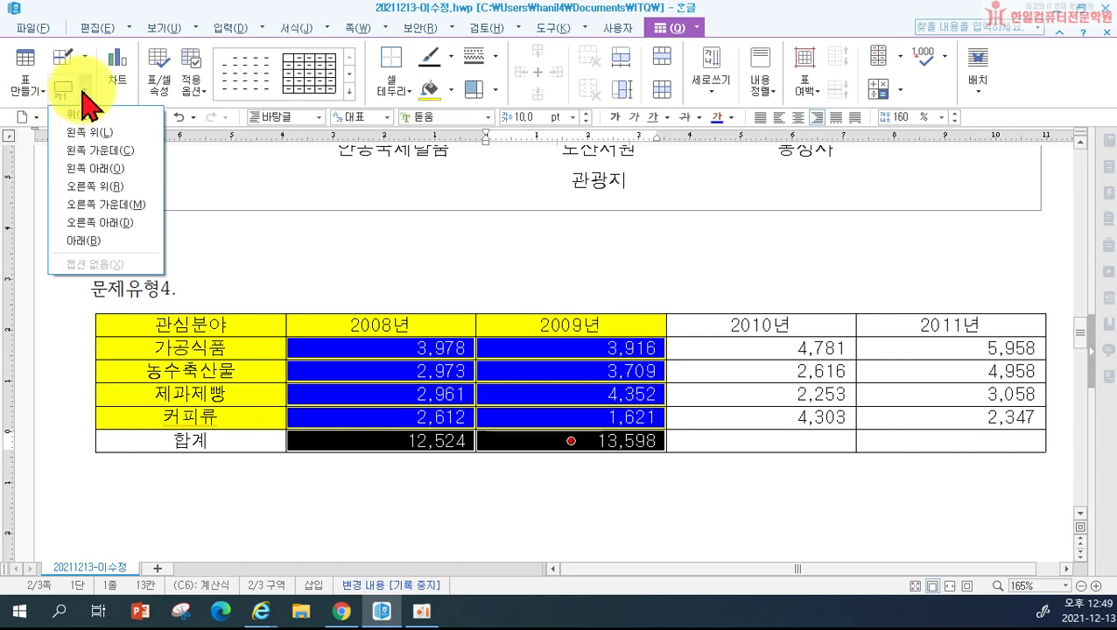
{"action": "left_click", "coordinate": [78, 114]}
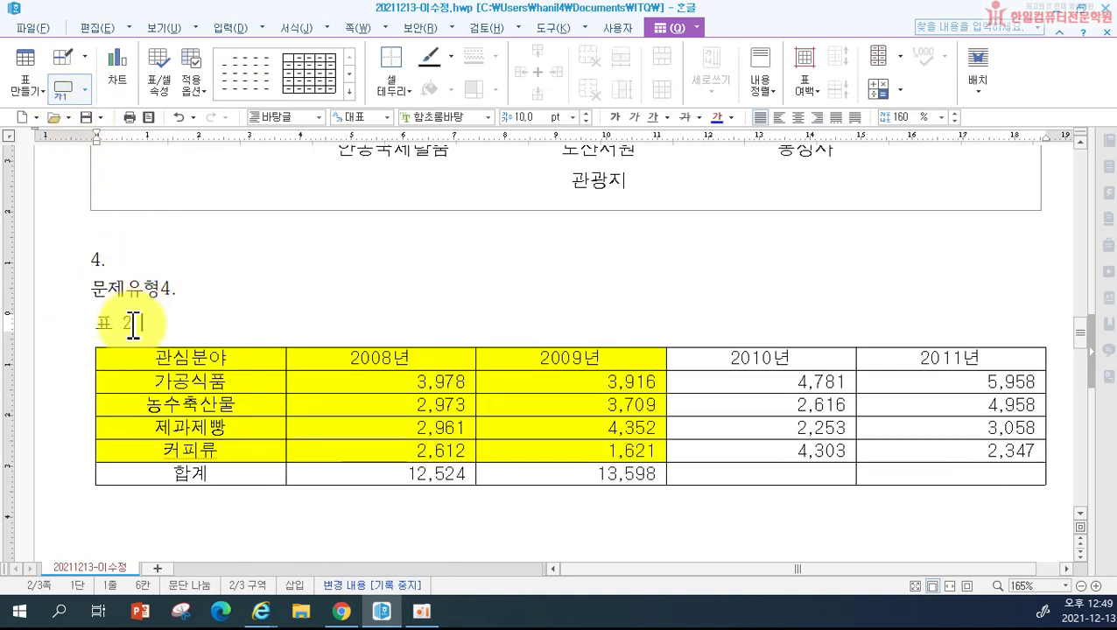
{"action": "left_click_drag", "start_coordinate": [143, 323], "coordinate": [93, 324]}
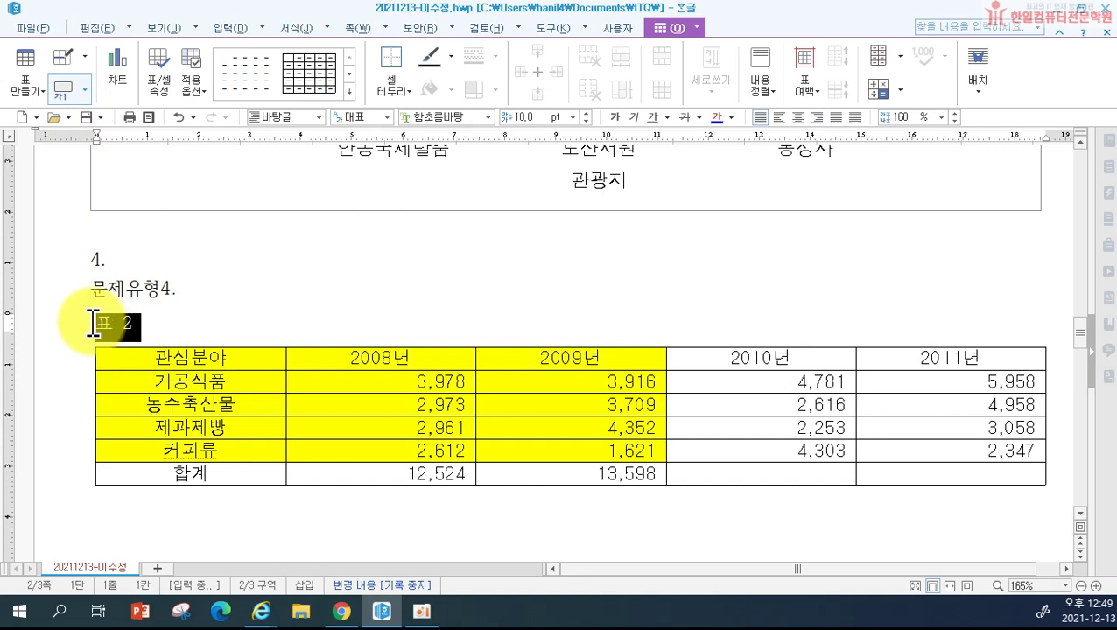
{"action": "key", "text": "F9"}
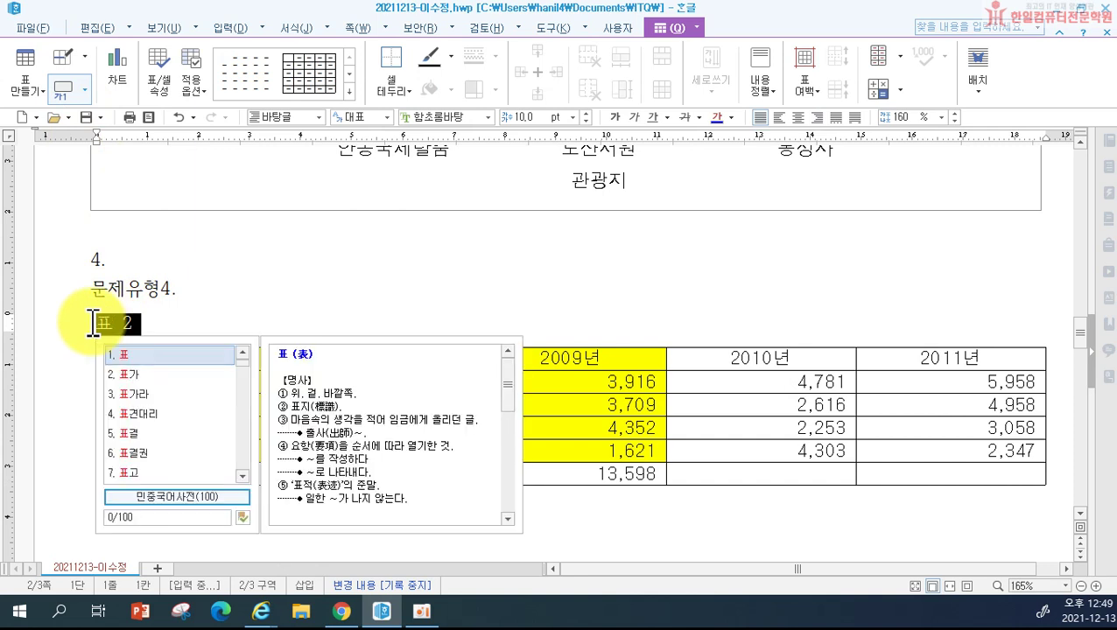
{"action": "key", "text": "Escape"}
{"action": "type", "text": "연도별 "}
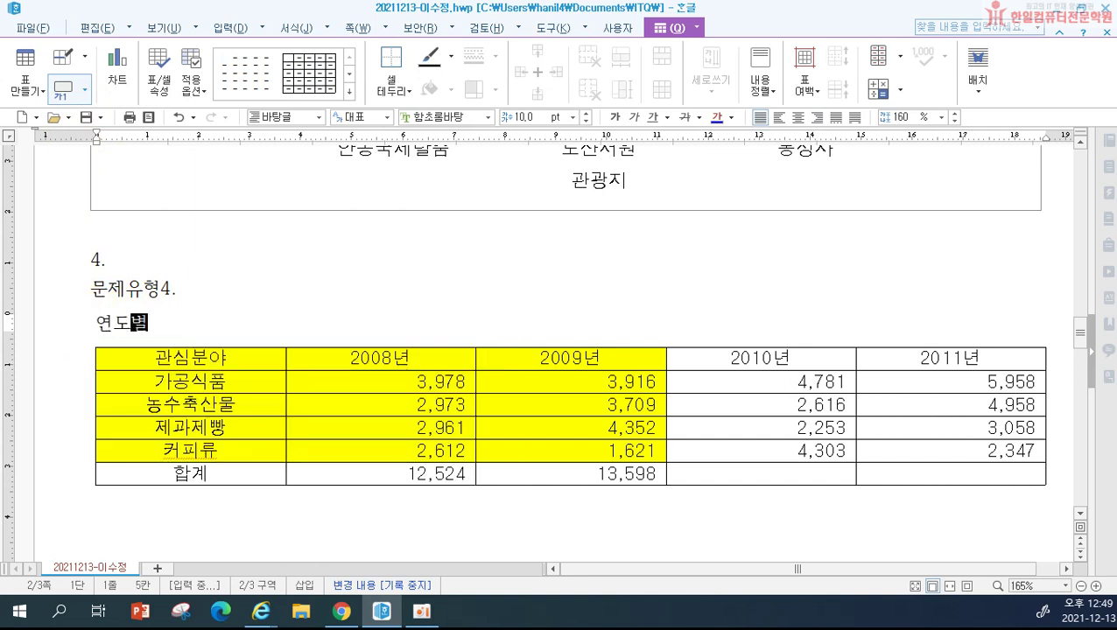
{"action": "type", "text": "전시회 "}
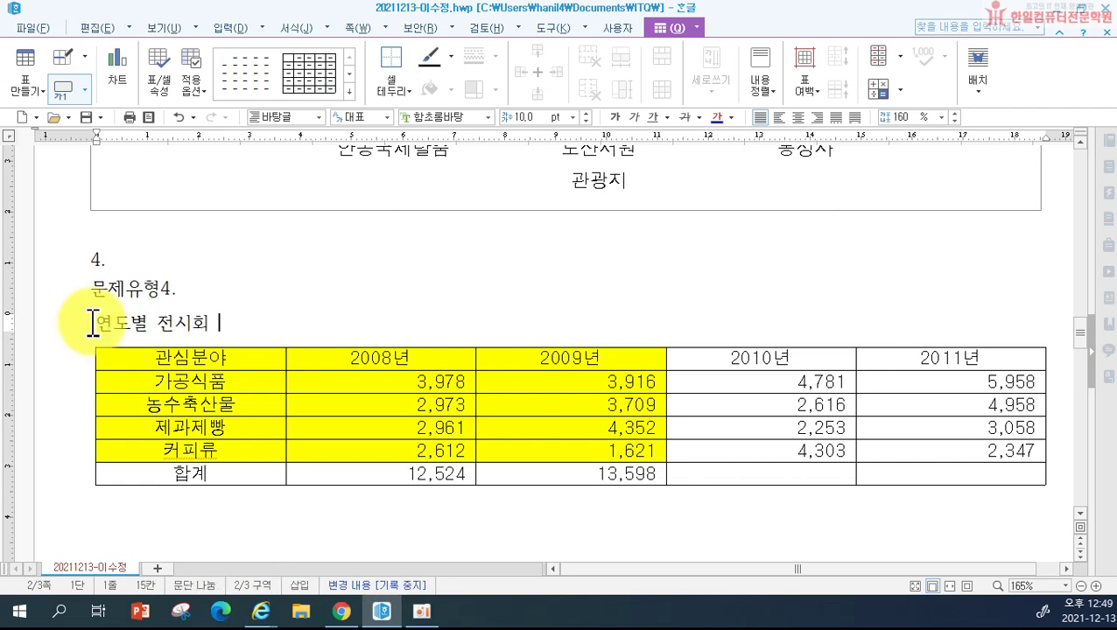
{"action": "type", "text": "관심분"}
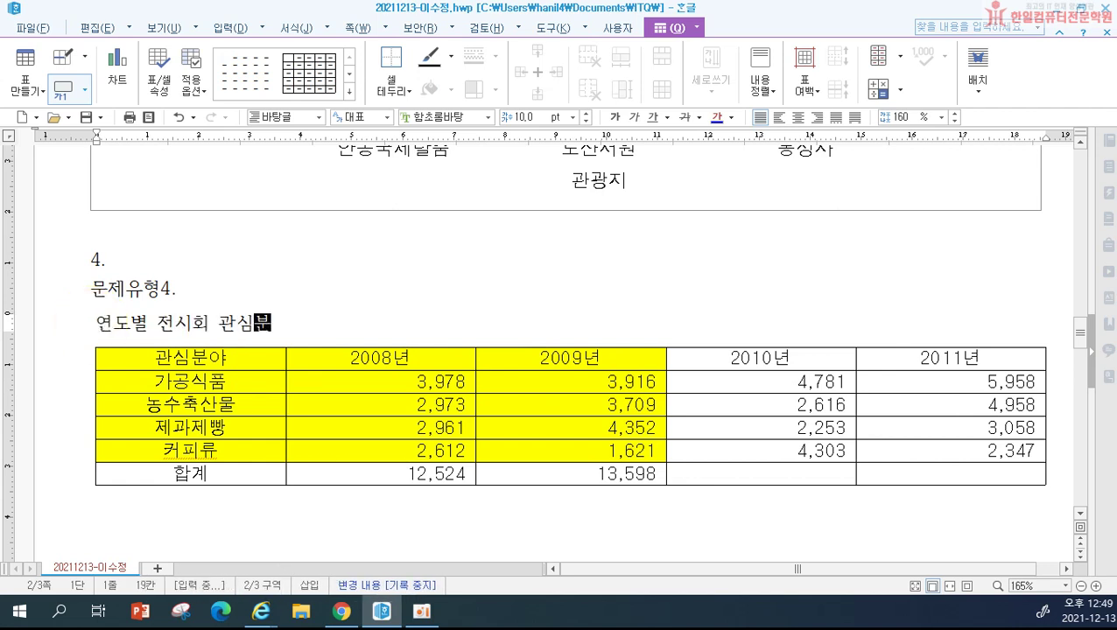
{"action": "type", "text": "야 참관 현화"}
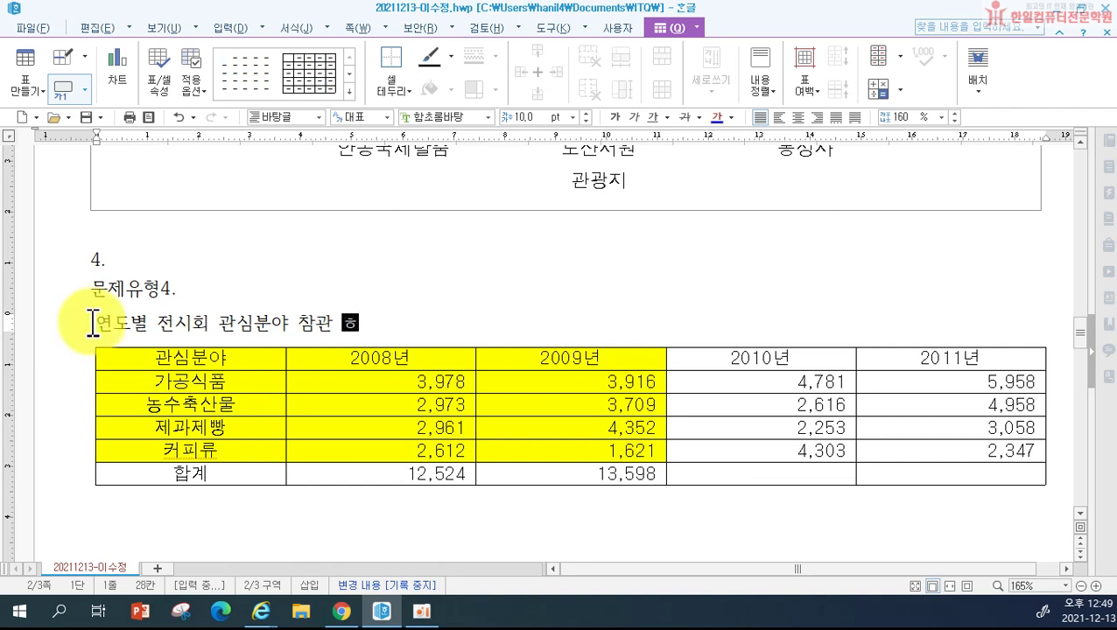
{"action": "type", "text": "ㅇ"}
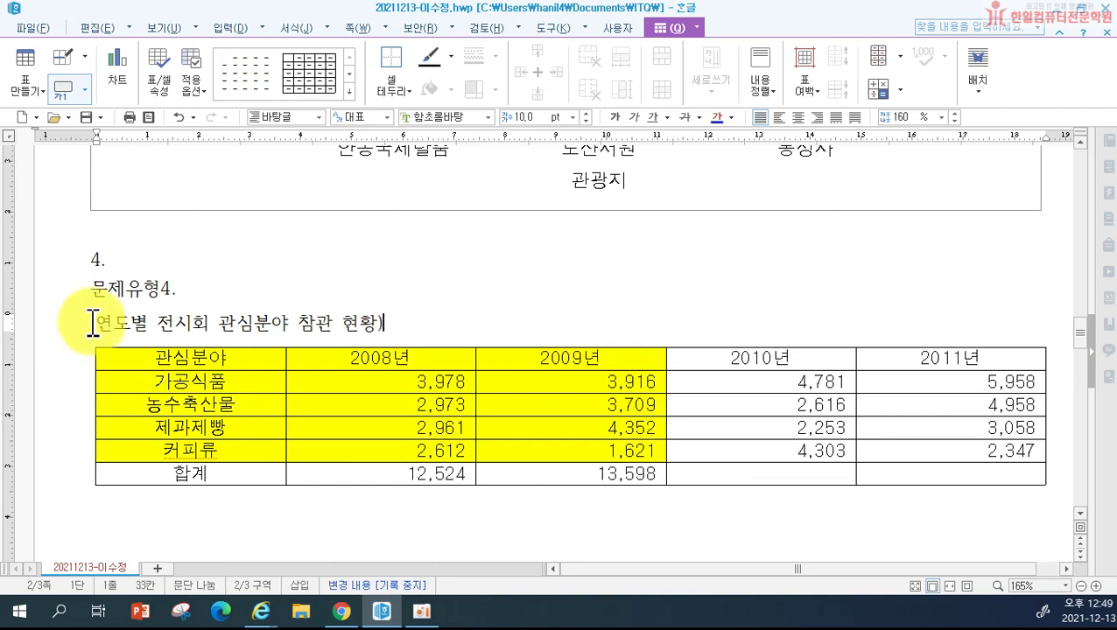
{"action": "type", "text": "(단우"}
{"action": "type", "text": "ㅣ : 명)"}
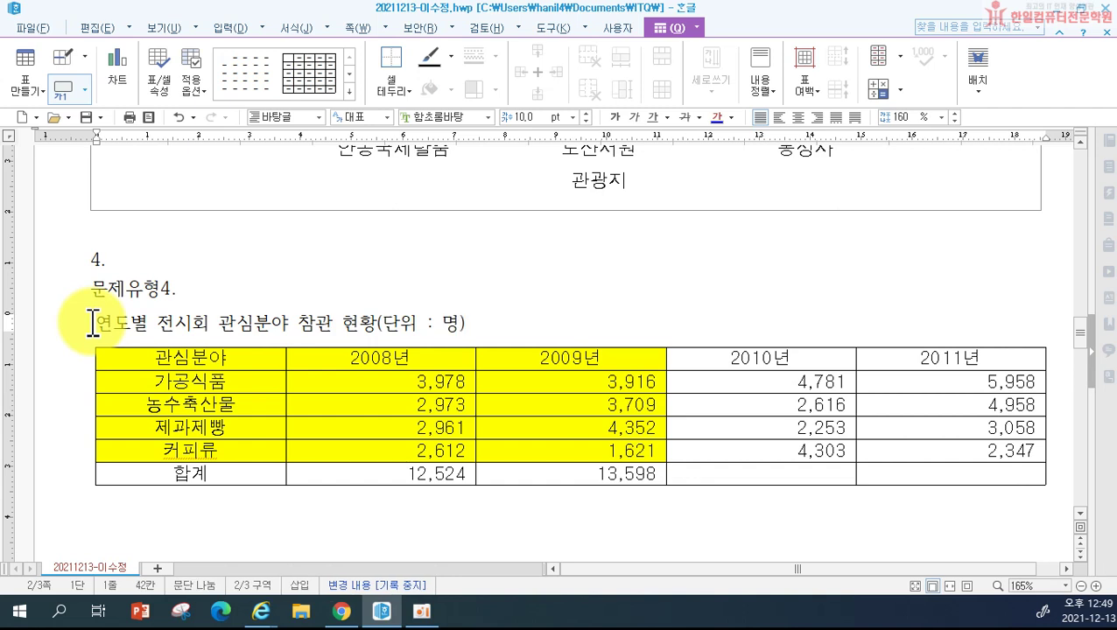
Step: Right-align the caption and set it in the 돋움 font
{"action": "left_click", "coordinate": [816, 117]}
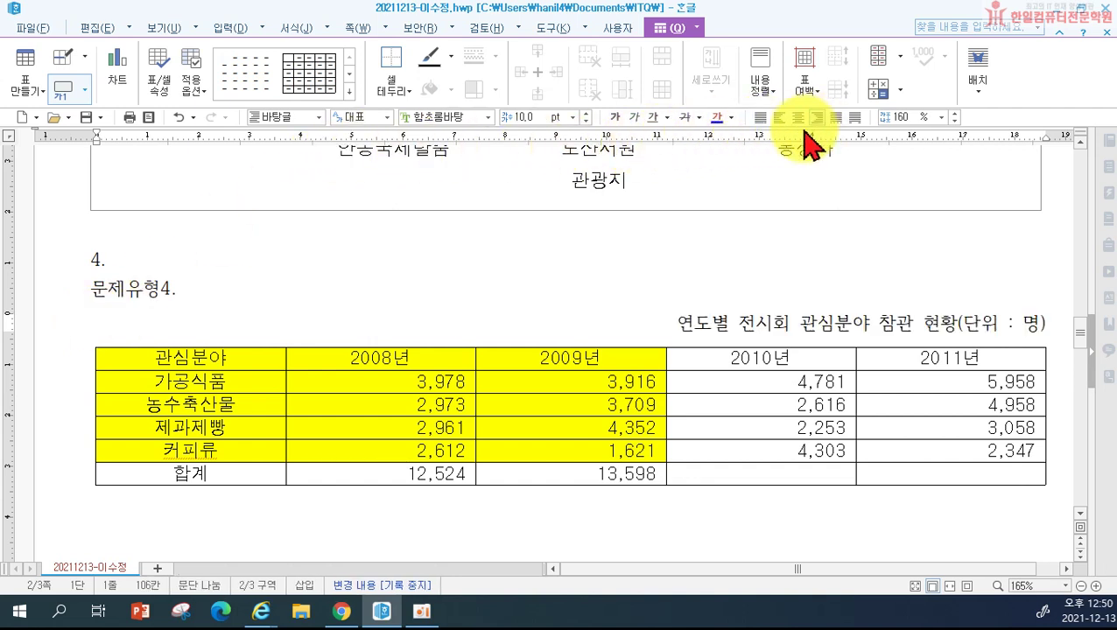
{"action": "left_click_drag", "start_coordinate": [679, 319], "coordinate": [1059, 335]}
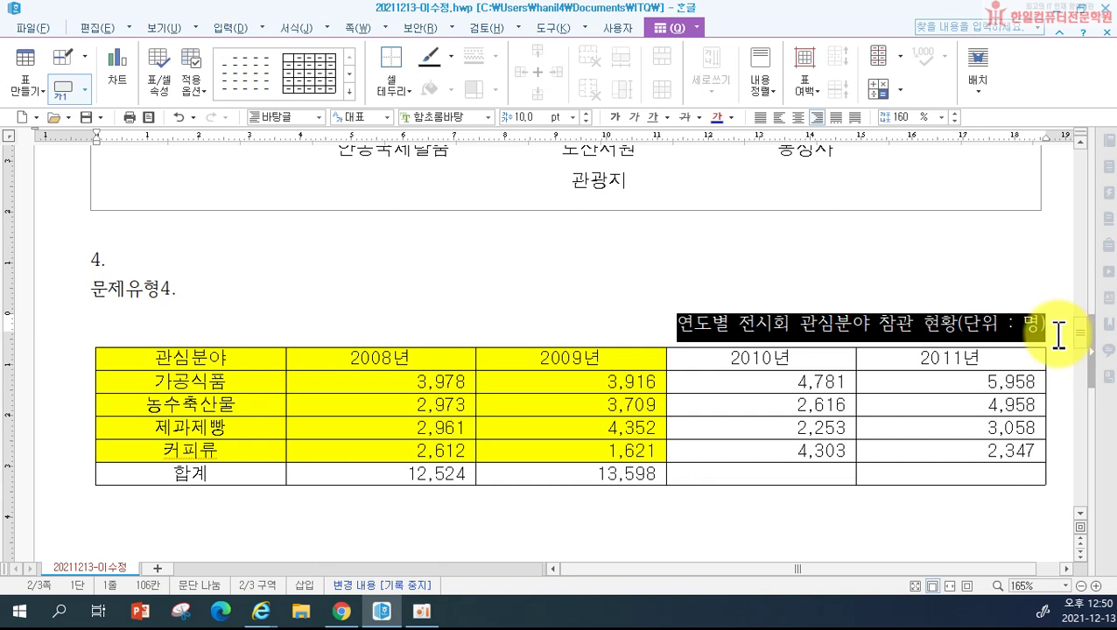
{"action": "left_click", "coordinate": [464, 116]}
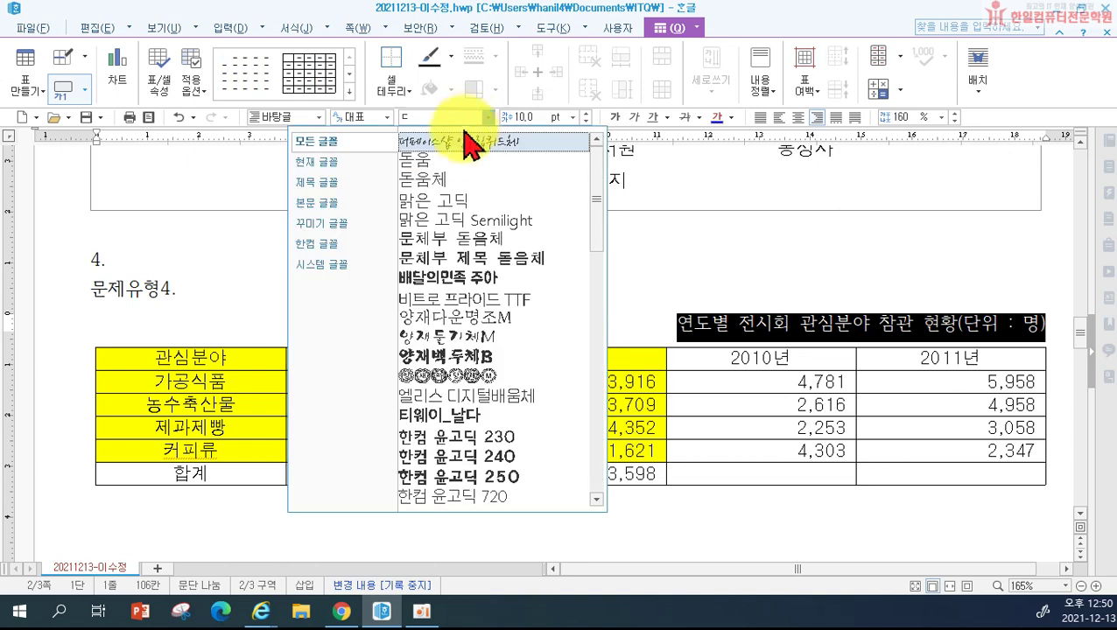
{"action": "left_click", "coordinate": [462, 153]}
{"action": "left_click", "coordinate": [588, 267]}
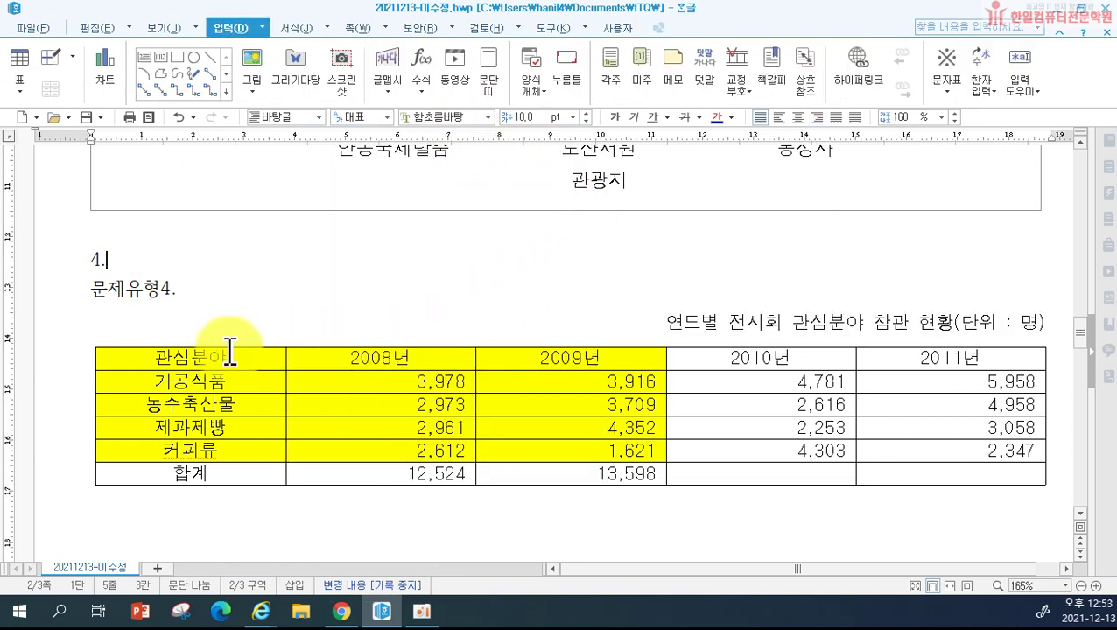
{"action": "left_click_drag", "start_coordinate": [231, 355], "coordinate": [902, 498]}
Step: Give the whole table a 0.5 mm double-line outer border
{"action": "key", "text": "l"}
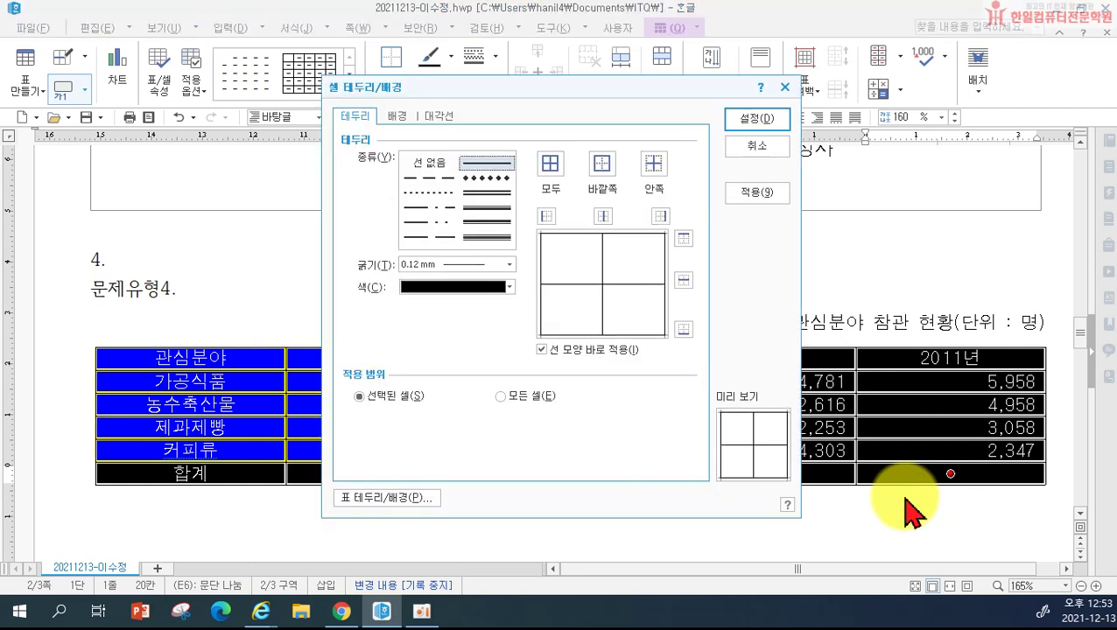
{"action": "left_click", "coordinate": [499, 192]}
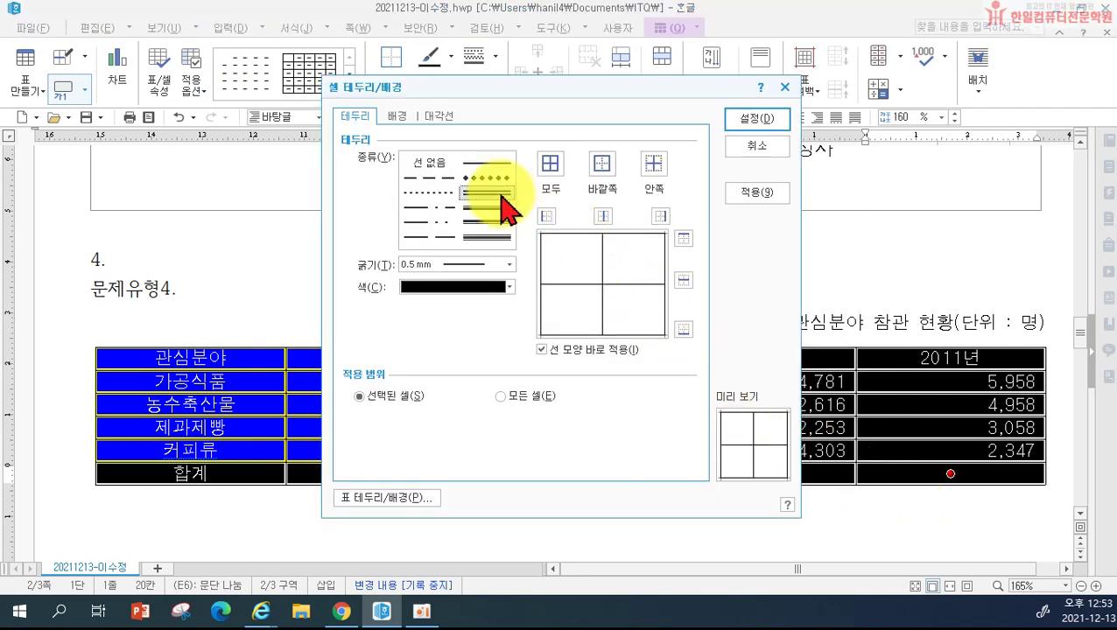
{"action": "left_click", "coordinate": [601, 166]}
{"action": "left_click", "coordinate": [753, 122]}
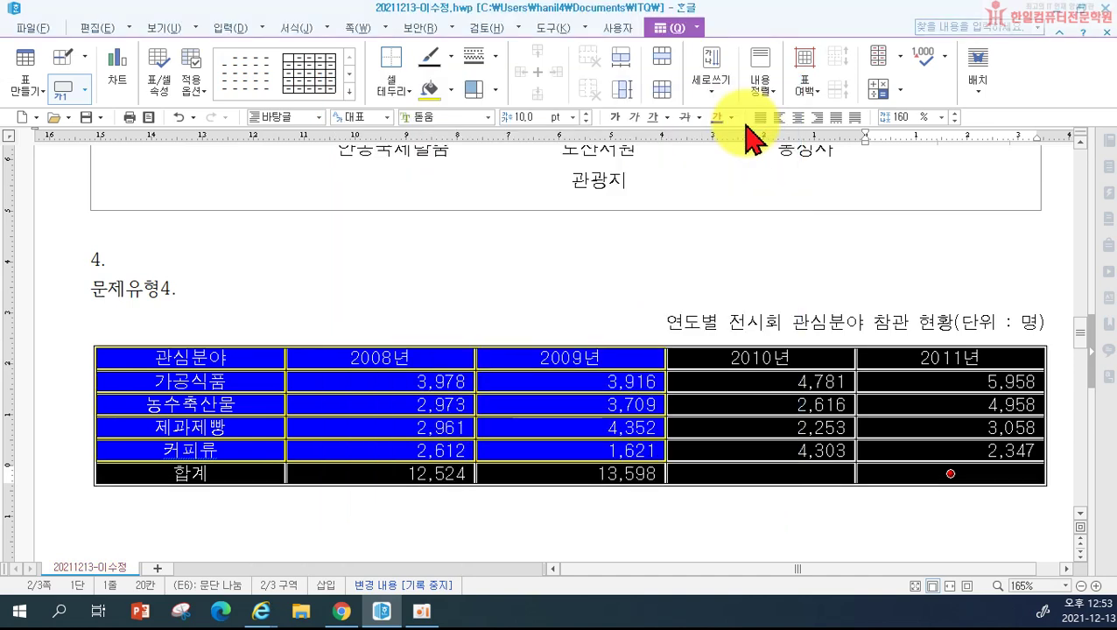
{"action": "left_click", "coordinate": [571, 312]}
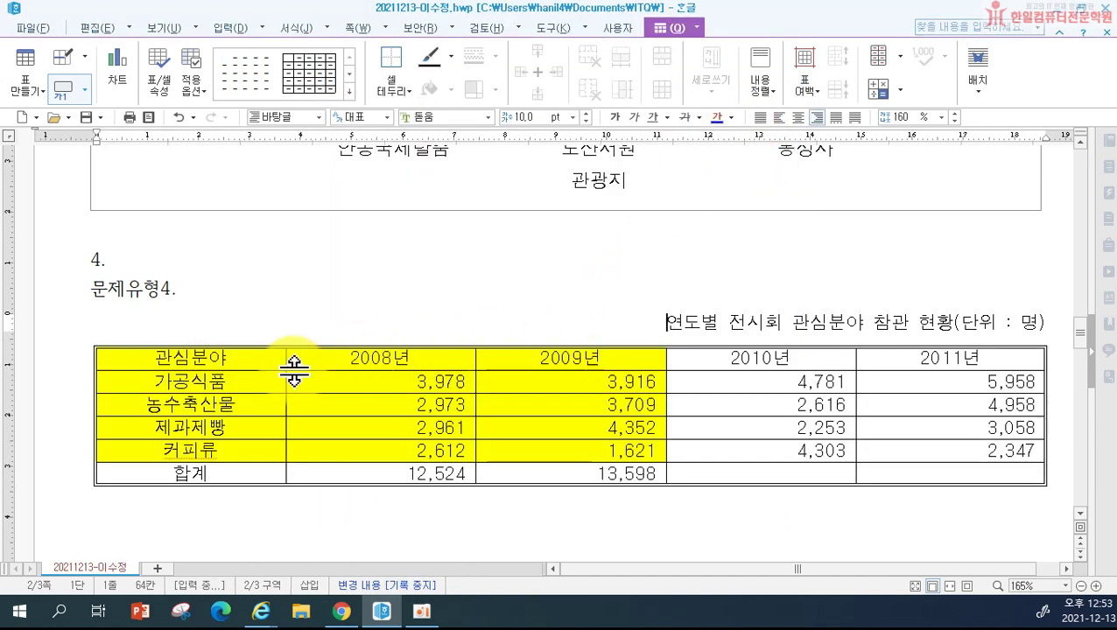
Step: Put a 0.5 mm double line along the top of the data rows, under the header row
{"action": "left_click", "coordinate": [148, 383]}
{"action": "left_click_drag", "start_coordinate": [149, 383], "coordinate": [929, 446]}
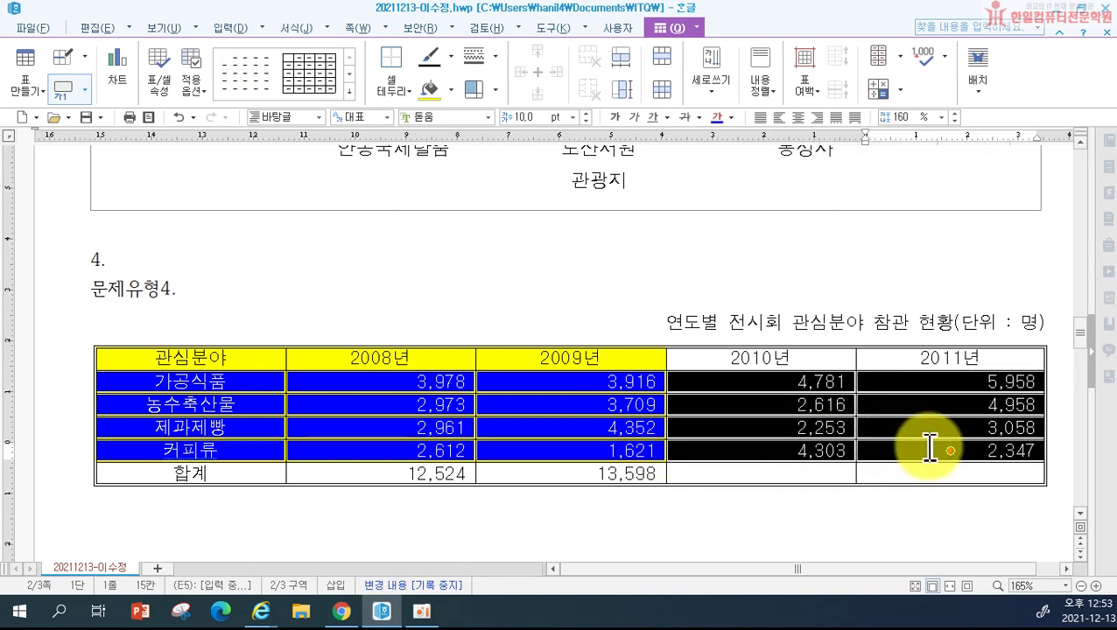
{"action": "key", "text": "l"}
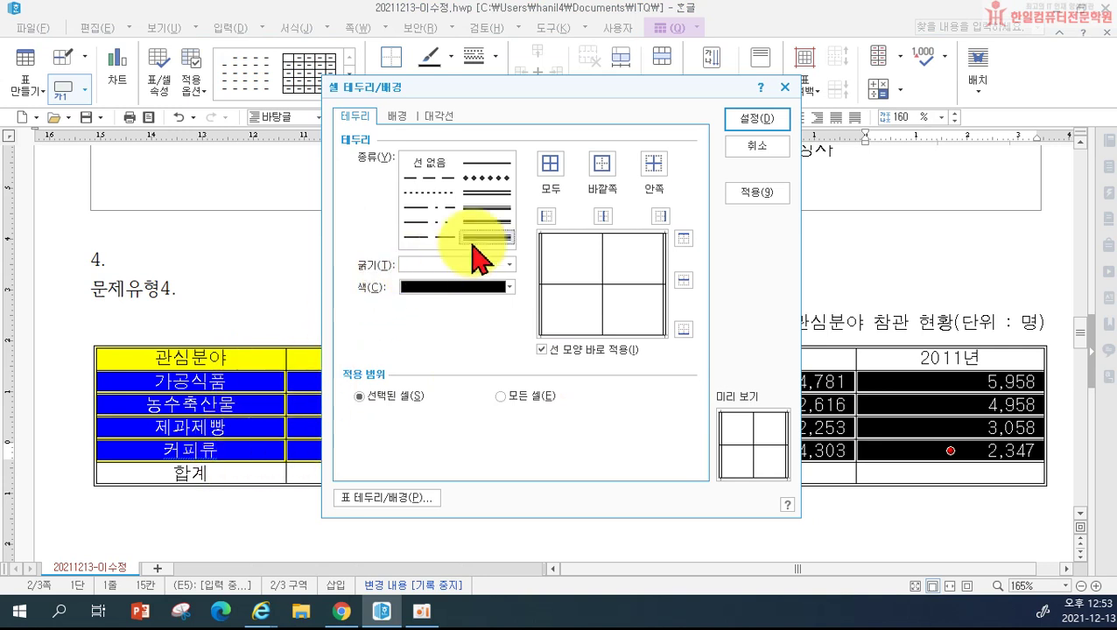
{"action": "left_click", "coordinate": [487, 191]}
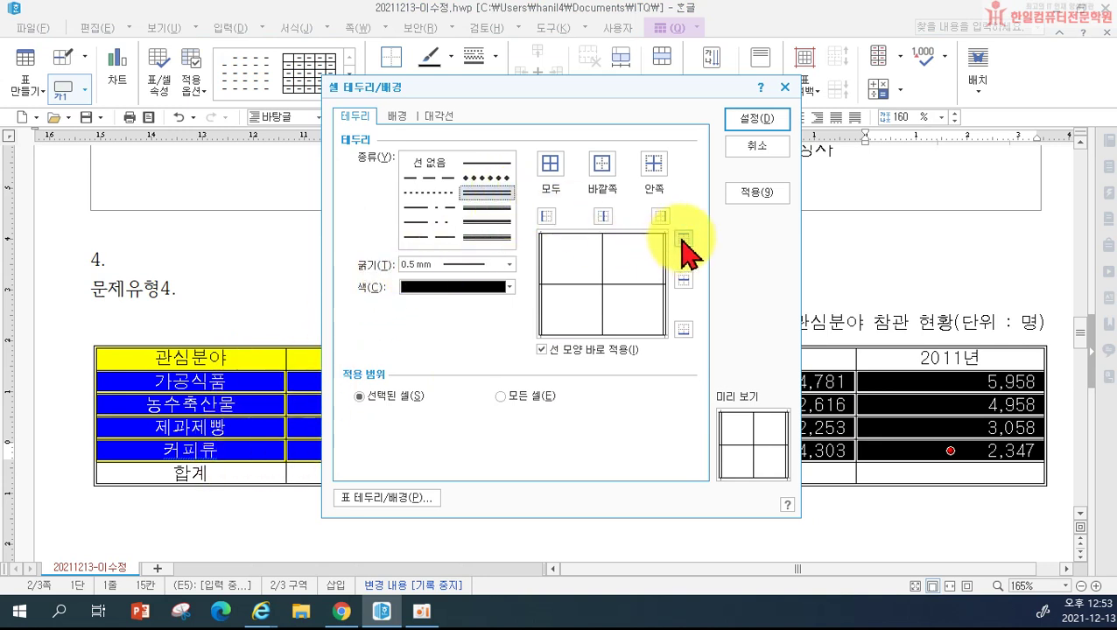
{"action": "left_click", "coordinate": [683, 238]}
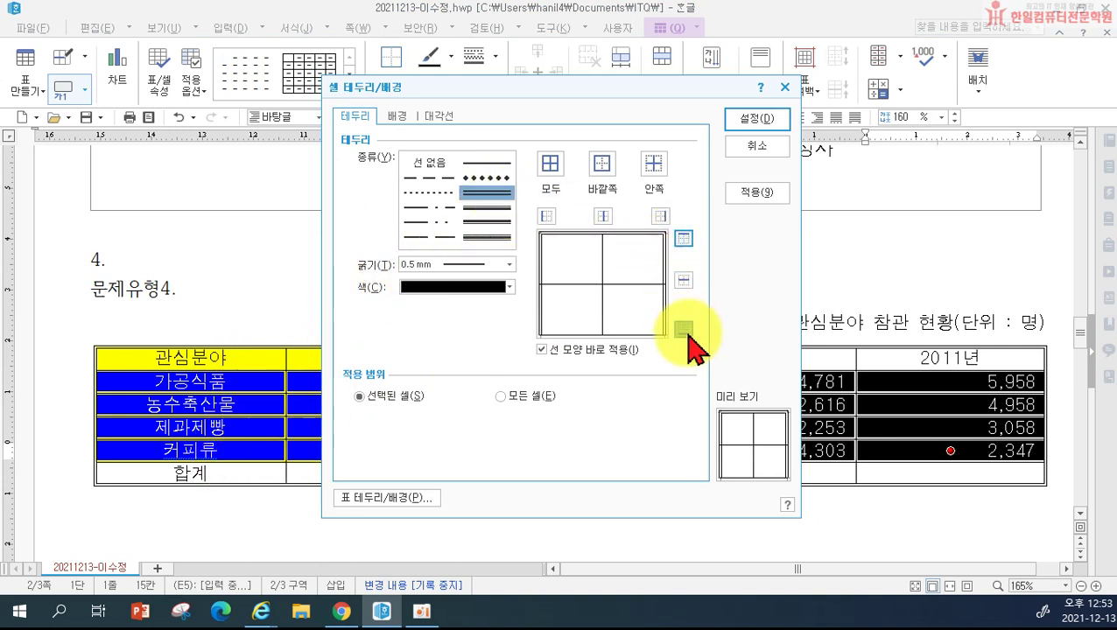
{"action": "left_click", "coordinate": [767, 118]}
{"action": "left_click", "coordinate": [724, 243]}
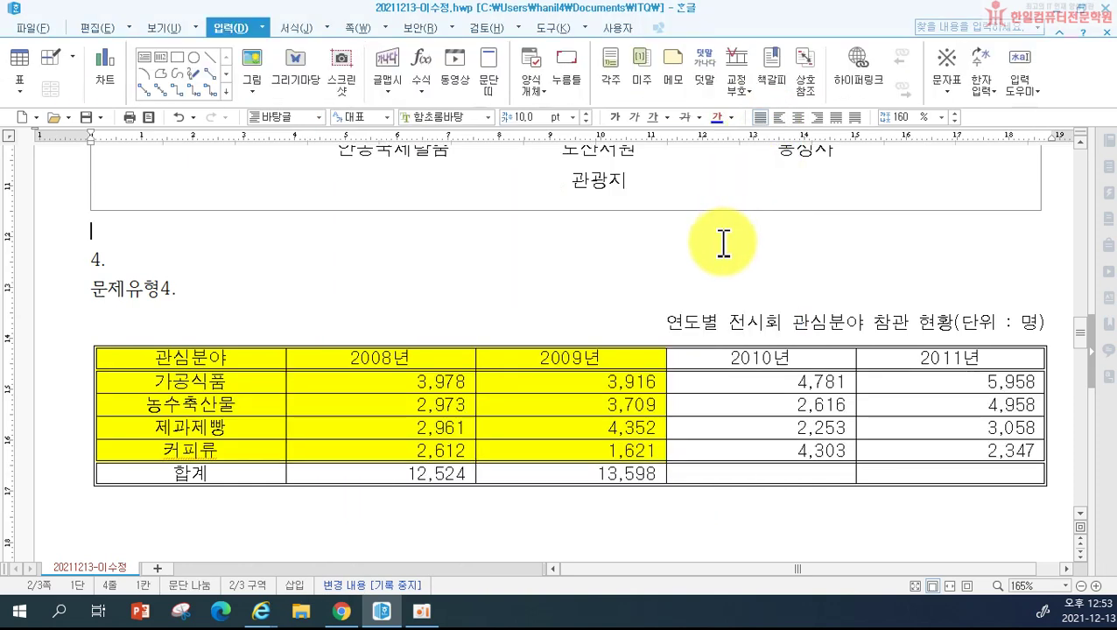
Step: Draw / diagonal lines through the empty 2010년 and 2011년 합계 cells
{"action": "left_click_drag", "start_coordinate": [748, 471], "coordinate": [932, 489]}
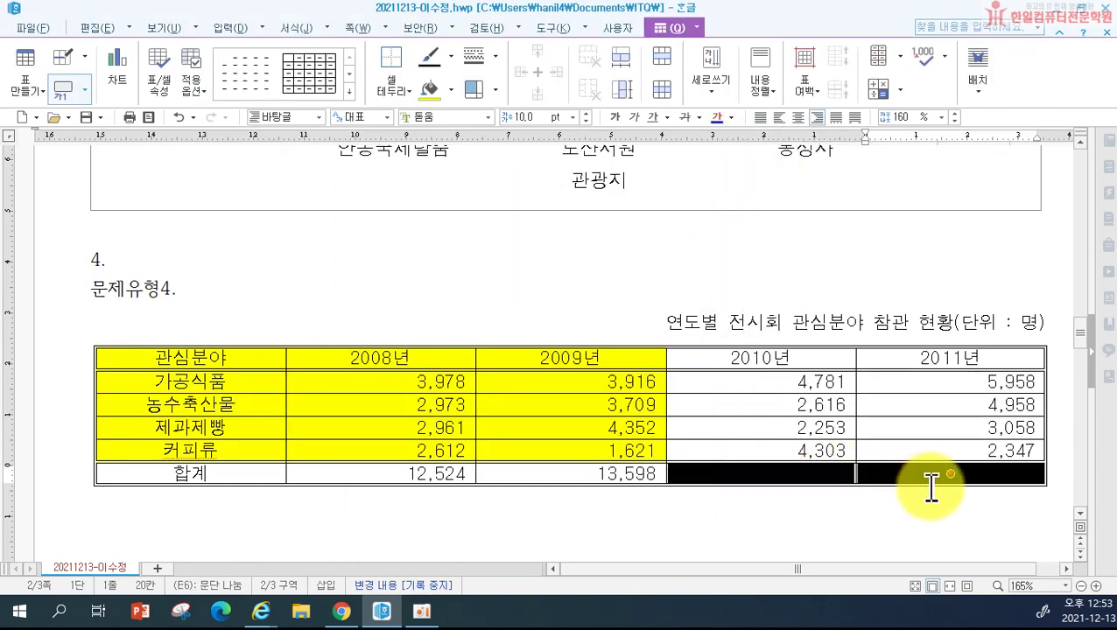
{"action": "key", "text": "l"}
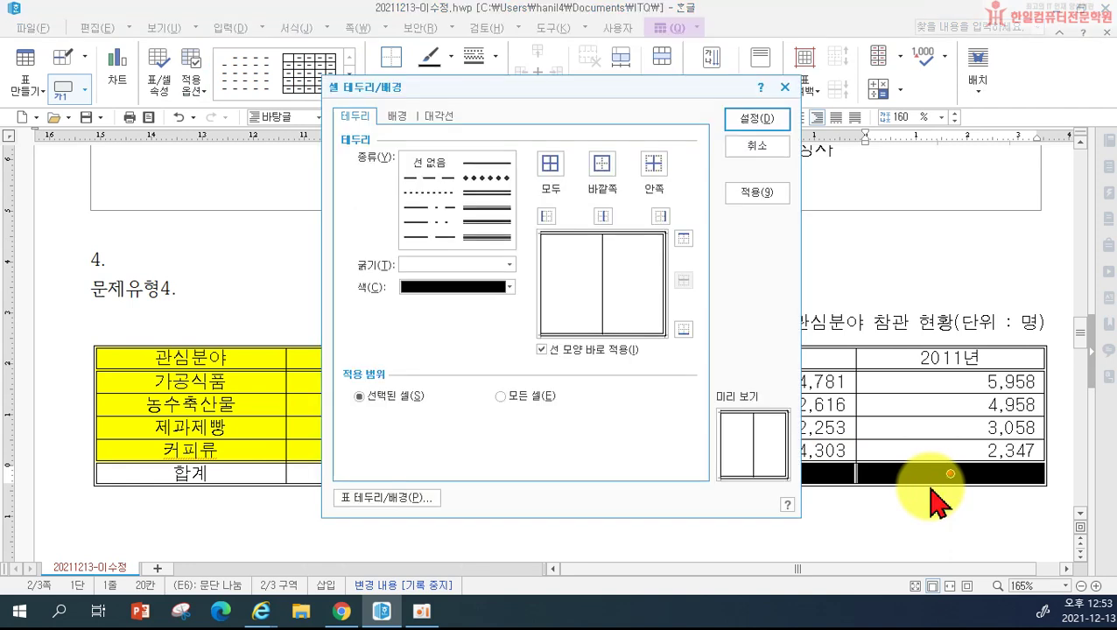
{"action": "left_click", "coordinate": [438, 116]}
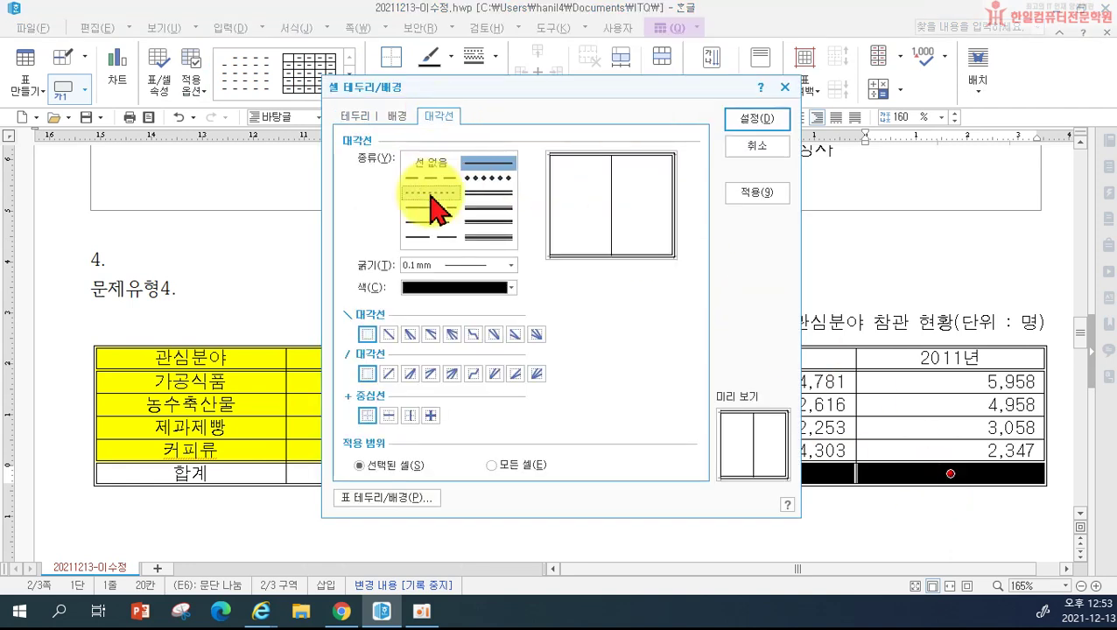
{"action": "left_click", "coordinate": [390, 374]}
{"action": "left_click", "coordinate": [743, 120]}
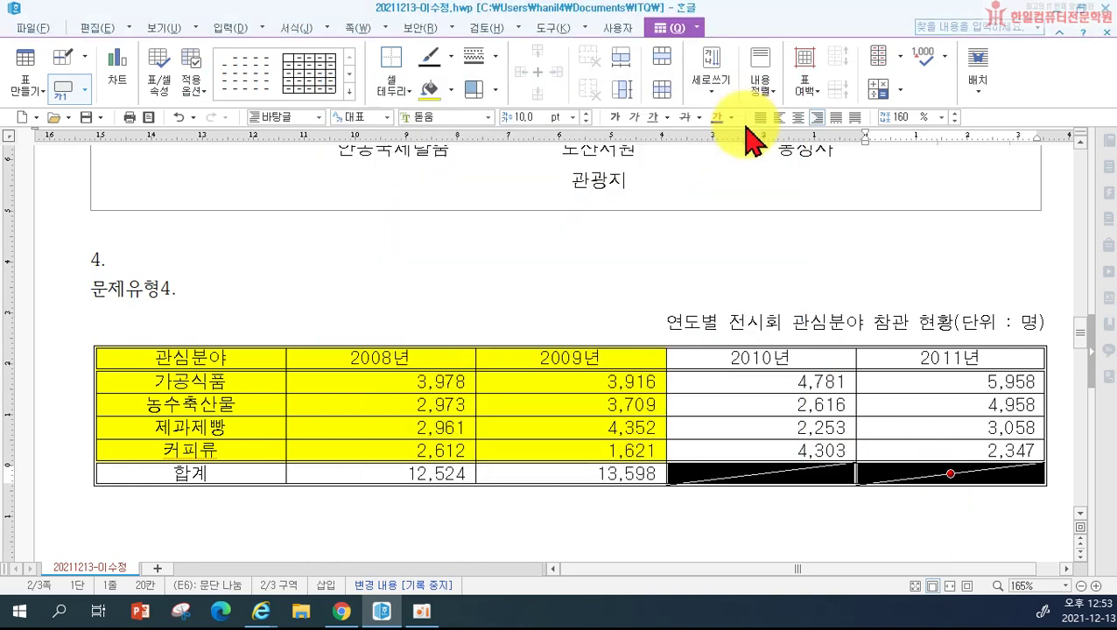
{"action": "left_click", "coordinate": [771, 275]}
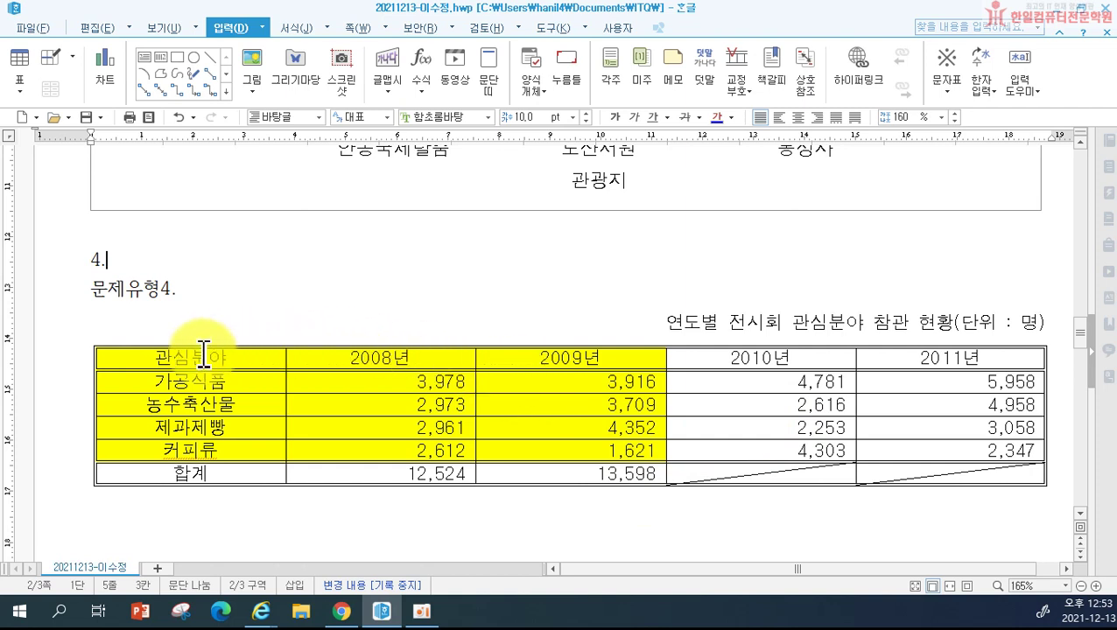
Step: Create a column chart from the four categories' 2008년 and 2009년 figures
{"action": "scroll", "coordinate": [208, 350], "scroll_direction": "down", "scroll_amount": 2}
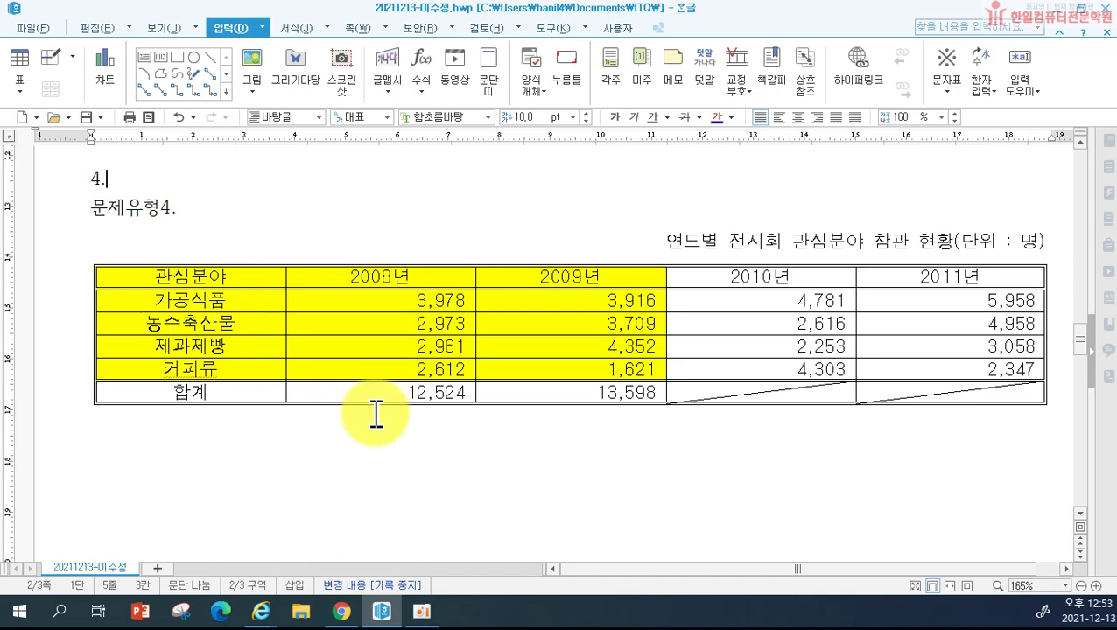
{"action": "left_click_drag", "start_coordinate": [224, 277], "coordinate": [550, 369]}
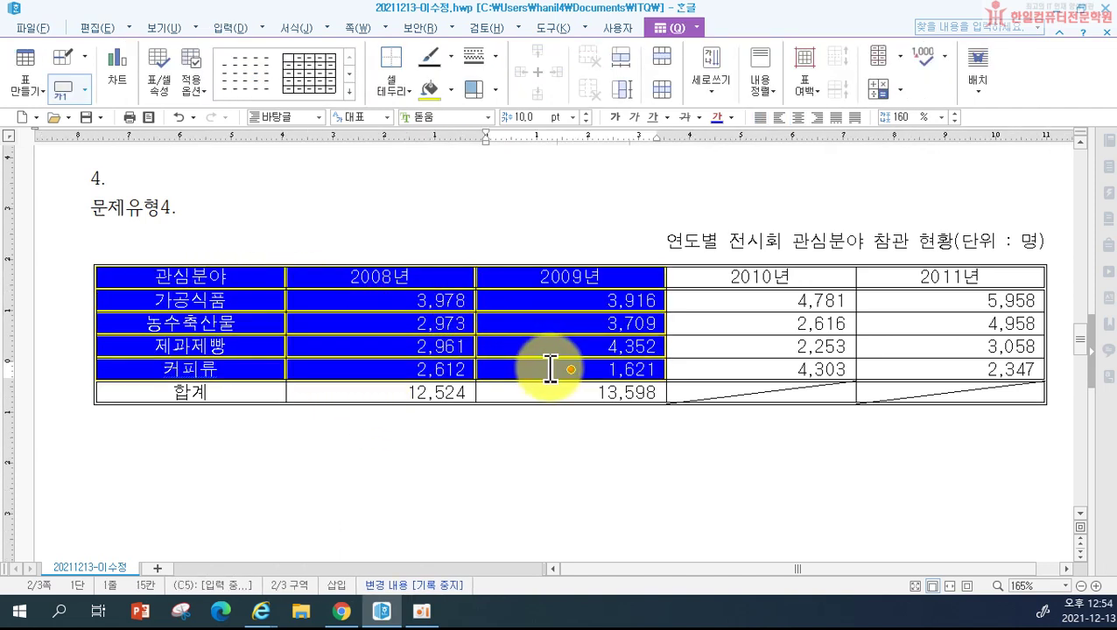
{"action": "left_click", "coordinate": [119, 69]}
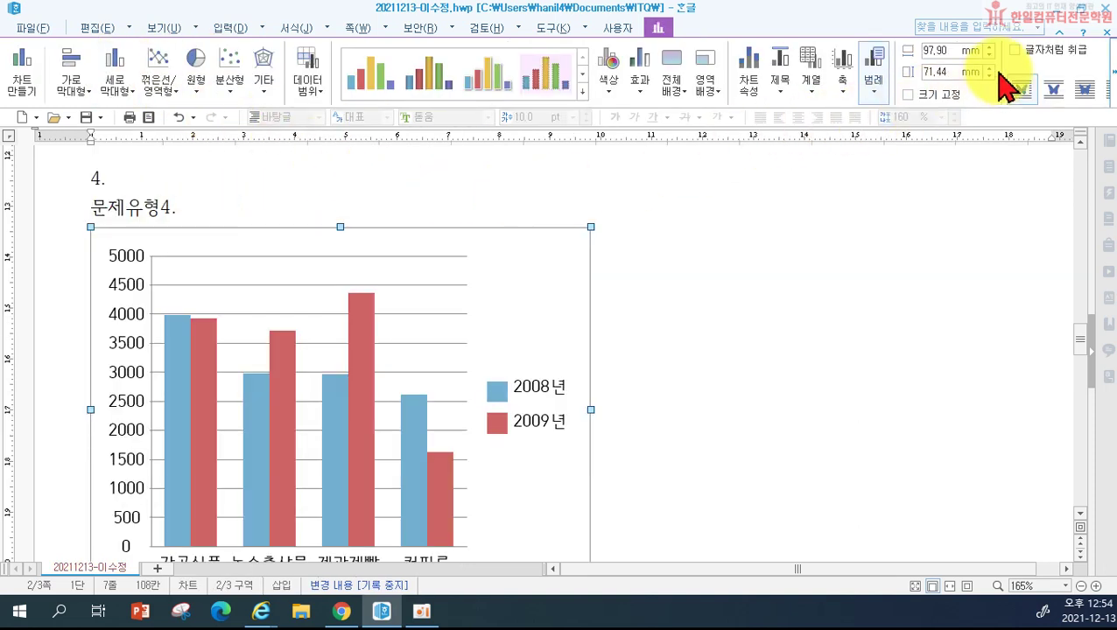
Step: Set the chart to 글자처럼 취급 and widen it to the right margin (186.47 mm)
{"action": "left_click", "coordinate": [1016, 51]}
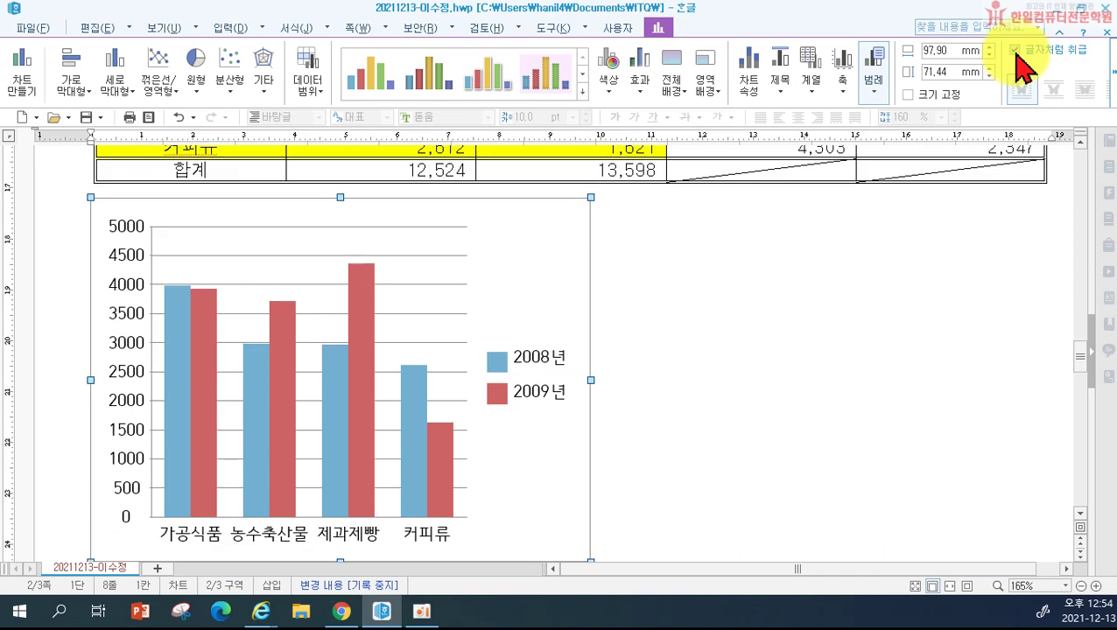
{"action": "left_click", "coordinate": [623, 383]}
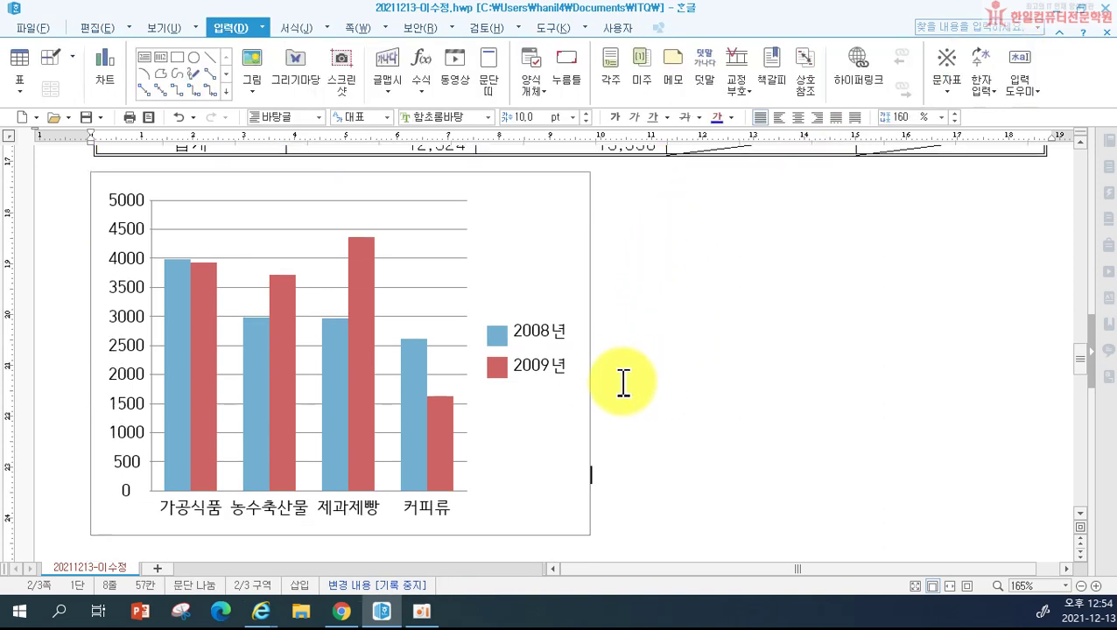
{"action": "left_click", "coordinate": [586, 379]}
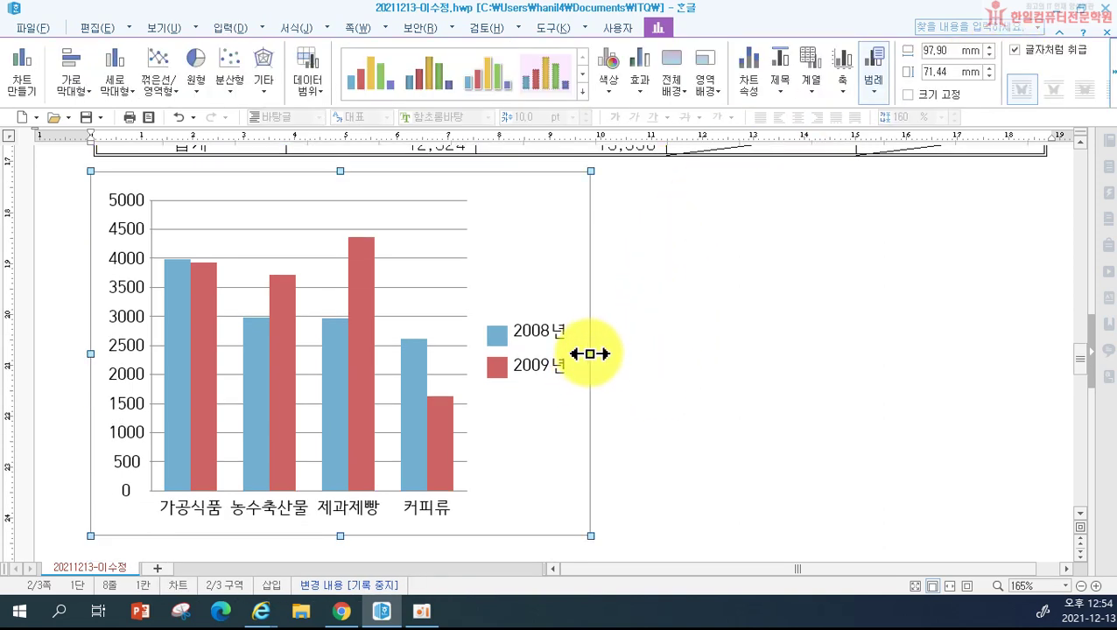
{"action": "left_click_drag", "start_coordinate": [590, 353], "coordinate": [1042, 355]}
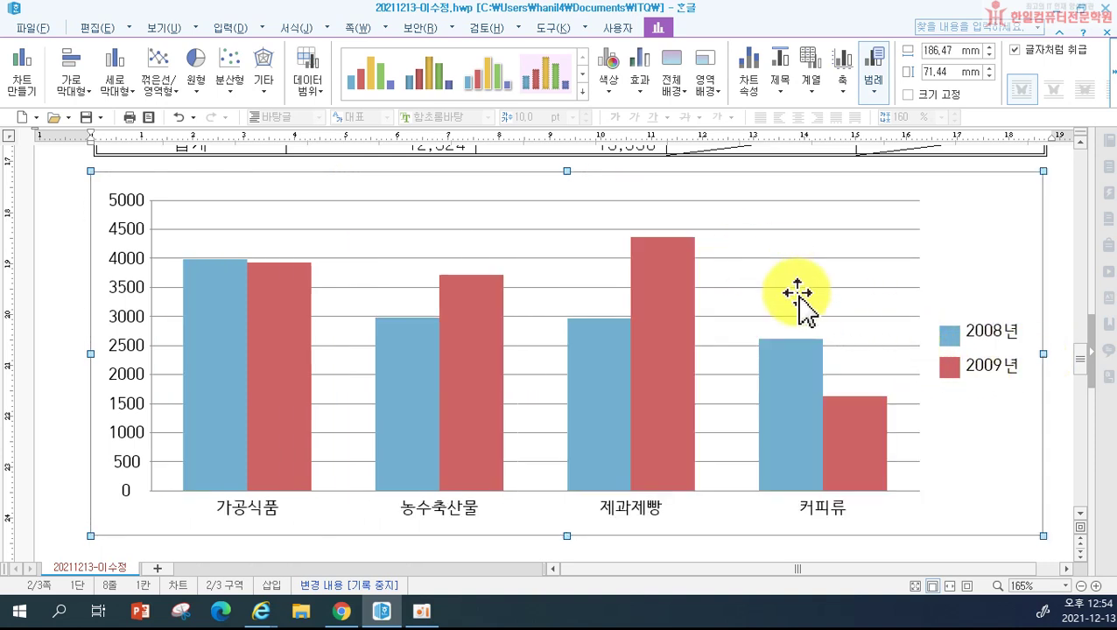
Step: In the chart wizard, change the chart to 꺾은선형 with series kept by row (행)
{"action": "double_click", "coordinate": [566, 293]}
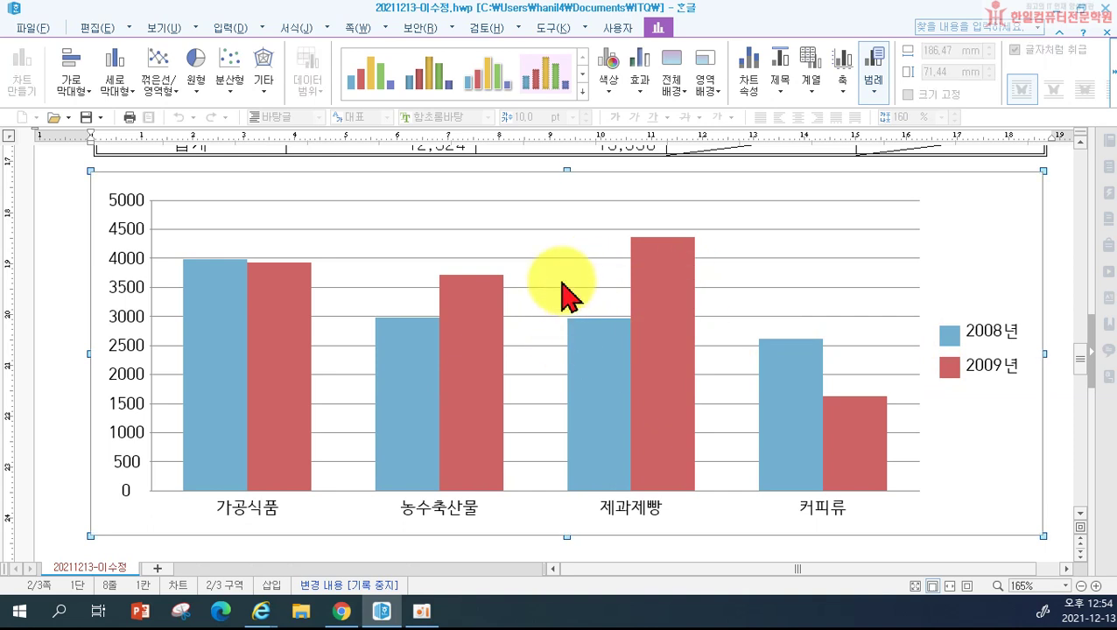
{"action": "right_click", "coordinate": [562, 283]}
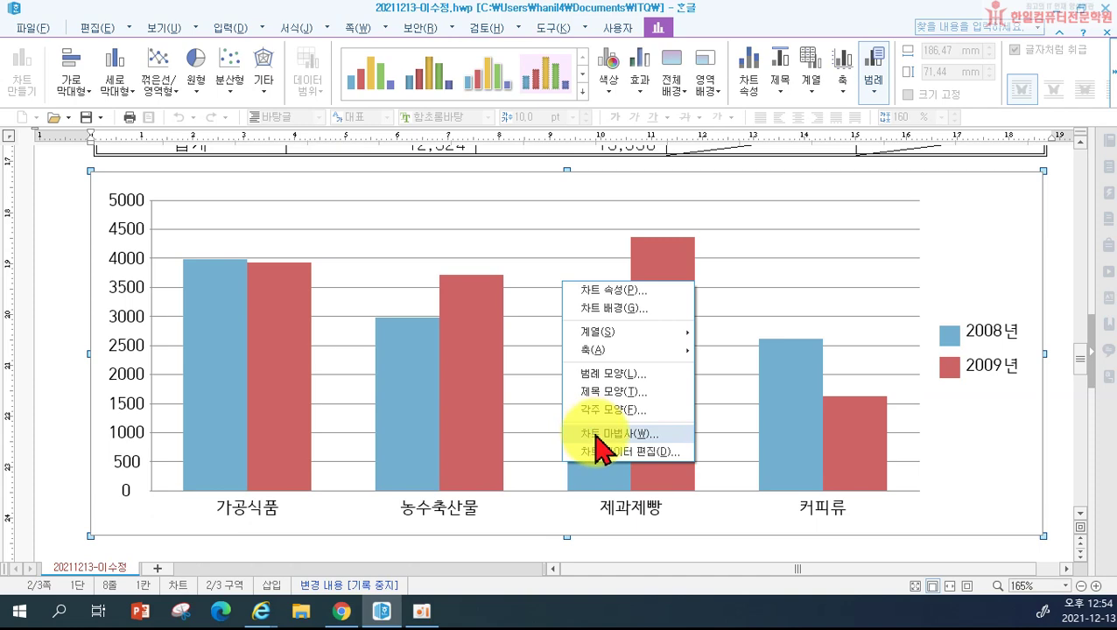
{"action": "left_click", "coordinate": [604, 434]}
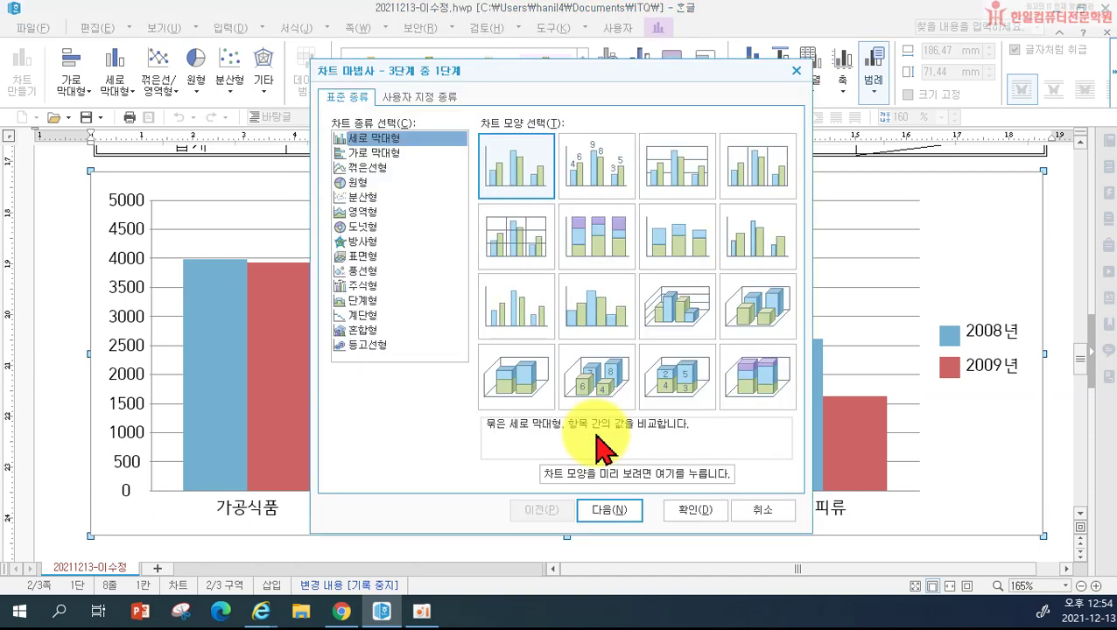
{"action": "left_click", "coordinate": [369, 168]}
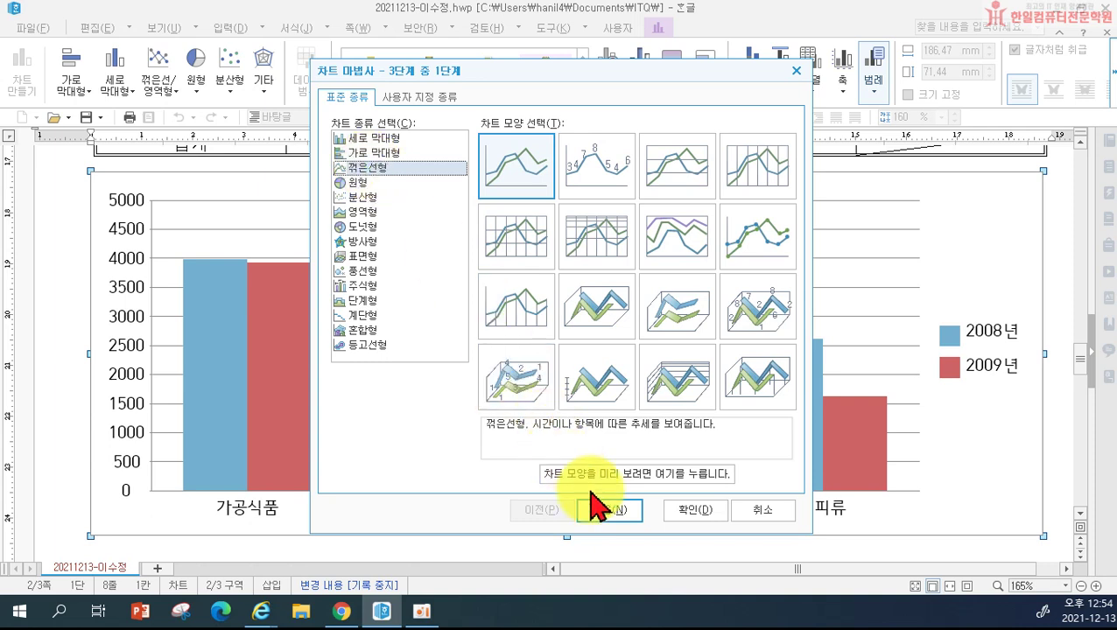
{"action": "left_click", "coordinate": [610, 511]}
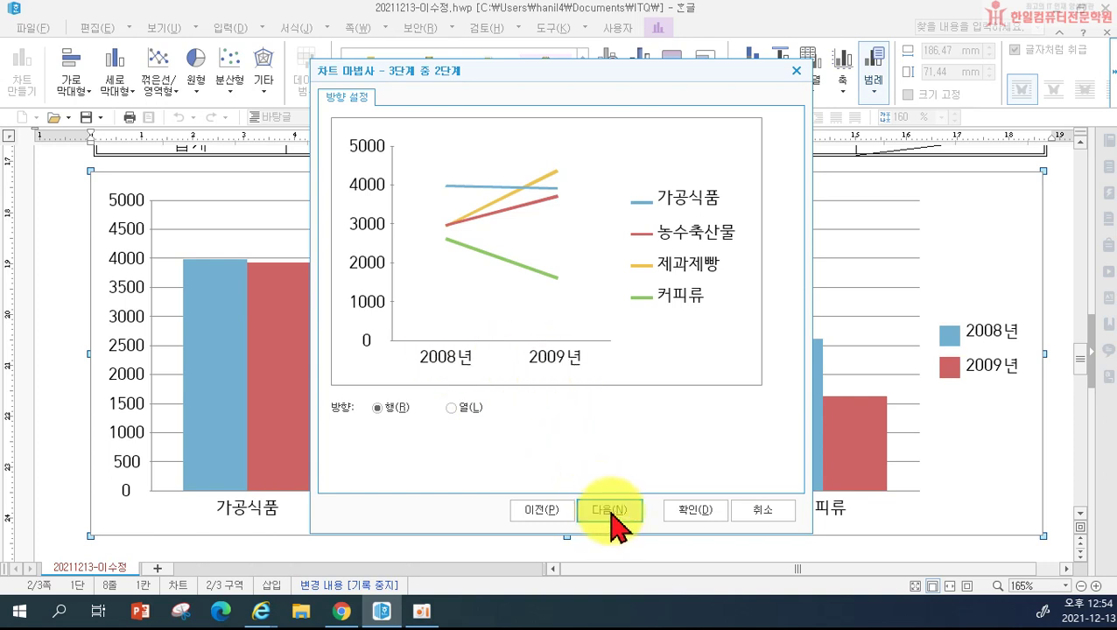
{"action": "left_click", "coordinate": [469, 408]}
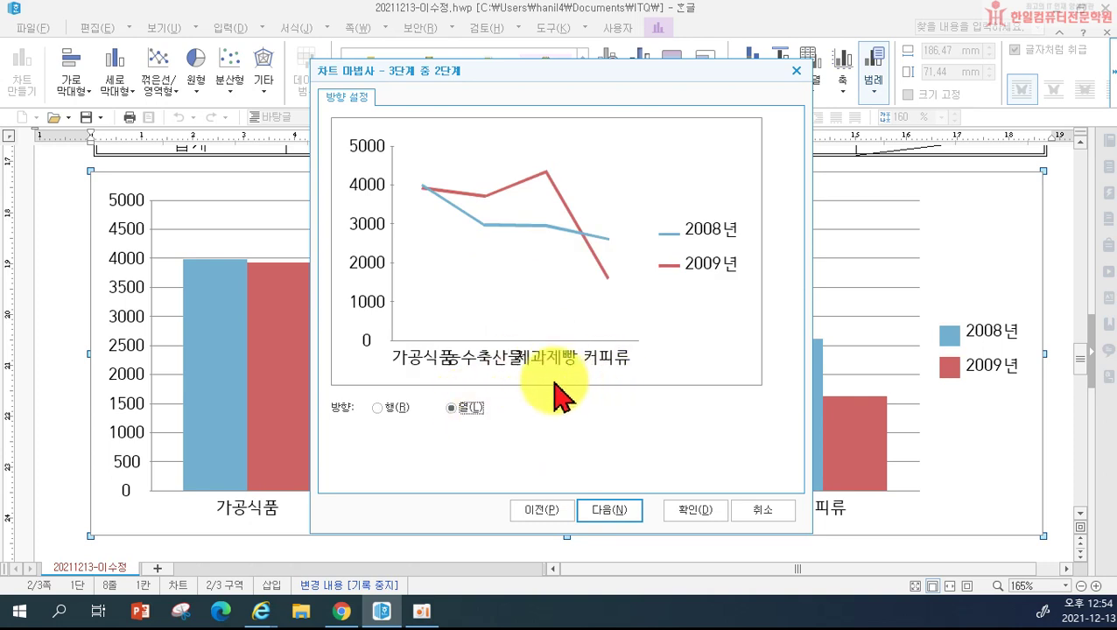
{"action": "left_click", "coordinate": [378, 408]}
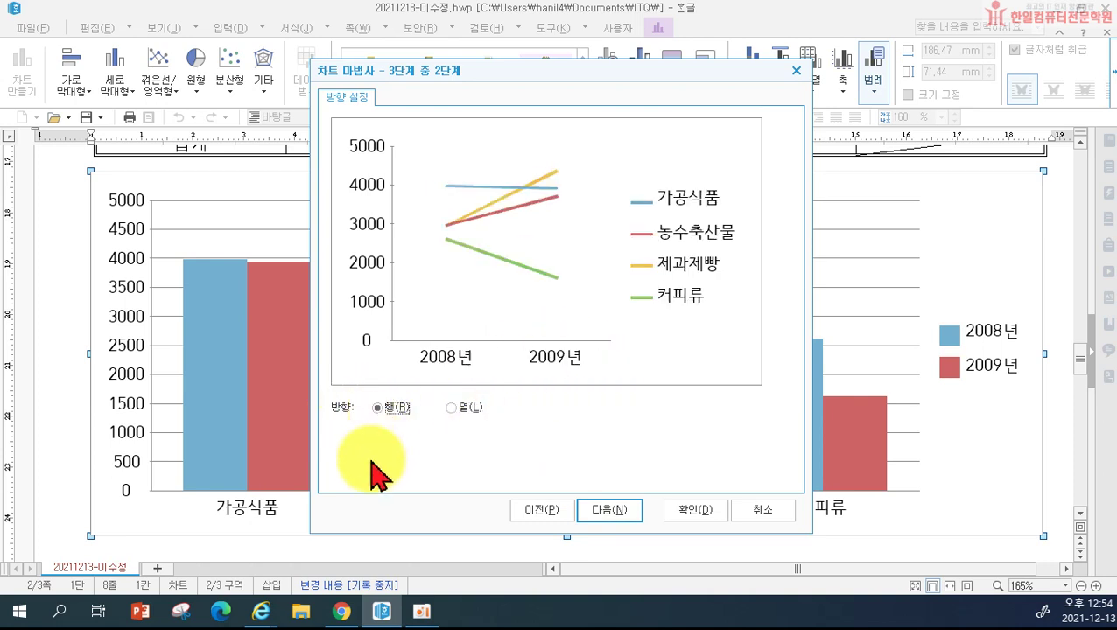
{"action": "left_click", "coordinate": [601, 513]}
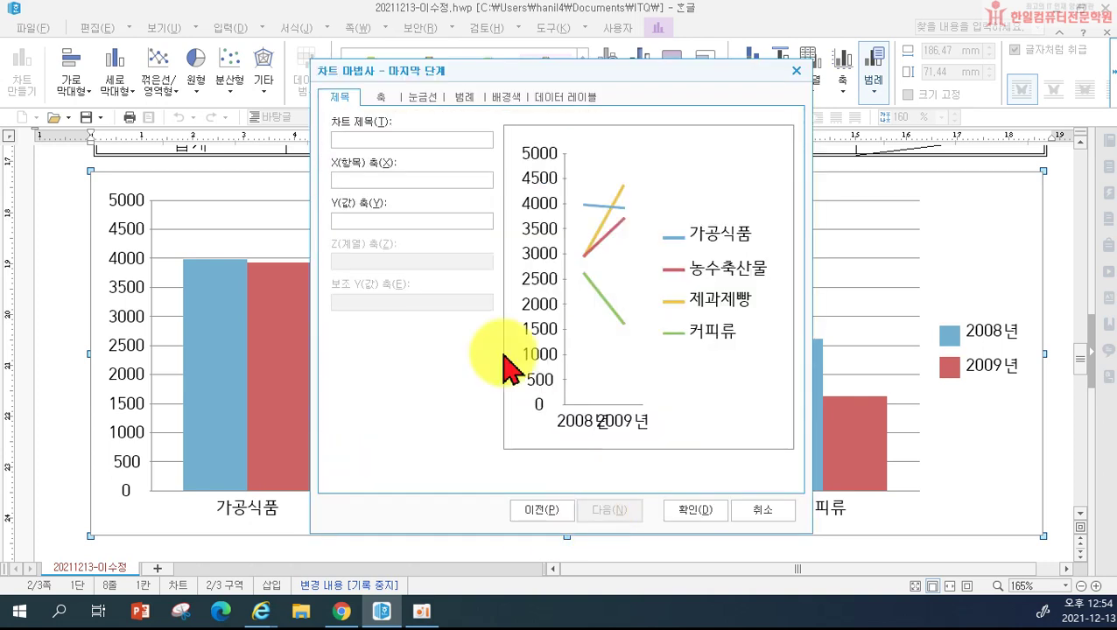
Step: Title the chart '연도별 전시회 관심분야 참관 현황' with axis titles 연도 and 인원수
{"action": "left_click", "coordinate": [371, 140]}
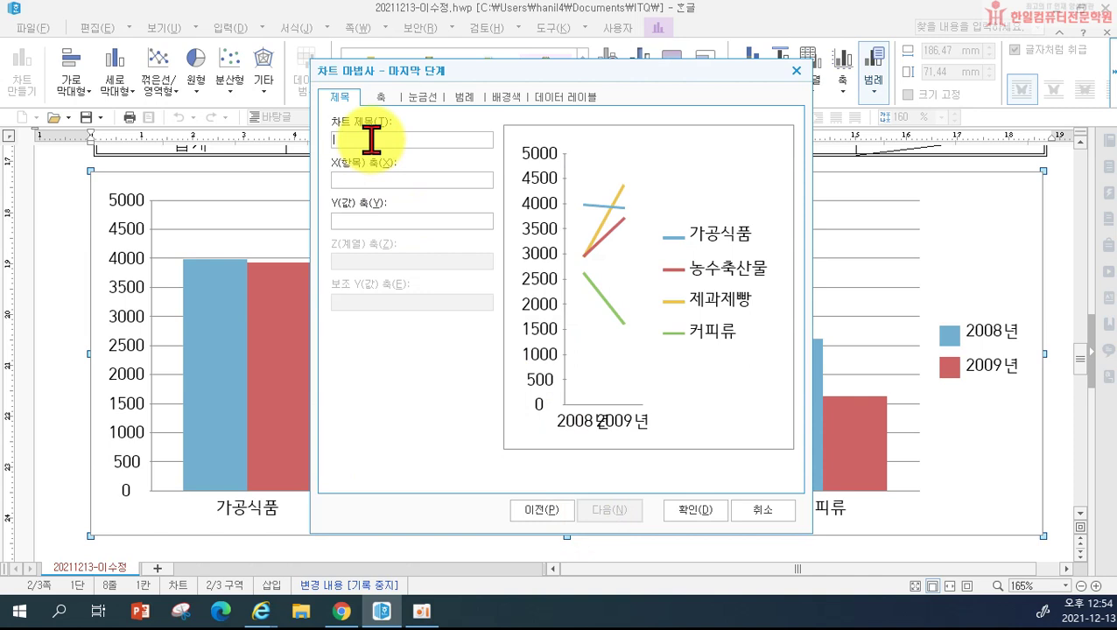
{"action": "type", "text": "ㅇ"}
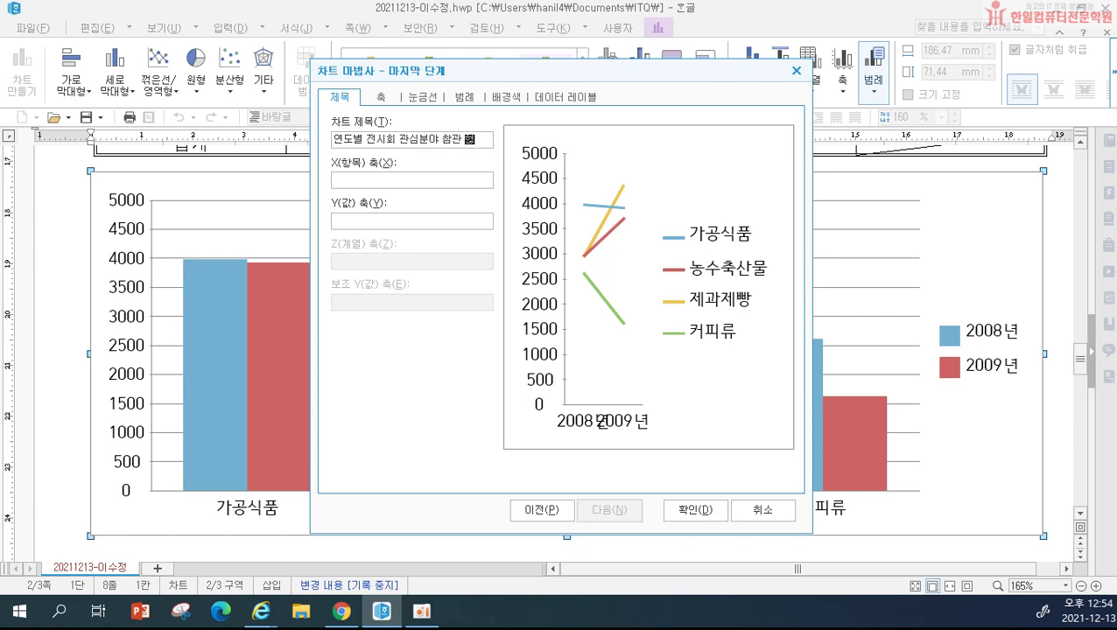
{"action": "left_click", "coordinate": [426, 172]}
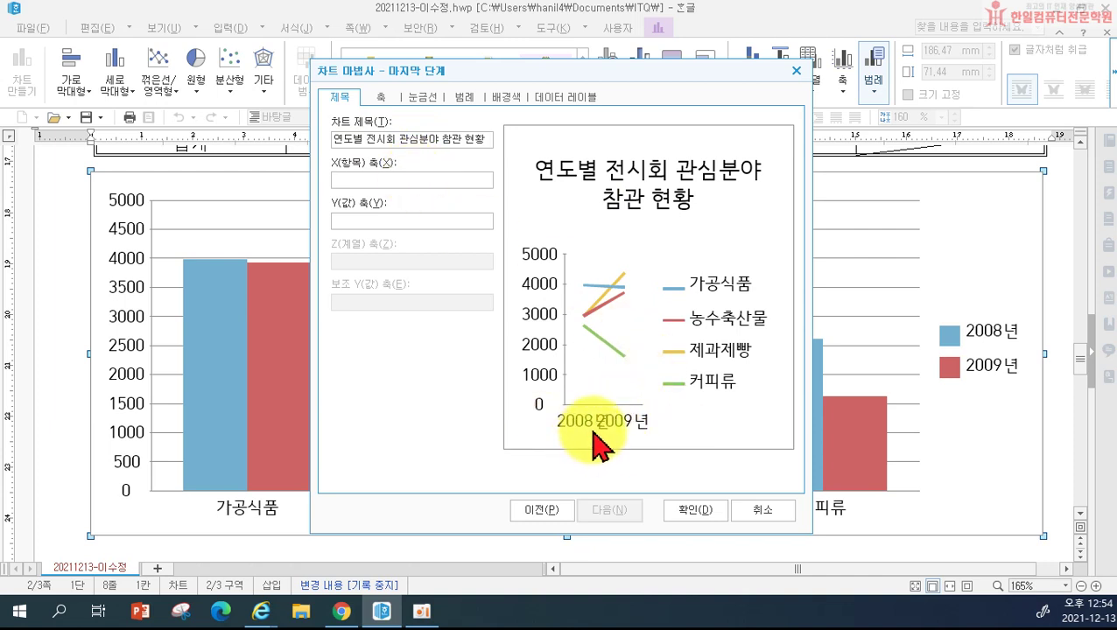
{"action": "type", "text": "ㅇ"}
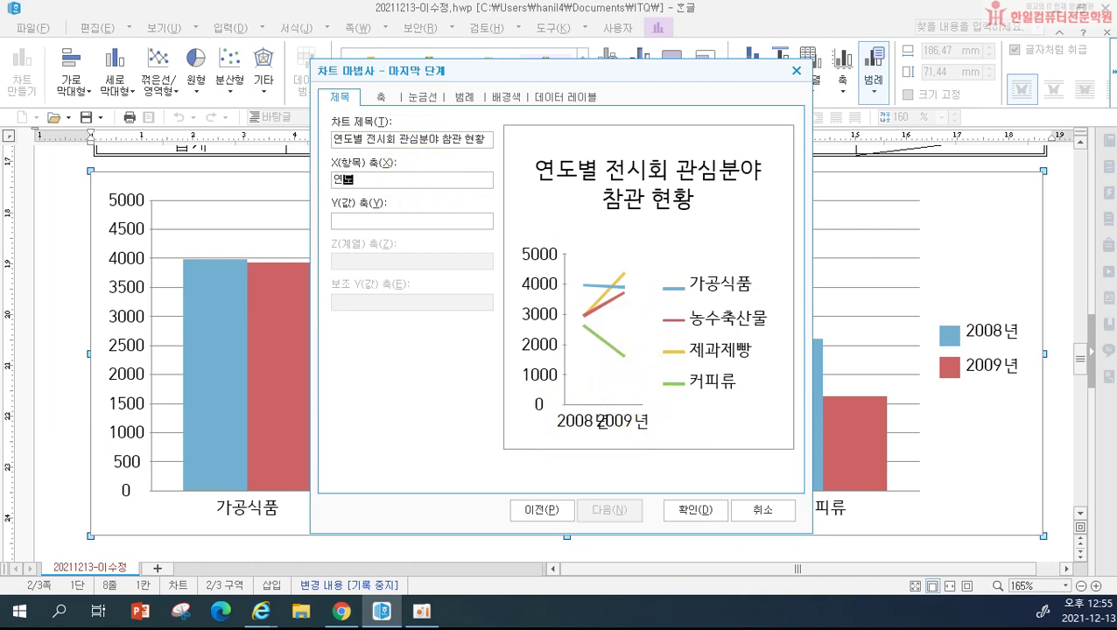
{"action": "type", "text": "도"}
{"action": "left_click", "coordinate": [399, 219]}
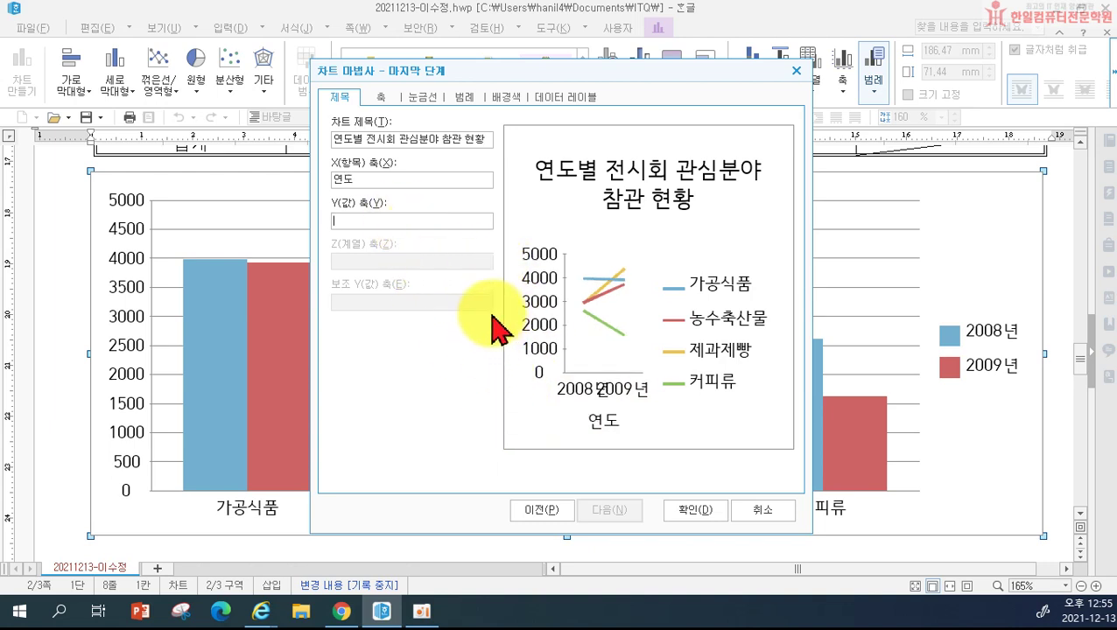
{"action": "type", "text": "ㅇ"}
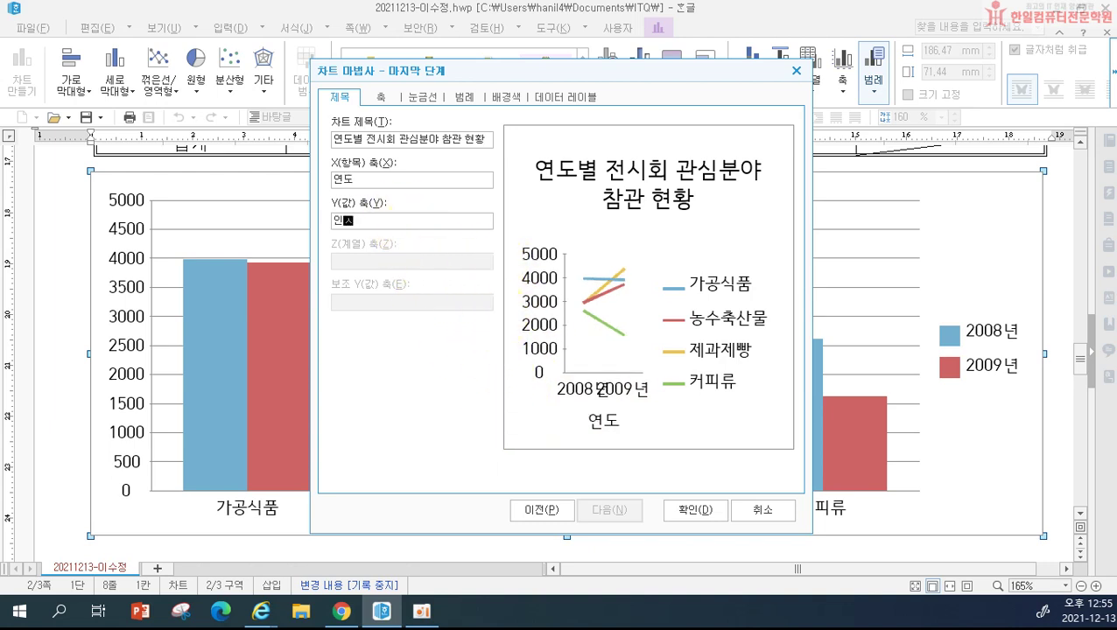
{"action": "type", "text": "원수"}
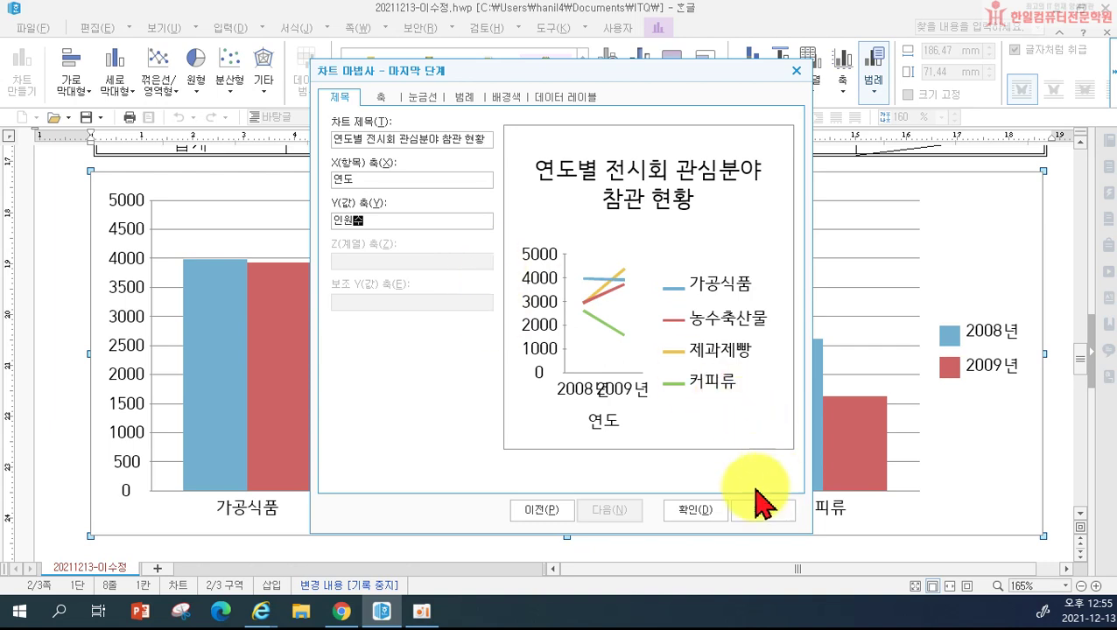
{"action": "left_click", "coordinate": [704, 512]}
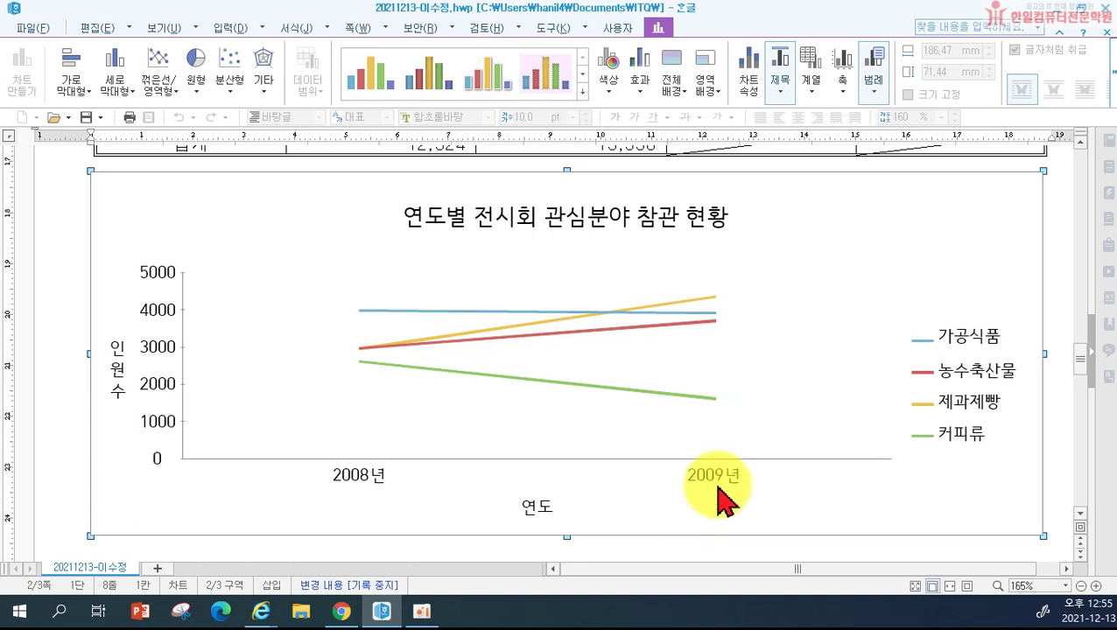
Step: Set the chart title text to bold 굴림
{"action": "double_click", "coordinate": [560, 234]}
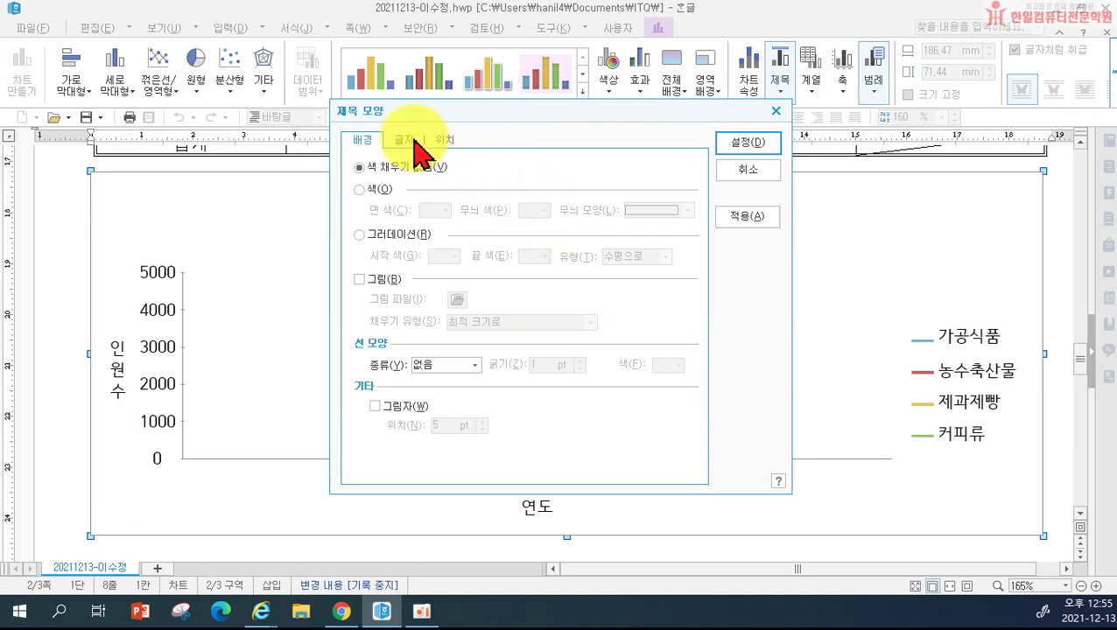
{"action": "left_click", "coordinate": [406, 140]}
{"action": "left_click", "coordinate": [448, 369]}
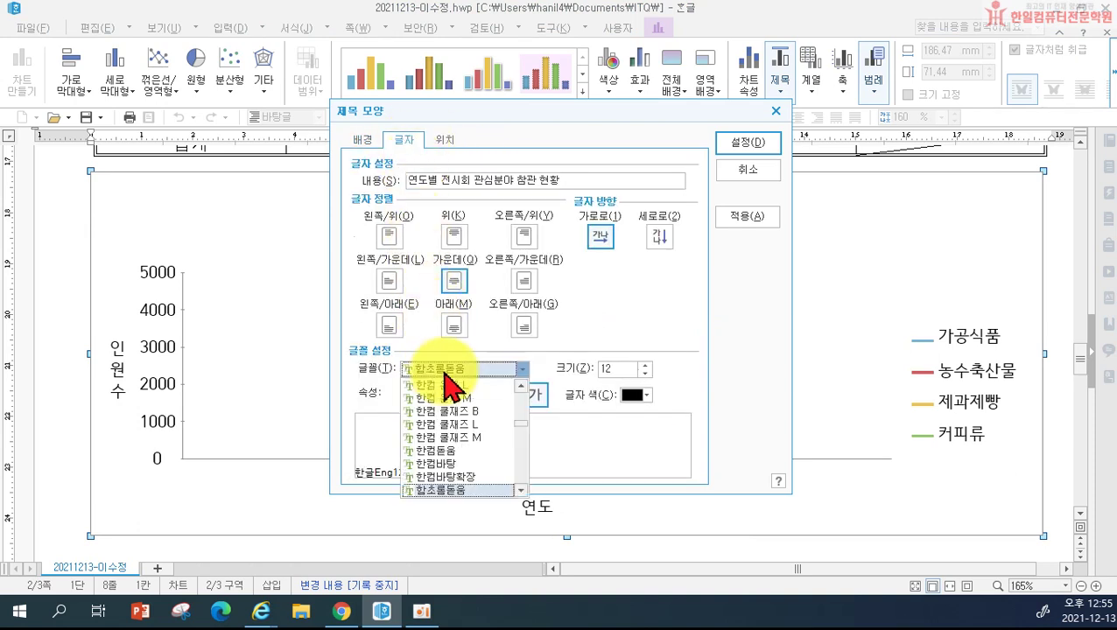
{"action": "scroll", "coordinate": [448, 377], "scroll_direction": "up", "scroll_amount": 15}
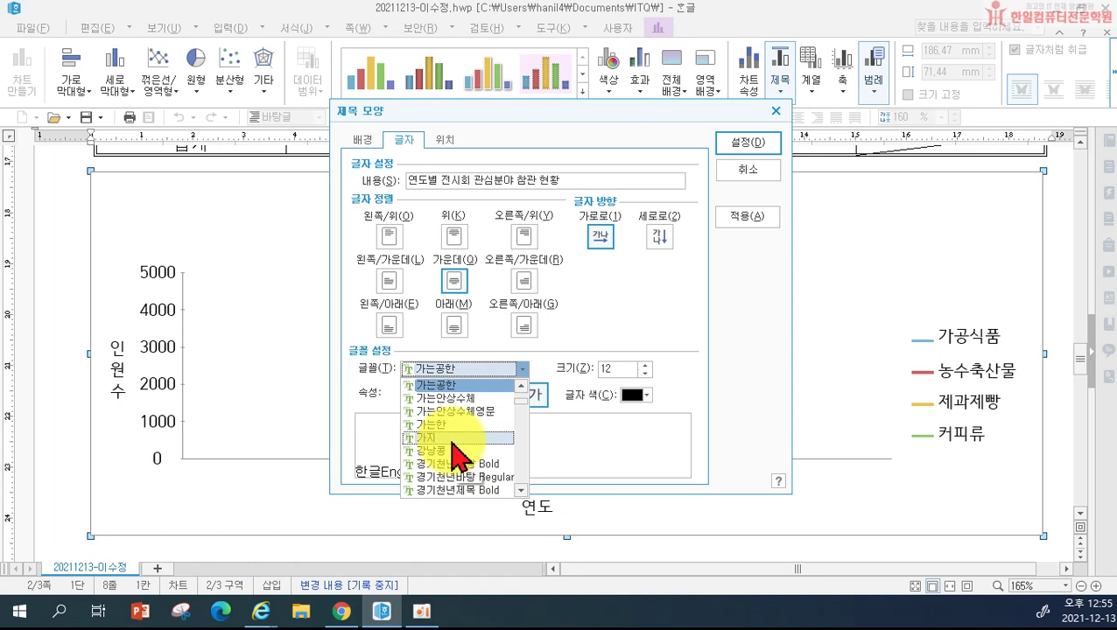
{"action": "scroll", "coordinate": [452, 429], "scroll_direction": "down", "scroll_amount": 3}
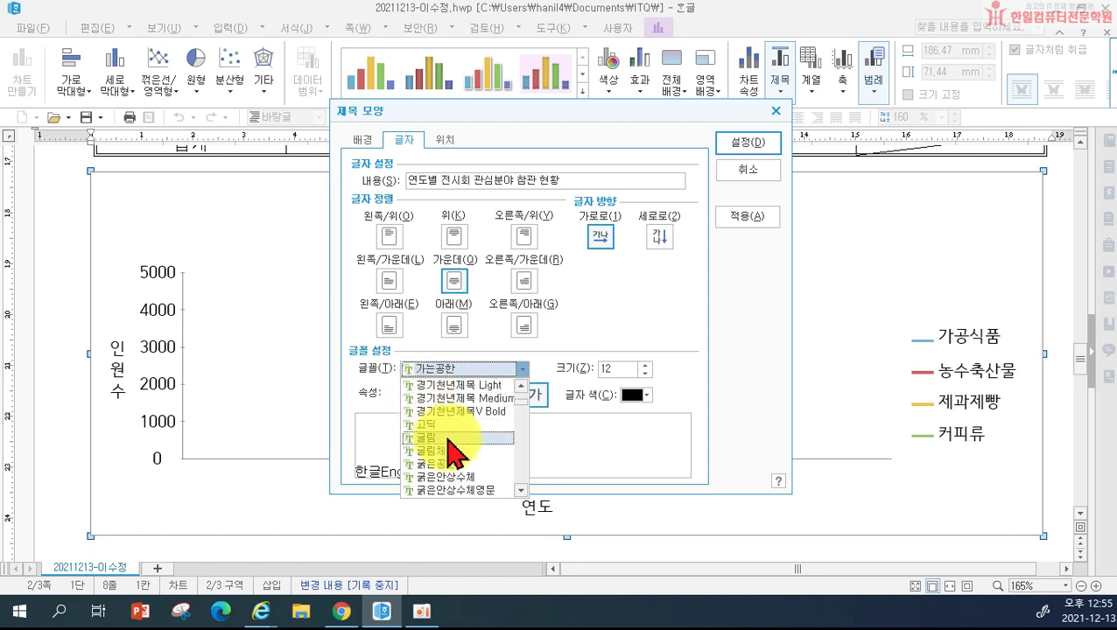
{"action": "left_click", "coordinate": [455, 456]}
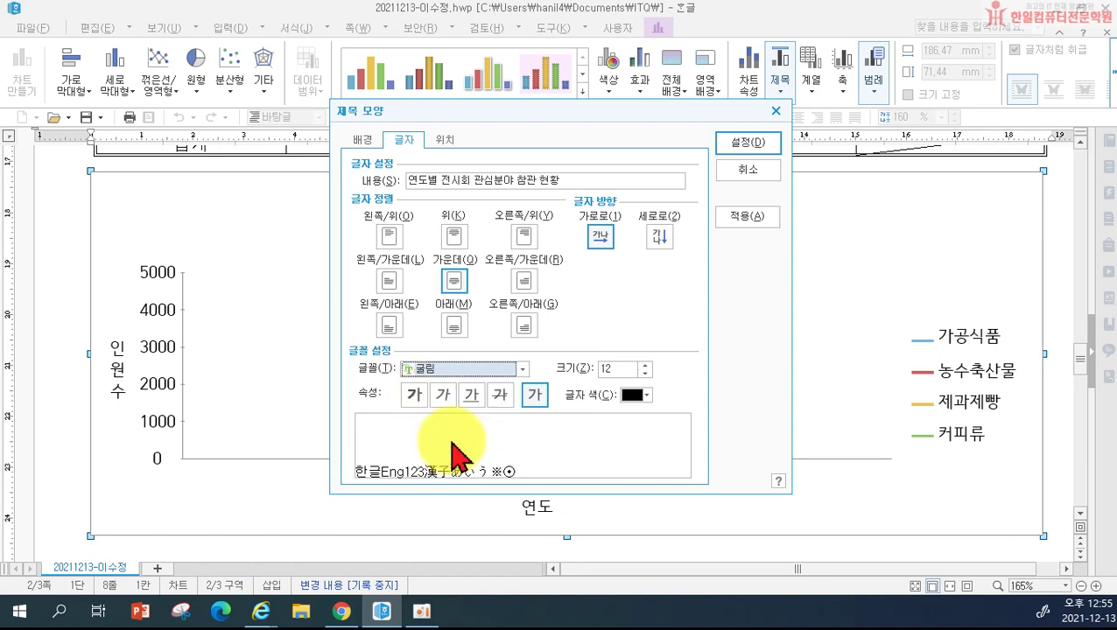
{"action": "left_click", "coordinate": [414, 395]}
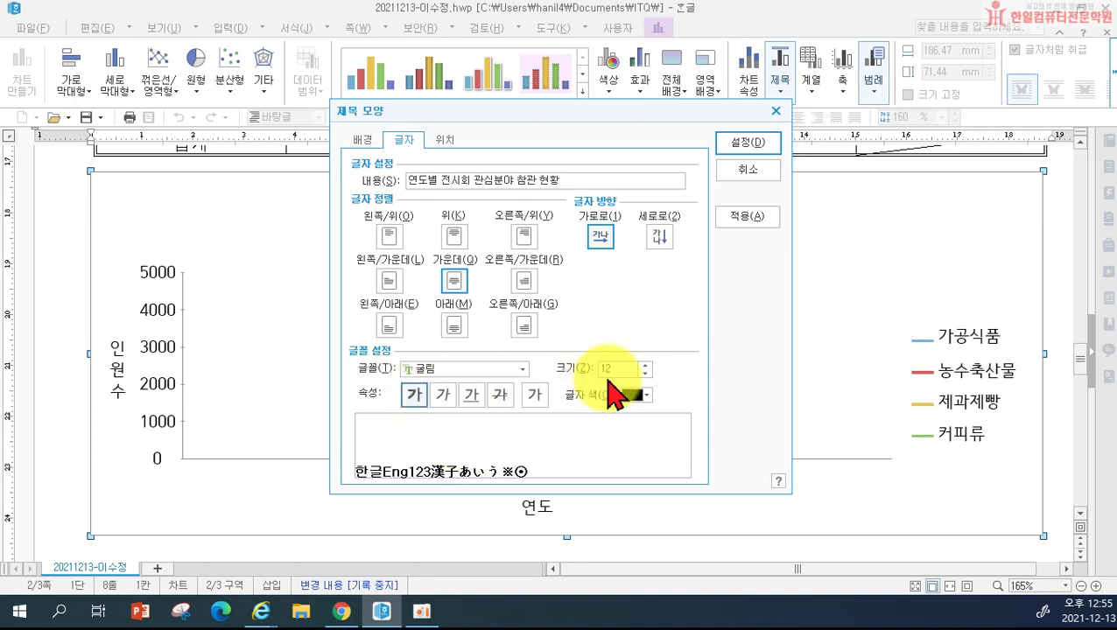
Step: Give the chart title a double-line border with a drop shadow
{"action": "left_click", "coordinate": [364, 139]}
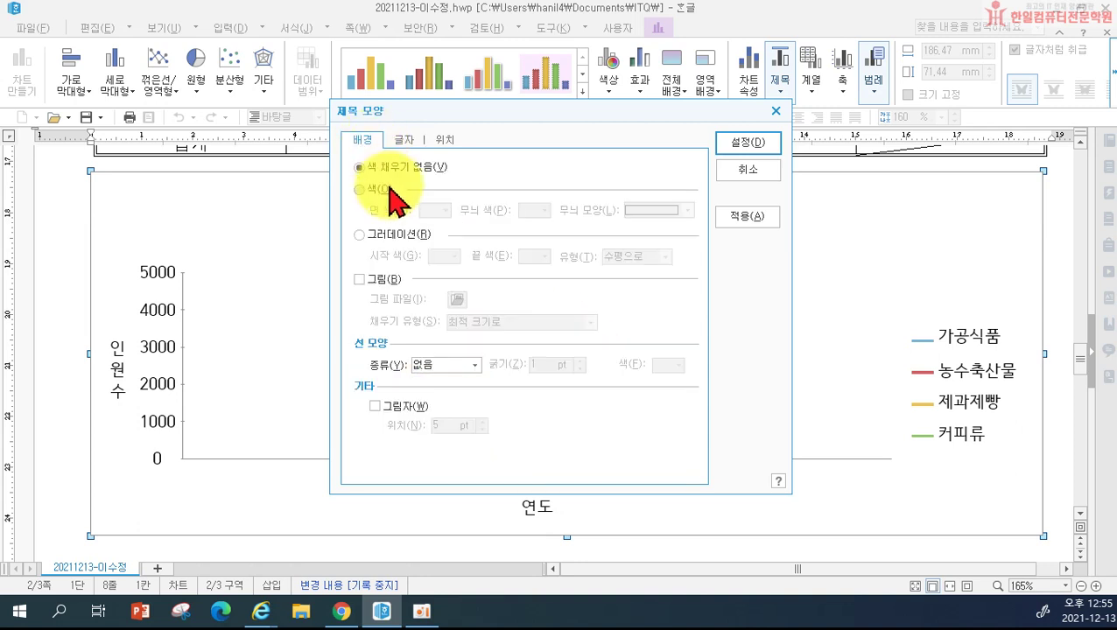
{"action": "left_click", "coordinate": [442, 365]}
{"action": "left_click", "coordinate": [444, 396]}
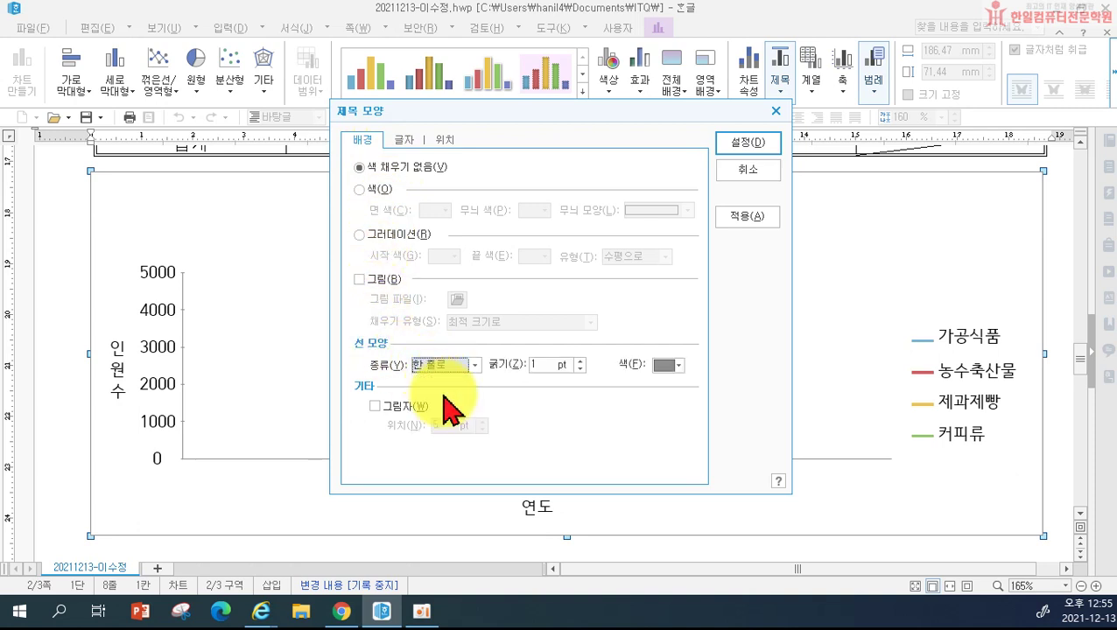
{"action": "left_click", "coordinate": [441, 366]}
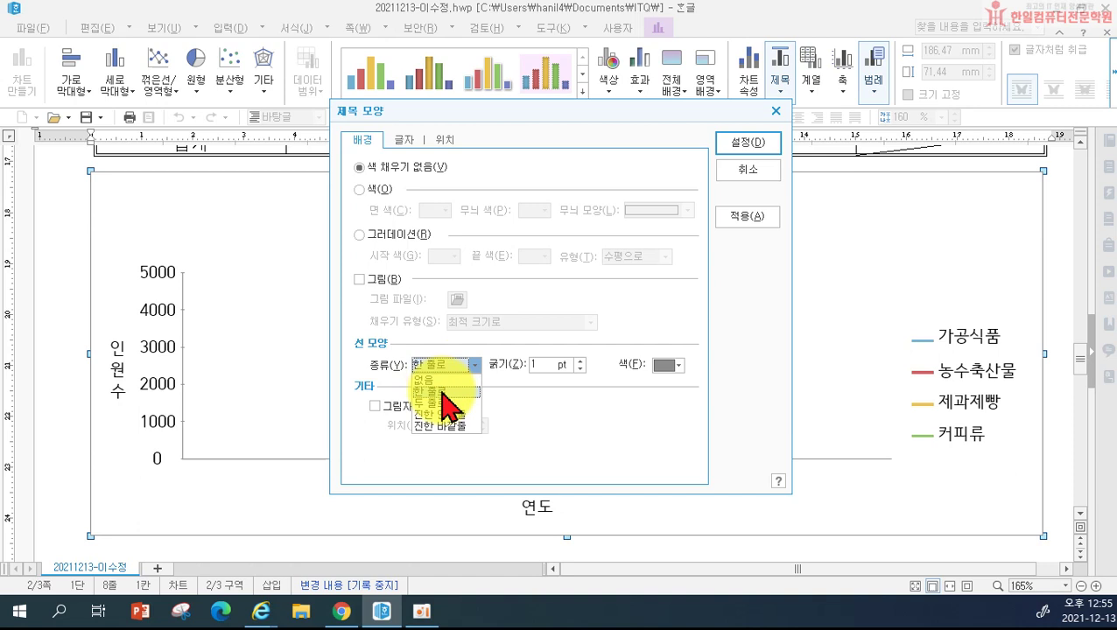
{"action": "left_click", "coordinate": [446, 406]}
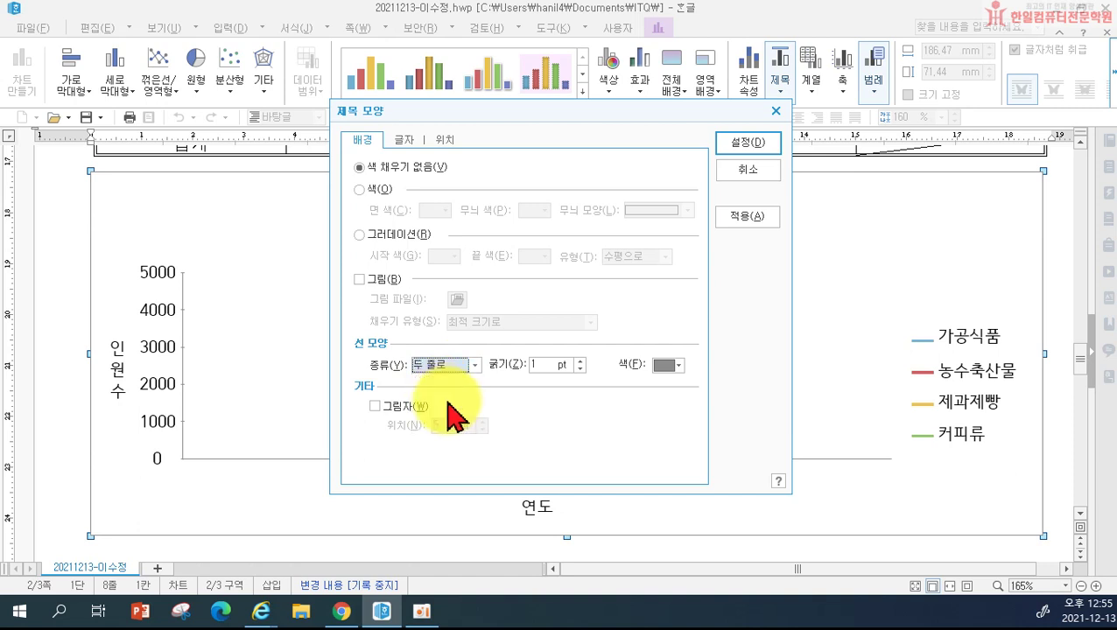
{"action": "left_click", "coordinate": [396, 406]}
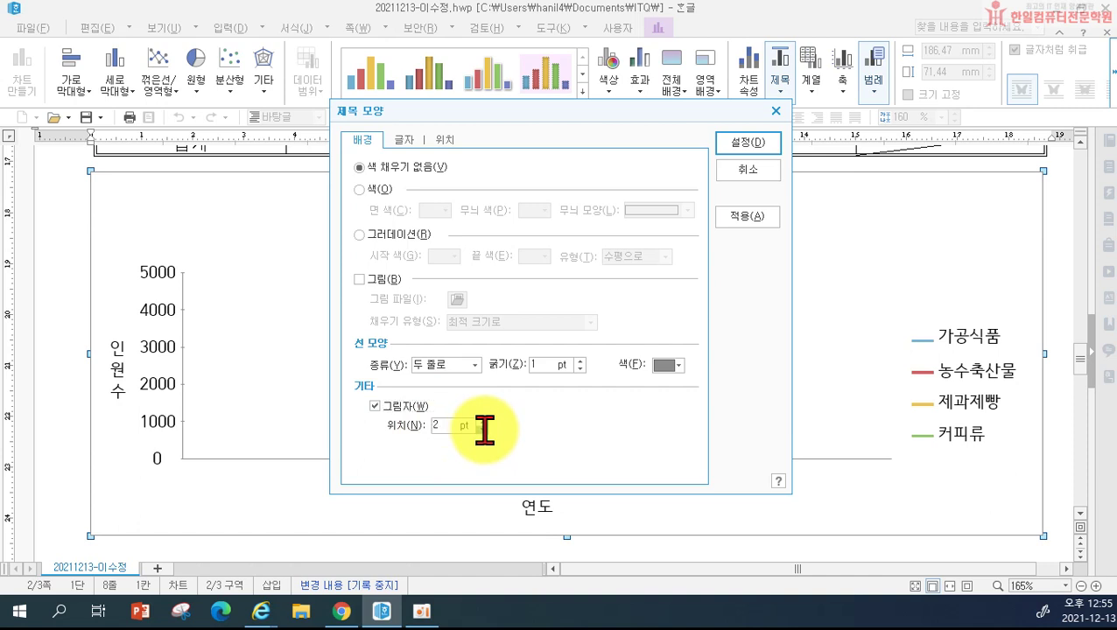
{"action": "left_click", "coordinate": [743, 143]}
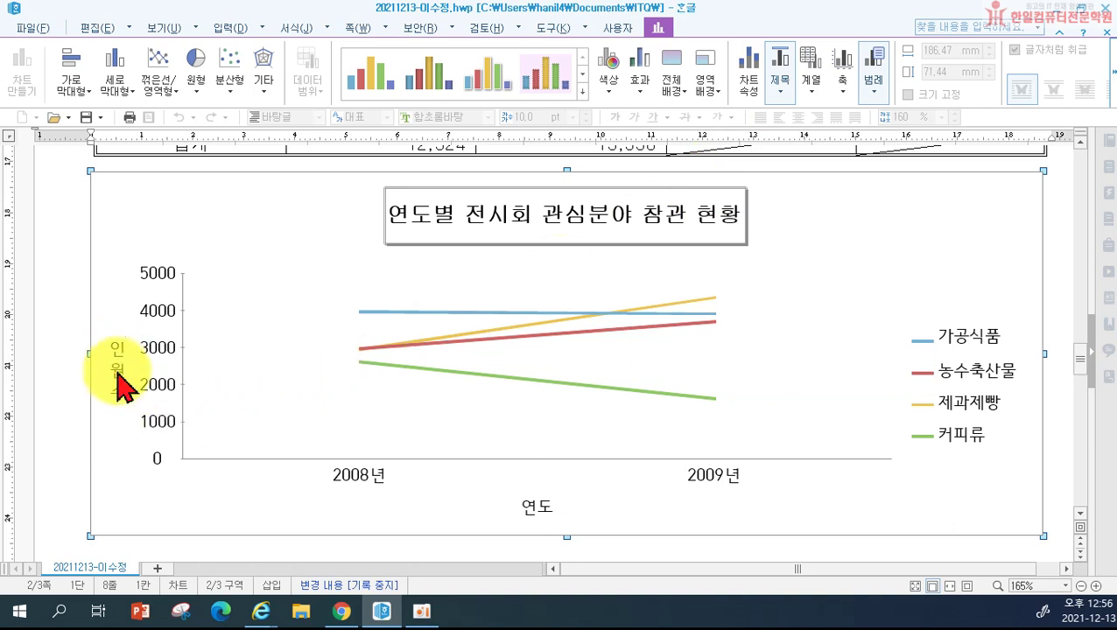
Step: Set the 인원수 axis title to 굴림 at 10 pt
{"action": "double_click", "coordinate": [118, 385]}
{"action": "left_click", "coordinate": [440, 370]}
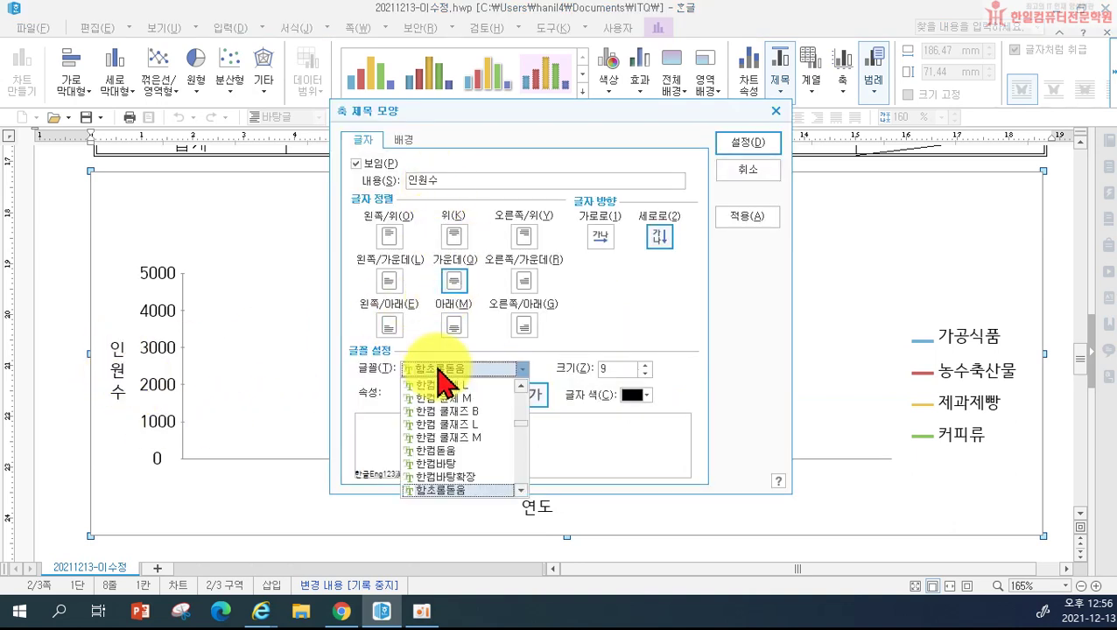
{"action": "scroll", "coordinate": [440, 386], "scroll_direction": "up", "scroll_amount": 10}
{"action": "scroll", "coordinate": [443, 438], "scroll_direction": "down", "scroll_amount": 3}
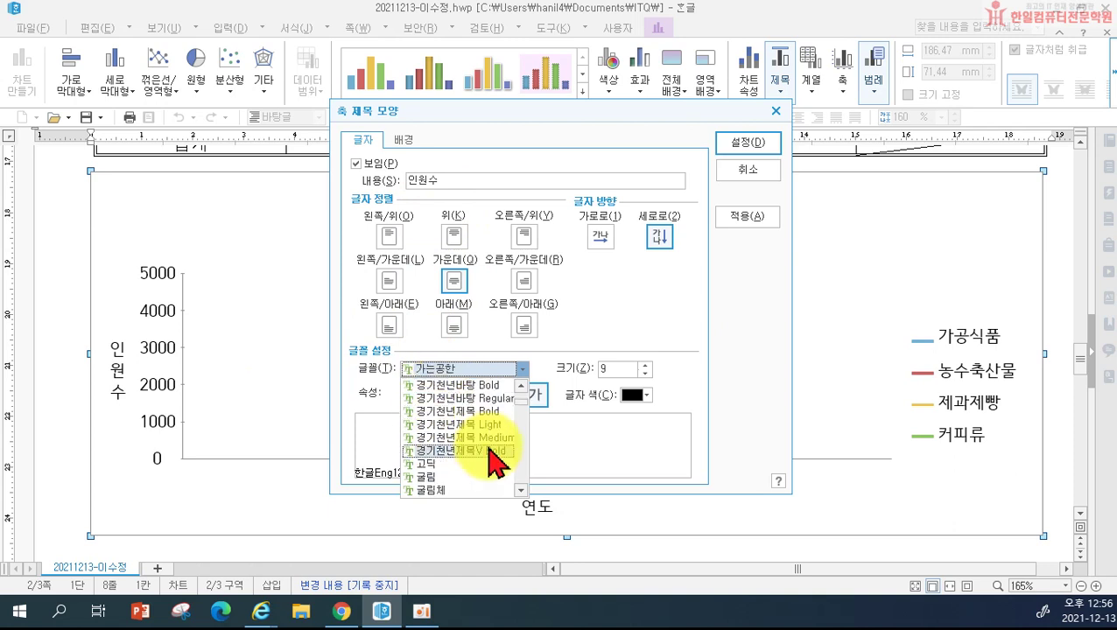
{"action": "left_click", "coordinate": [444, 477]}
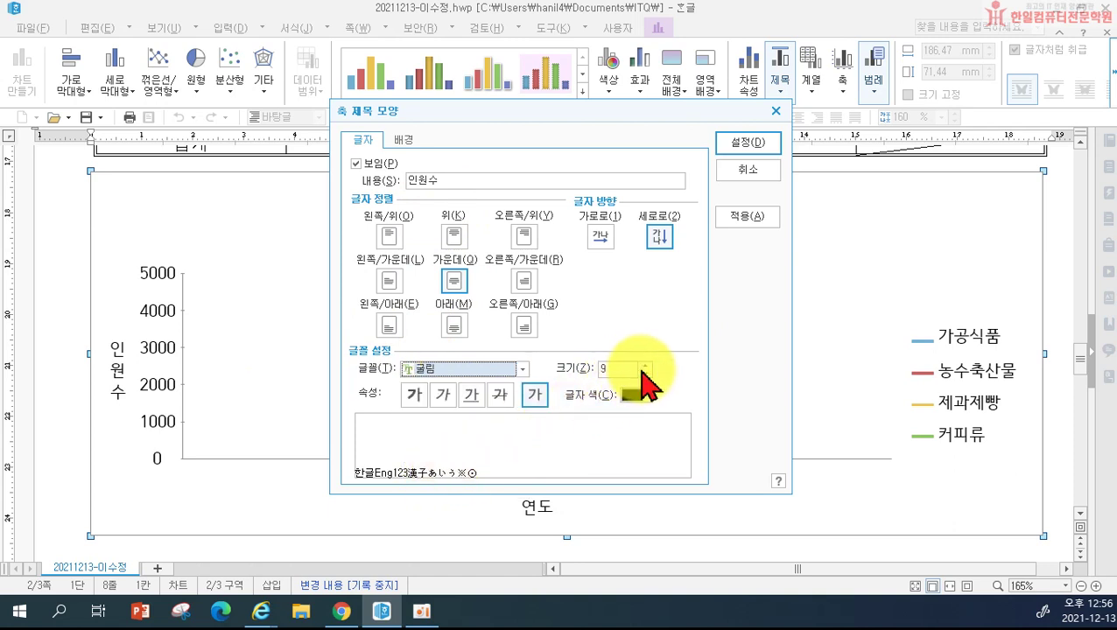
{"action": "left_click", "coordinate": [645, 364]}
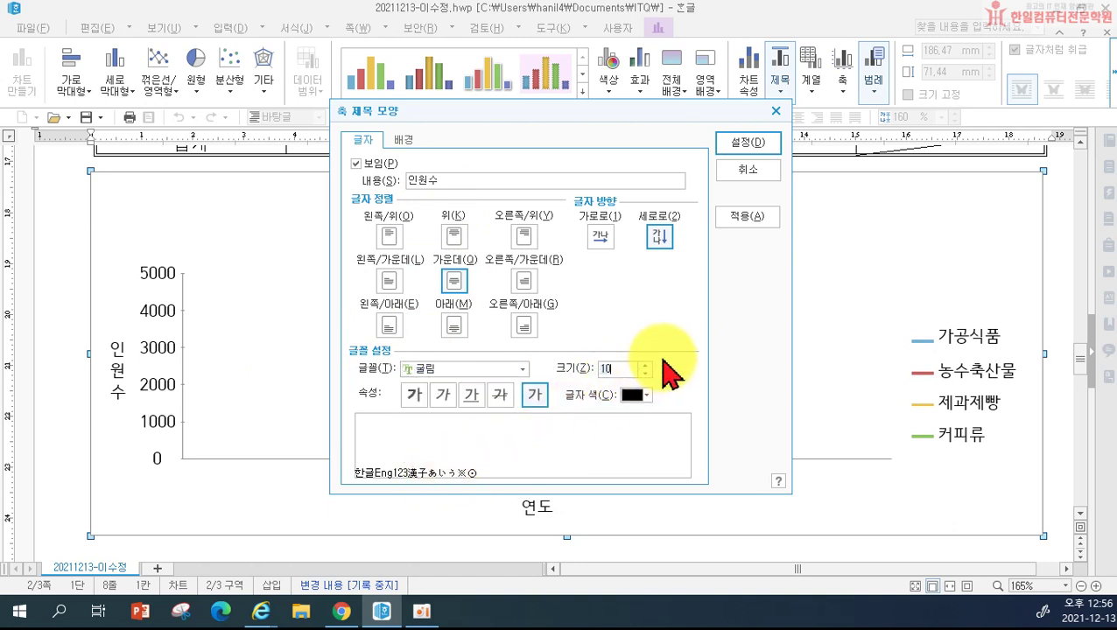
{"action": "left_click", "coordinate": [744, 143]}
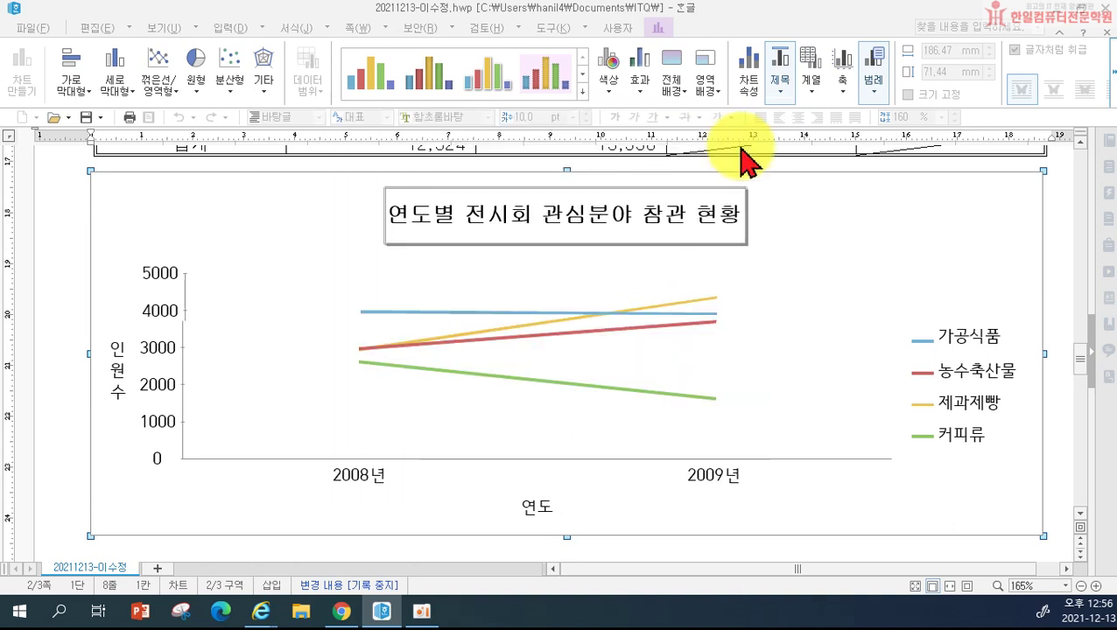
Step: Set the vertical axis value labels (0–5000) to 굴림 at 10 pt
{"action": "double_click", "coordinate": [169, 278]}
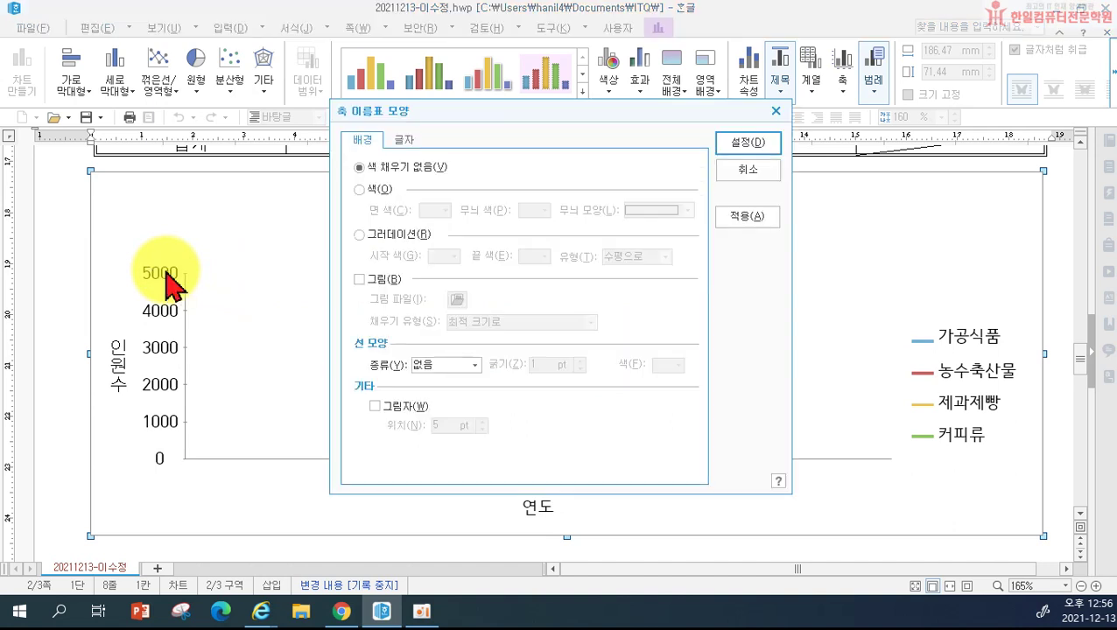
{"action": "left_click", "coordinate": [404, 140]}
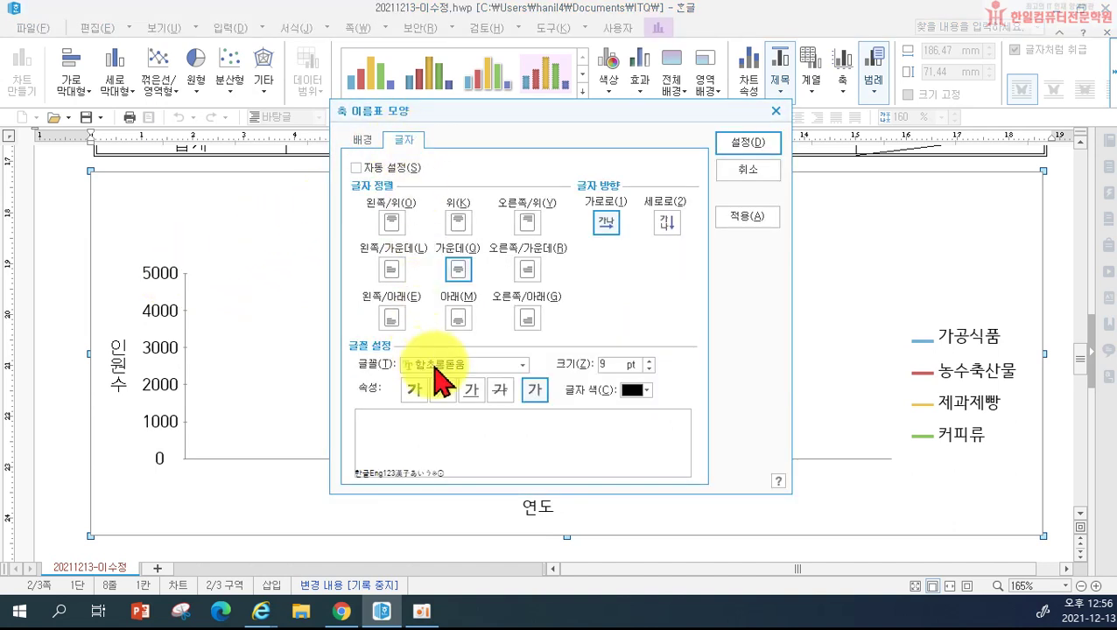
{"action": "left_click", "coordinate": [439, 365]}
{"action": "scroll", "coordinate": [446, 420], "scroll_direction": "up", "scroll_amount": 10}
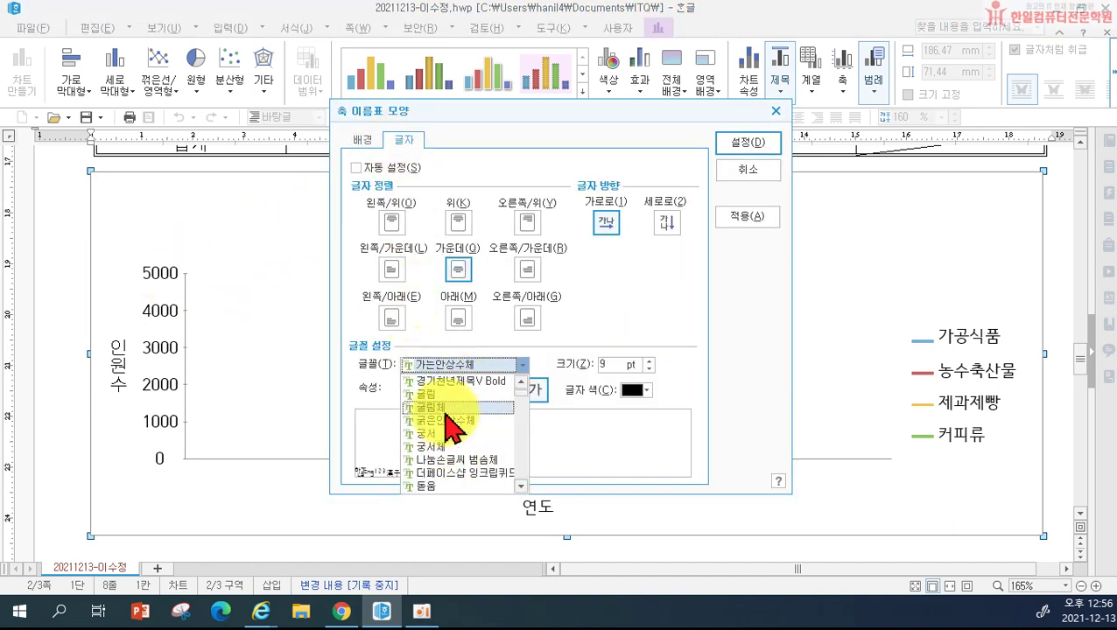
{"action": "left_click", "coordinate": [436, 396]}
{"action": "left_click", "coordinate": [649, 361]}
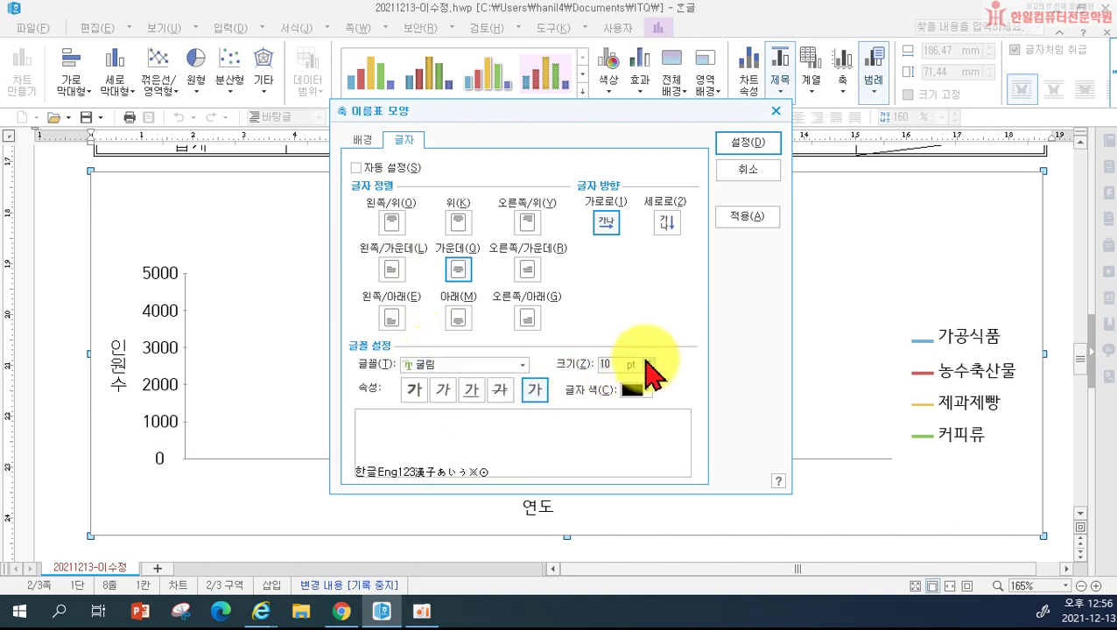
{"action": "left_click", "coordinate": [732, 143]}
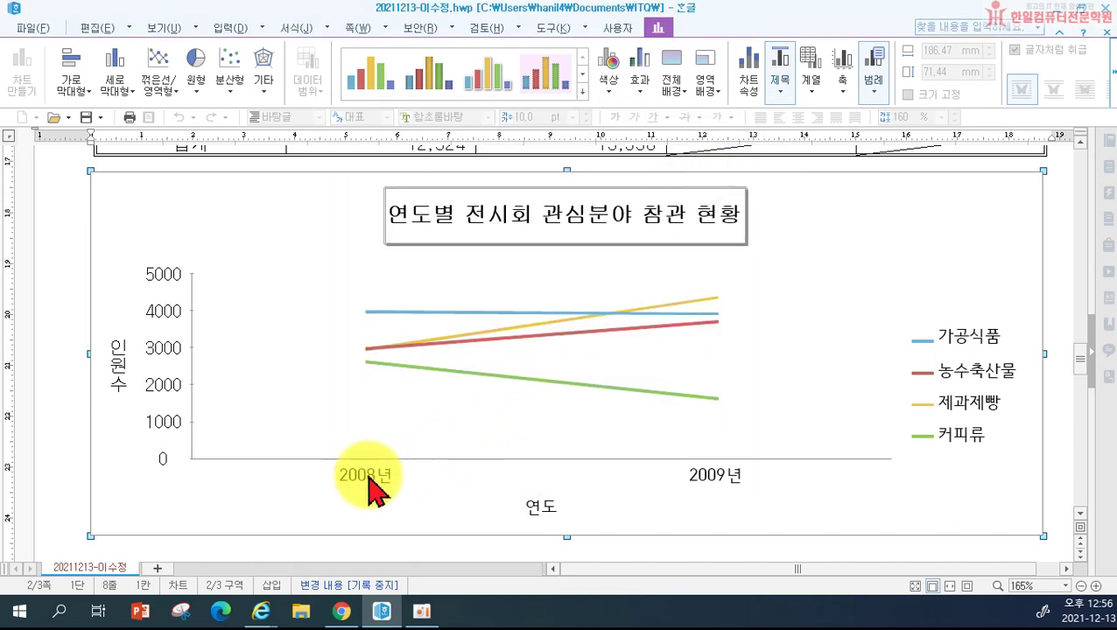
Step: Set the 2008년 and 2009년 year labels to 굴림 at 10 pt
{"action": "double_click", "coordinate": [373, 486]}
{"action": "left_click", "coordinate": [403, 143]}
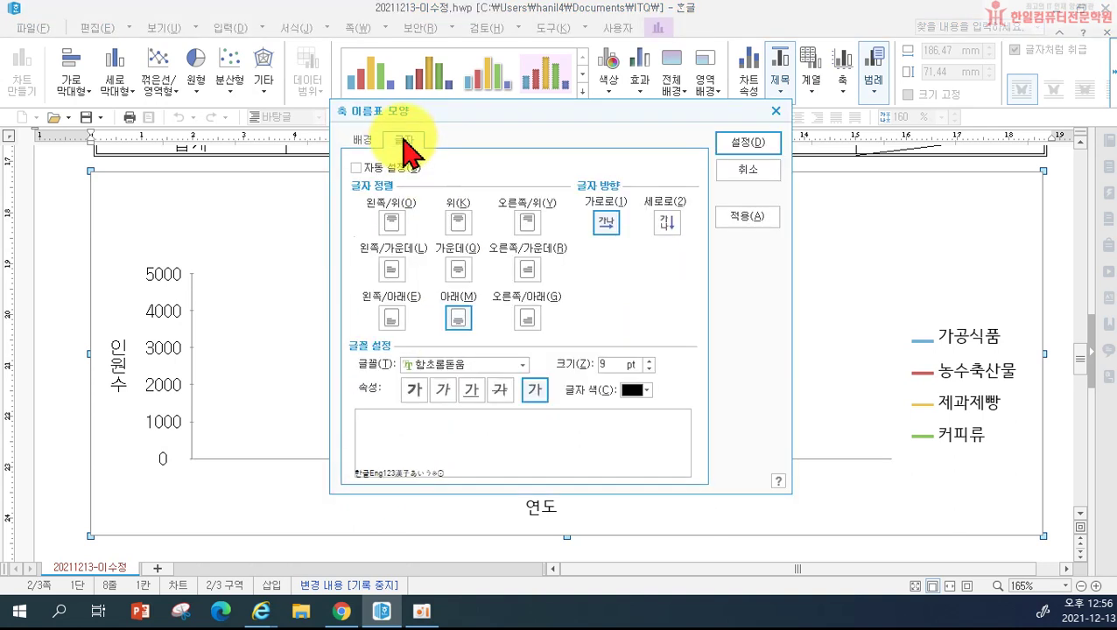
{"action": "left_click", "coordinate": [438, 364]}
{"action": "scroll", "coordinate": [444, 455], "scroll_direction": "down", "scroll_amount": 5}
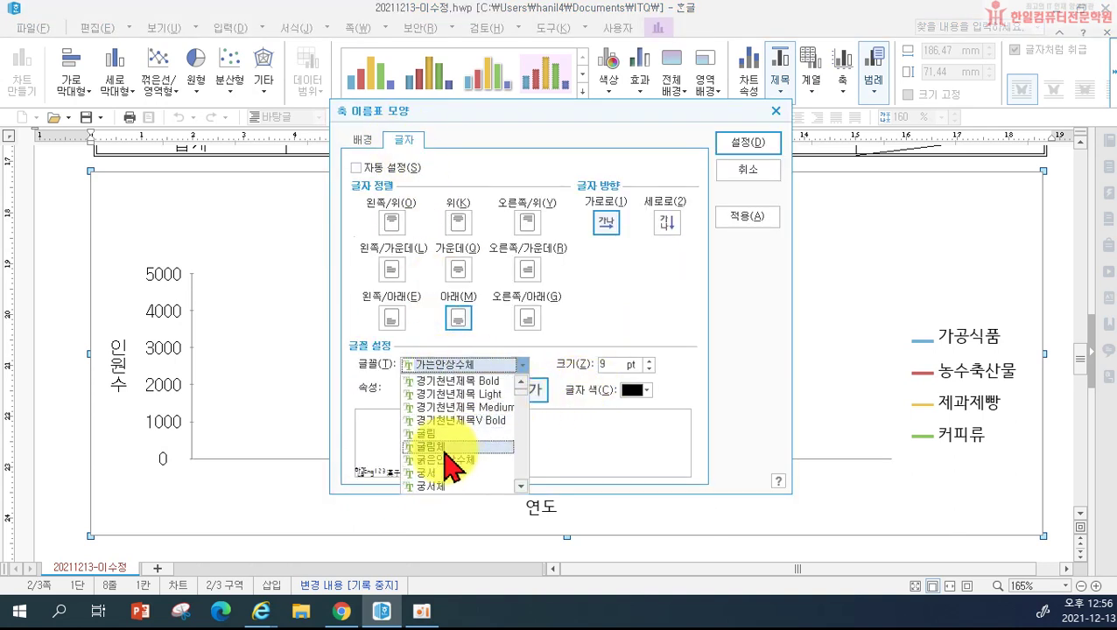
{"action": "left_click", "coordinate": [437, 434]}
{"action": "left_click", "coordinate": [648, 361]}
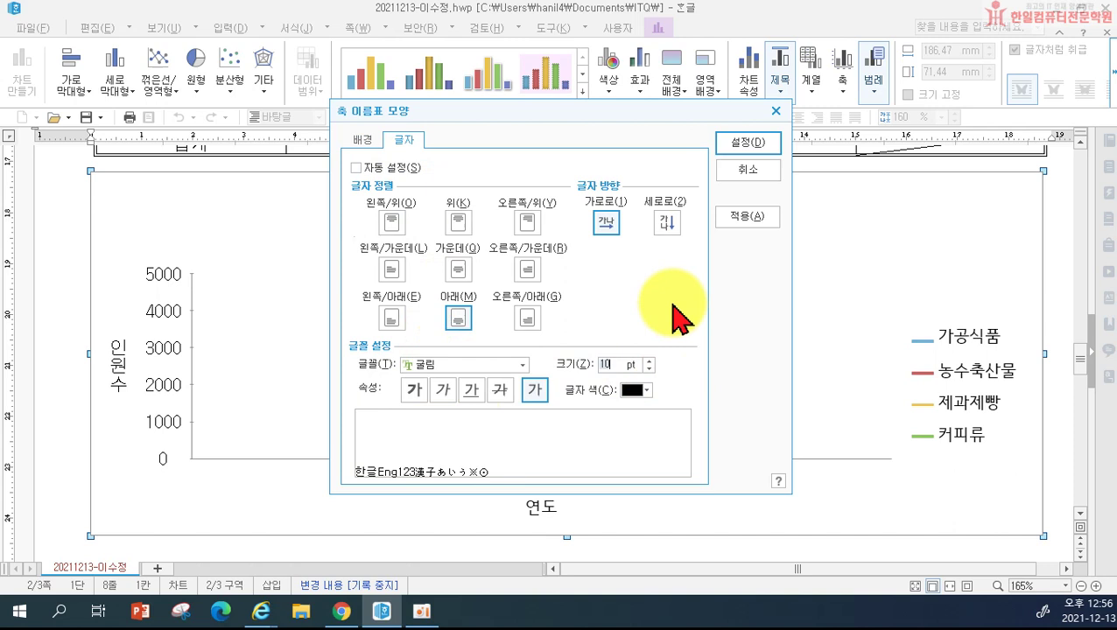
{"action": "left_click", "coordinate": [741, 142]}
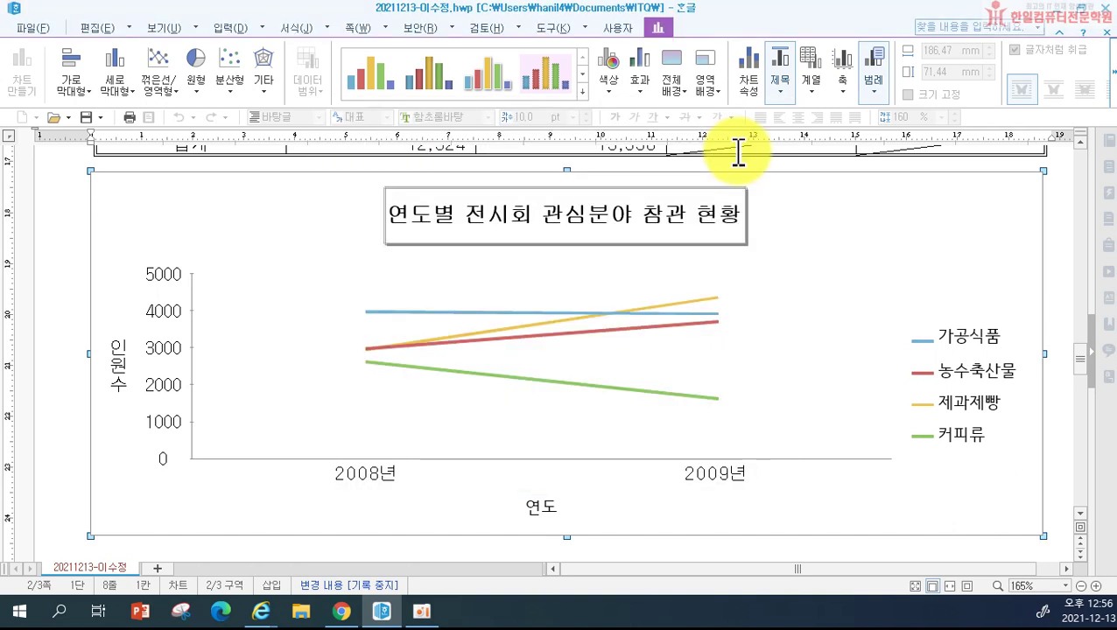
Step: Change the 연도 axis title font to 굴림
{"action": "double_click", "coordinate": [536, 513]}
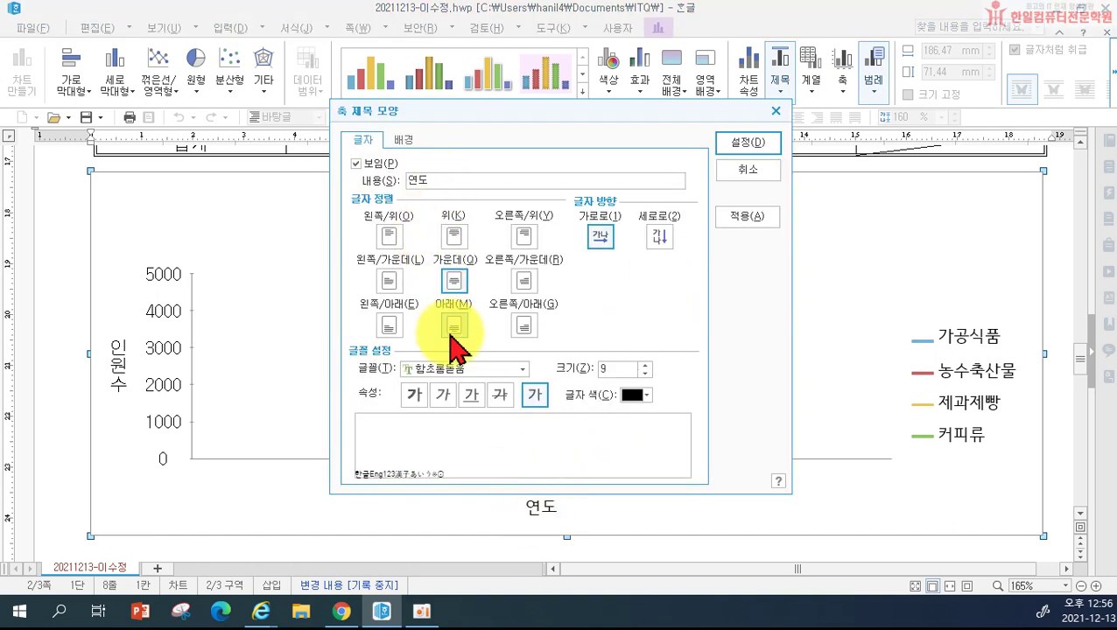
{"action": "left_click", "coordinate": [446, 368]}
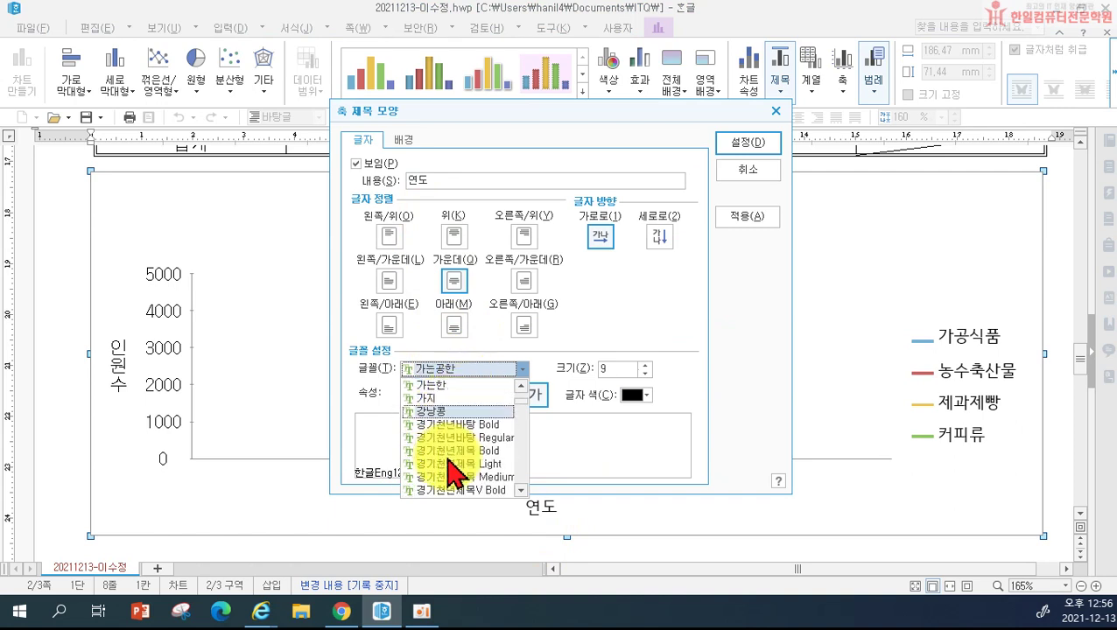
{"action": "scroll", "coordinate": [449, 468], "scroll_direction": "down", "scroll_amount": 5}
{"action": "left_click", "coordinate": [433, 424]}
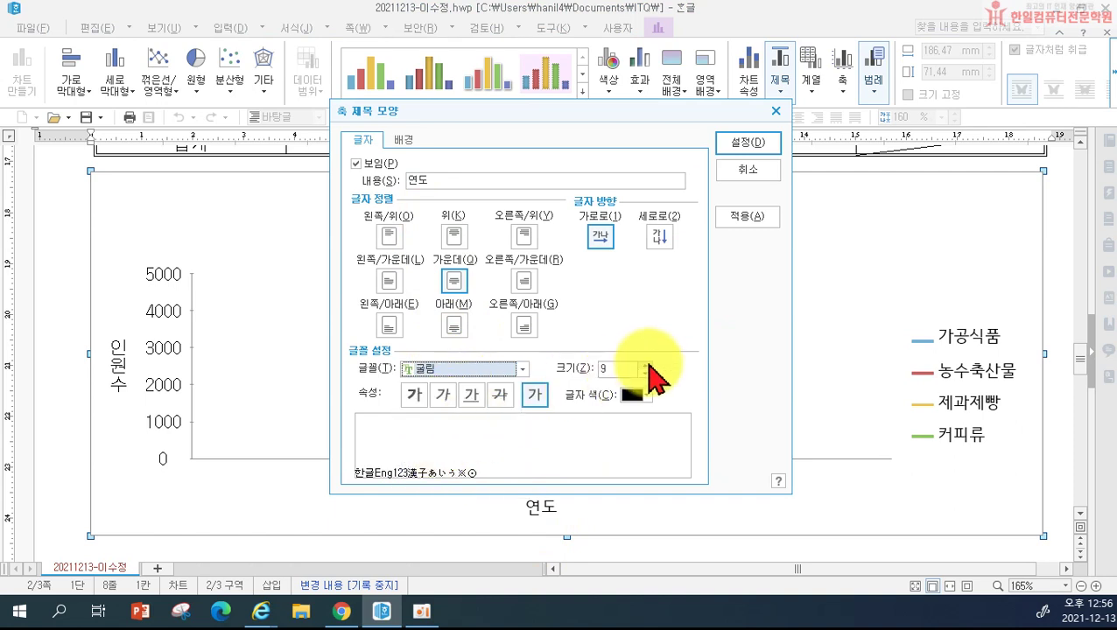
{"action": "left_click", "coordinate": [723, 143]}
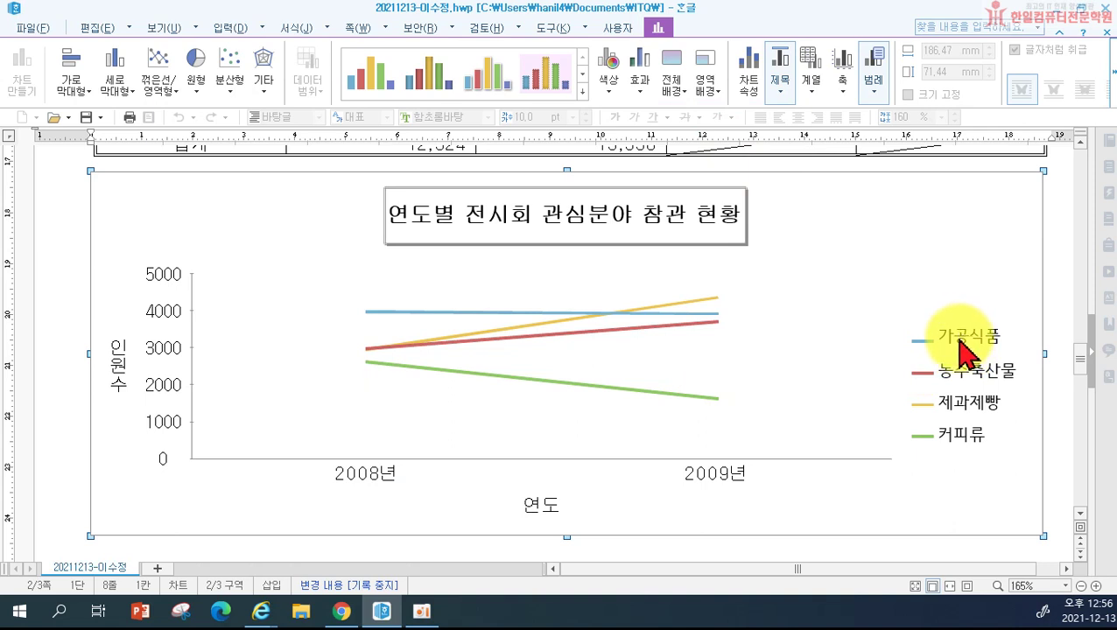
Step: Set the legend entries (가공식품, 농수축산물, 제과제빵, 커피류) to 굴림 10 pt and leave chart editing
{"action": "double_click", "coordinate": [963, 354]}
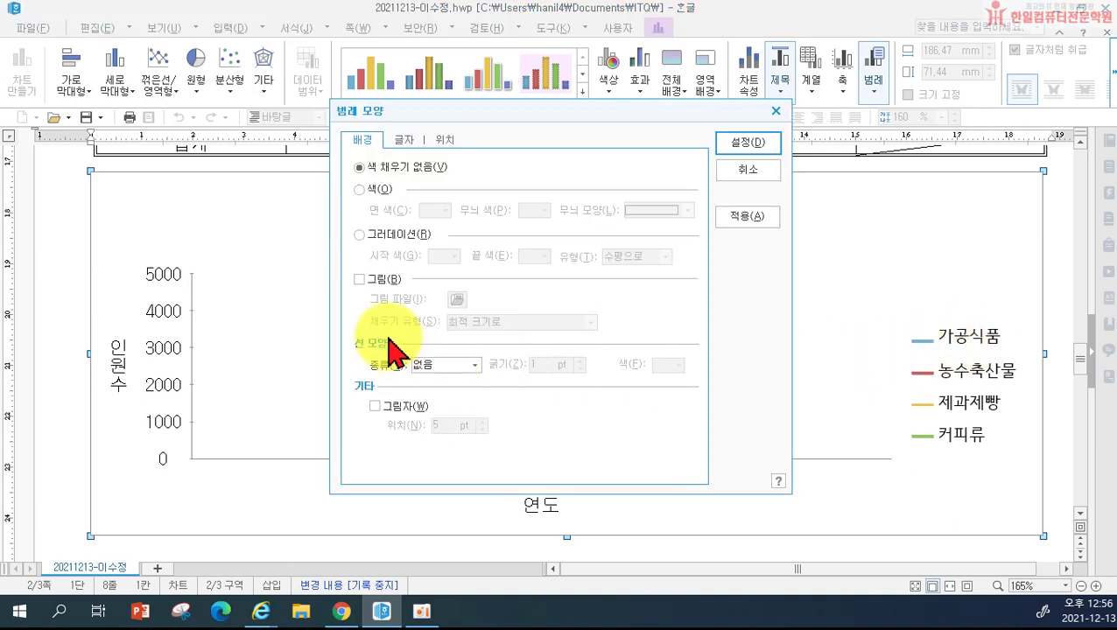
{"action": "left_click", "coordinate": [403, 139]}
{"action": "left_click", "coordinate": [449, 368]}
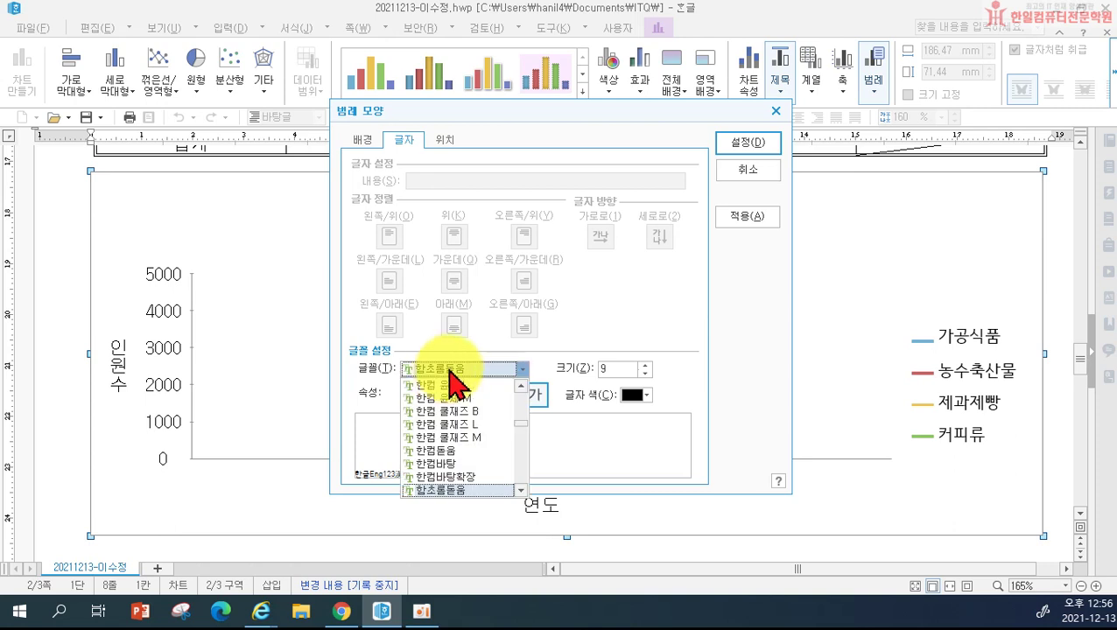
{"action": "scroll", "coordinate": [446, 437], "scroll_direction": "up", "scroll_amount": 10}
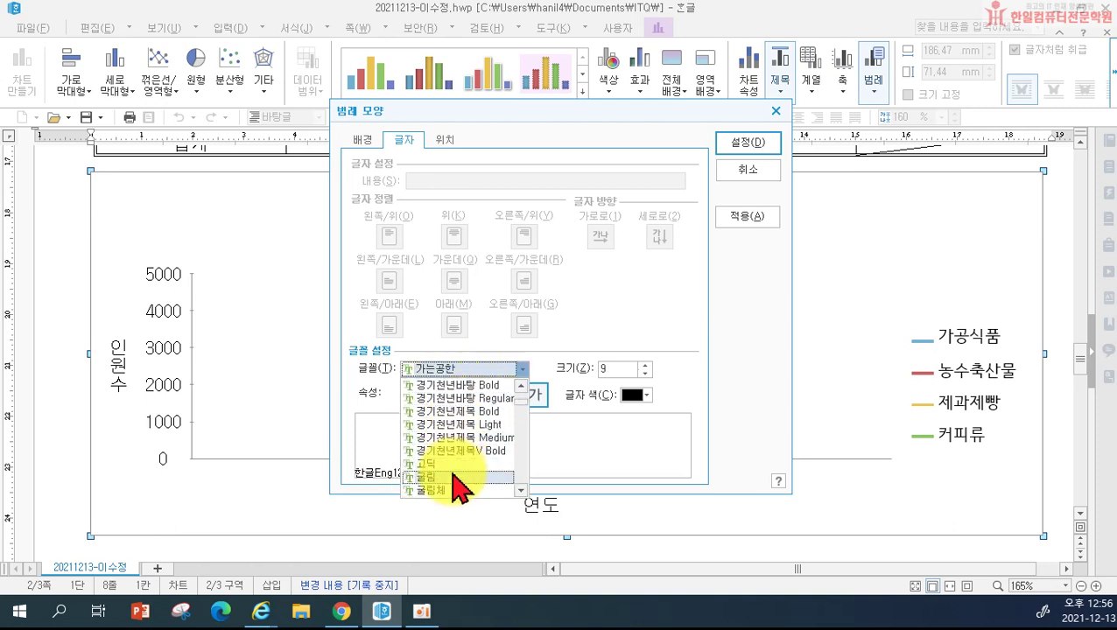
{"action": "left_click", "coordinate": [456, 477]}
{"action": "left_click", "coordinate": [645, 364]}
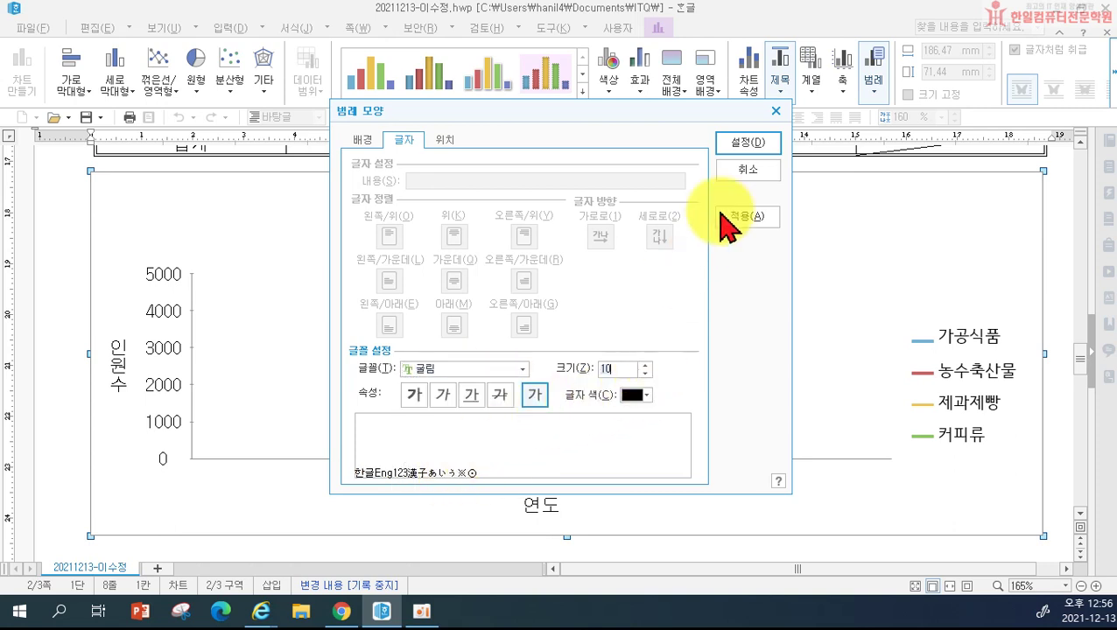
{"action": "left_click", "coordinate": [747, 142]}
{"action": "left_click", "coordinate": [54, 401]}
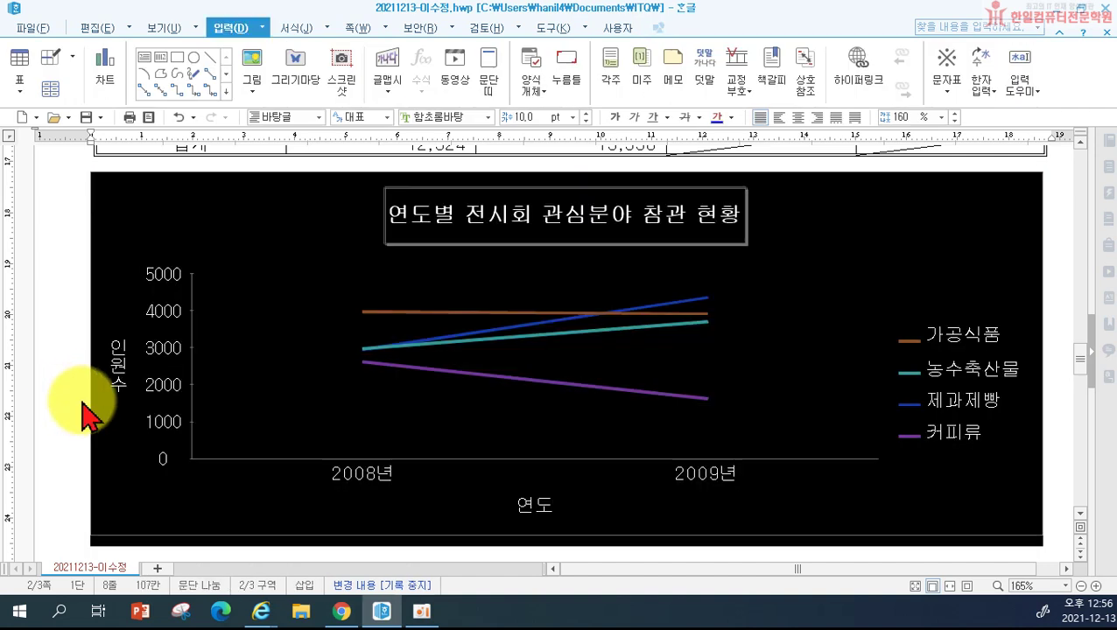